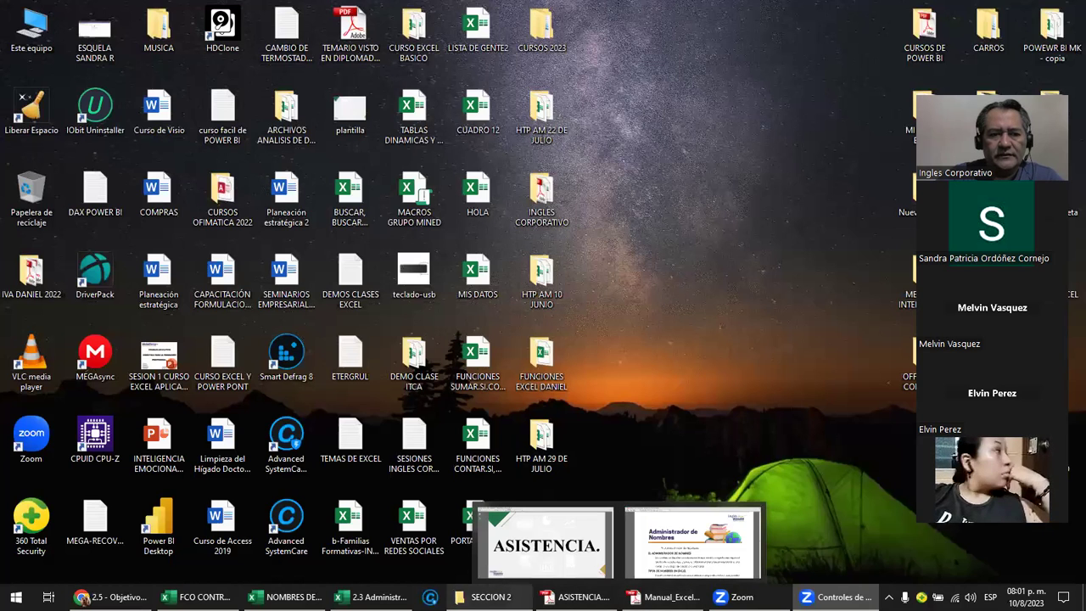
Step: Switch to the Chrome window showing lesson 2.5 'Objetivo de la lección: Administrador de nombres'
{"action": "key", "text": "alt+Tab"}
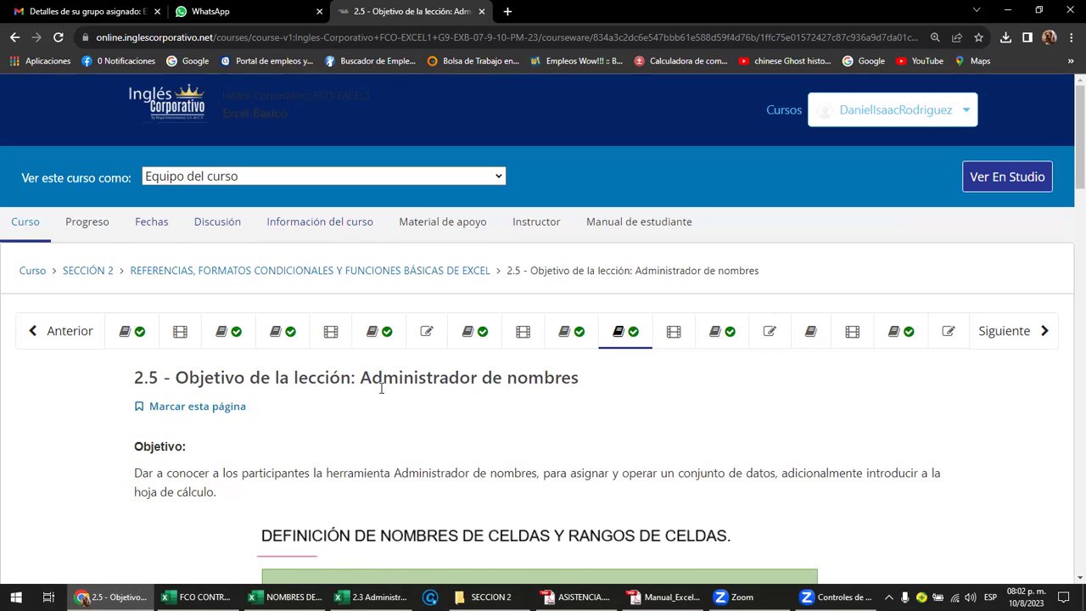
Step: Scroll the lesson down to its cell-naming example, then bring up the Manual_Excel_Basico PDF
{"action": "scroll", "coordinate": [381, 388], "scroll_direction": "down", "scroll_amount": 1}
{"action": "scroll", "coordinate": [380, 390], "scroll_direction": "down", "scroll_amount": 1}
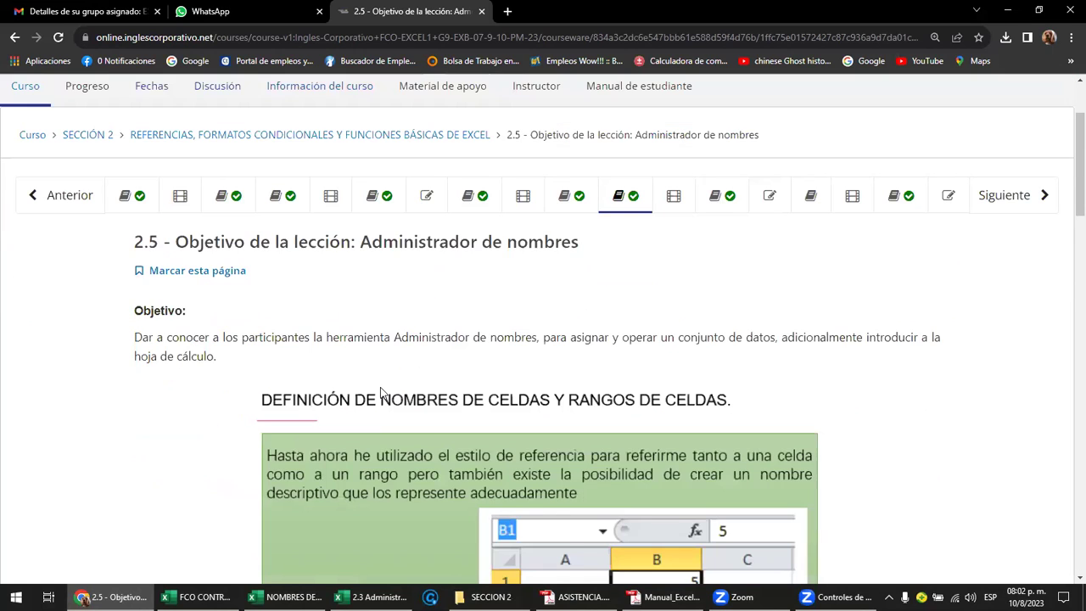
{"action": "scroll", "coordinate": [380, 392], "scroll_direction": "down", "scroll_amount": 2}
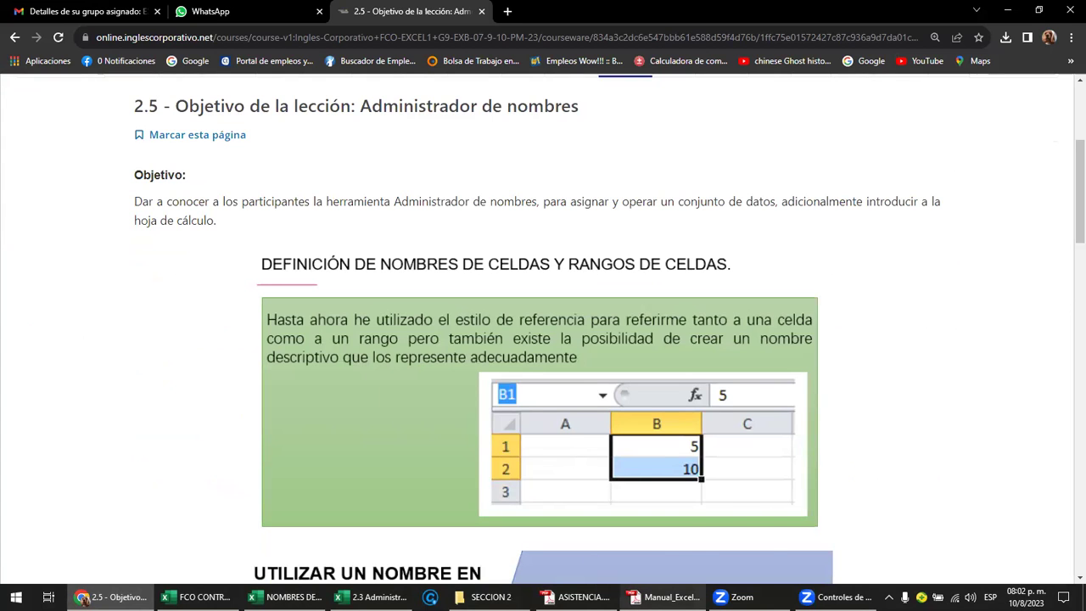
{"action": "left_click", "coordinate": [691, 543]}
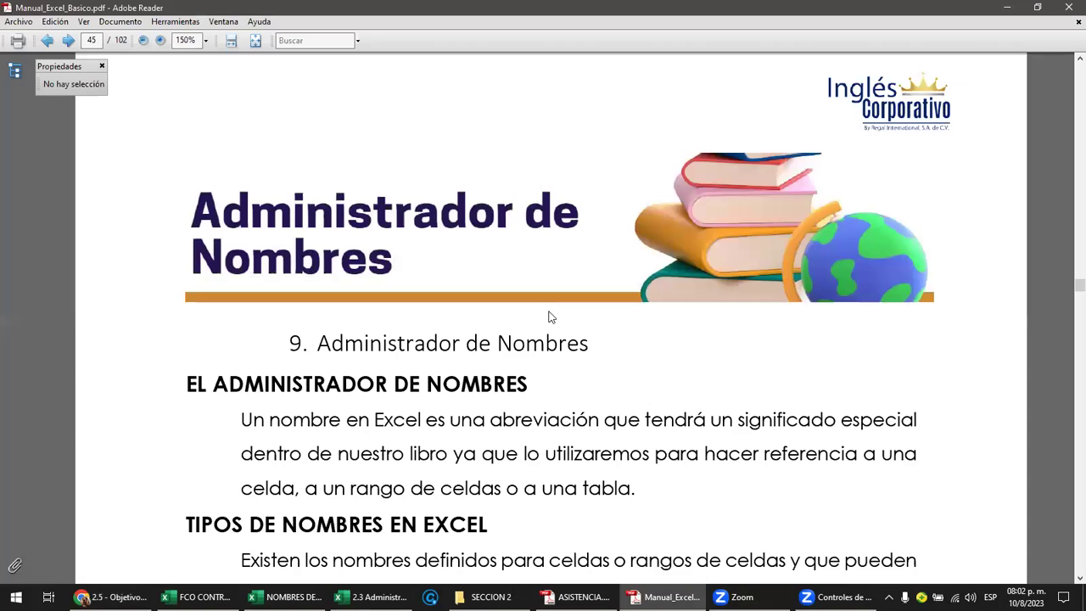
Step: Review the Administrador de Nombres chapter on PDF page 45, then return to the Chrome lesson
{"action": "scroll", "coordinate": [634, 384], "scroll_direction": "up", "scroll_amount": 1}
{"action": "scroll", "coordinate": [635, 377], "scroll_direction": "up", "scroll_amount": 1}
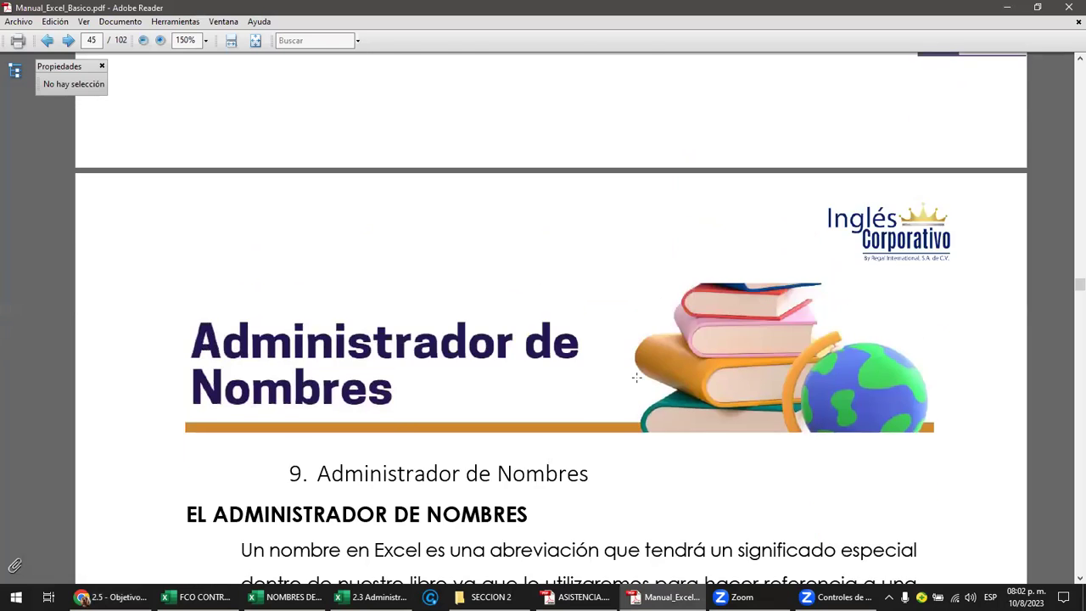
{"action": "scroll", "coordinate": [637, 376], "scroll_direction": "up", "scroll_amount": 1}
{"action": "scroll", "coordinate": [636, 377], "scroll_direction": "down", "scroll_amount": 1}
{"action": "scroll", "coordinate": [637, 381], "scroll_direction": "down", "scroll_amount": 1}
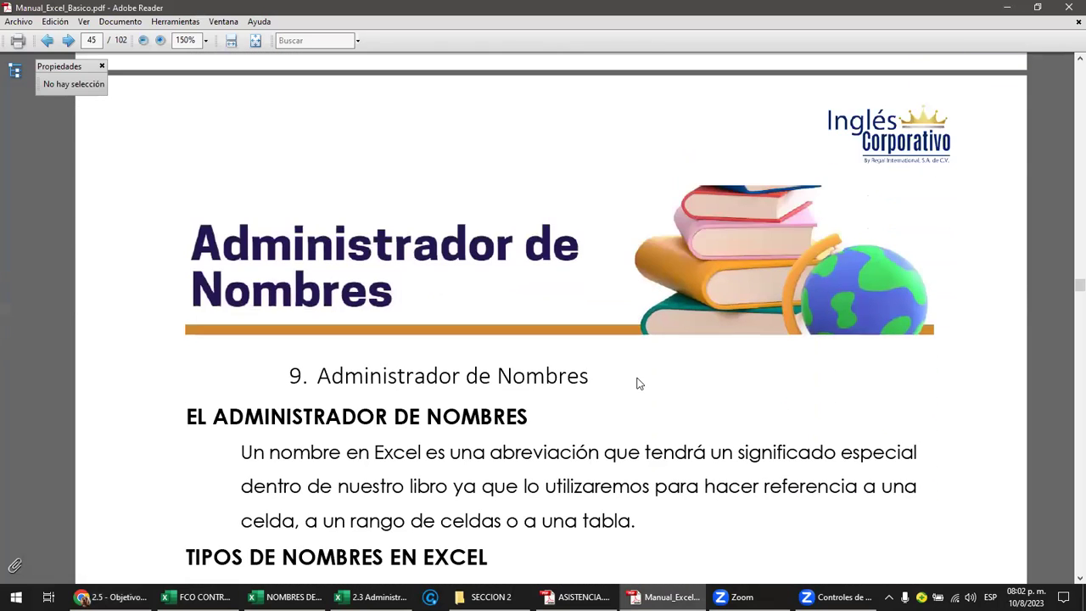
{"action": "scroll", "coordinate": [639, 383], "scroll_direction": "down", "scroll_amount": 1}
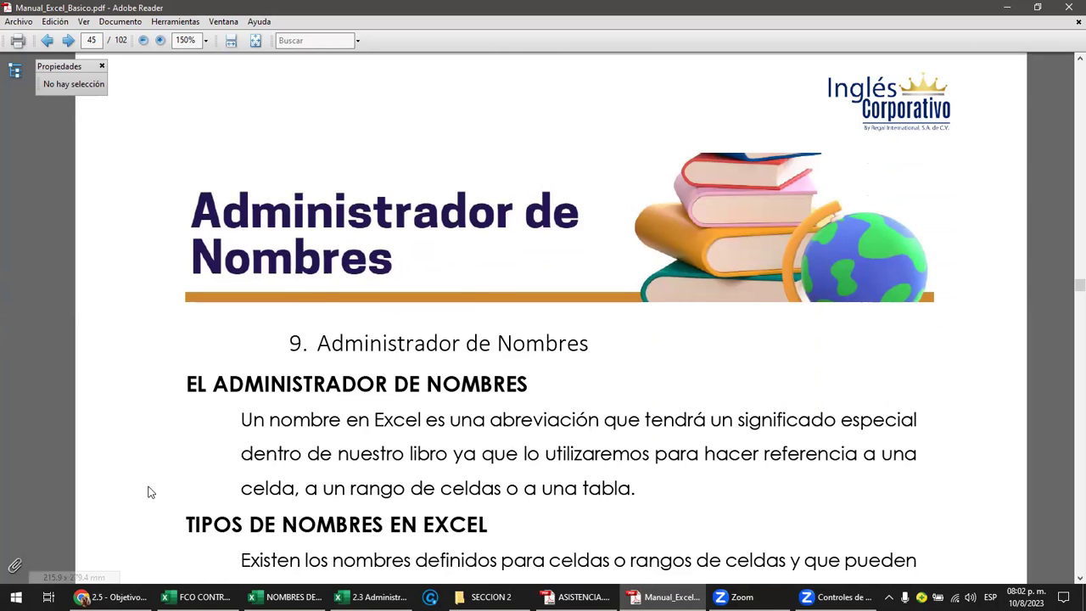
{"action": "left_click", "coordinate": [82, 596]}
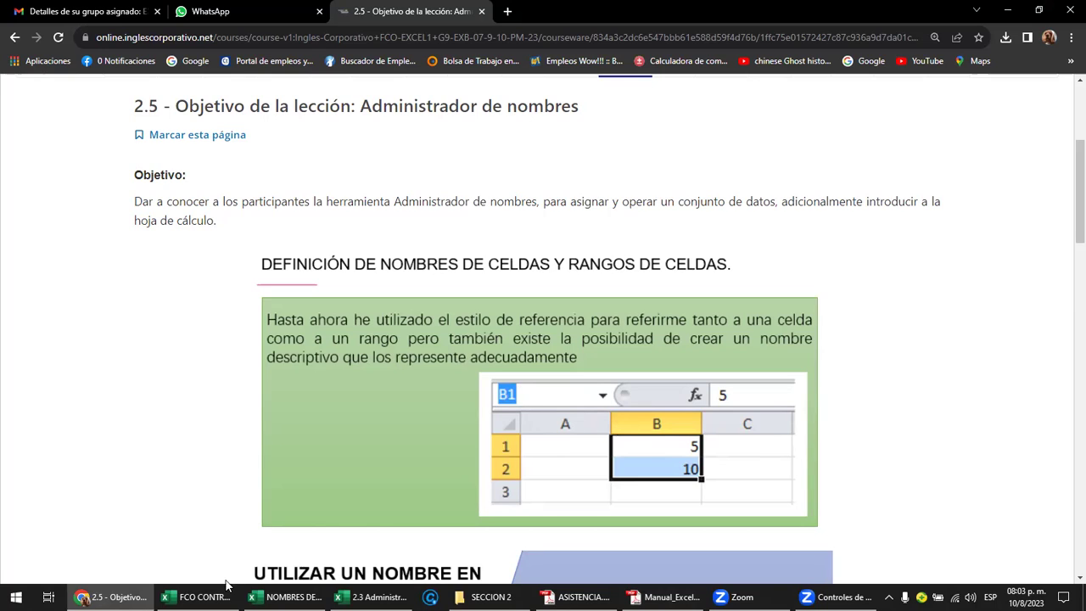
{"action": "mouse_move", "coordinate": [286, 596]}
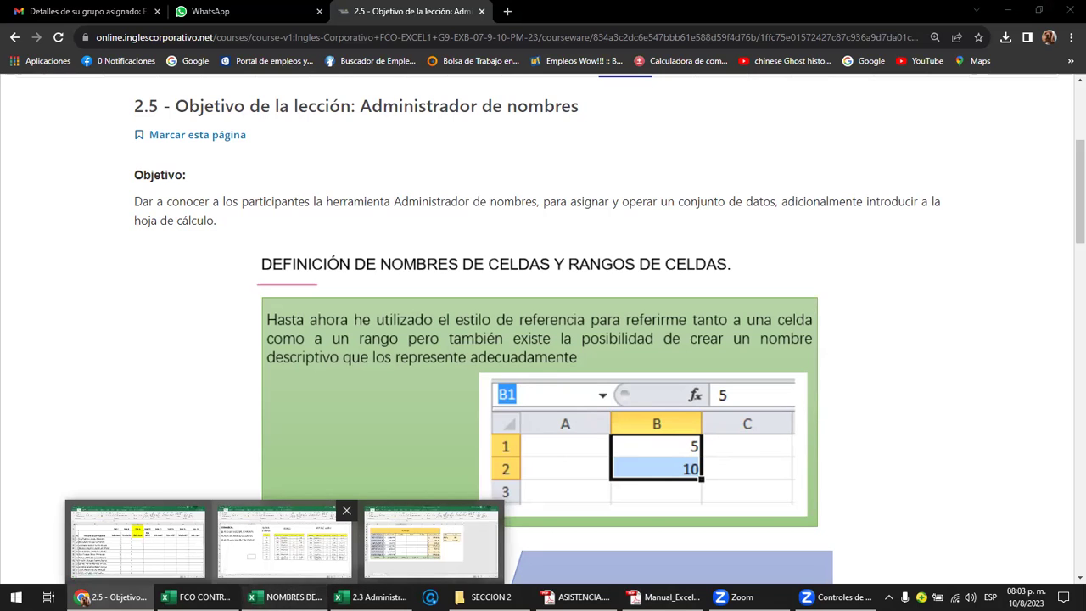
Step: Bring up the NOMBRES DE RANGOS workbook's RANGOS sheet and nudge the VECTOR picture slightly left
{"action": "left_click", "coordinate": [284, 541]}
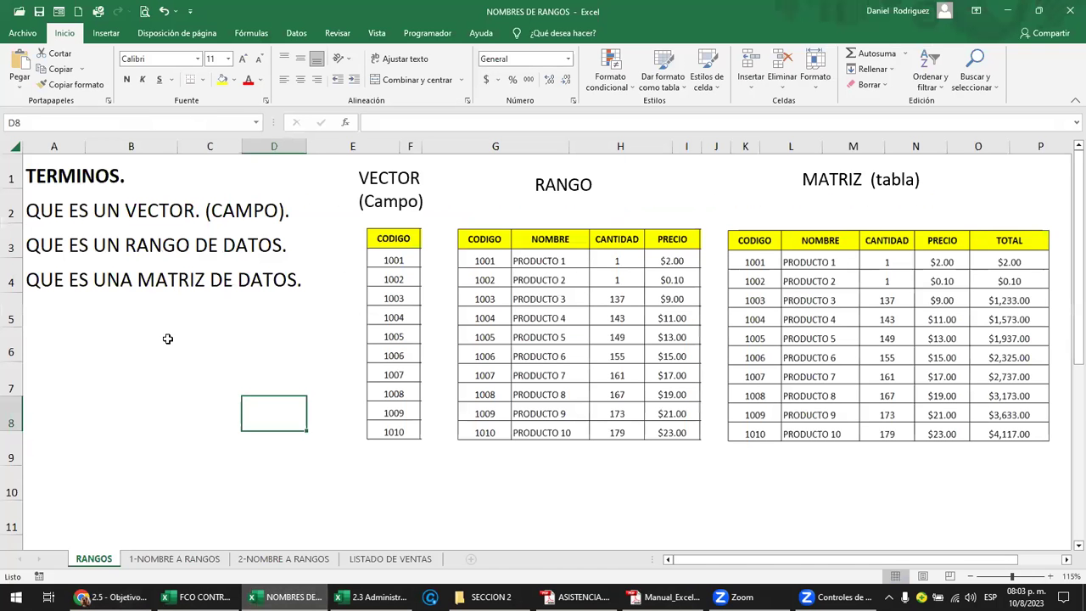
{"action": "left_click", "coordinate": [93, 318]}
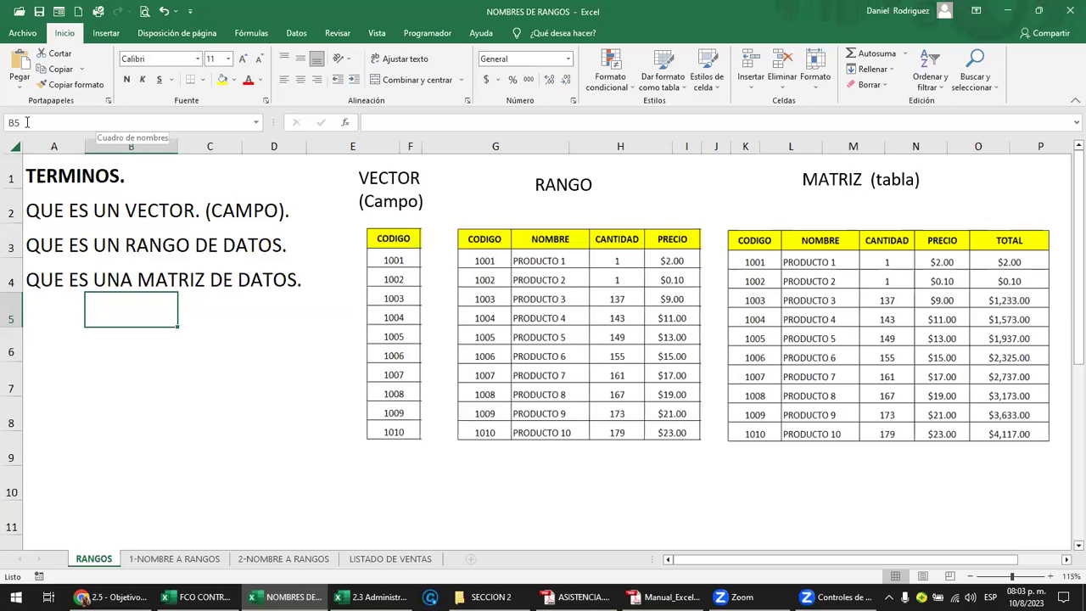
{"action": "left_click_drag", "start_coordinate": [402, 239], "coordinate": [380, 243]}
{"action": "left_click_drag", "start_coordinate": [225, 317], "coordinate": [221, 374]}
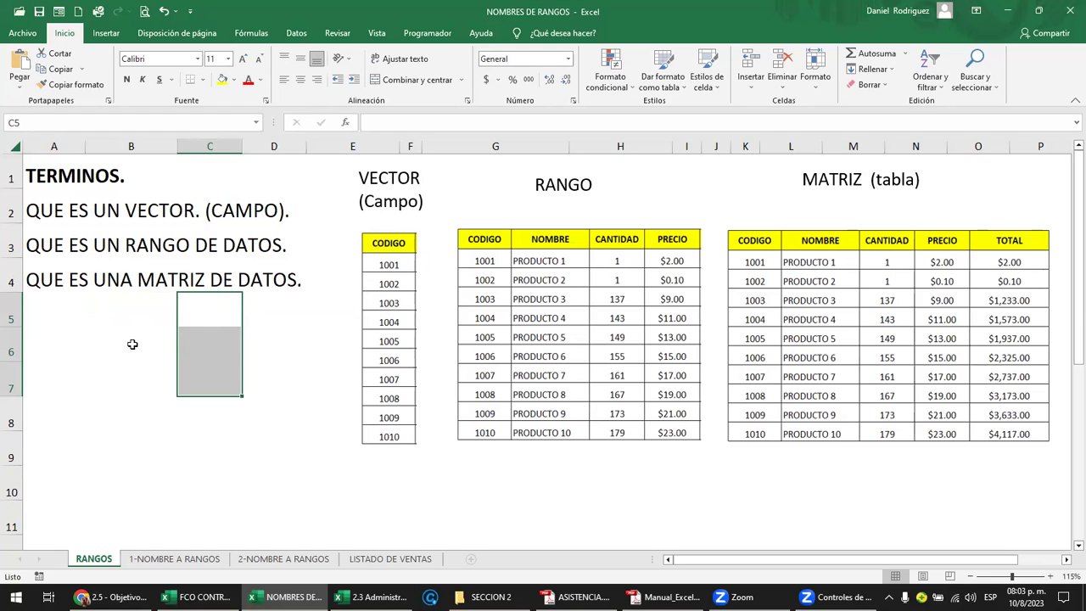
{"action": "left_click", "coordinate": [108, 319]}
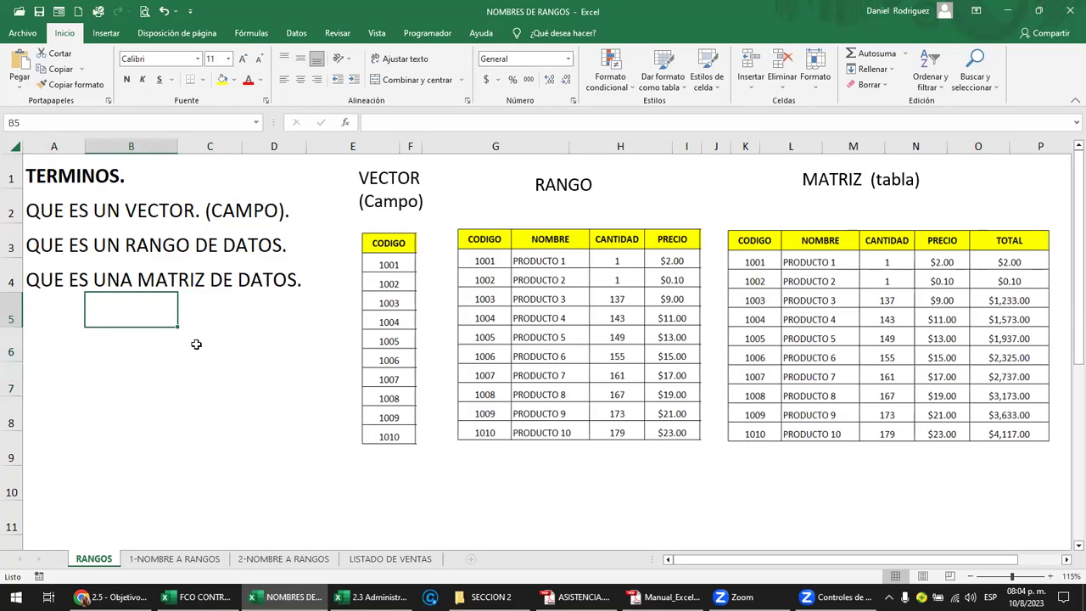
{"action": "left_click", "coordinate": [204, 316]}
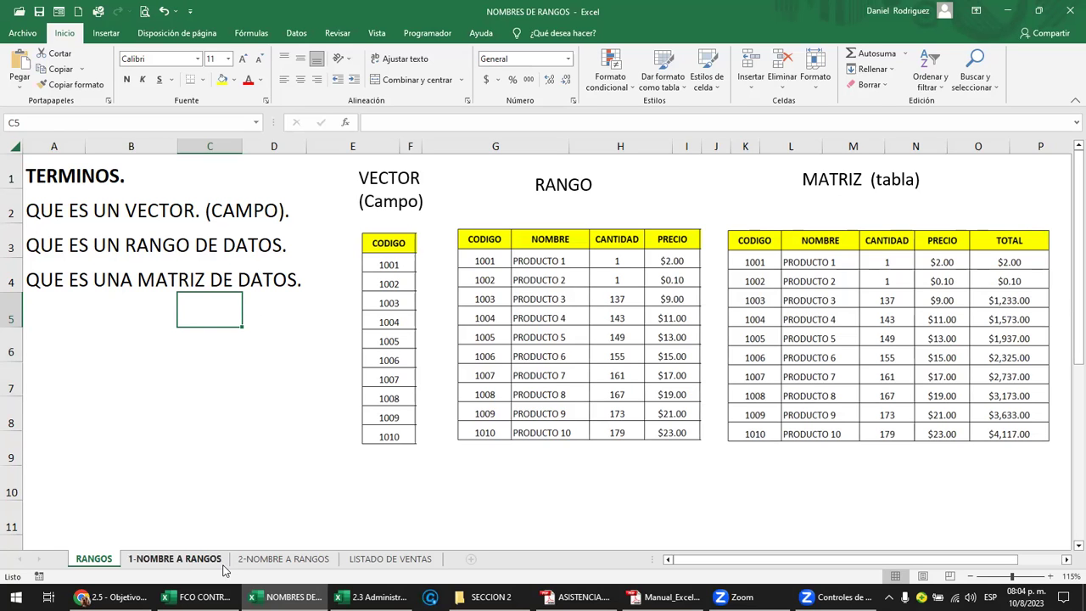
{"action": "left_click", "coordinate": [421, 561]}
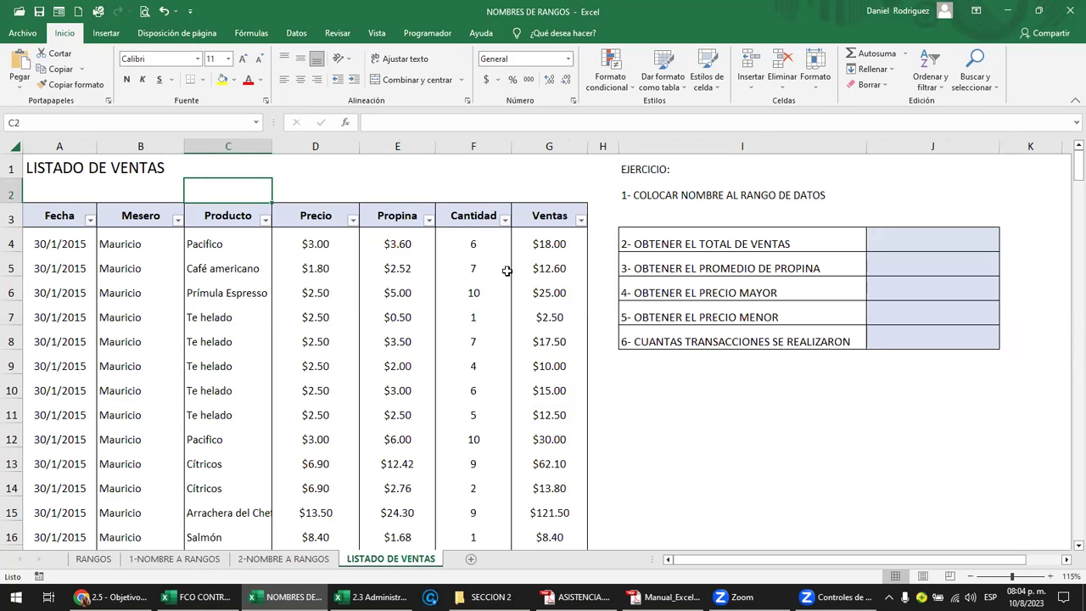
{"action": "scroll", "coordinate": [493, 292], "scroll_direction": "down", "scroll_amount": 1, "text": "ctrl"}
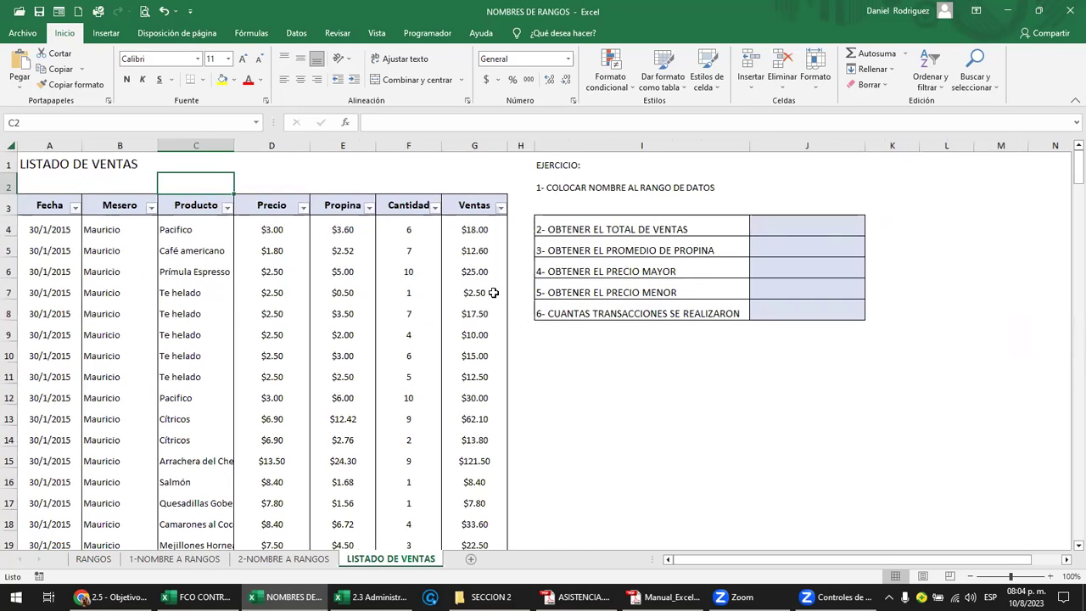
{"action": "scroll", "coordinate": [493, 292], "scroll_direction": "down", "scroll_amount": 2, "text": "ctrl"}
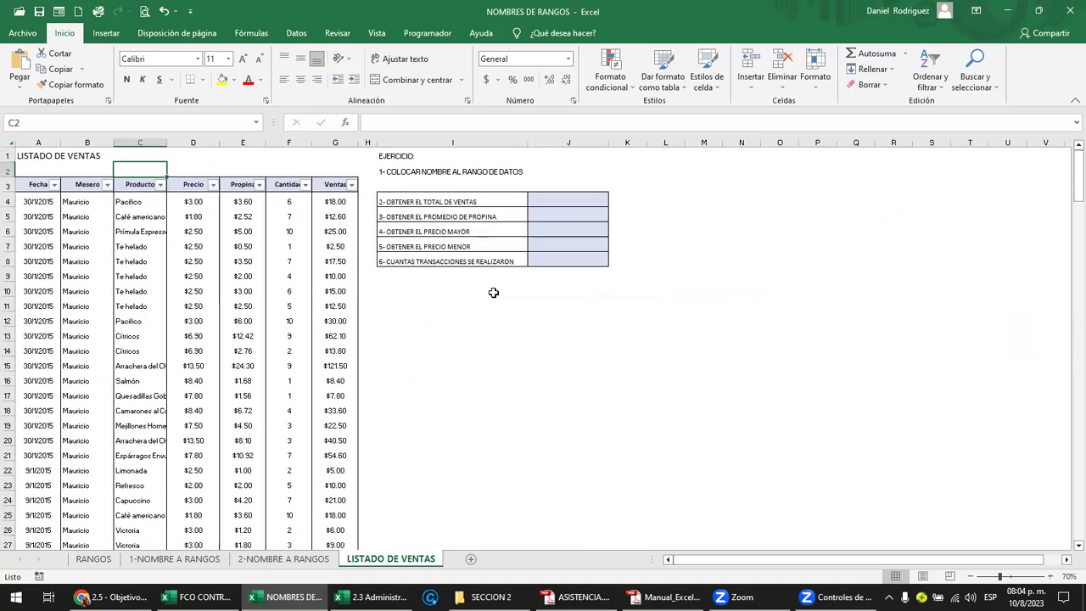
{"action": "scroll", "coordinate": [493, 293], "scroll_direction": "down", "scroll_amount": 1, "text": "ctrl"}
{"action": "scroll", "coordinate": [493, 293], "scroll_direction": "down", "scroll_amount": 1, "text": "ctrl"}
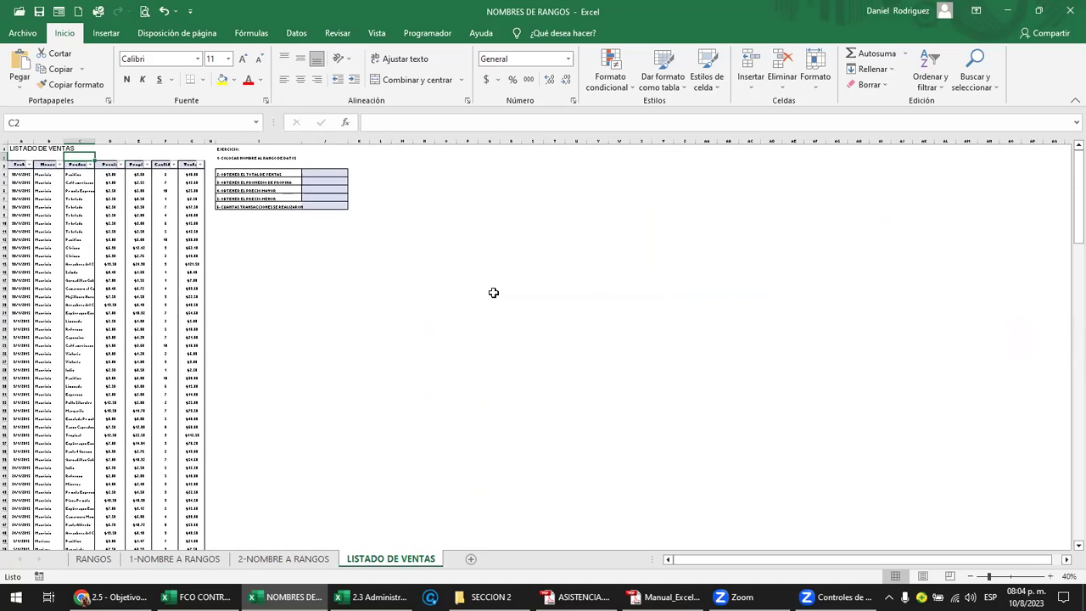
{"action": "scroll", "coordinate": [493, 292], "scroll_direction": "up", "scroll_amount": 1, "text": "ctrl"}
{"action": "scroll", "coordinate": [496, 292], "scroll_direction": "up", "scroll_amount": 3, "text": "ctrl"}
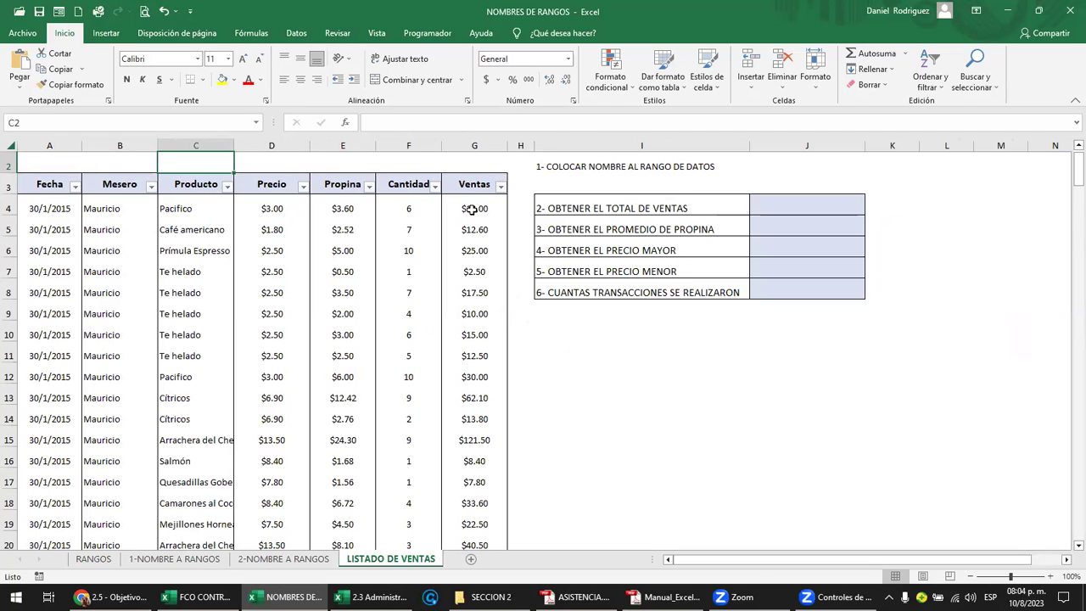
{"action": "left_click_drag", "start_coordinate": [472, 209], "coordinate": [467, 393]}
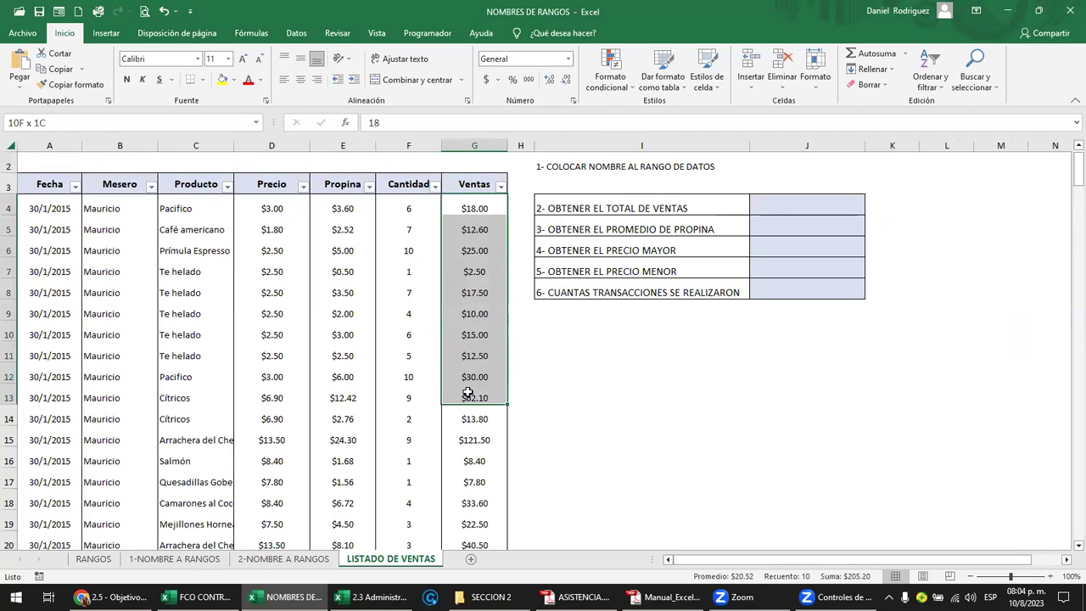
{"action": "left_click_drag", "start_coordinate": [468, 392], "coordinate": [467, 395]}
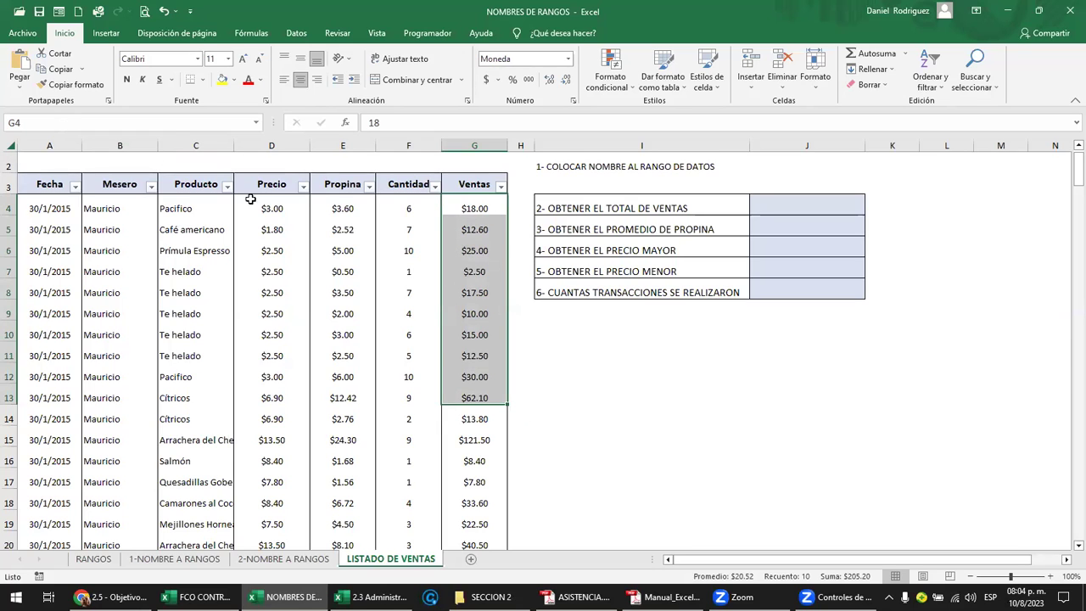
{"action": "left_click", "coordinate": [607, 367]}
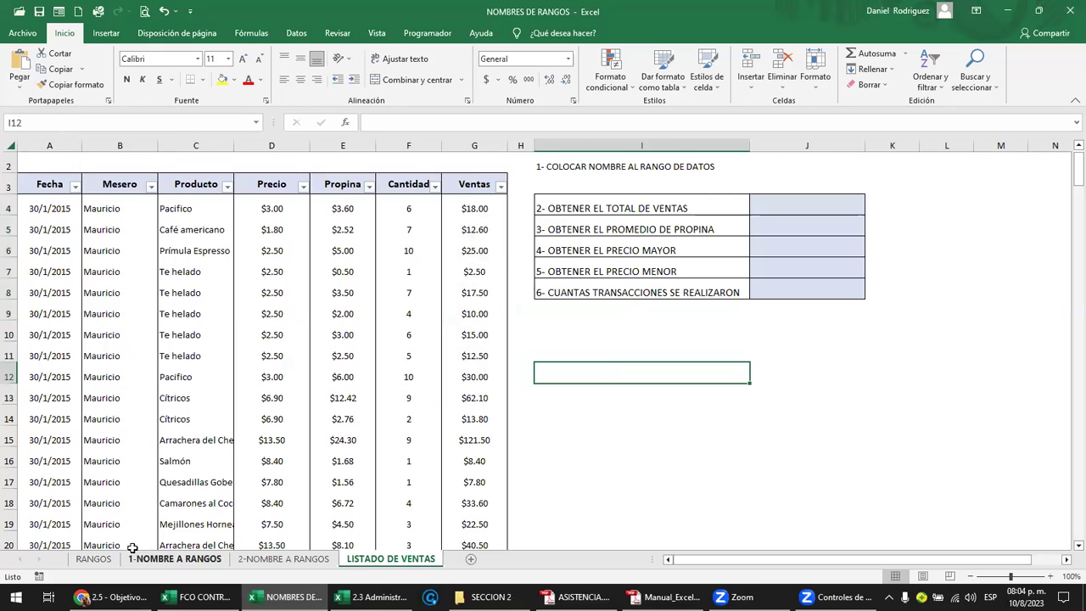
{"action": "left_click", "coordinate": [93, 559]}
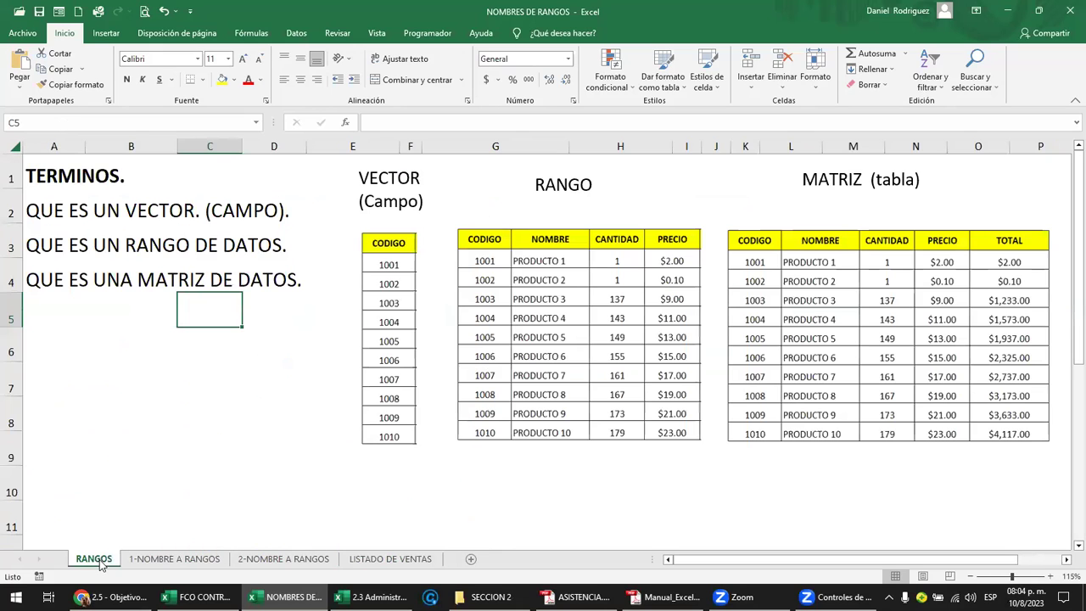
{"action": "left_click", "coordinate": [62, 316]}
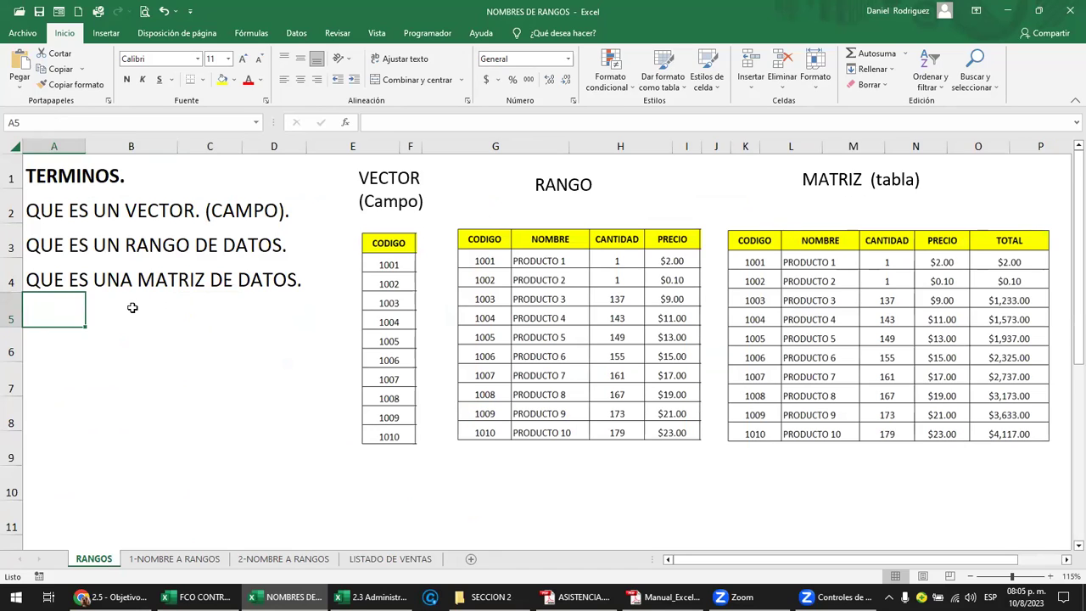
{"action": "left_click", "coordinate": [53, 214]}
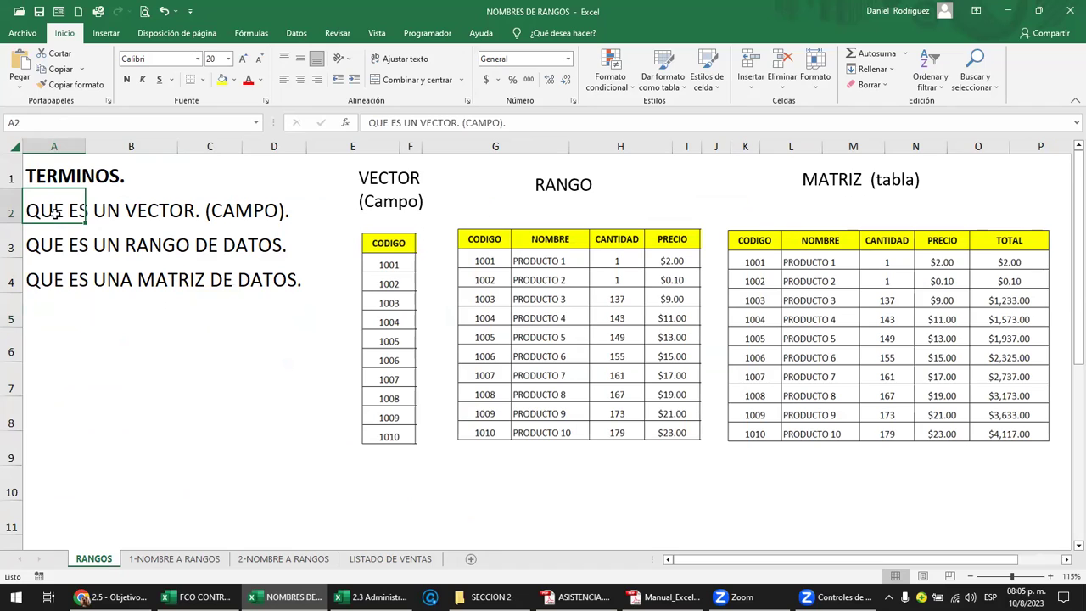
{"action": "left_click", "coordinate": [55, 246]}
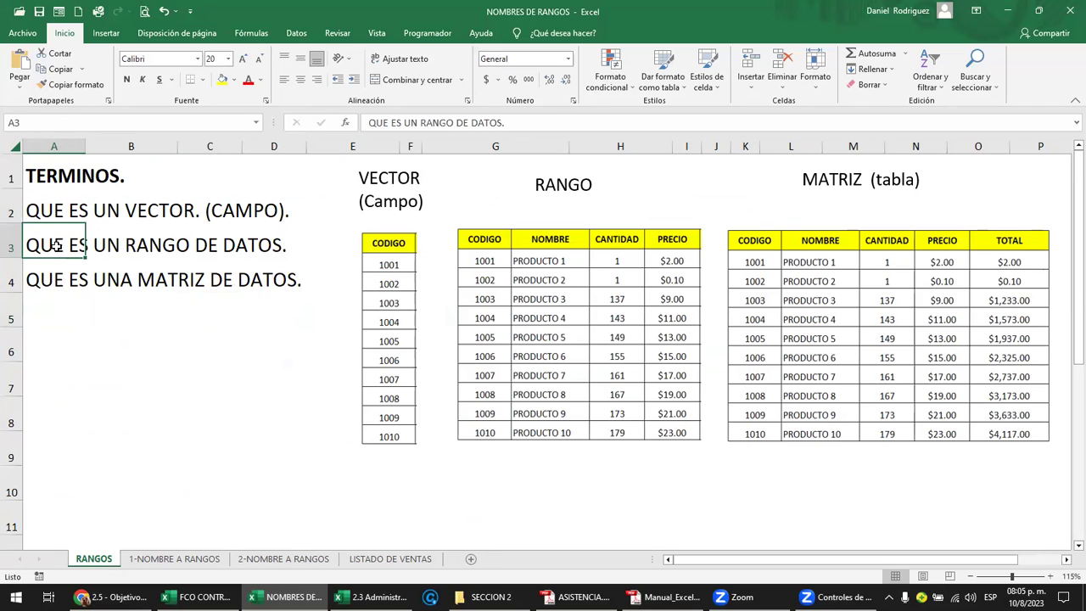
{"action": "left_click", "coordinate": [63, 280]}
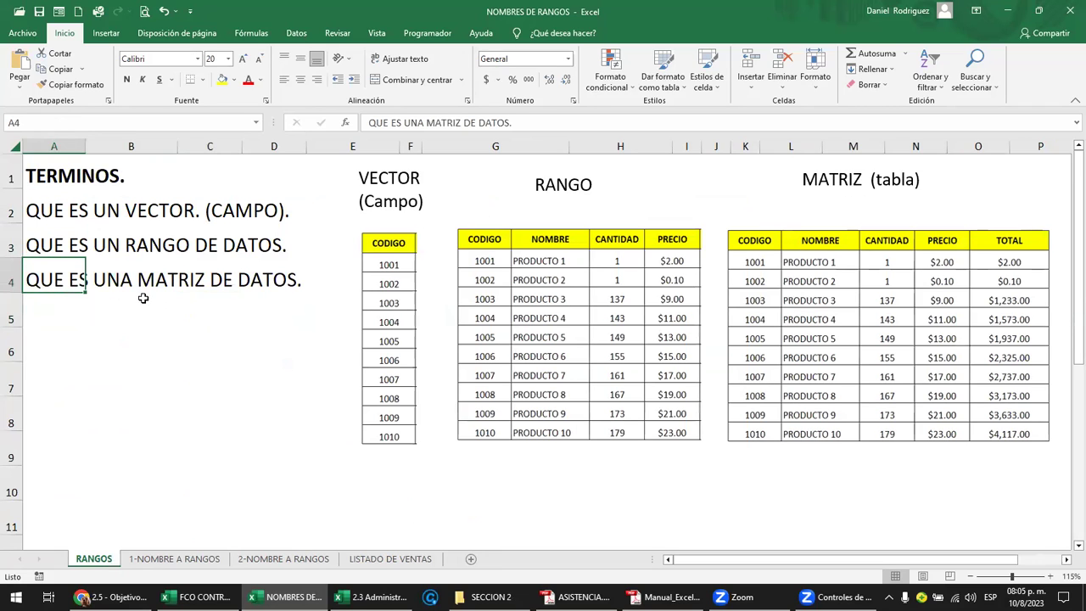
{"action": "left_click", "coordinate": [181, 330]}
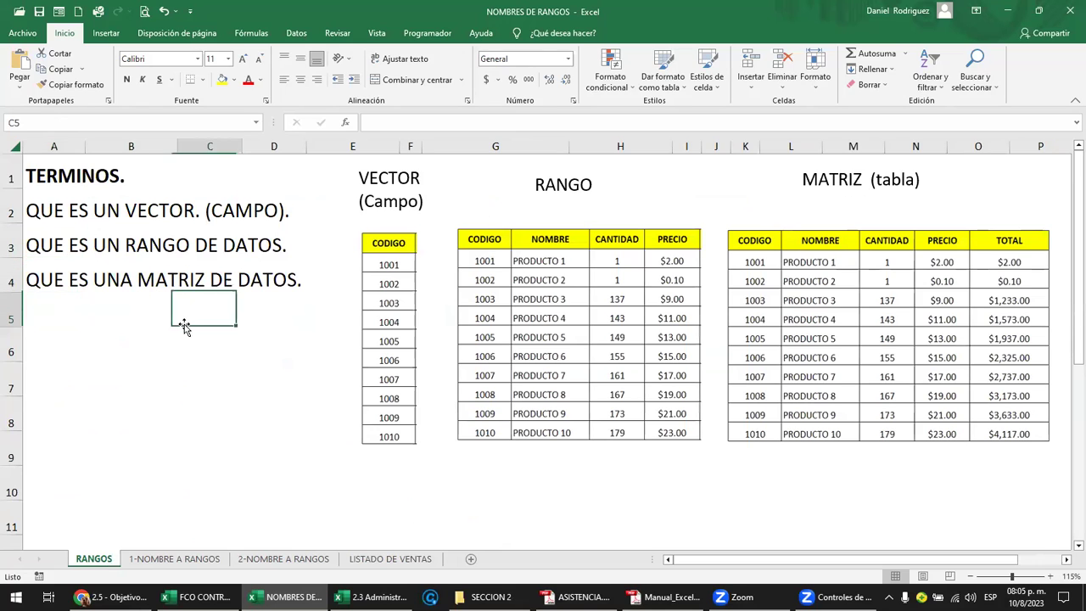
{"action": "left_click", "coordinate": [391, 240]}
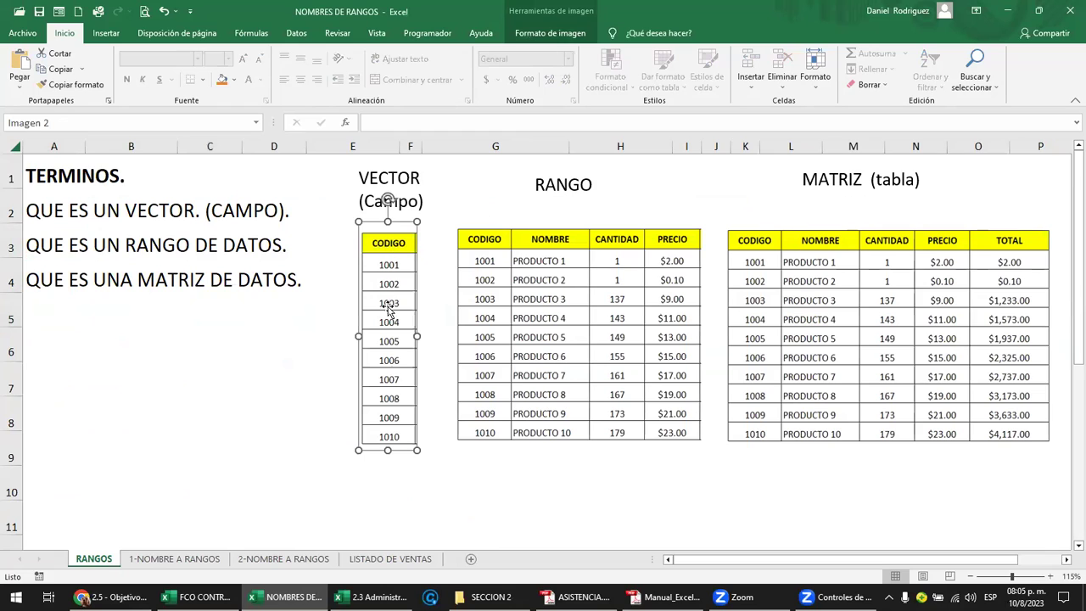
{"action": "left_click", "coordinate": [428, 248]}
{"action": "left_click", "coordinate": [392, 246]}
{"action": "left_click", "coordinate": [320, 352]}
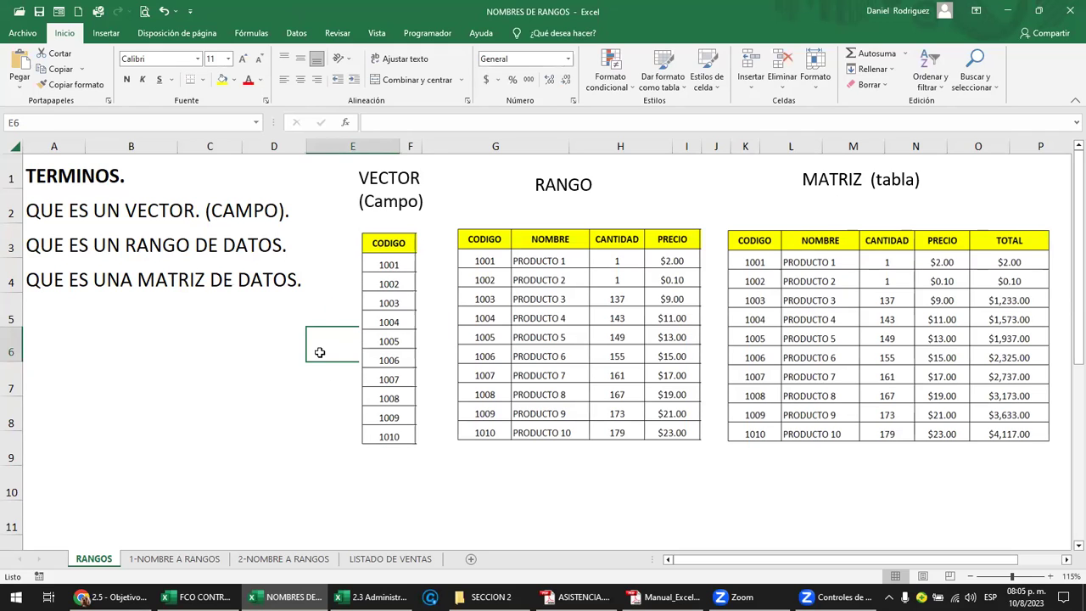
{"action": "left_click_drag", "start_coordinate": [389, 291], "coordinate": [392, 286]}
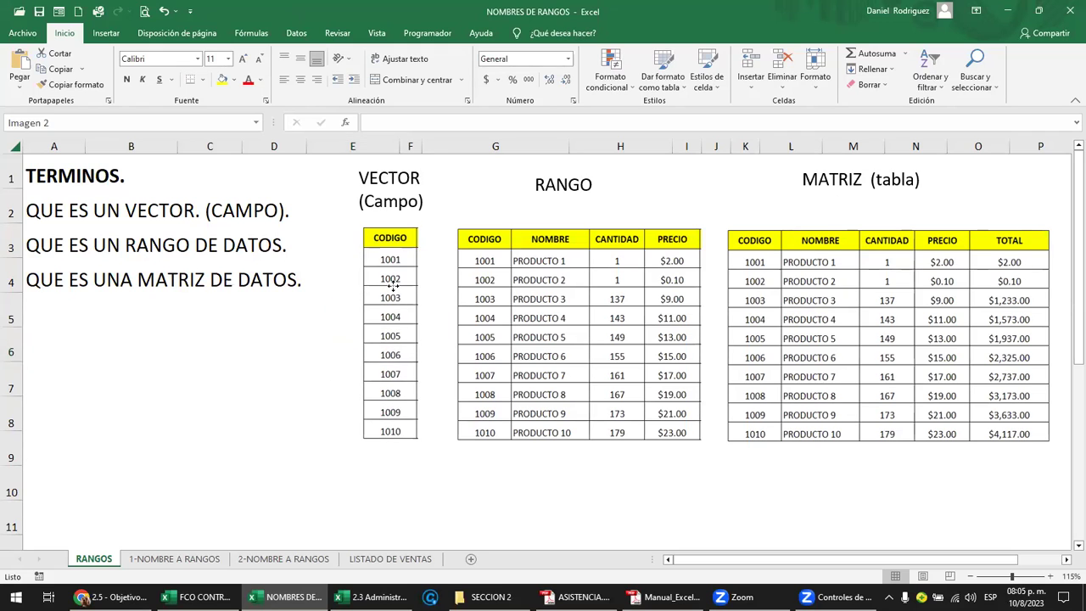
{"action": "left_click", "coordinate": [320, 308]}
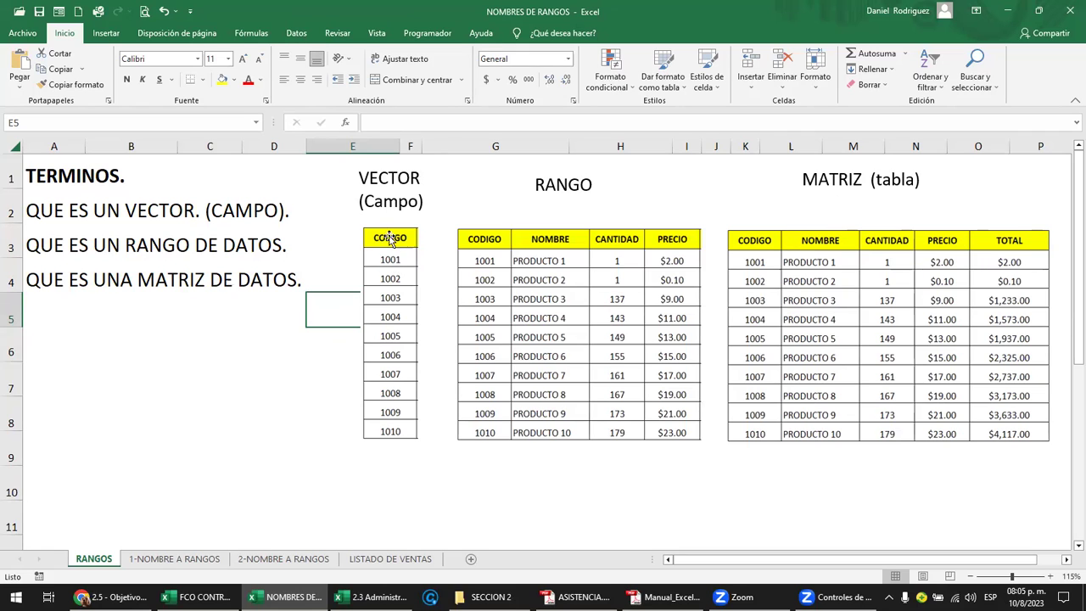
{"action": "left_click", "coordinate": [379, 238]}
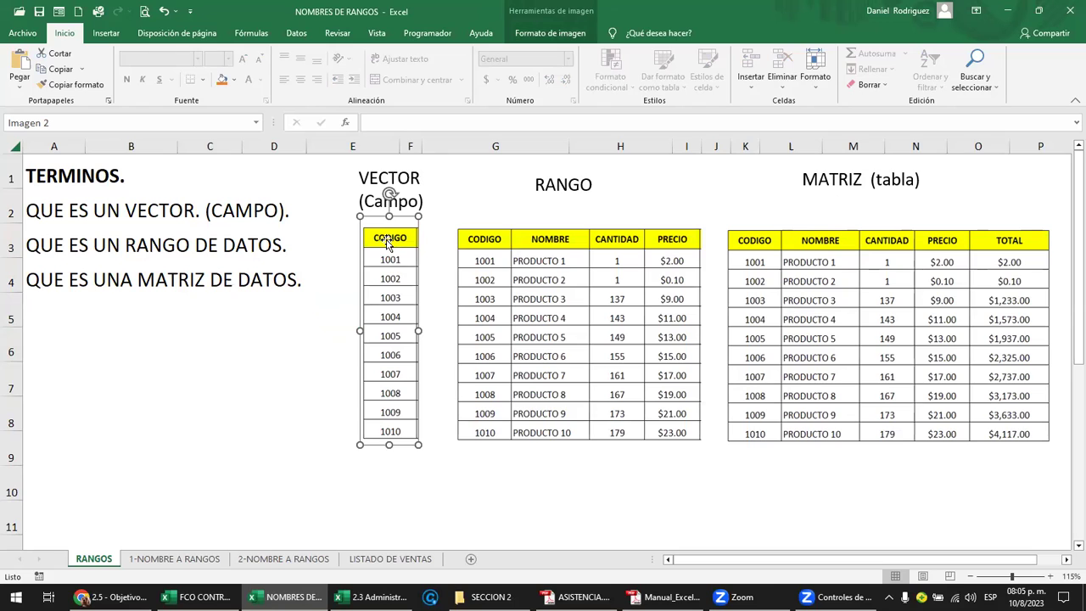
{"action": "left_click", "coordinate": [478, 210]}
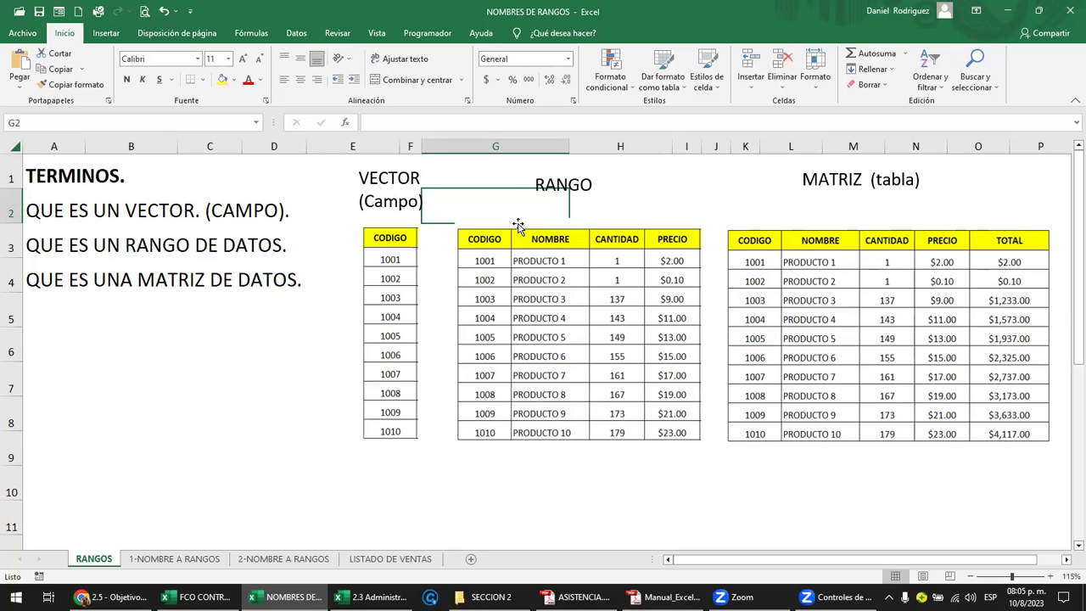
{"action": "left_click", "coordinate": [511, 239]}
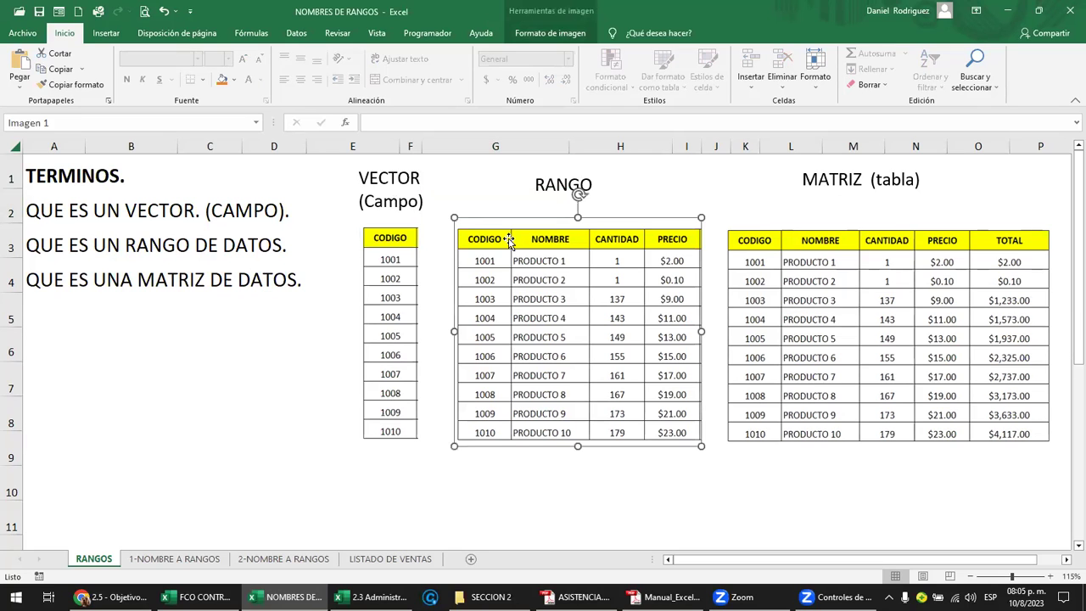
{"action": "left_click", "coordinate": [806, 251]}
{"action": "left_click", "coordinate": [656, 268]}
{"action": "left_click", "coordinate": [775, 241]}
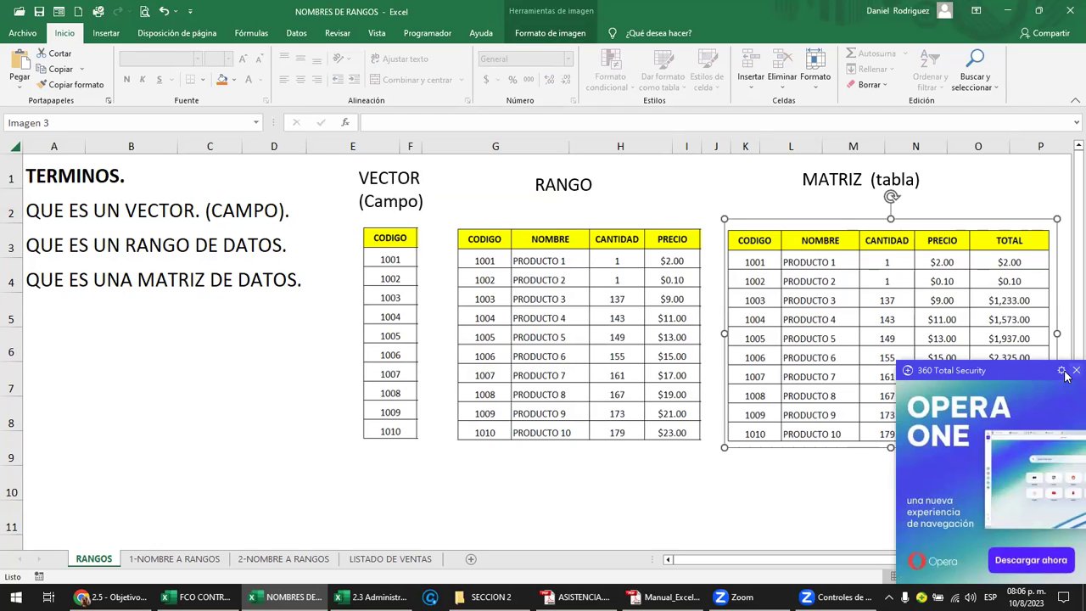
{"action": "left_click", "coordinate": [1076, 371]}
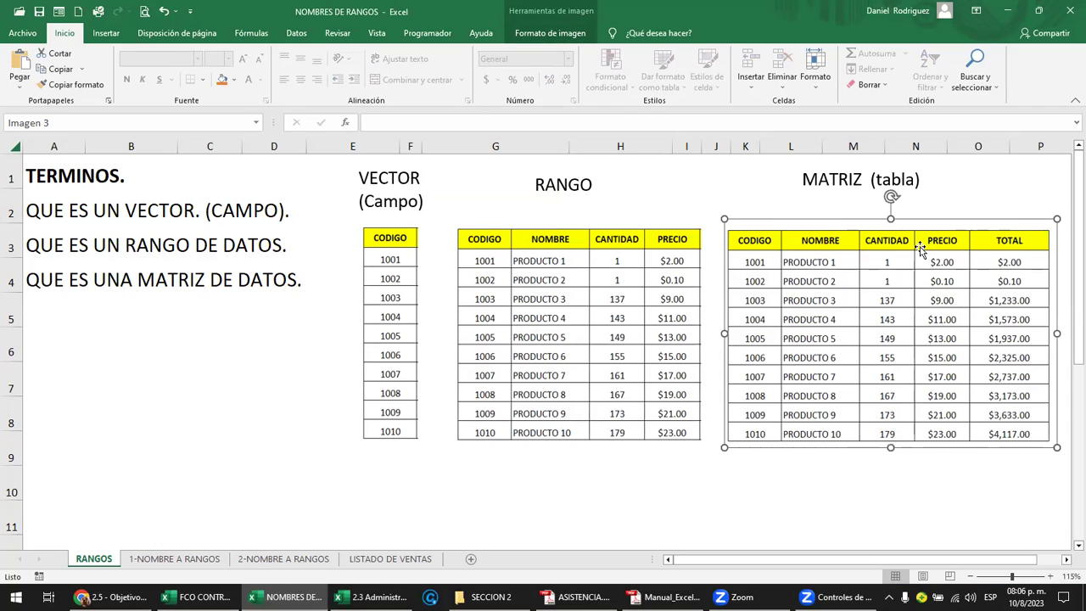
{"action": "left_click", "coordinate": [775, 196]}
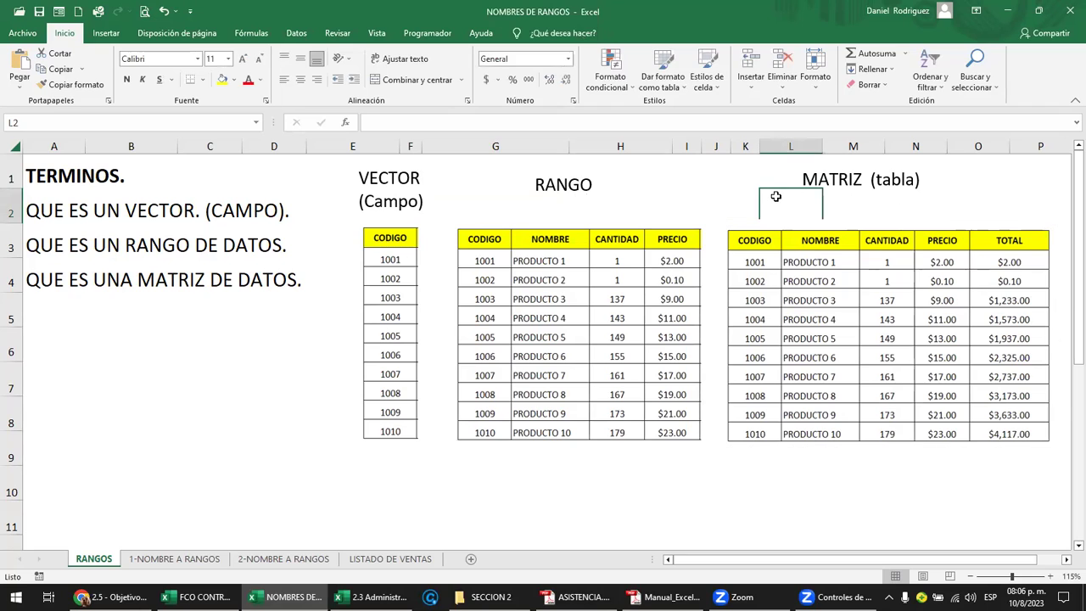
{"action": "left_click", "coordinate": [863, 265]}
{"action": "left_click", "coordinate": [636, 267]}
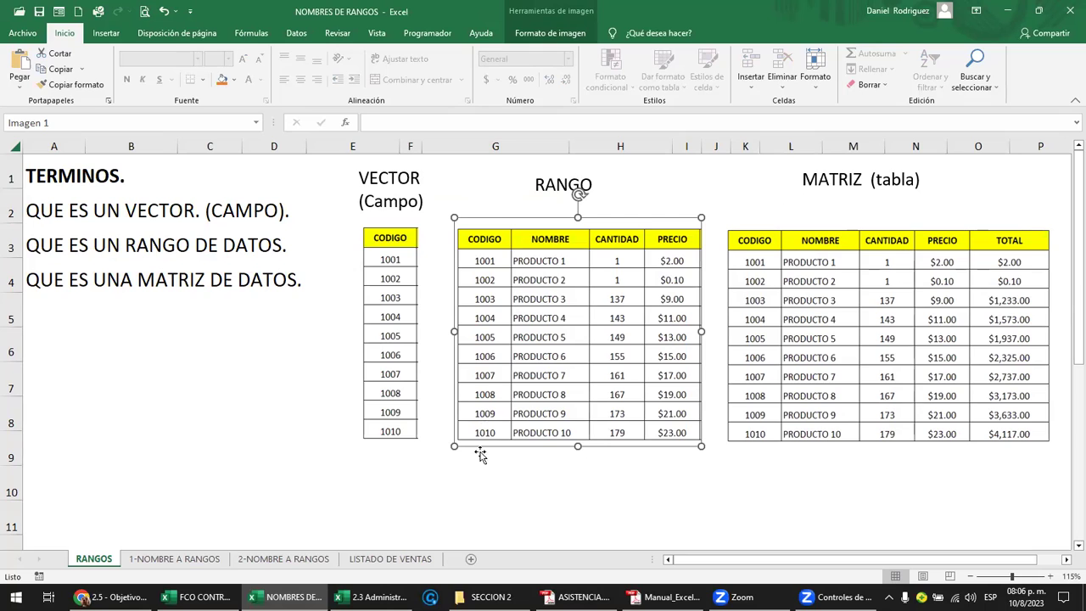
{"action": "left_click", "coordinate": [416, 482]}
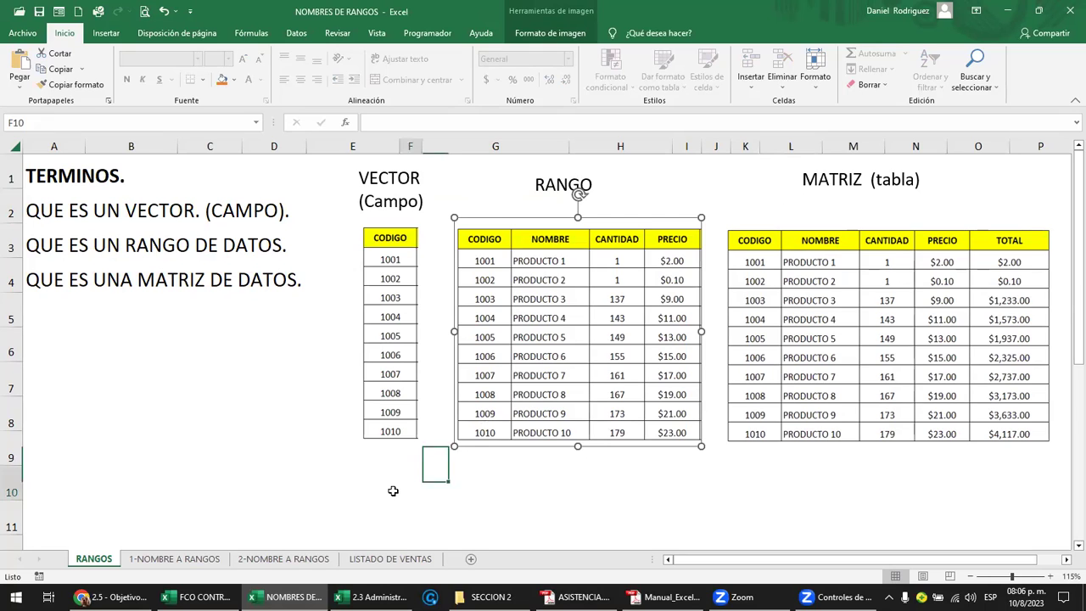
{"action": "left_click", "coordinate": [391, 248]}
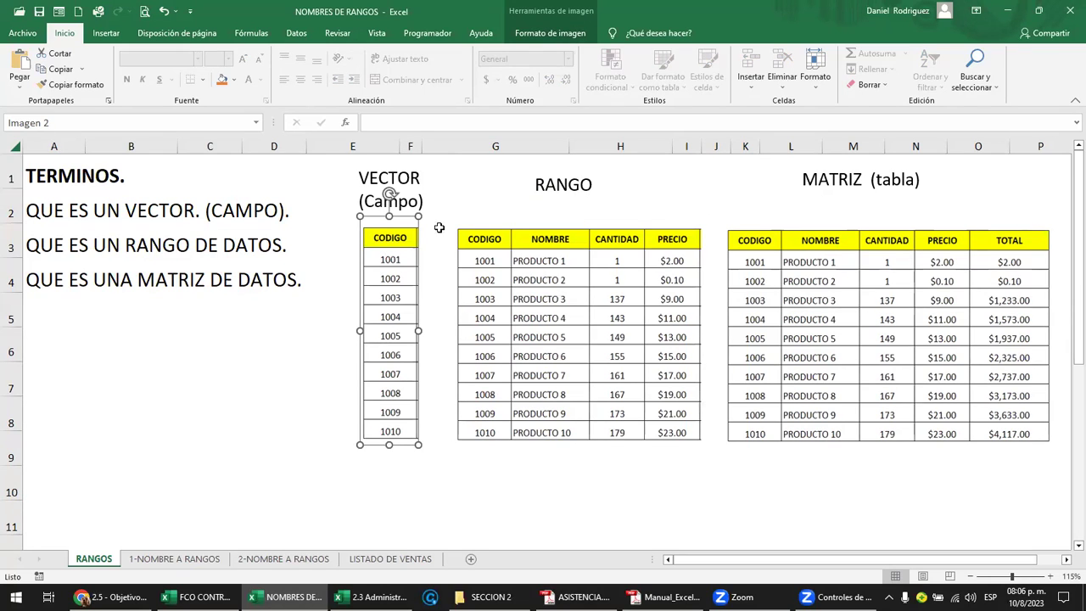
{"action": "left_click", "coordinate": [474, 244]}
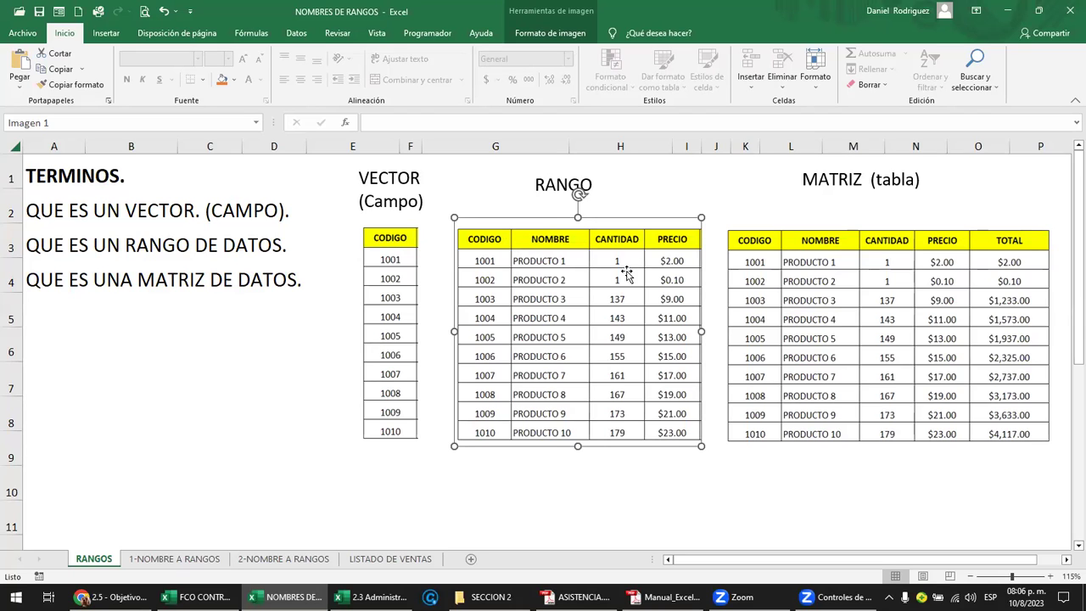
{"action": "left_click", "coordinate": [569, 492]}
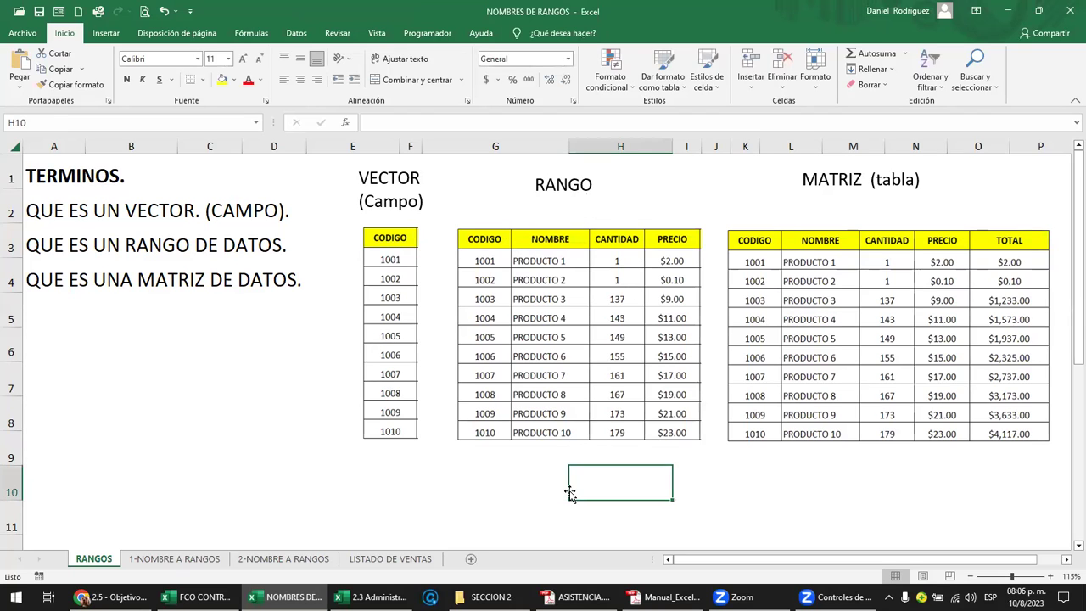
{"action": "left_click", "coordinate": [202, 559]}
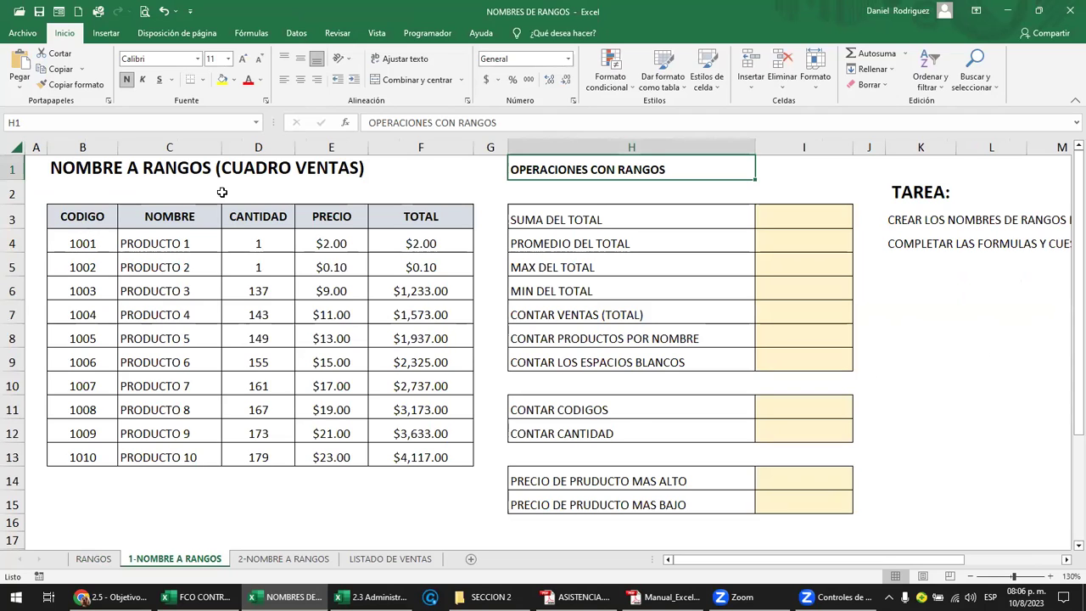
{"action": "left_click", "coordinate": [87, 217]}
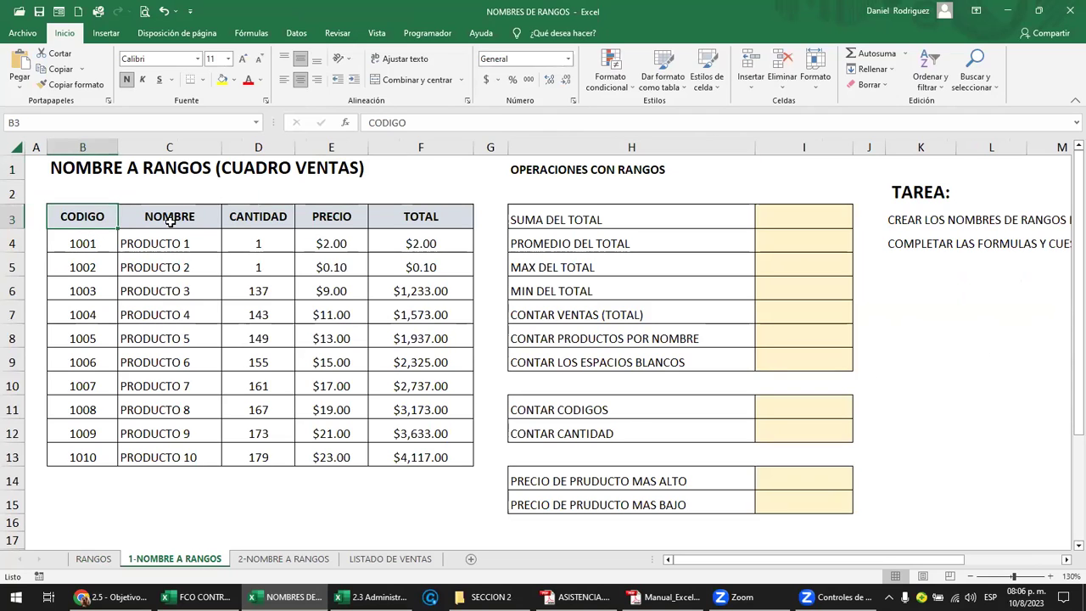
{"action": "left_click", "coordinate": [166, 219]}
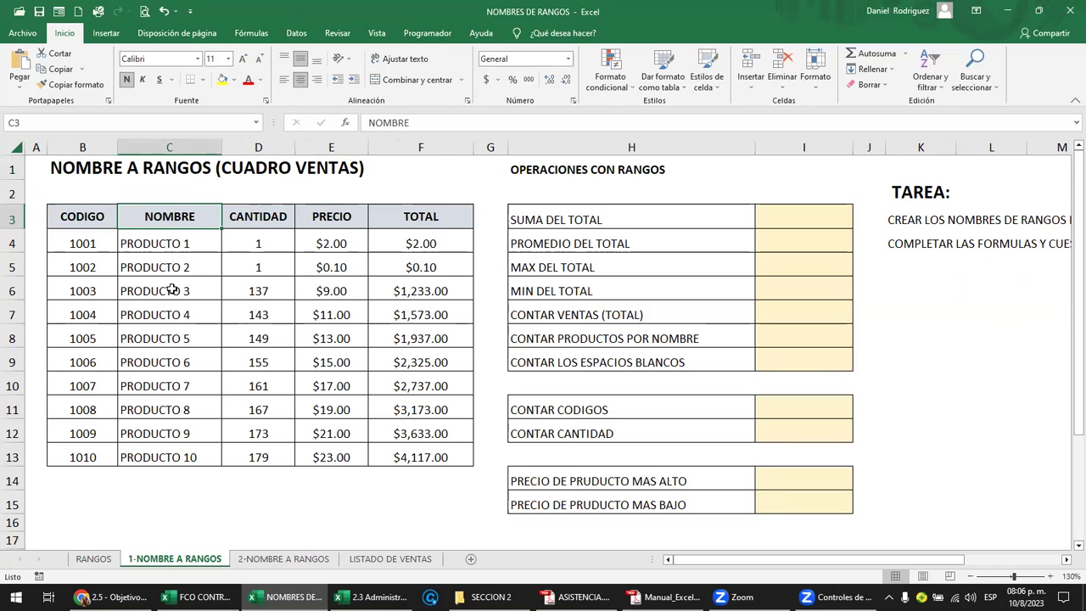
{"action": "left_click", "coordinate": [277, 224]}
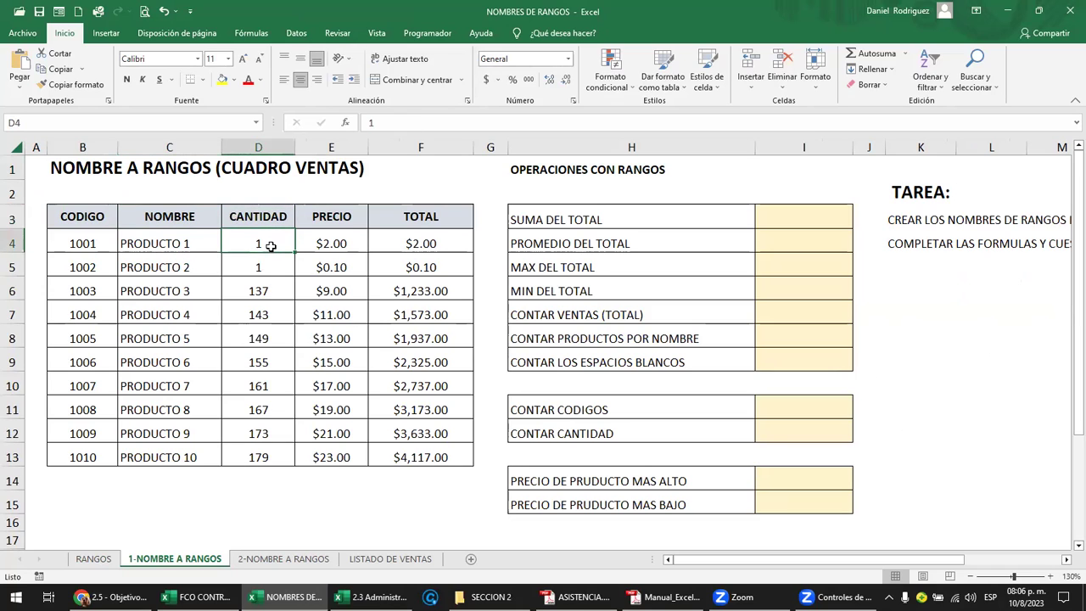
{"action": "left_click", "coordinate": [331, 251]}
{"action": "left_click", "coordinate": [424, 245]}
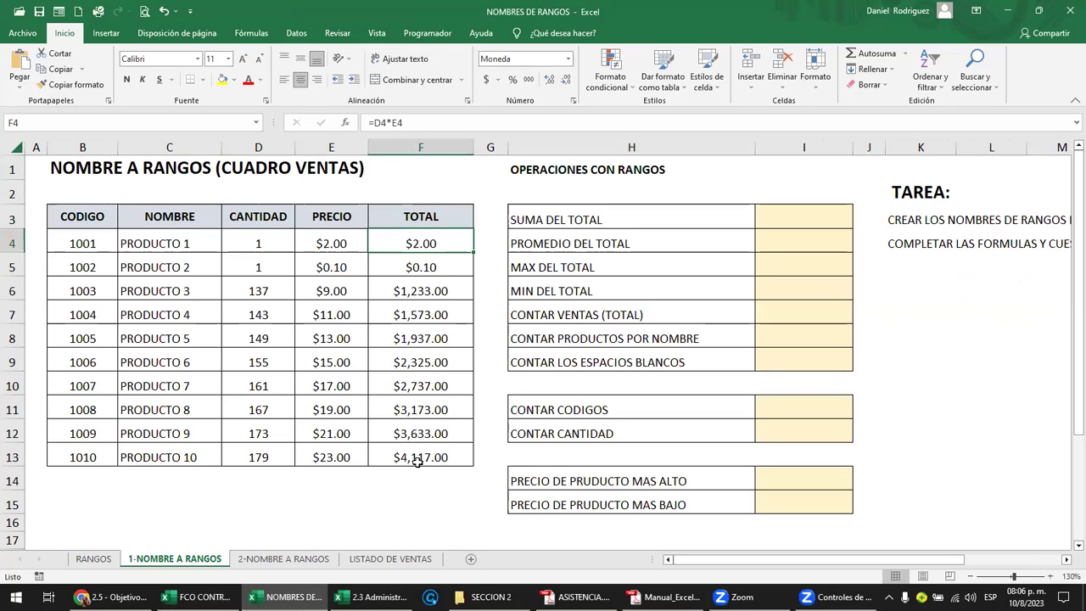
{"action": "left_click", "coordinate": [417, 462]}
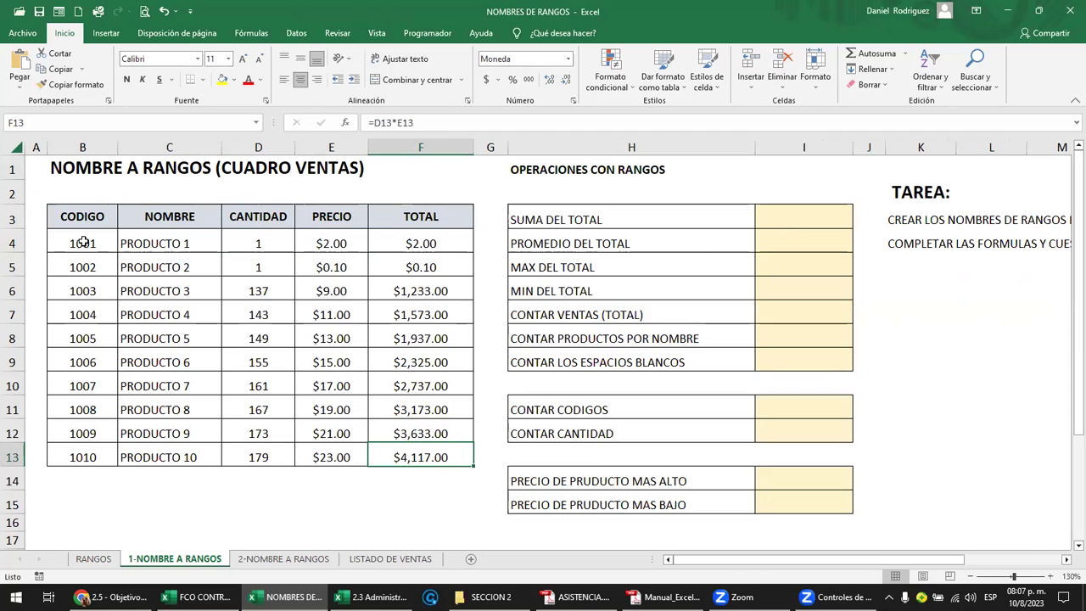
{"action": "left_click_drag", "start_coordinate": [83, 242], "coordinate": [85, 458]}
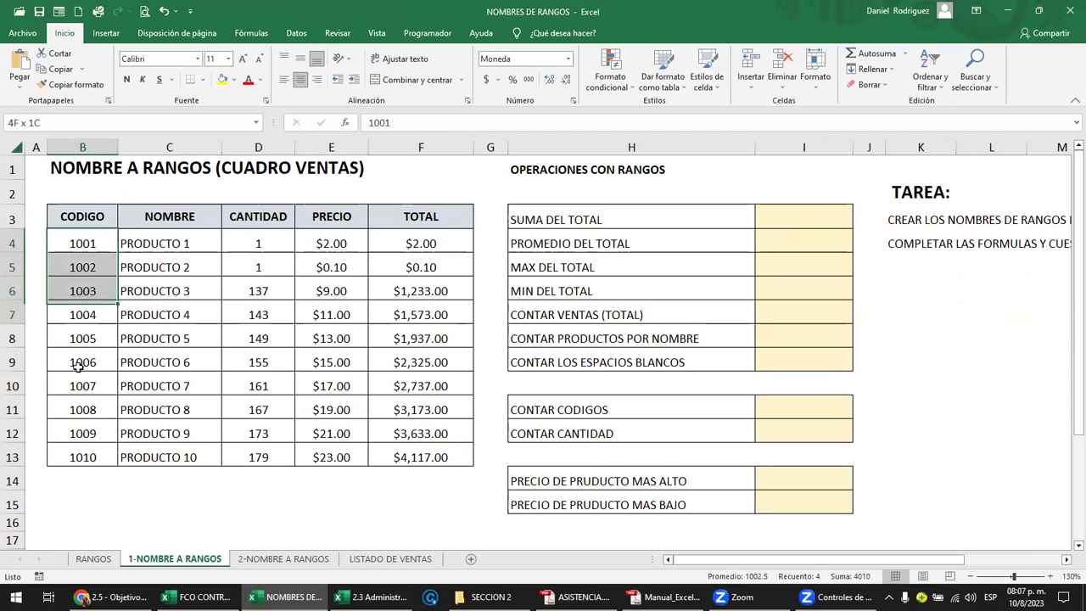
{"action": "left_click", "coordinate": [161, 490]}
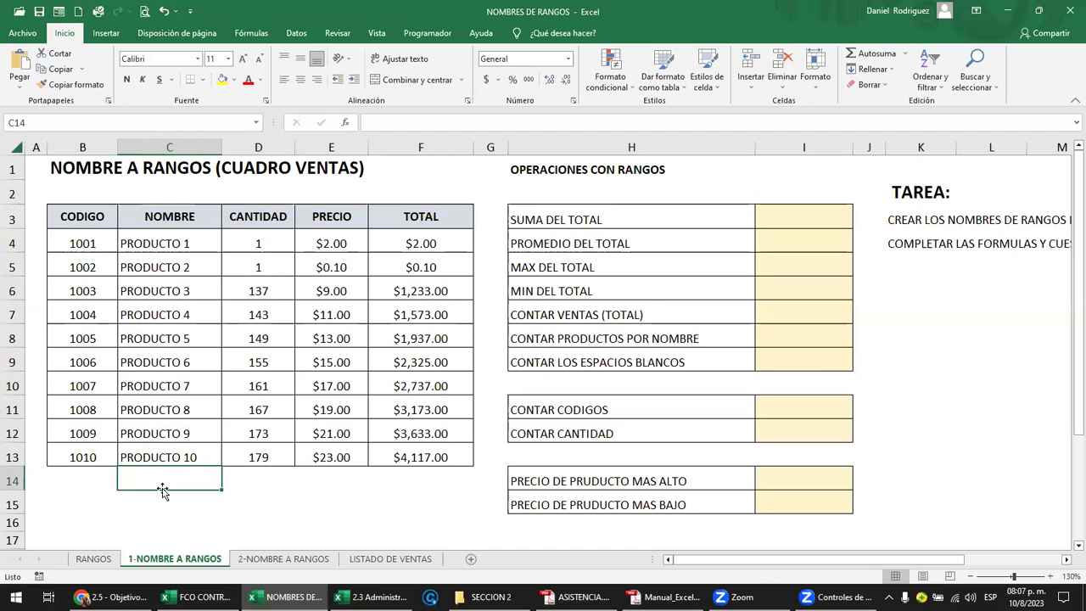
{"action": "left_click_drag", "start_coordinate": [386, 513], "coordinate": [389, 577]}
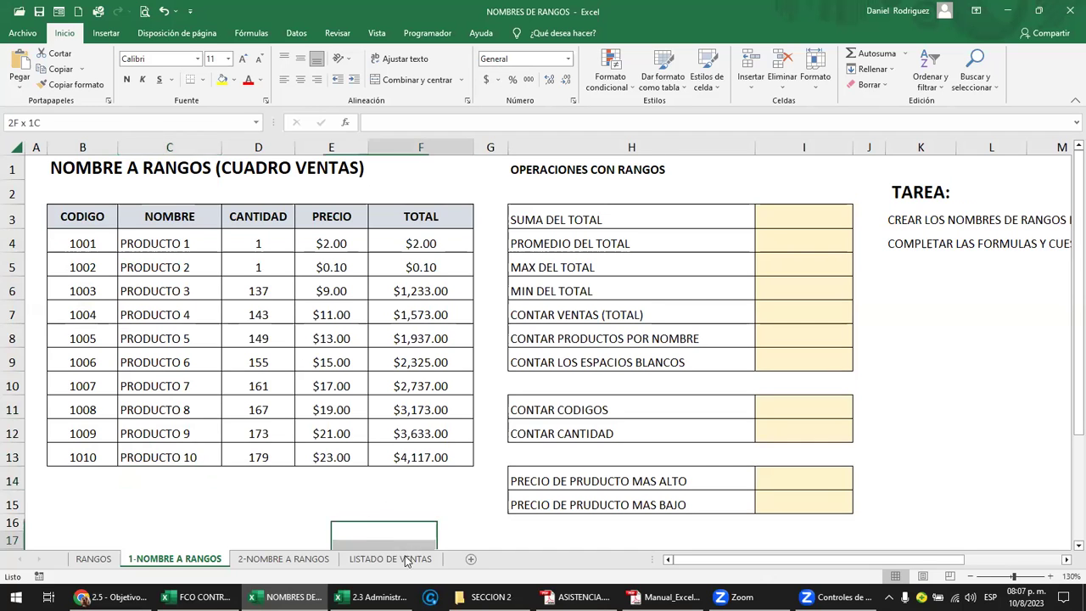
{"action": "left_click", "coordinate": [379, 560]}
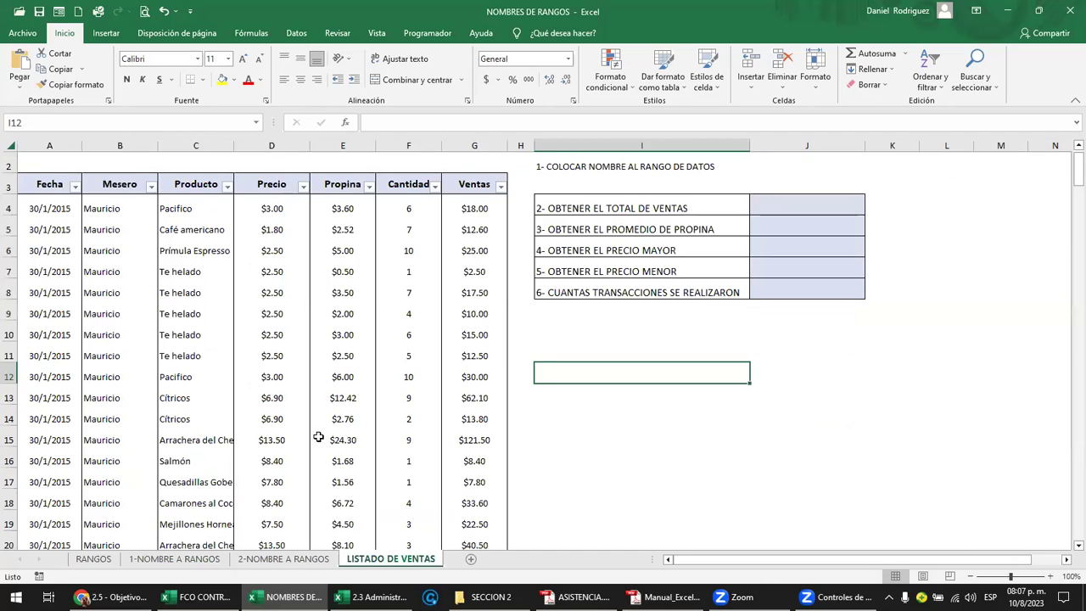
{"action": "scroll", "coordinate": [318, 437], "scroll_direction": "down", "scroll_amount": 1}
{"action": "scroll", "coordinate": [318, 437], "scroll_direction": "down", "scroll_amount": 3}
{"action": "scroll", "coordinate": [318, 437], "scroll_direction": "up", "scroll_amount": 4}
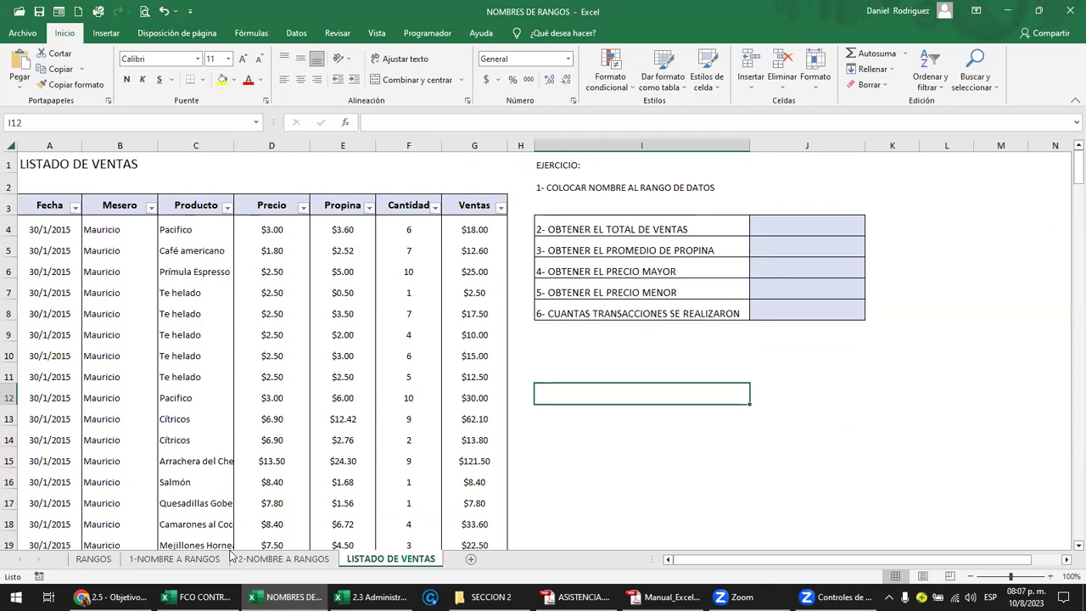
{"action": "left_click", "coordinate": [94, 559]}
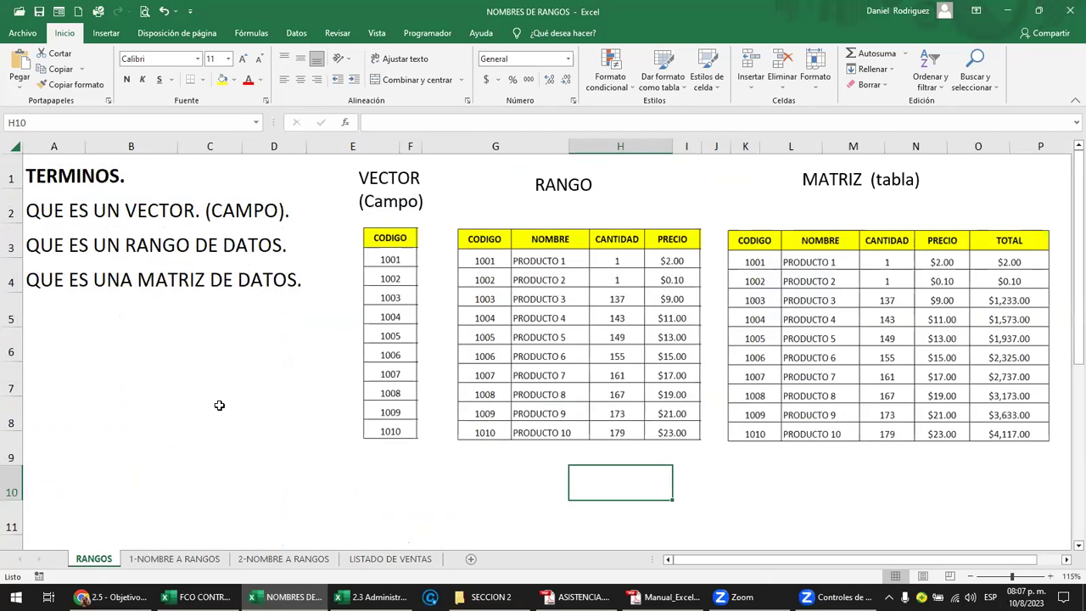
{"action": "left_click", "coordinate": [110, 596]}
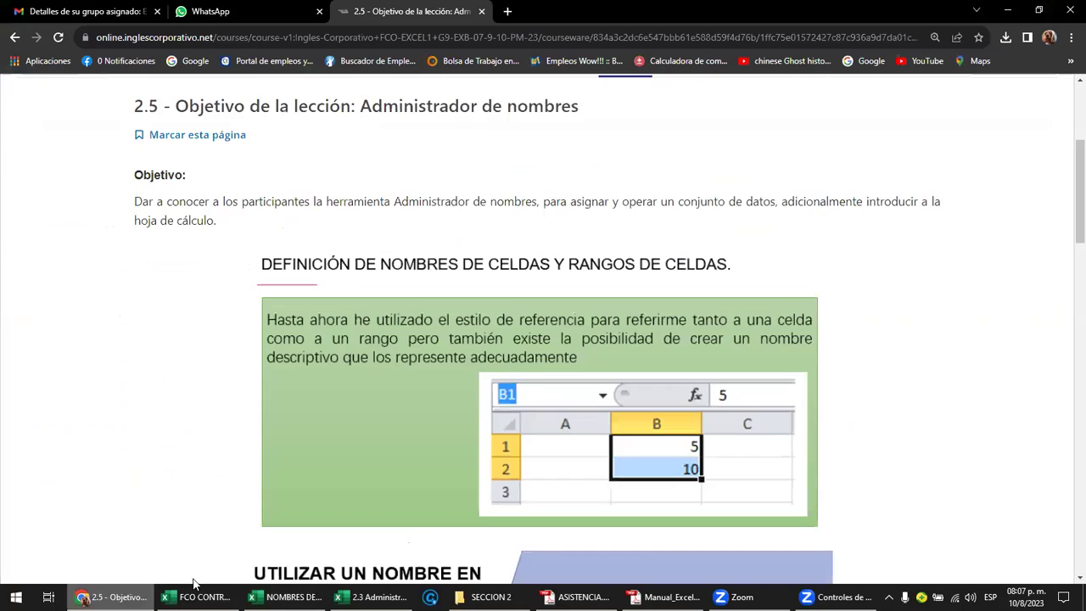
{"action": "scroll", "coordinate": [540, 377], "scroll_direction": "down", "scroll_amount": 1}
{"action": "scroll", "coordinate": [539, 377], "scroll_direction": "down", "scroll_amount": 3}
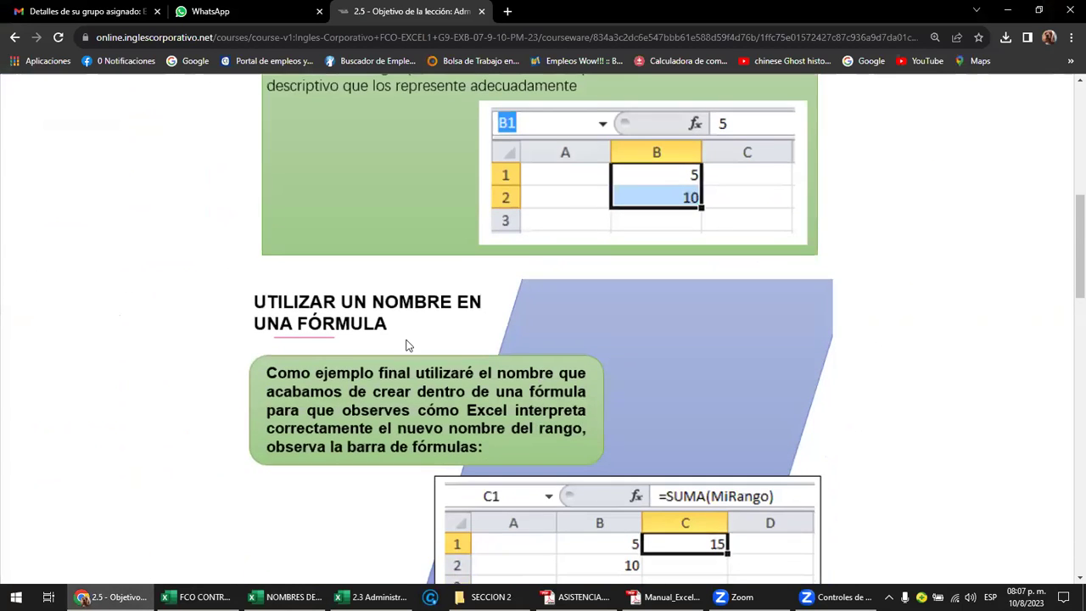
{"action": "scroll", "coordinate": [382, 334], "scroll_direction": "down", "scroll_amount": 1}
{"action": "scroll", "coordinate": [382, 338], "scroll_direction": "down", "scroll_amount": 1}
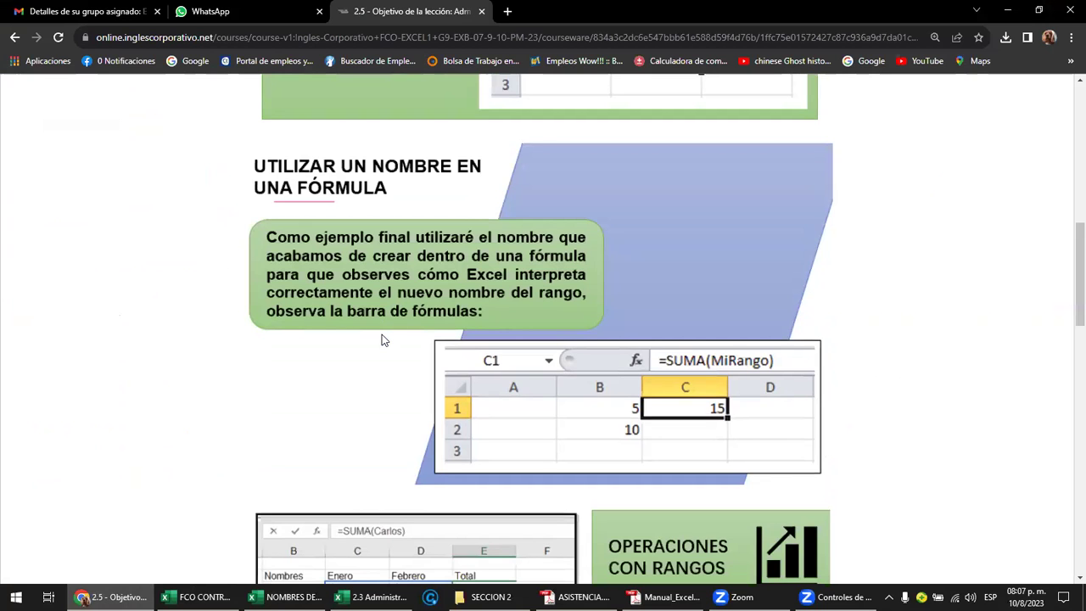
{"action": "scroll", "coordinate": [382, 340], "scroll_direction": "down", "scroll_amount": 2}
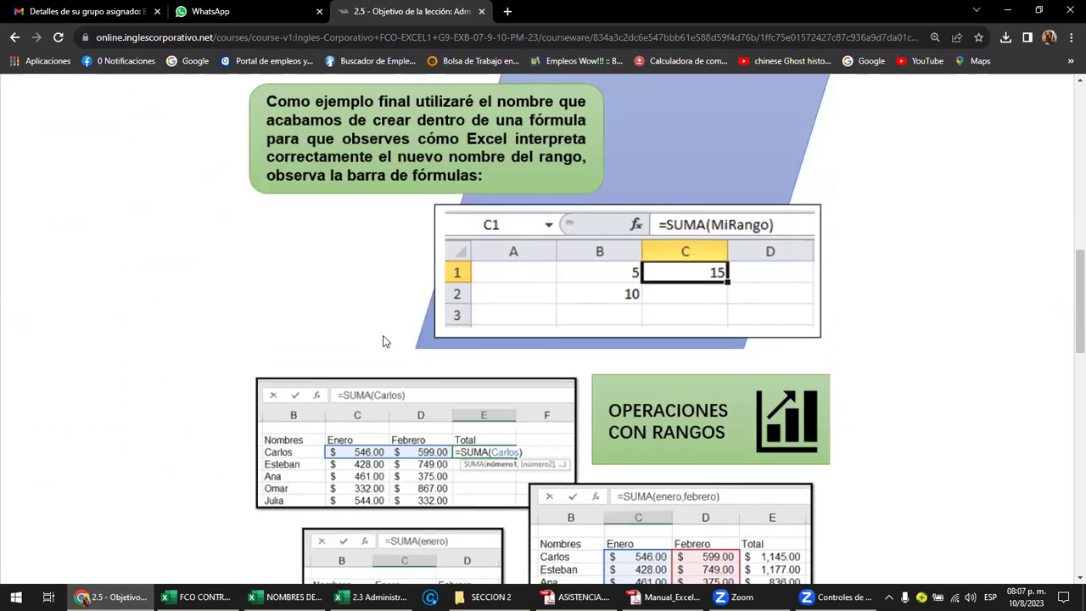
{"action": "scroll", "coordinate": [383, 341], "scroll_direction": "down", "scroll_amount": 1}
{"action": "scroll", "coordinate": [383, 341], "scroll_direction": "down", "scroll_amount": 1}
{"action": "scroll", "coordinate": [383, 341], "scroll_direction": "down", "scroll_amount": 1}
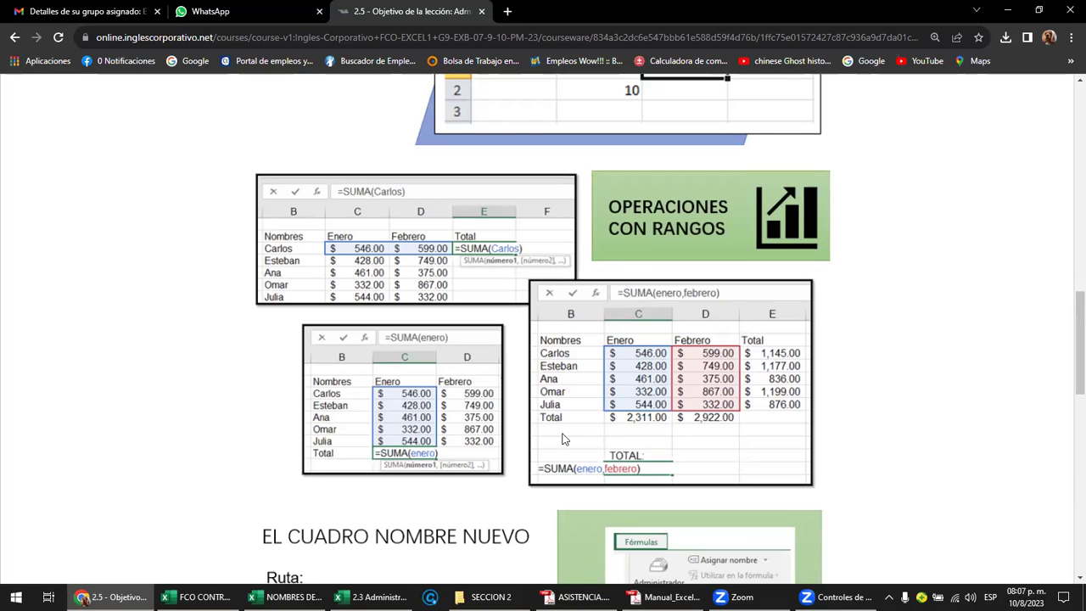
{"action": "scroll", "coordinate": [600, 430], "scroll_direction": "down", "scroll_amount": 1}
{"action": "scroll", "coordinate": [600, 431], "scroll_direction": "down", "scroll_amount": 1}
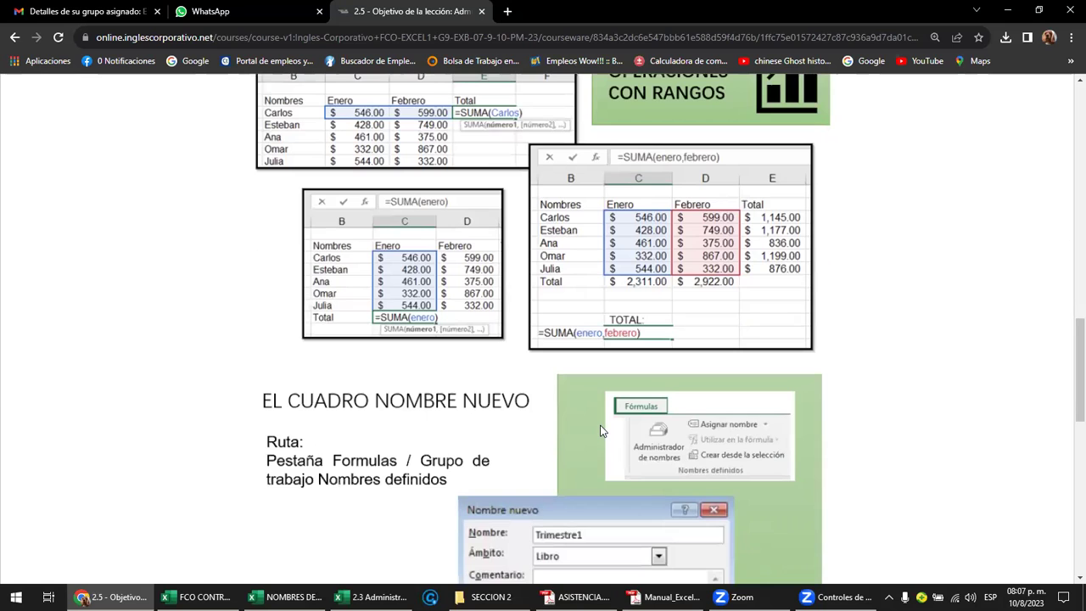
{"action": "scroll", "coordinate": [600, 431], "scroll_direction": "up", "scroll_amount": 1}
{"action": "scroll", "coordinate": [599, 431], "scroll_direction": "up", "scroll_amount": 1}
{"action": "scroll", "coordinate": [600, 430], "scroll_direction": "up", "scroll_amount": 3}
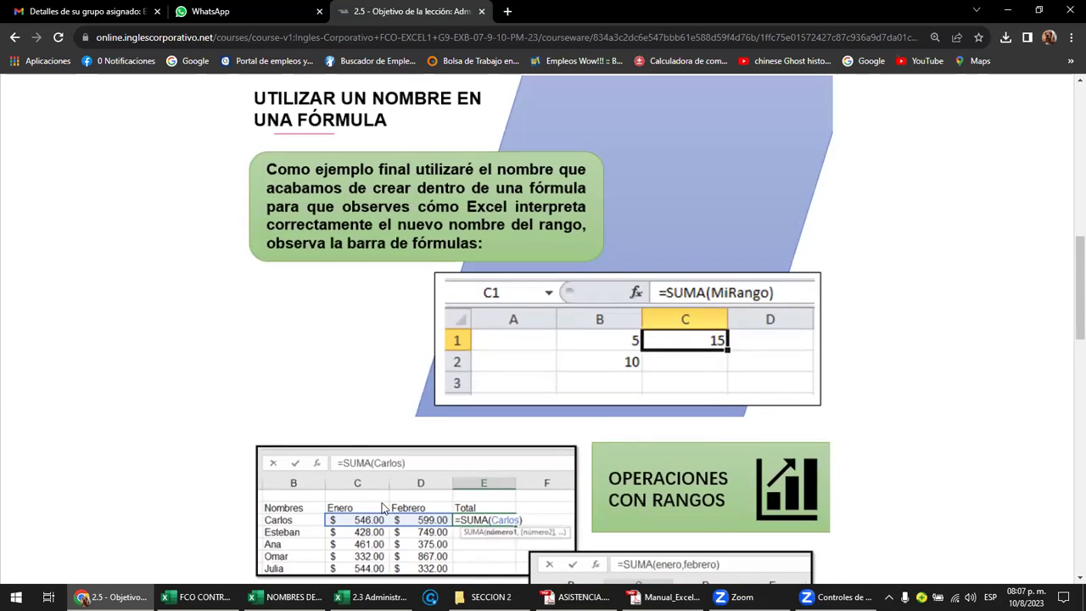
{"action": "left_click", "coordinate": [284, 597]}
{"action": "left_click", "coordinate": [252, 367]}
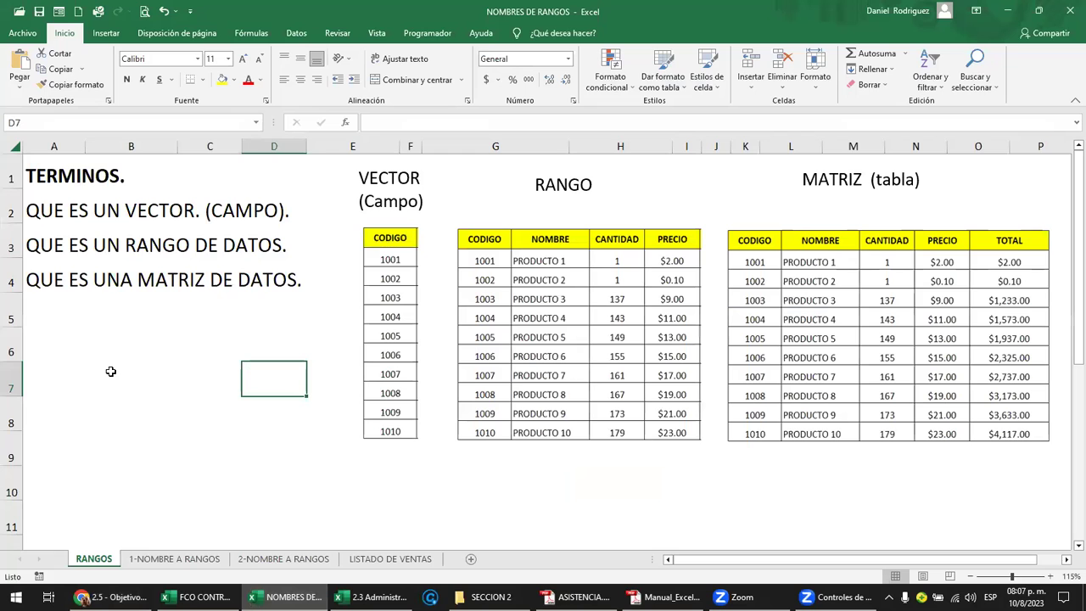
Step: Open the 1-NOMBRE A RANGOS sheet and highlight the sales table and its header row
{"action": "left_click", "coordinate": [174, 558]}
{"action": "scroll", "coordinate": [172, 292], "scroll_direction": "up", "scroll_amount": 1, "text": "ctrl"}
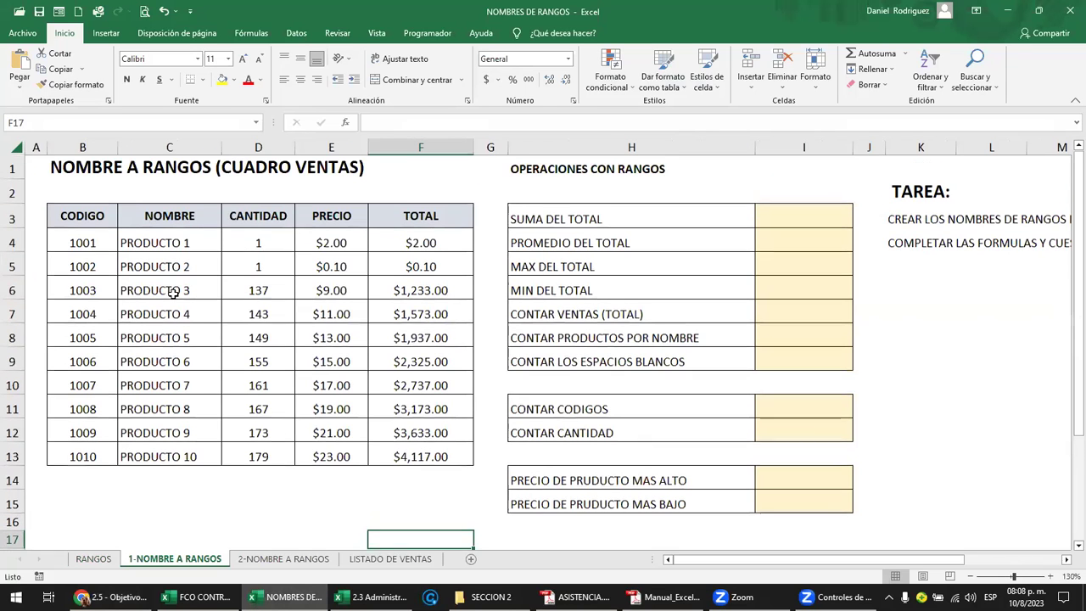
{"action": "left_click", "coordinate": [106, 244]}
{"action": "left_click", "coordinate": [191, 244]}
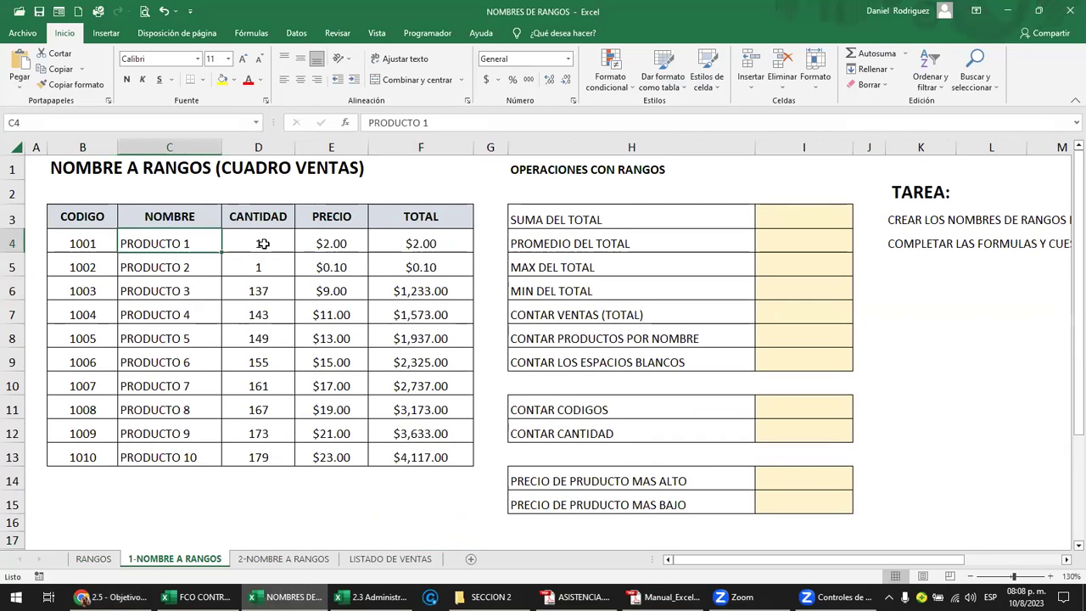
{"action": "left_click_drag", "start_coordinate": [99, 218], "coordinate": [416, 219]}
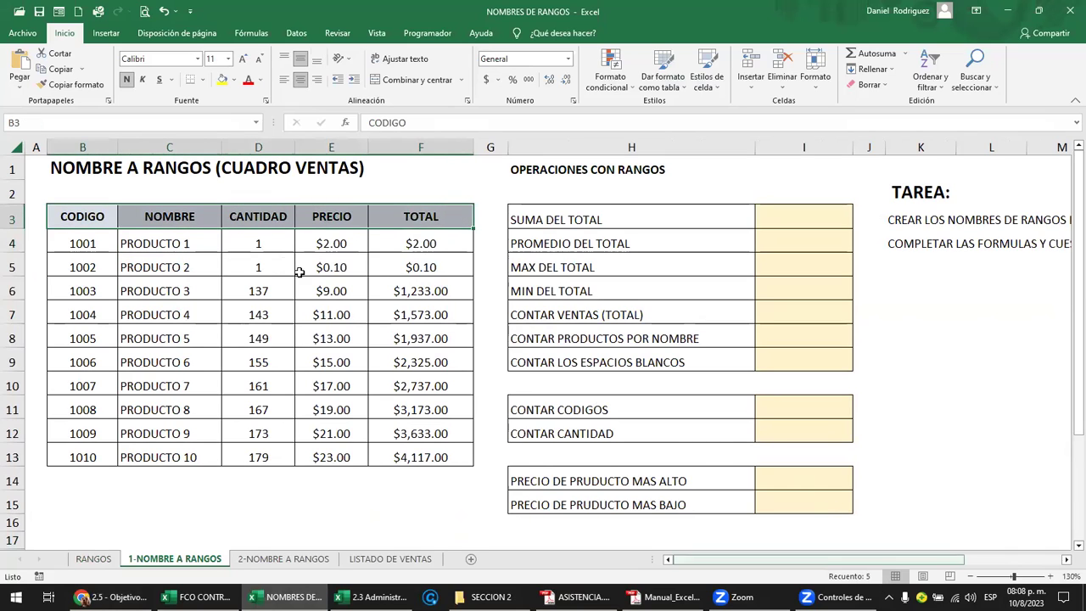
{"action": "left_click", "coordinate": [76, 217]}
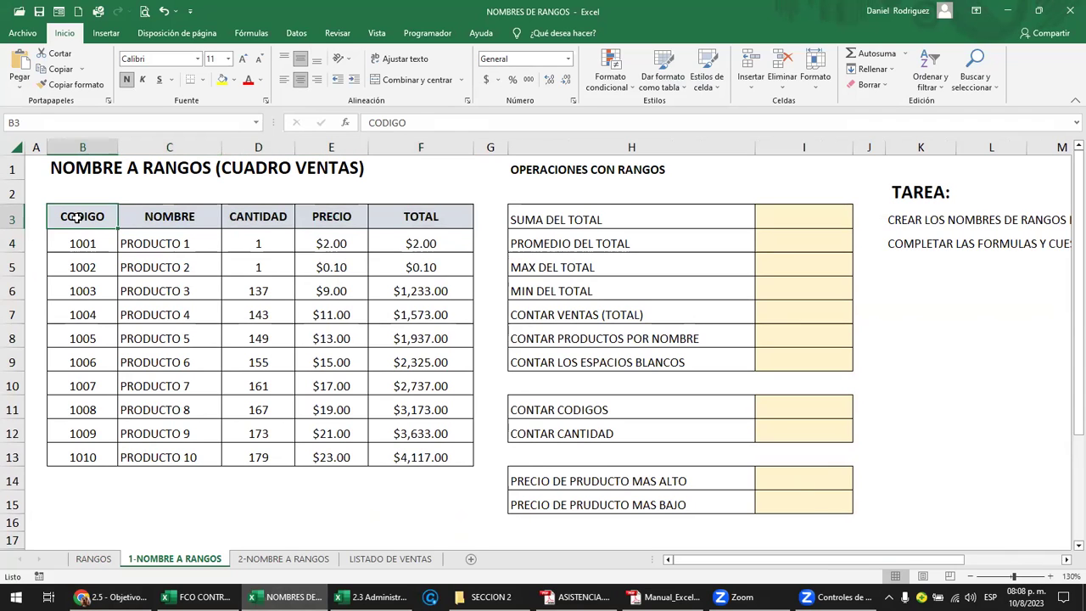
{"action": "left_click_drag", "start_coordinate": [76, 218], "coordinate": [496, 458]}
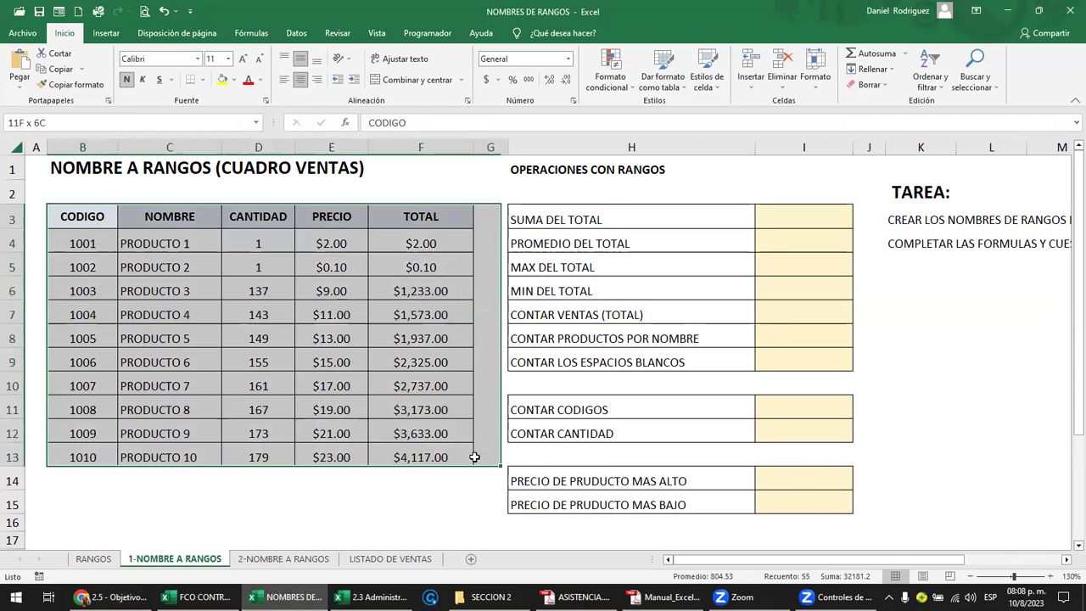
{"action": "left_click_drag", "start_coordinate": [89, 218], "coordinate": [395, 451]}
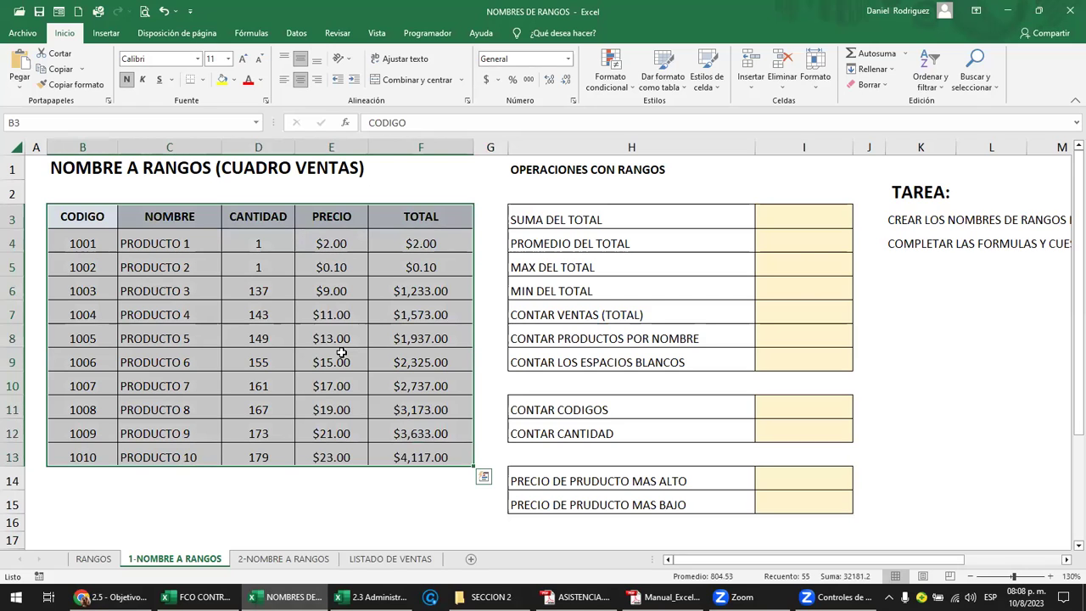
{"action": "left_click", "coordinate": [99, 484]}
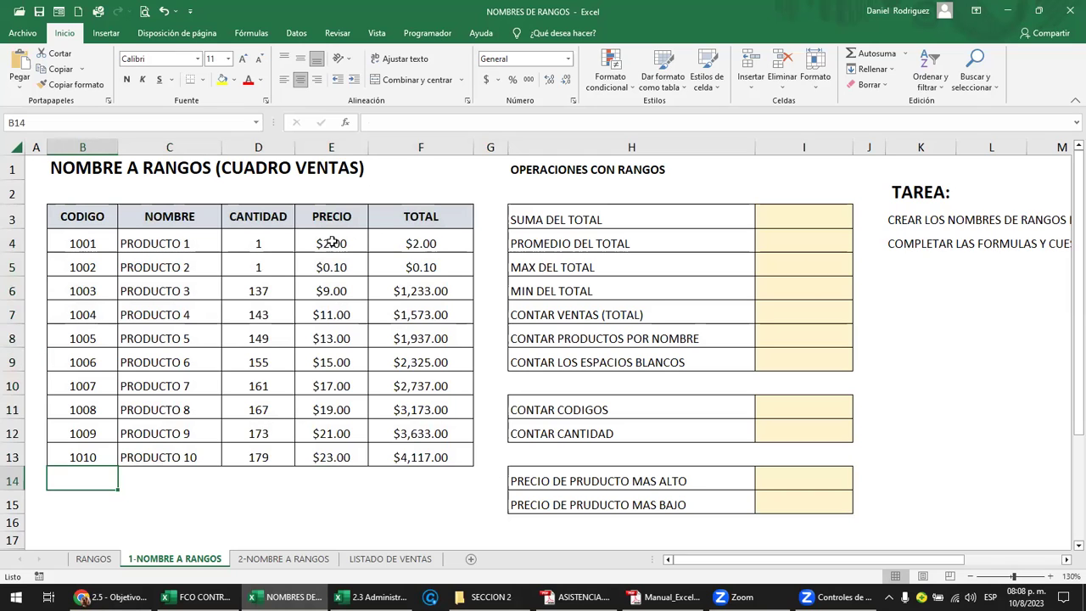
Step: Point out PRODUCTO 1 through PRODUCTO 10 and the headers, then select codes 1001–1010 in B4:B13
{"action": "mouse_move", "coordinate": [81, 218]}
{"action": "left_mouse_down"}
{"action": "mouse_move", "coordinate": [400, 237]}
{"action": "mouse_move", "coordinate": [436, 450]}
{"action": "left_mouse_up"}
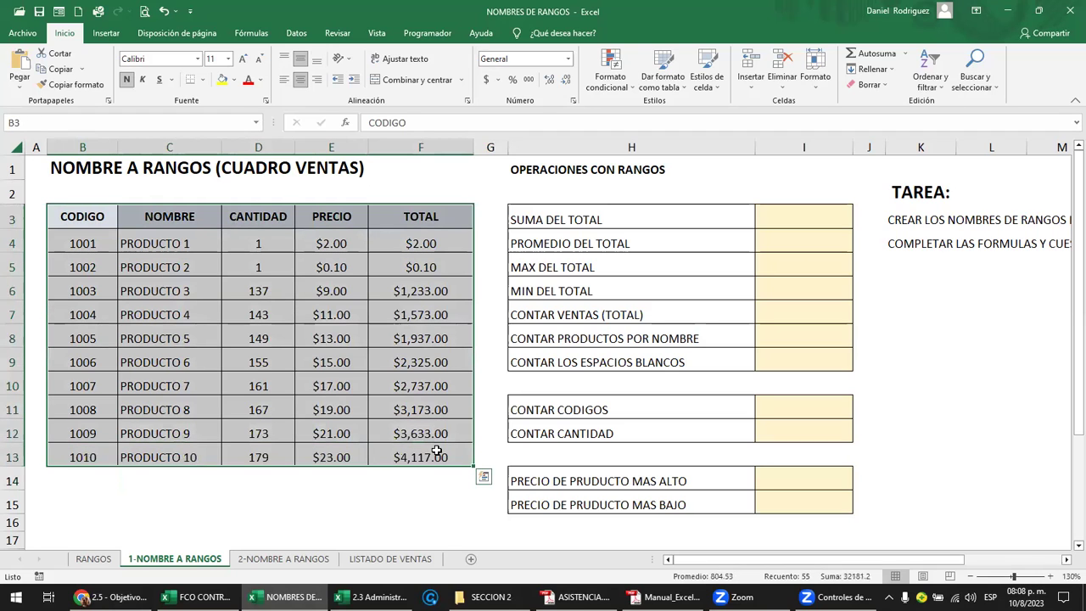
{"action": "left_click", "coordinate": [319, 500]}
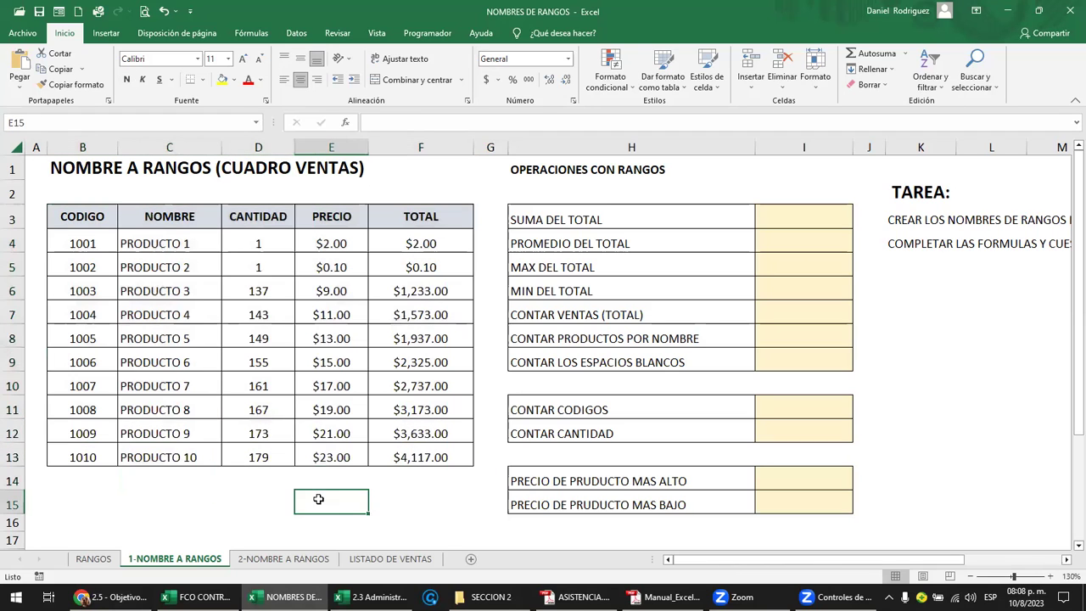
{"action": "left_click", "coordinate": [171, 244]}
{"action": "left_click", "coordinate": [187, 456]}
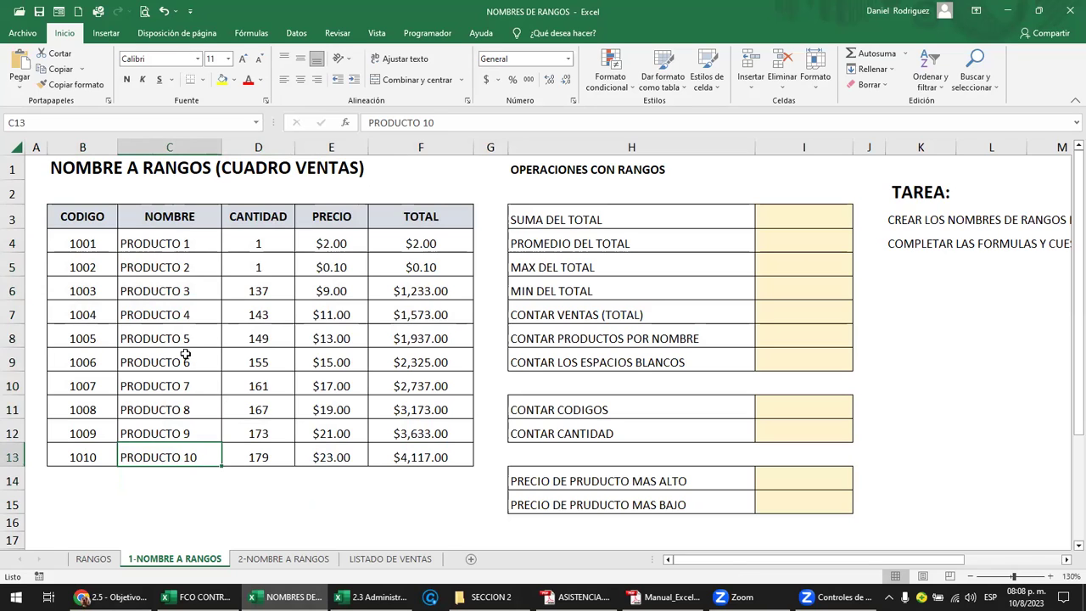
{"action": "mouse_move", "coordinate": [78, 219]}
{"action": "left_mouse_down"}
{"action": "mouse_move", "coordinate": [253, 238]}
{"action": "mouse_move", "coordinate": [414, 216]}
{"action": "left_mouse_up"}
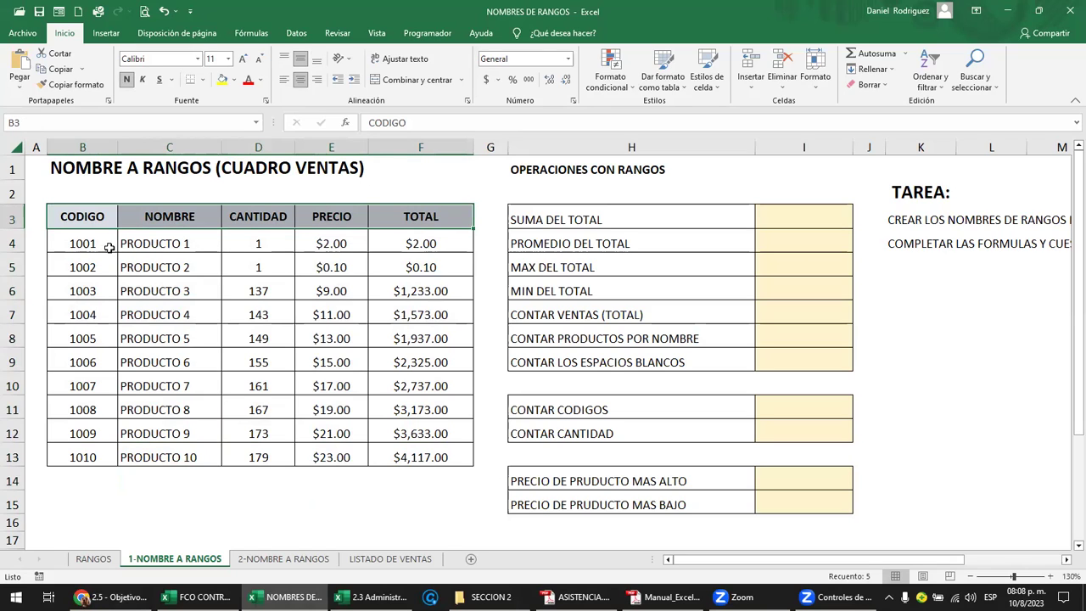
{"action": "left_click", "coordinate": [120, 498]}
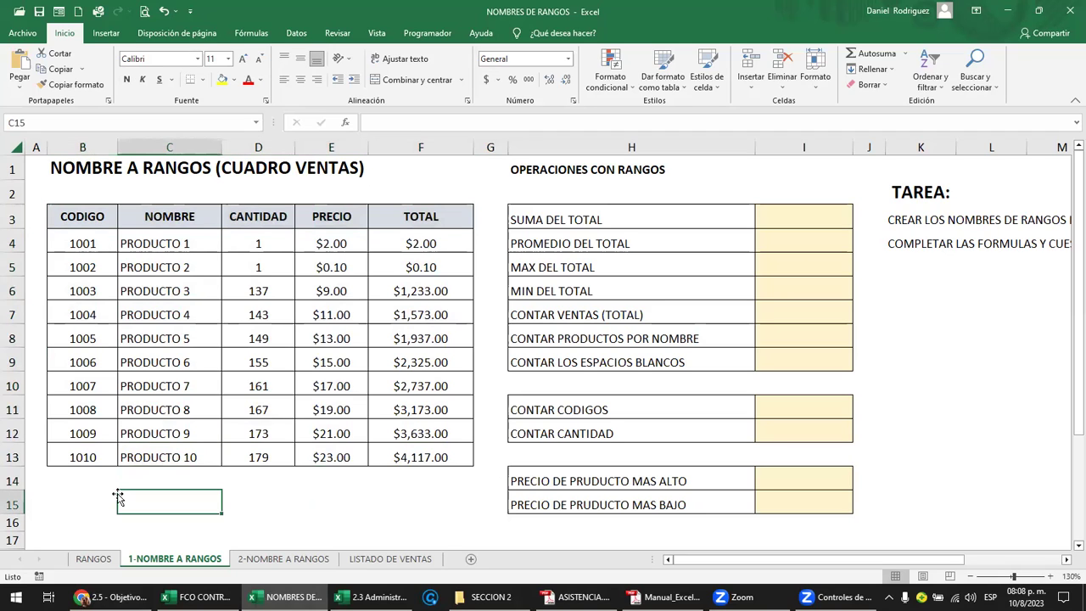
{"action": "left_click", "coordinate": [87, 240]}
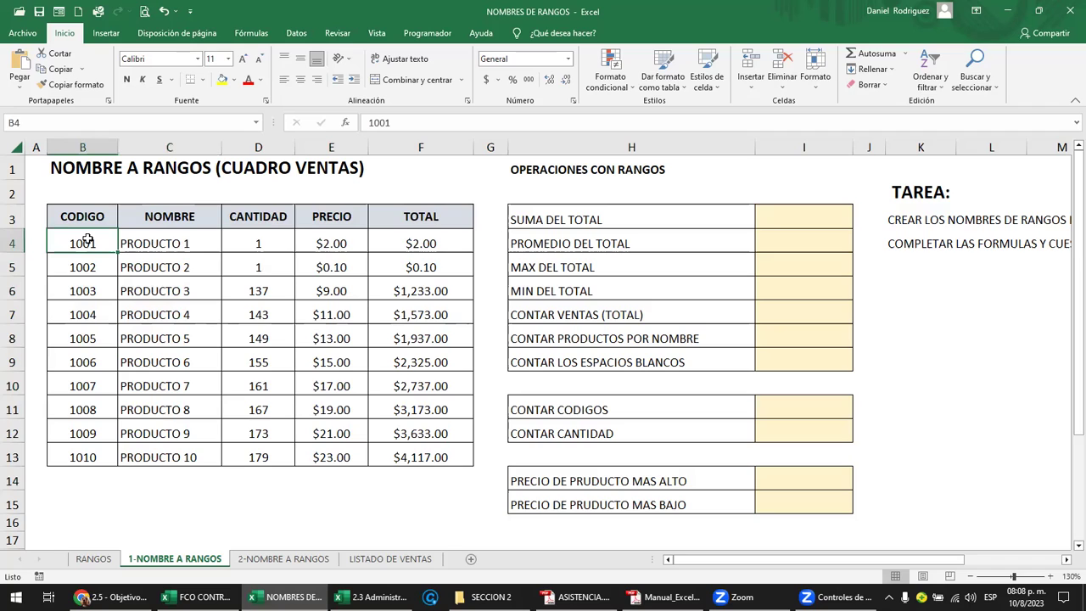
{"action": "left_click_drag", "start_coordinate": [88, 240], "coordinate": [87, 452]}
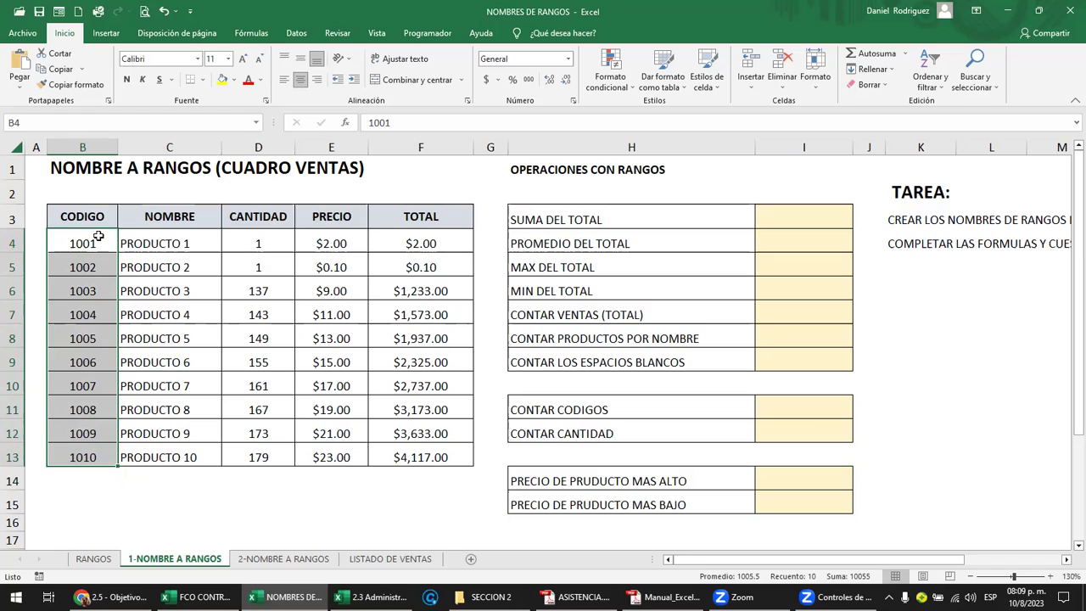
Step: Change header C3 from NOMBRE to PRODUCTO, then select the codes in B4:B13
{"action": "left_click", "coordinate": [177, 215]}
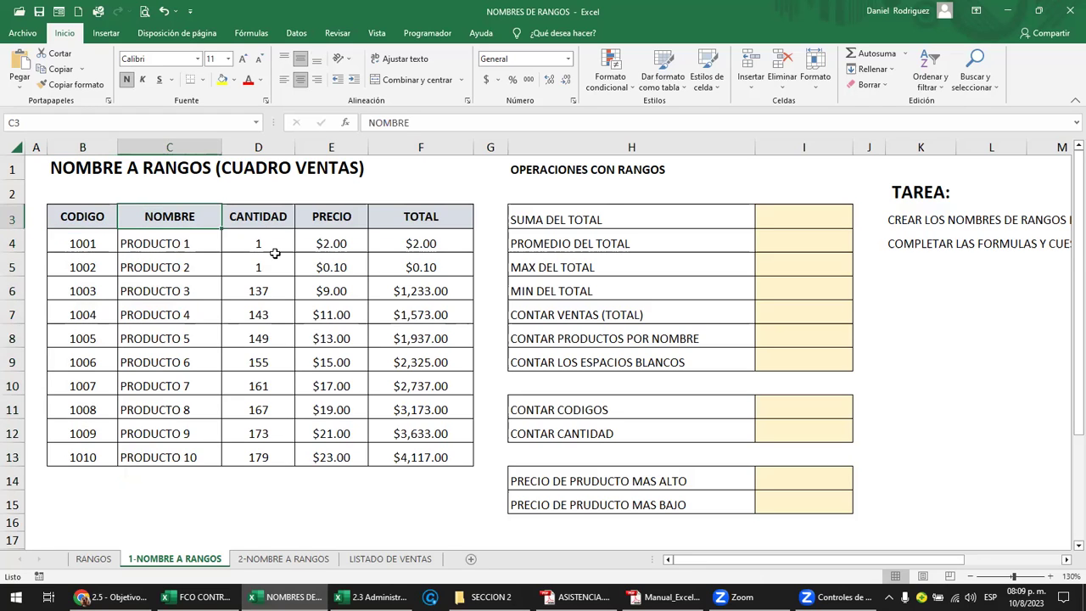
{"action": "type", "text": "PRODUCTO"}
{"action": "key", "text": "Return"}
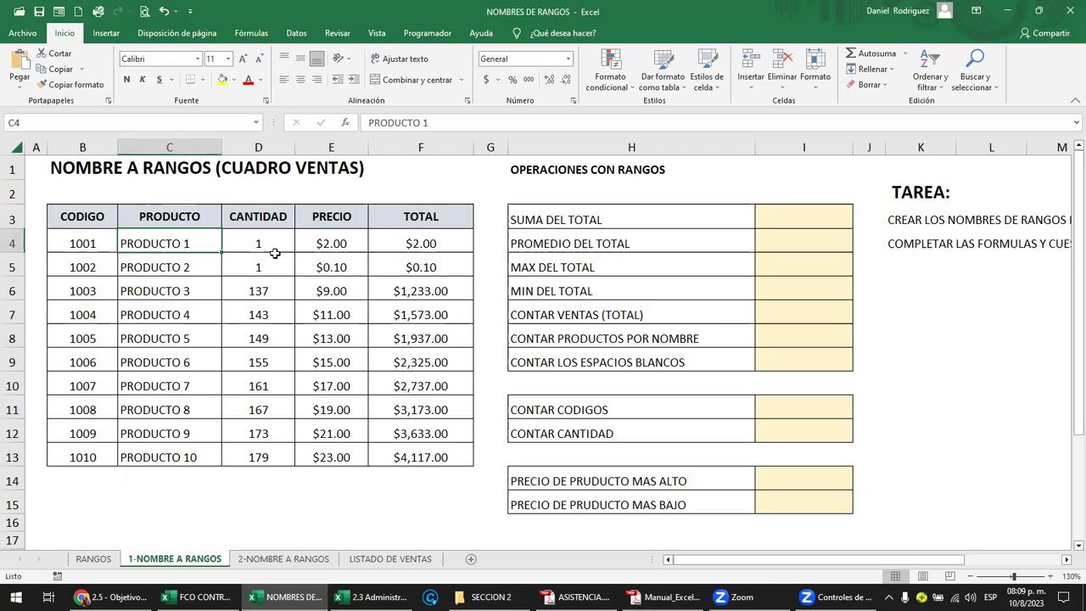
{"action": "left_click_drag", "start_coordinate": [82, 243], "coordinate": [81, 448]}
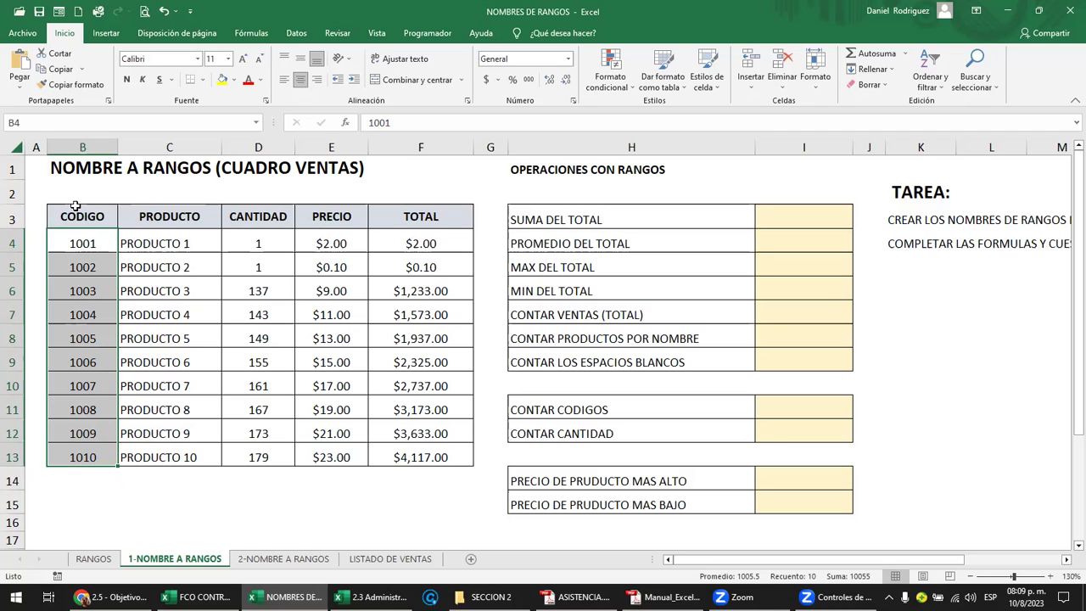
Step: Name B4:B13 as CODIGO in the Name Box and reselect it by that name to verify
{"action": "left_click", "coordinate": [44, 124]}
{"action": "type", "text": "CODIGO"}
{"action": "key", "text": "Return"}
{"action": "left_click", "coordinate": [318, 194]}
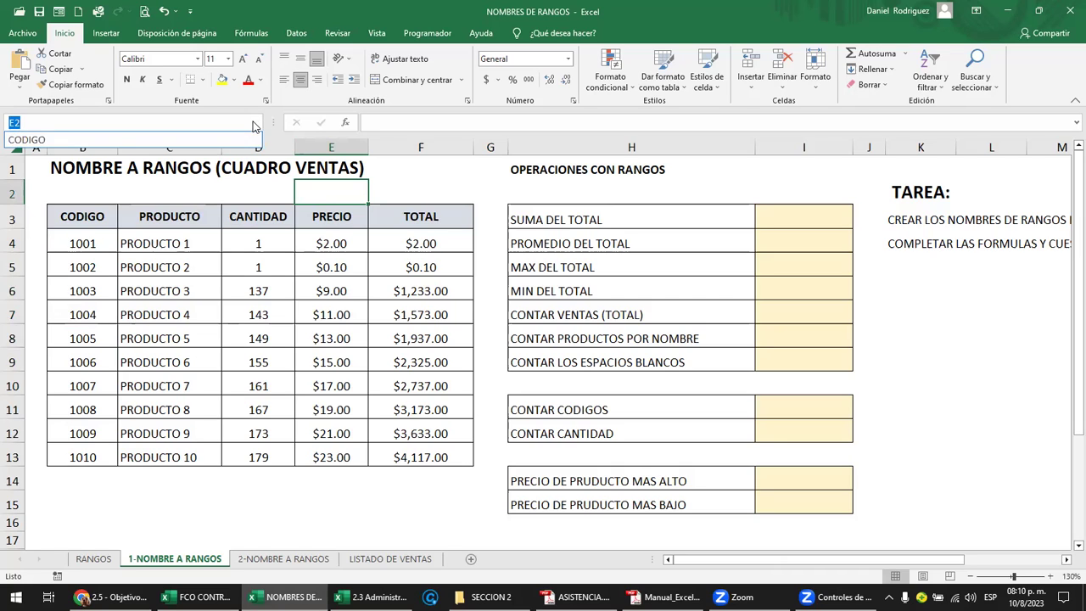
{"action": "left_click", "coordinate": [40, 141]}
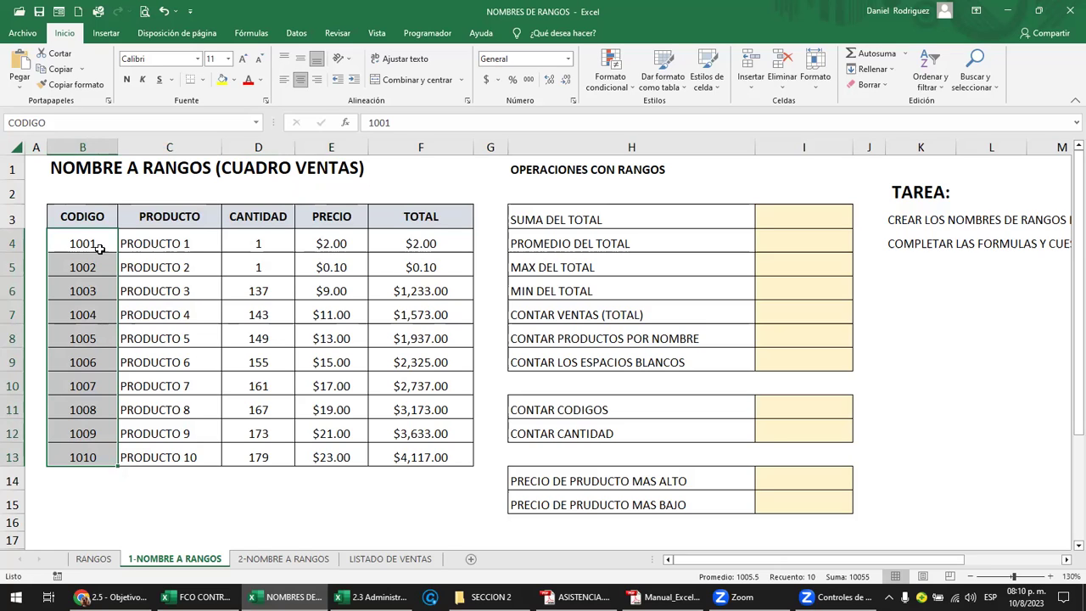
Step: Check the CODIGO name, then select the product names PRODUCTO 1–10 down column C
{"action": "left_click", "coordinate": [48, 123]}
{"action": "left_click_drag", "start_coordinate": [82, 243], "coordinate": [82, 457]}
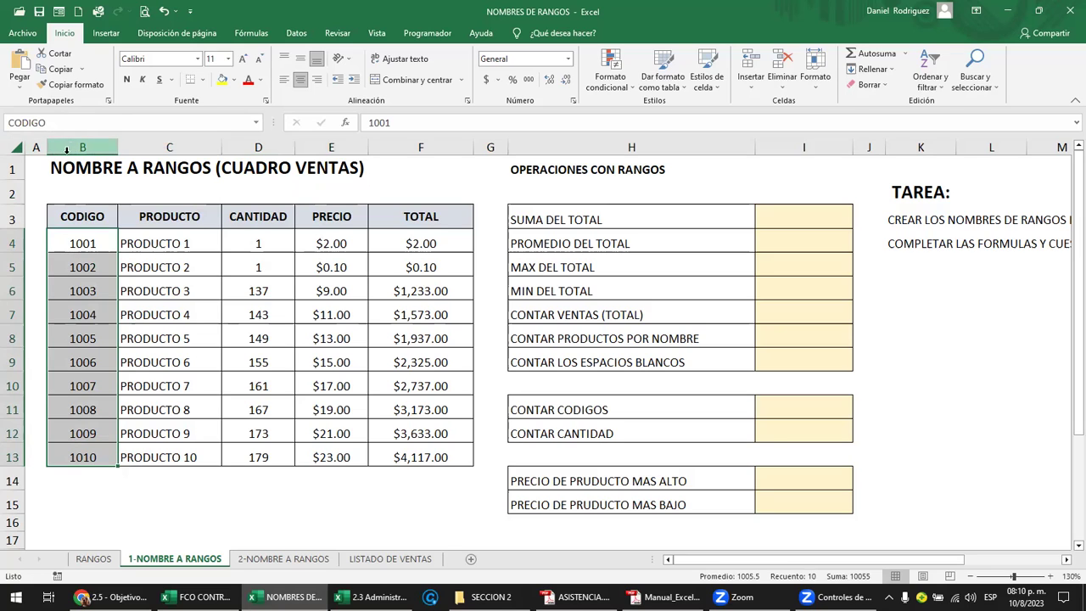
{"action": "left_click", "coordinate": [187, 251]}
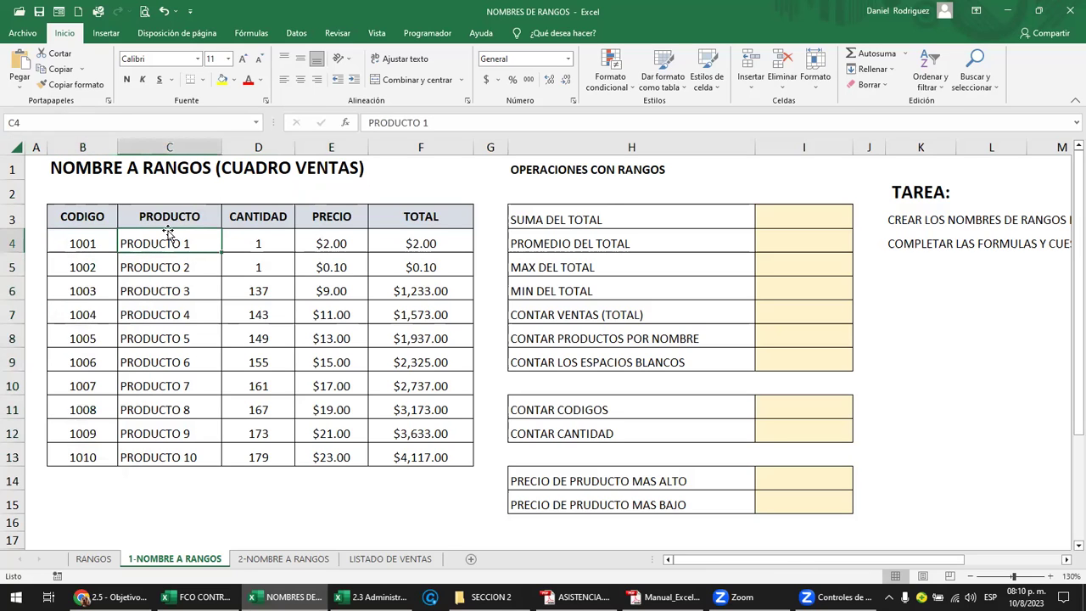
{"action": "left_click", "coordinate": [122, 124]}
{"action": "left_click", "coordinate": [173, 243]}
{"action": "left_click_drag", "start_coordinate": [174, 246], "coordinate": [158, 453]}
{"action": "left_click_drag", "start_coordinate": [184, 243], "coordinate": [175, 434]}
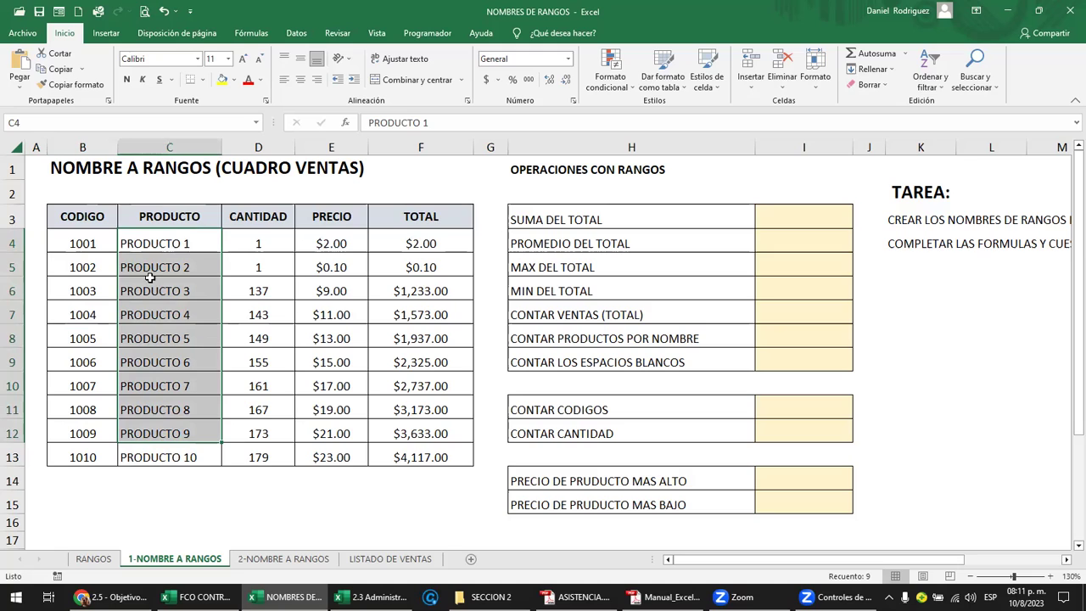
Step: Enter a temporary product-name note in C15, then delete it
{"action": "left_click", "coordinate": [186, 509]}
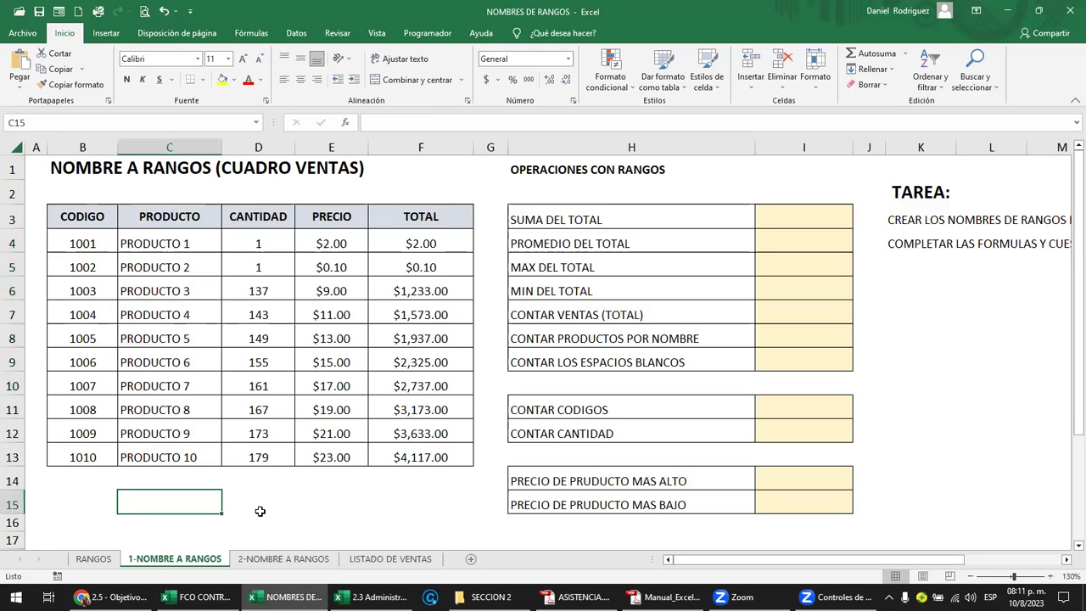
{"action": "type", "text": "="}
{"action": "key", "text": "BackSpace"}
{"action": "type", "text": "NONBLR"}
{"action": "key", "text": "BackSpace"}
{"action": "key", "text": "BackSpace"}
{"action": "type", "text": "RE_PRODUCTO"}
{"action": "key", "text": "Return"}
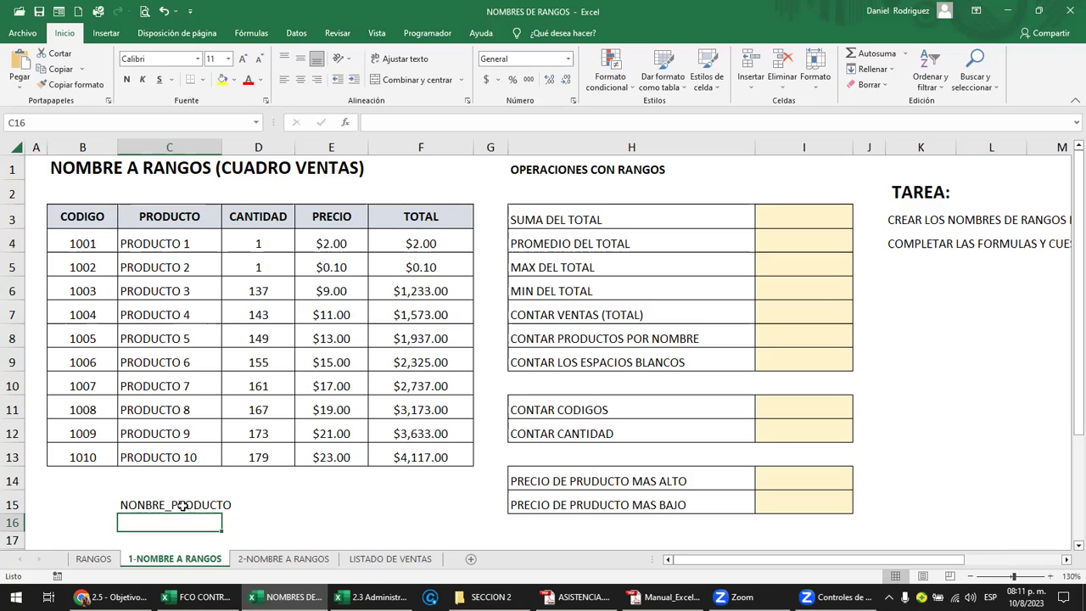
{"action": "left_click", "coordinate": [184, 503]}
{"action": "key", "text": "Delete"}
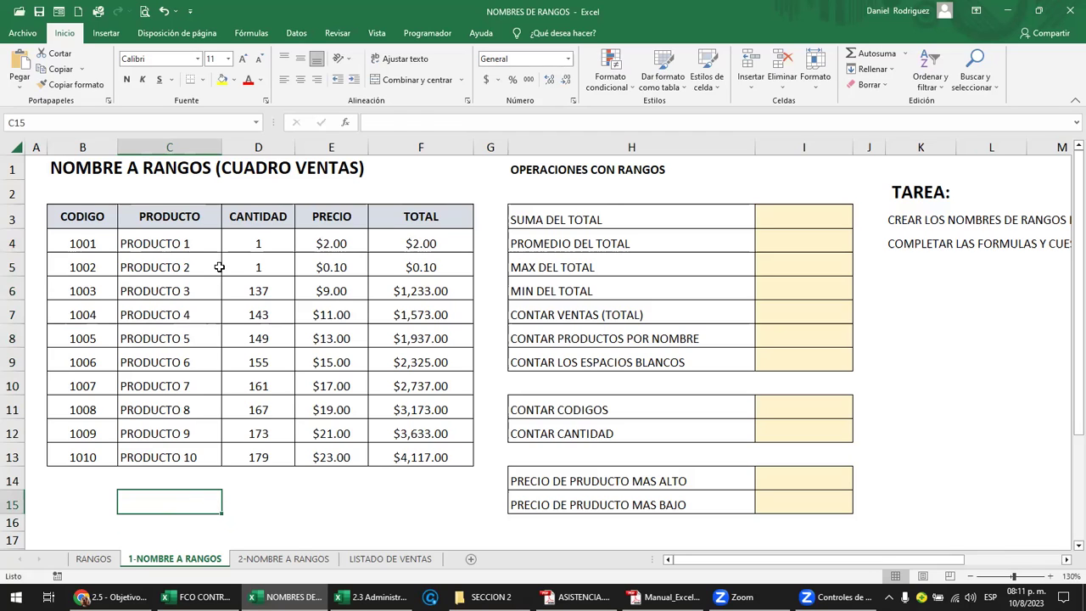
Step: Select C4:C13 and give it the range name PRODUCTO in the Name Box
{"action": "left_click_drag", "start_coordinate": [183, 244], "coordinate": [165, 350]}
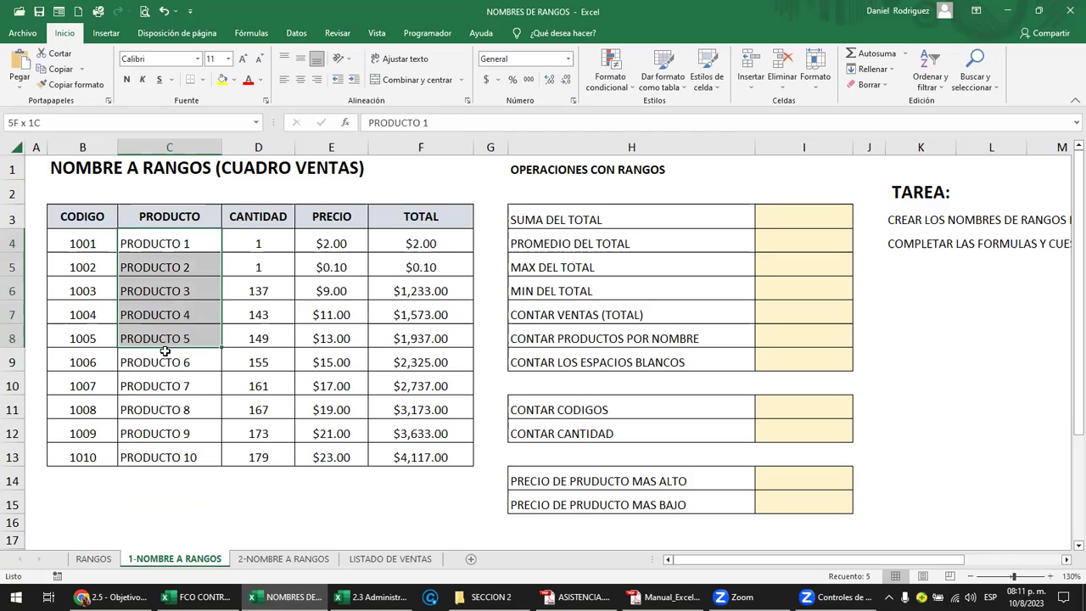
{"action": "left_click_drag", "start_coordinate": [165, 350], "coordinate": [166, 448]}
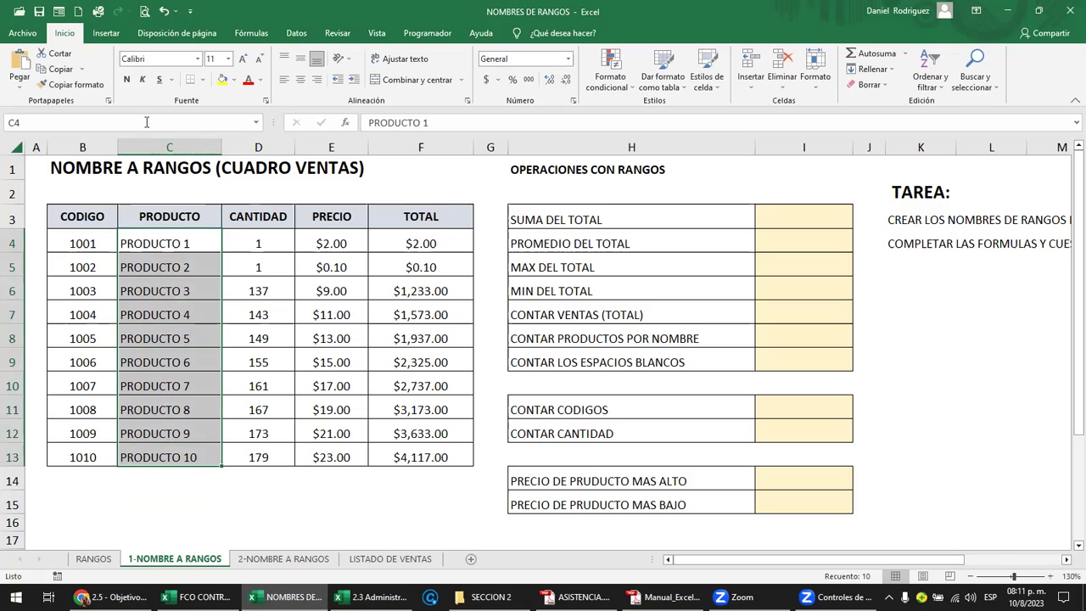
{"action": "left_click", "coordinate": [56, 123]}
{"action": "type", "text": "PRODUCTO"}
{"action": "key", "text": "Return"}
Step: Use the Name Box list to jump to the CODIGO and PRODUCTO ranges
{"action": "left_click", "coordinate": [306, 185]}
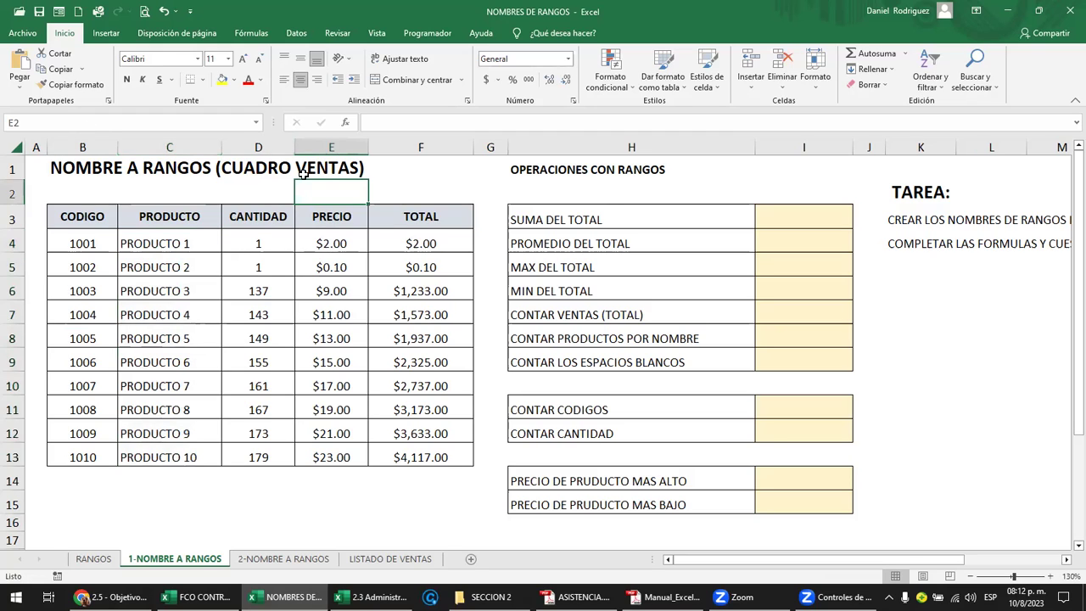
{"action": "left_click", "coordinate": [255, 123]}
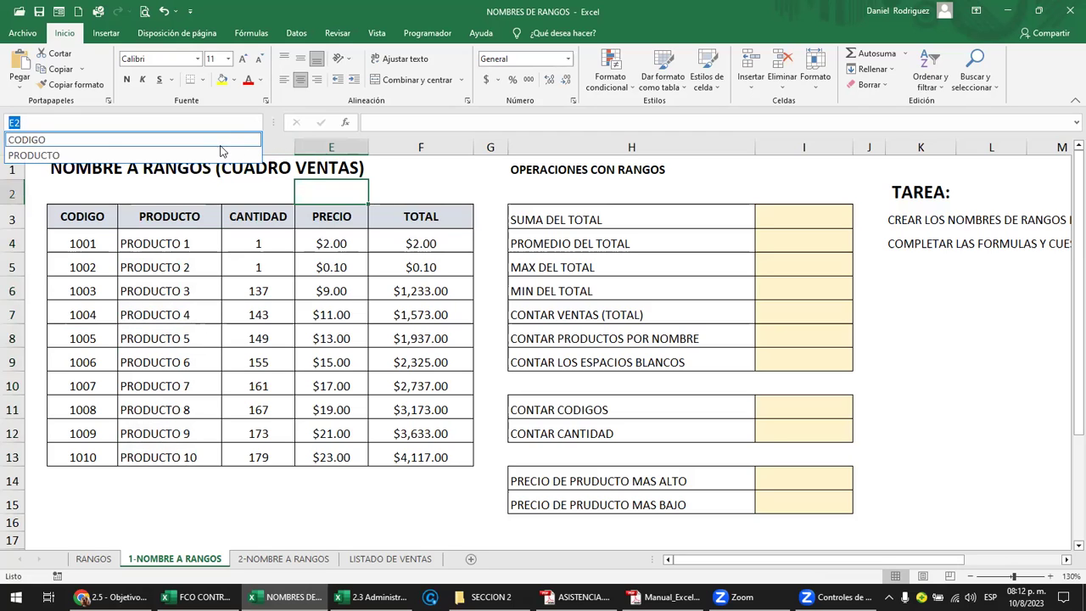
{"action": "left_click", "coordinate": [173, 142]}
{"action": "left_click", "coordinate": [256, 123]}
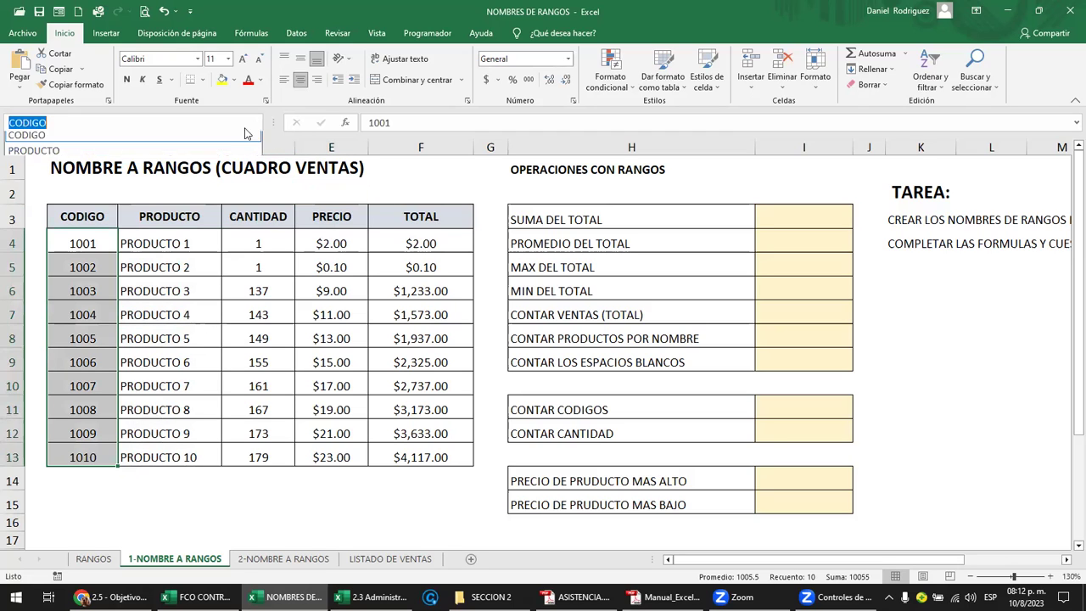
{"action": "left_click", "coordinate": [175, 156]}
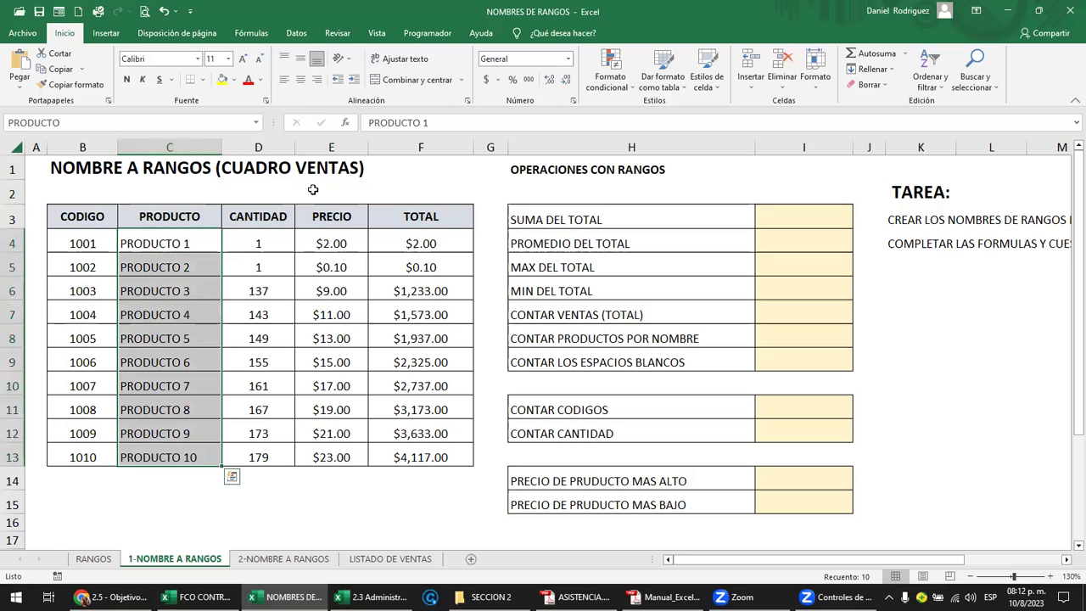
{"action": "left_click", "coordinate": [304, 190]}
Step: Name the quantities D4:D13 'cantidad' and verify it by selecting cantidad from the list
{"action": "left_click_drag", "start_coordinate": [263, 241], "coordinate": [268, 454]}
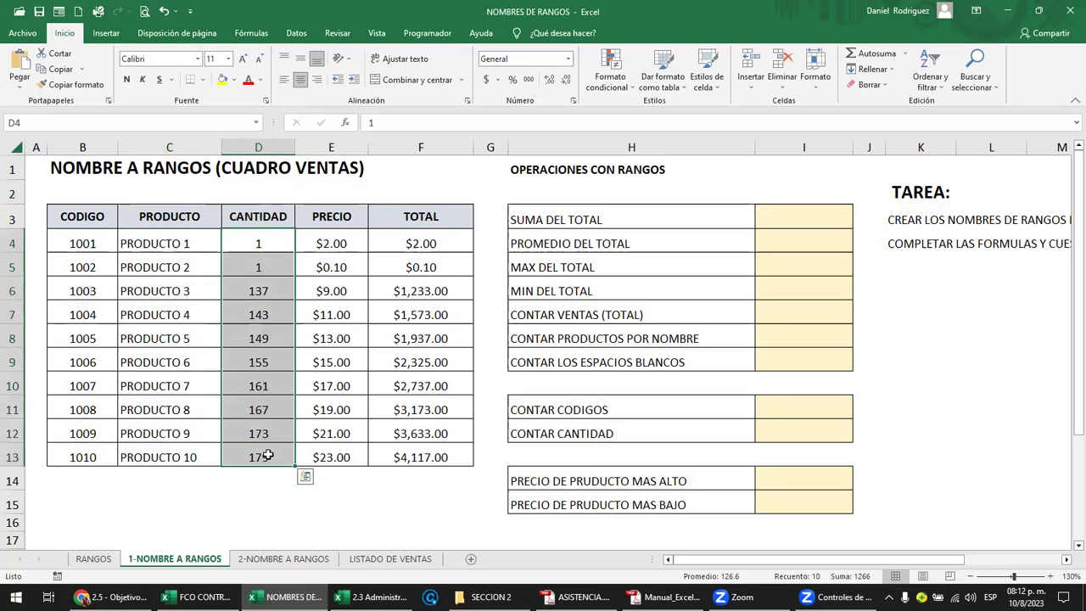
{"action": "left_click", "coordinate": [207, 122]}
{"action": "type", "text": "CANTIDAS"}
{"action": "key", "text": "BackSpace"}
{"action": "key", "text": "BackSpace"}
{"action": "key", "text": "BackSpace"}
{"action": "key", "text": "BackSpace"}
{"action": "key", "text": "BackSpace"}
{"action": "key", "text": "BackSpace"}
{"action": "key", "text": "BackSpace"}
{"action": "type", "text": "cantidad"}
{"action": "key", "text": "Return"}
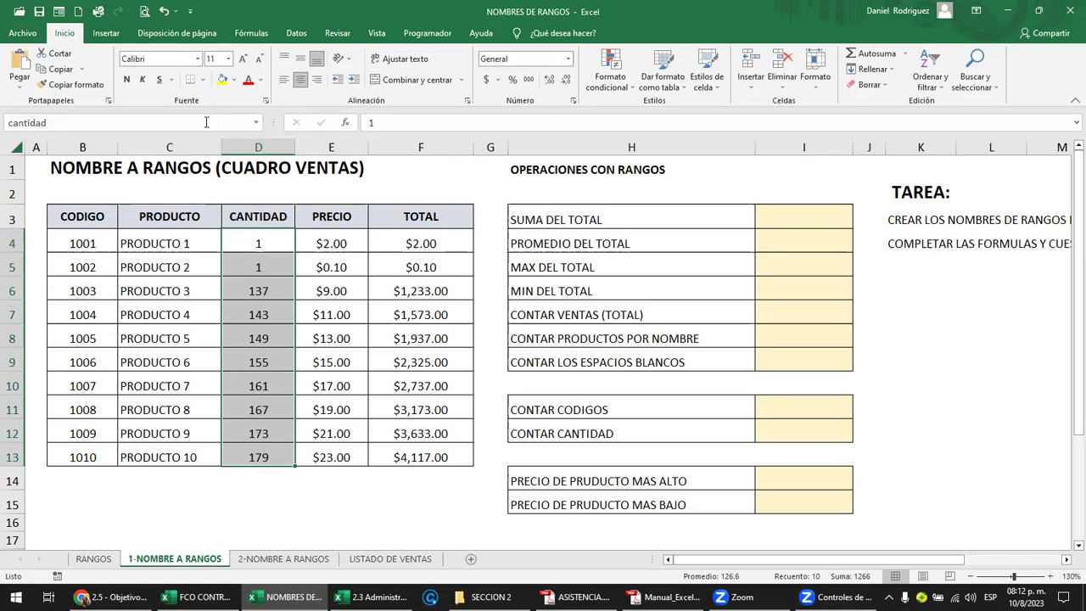
{"action": "left_click", "coordinate": [219, 195]}
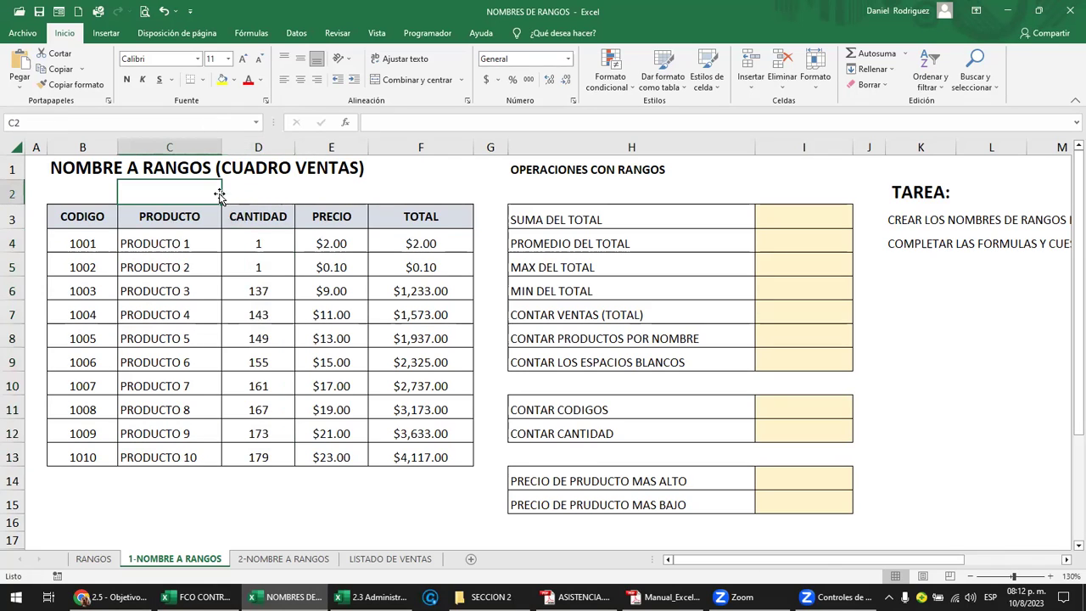
{"action": "left_click", "coordinate": [256, 124]}
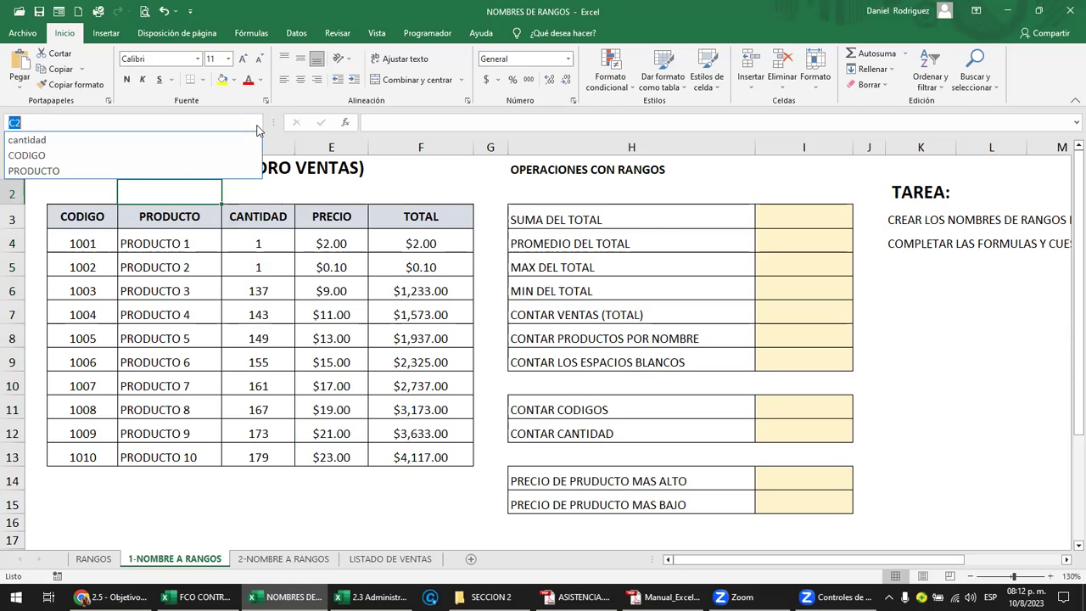
{"action": "left_click", "coordinate": [27, 139]}
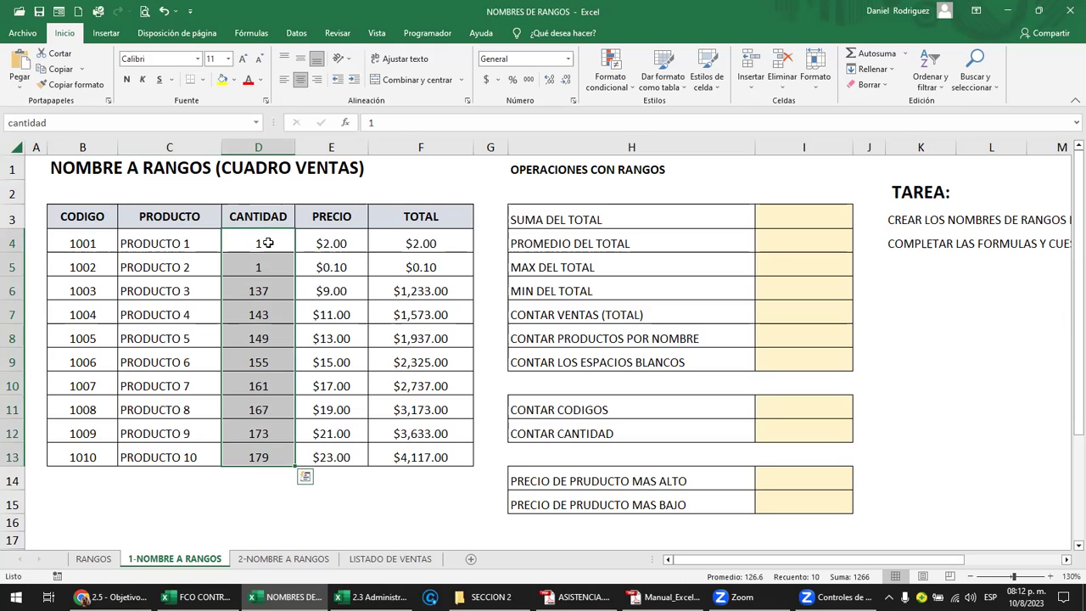
Step: Select the prices E4:E13 and name them PRECIO in the Name Box
{"action": "mouse_move", "coordinate": [351, 242]}
{"action": "left_mouse_down"}
{"action": "mouse_move", "coordinate": [331, 331]}
{"action": "mouse_move", "coordinate": [339, 453]}
{"action": "left_mouse_up"}
{"action": "left_click", "coordinate": [330, 505]}
{"action": "left_click", "coordinate": [335, 459]}
{"action": "mouse_move", "coordinate": [336, 459]}
{"action": "left_mouse_down"}
{"action": "mouse_move", "coordinate": [332, 243]}
{"action": "mouse_move", "coordinate": [323, 458]}
{"action": "left_mouse_up"}
{"action": "left_click", "coordinate": [337, 245]}
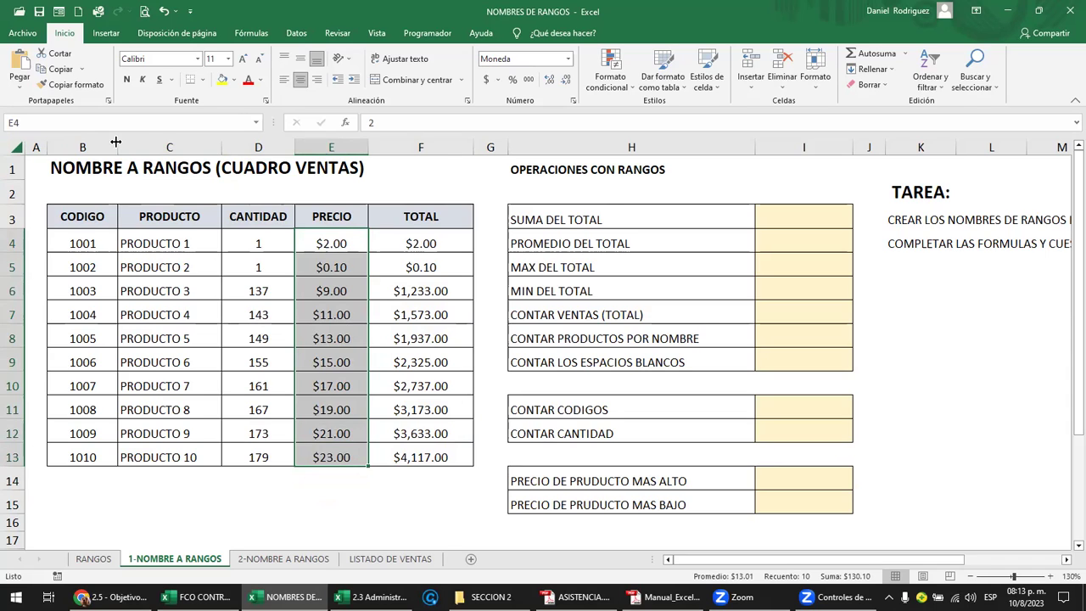
{"action": "left_click", "coordinate": [94, 123]}
{"action": "type", "text": "precio"}
{"action": "key", "text": "BackSpace"}
{"action": "key", "text": "BackSpace"}
{"action": "key", "text": "BackSpace"}
{"action": "key", "text": "BackSpace"}
{"action": "key", "text": "BackSpace"}
{"action": "type", "text": "PRECIO"}
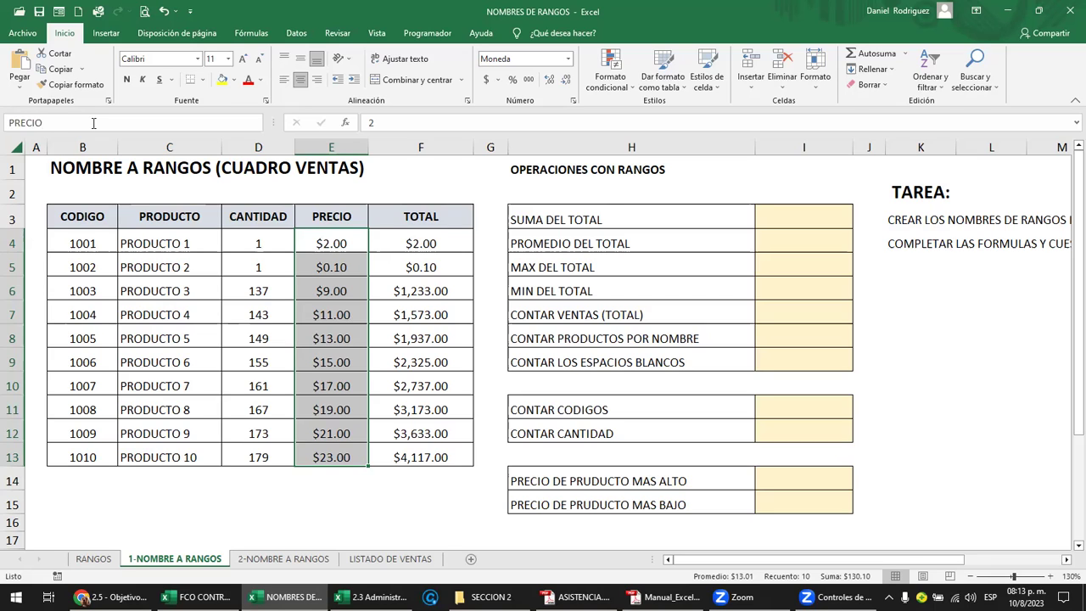
{"action": "key", "text": "Return"}
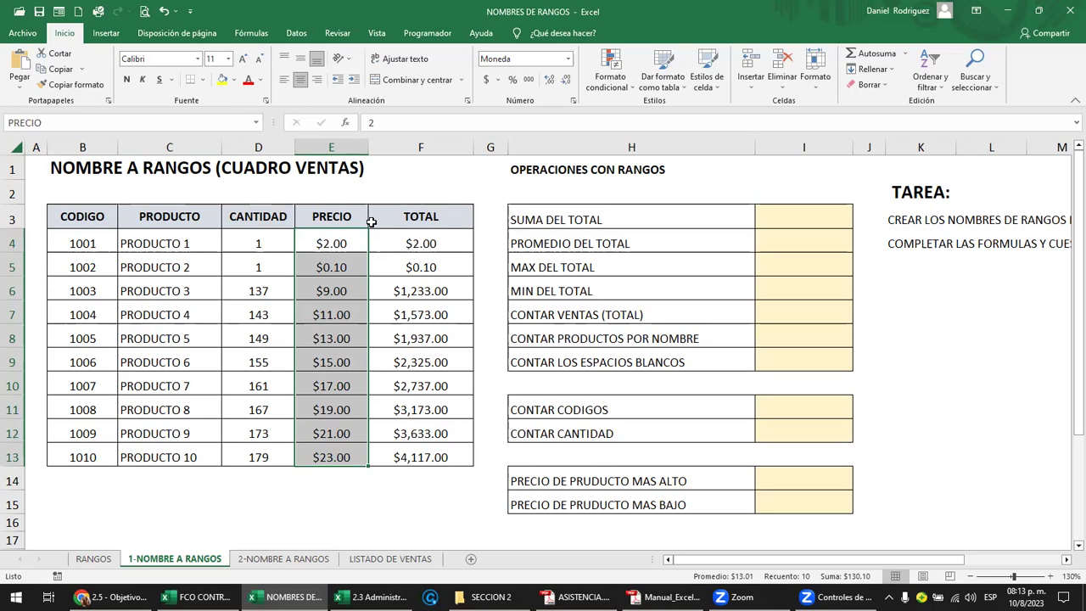
Step: Verify the PRECIO name by choosing it from the Name Box list
{"action": "left_click", "coordinate": [416, 181]}
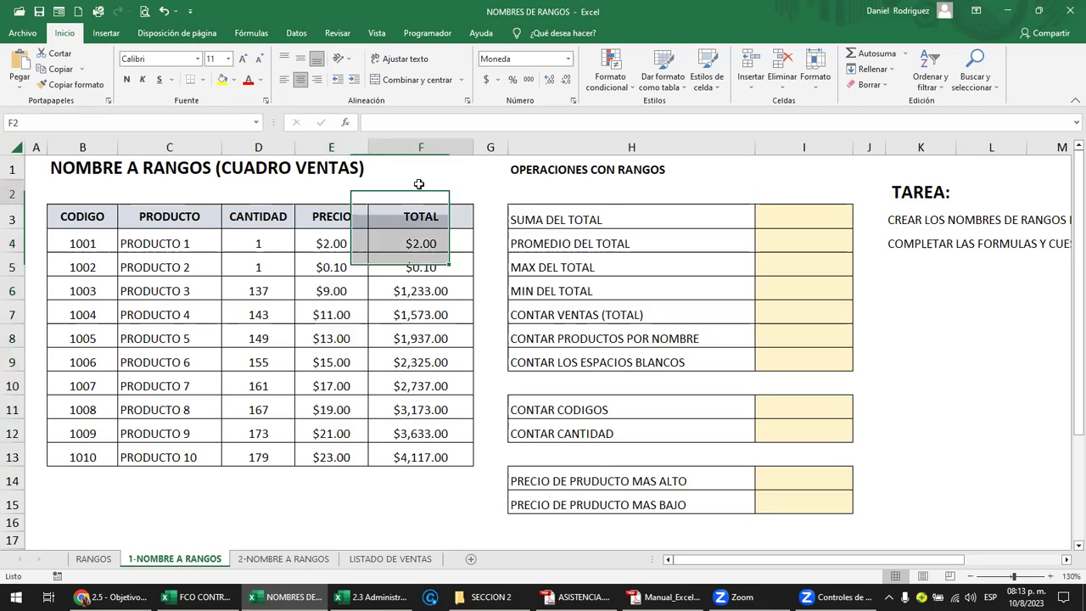
{"action": "left_click", "coordinate": [256, 124]}
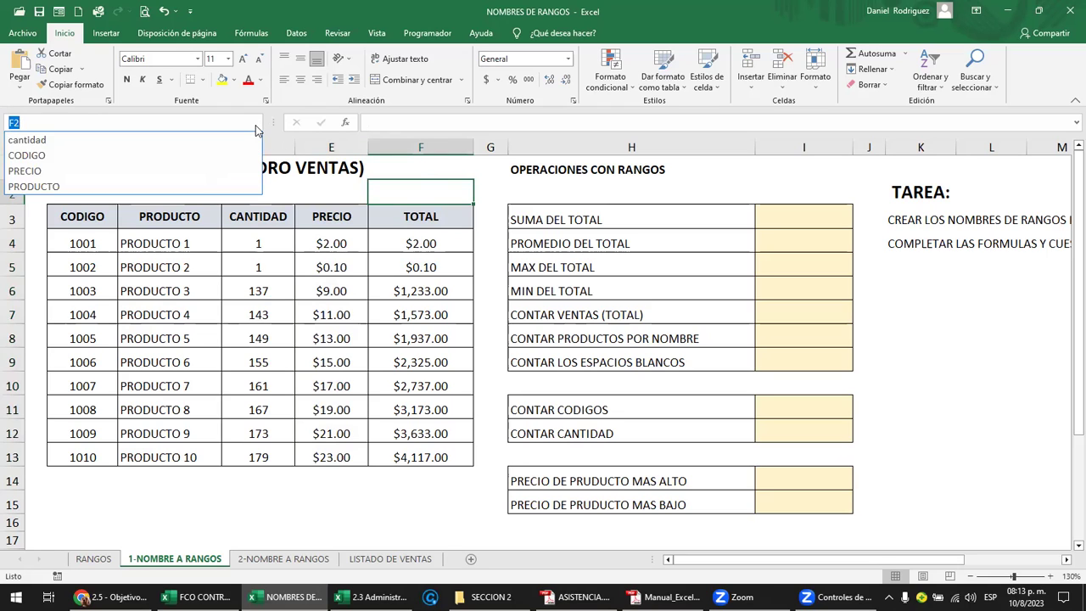
{"action": "left_click", "coordinate": [244, 170]}
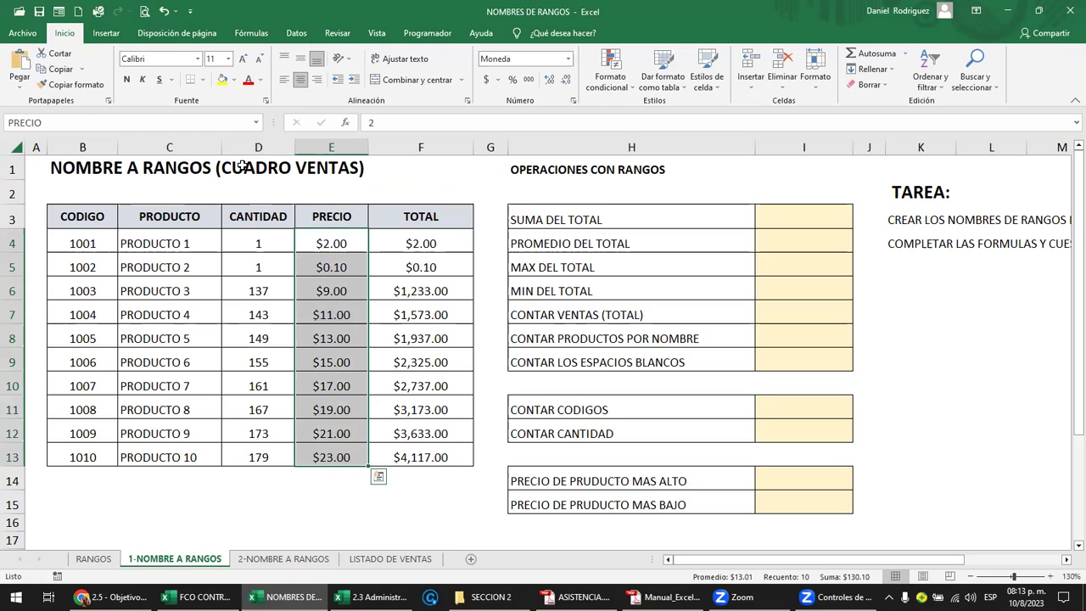
{"action": "left_click", "coordinate": [472, 190]}
Step: Name the totals range F4:F13 'TOTAL' through the Name Box
{"action": "left_click", "coordinate": [435, 241]}
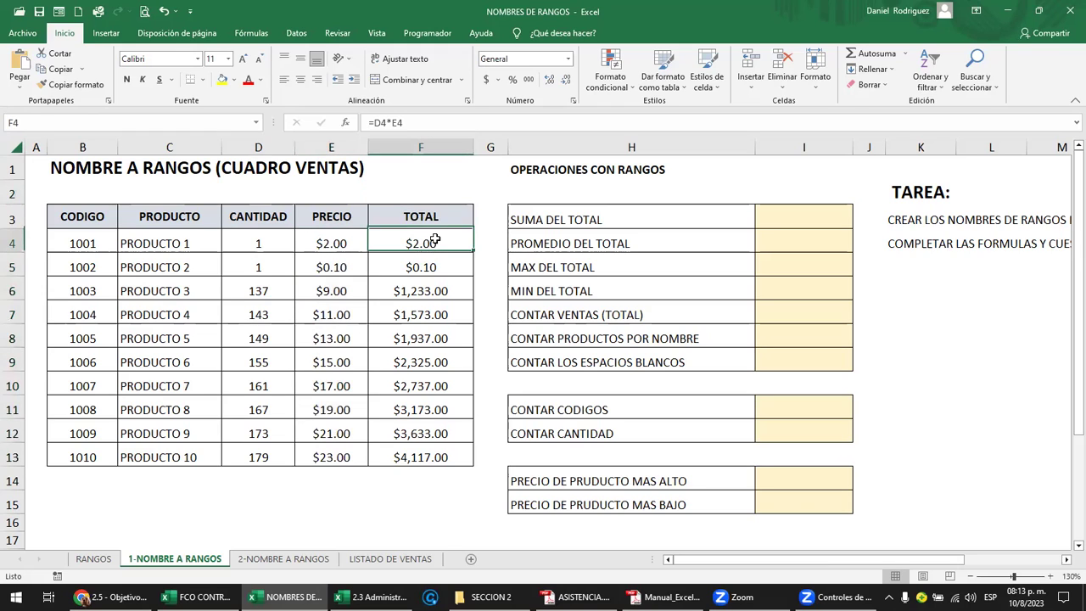
{"action": "left_click_drag", "start_coordinate": [435, 241], "coordinate": [453, 448]}
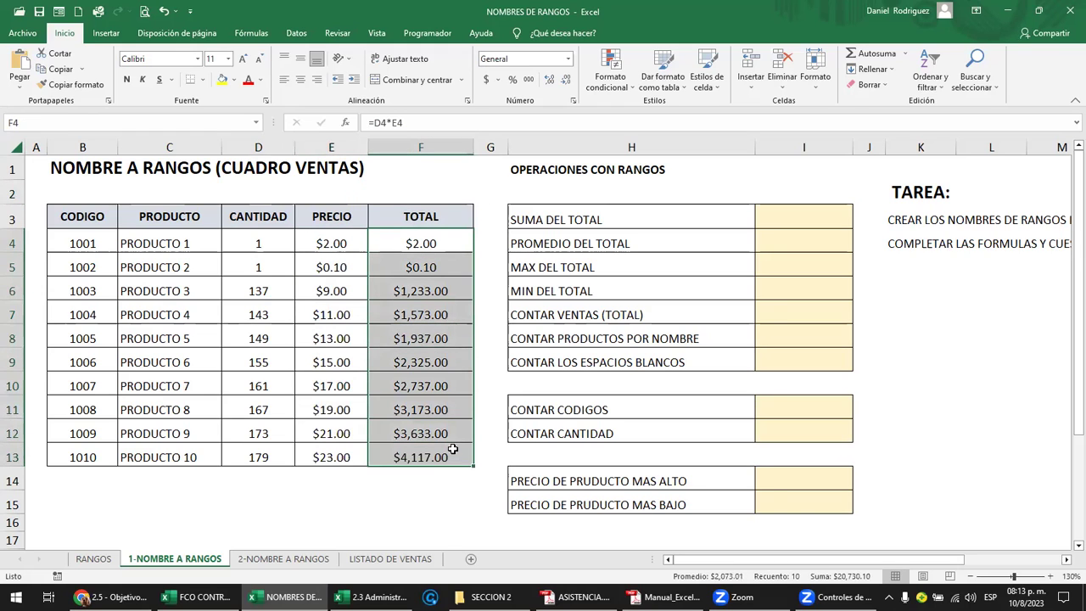
{"action": "left_click", "coordinate": [72, 122]}
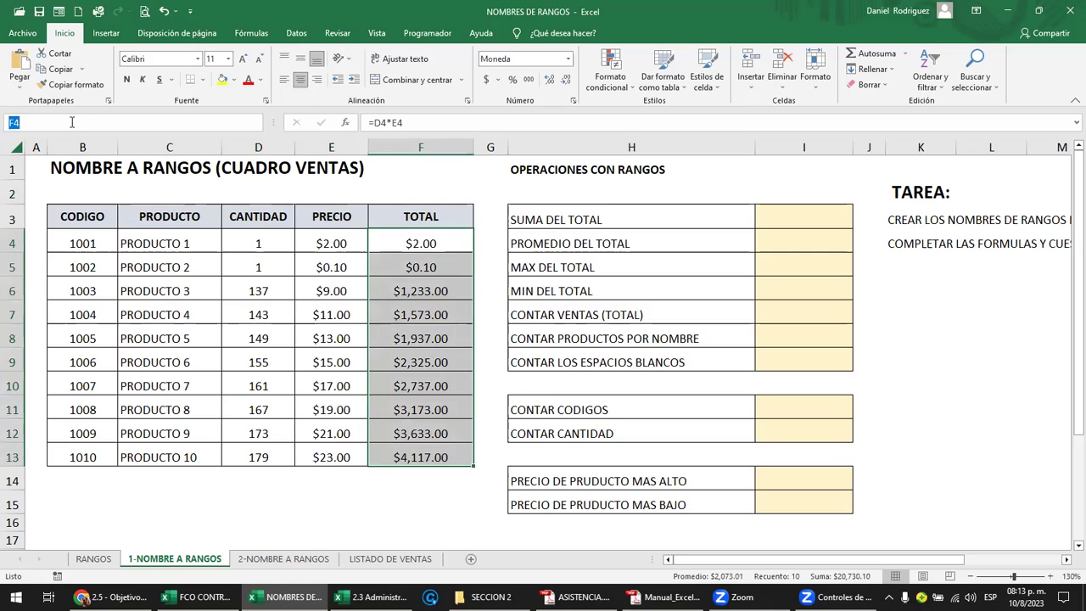
{"action": "type", "text": "TOTAL"}
{"action": "key", "text": "Return"}
Step: Choose TOTAL from the Name Box list to confirm it selects F4:F13
{"action": "left_click", "coordinate": [346, 515]}
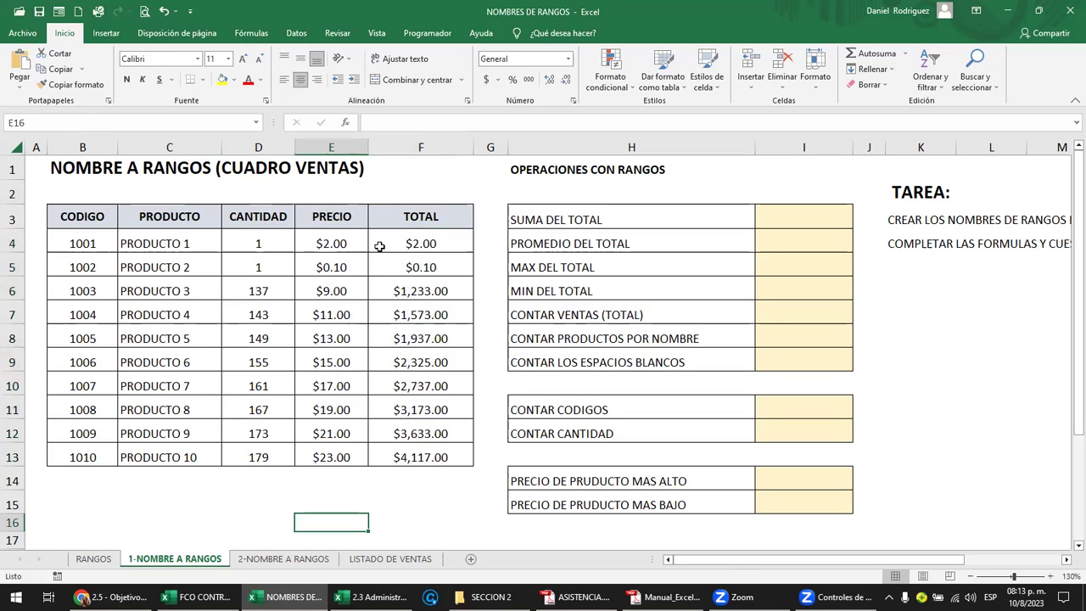
{"action": "left_click", "coordinate": [256, 124]}
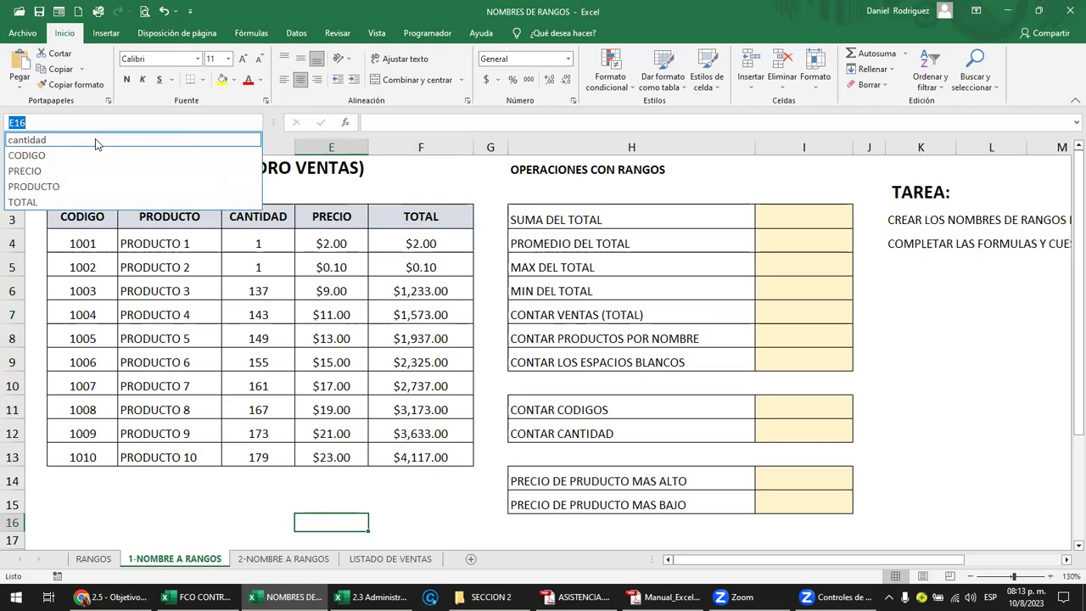
{"action": "left_click", "coordinate": [78, 201]}
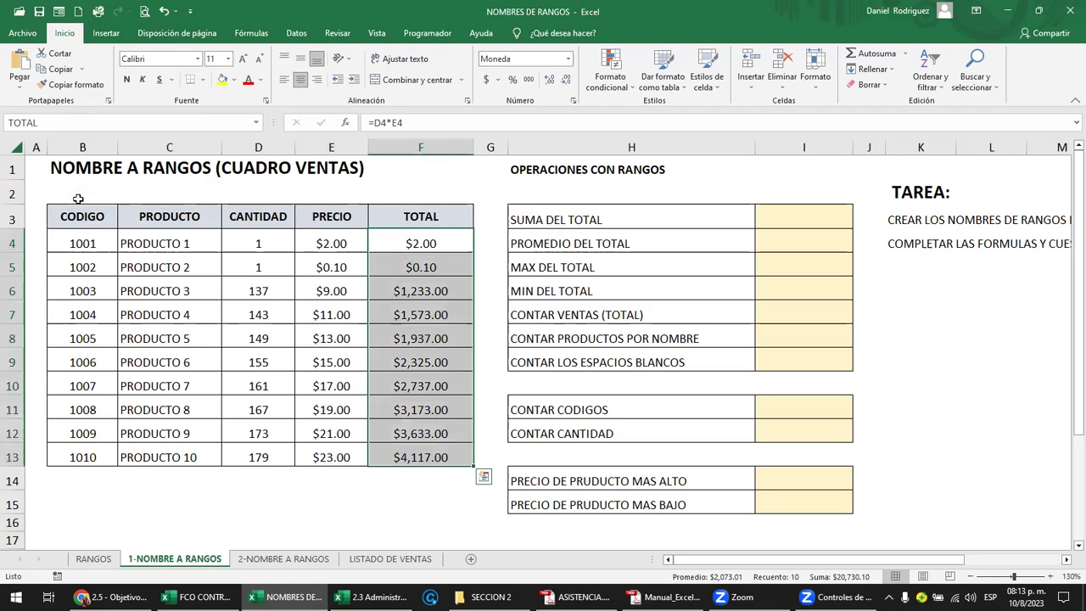
{"action": "left_click", "coordinate": [265, 482]}
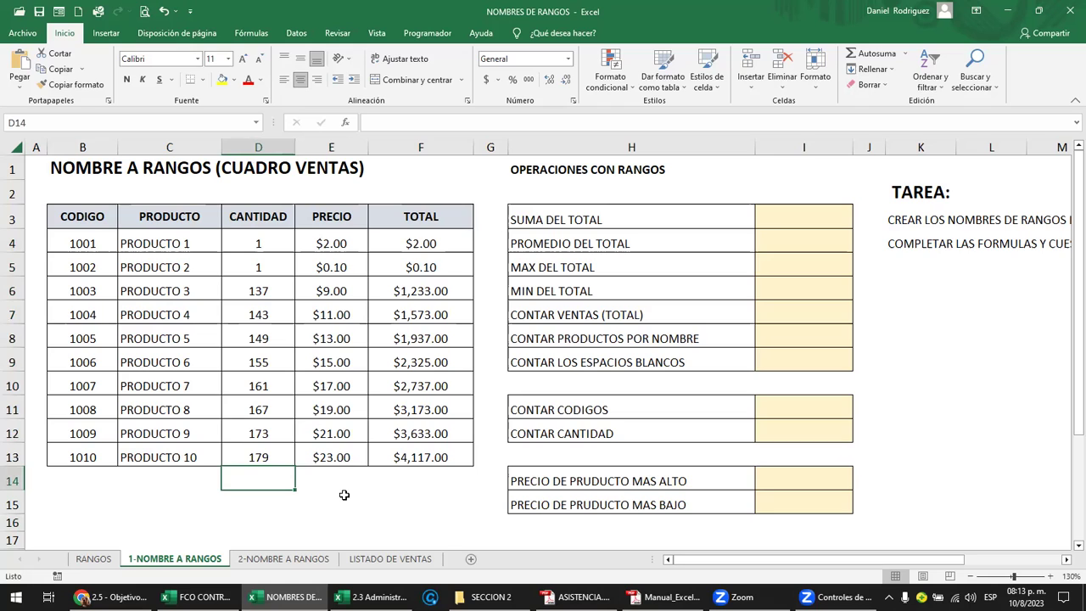
{"action": "left_click_drag", "start_coordinate": [420, 243], "coordinate": [431, 453]}
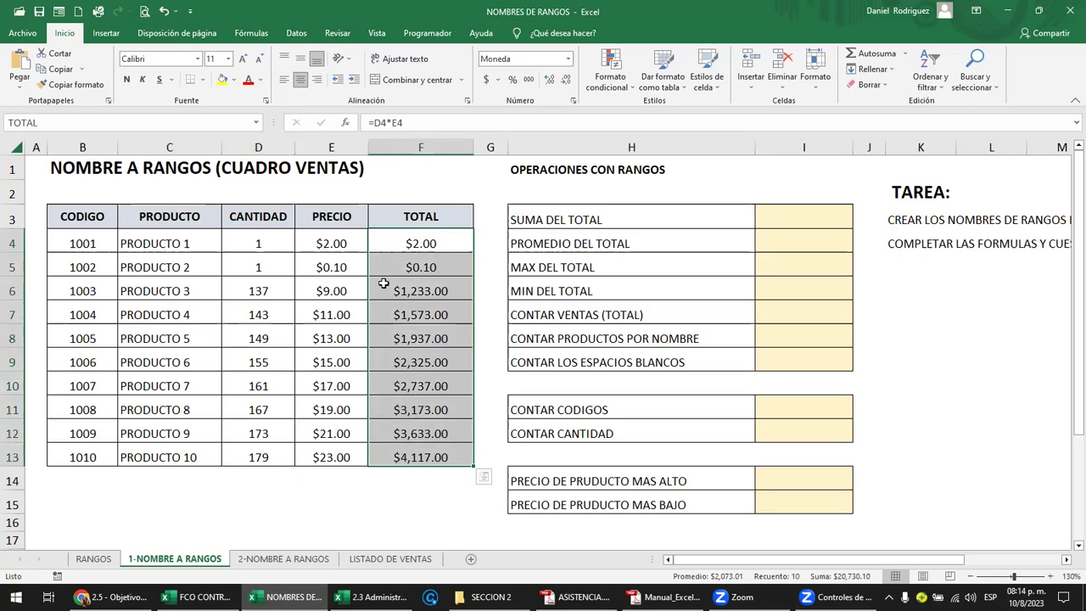
{"action": "left_click_drag", "start_coordinate": [352, 244], "coordinate": [346, 453]}
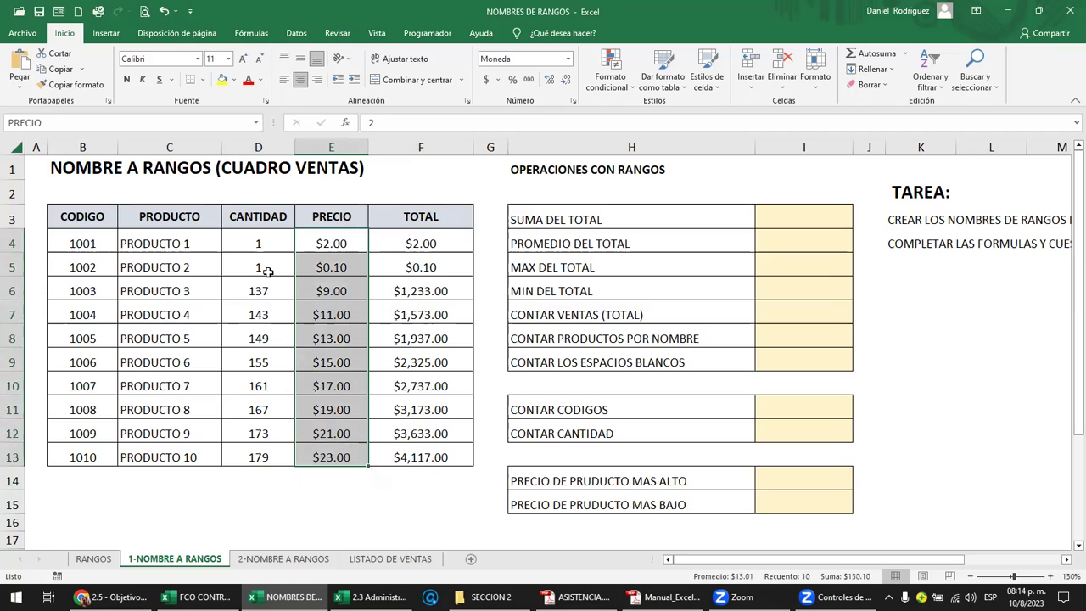
{"action": "left_click_drag", "start_coordinate": [259, 245], "coordinate": [279, 458]}
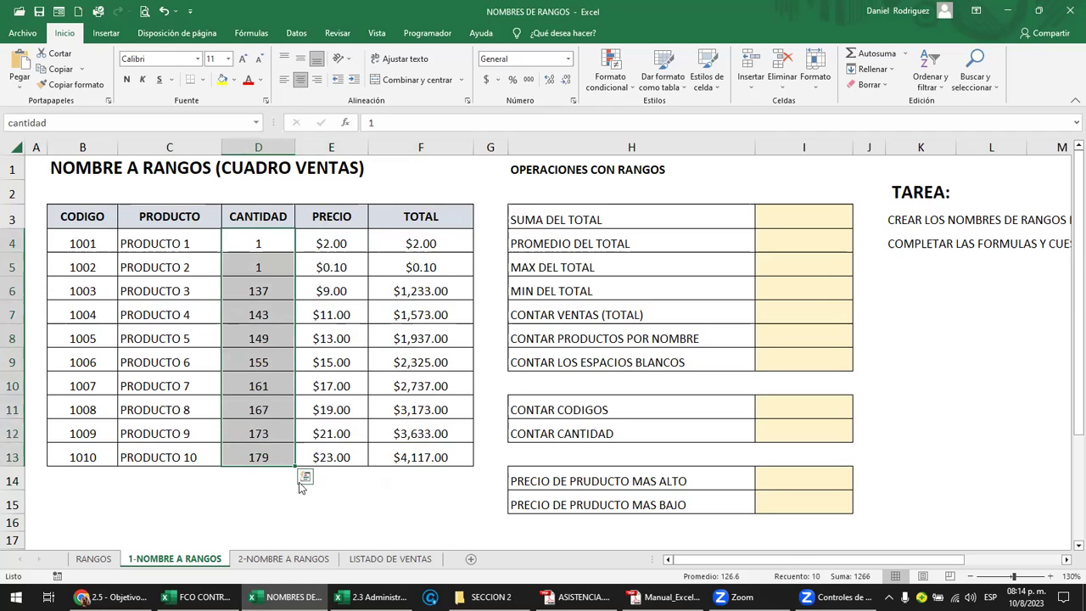
{"action": "left_click", "coordinate": [345, 493]}
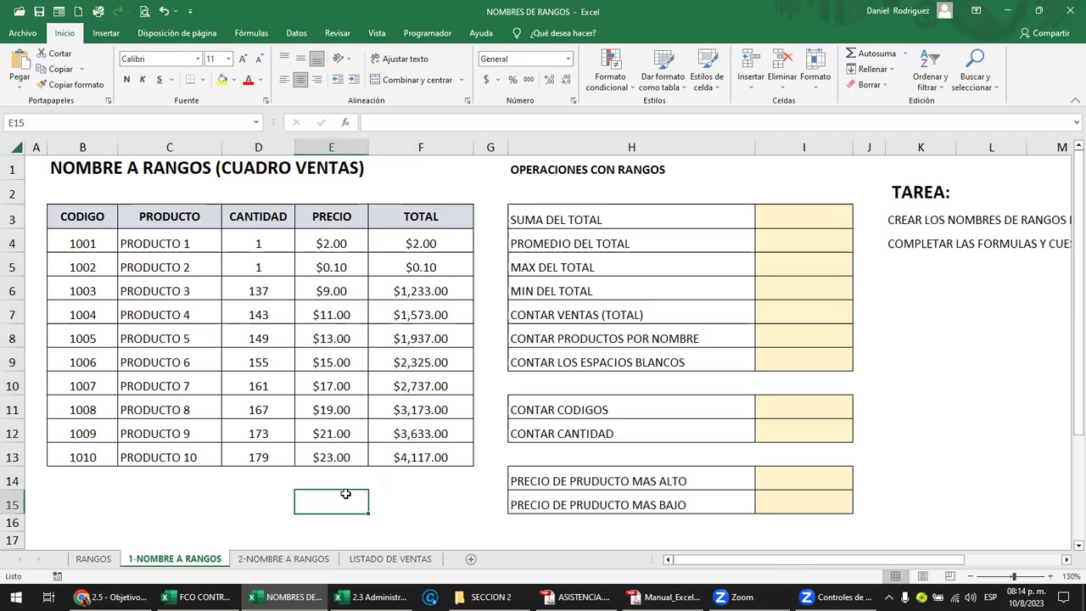
{"action": "left_click", "coordinate": [256, 122]}
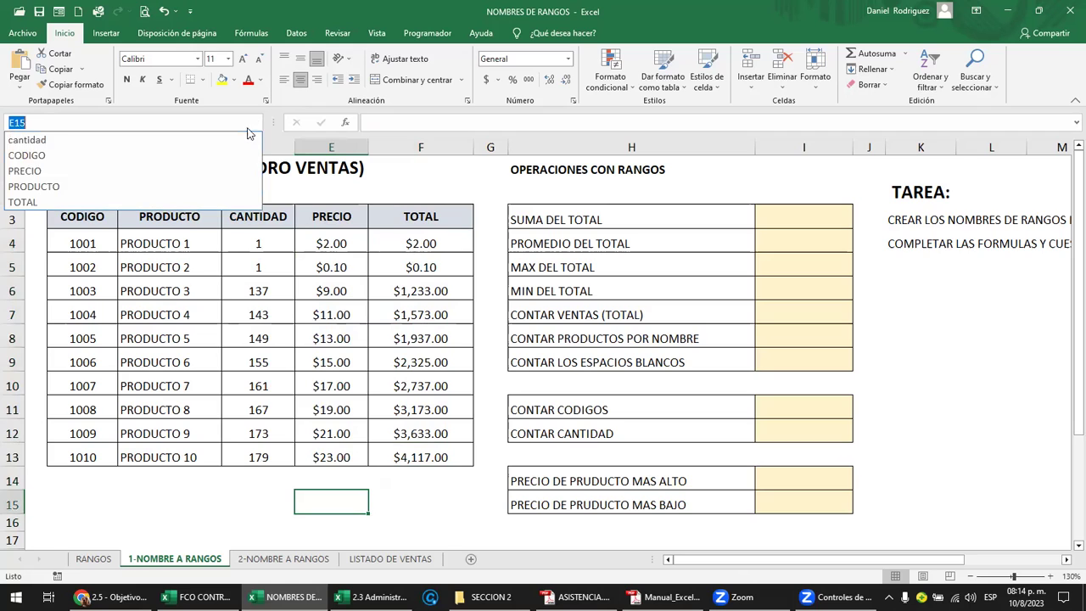
{"action": "left_click", "coordinate": [124, 202]}
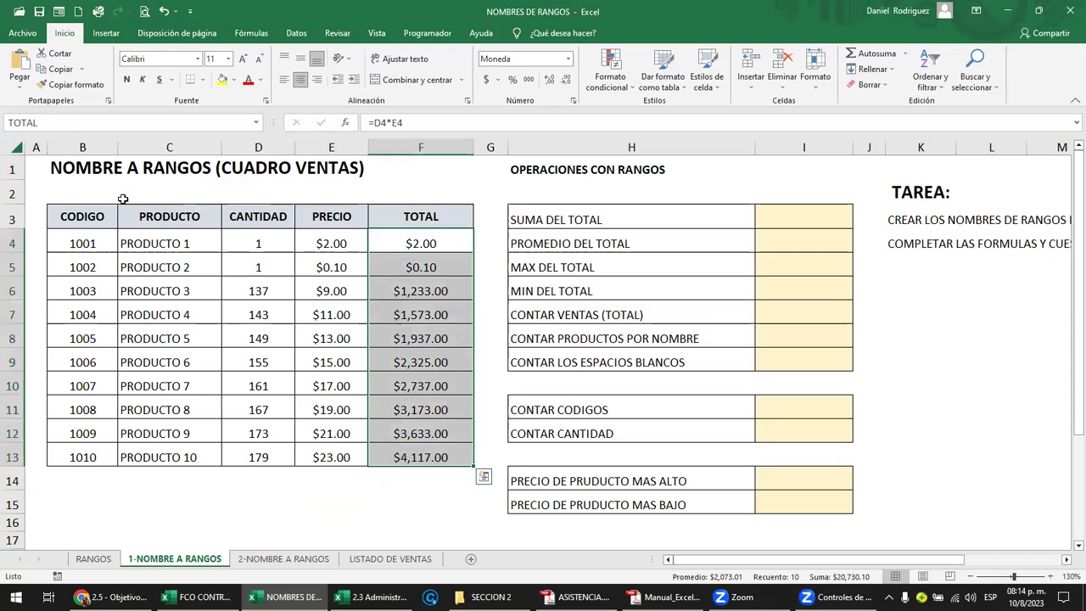
{"action": "left_click", "coordinate": [389, 513]}
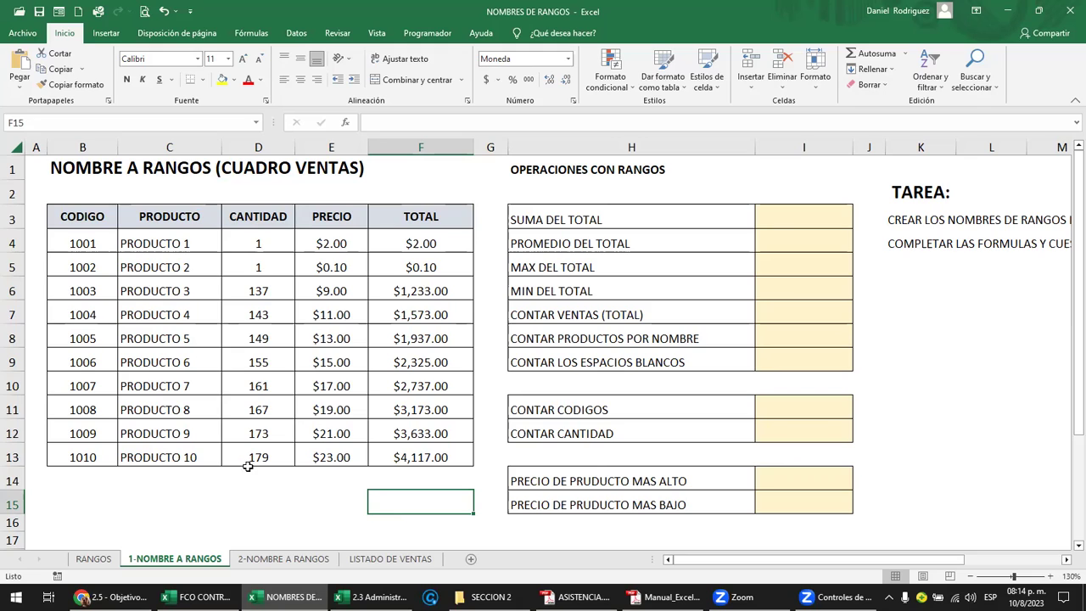
Step: Start a SUMA formula in I3 for SUMA DEL TOTAL over the TOTAL values
{"action": "left_click", "coordinate": [575, 220]}
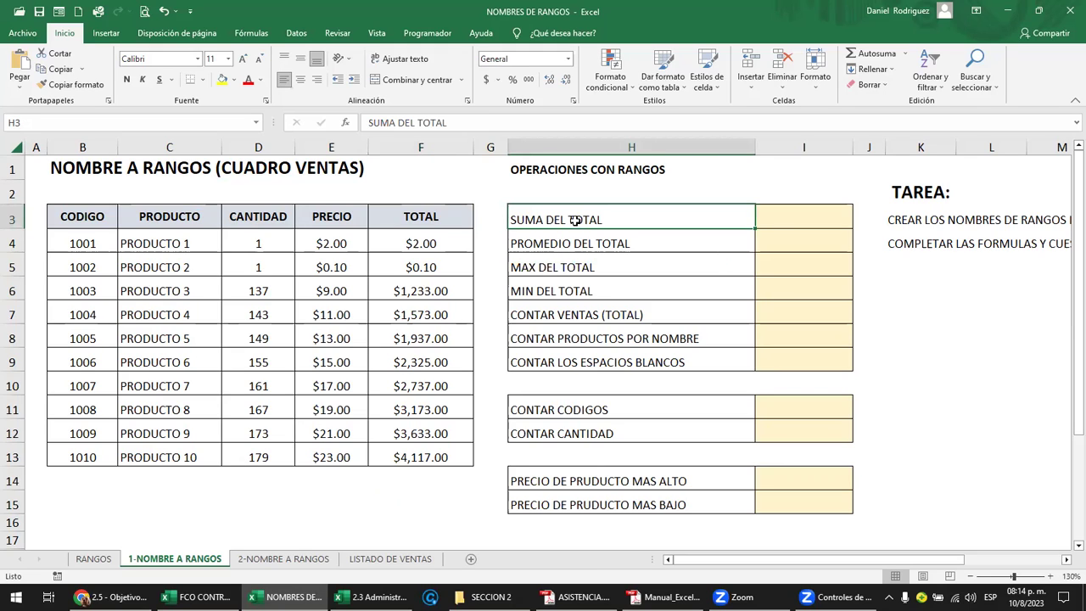
{"action": "left_click", "coordinate": [548, 171]}
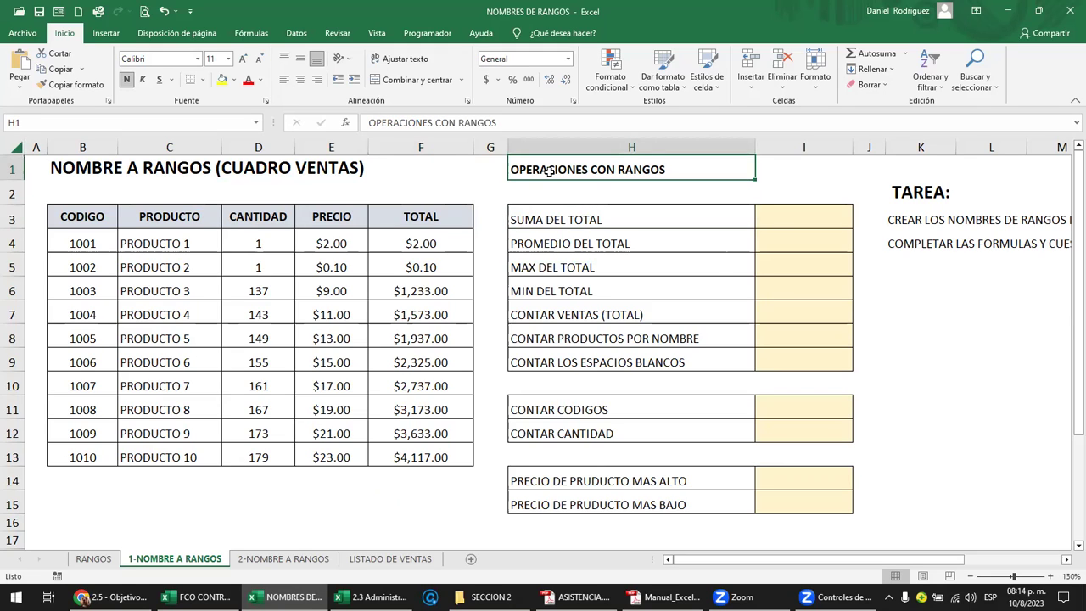
{"action": "left_click", "coordinate": [557, 218]}
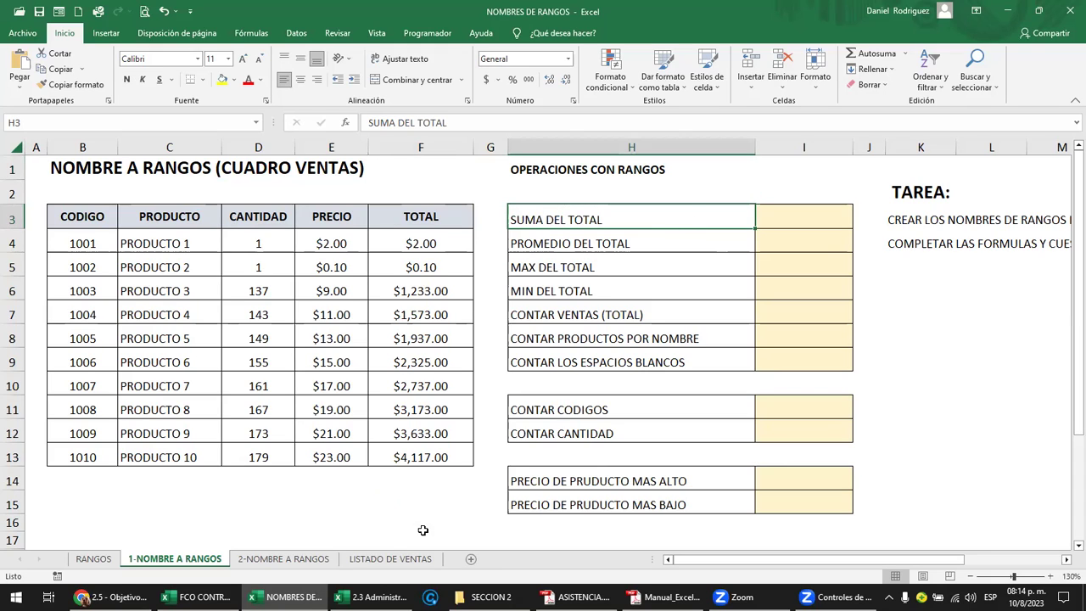
{"action": "left_click", "coordinate": [813, 217]}
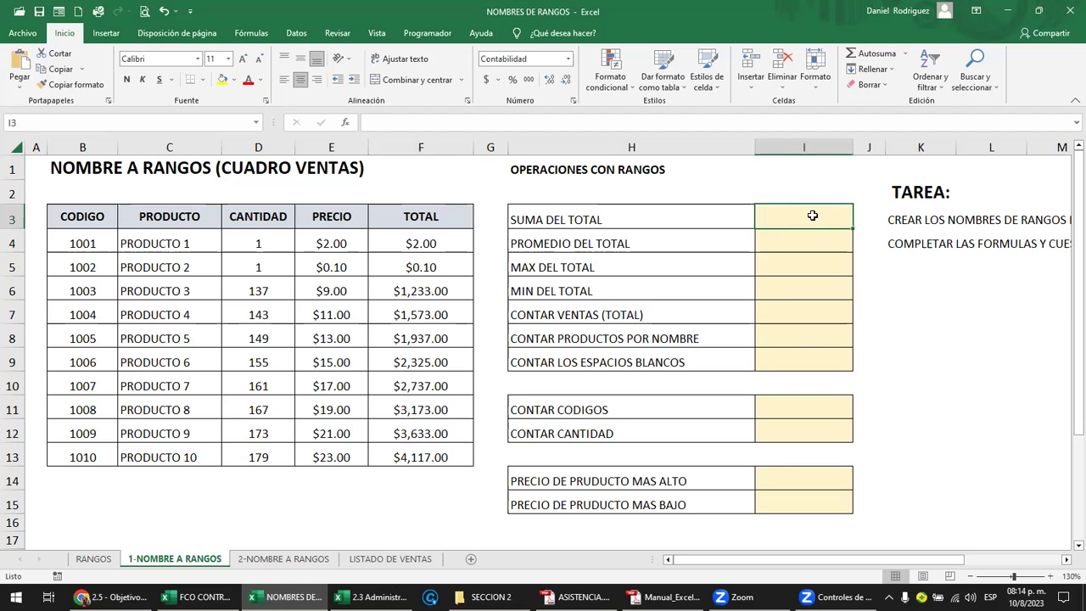
{"action": "type", "text": "="}
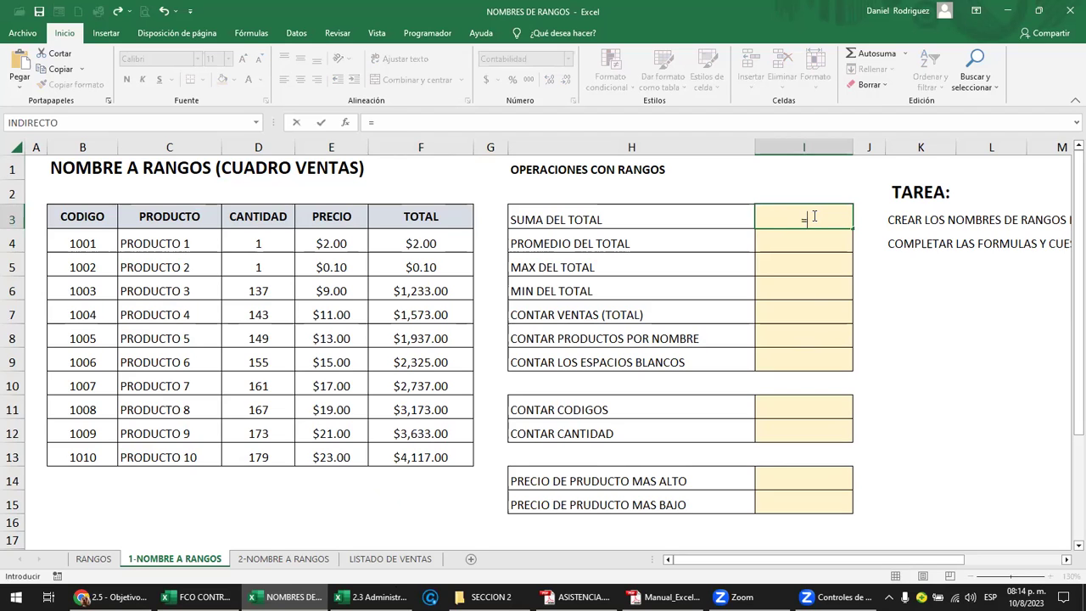
{"action": "type", "text": "SUMA"}
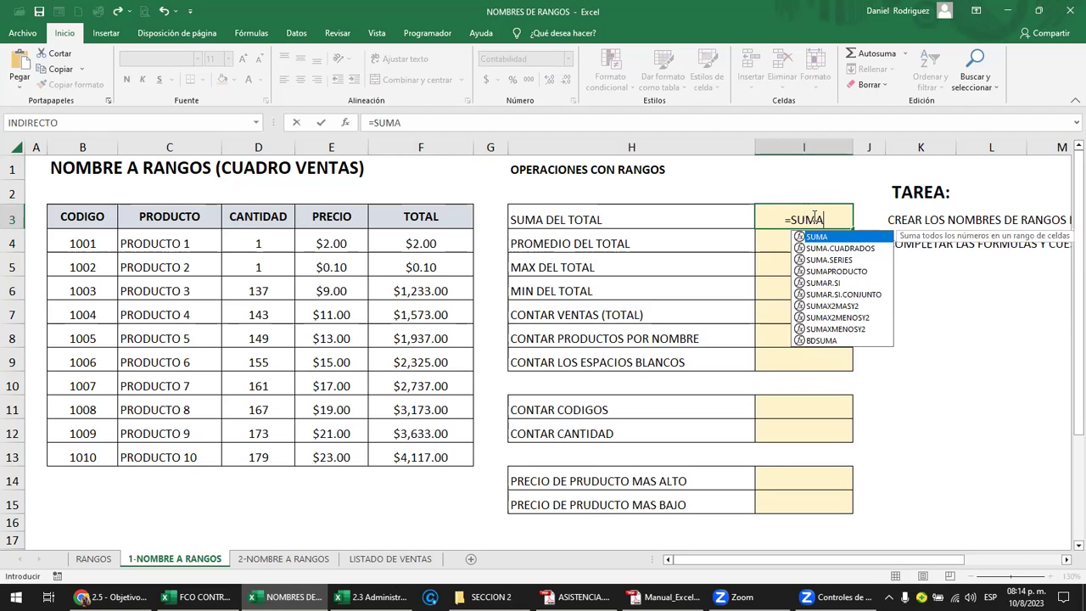
{"action": "type", "text": "("}
{"action": "mouse_move", "coordinate": [419, 243]}
{"action": "left_mouse_down"}
{"action": "mouse_move", "coordinate": [402, 367]}
{"action": "mouse_move", "coordinate": [406, 455]}
{"action": "left_mouse_up"}
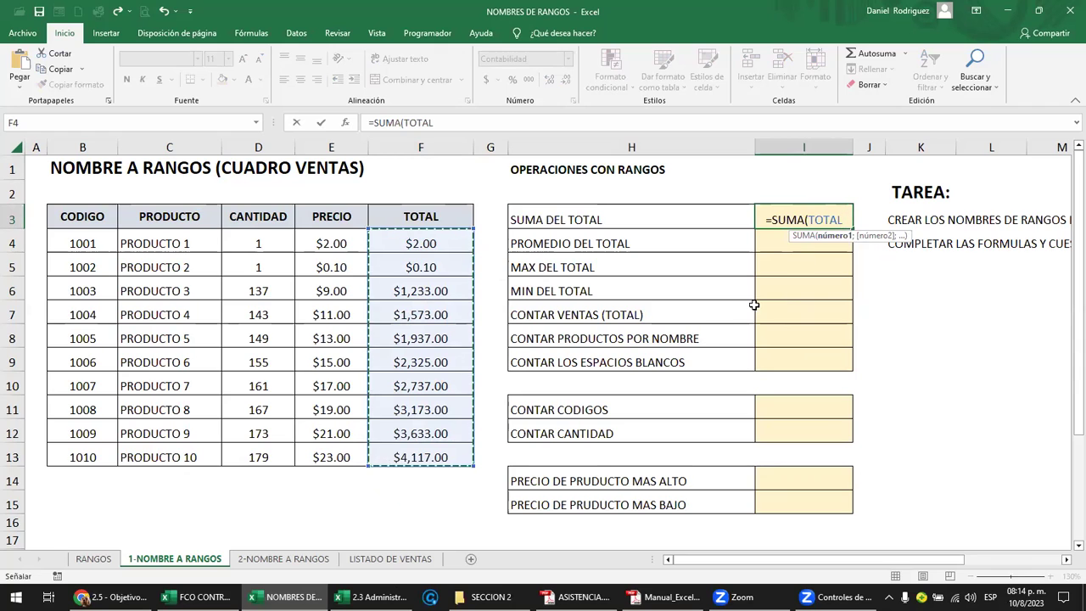
Step: Reselect F4:F13 as the sum range and confirm =SUMA(TOTAL), giving $20,730.10
{"action": "key", "text": "BackSpace"}
{"action": "key", "text": "BackSpace"}
{"action": "key", "text": "BackSpace"}
{"action": "key", "text": "BackSpace"}
{"action": "key", "text": "BackSpace"}
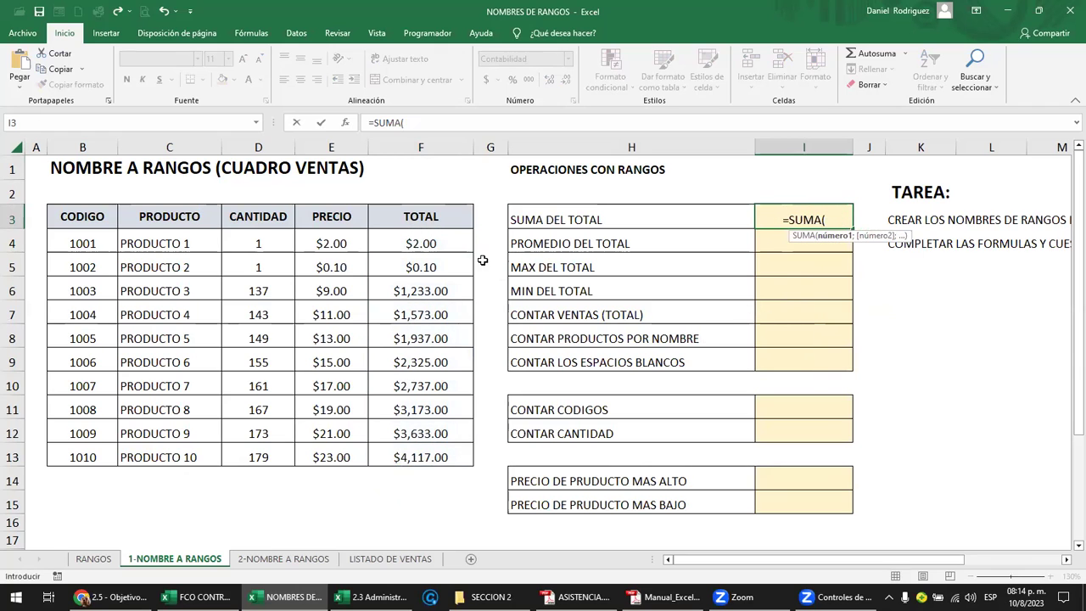
{"action": "left_click_drag", "start_coordinate": [395, 241], "coordinate": [408, 384]}
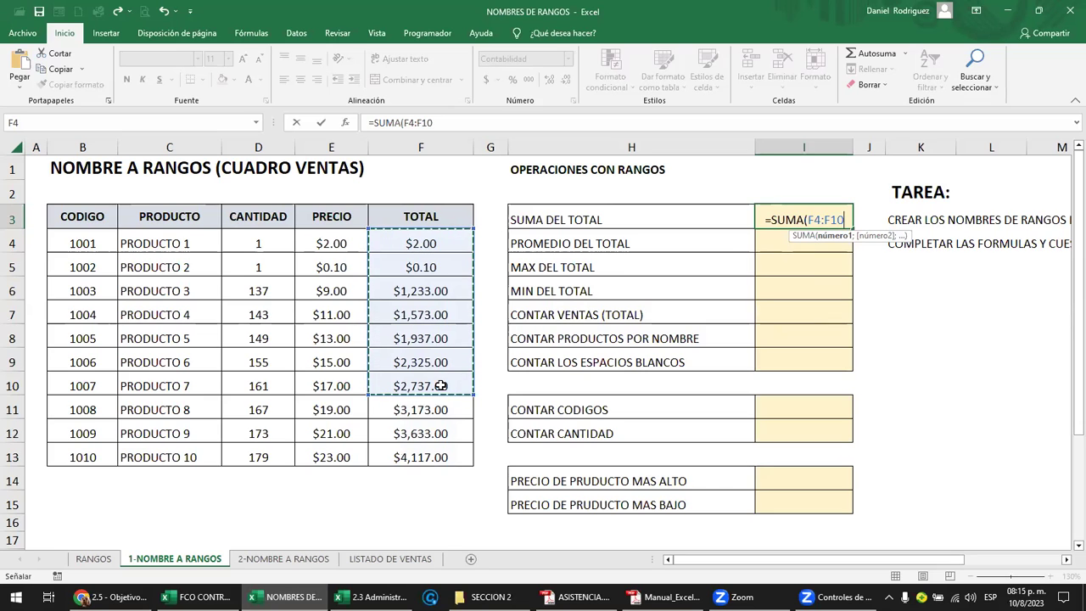
{"action": "left_click_drag", "start_coordinate": [435, 245], "coordinate": [424, 427]}
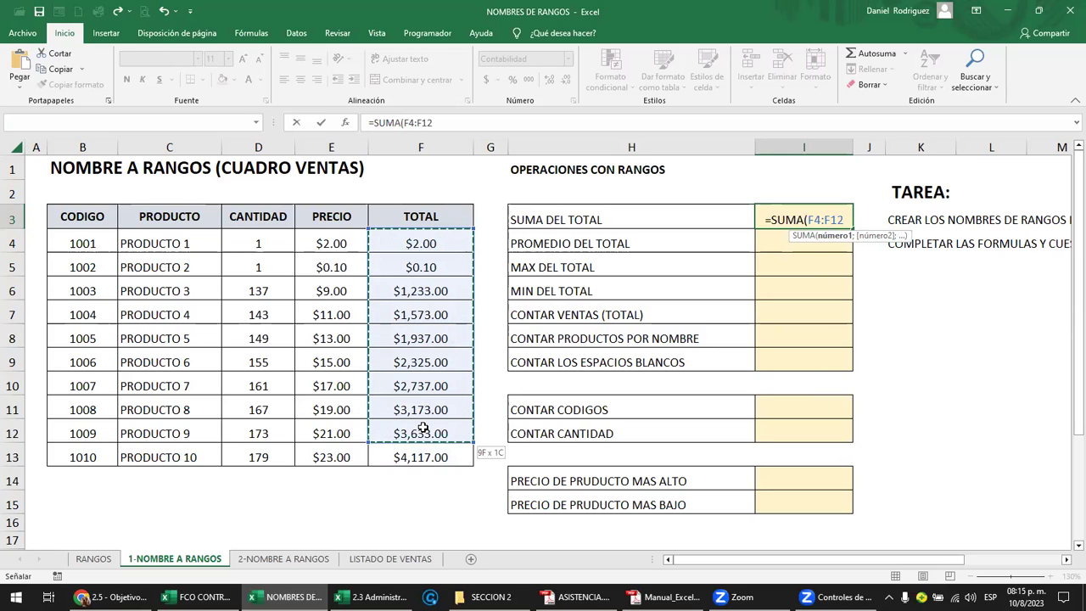
{"action": "left_click_drag", "start_coordinate": [423, 427], "coordinate": [428, 450]}
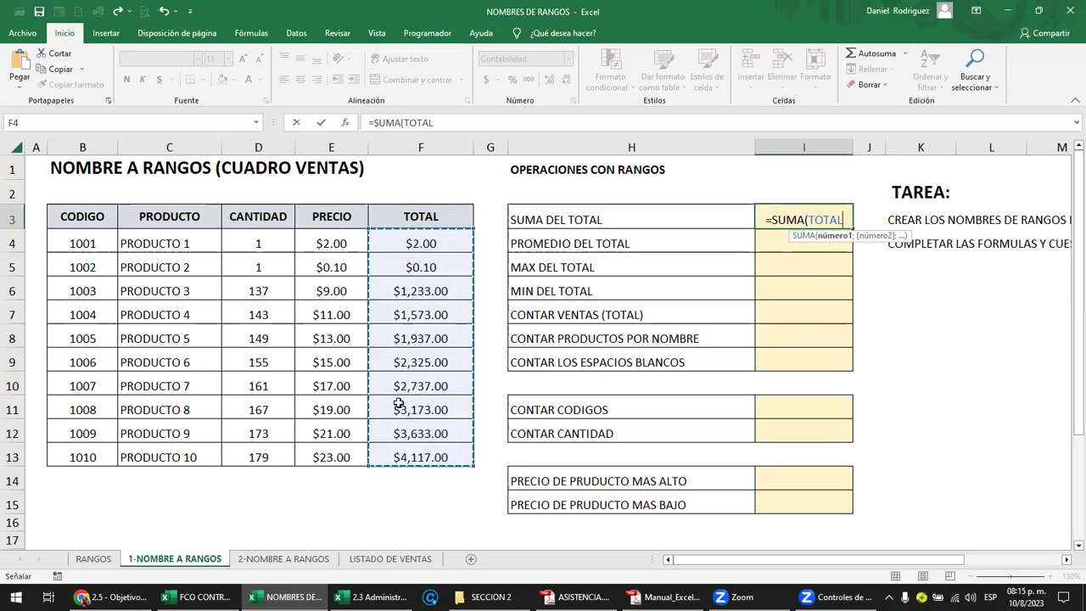
{"action": "key", "text": "ctrl+Return"}
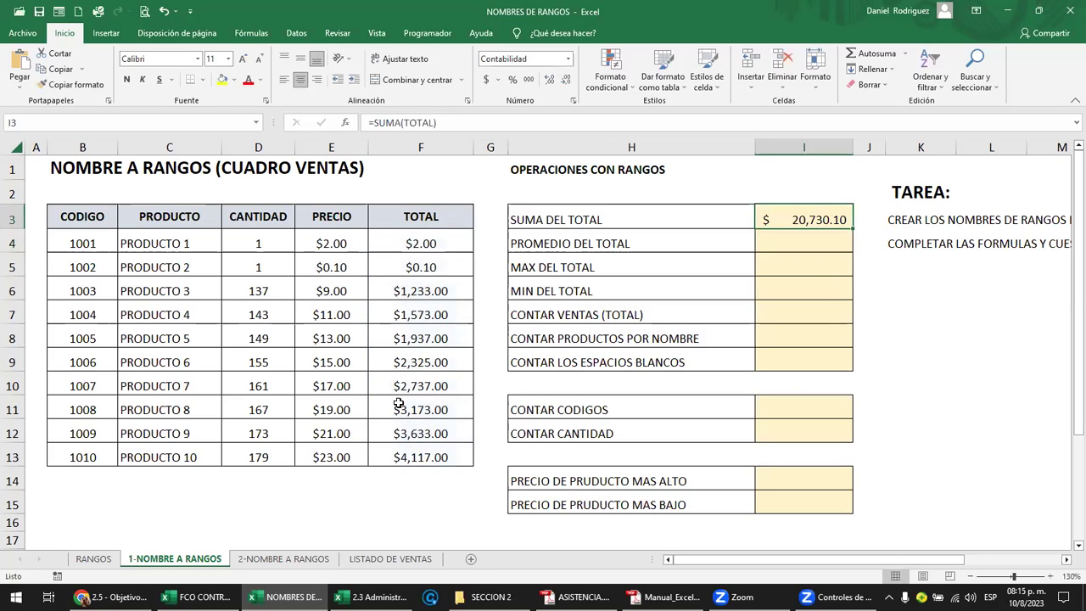
Step: Review the I3 formula without changes, then select cells F14 and F15
{"action": "key", "text": "F2"}
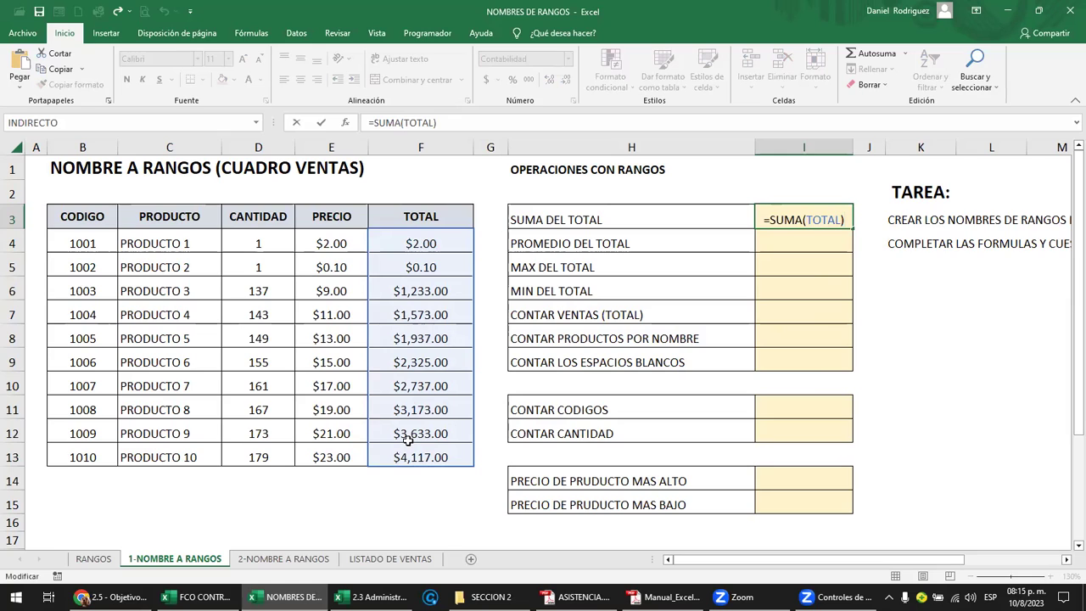
{"action": "key", "text": "Escape"}
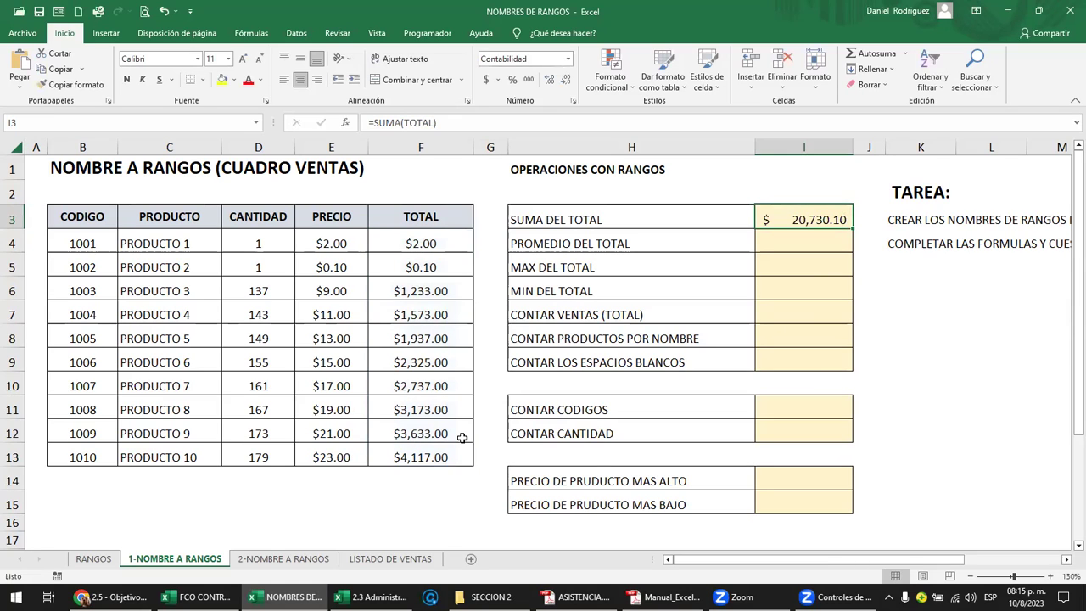
{"action": "left_click", "coordinate": [420, 484]}
{"action": "left_click", "coordinate": [406, 506]}
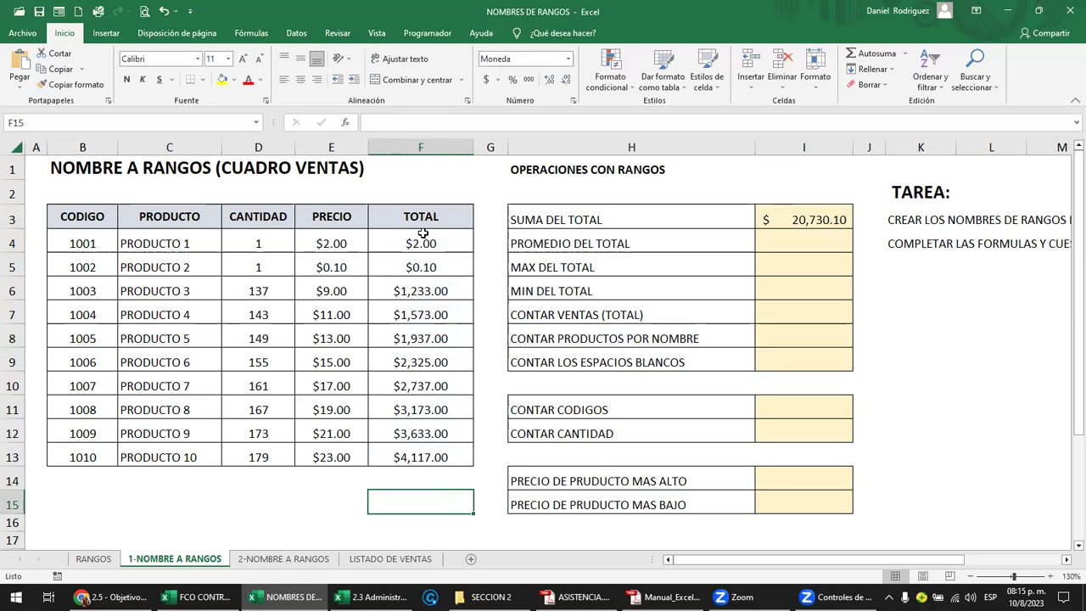
{"action": "left_click", "coordinate": [256, 123]}
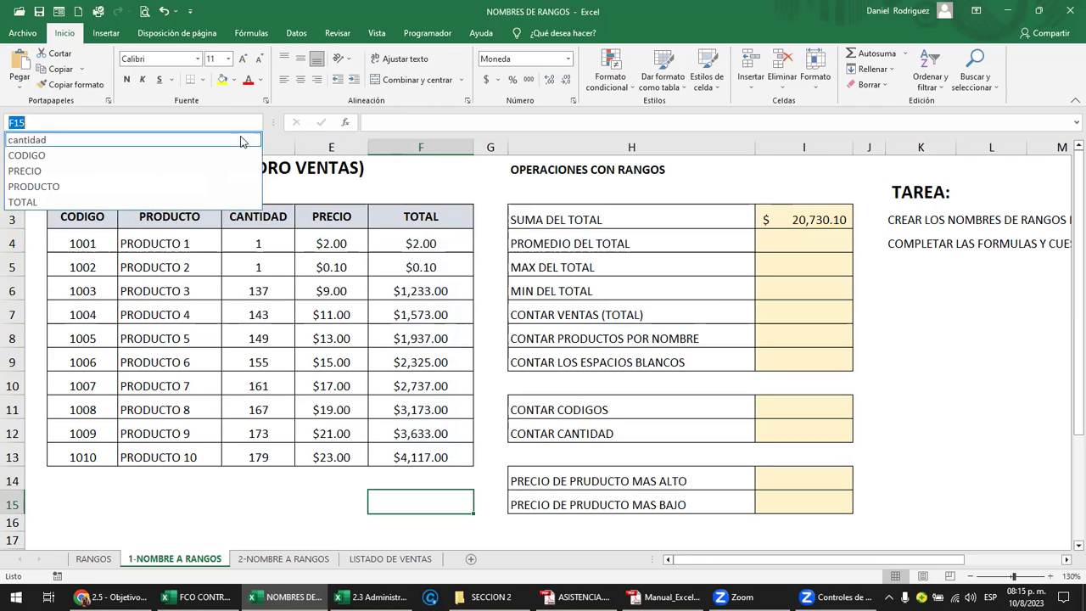
{"action": "left_click", "coordinate": [414, 485]}
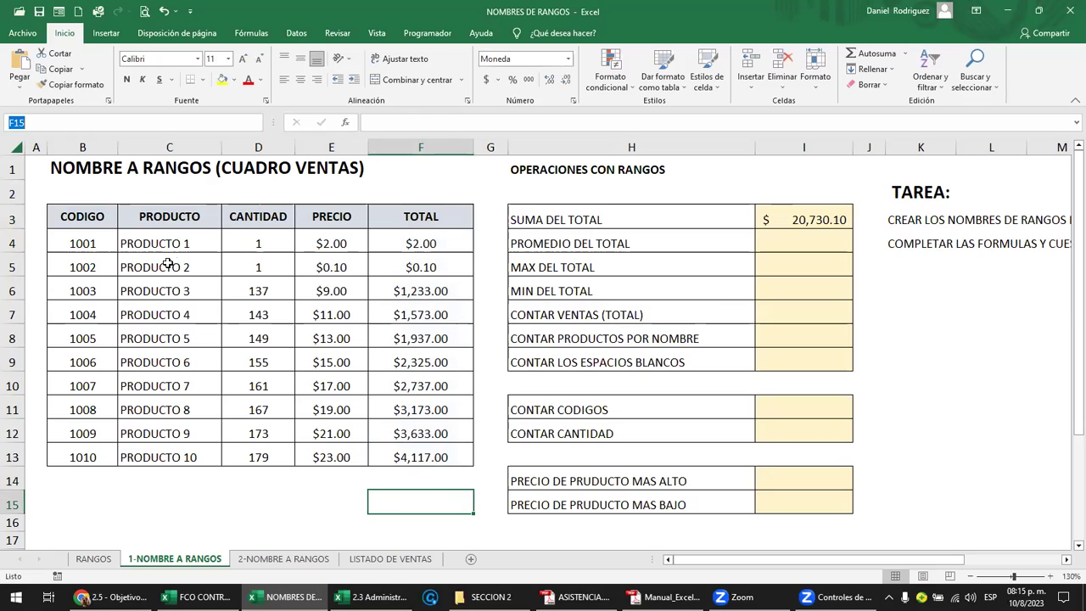
{"action": "mouse_move", "coordinate": [94, 245]}
{"action": "left_mouse_down"}
{"action": "mouse_move", "coordinate": [111, 457]}
{"action": "mouse_move", "coordinate": [150, 455]}
{"action": "left_mouse_up"}
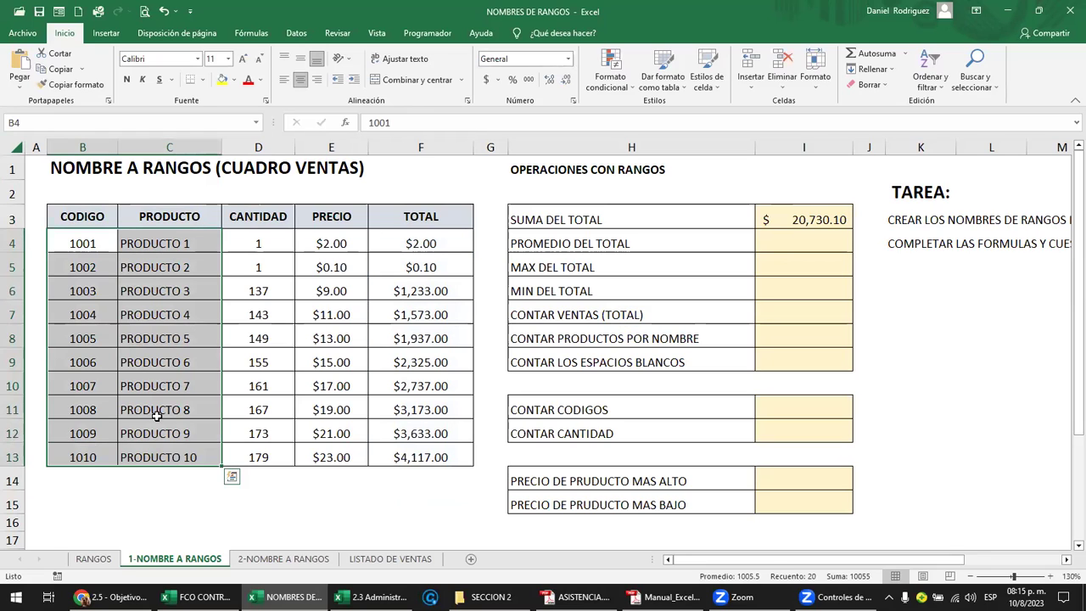
{"action": "mouse_move", "coordinate": [158, 243]}
{"action": "left_mouse_down"}
{"action": "mouse_move", "coordinate": [169, 411]}
{"action": "mouse_move", "coordinate": [157, 455]}
{"action": "mouse_move", "coordinate": [107, 454]}
{"action": "left_mouse_up"}
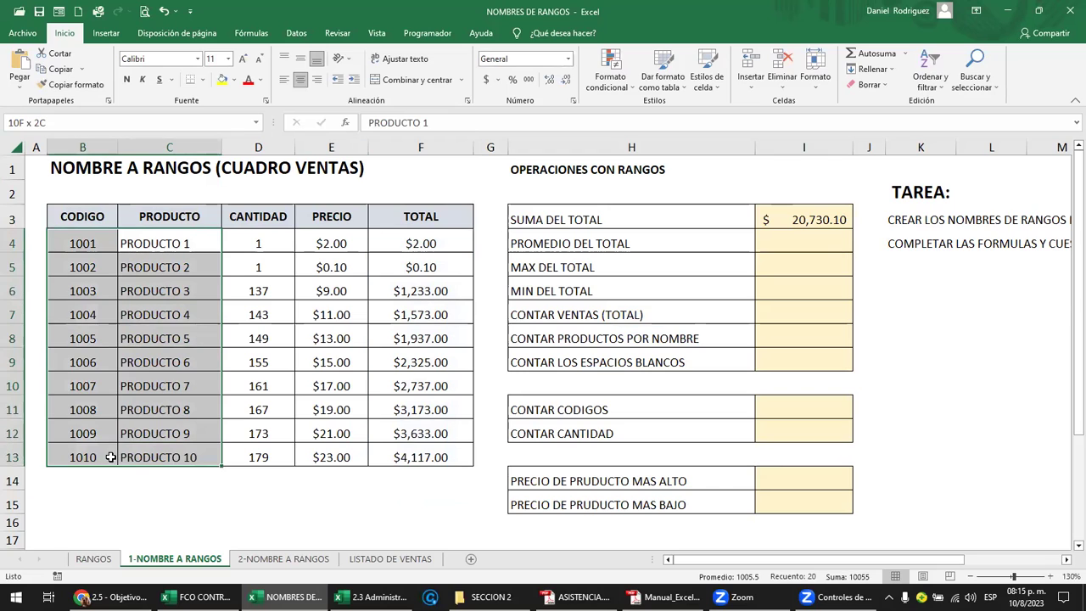
{"action": "left_click_drag", "start_coordinate": [266, 256], "coordinate": [441, 458]}
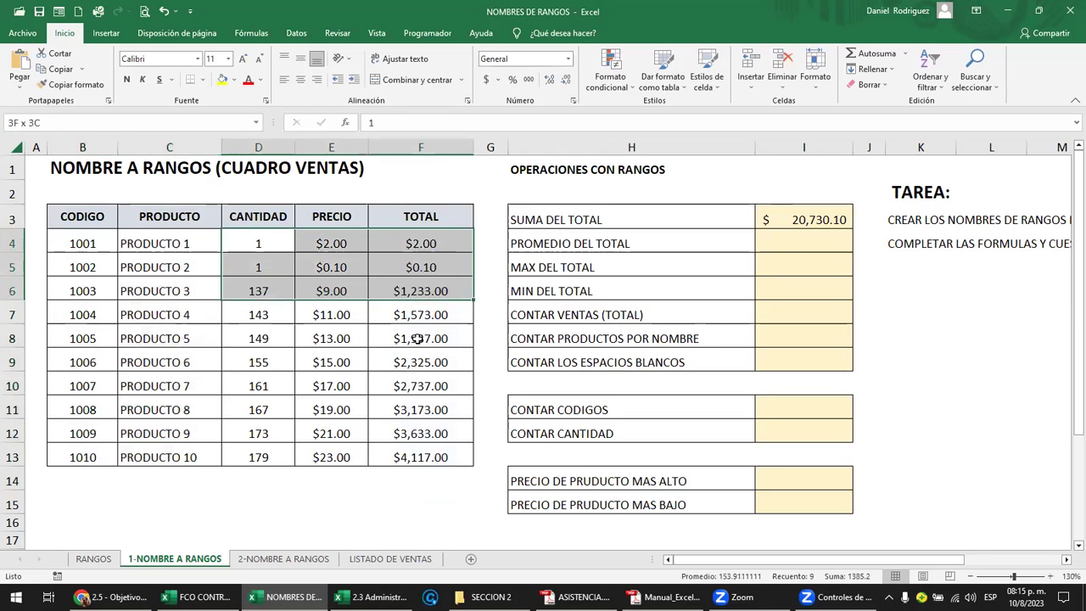
{"action": "left_click", "coordinate": [421, 488]}
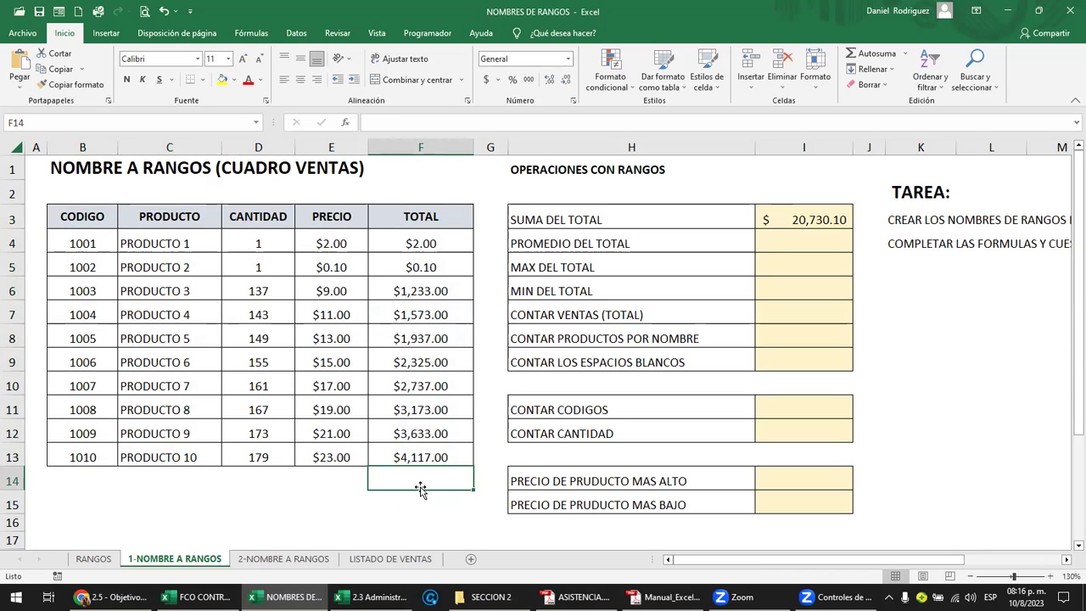
{"action": "left_click", "coordinate": [416, 501]}
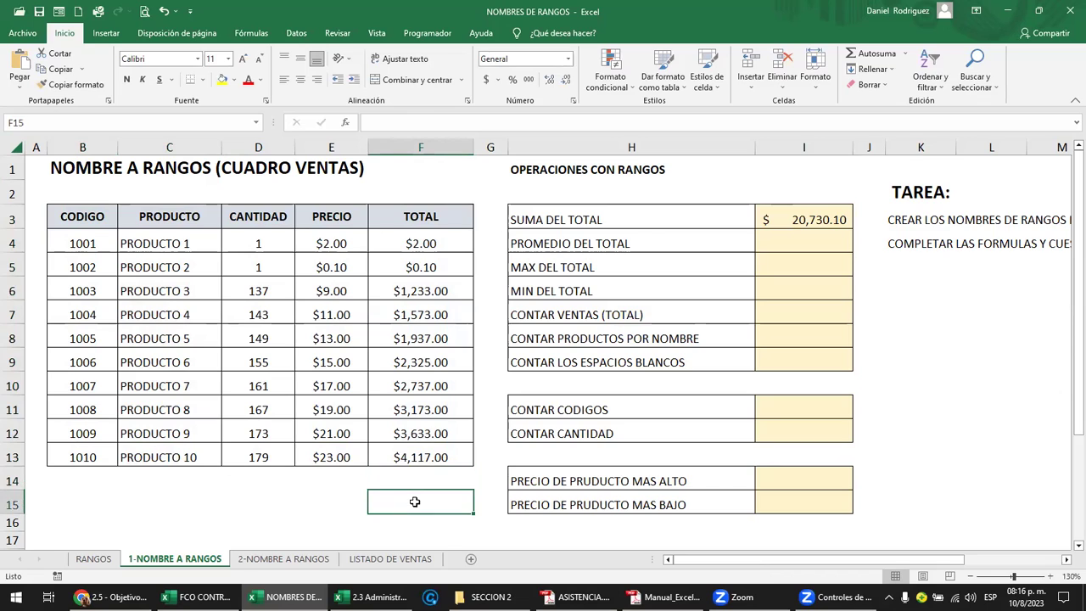
{"action": "left_click", "coordinate": [418, 484]}
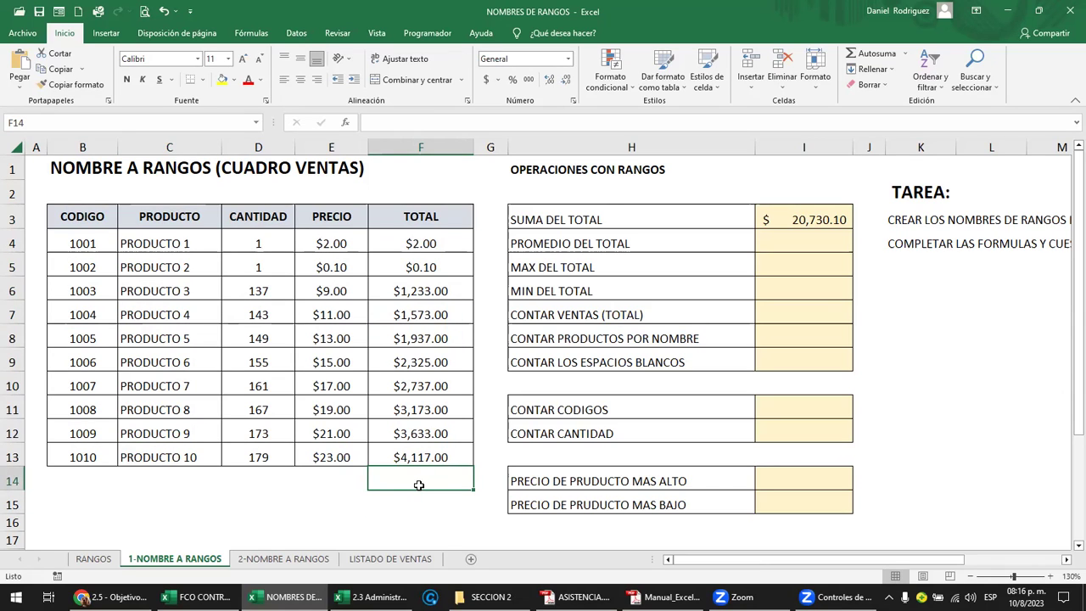
{"action": "key", "text": "Down"}
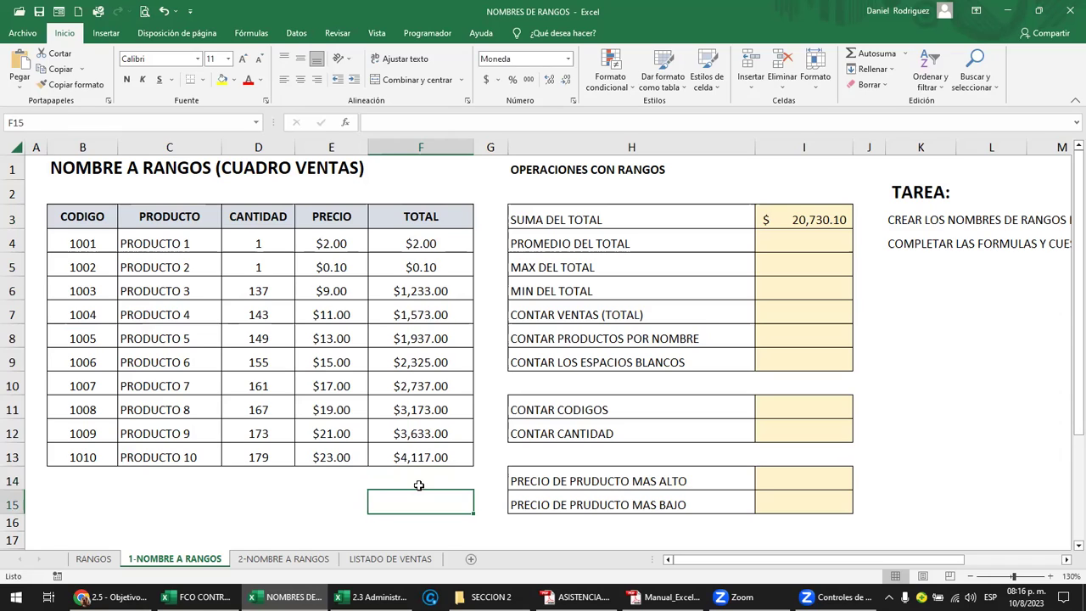
{"action": "type", "text": "="}
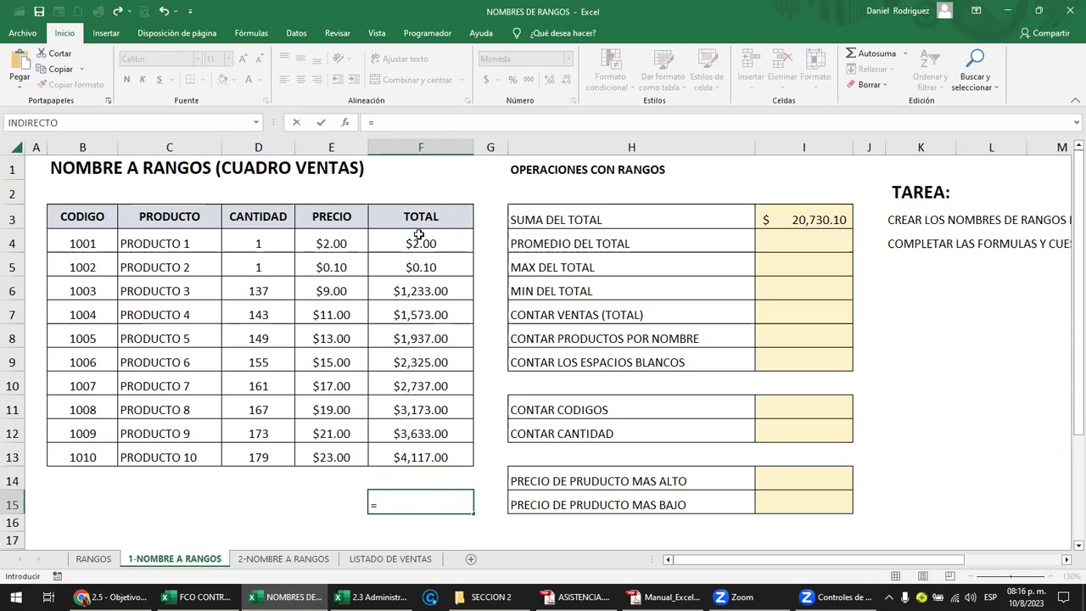
{"action": "type", "text": "SUMA"}
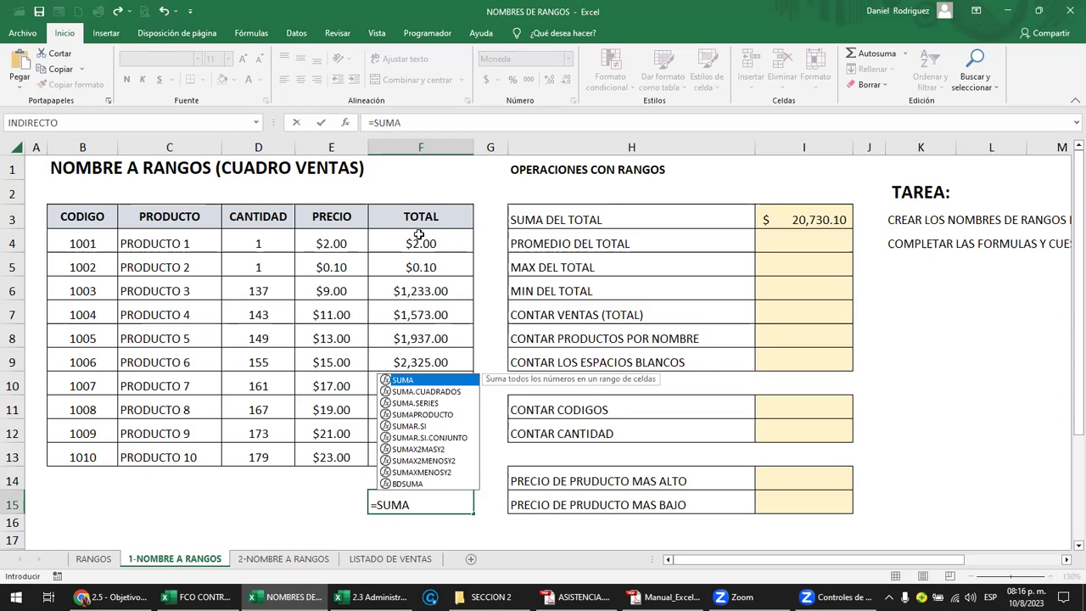
{"action": "type", "text": "("}
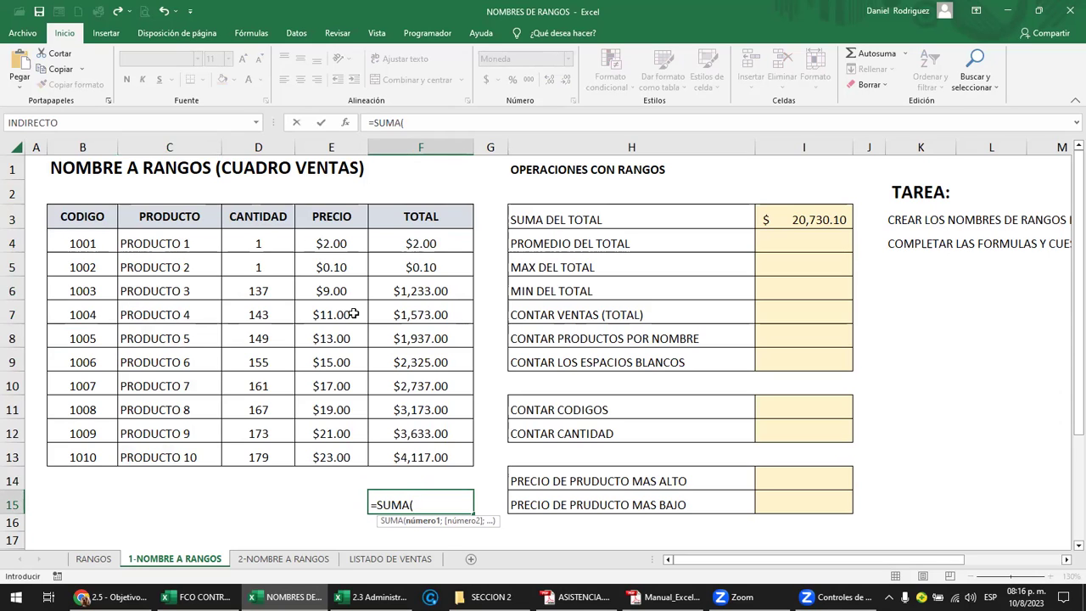
{"action": "type", "text": "P"}
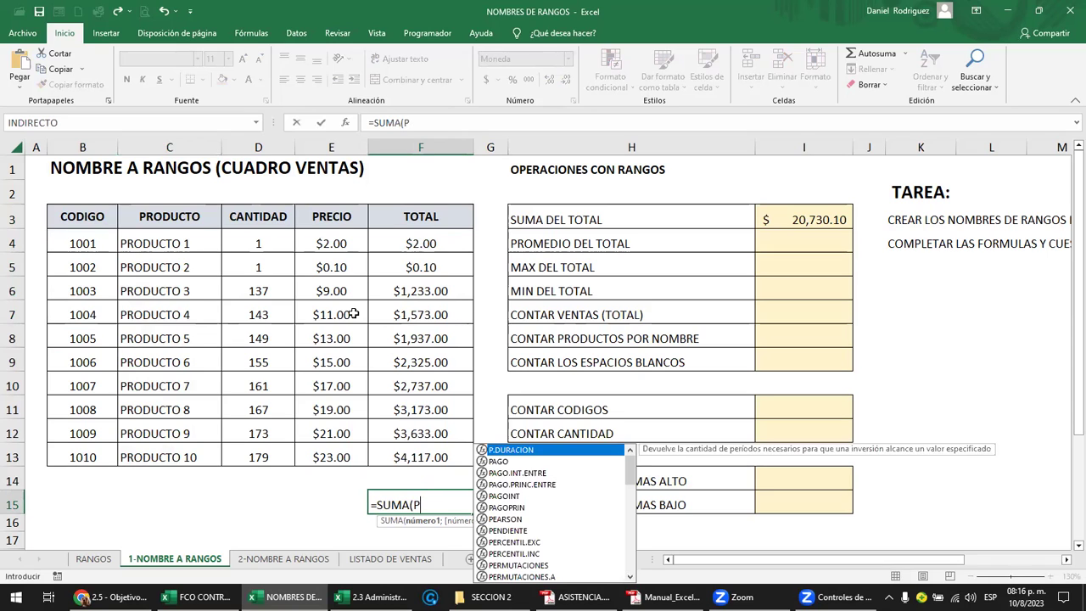
{"action": "type", "text": "RE"}
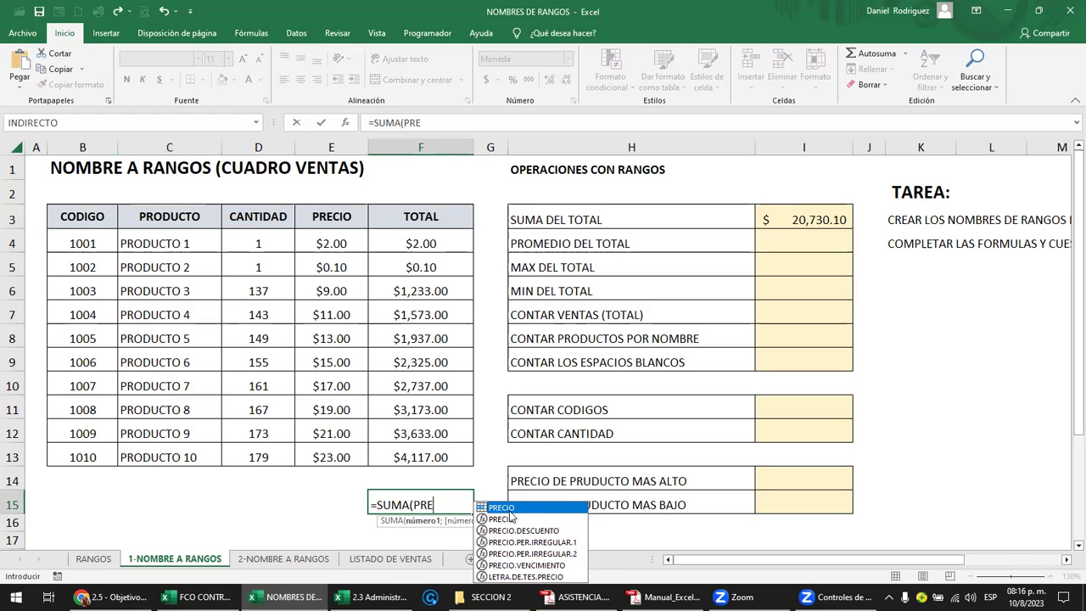
{"action": "key", "text": "BackSpace"}
{"action": "key", "text": "BackSpace"}
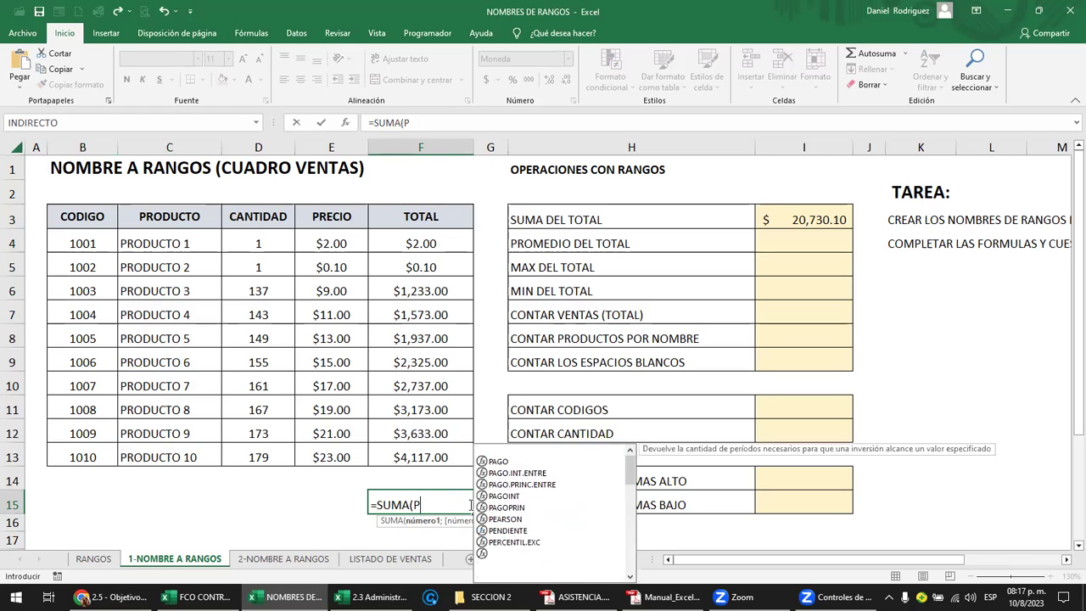
{"action": "key", "text": "BackSpace"}
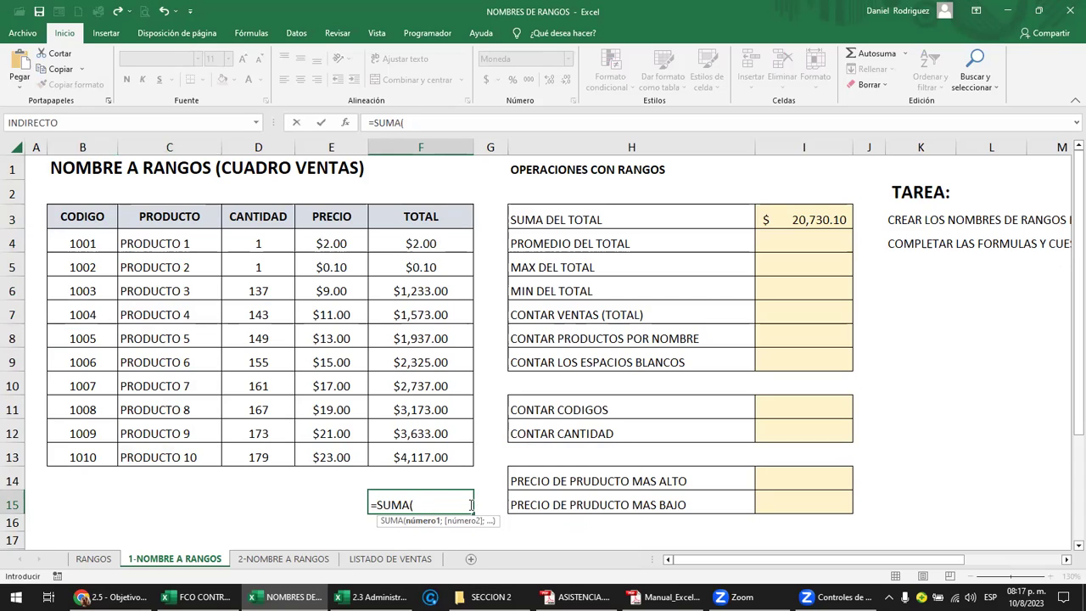
{"action": "type", "text": "CAN"}
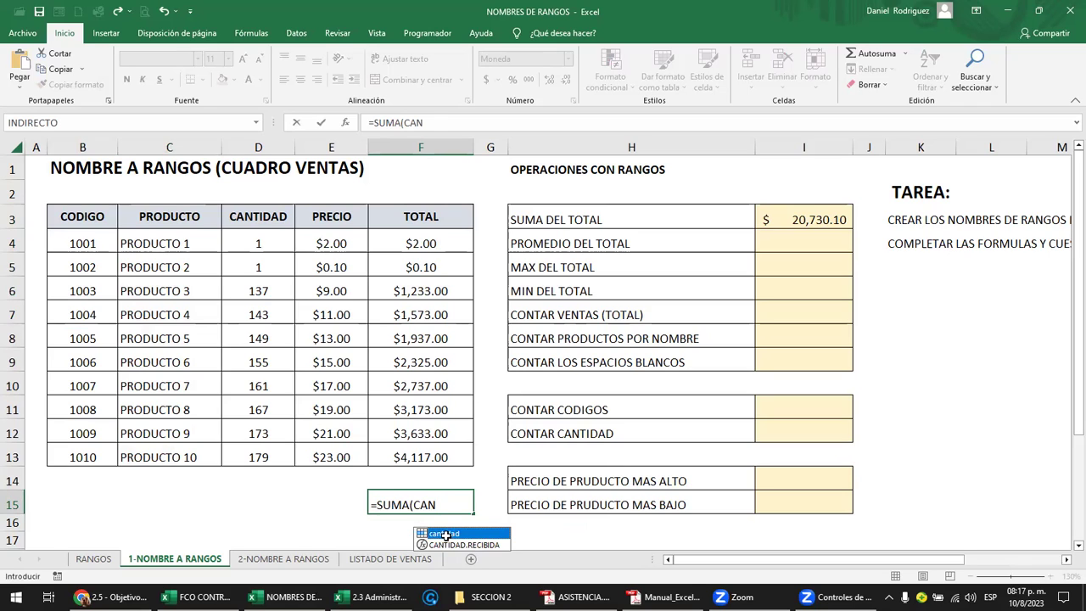
{"action": "double_click", "coordinate": [446, 533]}
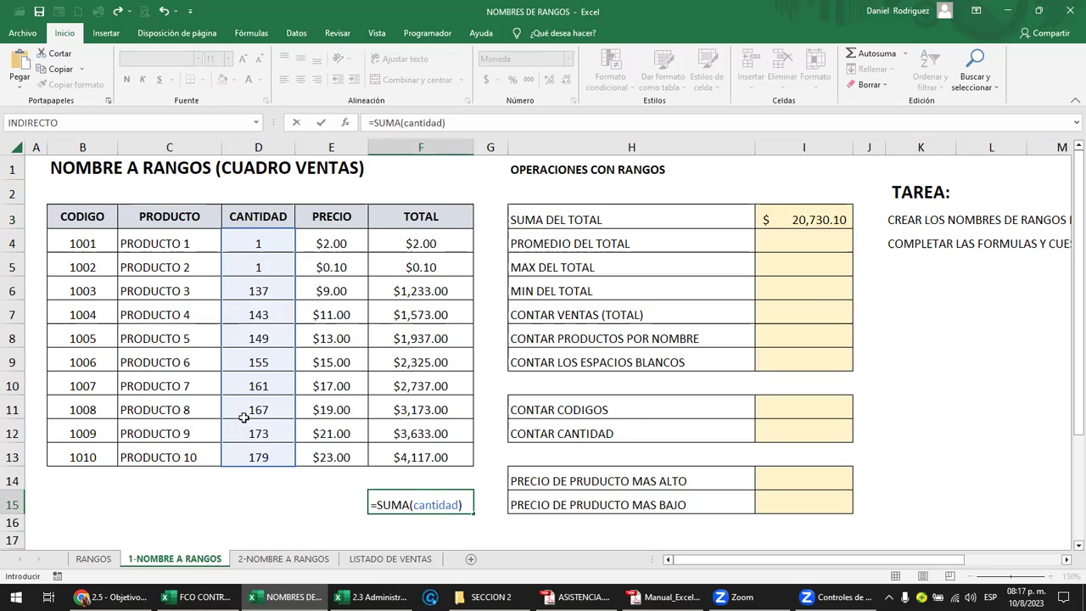
{"action": "key", "text": "Return"}
{"action": "left_click", "coordinate": [424, 508]}
{"action": "key", "text": "Delete"}
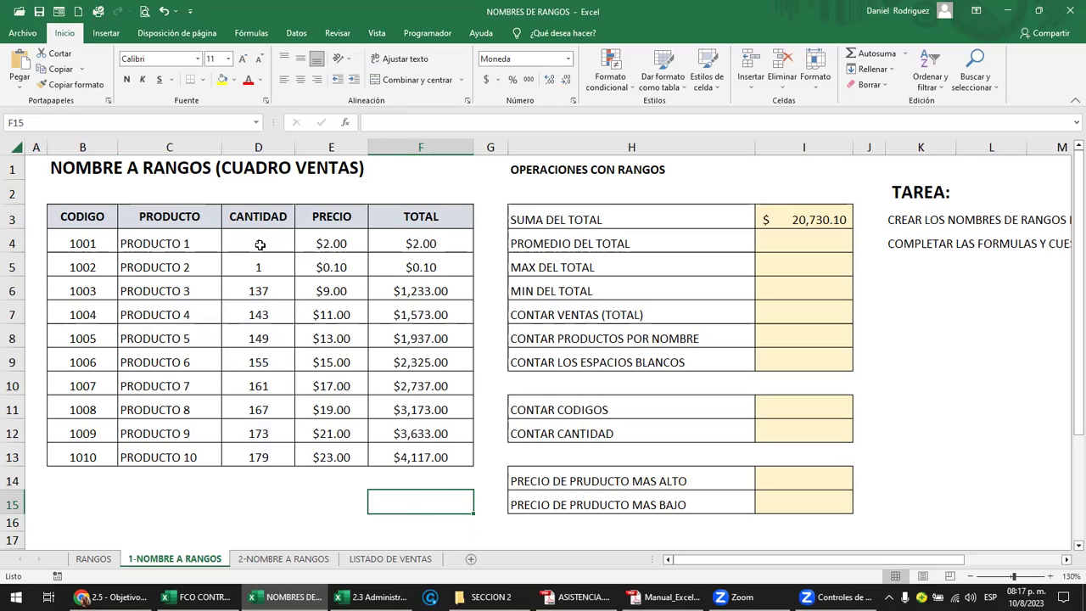
{"action": "left_click_drag", "start_coordinate": [259, 244], "coordinate": [260, 453]}
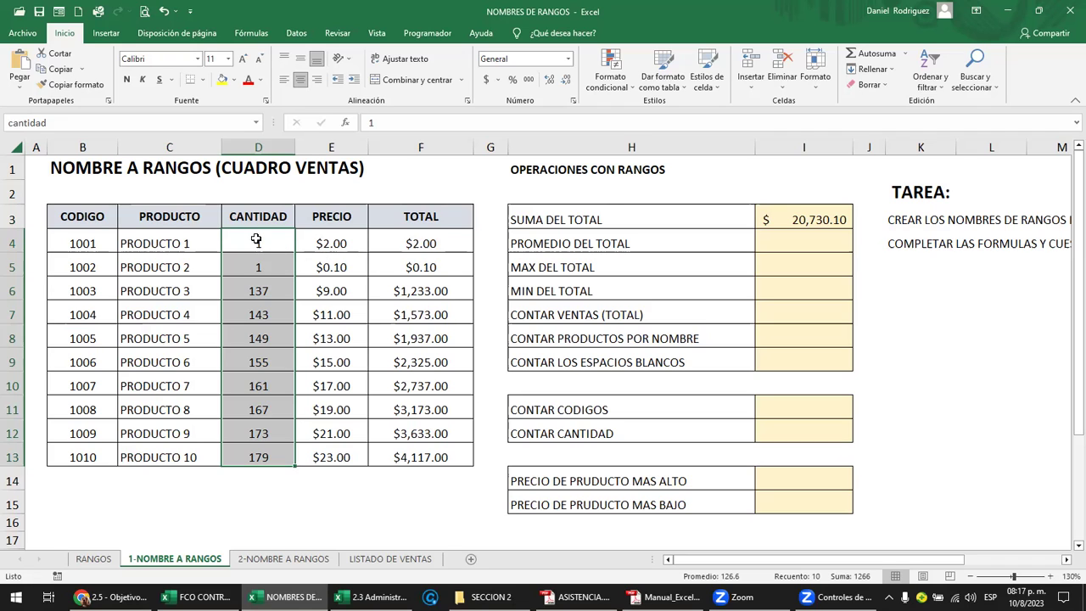
{"action": "left_click_drag", "start_coordinate": [258, 243], "coordinate": [252, 456]}
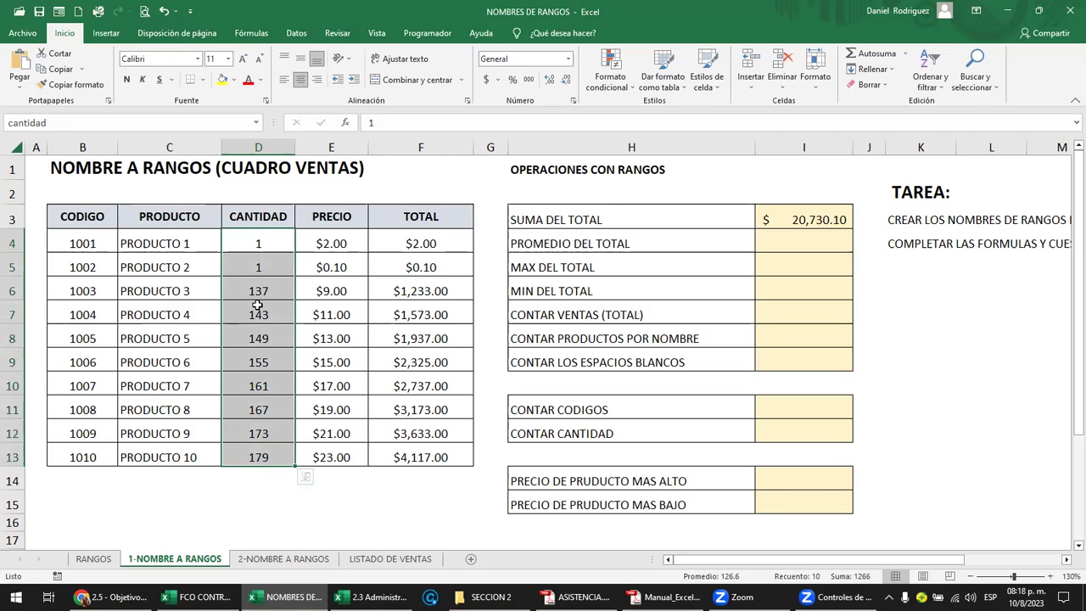
{"action": "left_click_drag", "start_coordinate": [265, 241], "coordinate": [257, 456]}
{"action": "mouse_move", "coordinate": [332, 243]}
{"action": "left_mouse_down"}
{"action": "mouse_move", "coordinate": [347, 356]}
{"action": "mouse_move", "coordinate": [338, 455]}
{"action": "left_mouse_up"}
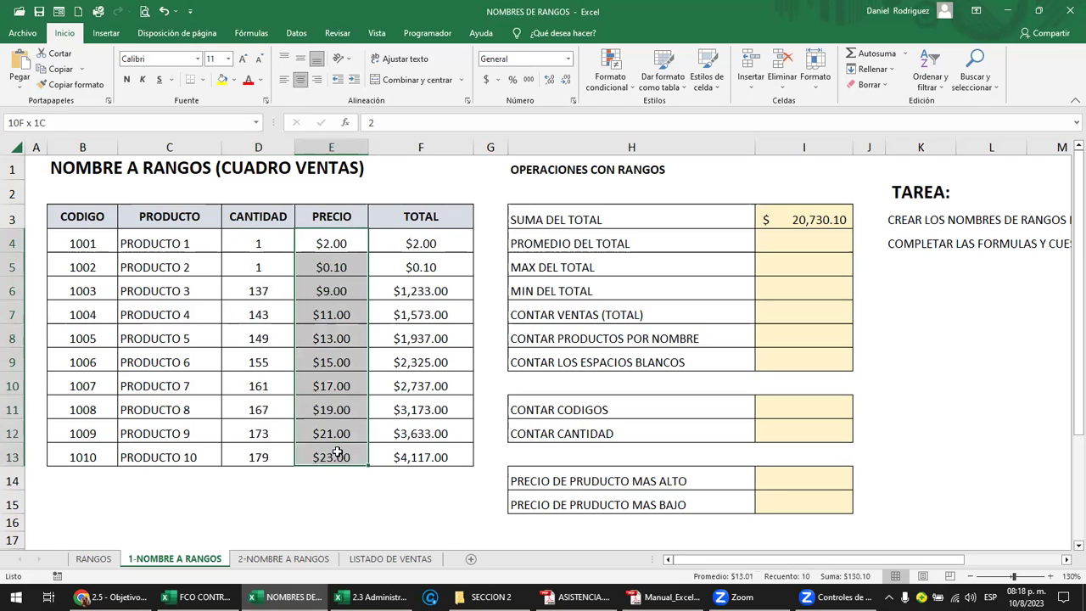
{"action": "left_click", "coordinate": [414, 244]}
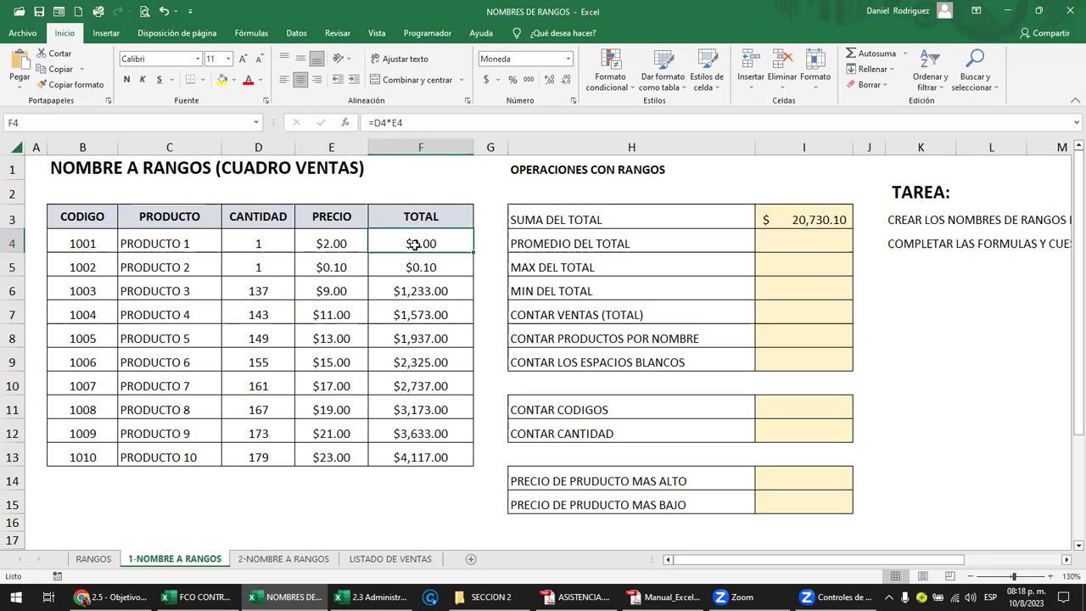
{"action": "left_click_drag", "start_coordinate": [414, 244], "coordinate": [419, 343]}
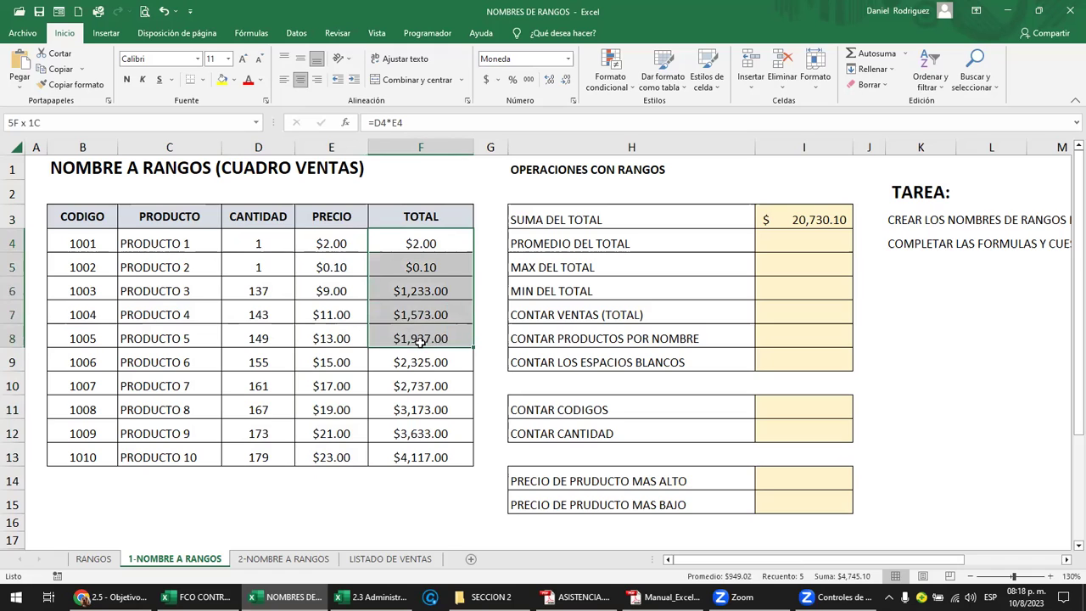
{"action": "left_click", "coordinate": [307, 501]}
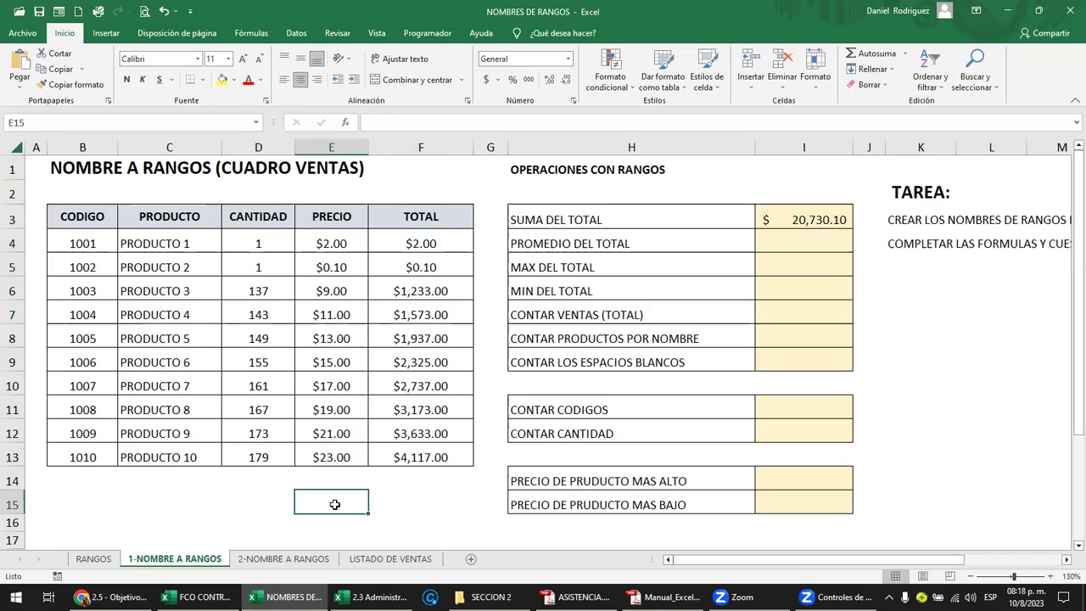
{"action": "type", "text": "=SUMA"}
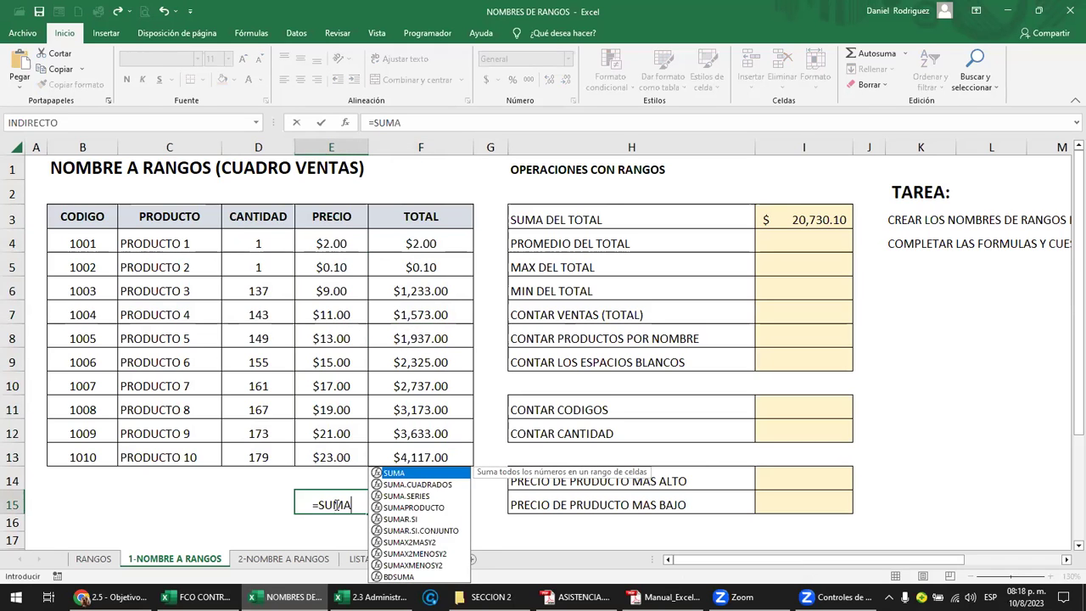
{"action": "type", "text": "("}
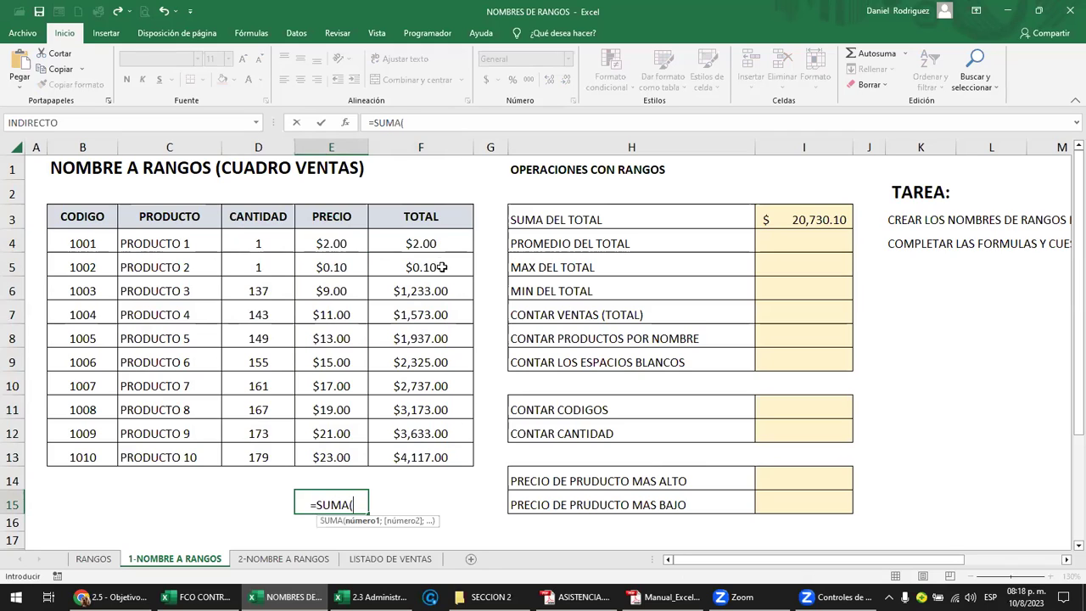
{"action": "left_click_drag", "start_coordinate": [424, 244], "coordinate": [436, 334]}
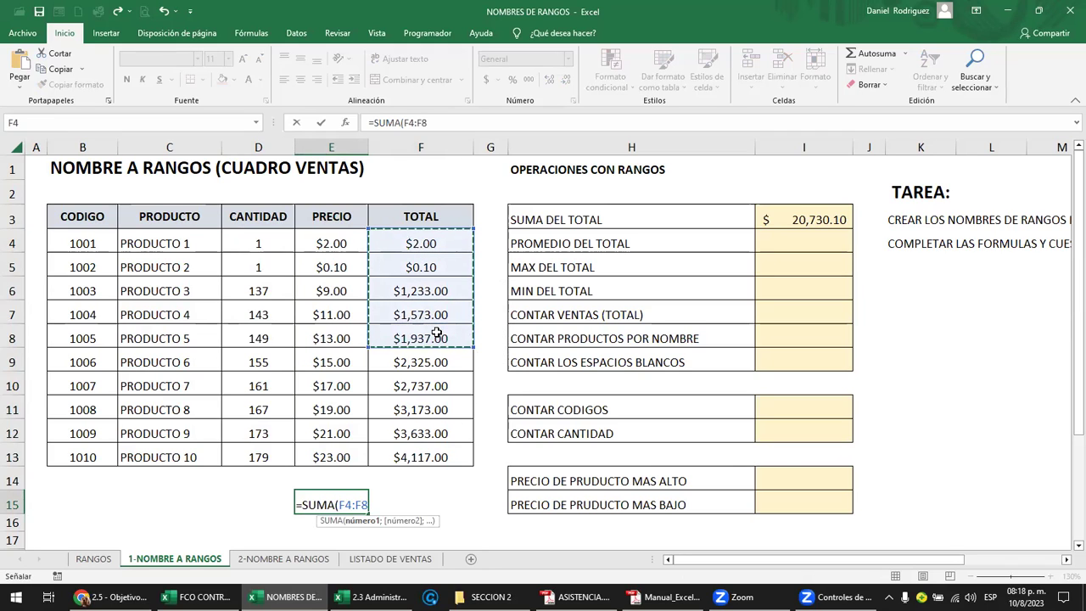
{"action": "key", "text": "Return"}
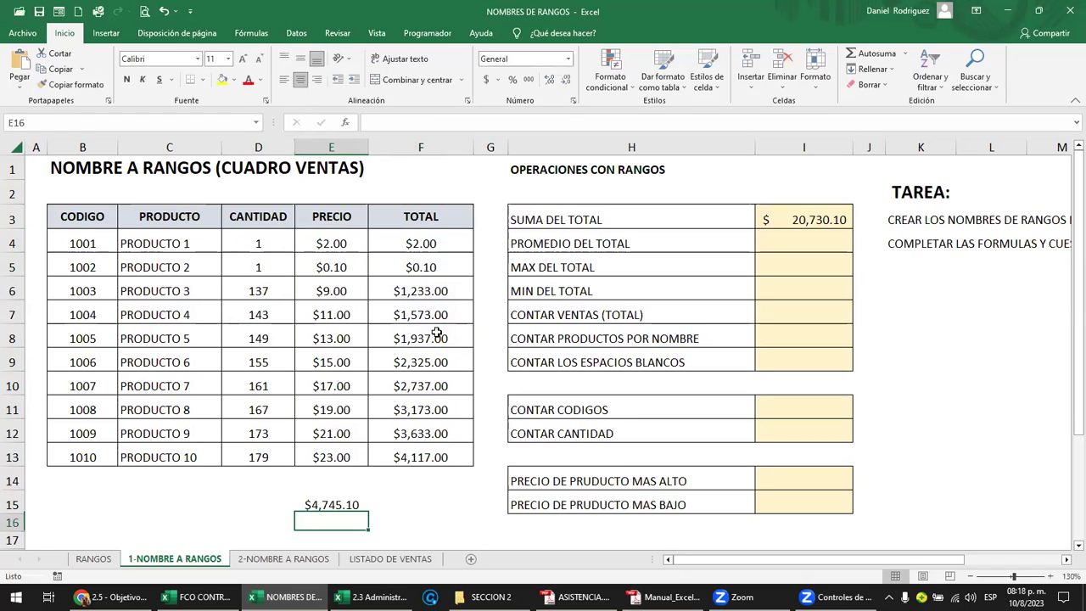
{"action": "left_click", "coordinate": [342, 504]}
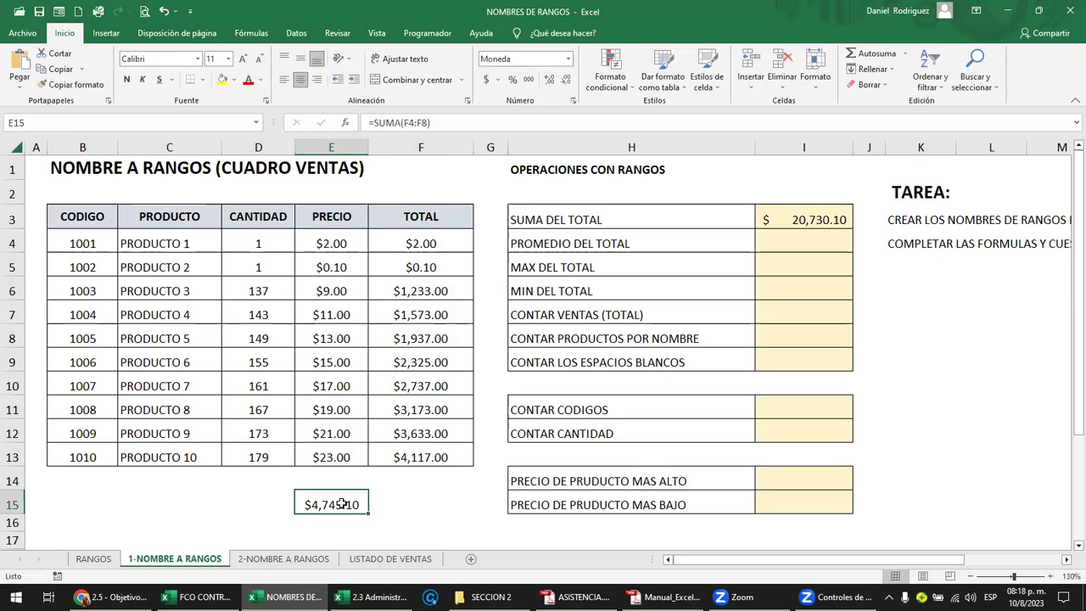
{"action": "double_click", "coordinate": [342, 504]}
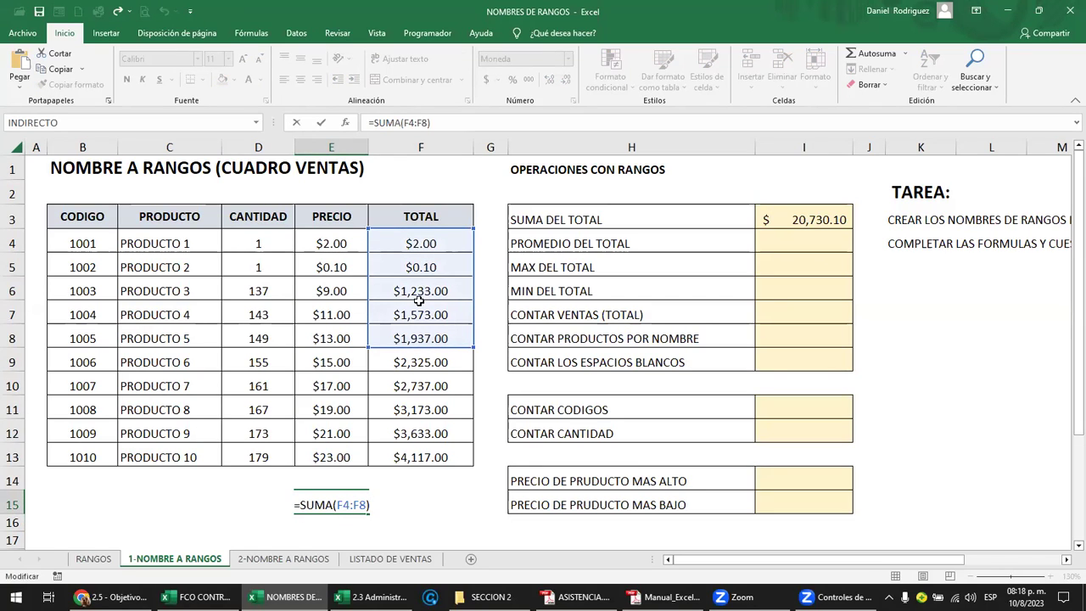
{"action": "left_click_drag", "start_coordinate": [422, 246], "coordinate": [428, 456]}
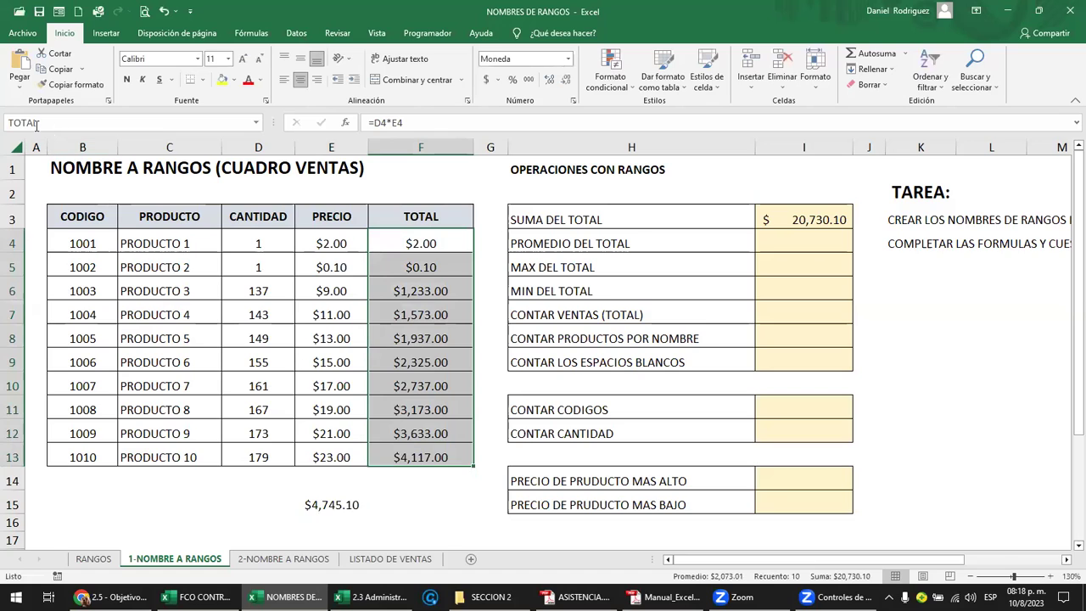
{"action": "left_click_drag", "start_coordinate": [334, 245], "coordinate": [331, 458]}
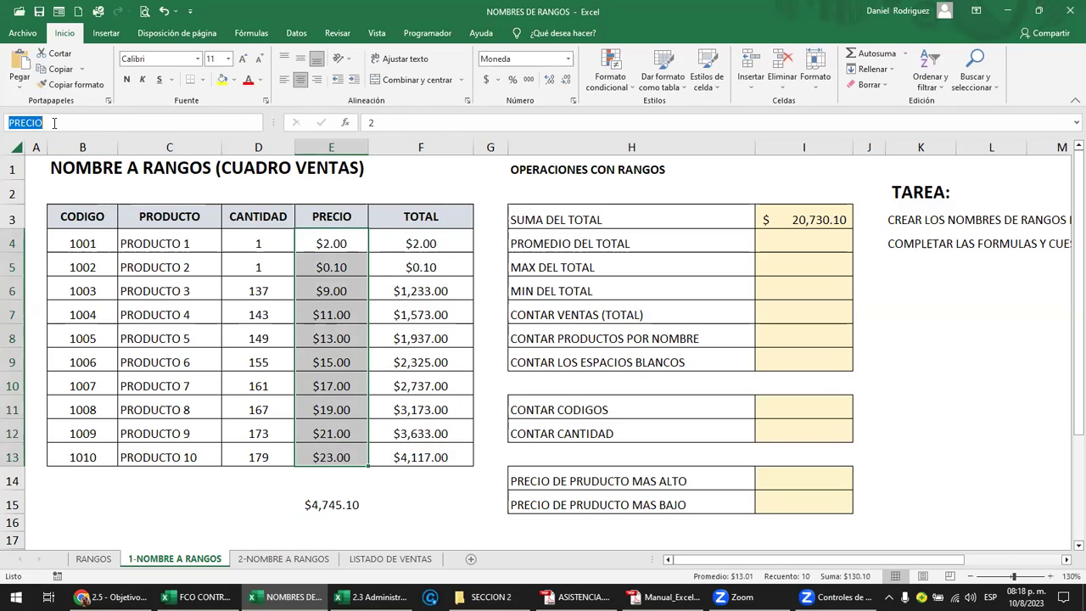
{"action": "left_click", "coordinate": [331, 507]}
{"action": "key", "text": "Delete"}
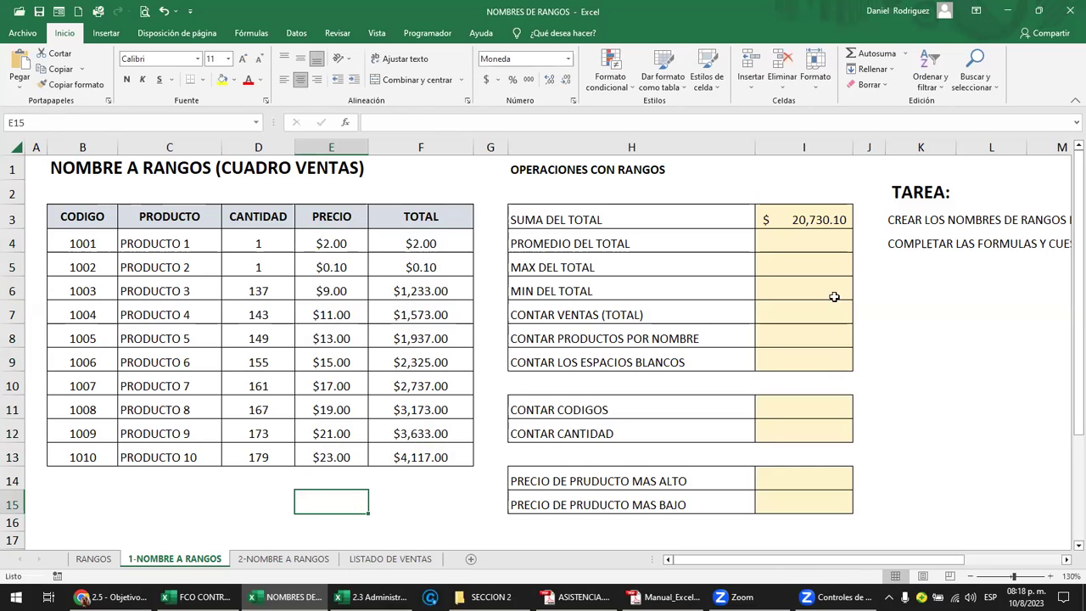
{"action": "left_click", "coordinate": [562, 246]}
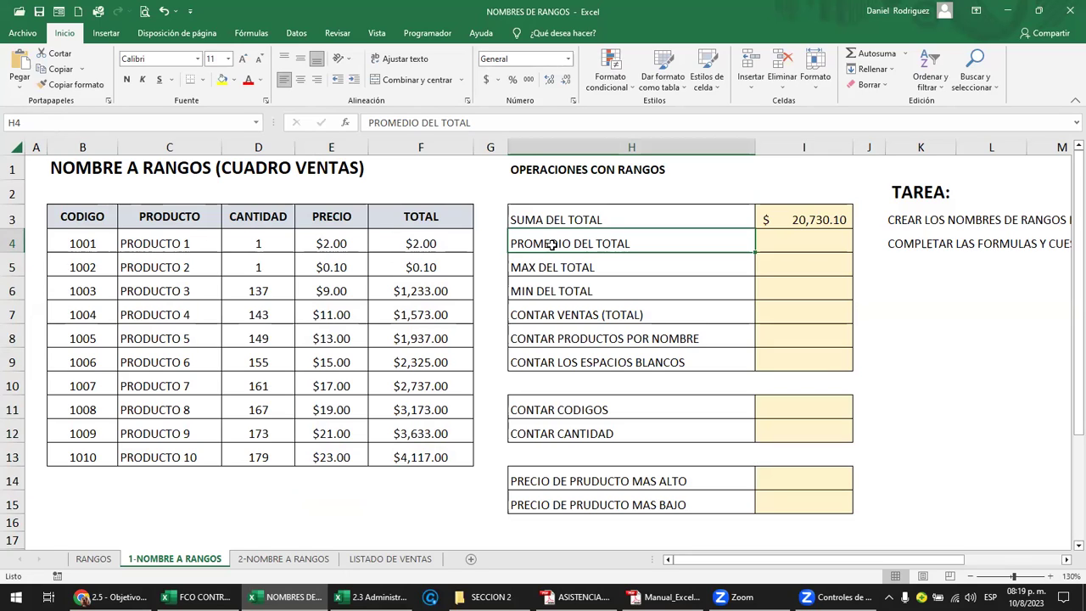
Step: Enter =PROMEDIO(TOTAL) in I4 using autocomplete, returning $2,073.01
{"action": "left_click", "coordinate": [816, 247]}
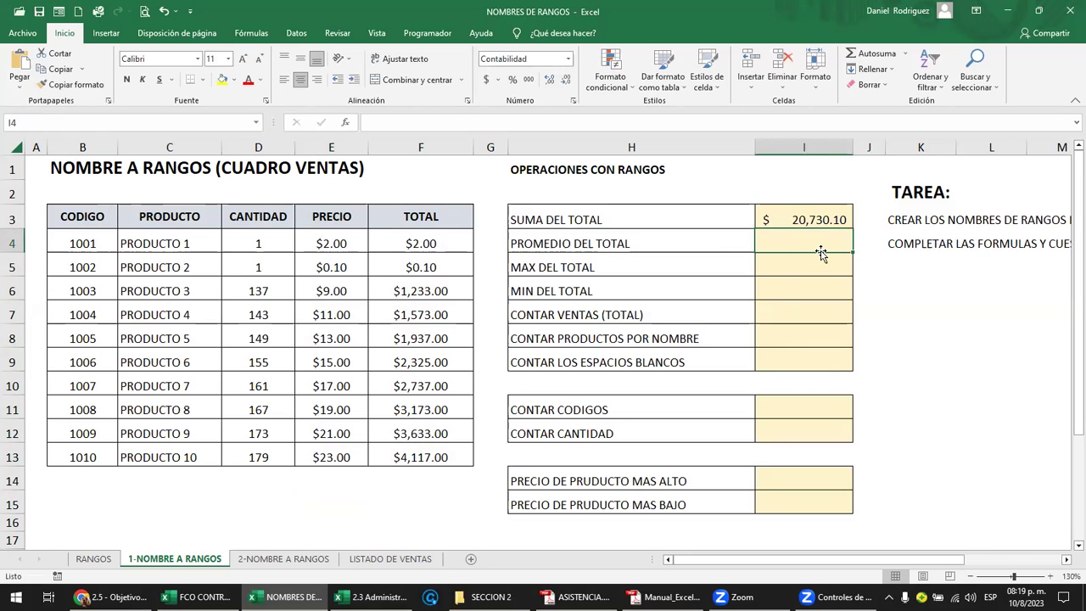
{"action": "type", "text": "="}
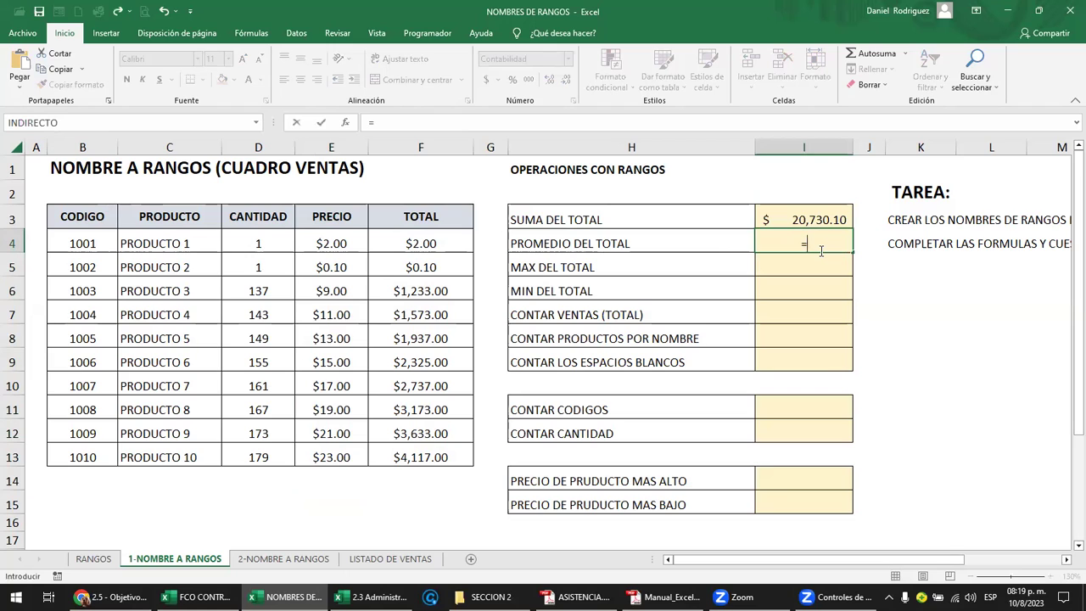
{"action": "type", "text": "PROM"}
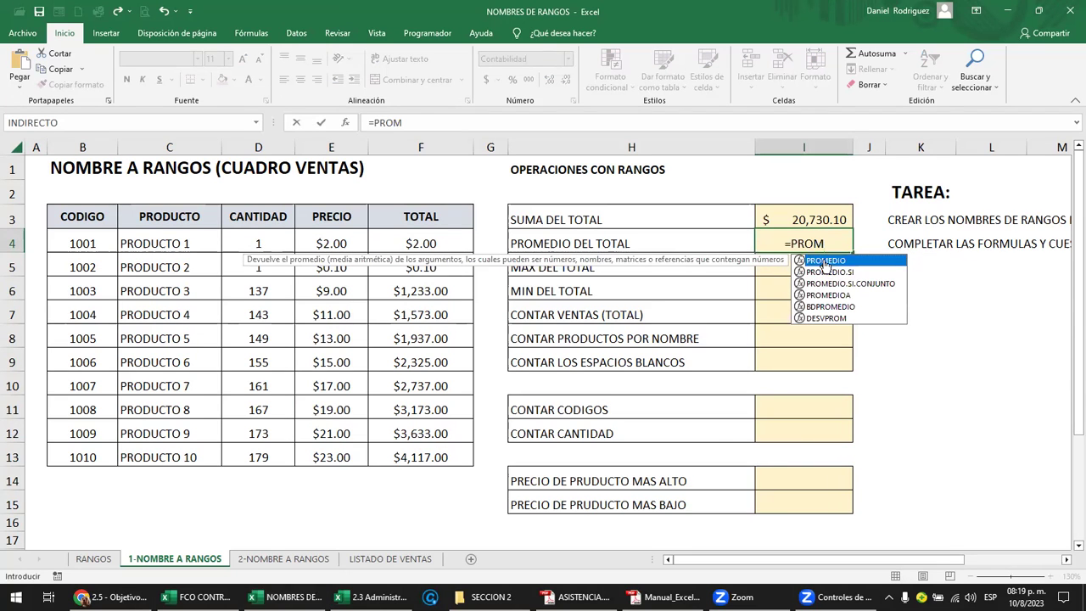
{"action": "double_click", "coordinate": [823, 260]}
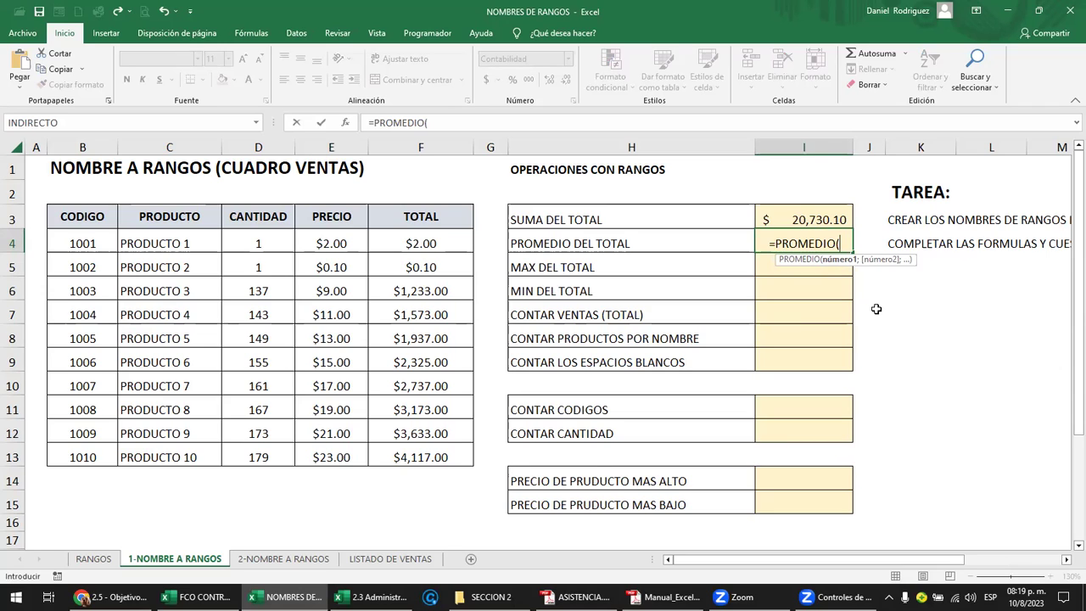
{"action": "type", "text": "TO"}
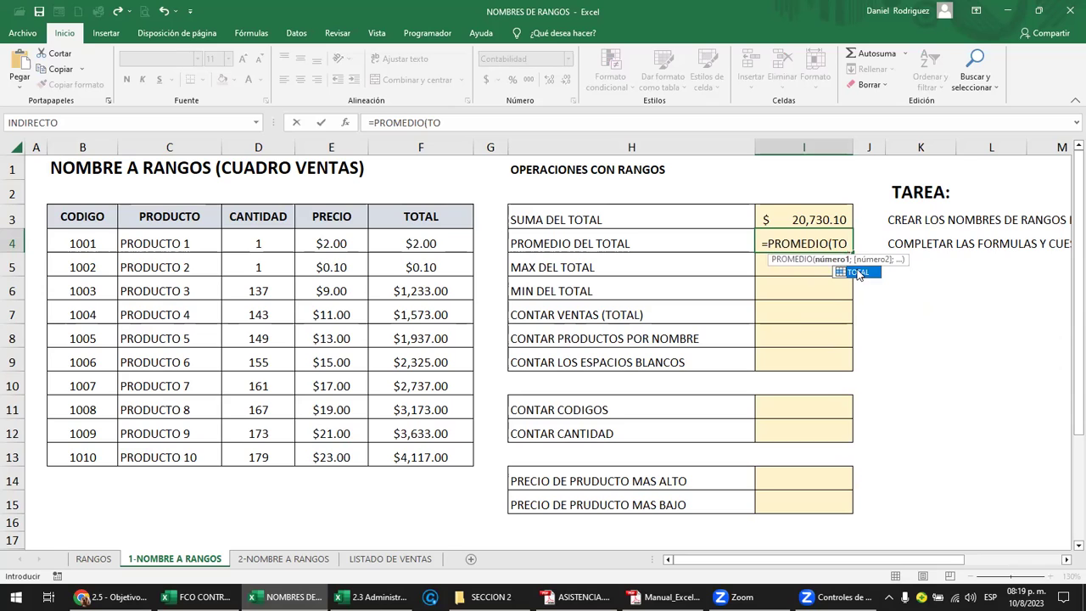
{"action": "double_click", "coordinate": [857, 273]}
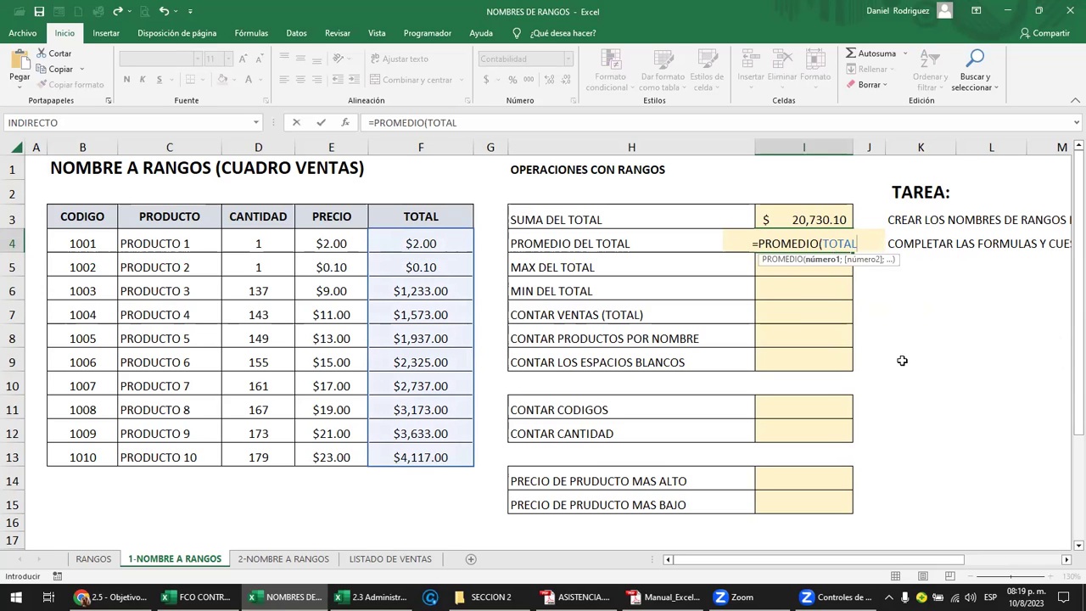
{"action": "key", "text": "Return"}
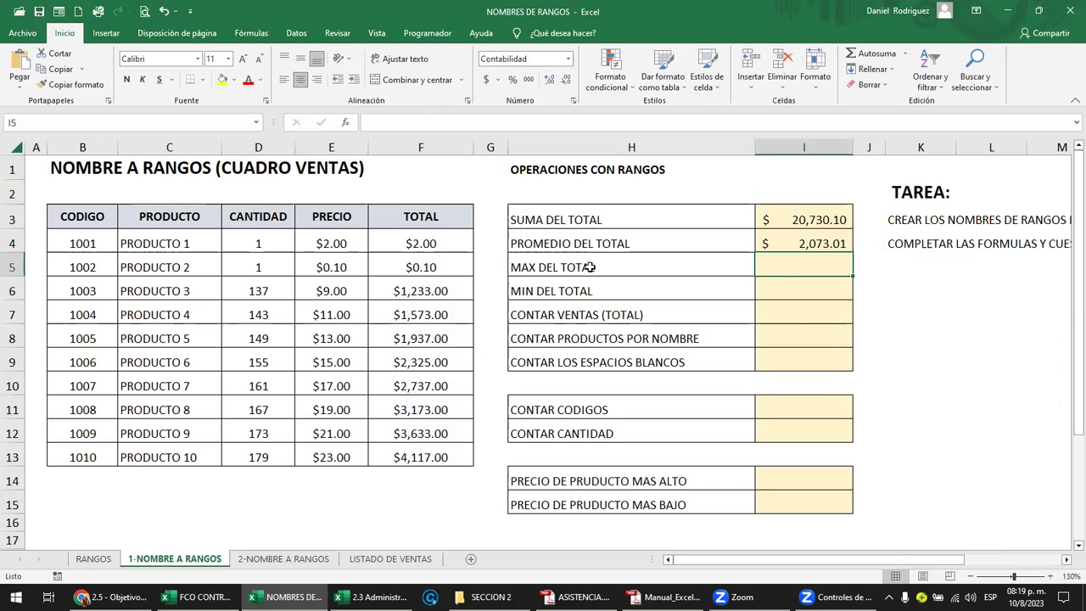
Step: Enter =MAX(TOTAL) in I5 for MAX DEL TOTAL, giving $4,117.00, and recheck it
{"action": "type", "text": "="}
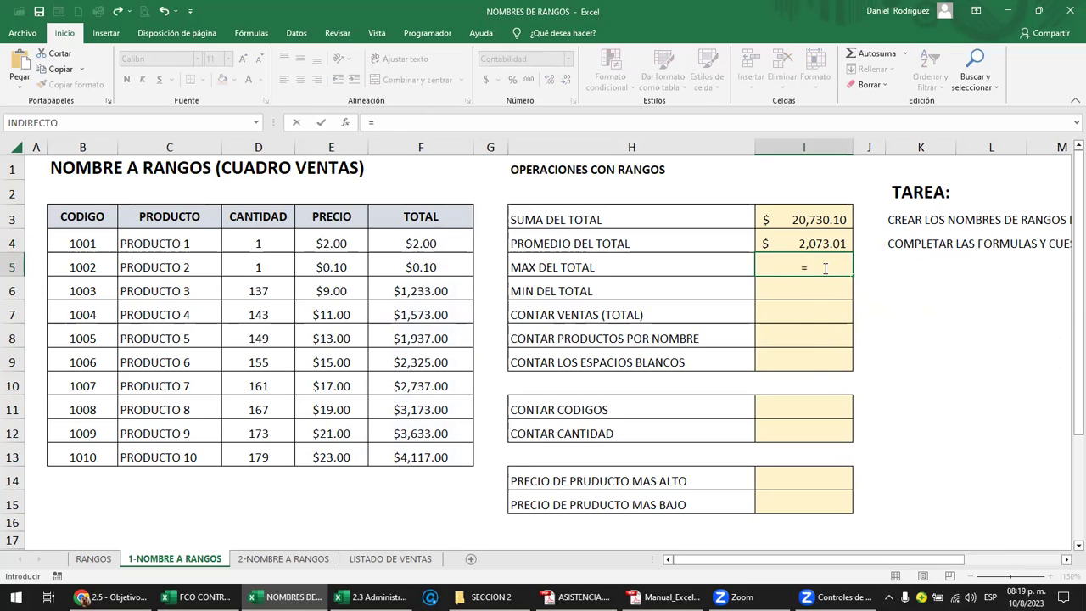
{"action": "type", "text": "MAX"}
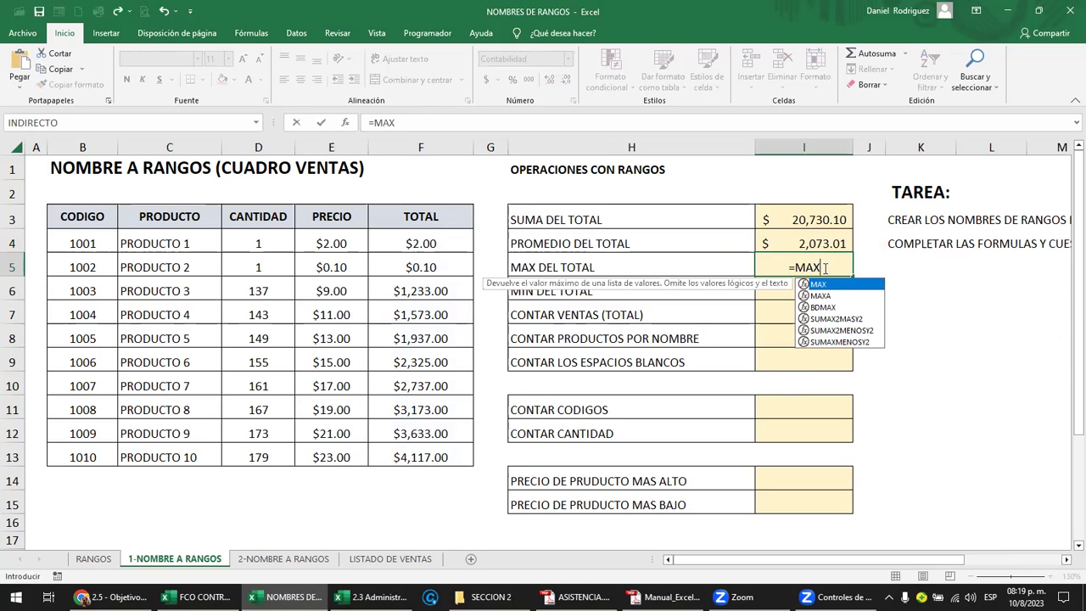
{"action": "type", "text": "("}
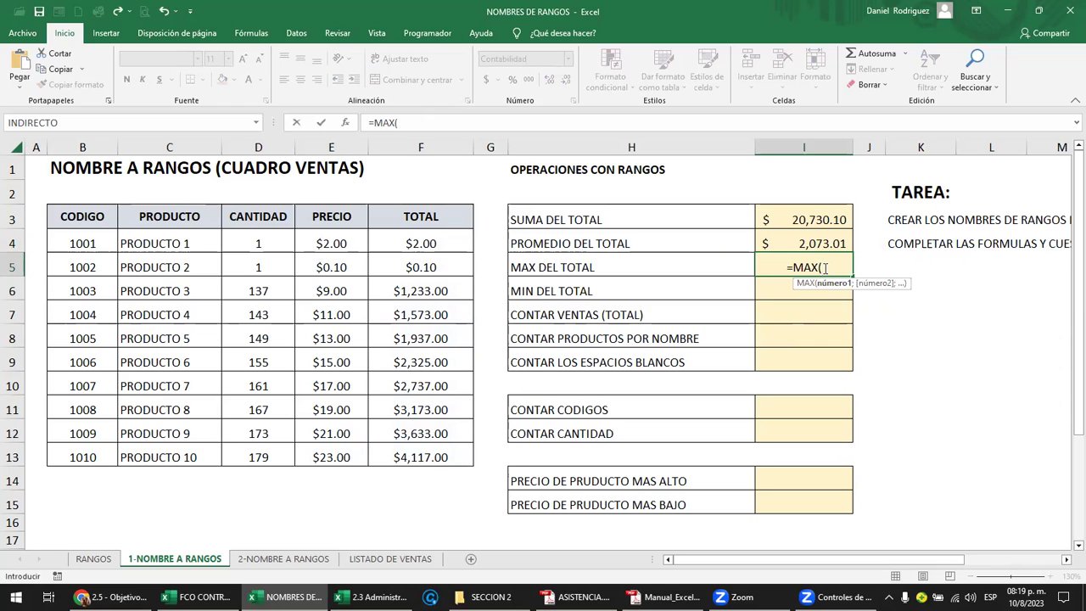
{"action": "type", "text": "TO"}
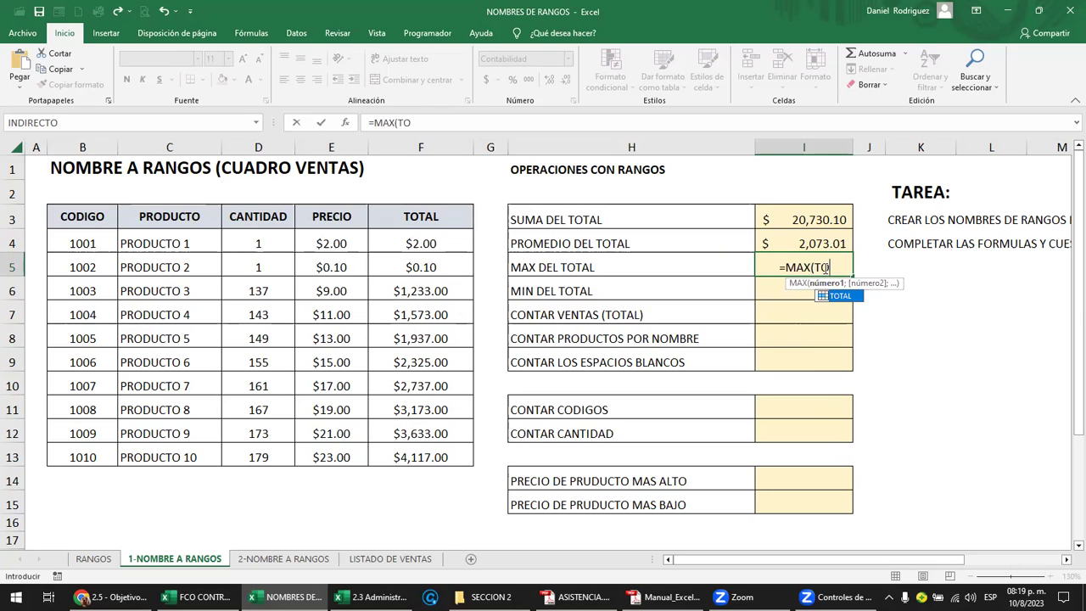
{"action": "double_click", "coordinate": [833, 294]}
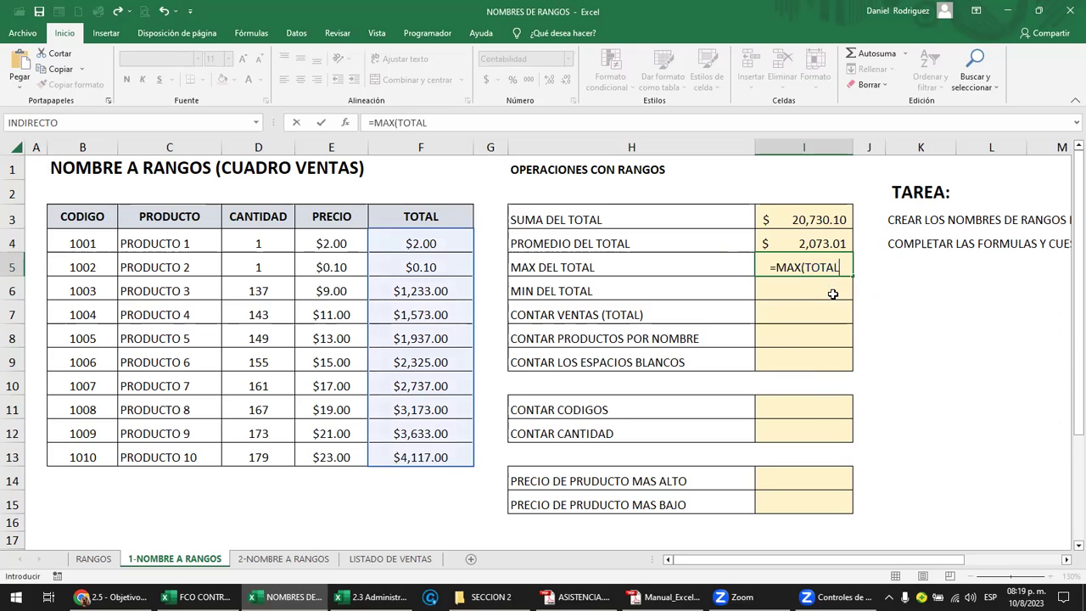
{"action": "key", "text": "Return"}
{"action": "left_click", "coordinate": [824, 265]}
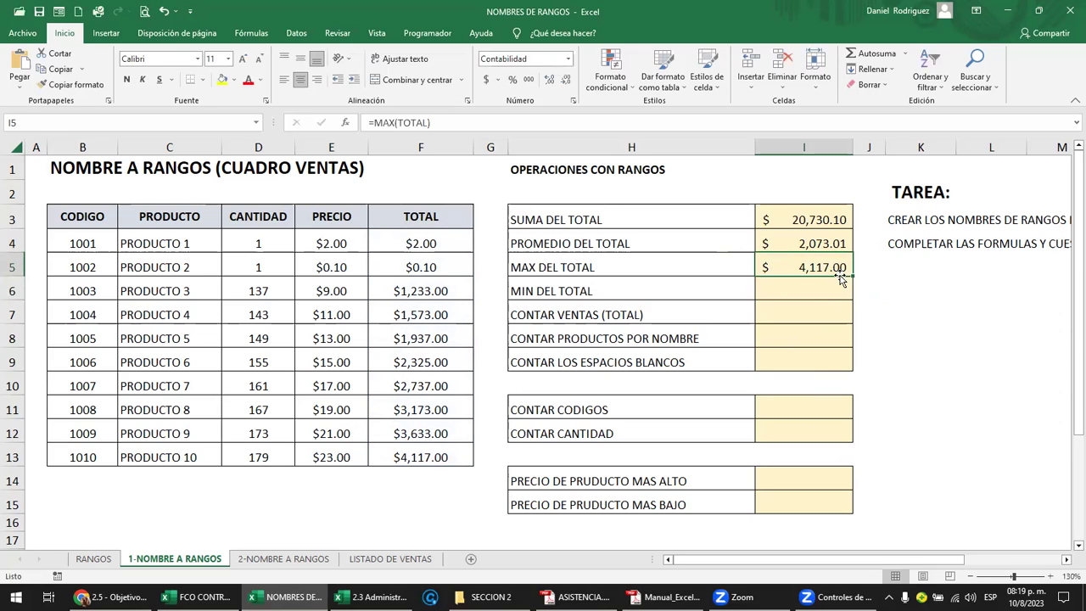
{"action": "double_click", "coordinate": [846, 274]}
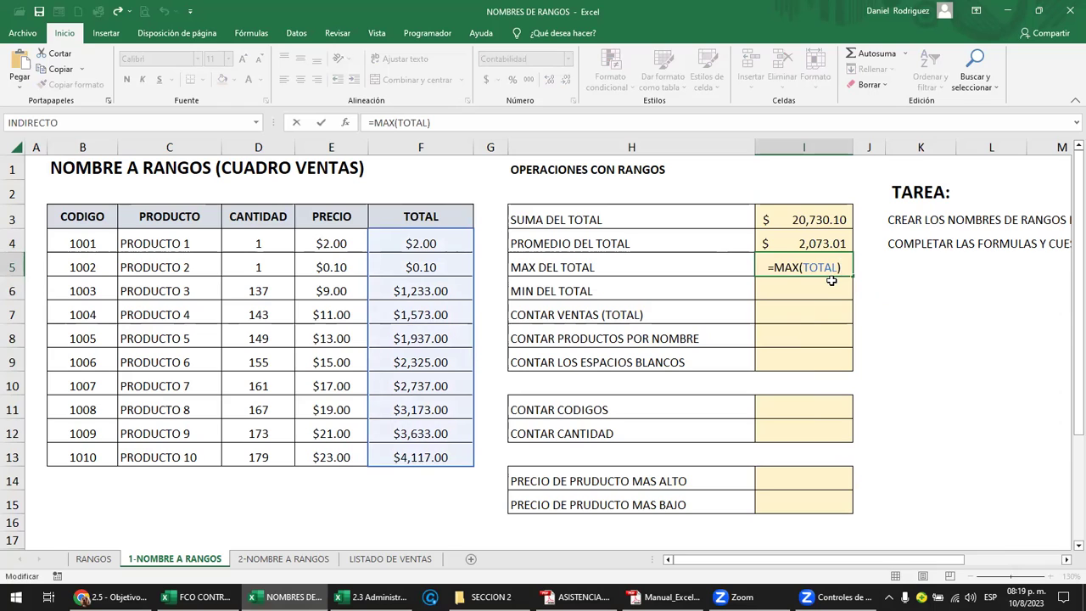
{"action": "key", "text": "Return"}
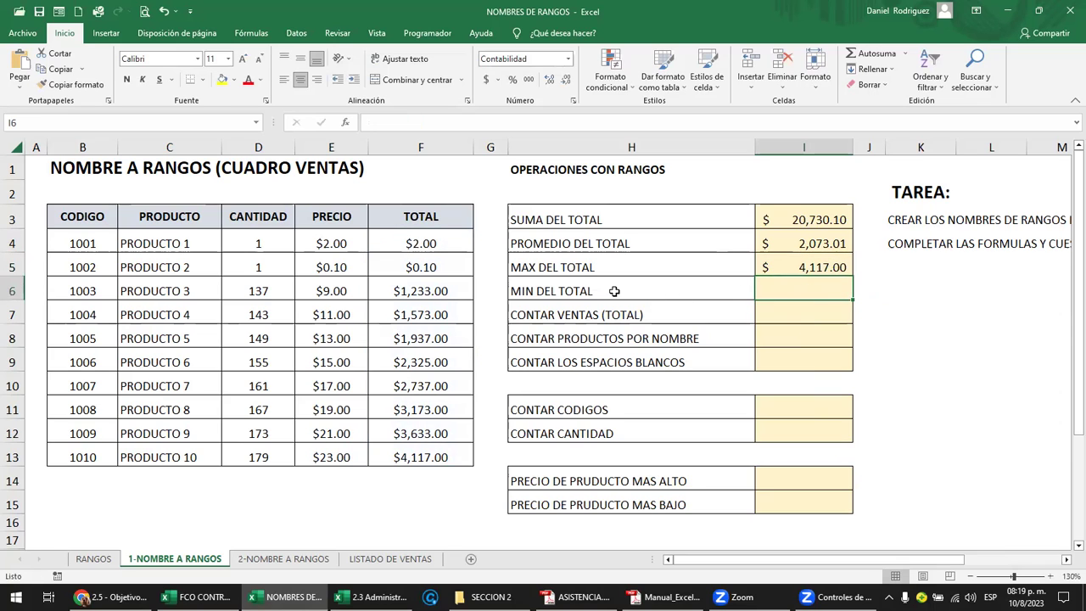
Step: Enter =MIN(TOTAL) in I6 for MIN DEL TOTAL, giving $0.10
{"action": "double_click", "coordinate": [551, 290]}
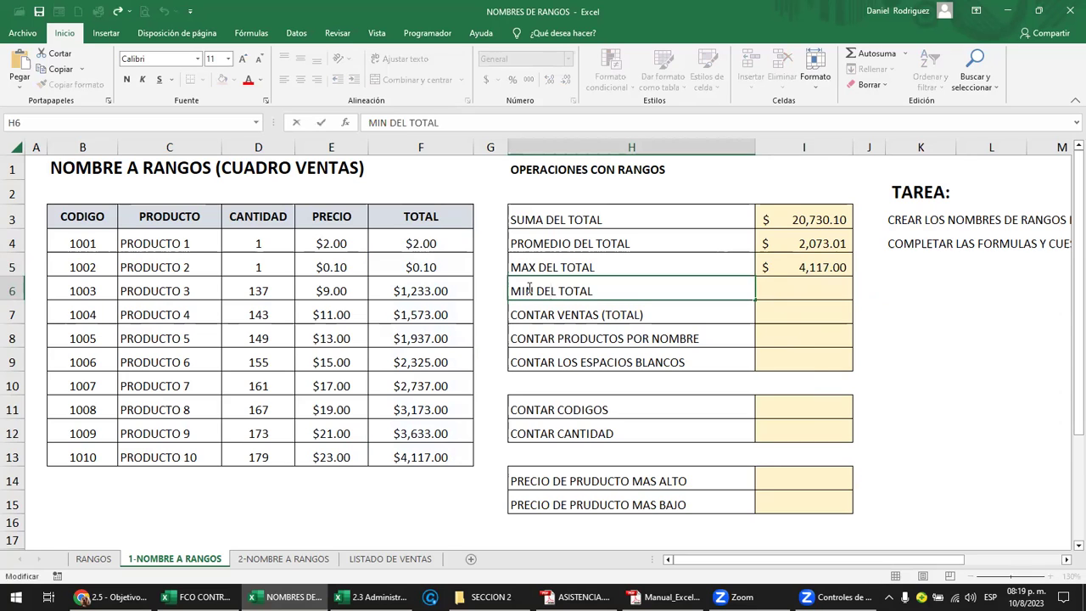
{"action": "left_click_drag", "start_coordinate": [557, 291], "coordinate": [749, 287]}
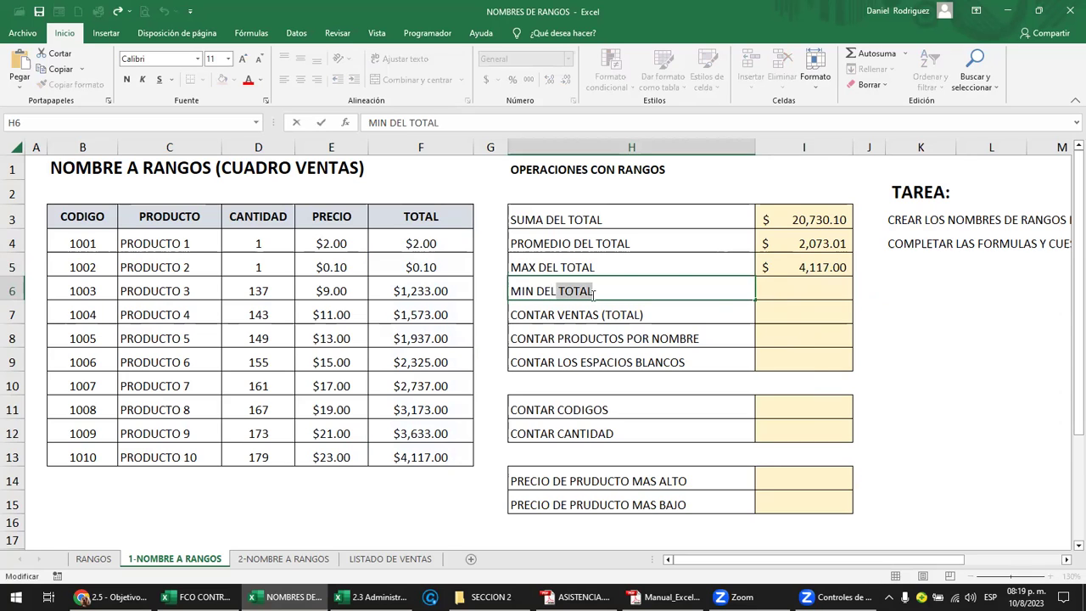
{"action": "left_click", "coordinate": [800, 293]}
{"action": "type", "text": "="}
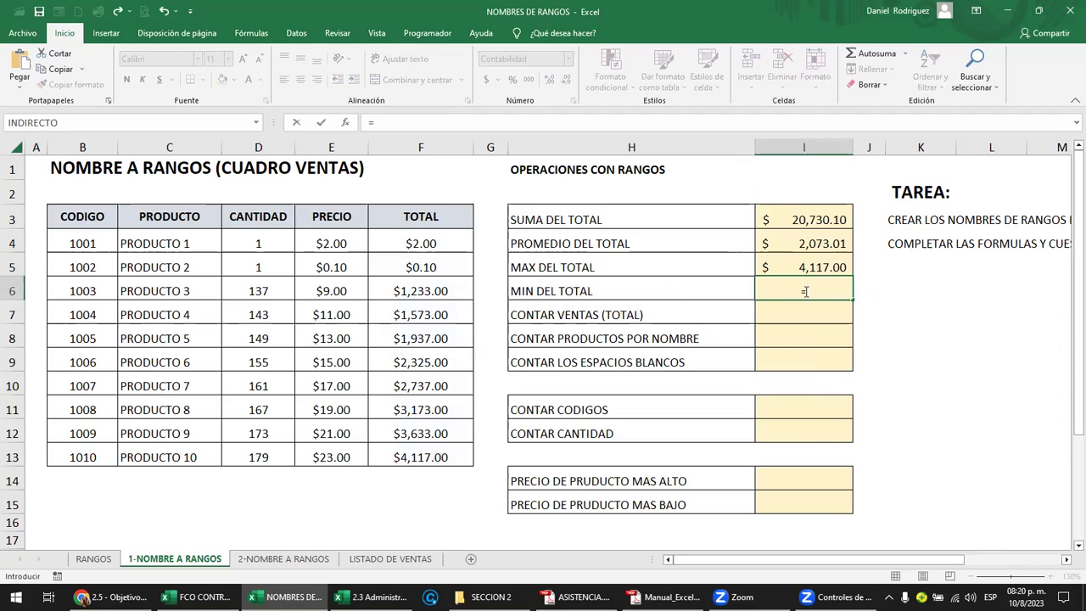
{"action": "type", "text": "MIN"}
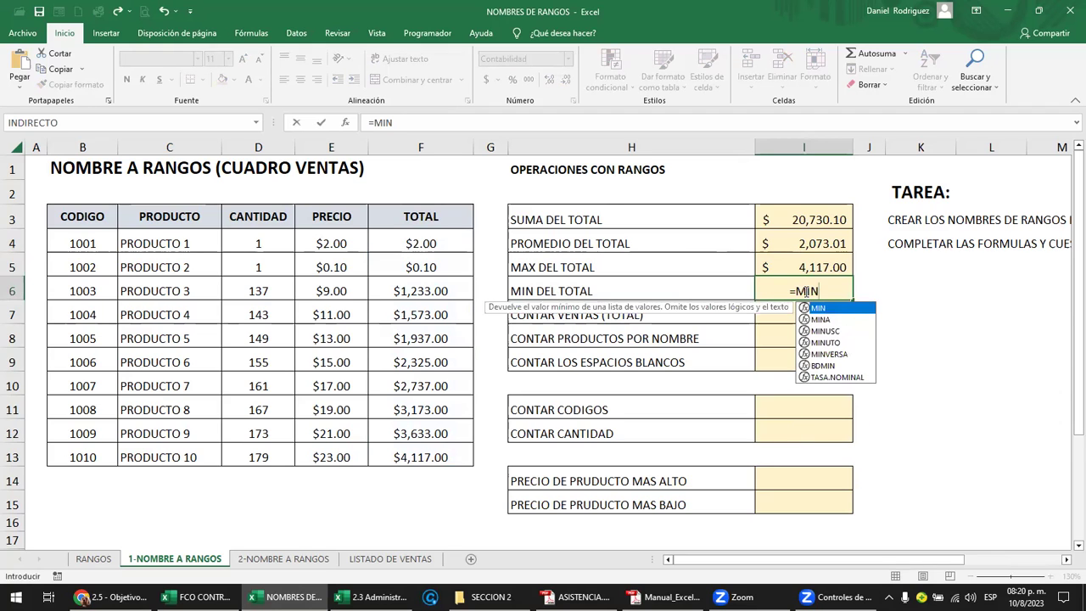
{"action": "type", "text": "("}
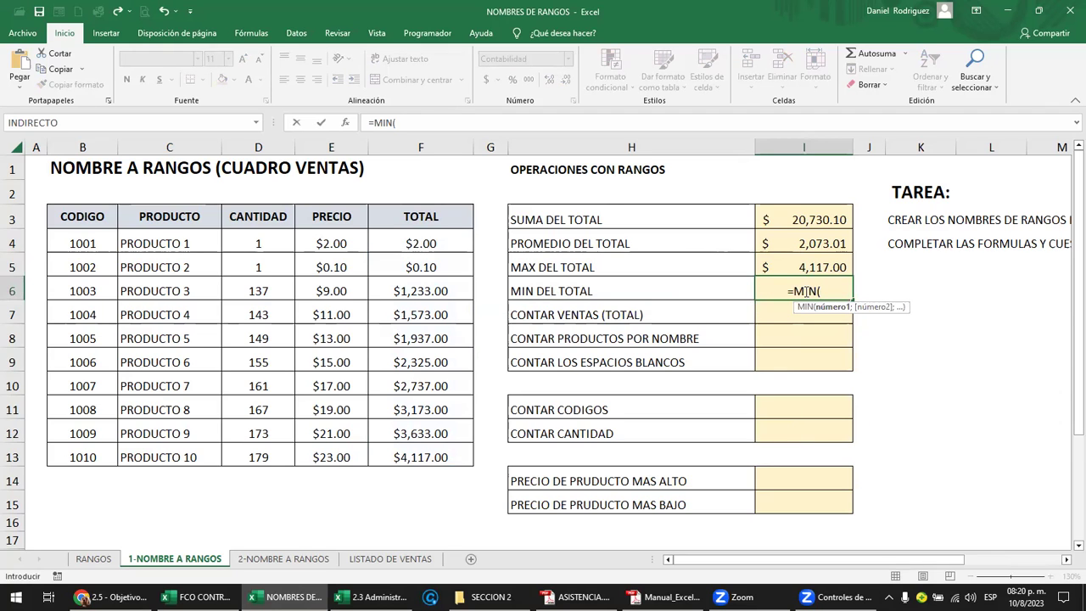
{"action": "type", "text": "T"}
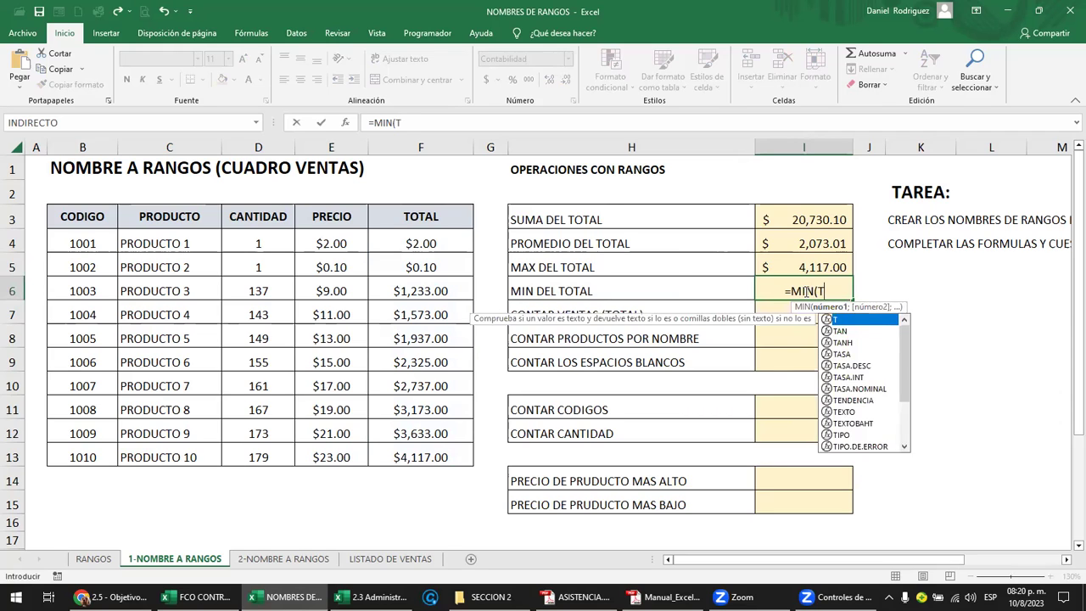
{"action": "type", "text": "O"}
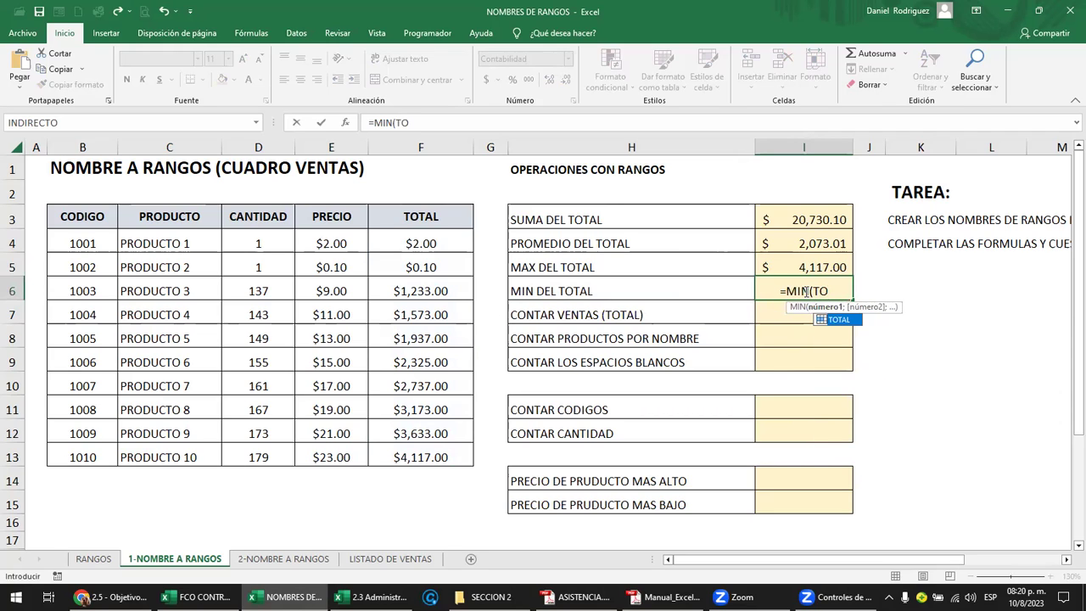
{"action": "double_click", "coordinate": [836, 320]}
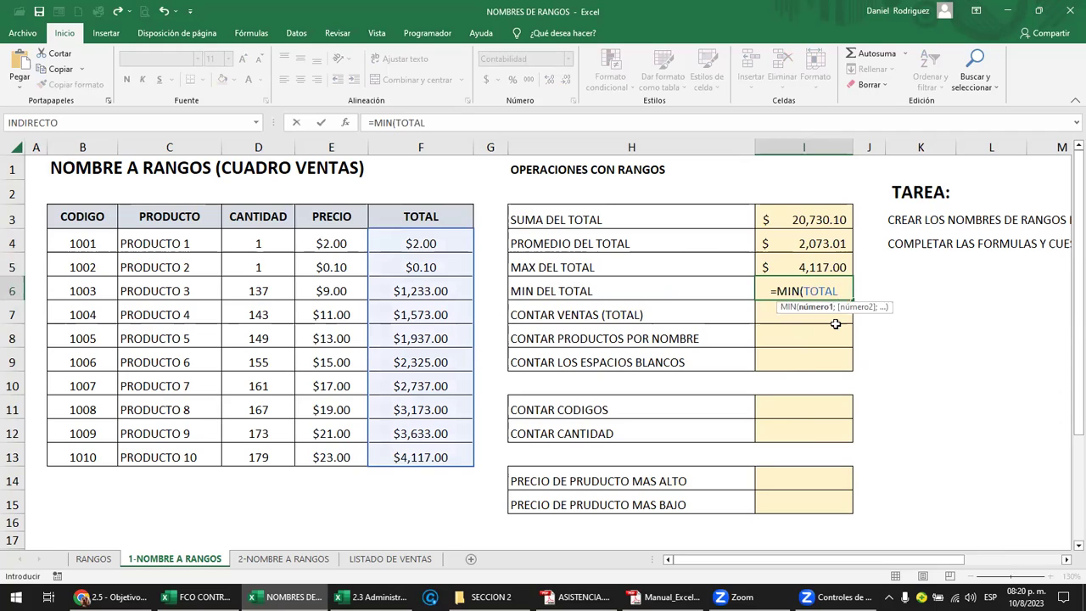
{"action": "type", "text": ")"}
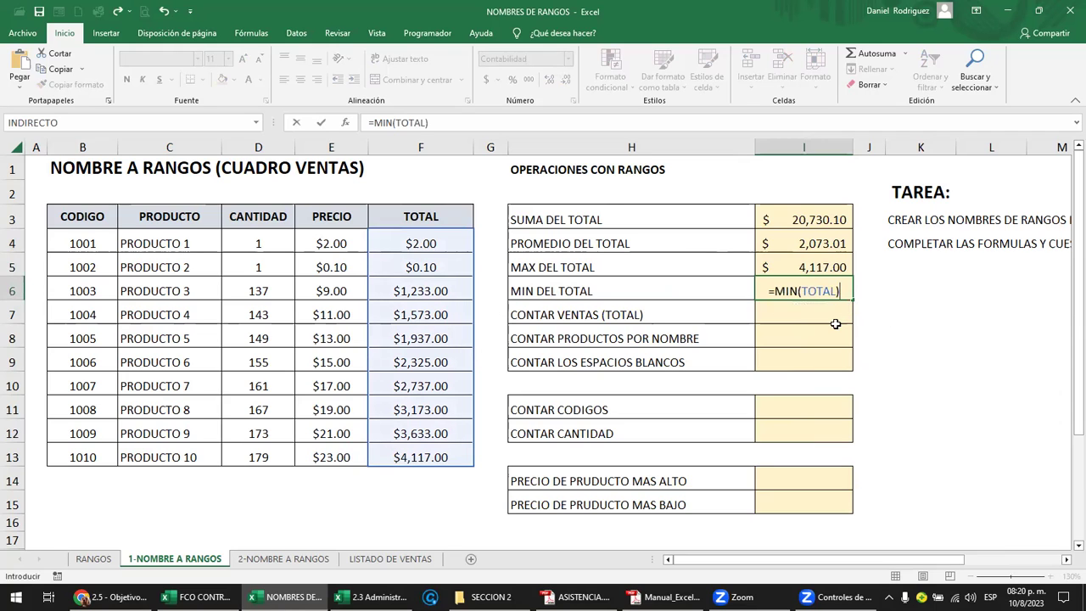
{"action": "key", "text": "Return"}
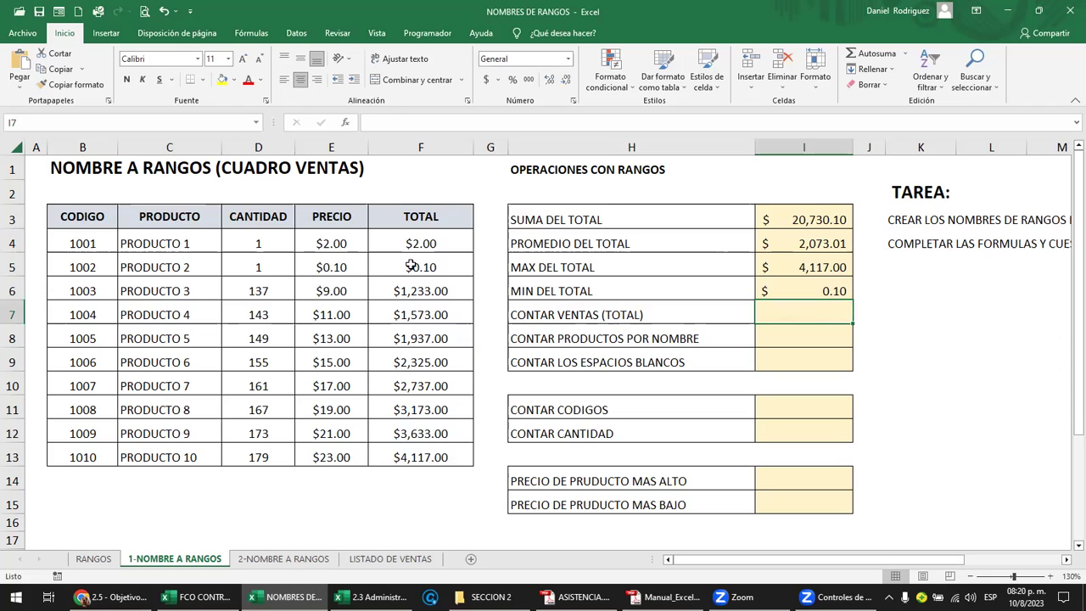
{"action": "mouse_move", "coordinate": [418, 238]}
{"action": "left_mouse_down"}
{"action": "mouse_move", "coordinate": [431, 313]}
{"action": "mouse_move", "coordinate": [420, 452]}
{"action": "left_mouse_up"}
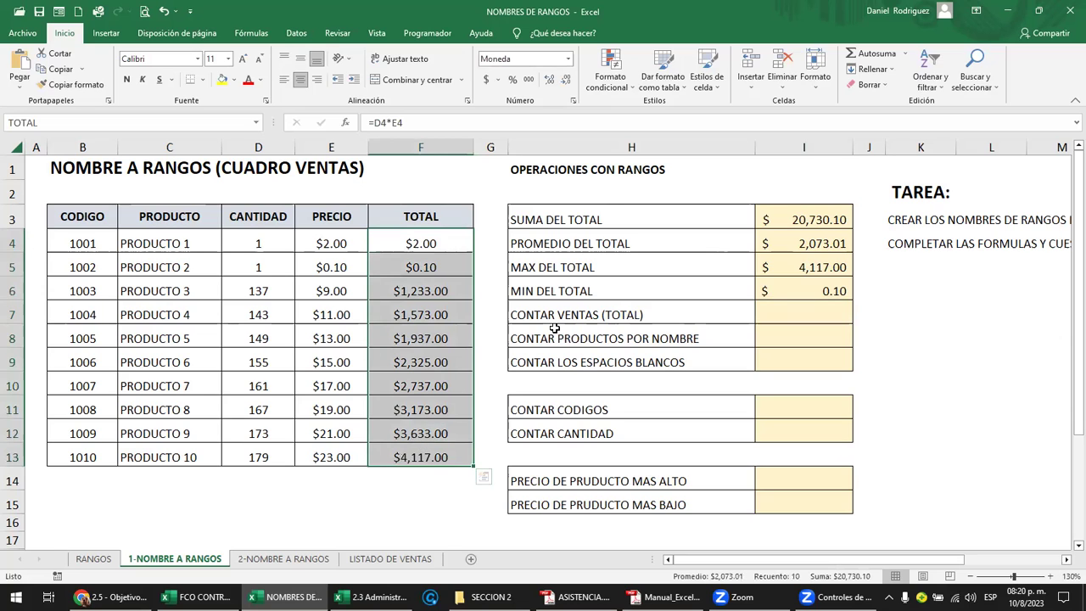
{"action": "left_click_drag", "start_coordinate": [175, 244], "coordinate": [184, 446]}
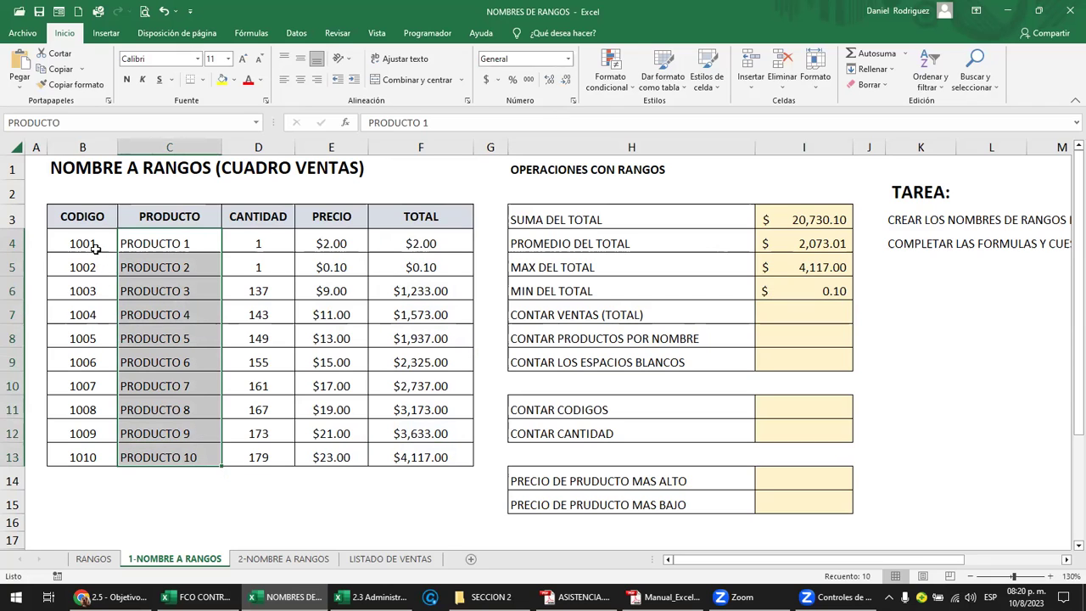
{"action": "left_click", "coordinate": [789, 315]}
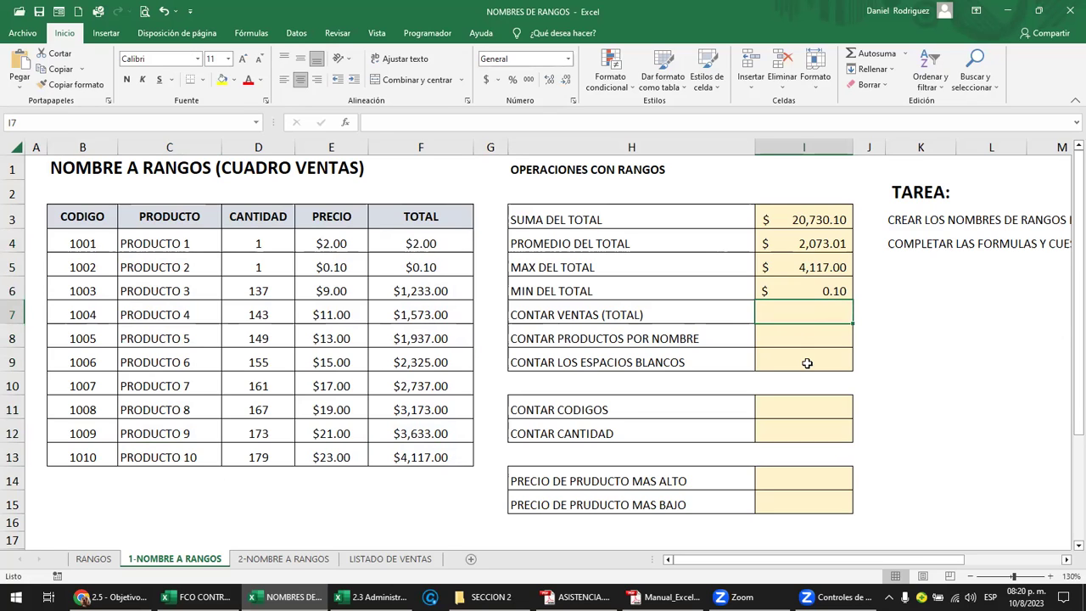
Step: Enter =CONTAR(TOTAL) in I7 to count 10 sales, then highlight F4:F13
{"action": "type", "text": "=CONTAR("}
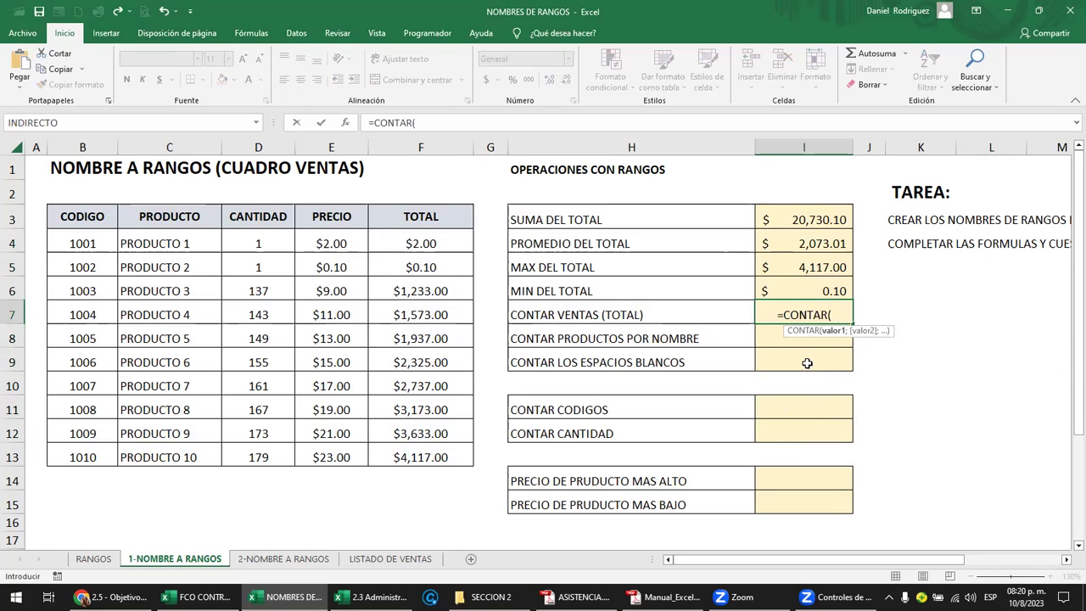
{"action": "type", "text": "TO"}
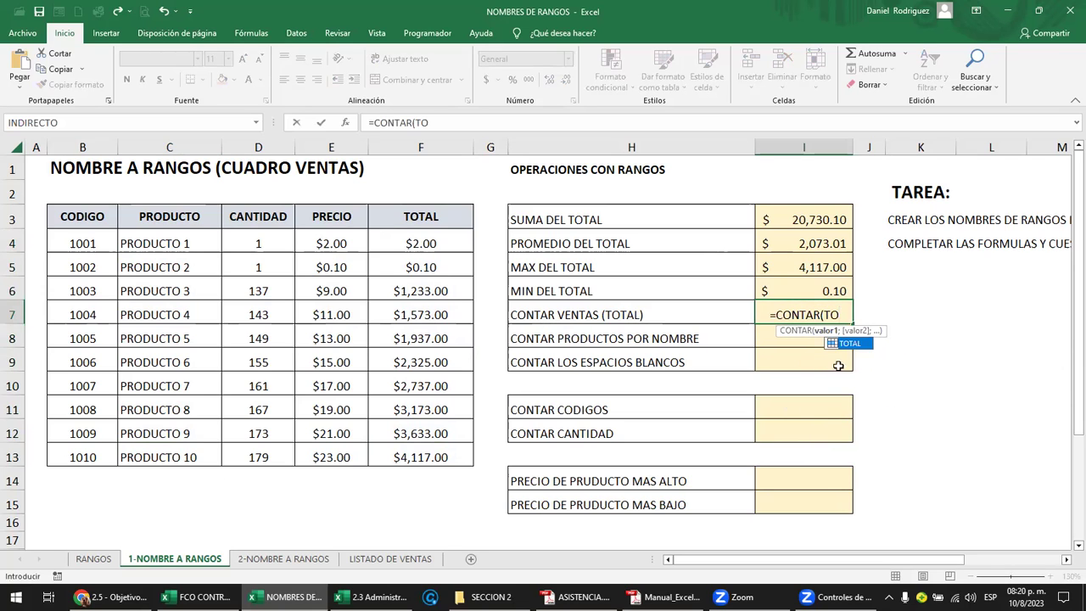
{"action": "type", "text": "TAL"}
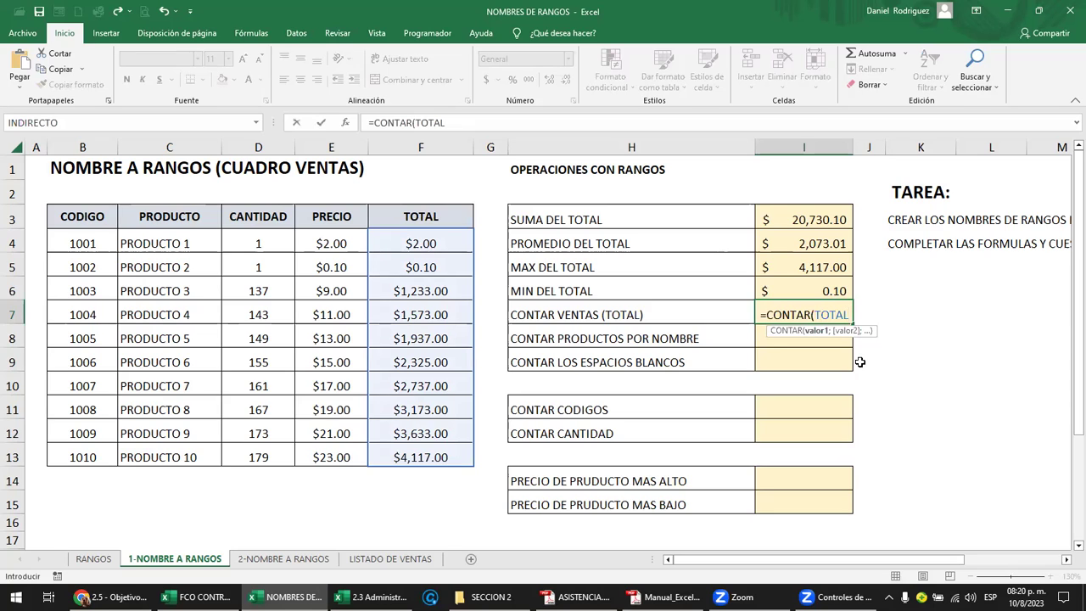
{"action": "type", "text": ")"}
{"action": "key", "text": "Return"}
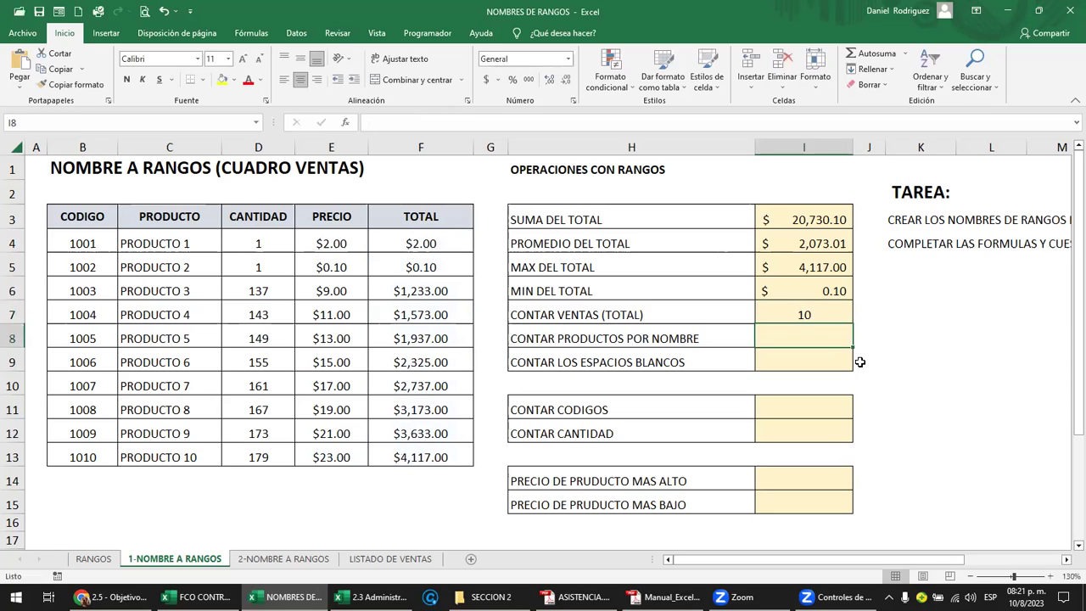
{"action": "left_click", "coordinate": [812, 315]}
{"action": "left_click_drag", "start_coordinate": [421, 243], "coordinate": [423, 453]}
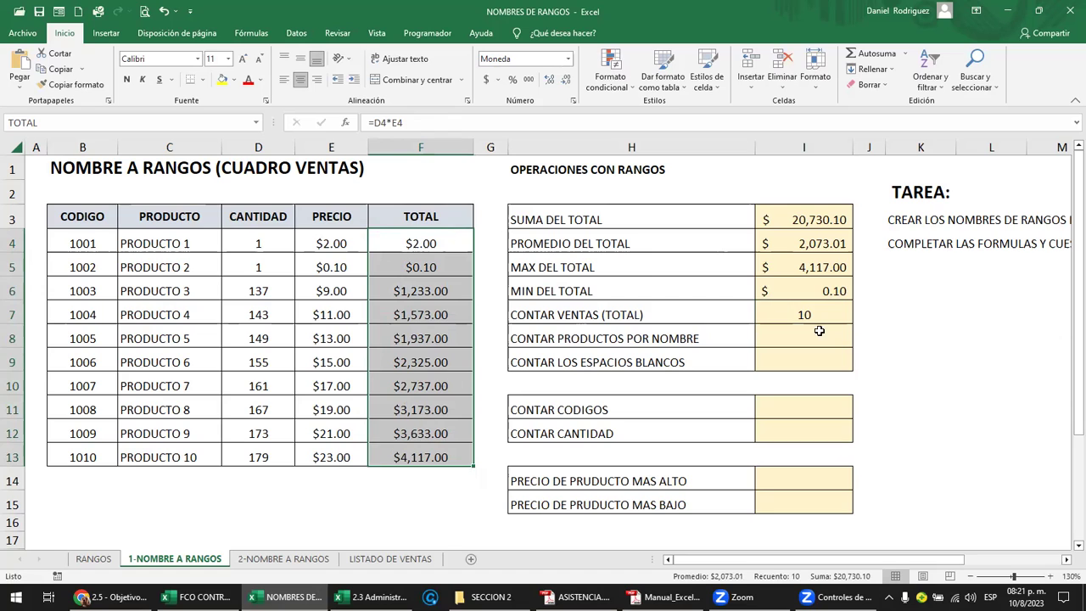
{"action": "left_click", "coordinate": [619, 315]}
{"action": "left_click", "coordinate": [780, 312]}
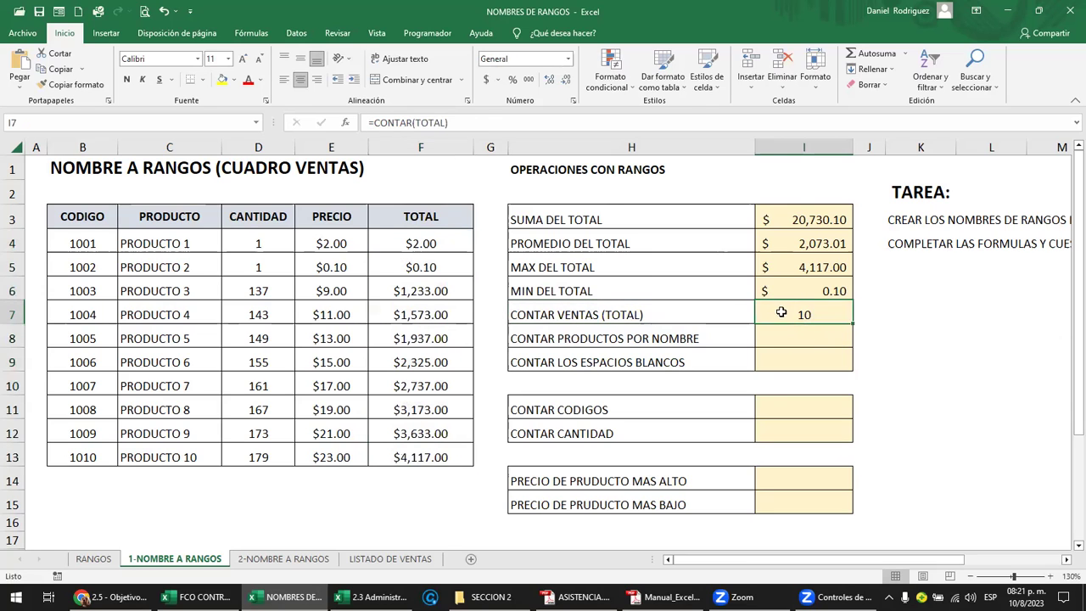
{"action": "left_click", "coordinate": [466, 286]}
{"action": "key", "text": "Delete"}
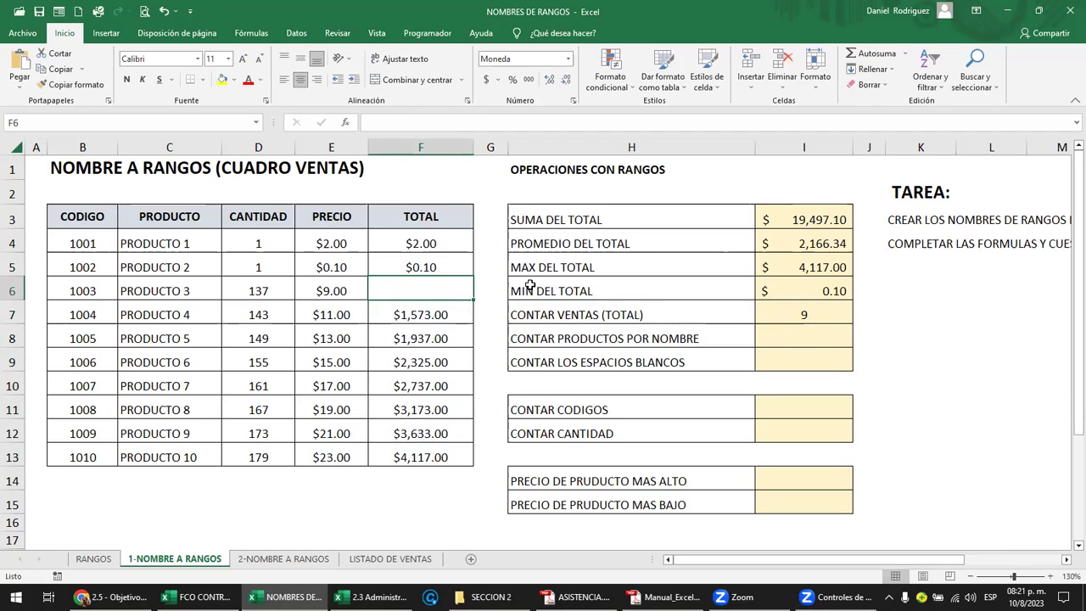
{"action": "key", "text": "ctrl+z"}
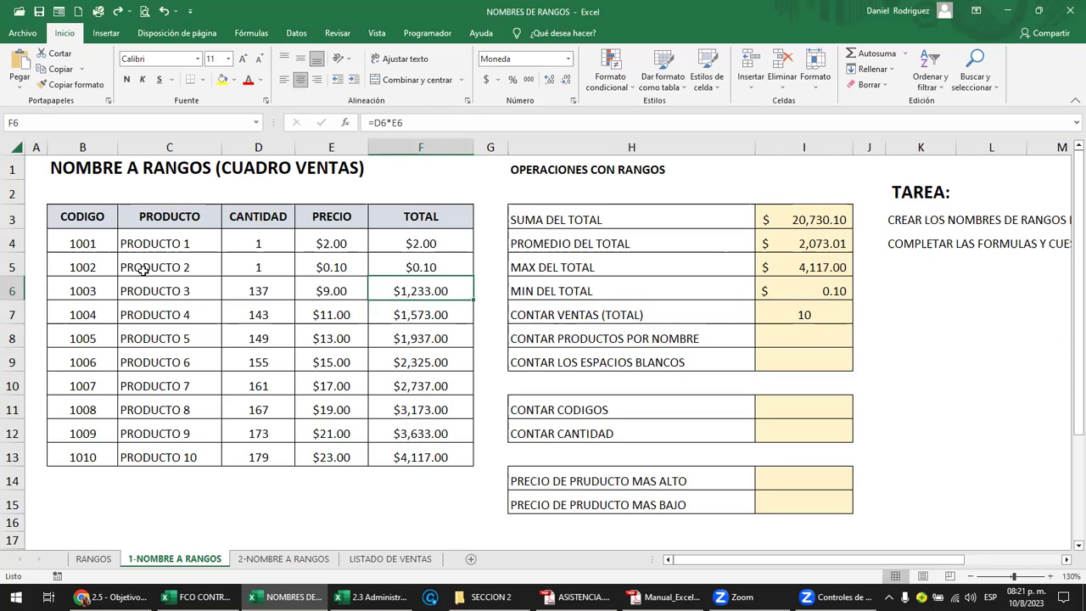
{"action": "left_click_drag", "start_coordinate": [159, 241], "coordinate": [154, 456]}
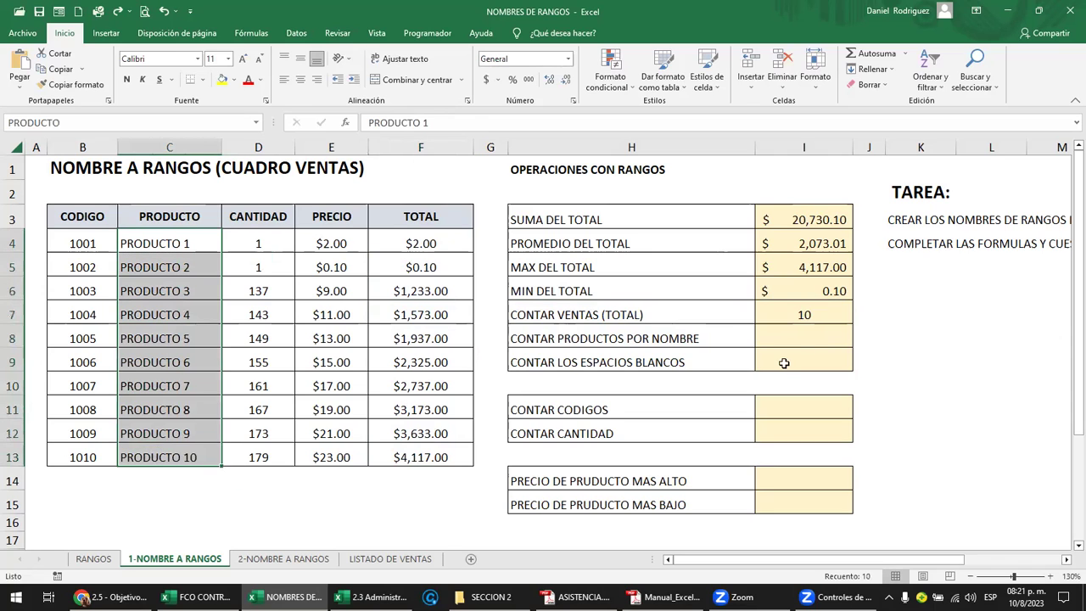
{"action": "left_click", "coordinate": [839, 342]}
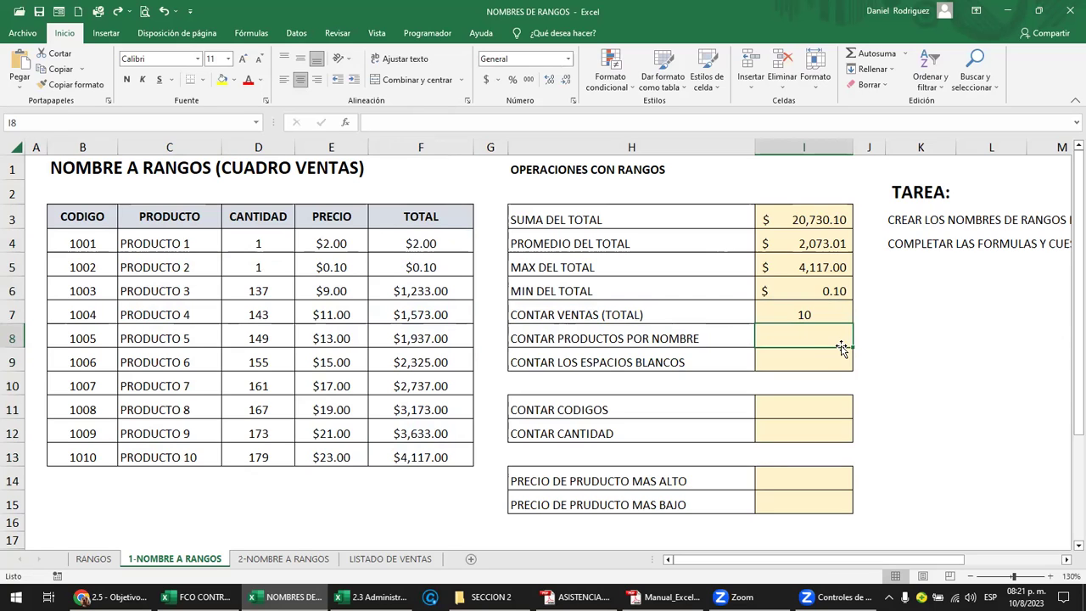
Step: Type =CONTARA(PRO in I8 to bring up the PRODUCTO range name
{"action": "type", "text": "="}
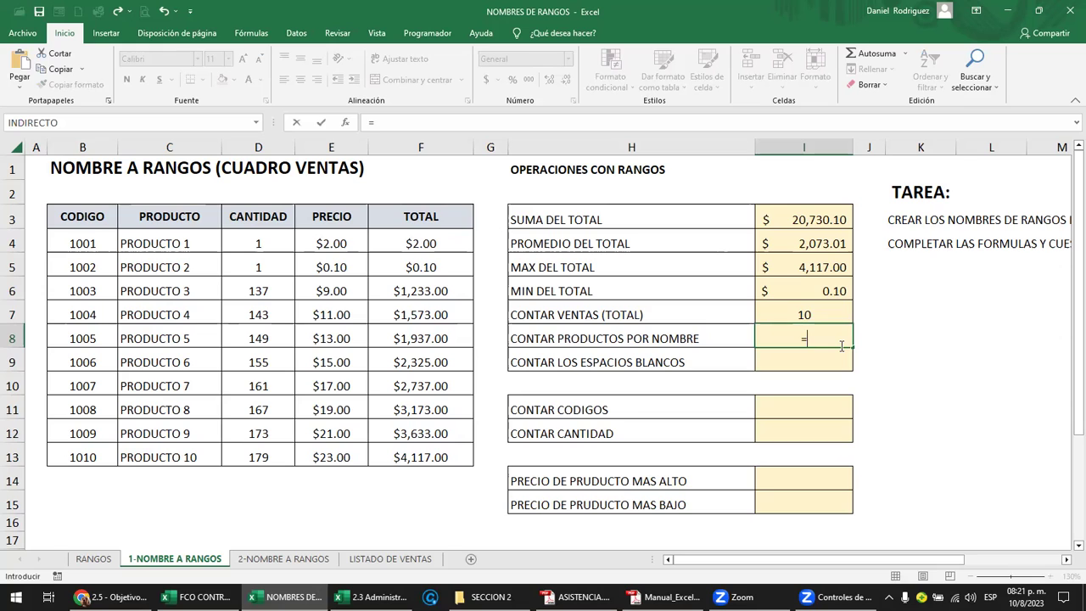
{"action": "type", "text": "CONTARA"}
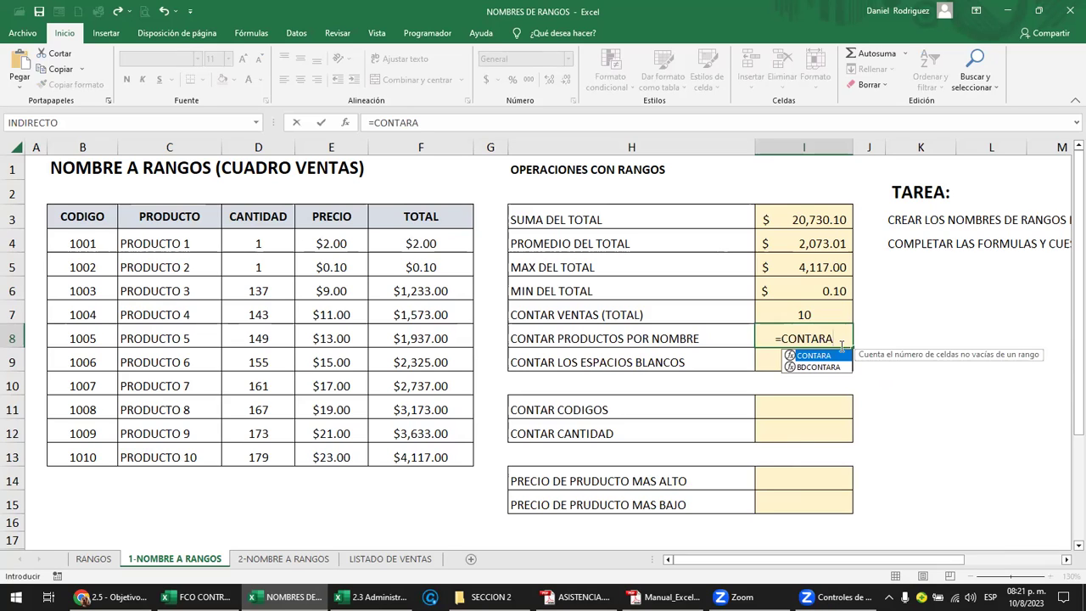
{"action": "type", "text": "("}
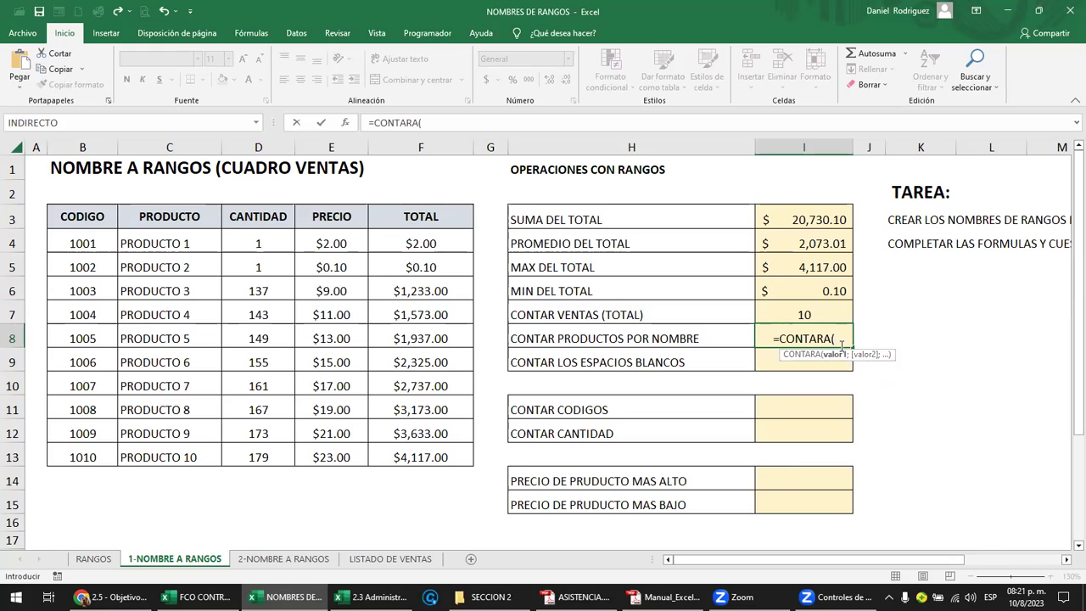
{"action": "type", "text": "PR"}
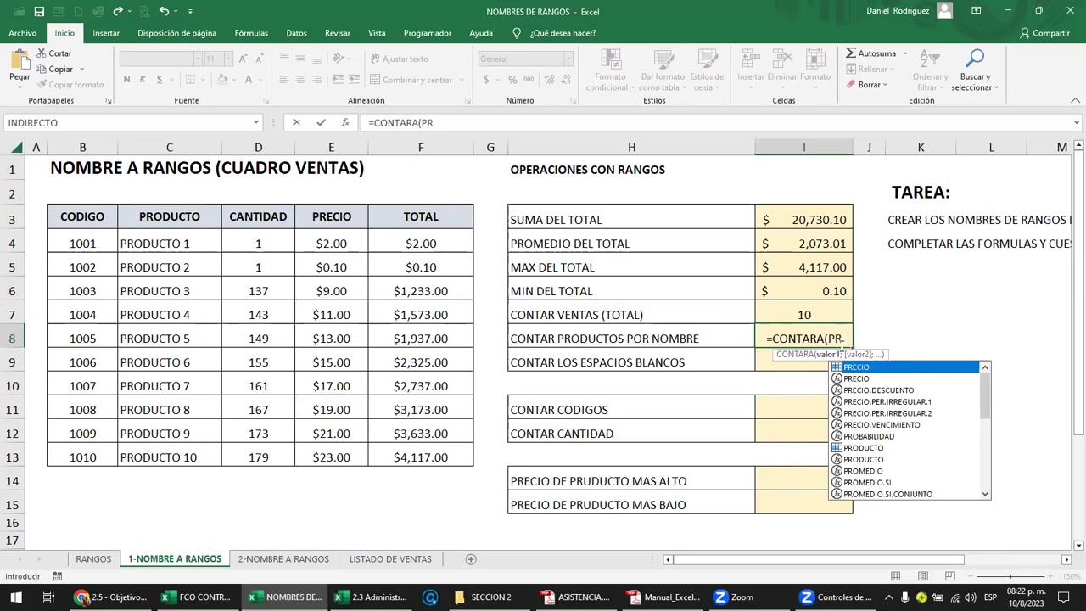
{"action": "type", "text": "O"}
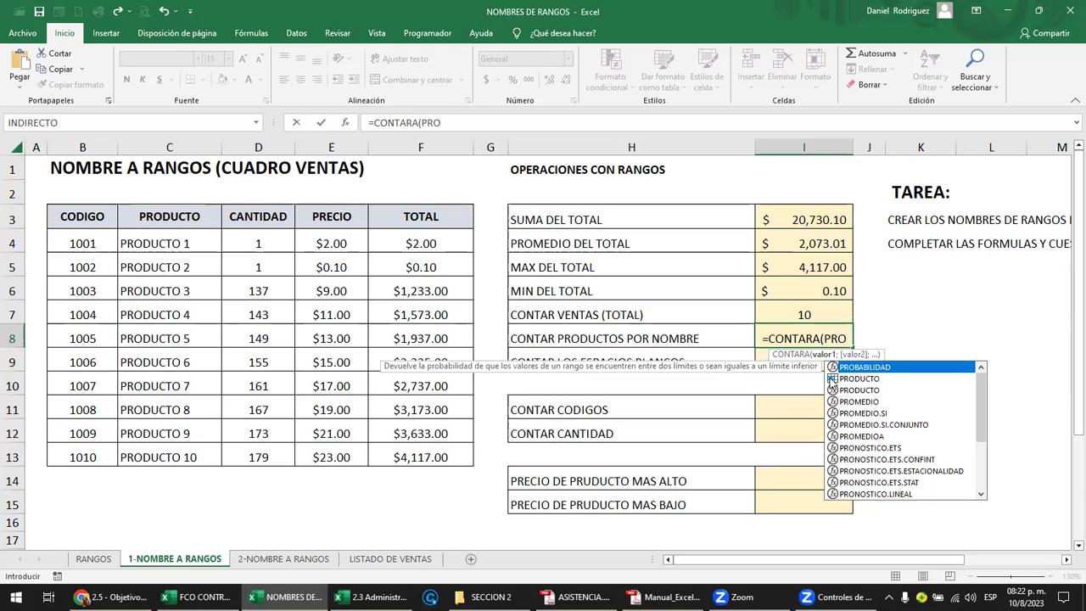
Step: Complete =CONTARA(PRODUCTO) in I8 so the product name count shows 10
{"action": "left_click", "coordinate": [858, 378]}
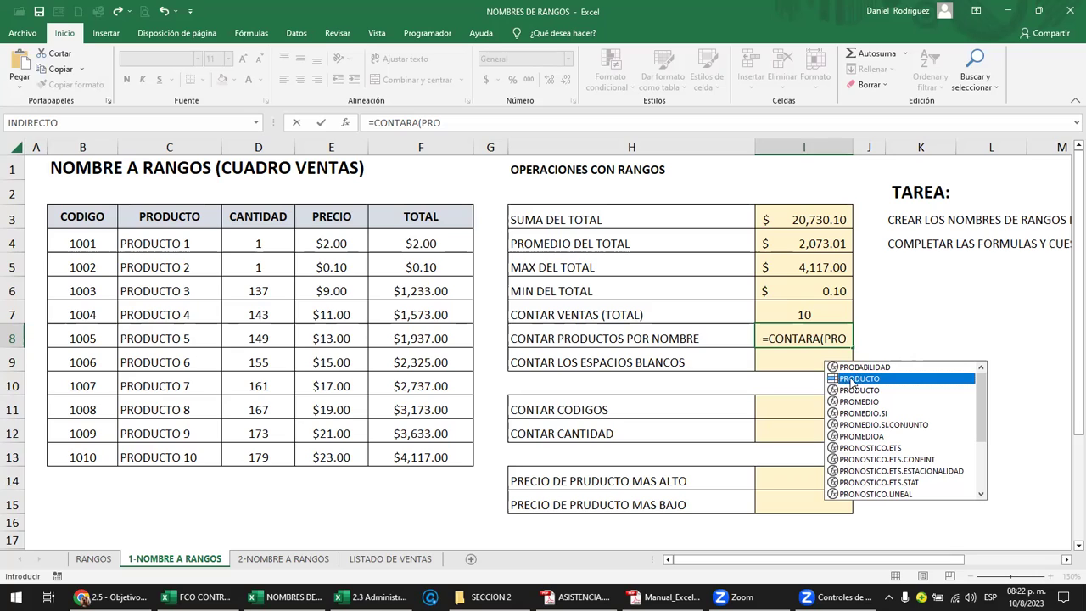
{"action": "double_click", "coordinate": [850, 378]}
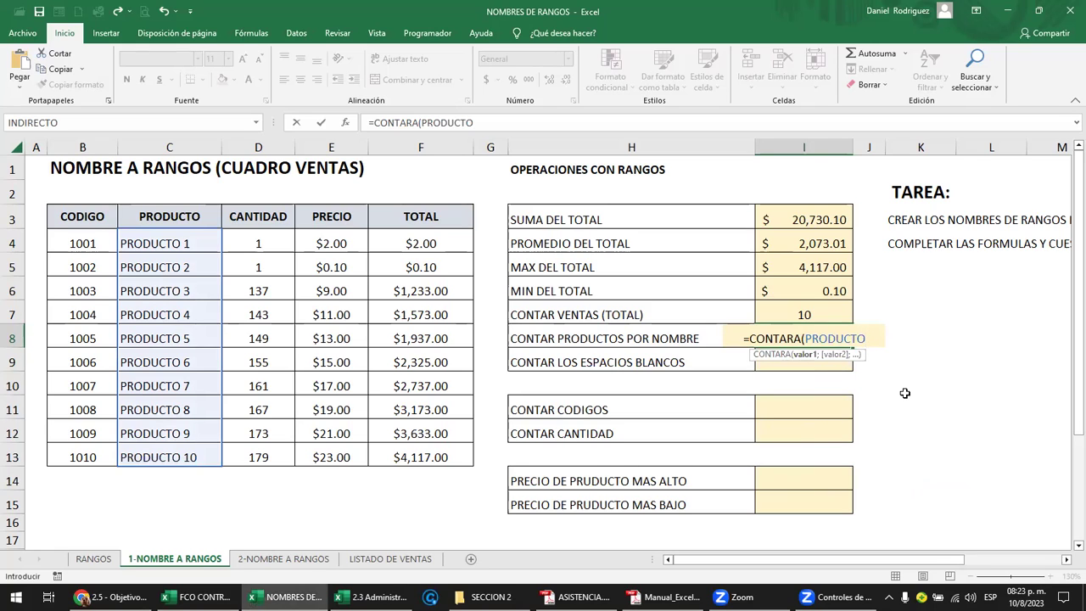
{"action": "key", "text": "Return"}
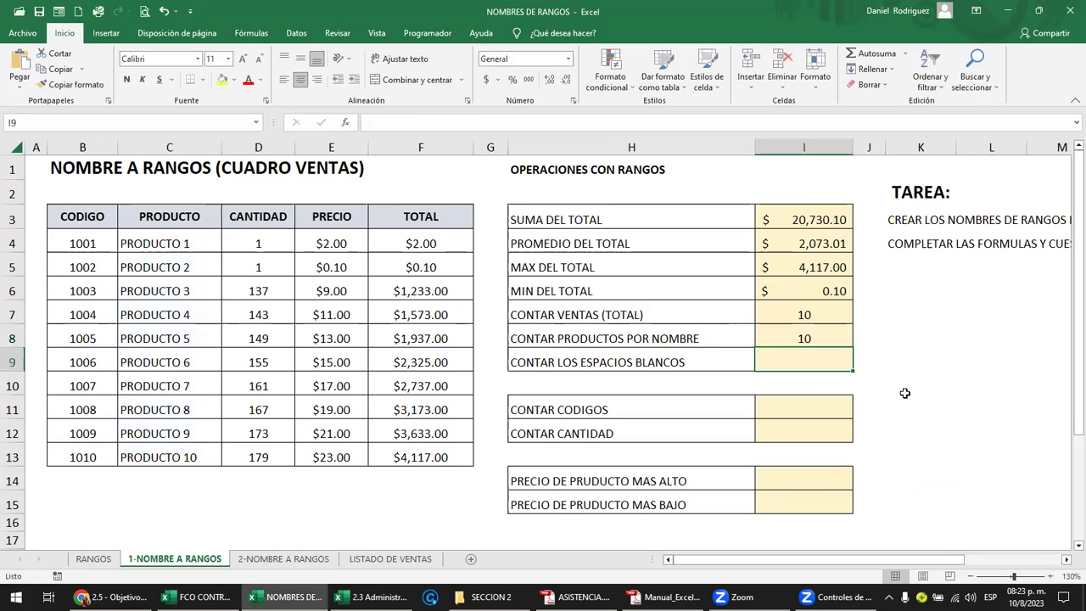
Step: Enter =CONTAR.BLANCO(PRODUCTO) in I9 to count blank product cells, currently returning 0
{"action": "left_click", "coordinate": [812, 338]}
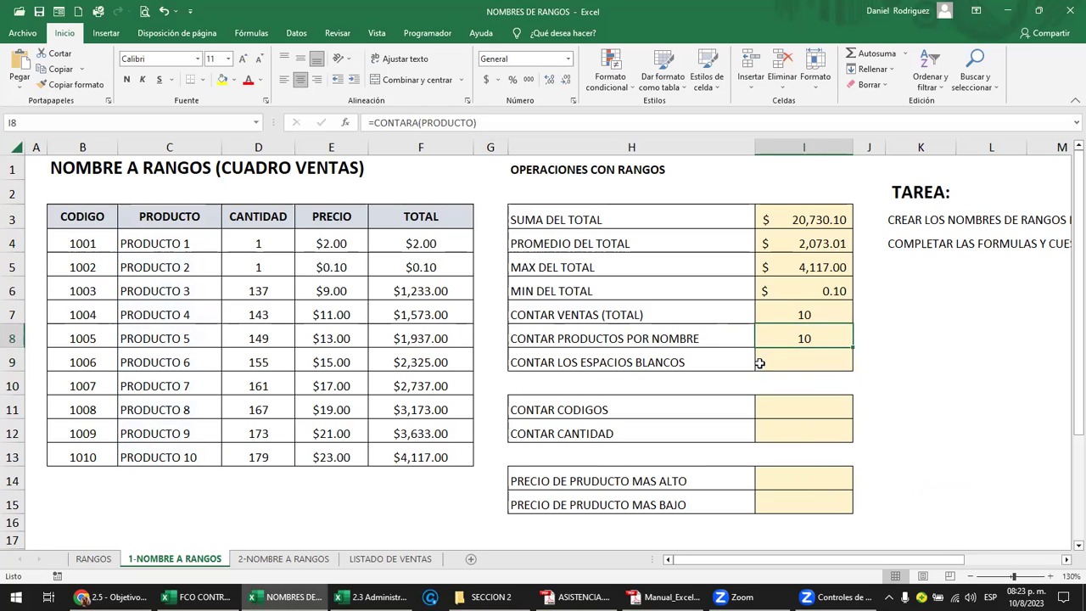
{"action": "left_click", "coordinate": [789, 364]}
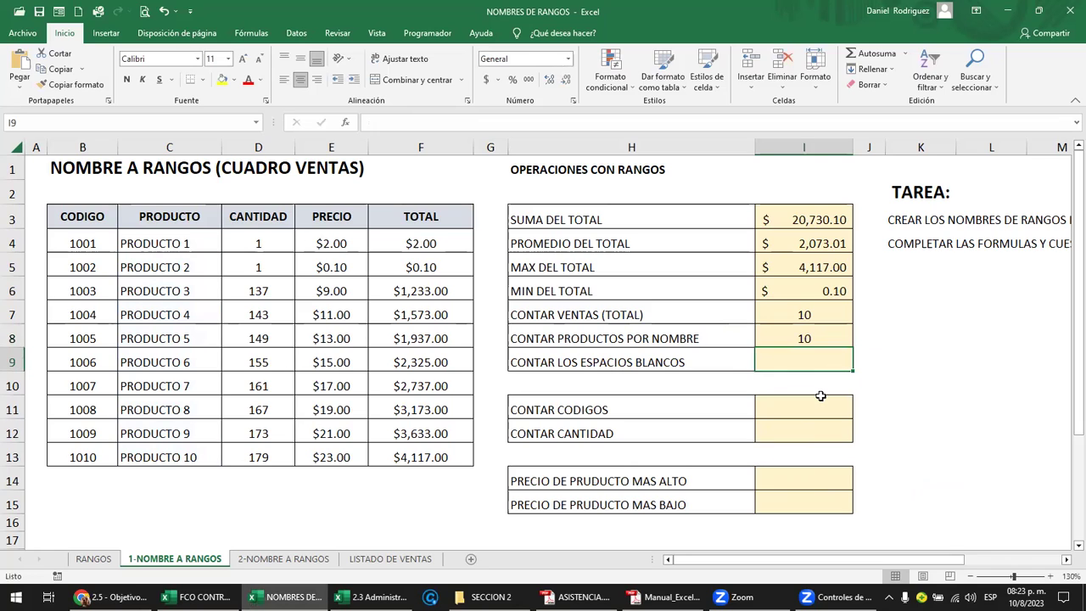
{"action": "type", "text": "="}
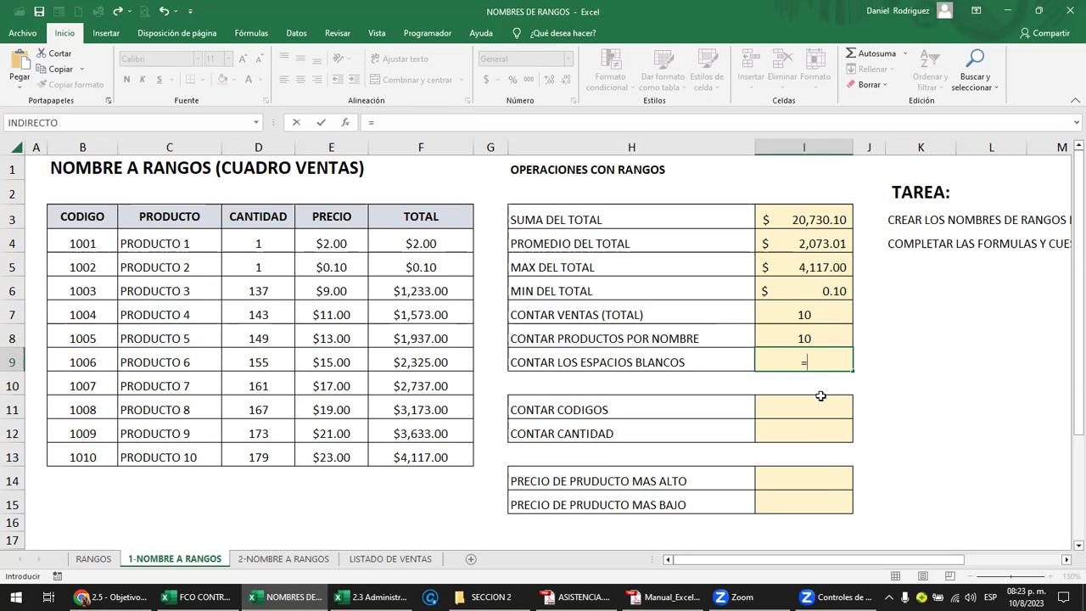
{"action": "type", "text": "CONTAR"}
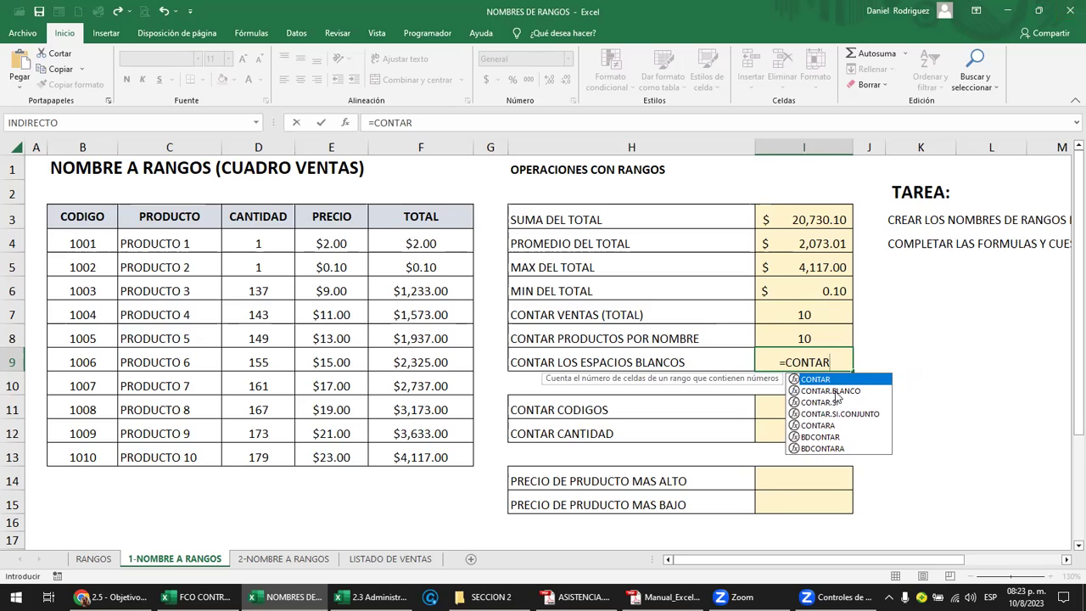
{"action": "left_click", "coordinate": [835, 392]}
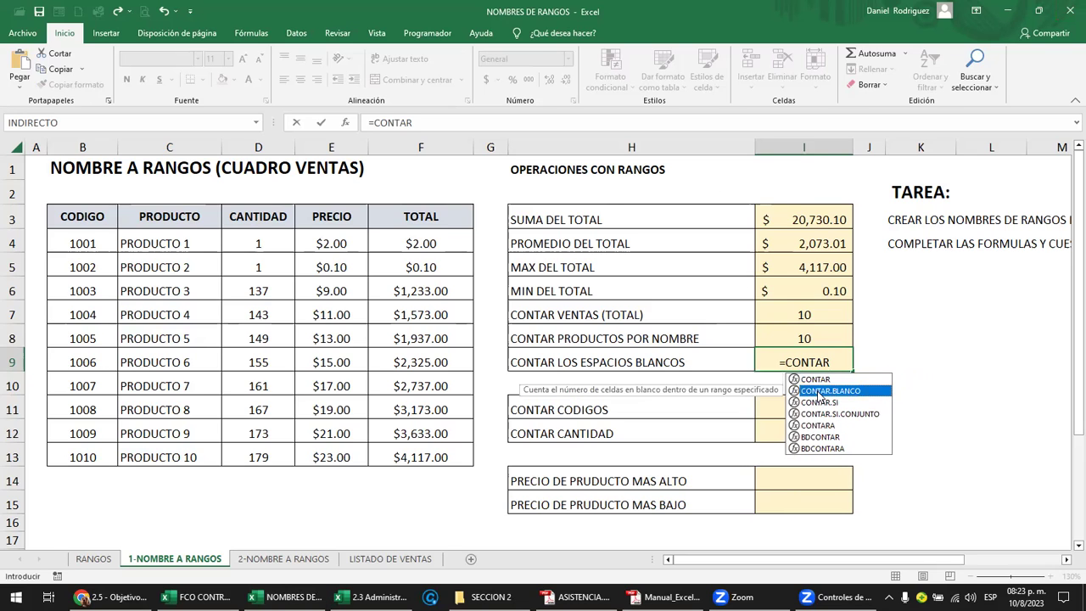
{"action": "double_click", "coordinate": [817, 391]}
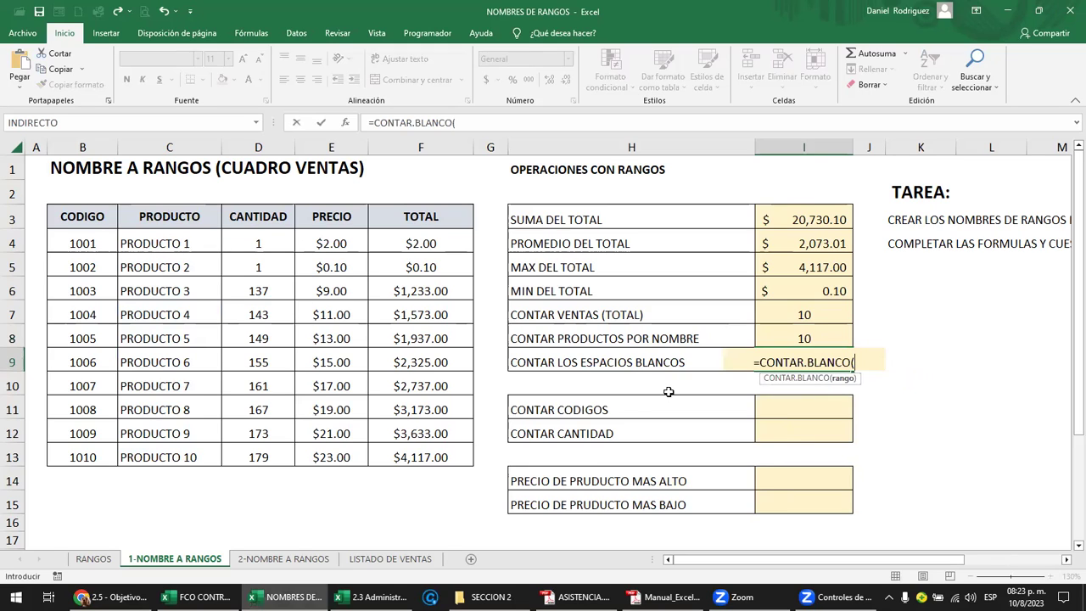
{"action": "type", "text": "PRO"}
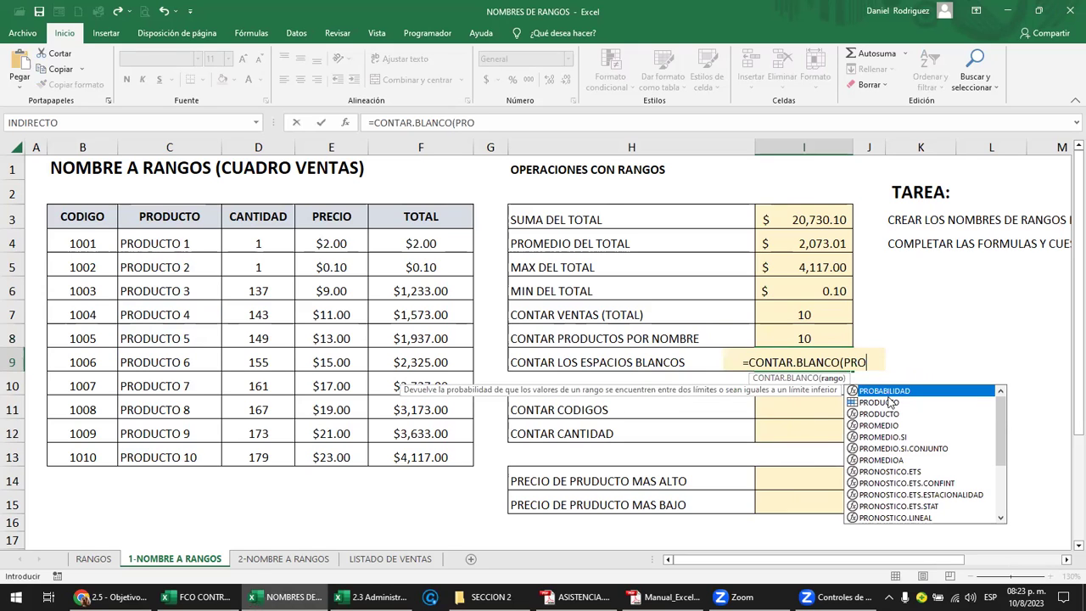
{"action": "left_click", "coordinate": [889, 402]}
{"action": "double_click", "coordinate": [889, 403]}
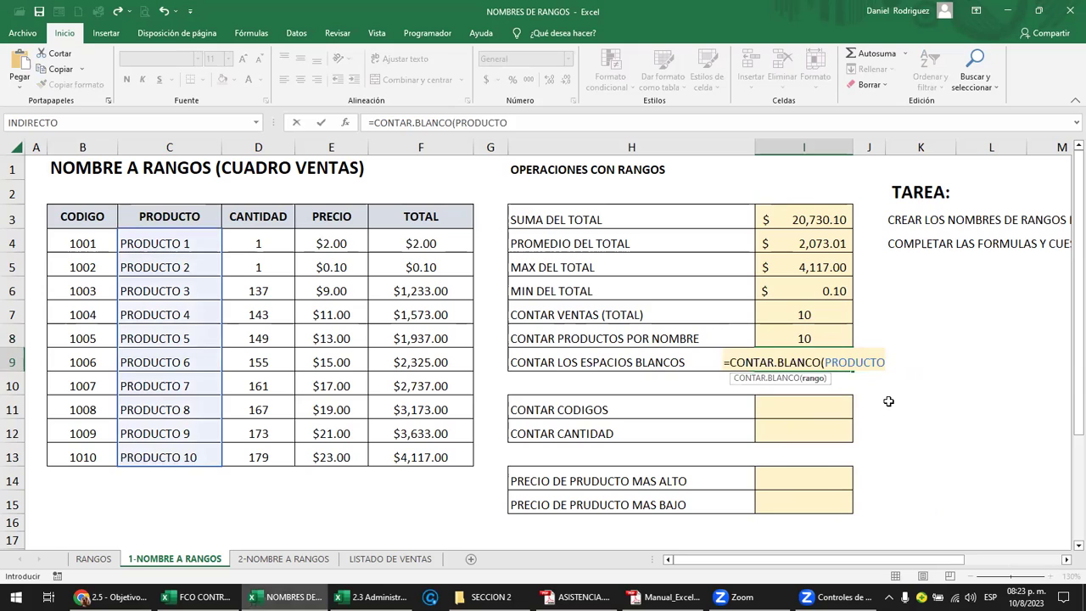
{"action": "key", "text": "Return"}
{"action": "left_click", "coordinate": [803, 363]}
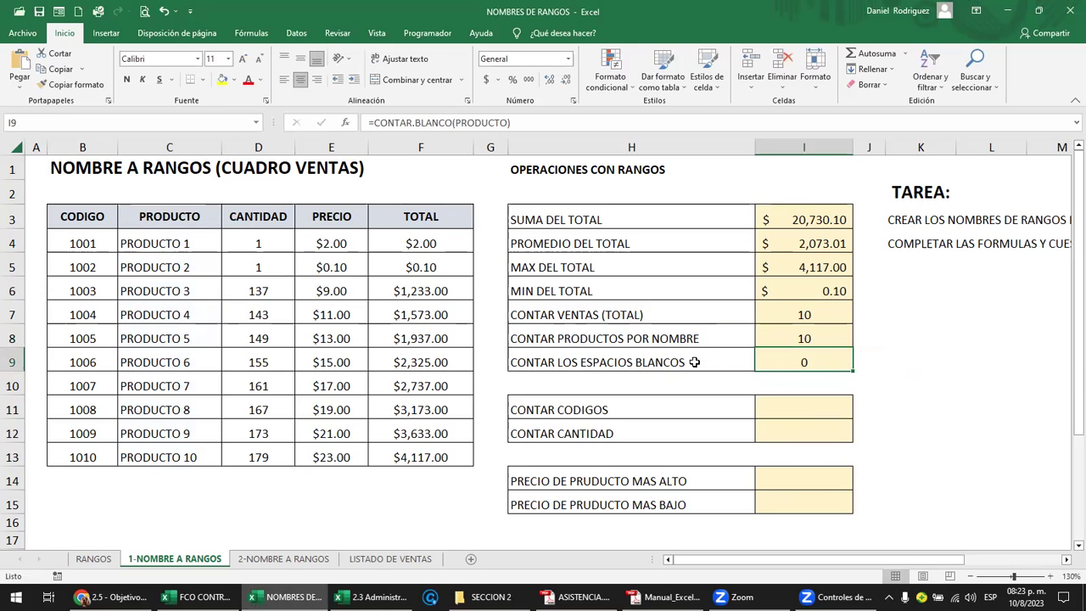
Step: Clear PRODUCTO 5 from cell C8, leaving a blank in the product list
{"action": "left_click_drag", "start_coordinate": [157, 243], "coordinate": [161, 451]}
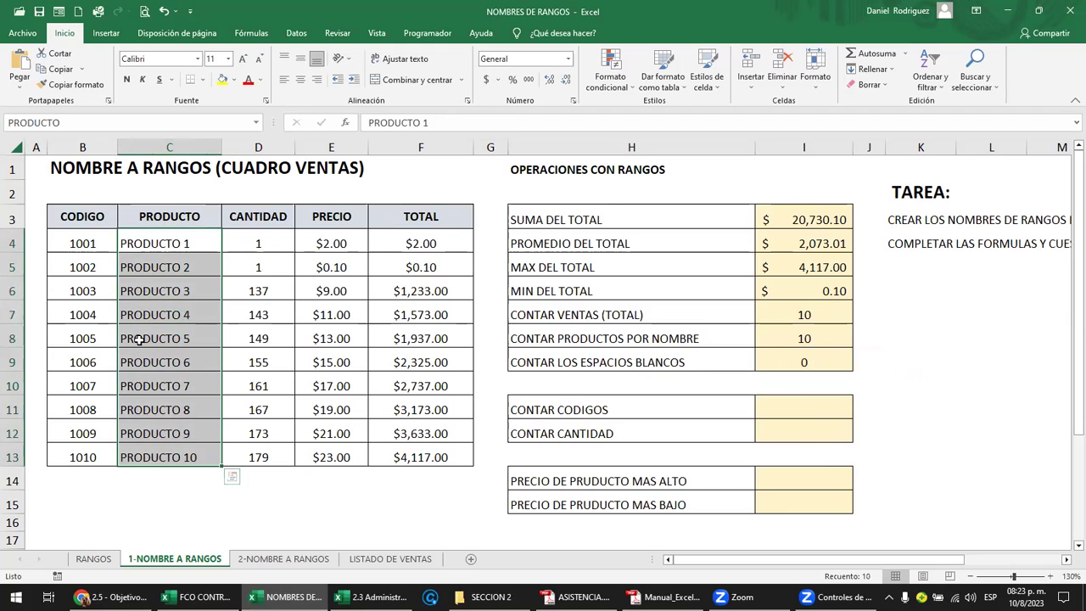
{"action": "left_click", "coordinate": [142, 339]}
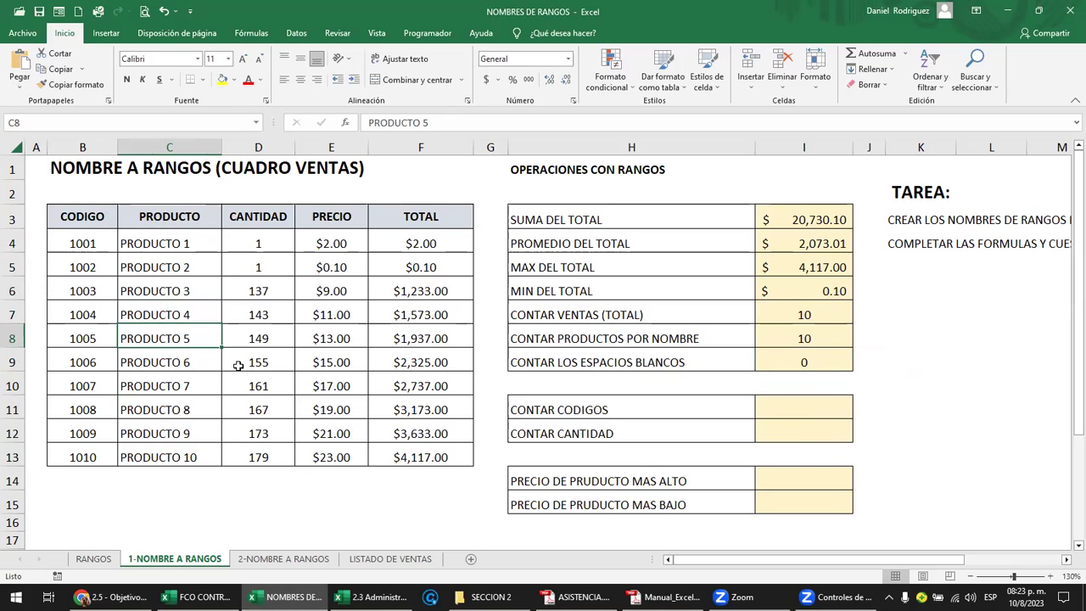
{"action": "key", "text": "Delete"}
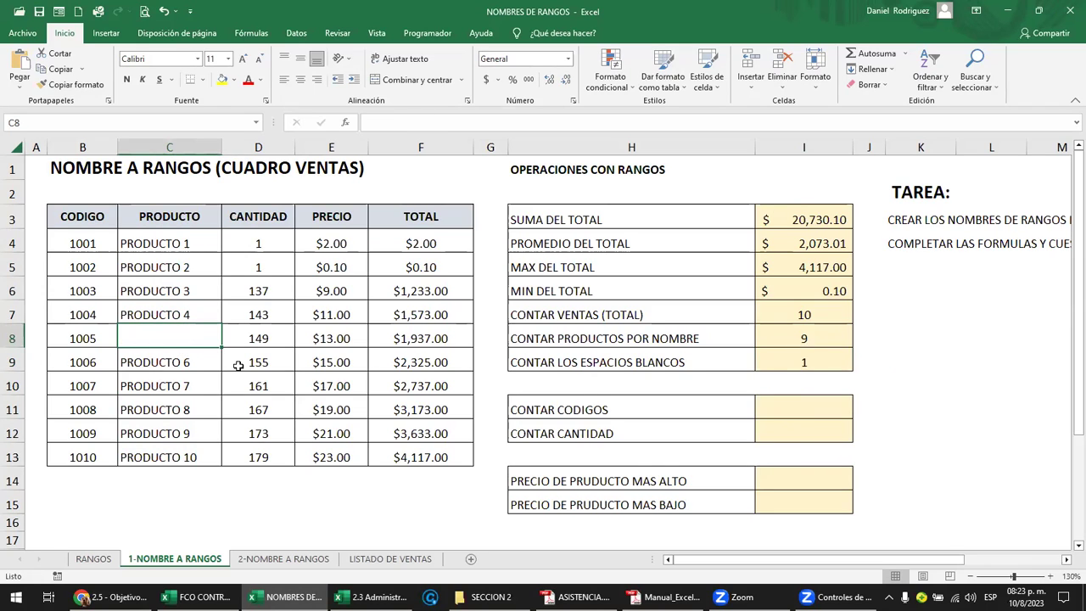
Step: Review the I8 and I9 count formulas, now showing 9 and 1, without changing them
{"action": "left_click", "coordinate": [791, 337]}
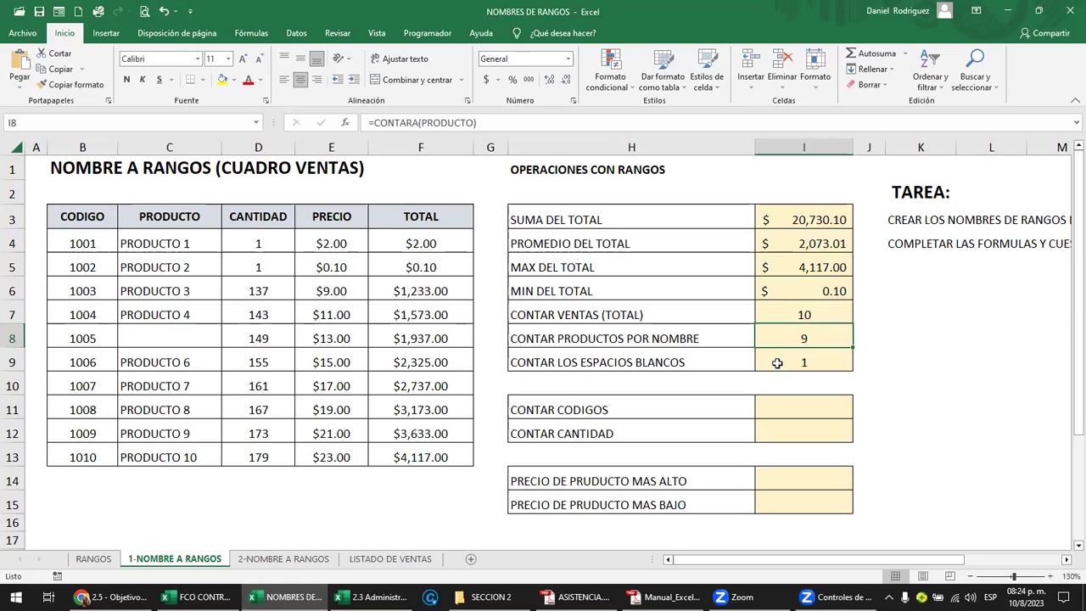
{"action": "left_click", "coordinate": [781, 363]}
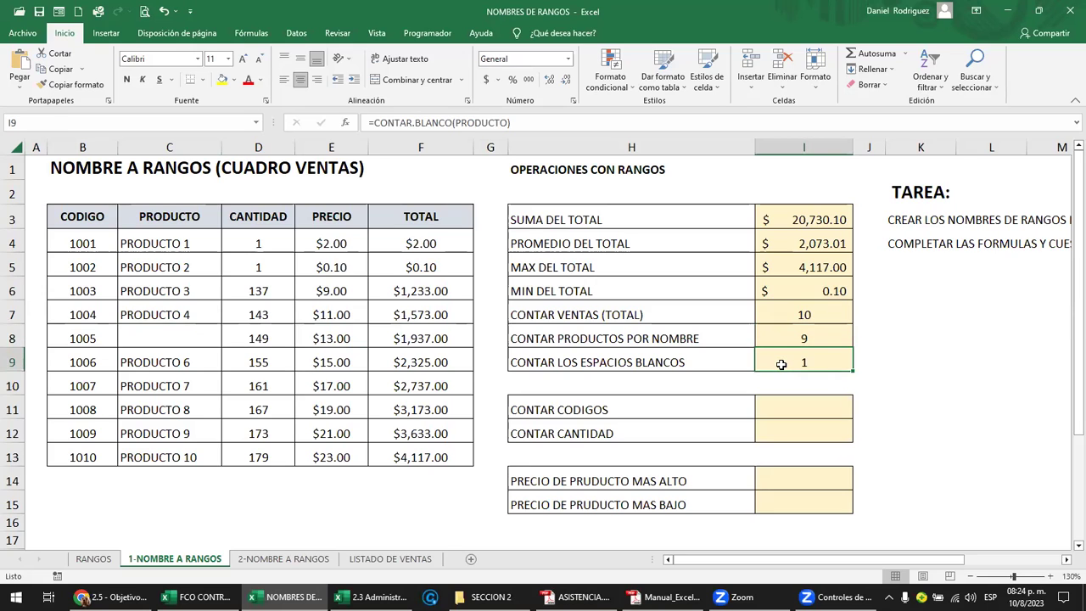
{"action": "double_click", "coordinate": [781, 364]}
{"action": "key", "text": "Escape"}
{"action": "double_click", "coordinate": [780, 362]}
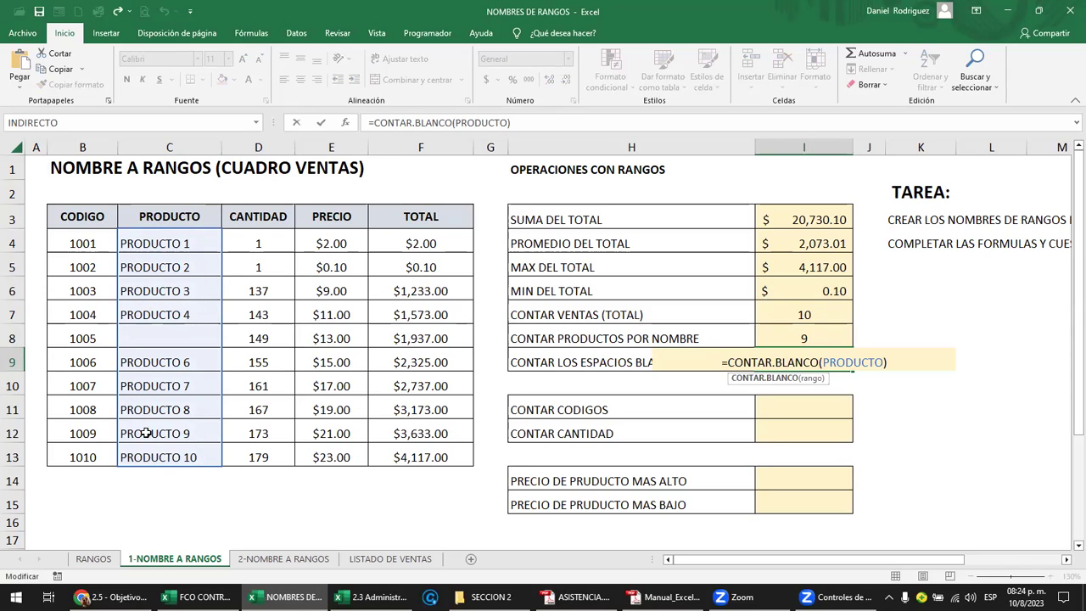
{"action": "key", "text": "Return"}
Step: Enter =CONTAR.BLANCO over the price cells E4:E13 in D15
{"action": "left_click", "coordinate": [357, 502]}
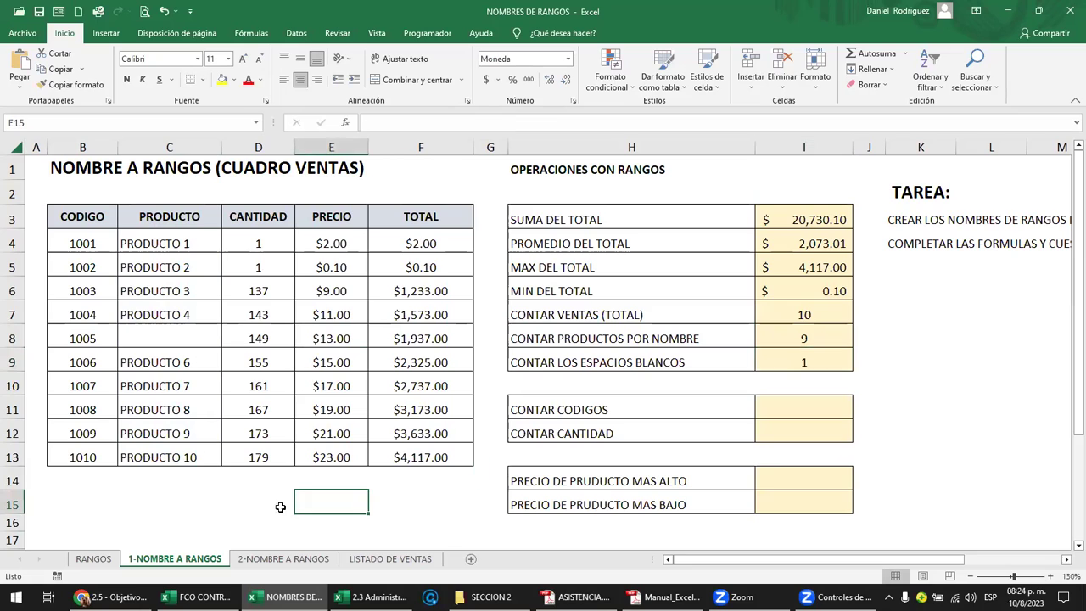
{"action": "left_click", "coordinate": [275, 508]}
{"action": "type", "text": "="}
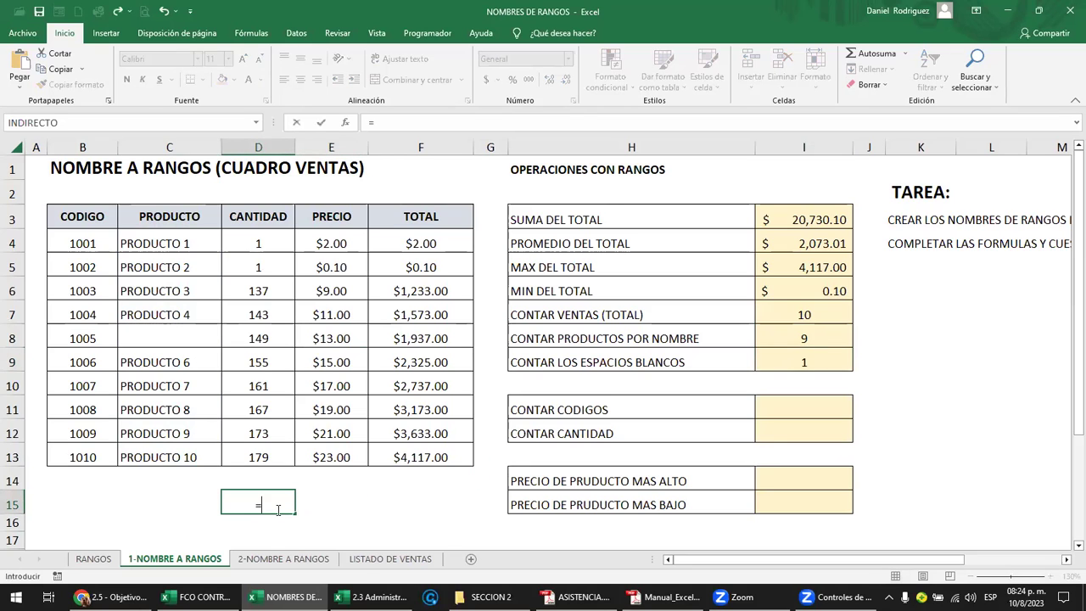
{"action": "type", "text": "CON"}
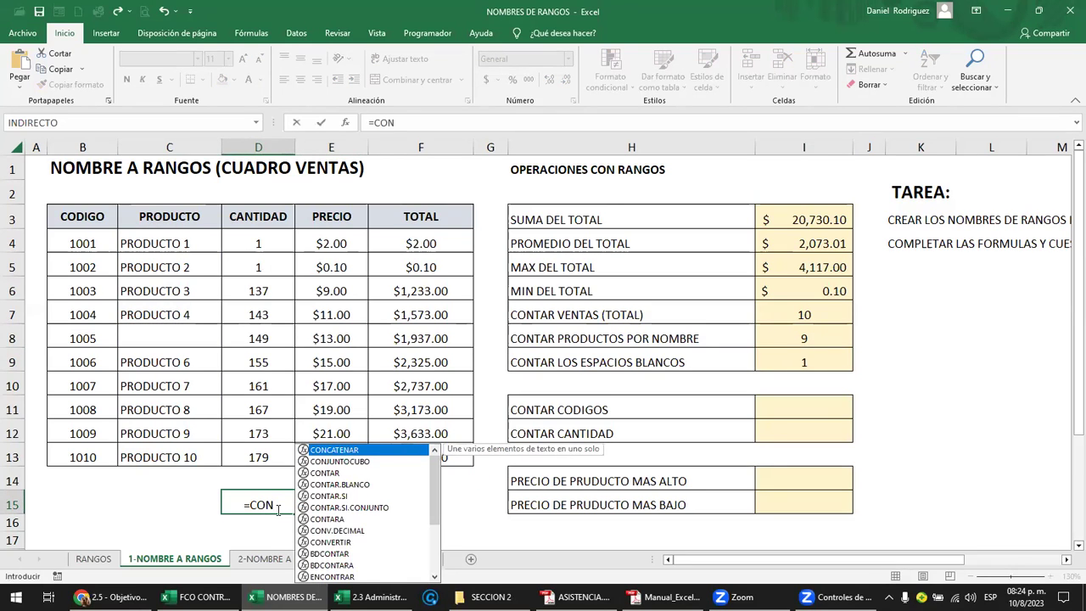
{"action": "type", "text": "NTA"}
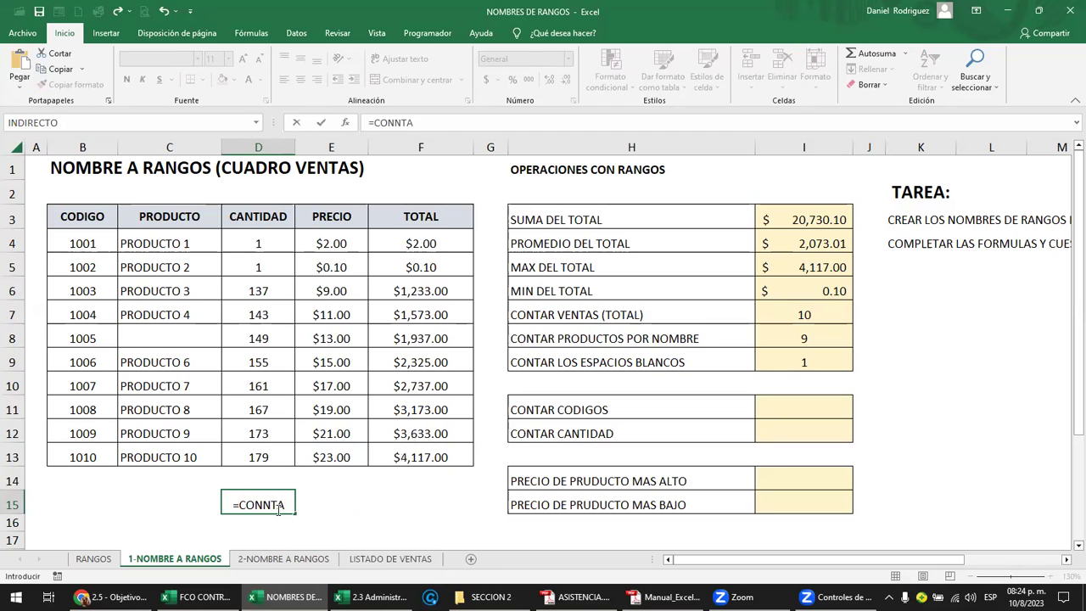
{"action": "key", "text": "BackSpace"}
{"action": "key", "text": "BackSpace"}
{"action": "key", "text": "BackSpace"}
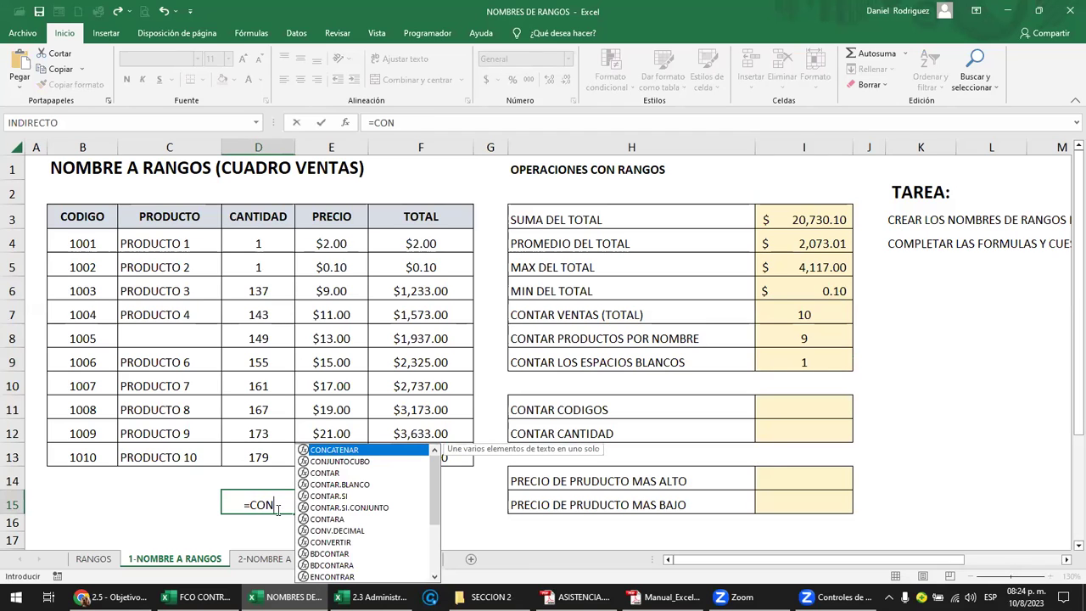
{"action": "double_click", "coordinate": [356, 484]}
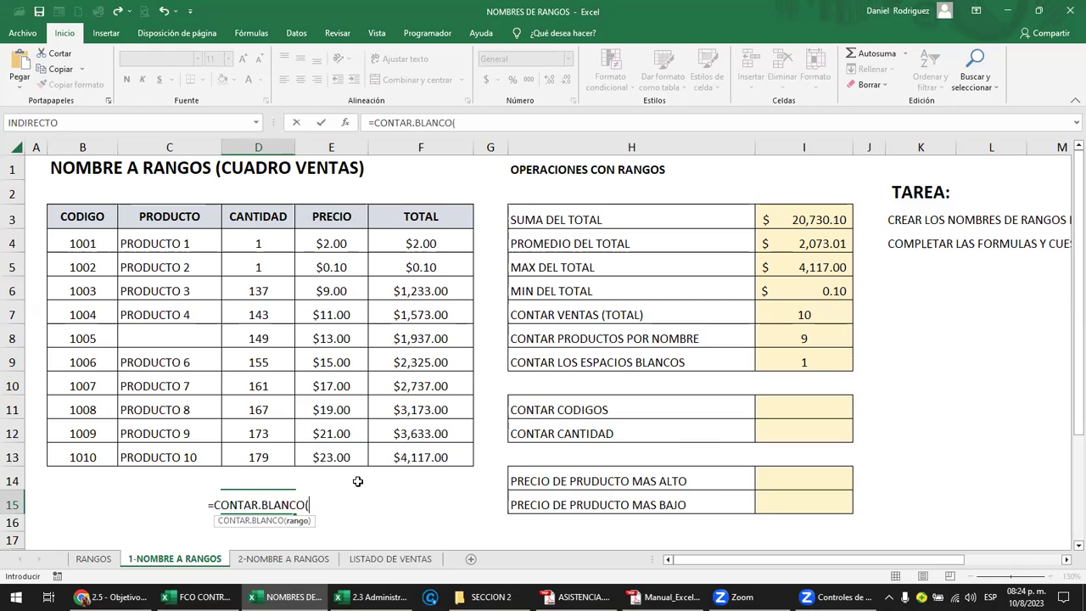
{"action": "left_click_drag", "start_coordinate": [332, 243], "coordinate": [339, 449]}
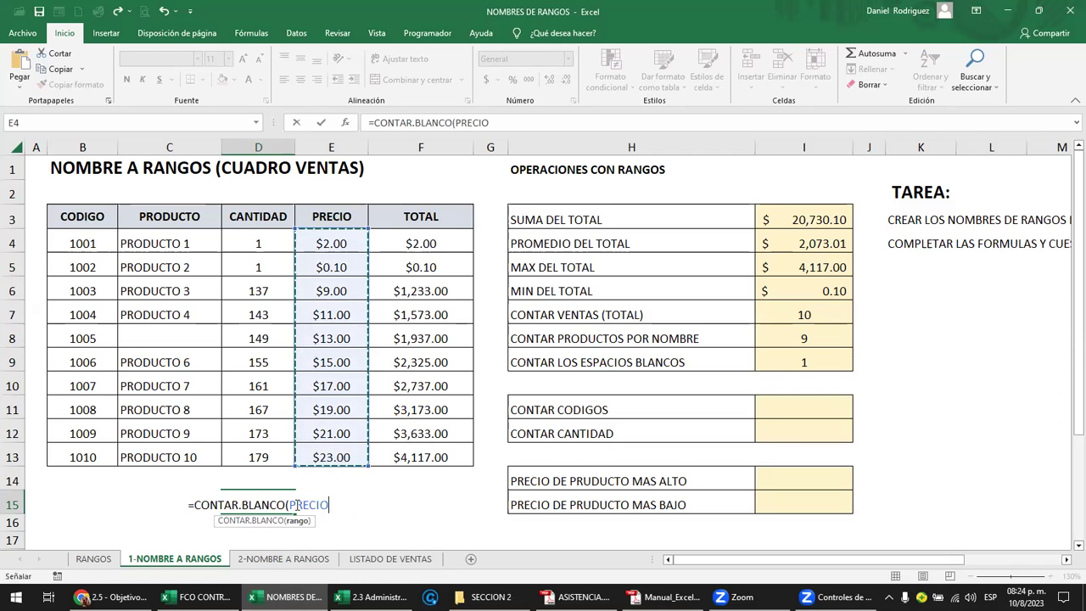
{"action": "type", "text": ")"}
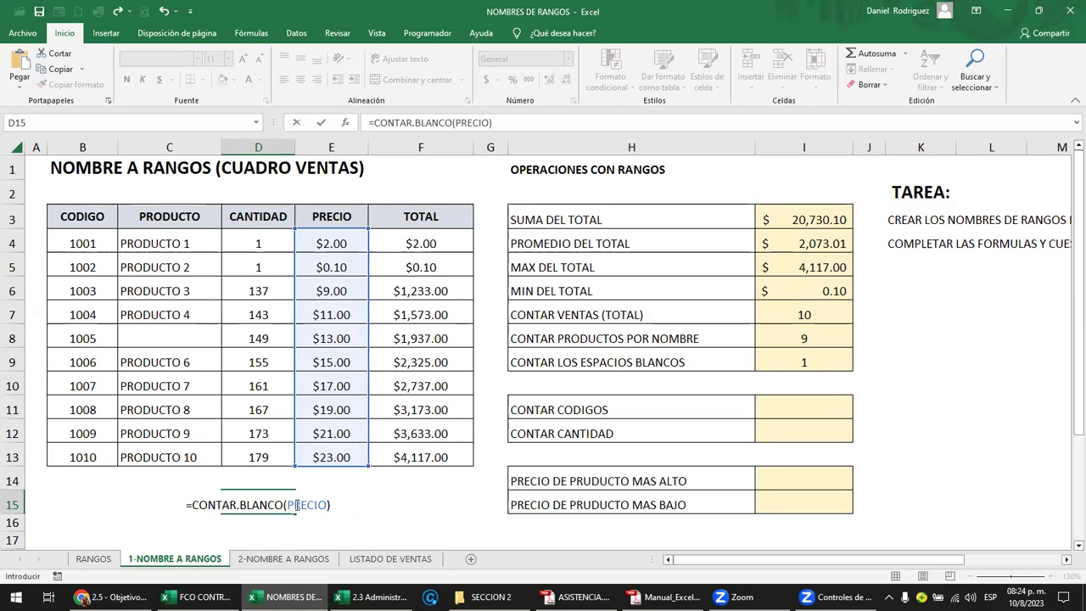
{"action": "key", "text": "Return"}
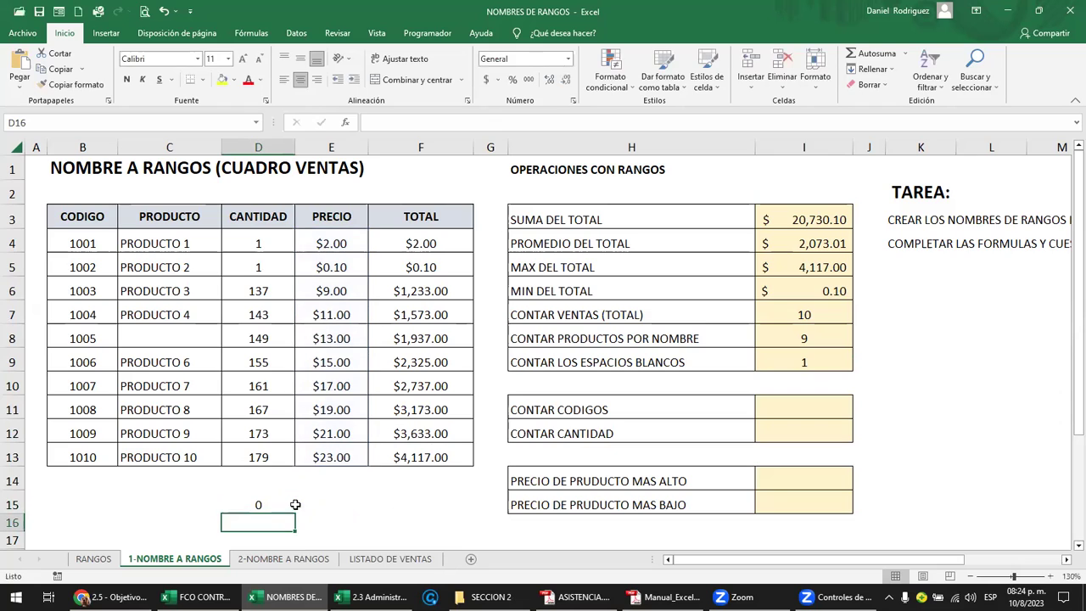
Step: Recheck the D15 formula against the price cells, ending on E13
{"action": "left_click", "coordinate": [252, 502]}
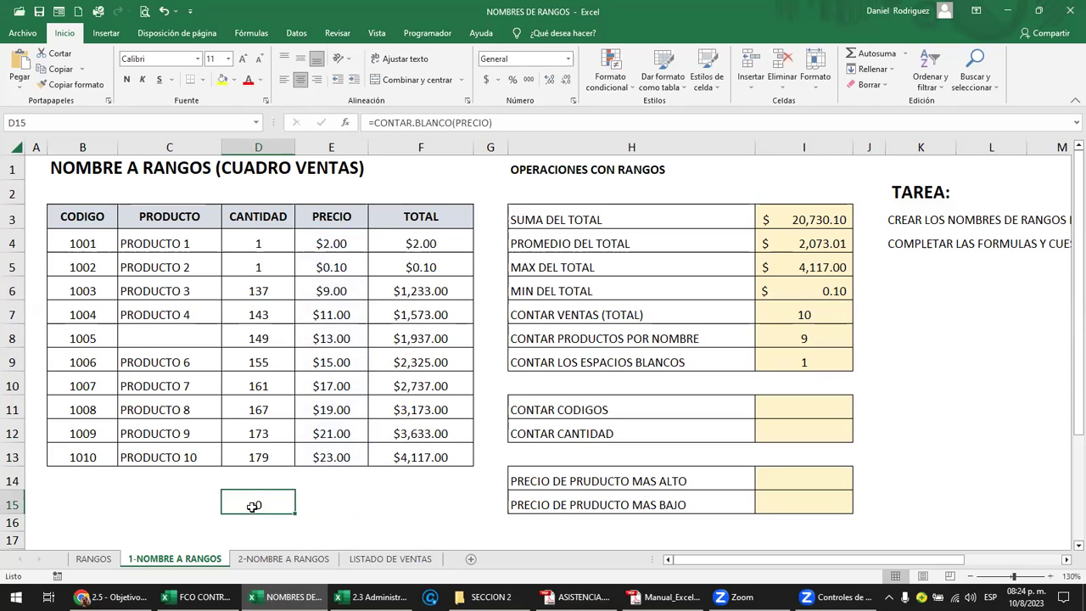
{"action": "left_click_drag", "start_coordinate": [324, 459], "coordinate": [335, 243]}
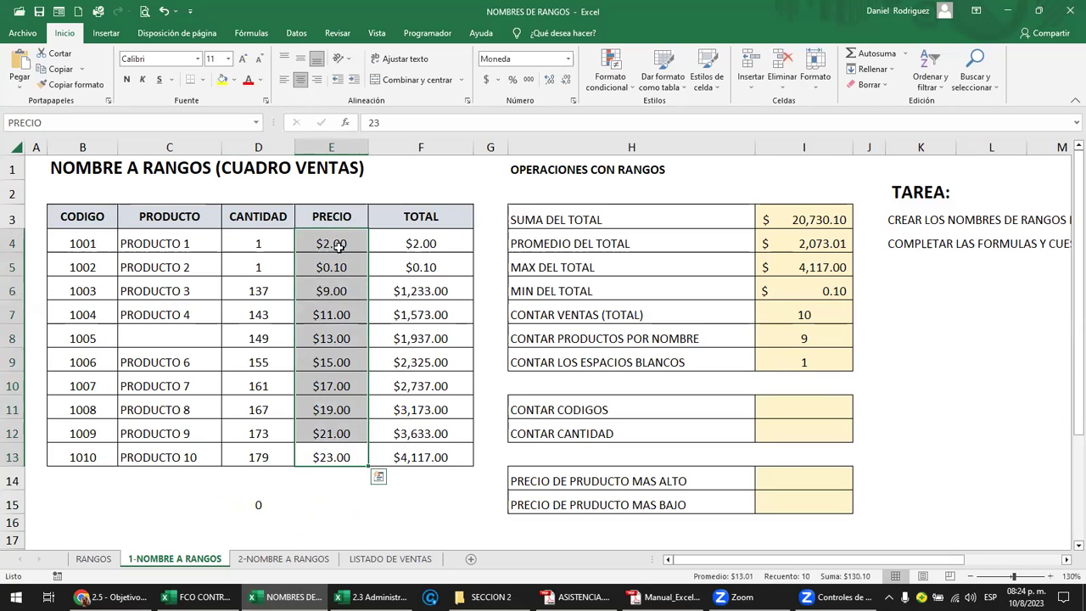
{"action": "left_click", "coordinate": [257, 506]}
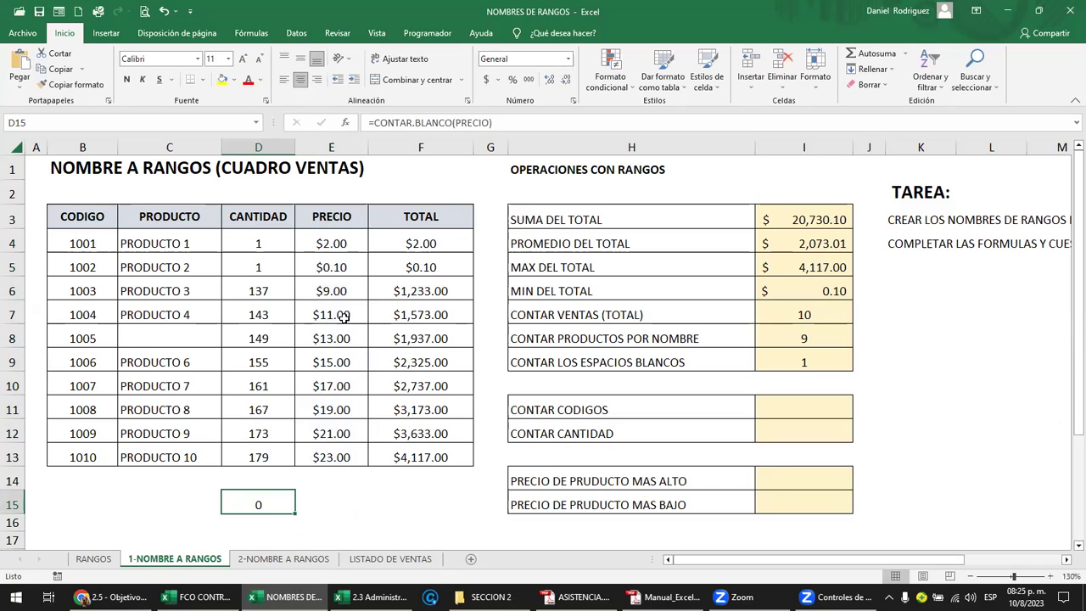
{"action": "left_click", "coordinate": [349, 453]}
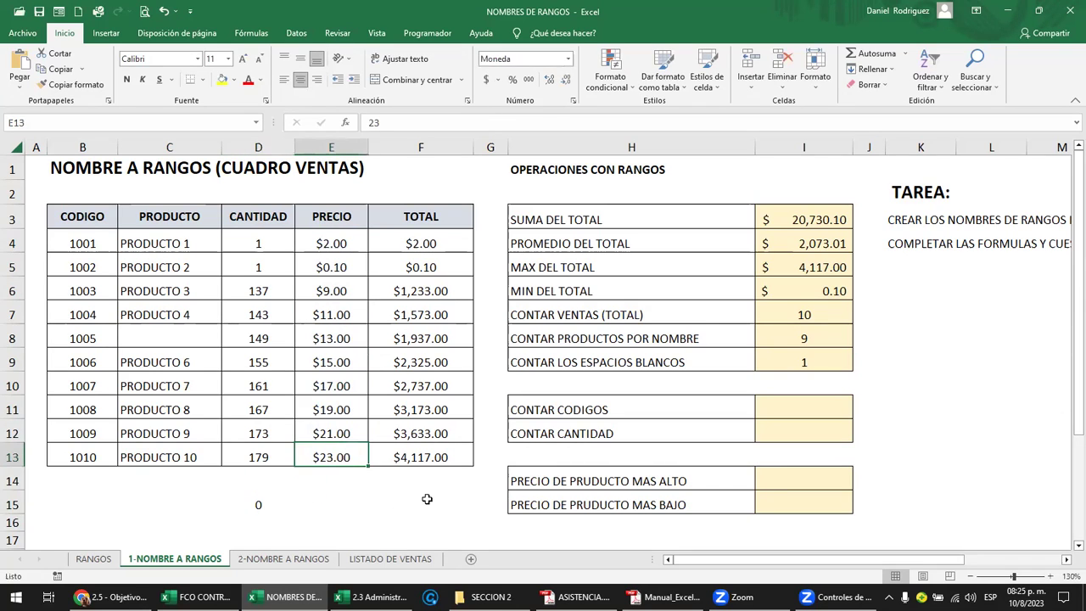
{"action": "key", "text": "Delete"}
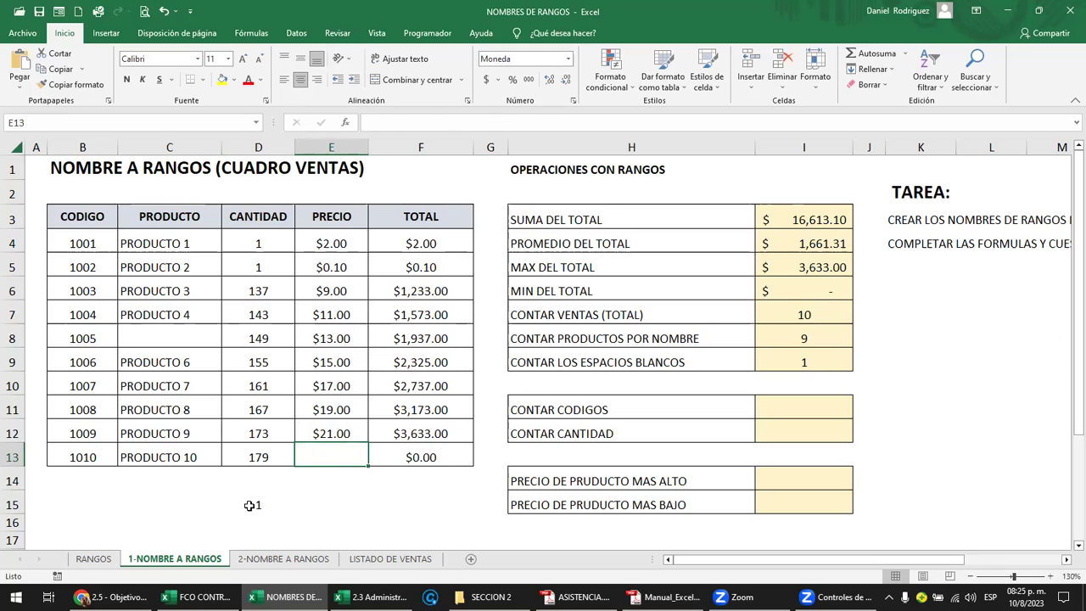
{"action": "double_click", "coordinate": [250, 504]}
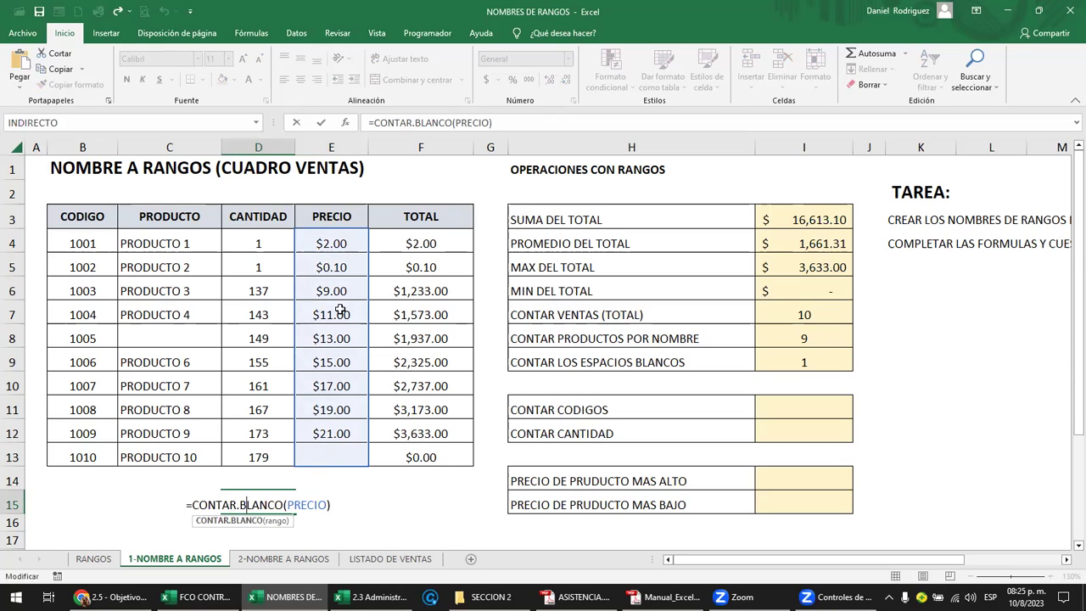
{"action": "key", "text": "ctrl+Return"}
{"action": "left_click", "coordinate": [331, 459]}
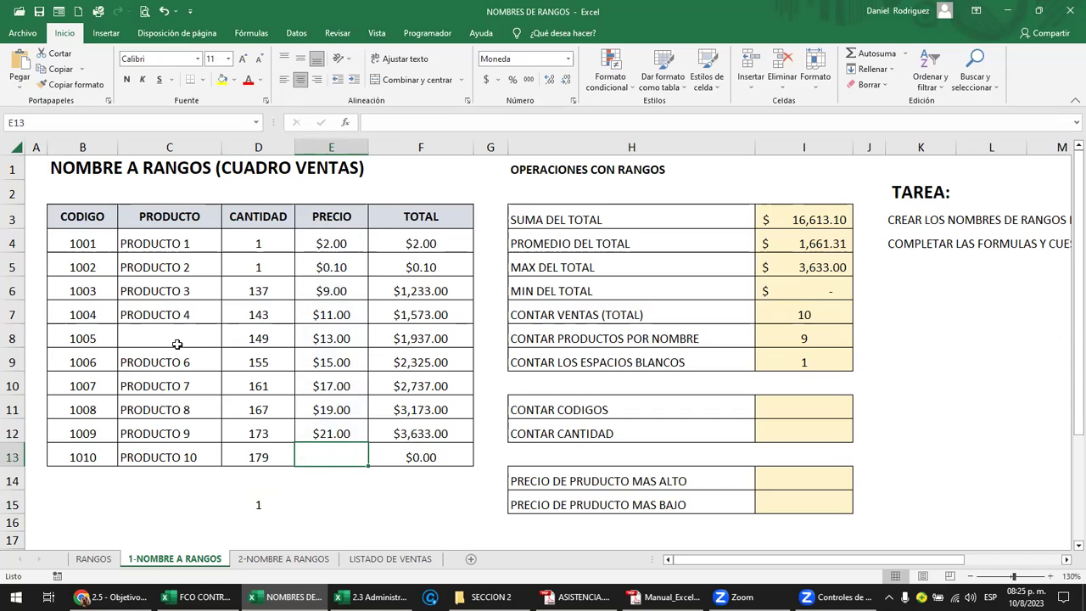
Step: Extend the product series from C7 into C8 to restore PRODUCTO 5
{"action": "left_click", "coordinate": [162, 338]}
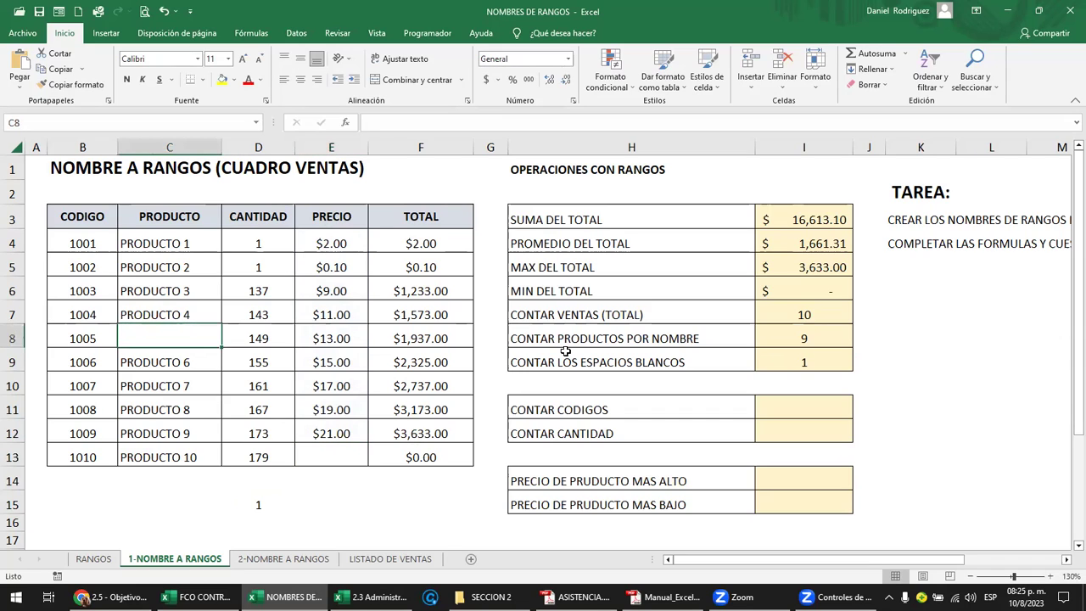
{"action": "left_click", "coordinate": [185, 318]}
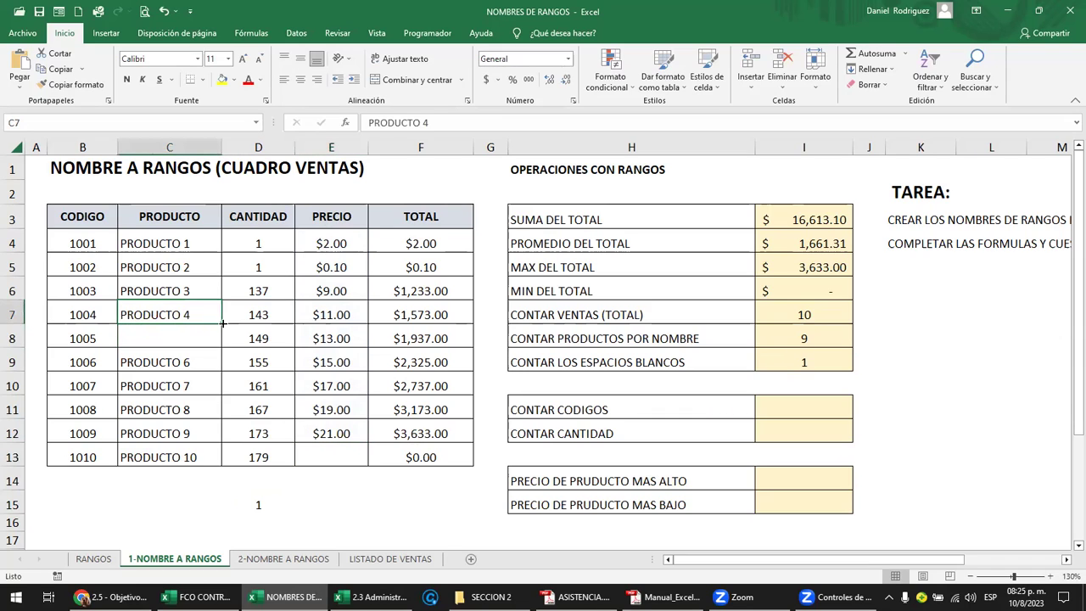
{"action": "left_click_drag", "start_coordinate": [222, 323], "coordinate": [223, 343]}
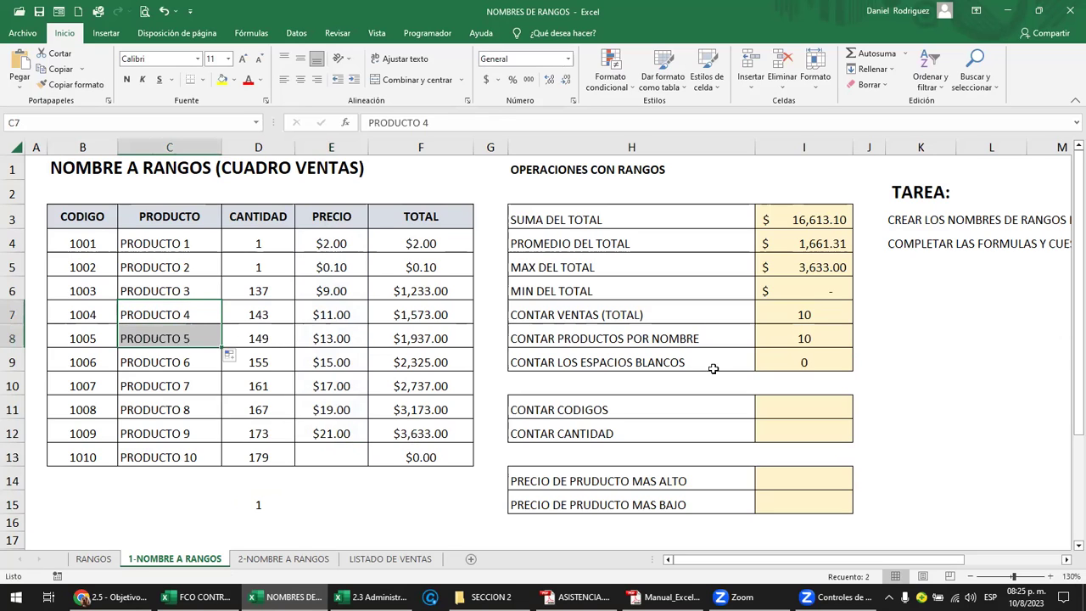
Step: Check I9's blank count against the product name cells
{"action": "left_click", "coordinate": [834, 370]}
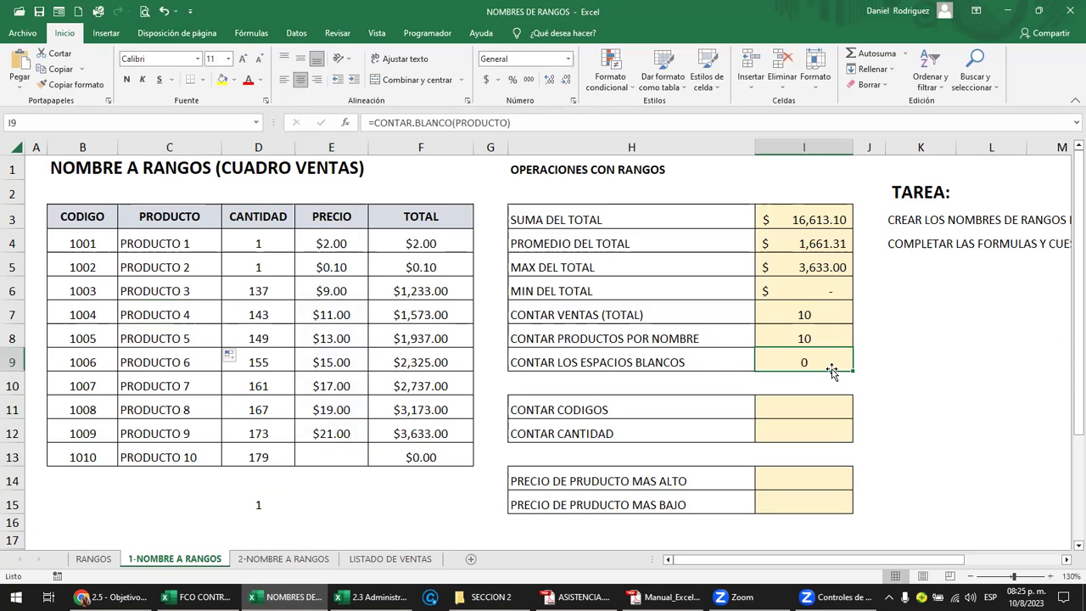
{"action": "left_click_drag", "start_coordinate": [177, 245], "coordinate": [175, 455]}
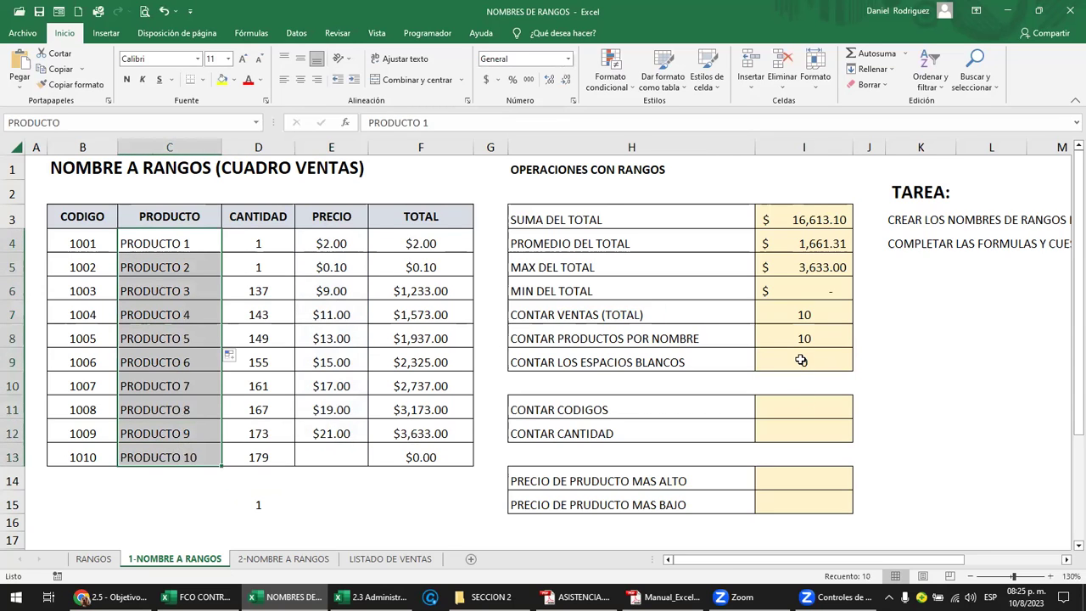
{"action": "left_click", "coordinate": [801, 360]}
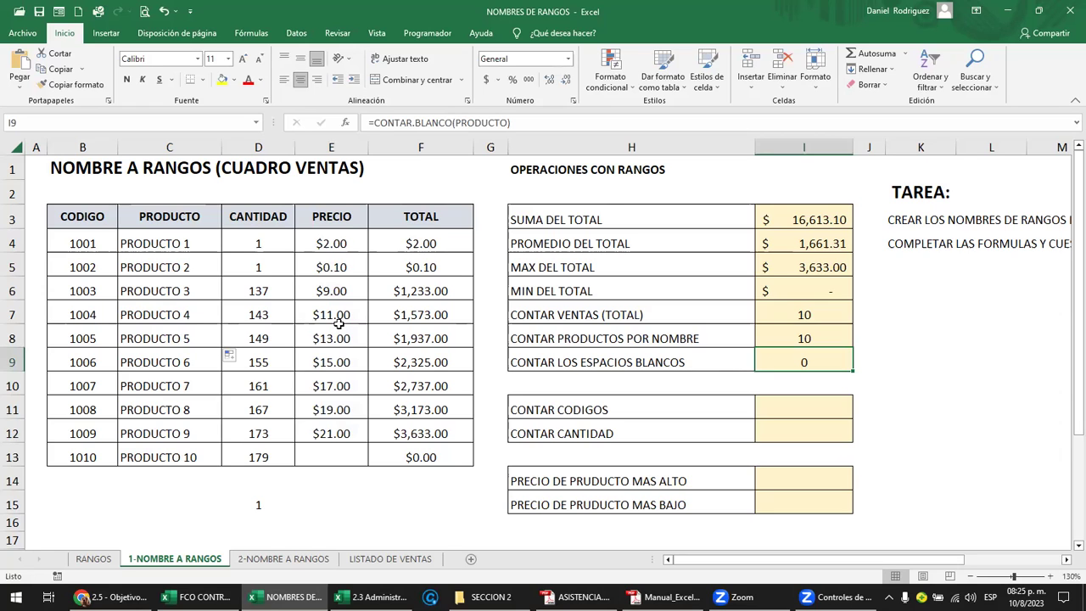
{"action": "left_click_drag", "start_coordinate": [167, 244], "coordinate": [171, 456]}
{"action": "left_click", "coordinate": [813, 357]}
Step: Check D15's blank-price count against the price cells, ending on empty E13
{"action": "left_click", "coordinate": [262, 500]}
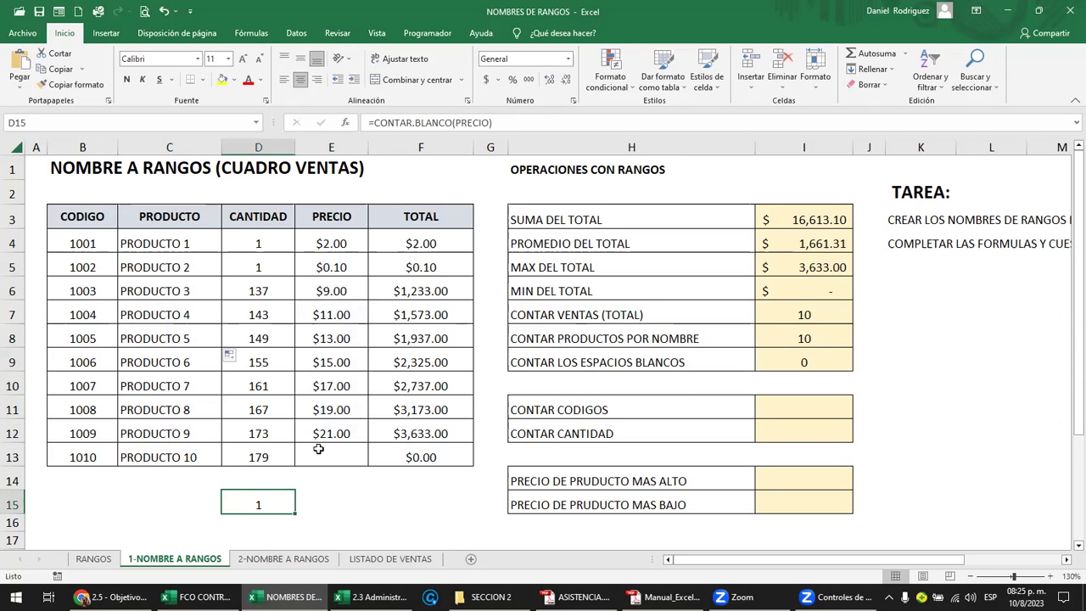
{"action": "left_click", "coordinate": [318, 449]}
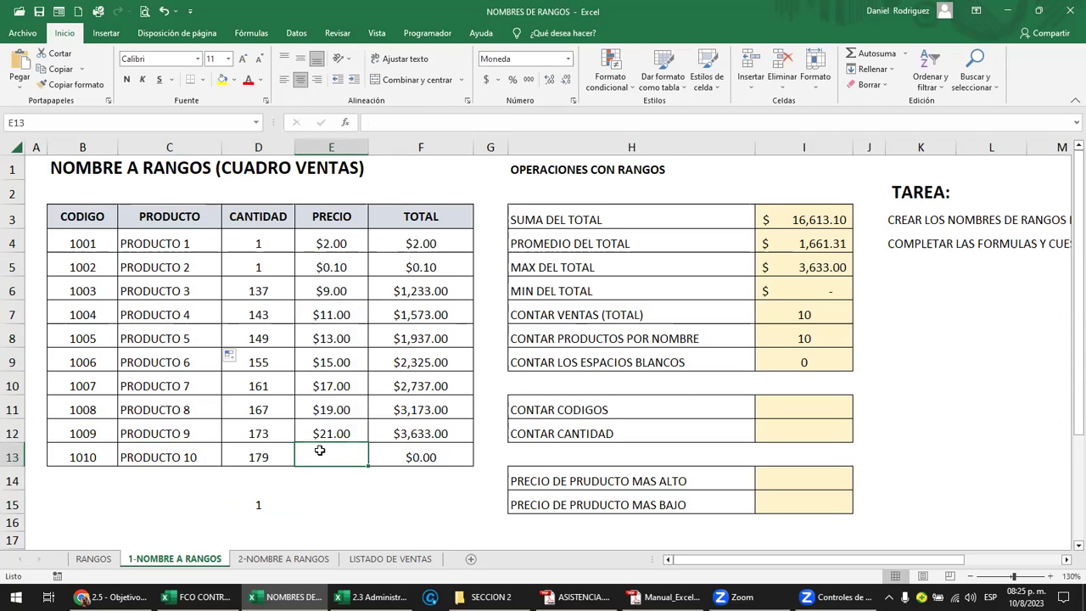
{"action": "left_click", "coordinate": [265, 500]}
{"action": "left_click_drag", "start_coordinate": [320, 456], "coordinate": [347, 244]}
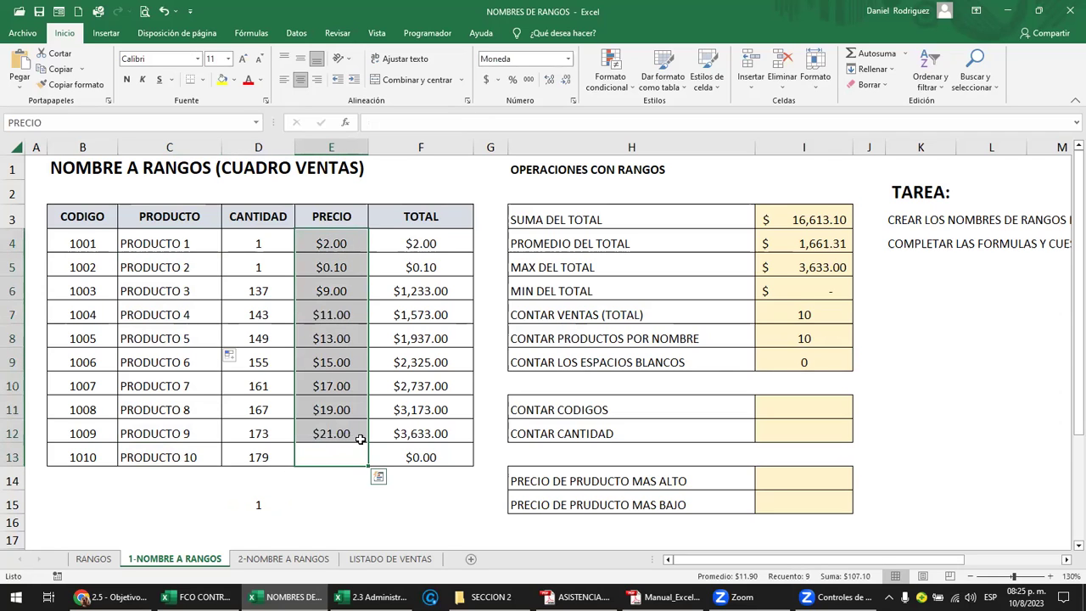
{"action": "left_click", "coordinate": [336, 460]}
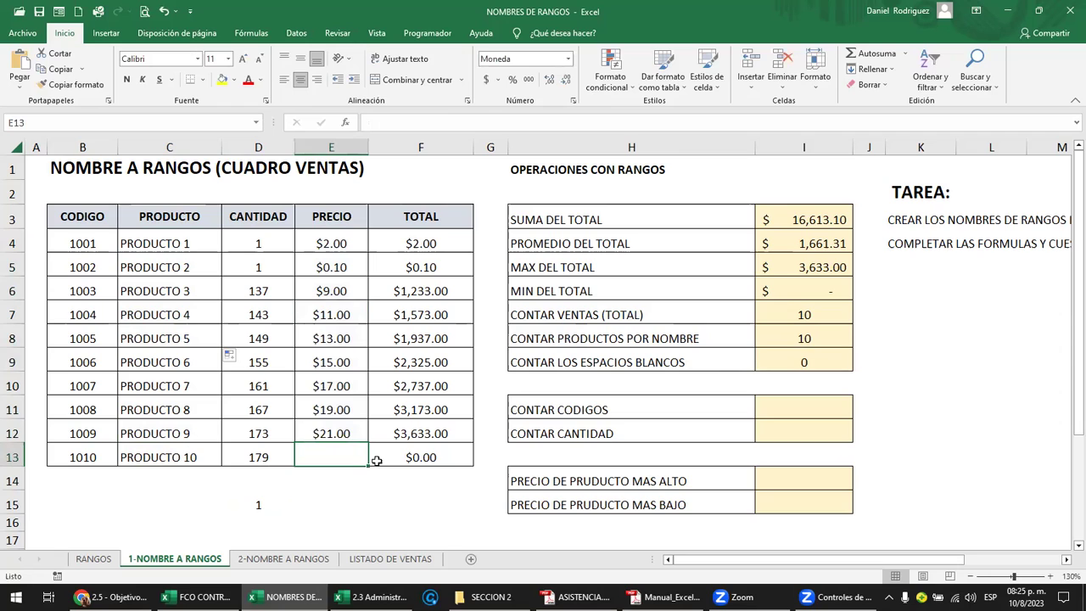
Step: Enter a price of 25 for PRODUCTO 10 in E13, bringing D15's blank count to 0
{"action": "type", "text": "25"}
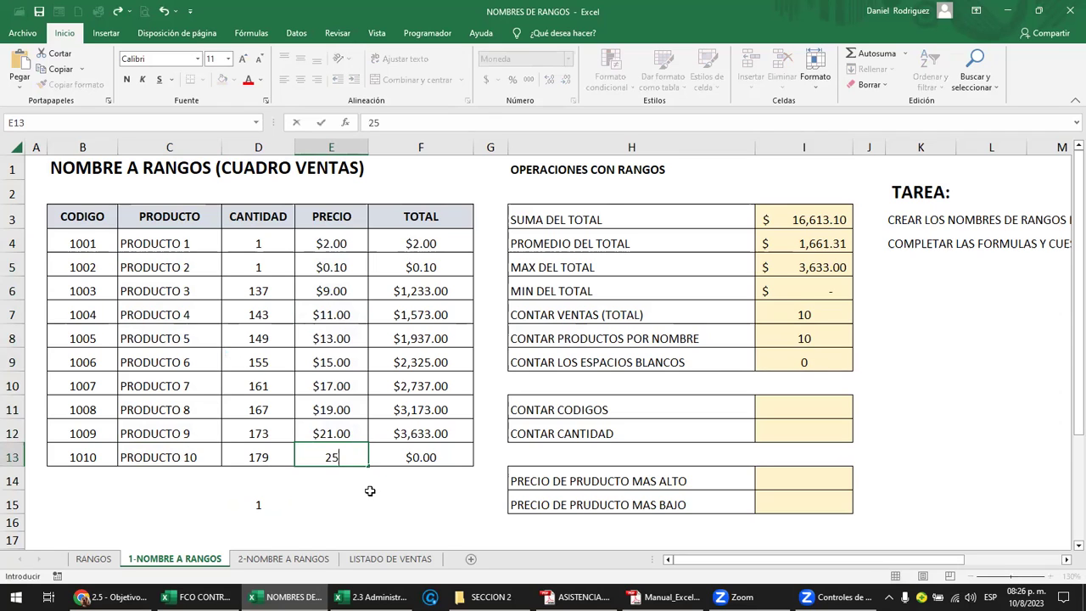
{"action": "key", "text": "Return"}
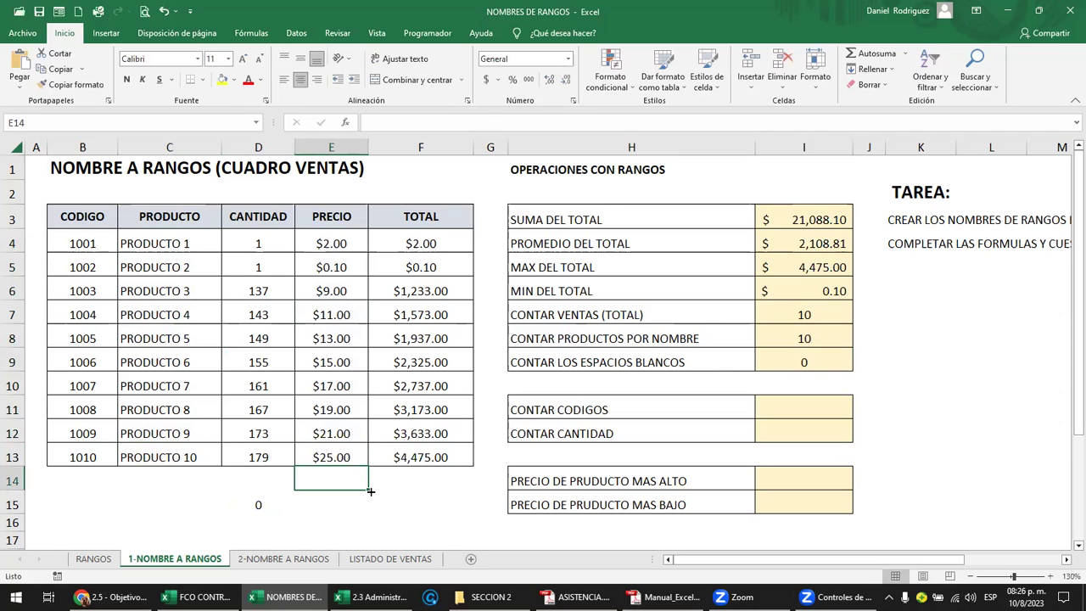
{"action": "left_click", "coordinate": [254, 505]}
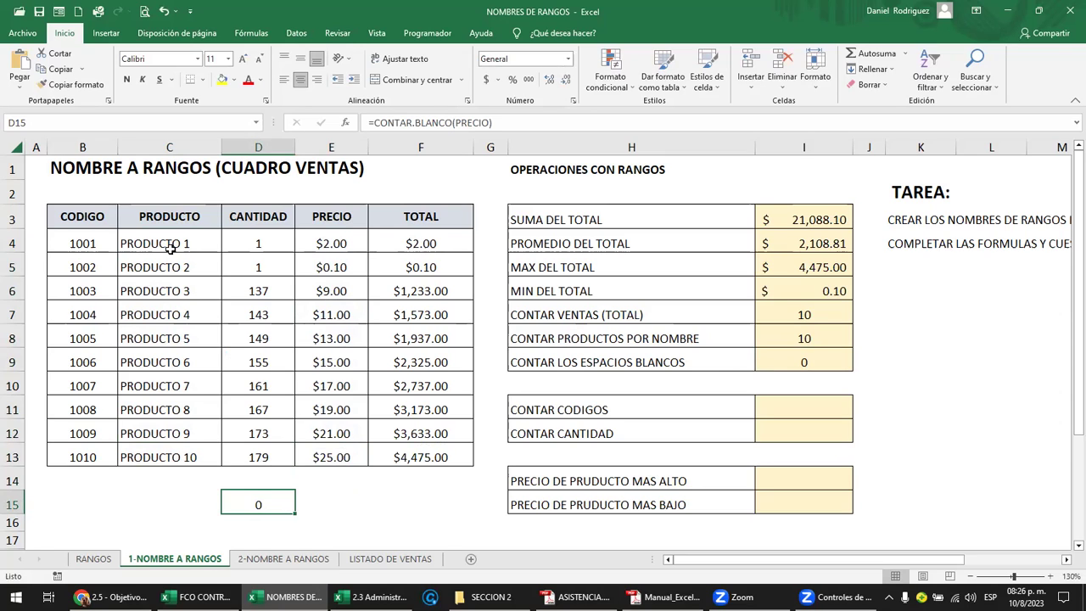
Step: Prefix the first product code in B4 with P, making it P1001
{"action": "left_click", "coordinate": [580, 407]}
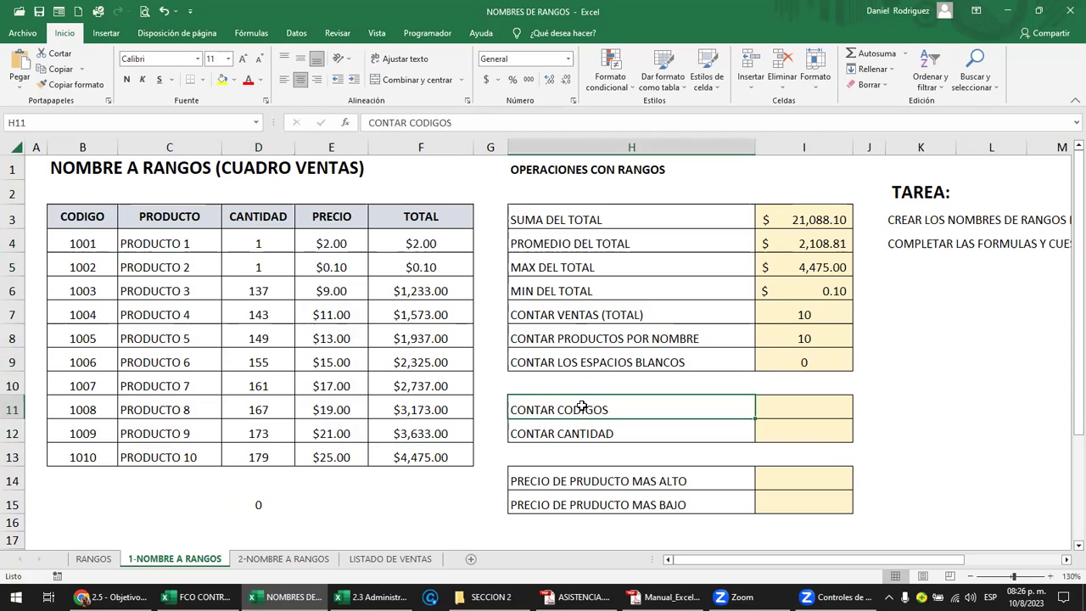
{"action": "left_click", "coordinate": [72, 244]}
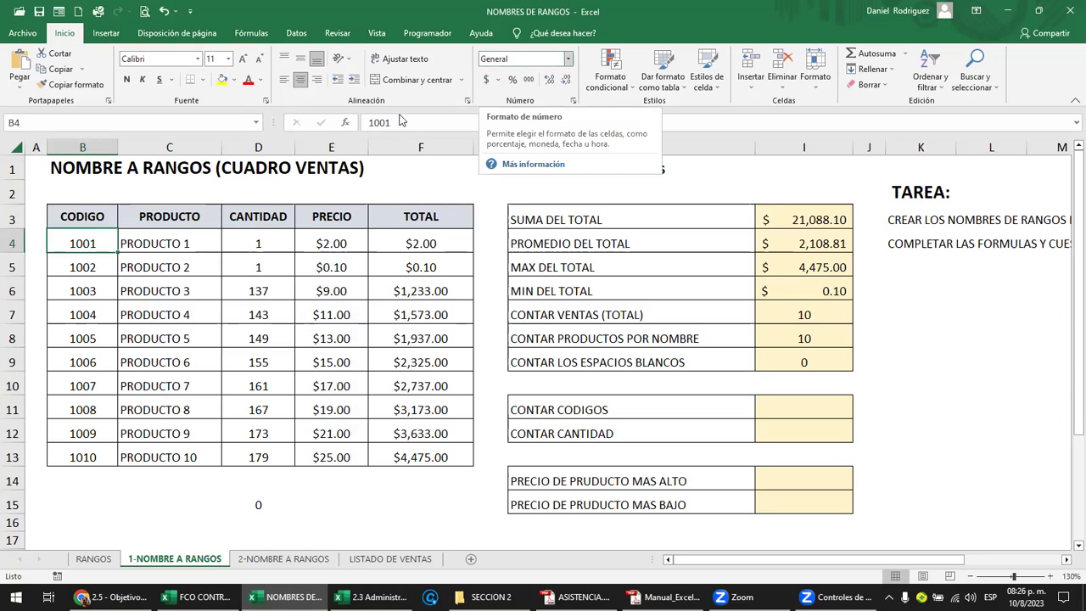
{"action": "key", "text": "F2"}
{"action": "key", "text": "Left"}
{"action": "key", "text": "Left"}
{"action": "key", "text": "Left"}
{"action": "key", "text": "Left"}
{"action": "type", "text": "P"}
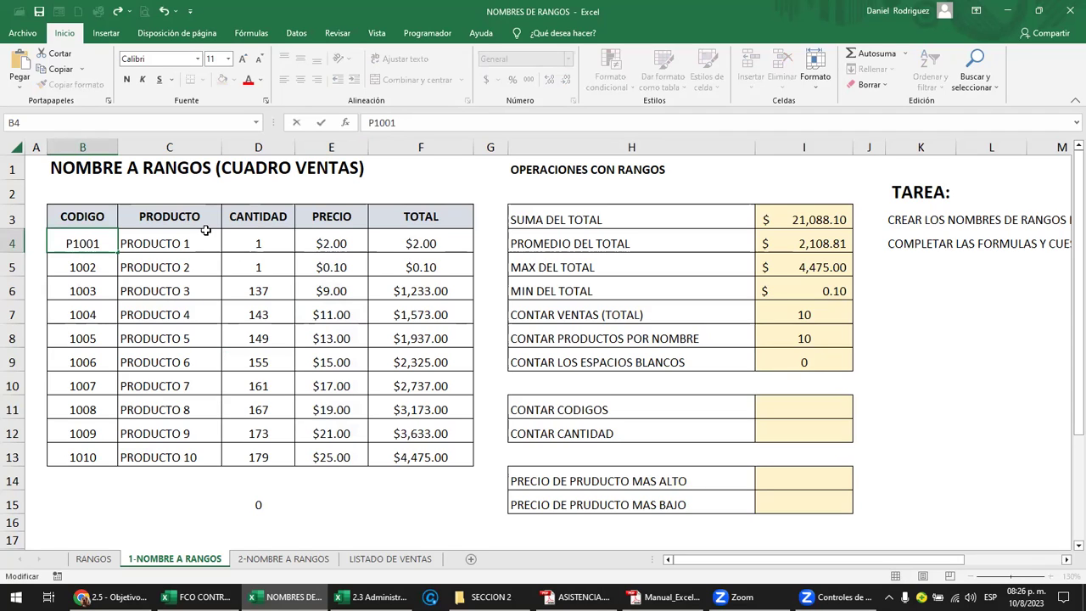
{"action": "key", "text": "Return"}
{"action": "key", "text": "Up"}
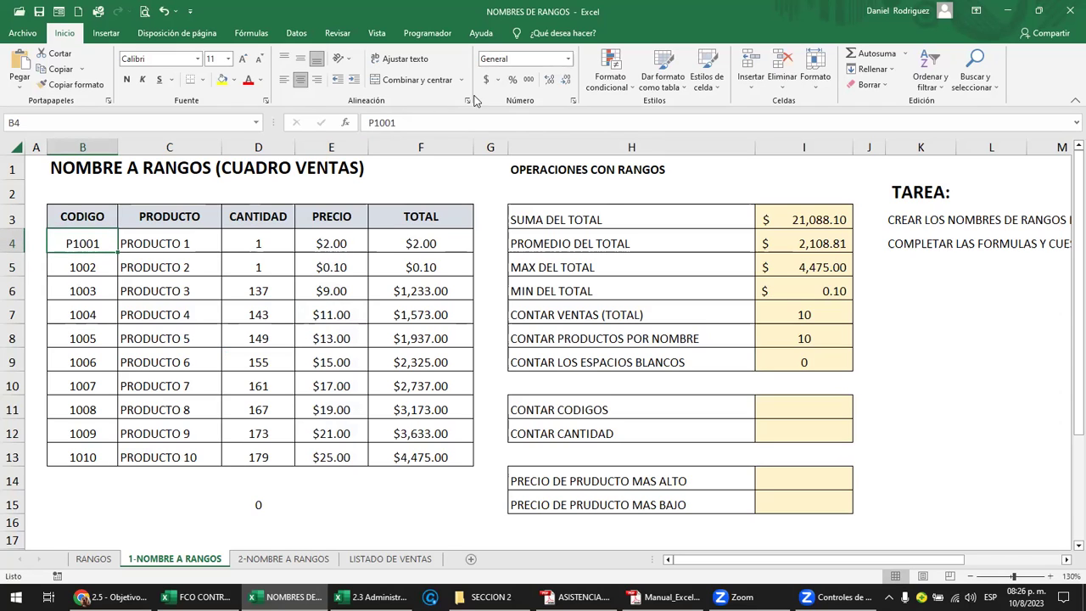
Step: Remove the P from B4, restoring the code 1001
{"action": "left_click", "coordinate": [102, 263]}
{"action": "key", "text": "Up"}
{"action": "key", "text": "F2"}
{"action": "key", "text": "Left"}
{"action": "key", "text": "Left"}
{"action": "key", "text": "Left"}
{"action": "key", "text": "Left"}
{"action": "key", "text": "BackSpace"}
{"action": "key", "text": "Return"}
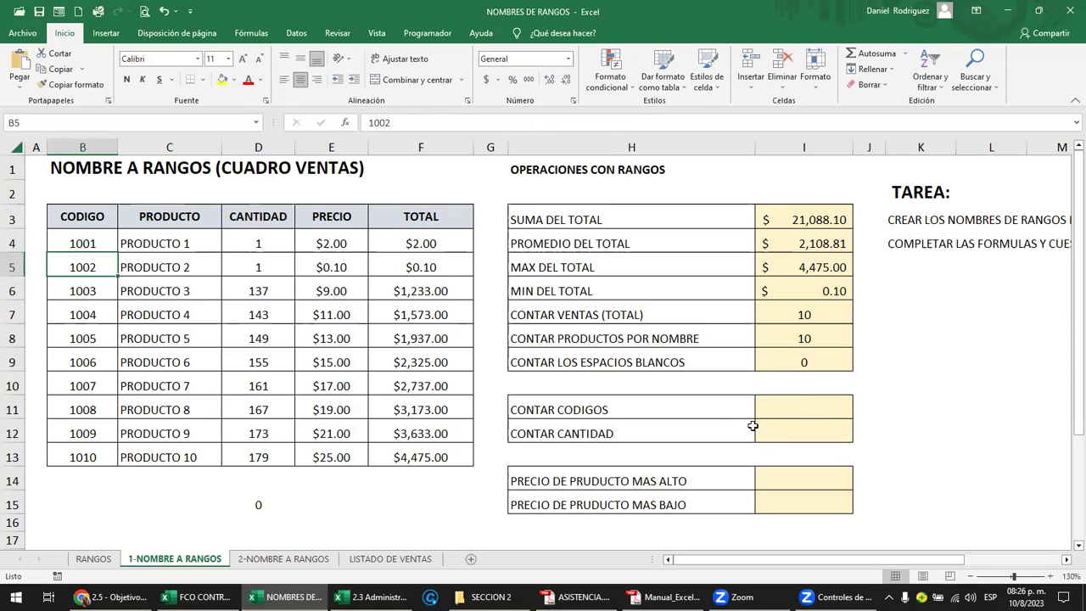
Step: Enter =CONTARA(CODIGO) in I11 to count the product codes
{"action": "left_click", "coordinate": [800, 411]}
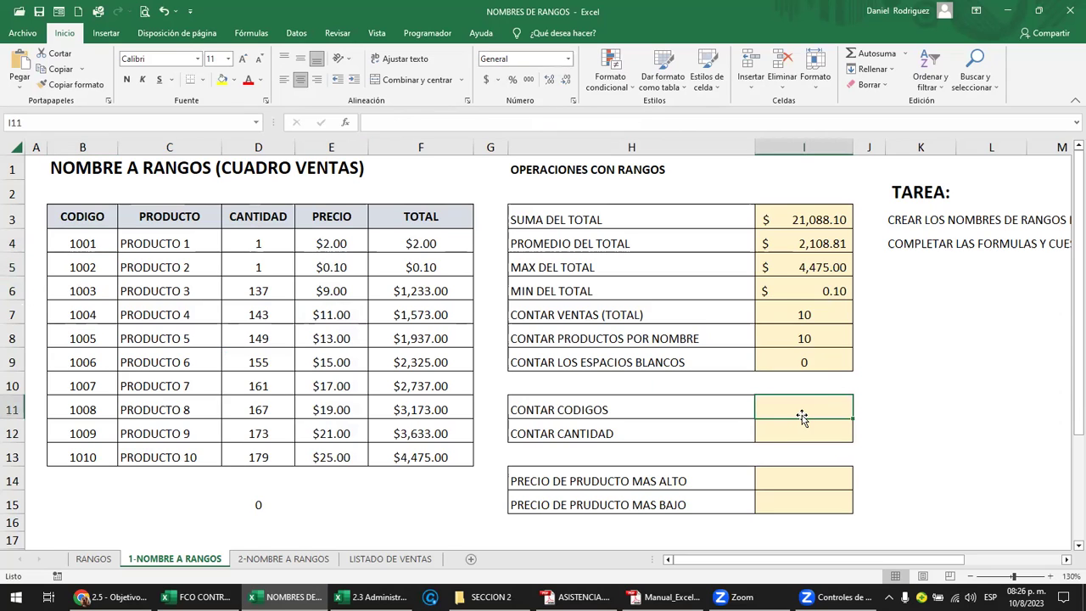
{"action": "type", "text": "="}
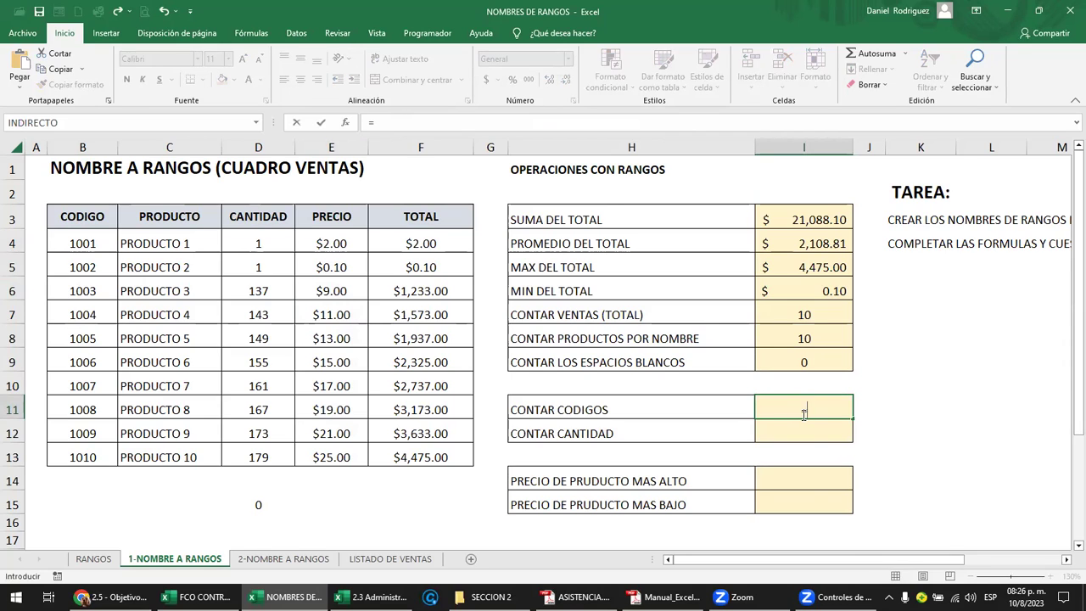
{"action": "type", "text": "CO"}
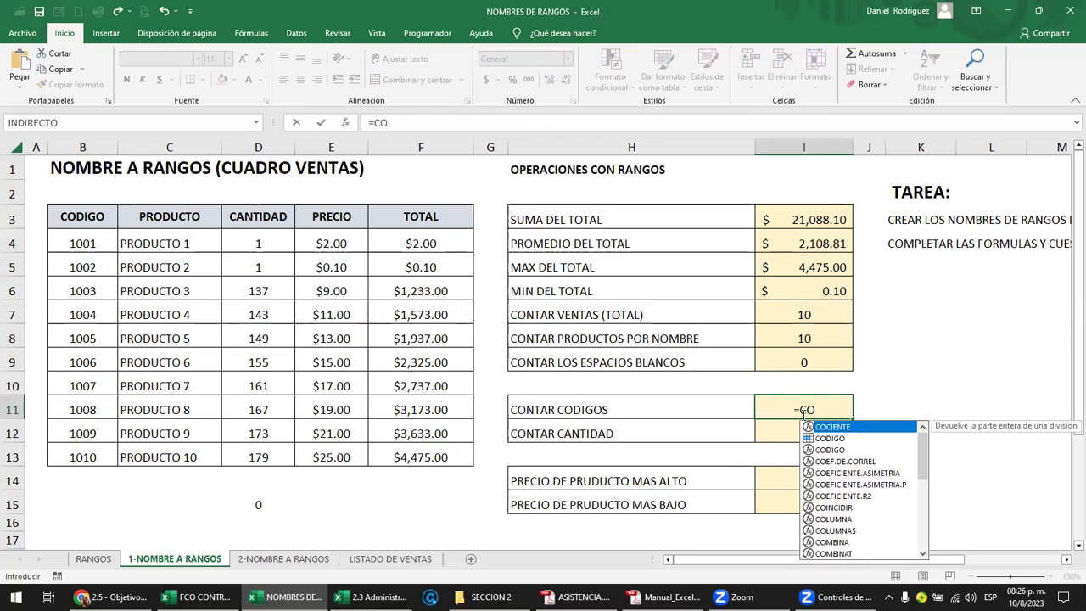
{"action": "type", "text": "N"}
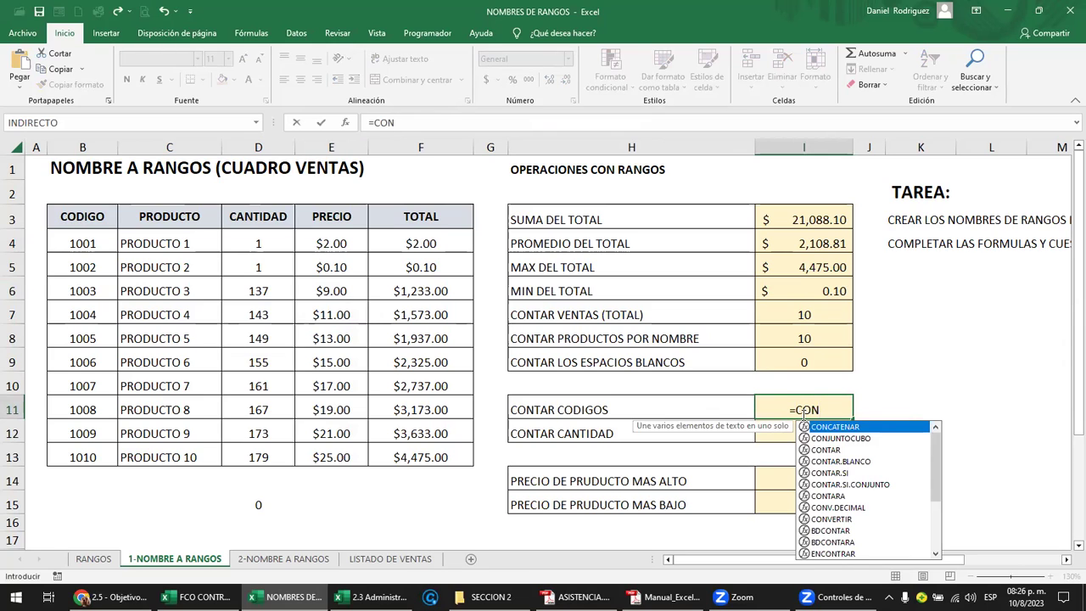
{"action": "type", "text": "TAR"}
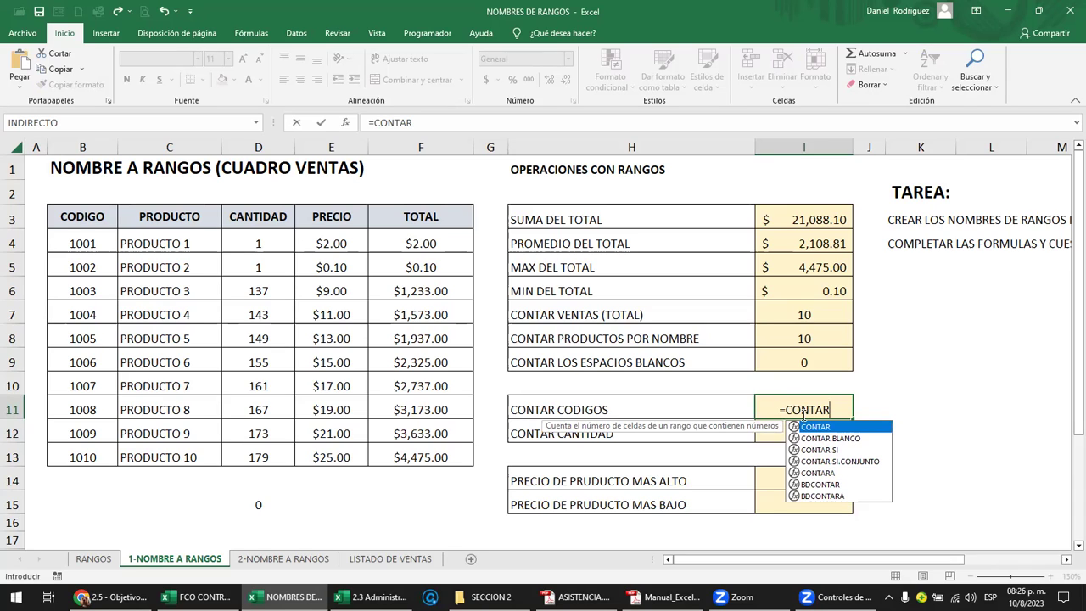
{"action": "type", "text": "A"}
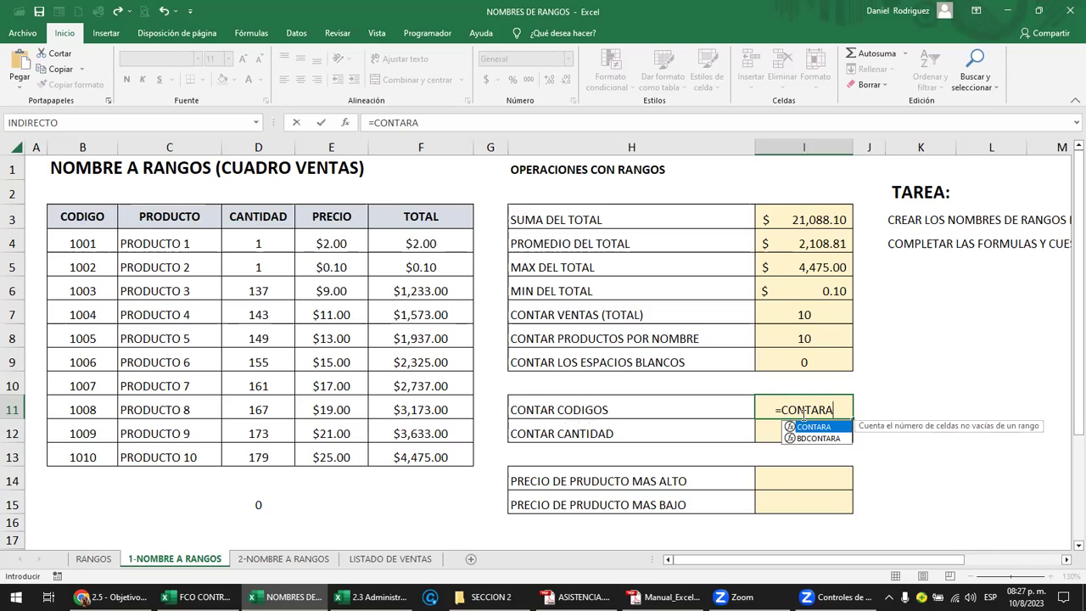
{"action": "type", "text": "("}
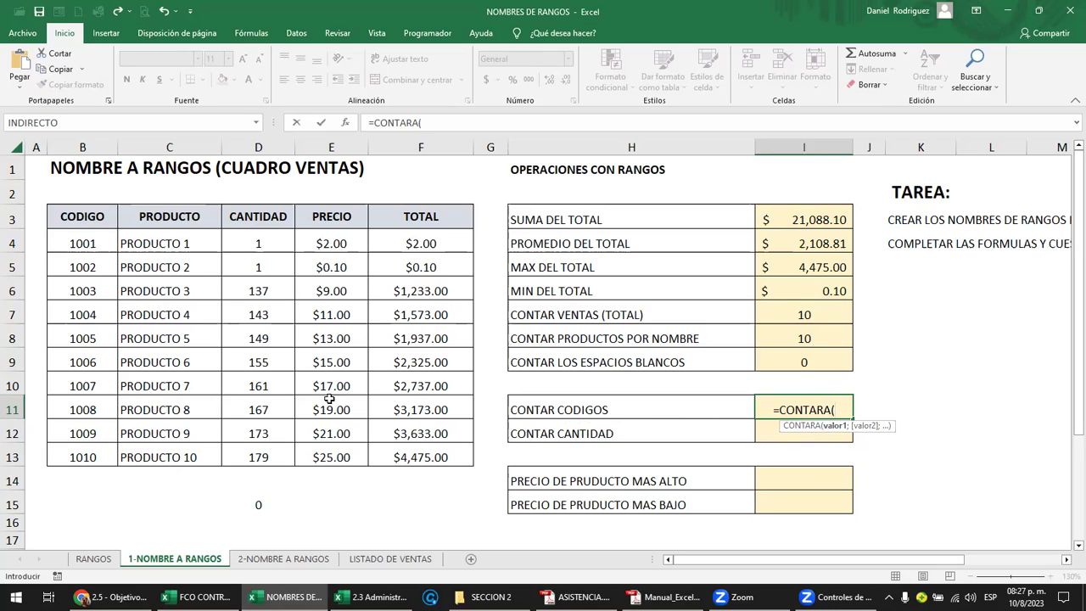
{"action": "type", "text": "CO"}
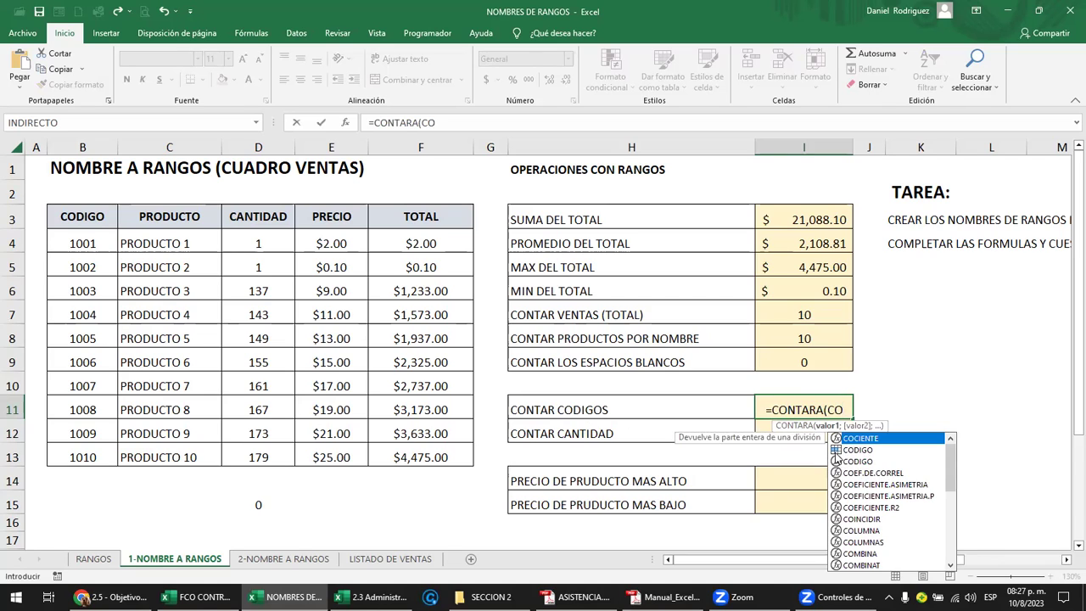
{"action": "left_click", "coordinate": [849, 452]}
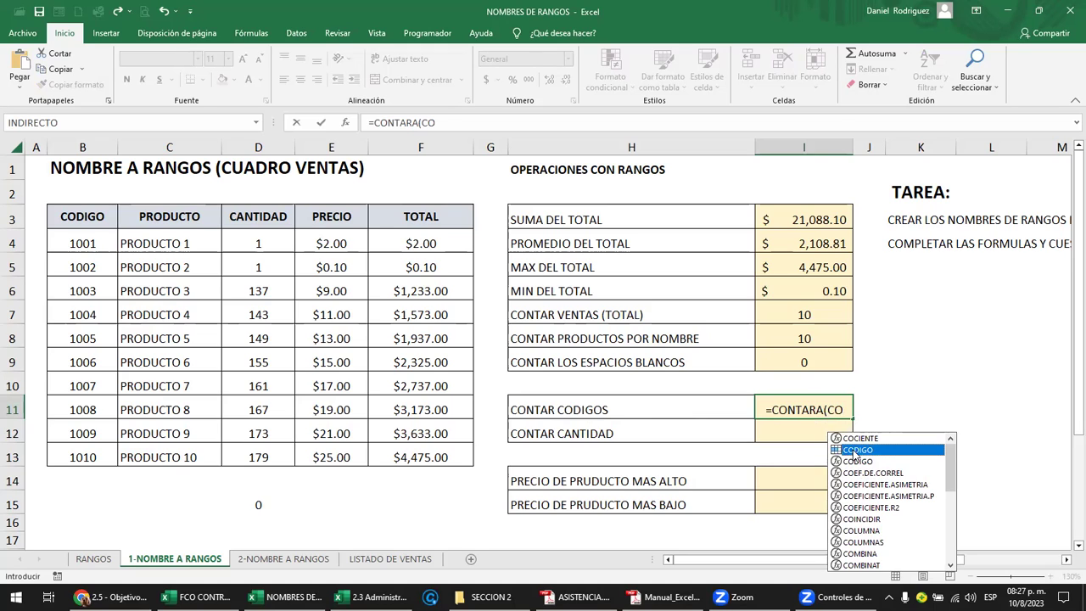
{"action": "double_click", "coordinate": [853, 451]}
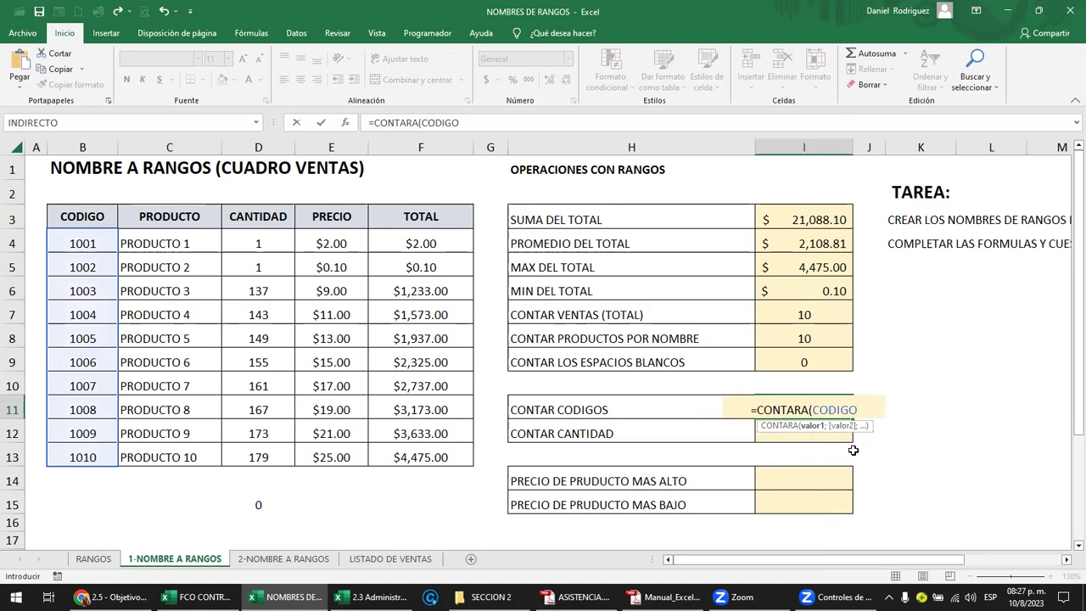
{"action": "key", "text": "Return"}
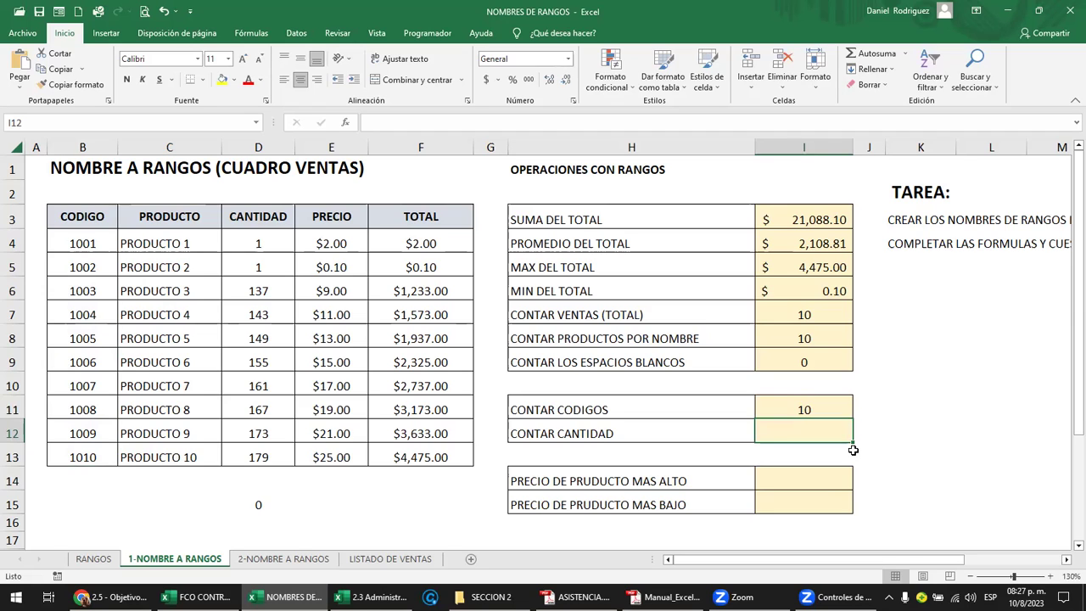
Step: Enter =CONTAR(cantidad) in I12 so CONTAR CANTIDAD shows 10
{"action": "type", "text": "=CONTAR"}
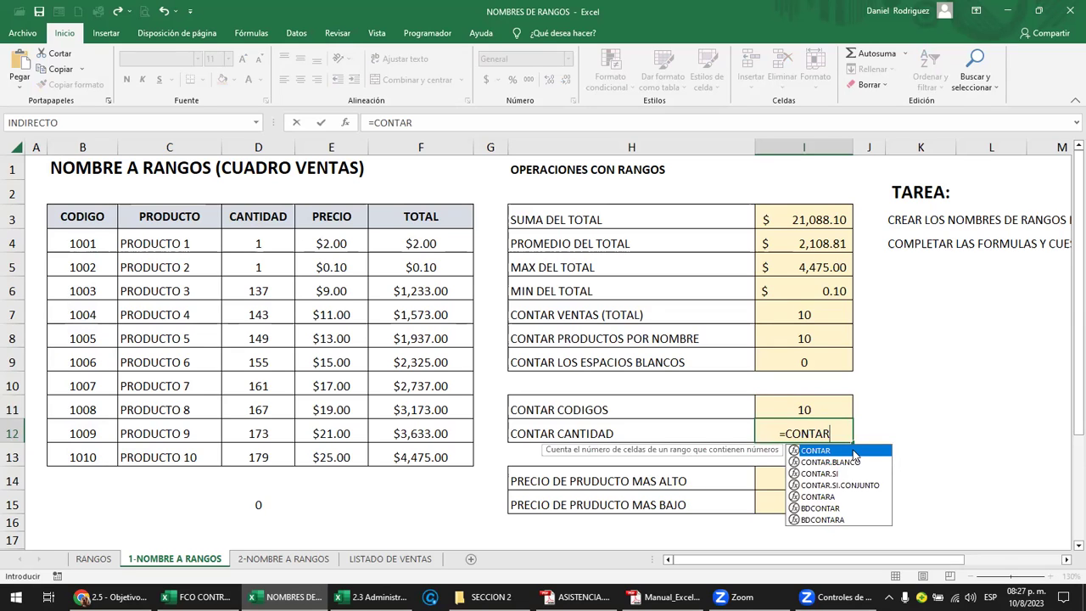
{"action": "type", "text": "("}
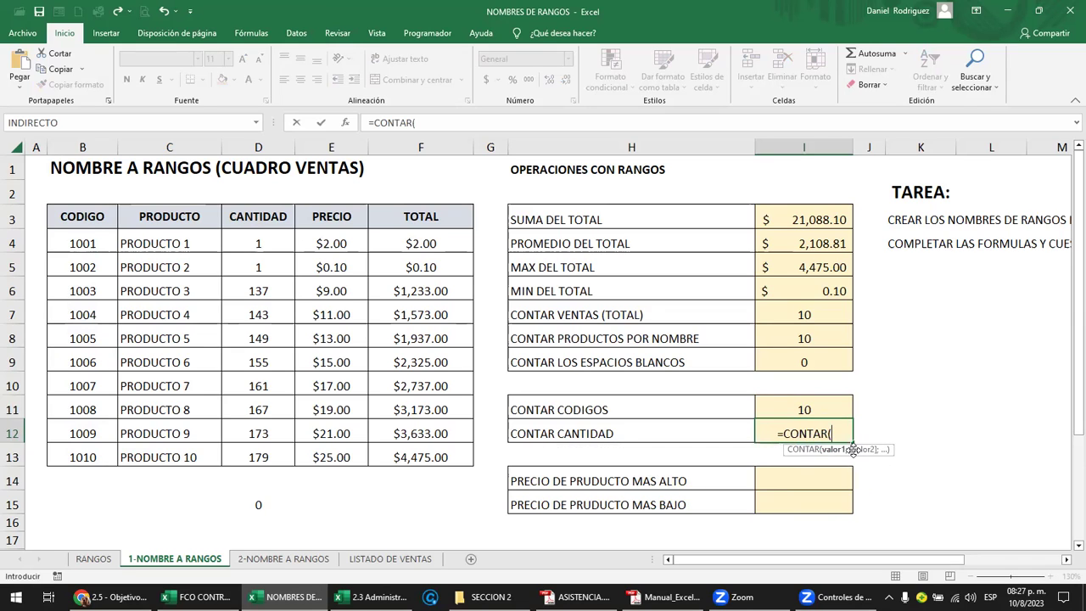
{"action": "type", "text": "CANTIDA"}
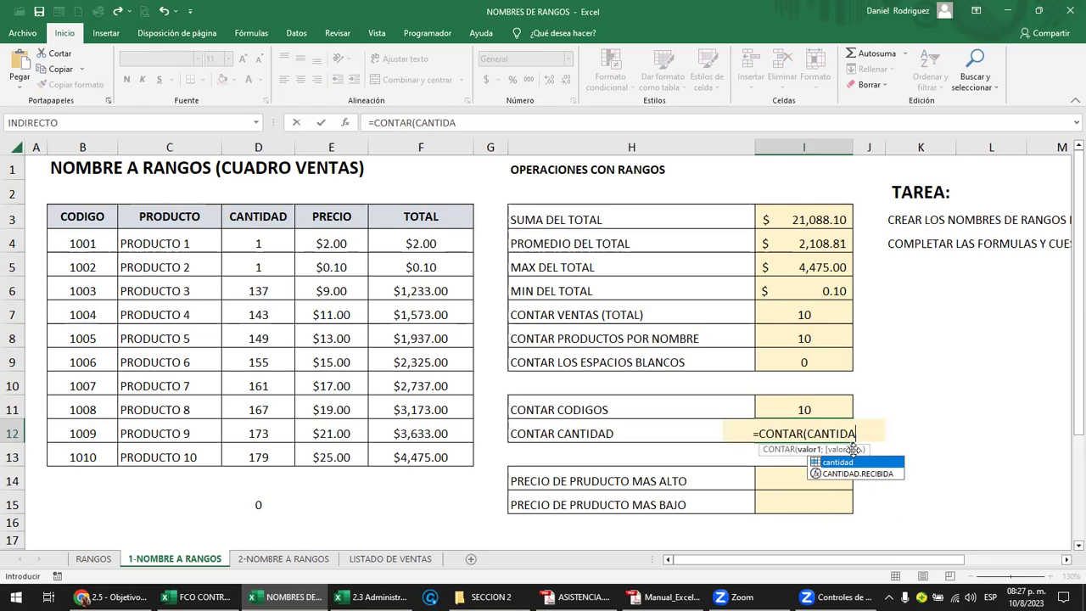
{"action": "key", "text": "Tab"}
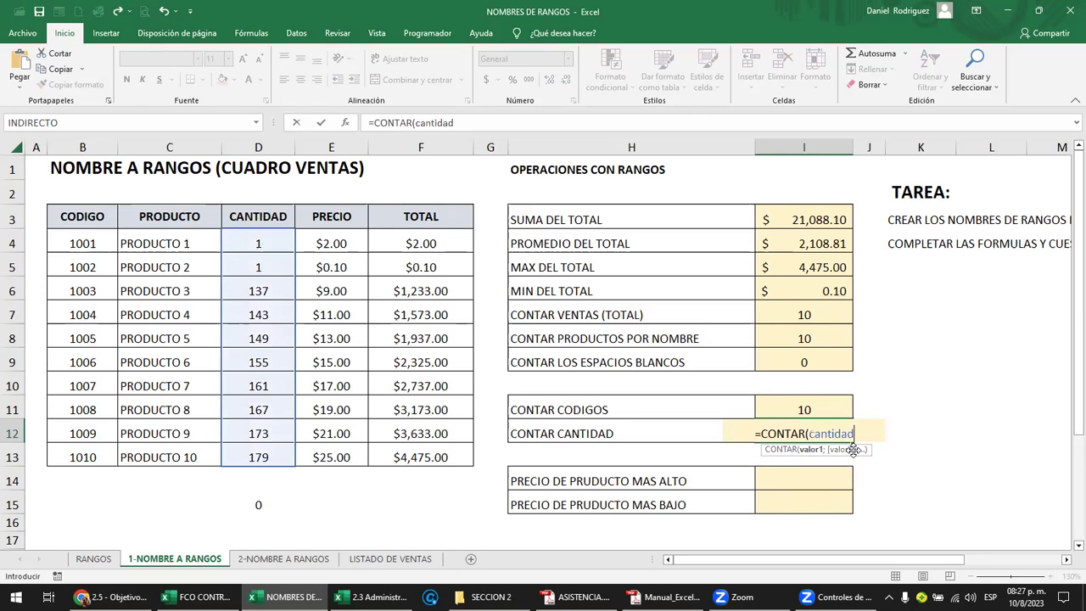
{"action": "key", "text": "Return"}
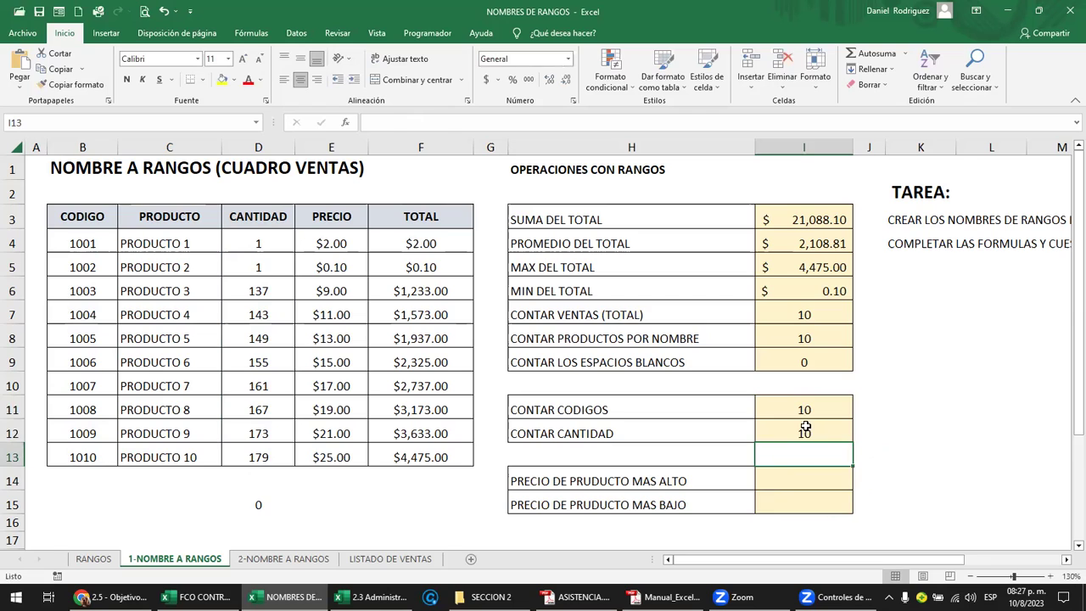
{"action": "left_click", "coordinate": [805, 426]}
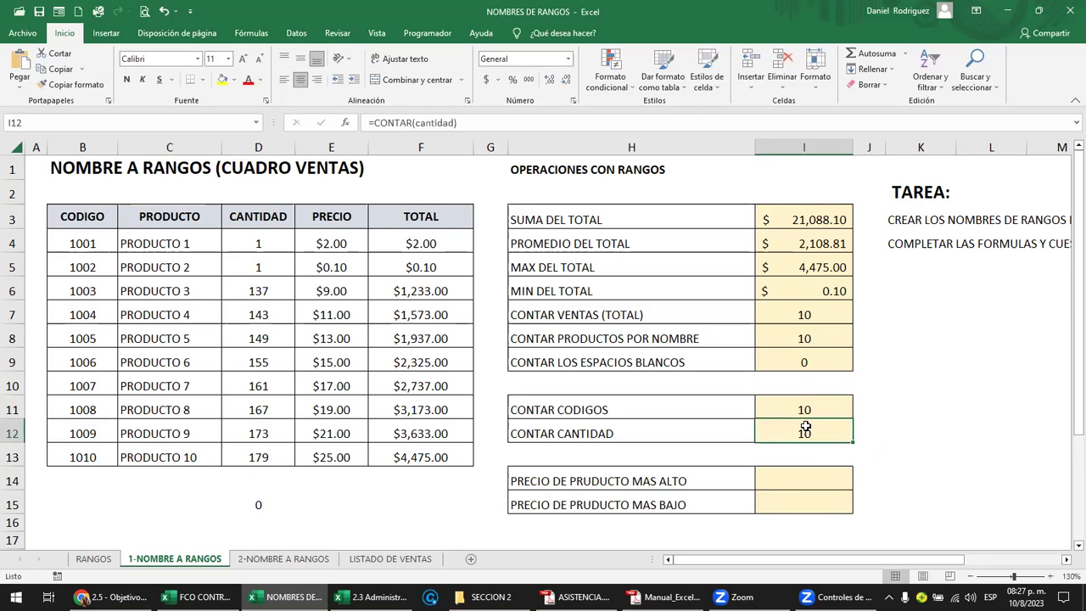
{"action": "left_click", "coordinate": [619, 481]}
{"action": "left_click", "coordinate": [797, 480]}
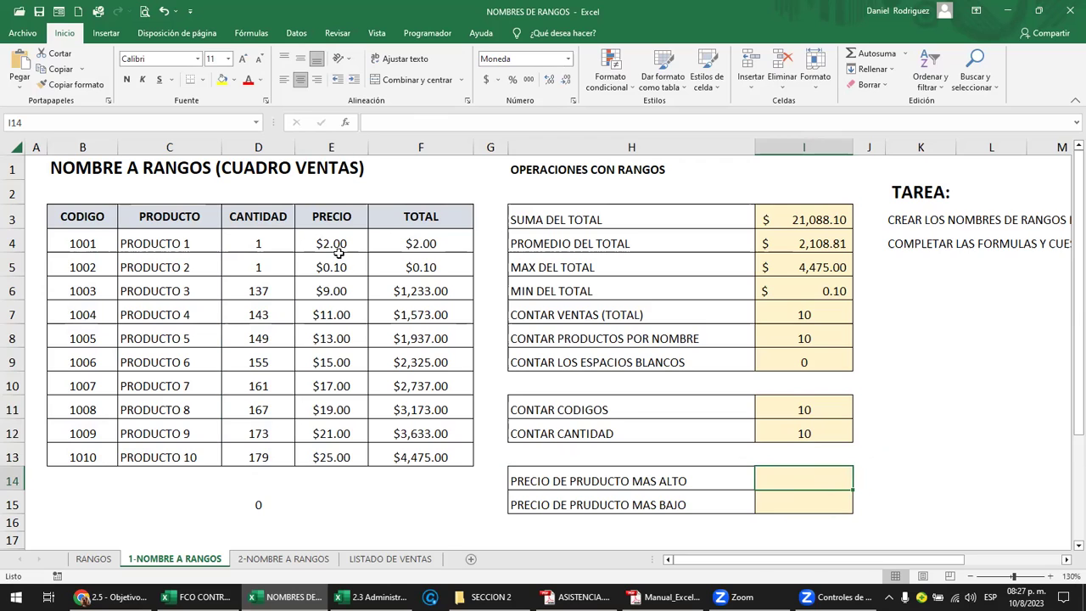
Step: Enter =MAX(PRECIO) in I14, giving a highest price of $25.00
{"action": "left_click_drag", "start_coordinate": [335, 246], "coordinate": [331, 448]}
{"action": "left_click", "coordinate": [800, 481]}
{"action": "type", "text": "="}
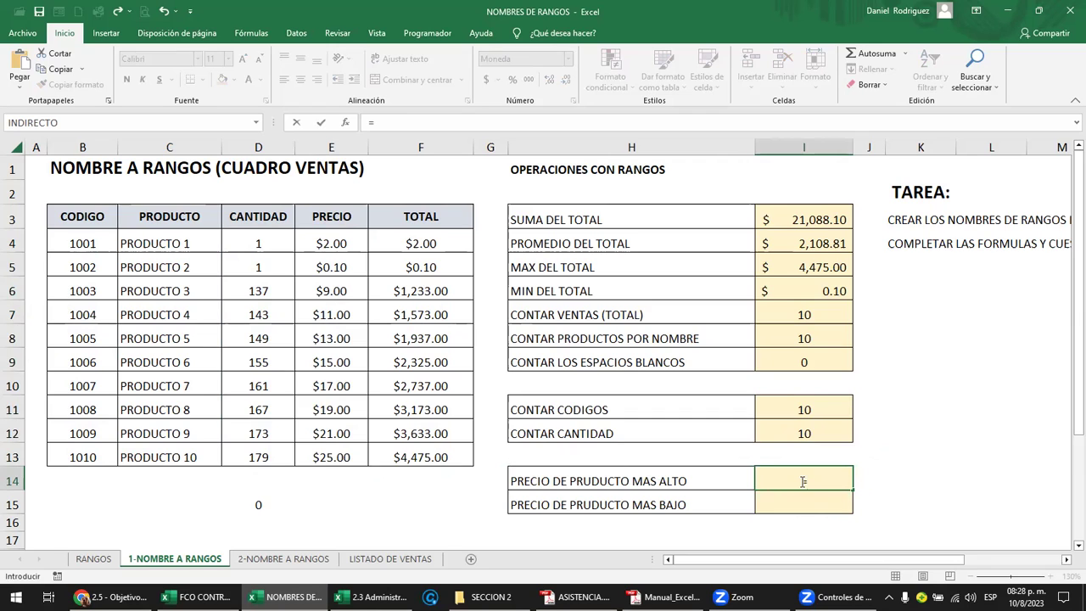
{"action": "type", "text": "MAX"}
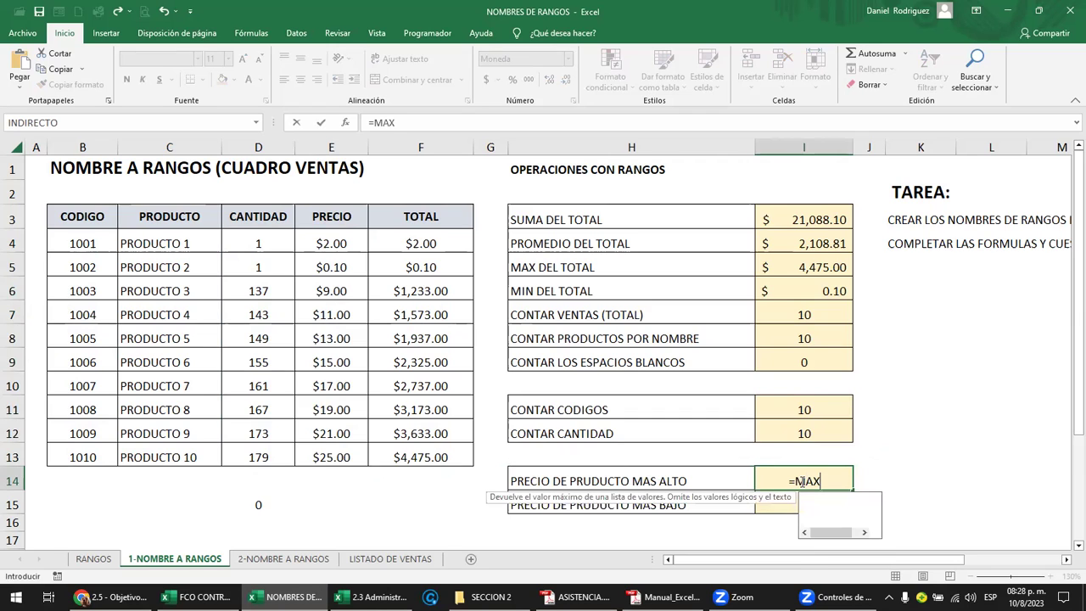
{"action": "type", "text": "("}
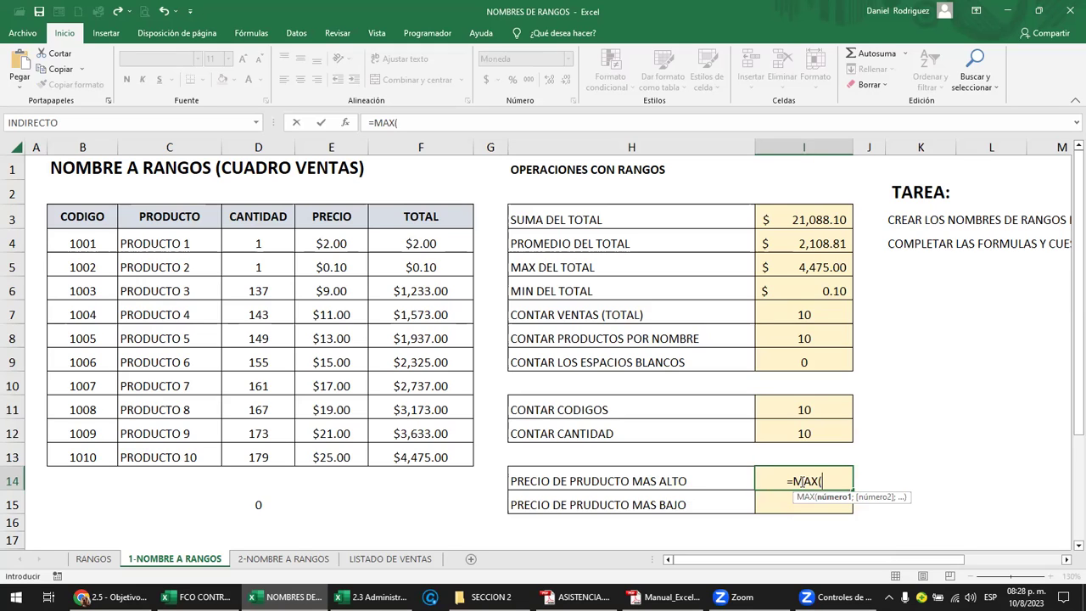
{"action": "type", "text": "PR"}
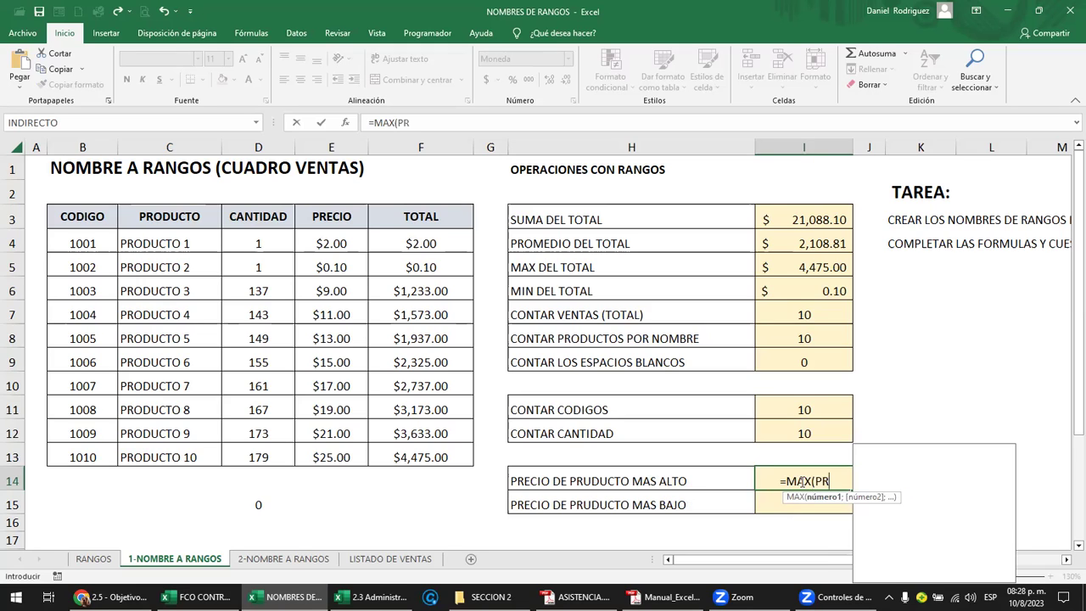
{"action": "type", "text": "E"}
{"action": "key", "text": "Tab"}
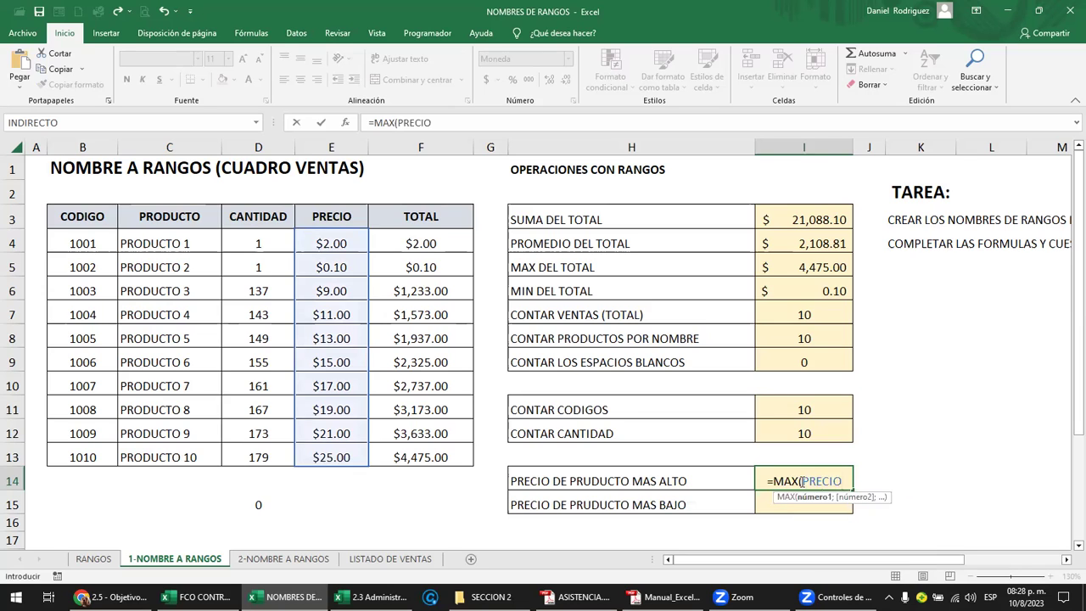
{"action": "key", "text": "Return"}
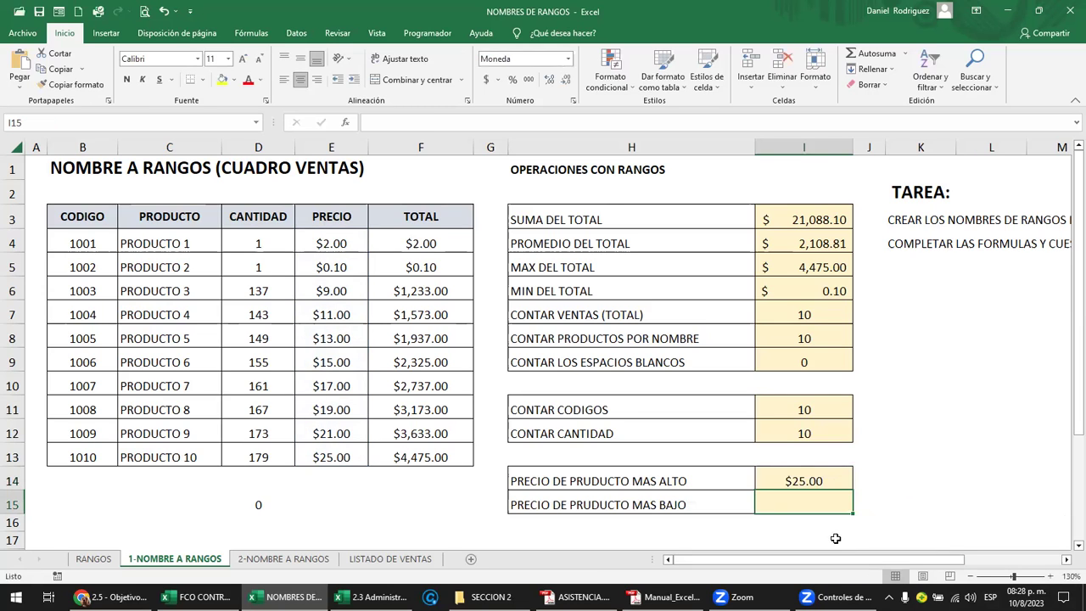
{"action": "left_click", "coordinate": [333, 458]}
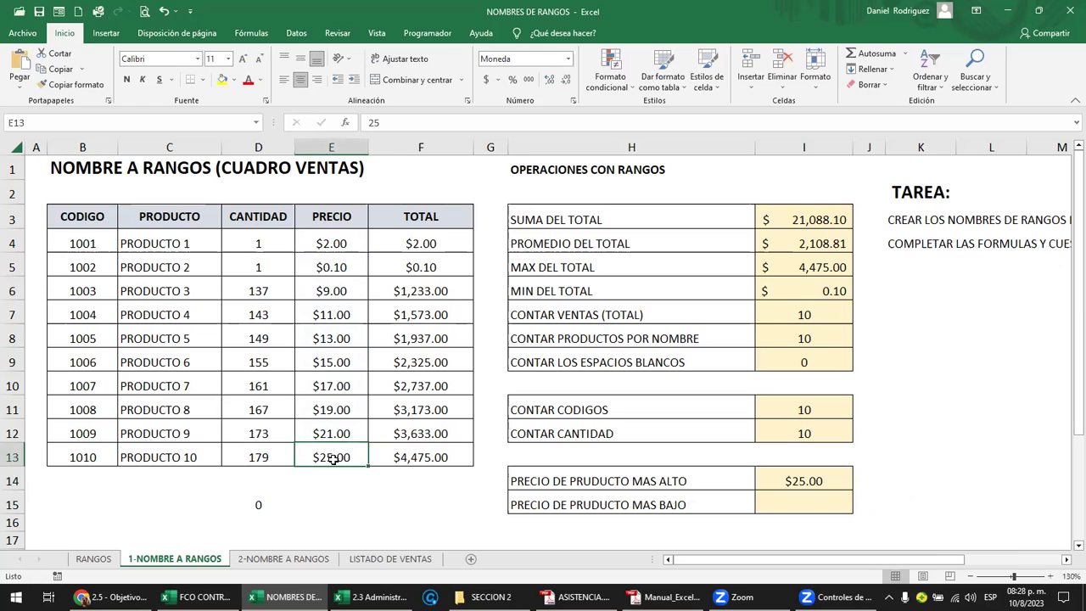
Step: Enter =MIN(PRECIO) in I15, giving a lowest price of $0.10
{"action": "left_click", "coordinate": [778, 504]}
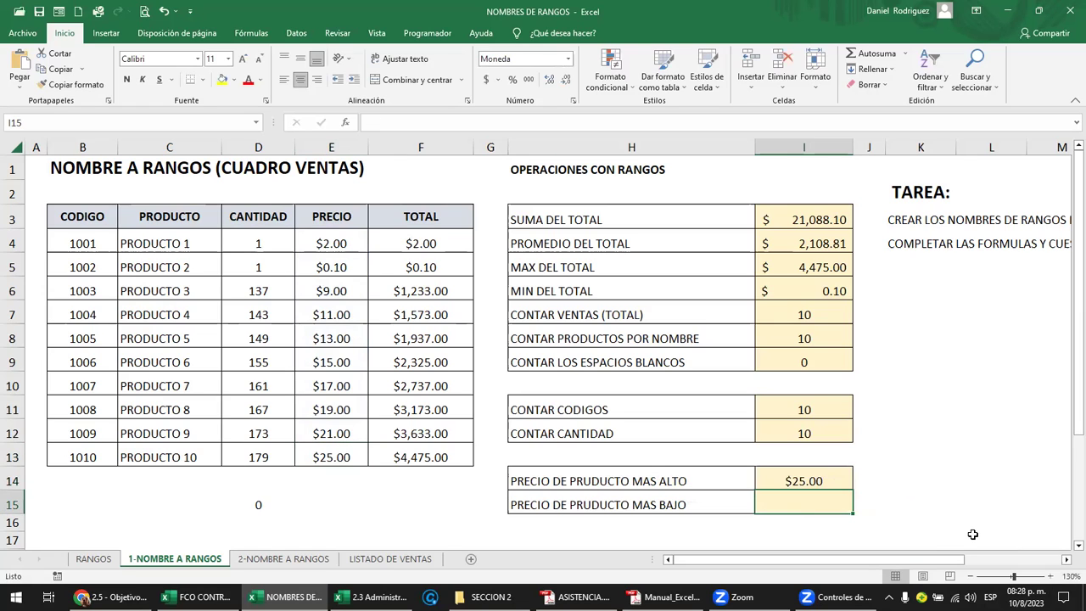
{"action": "type", "text": "="}
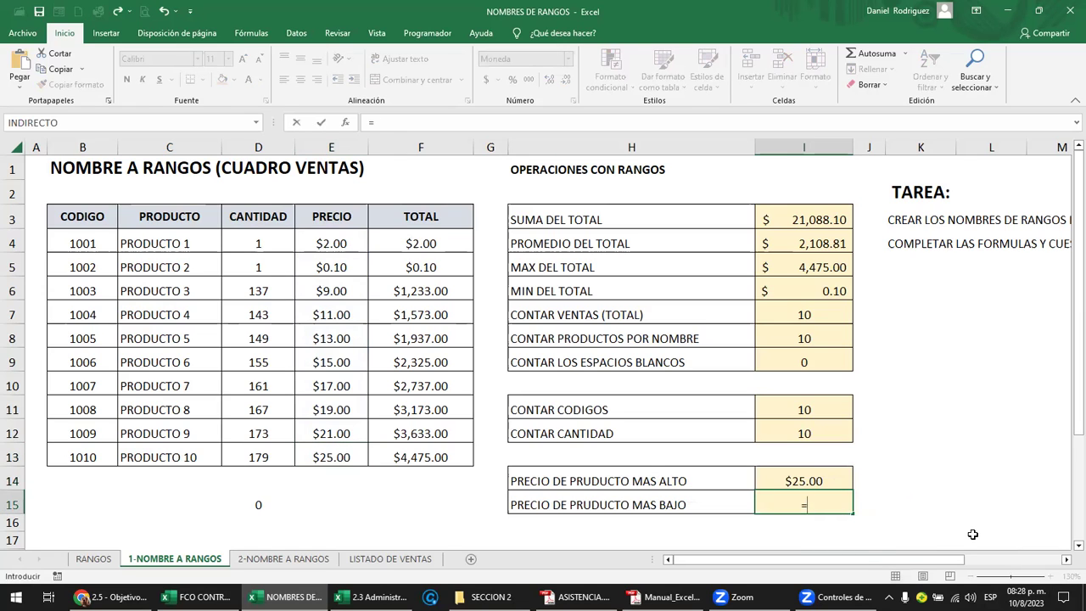
{"action": "type", "text": "MIN("}
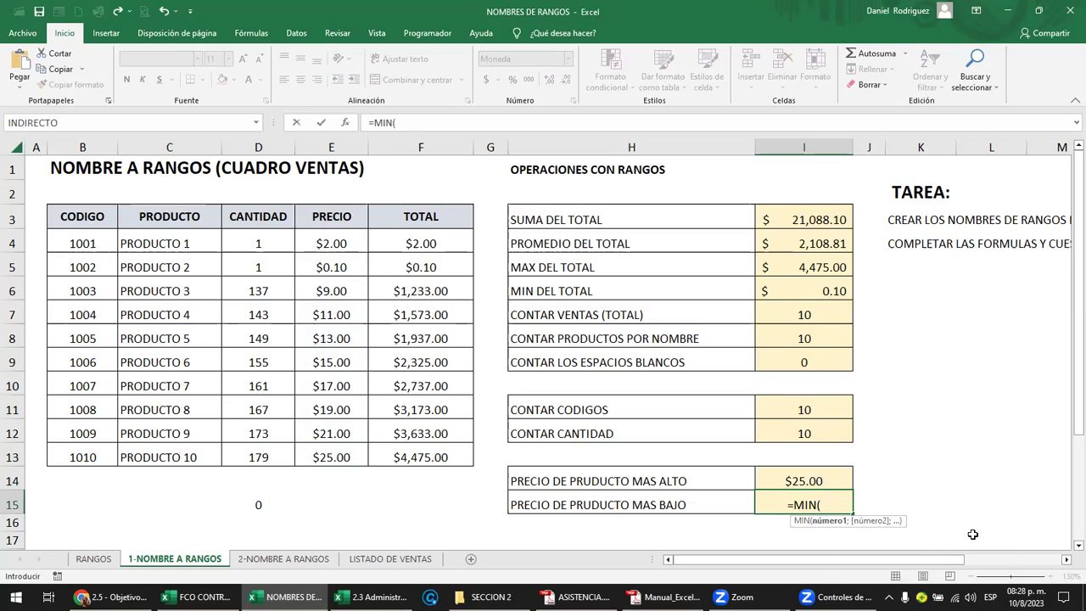
{"action": "type", "text": "PRE"}
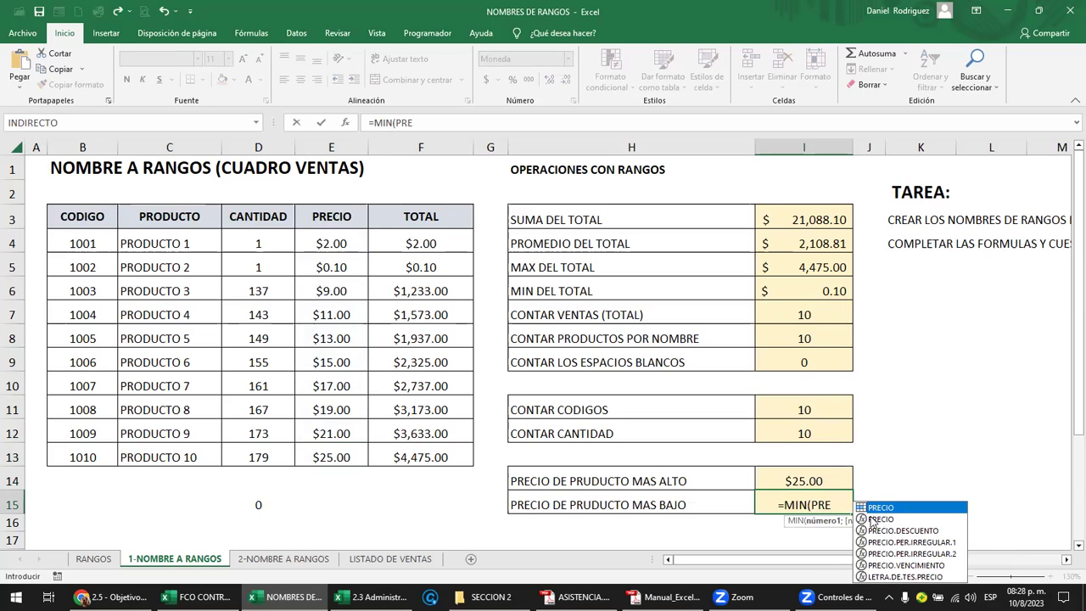
{"action": "double_click", "coordinate": [873, 509]}
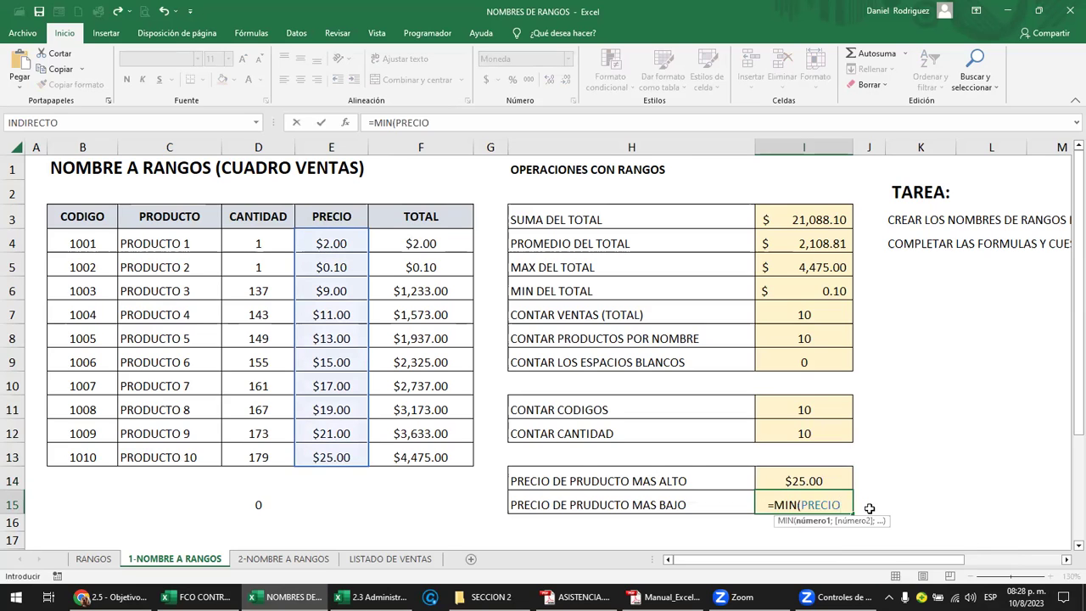
{"action": "key", "text": "Return"}
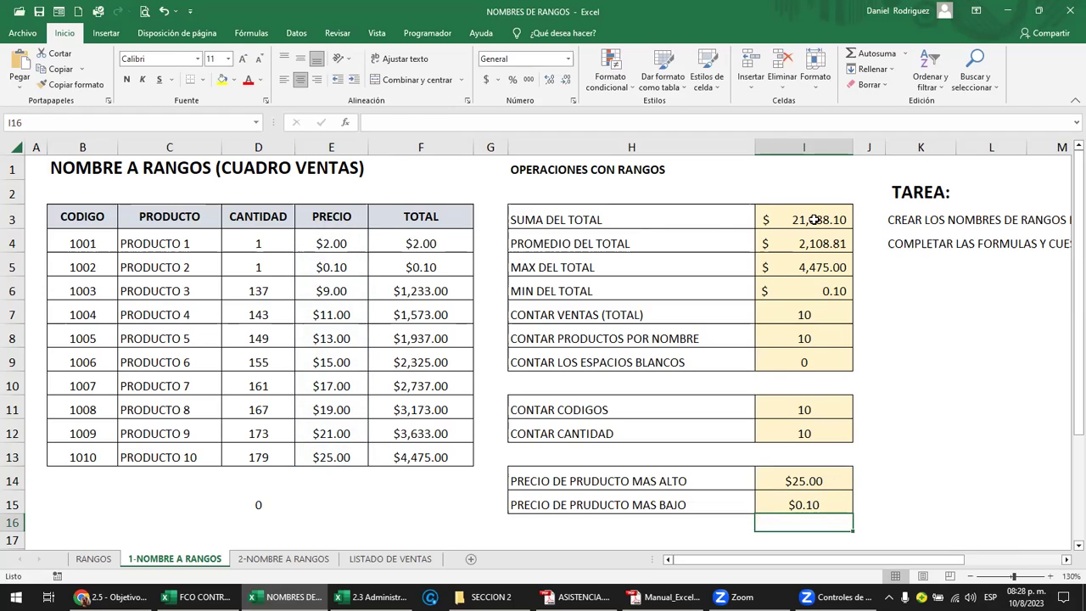
Step: Review the panel results and the column ranges and headers from CODIGO to TOTAL
{"action": "left_click_drag", "start_coordinate": [813, 220], "coordinate": [812, 504]}
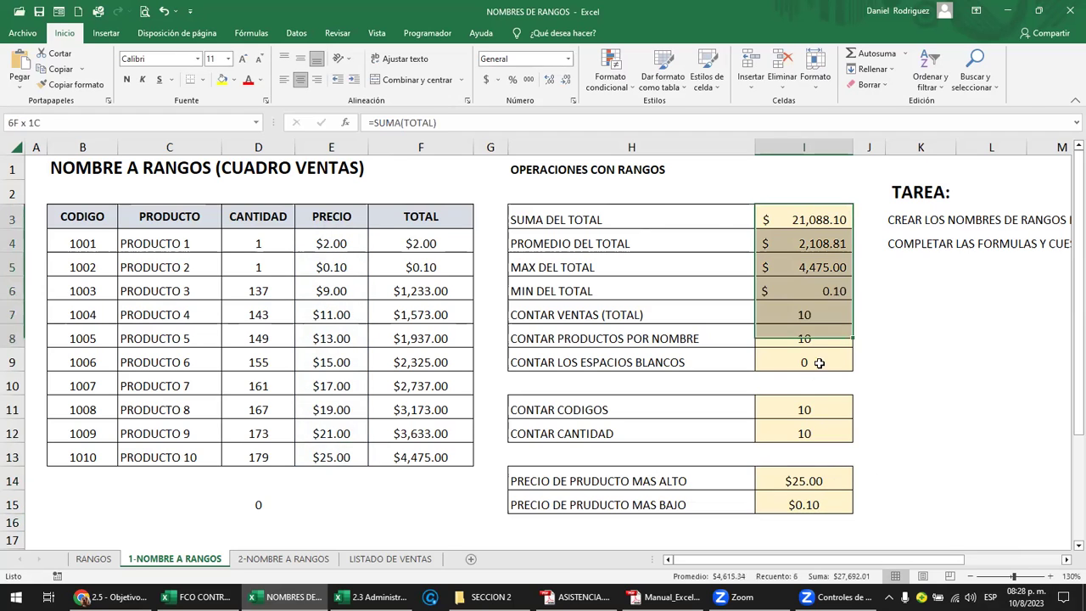
{"action": "left_click", "coordinate": [609, 220]}
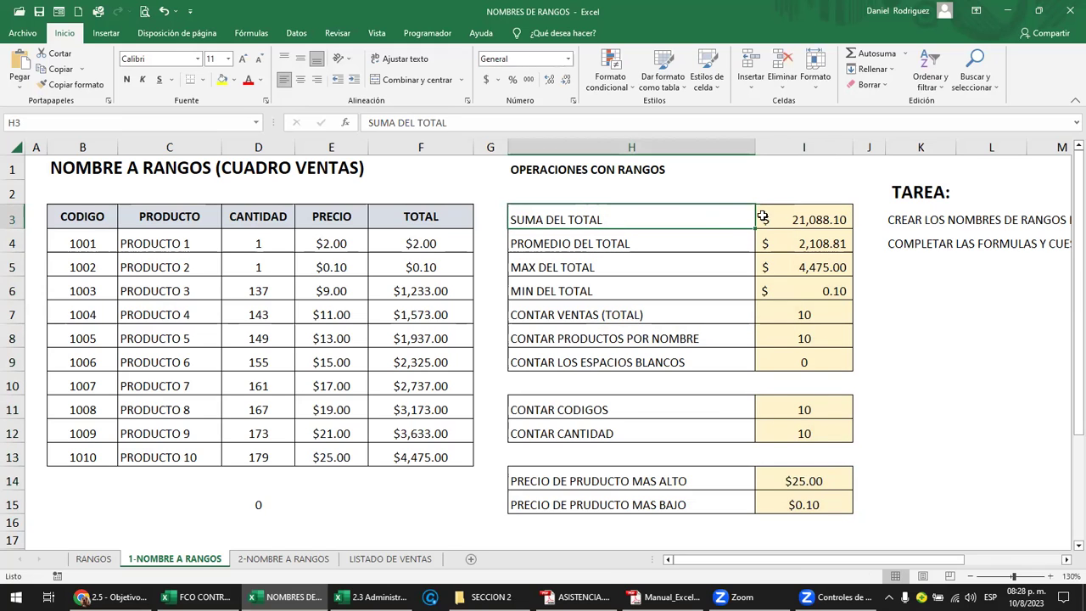
{"action": "left_click_drag", "start_coordinate": [83, 245], "coordinate": [90, 460]}
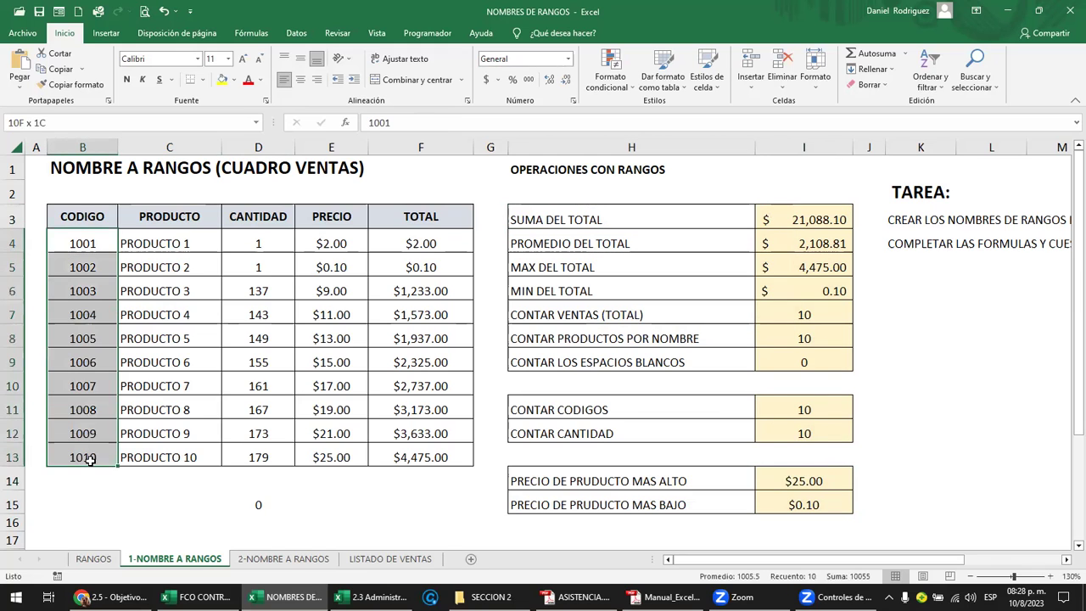
{"action": "left_click_drag", "start_coordinate": [205, 243], "coordinate": [213, 459]}
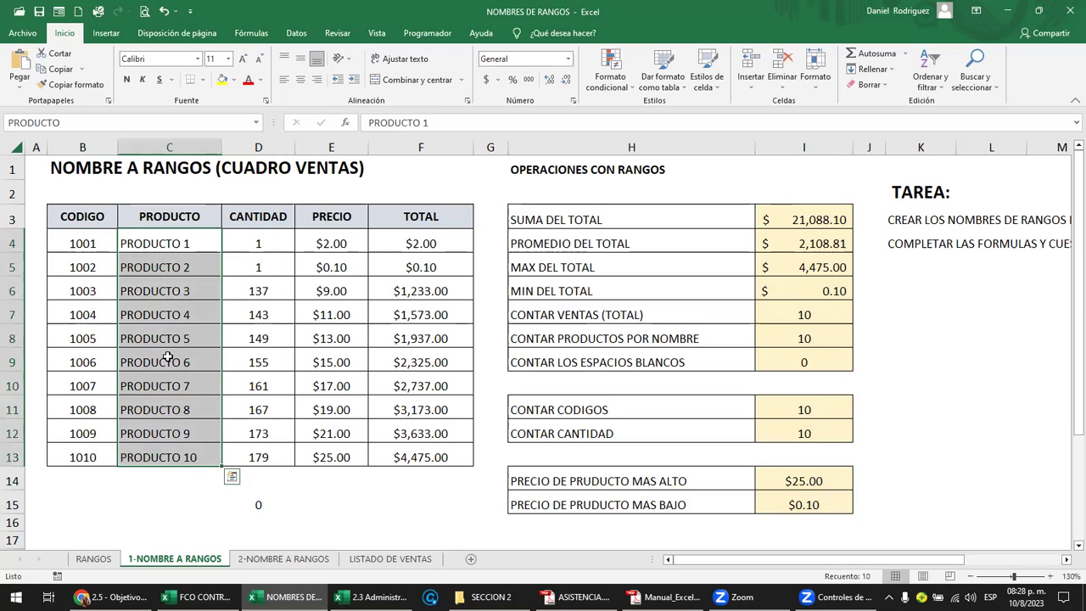
{"action": "left_click", "coordinate": [88, 218]}
{"action": "left_click", "coordinate": [216, 218]}
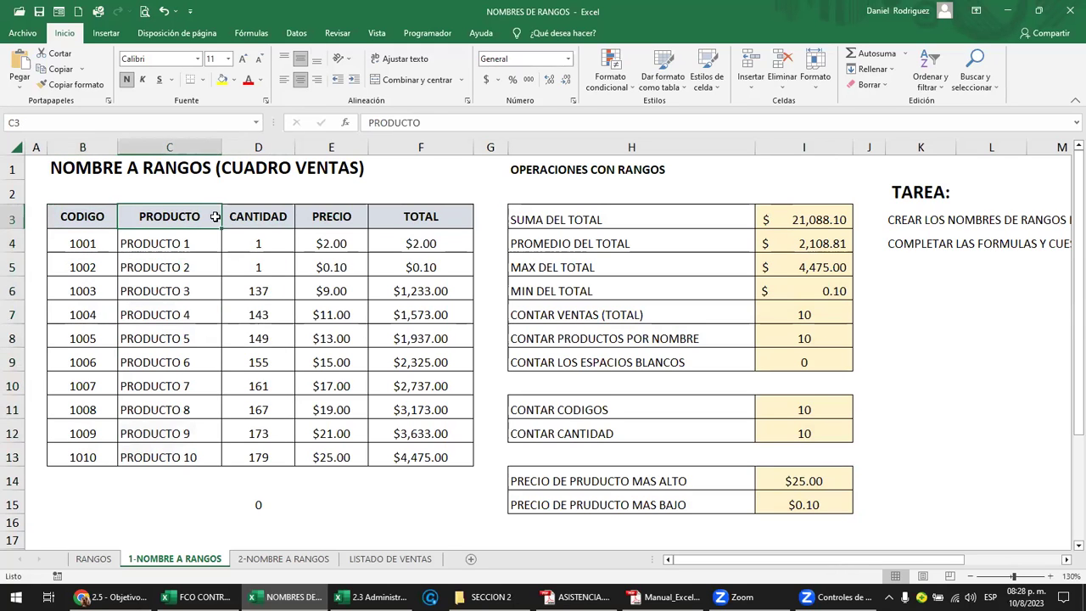
{"action": "left_click", "coordinate": [246, 213]}
{"action": "left_click", "coordinate": [329, 215]}
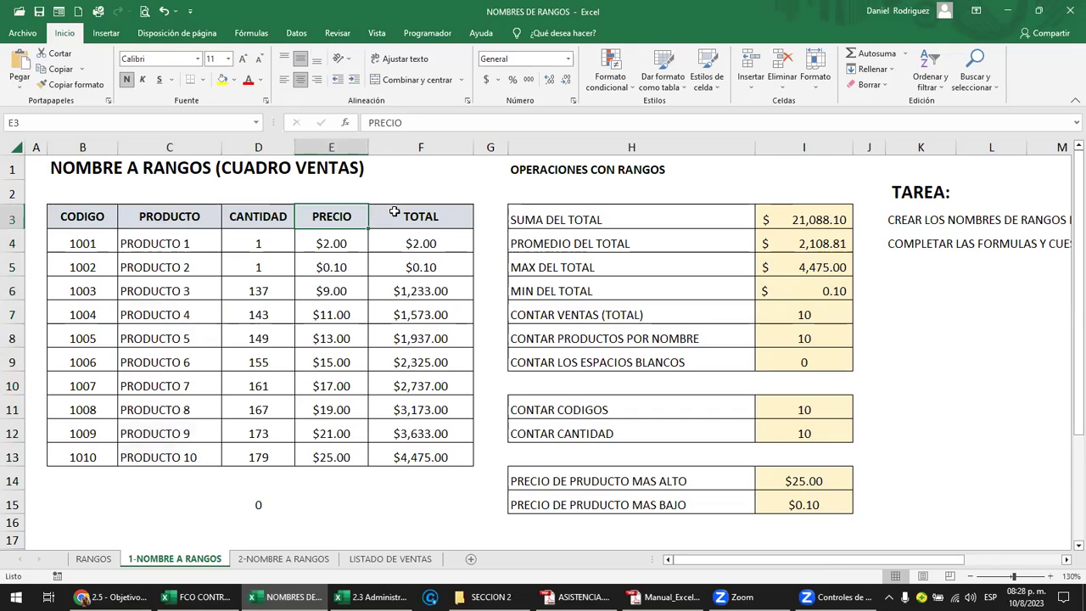
{"action": "left_click", "coordinate": [403, 213]}
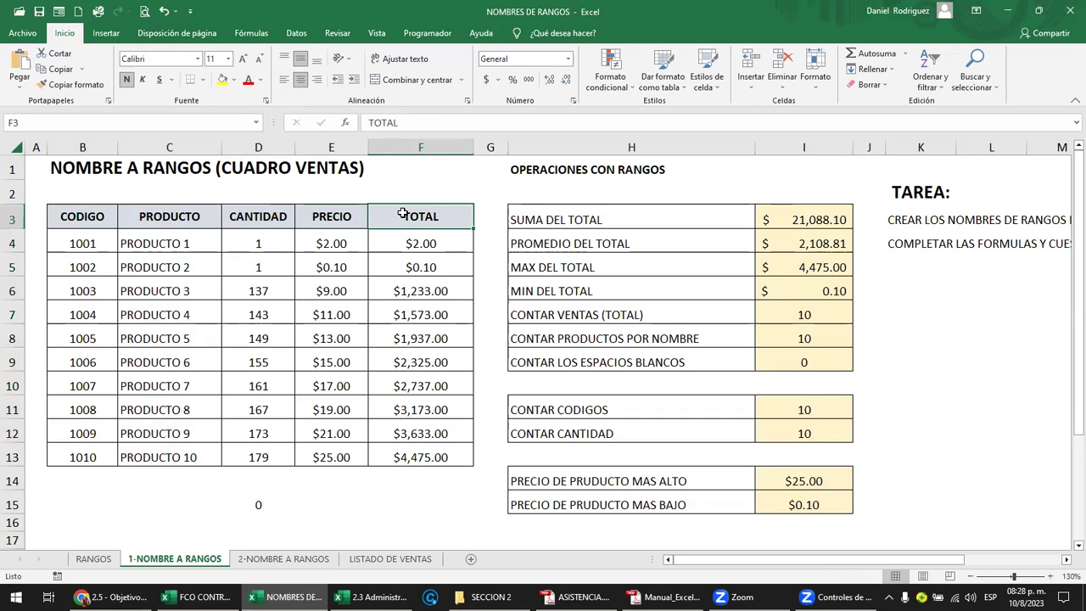
Step: Select the PRODUCTO named range from the Name Box list
{"action": "left_click", "coordinate": [88, 242]}
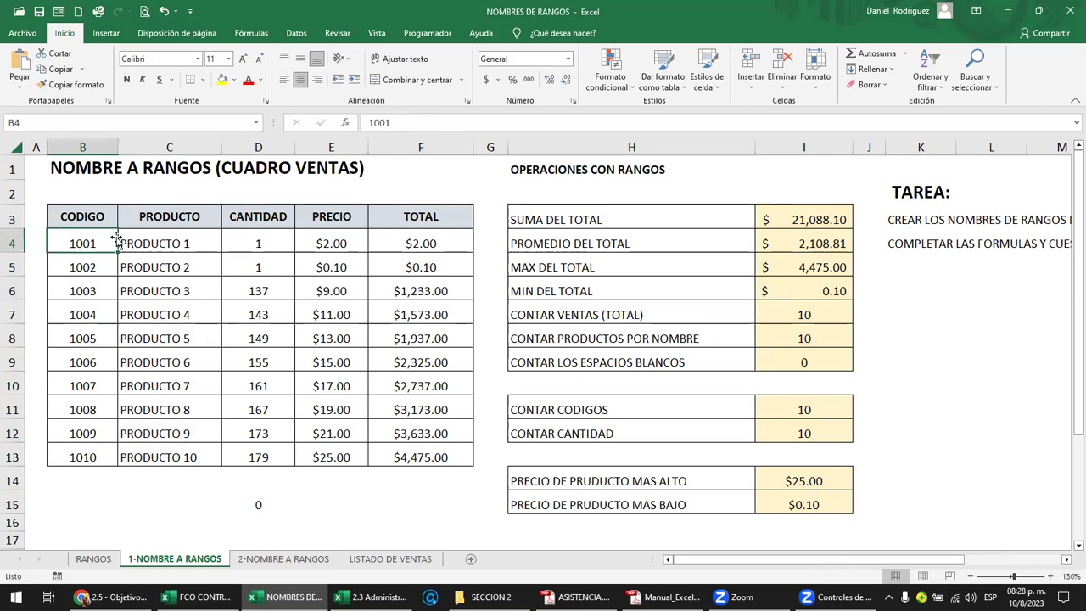
{"action": "left_click", "coordinate": [264, 122]}
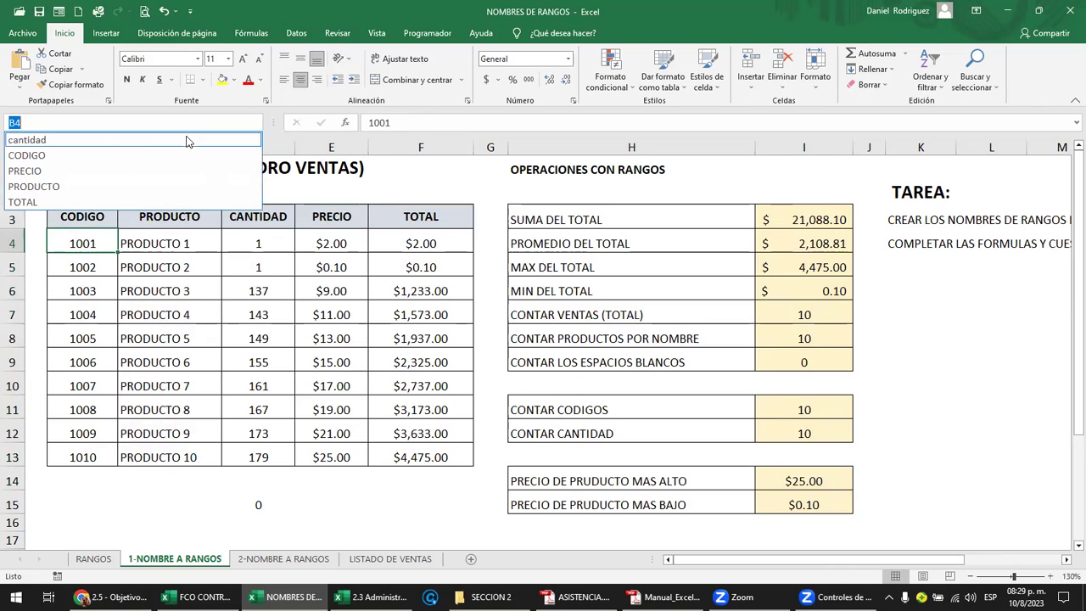
{"action": "left_click", "coordinate": [116, 188]}
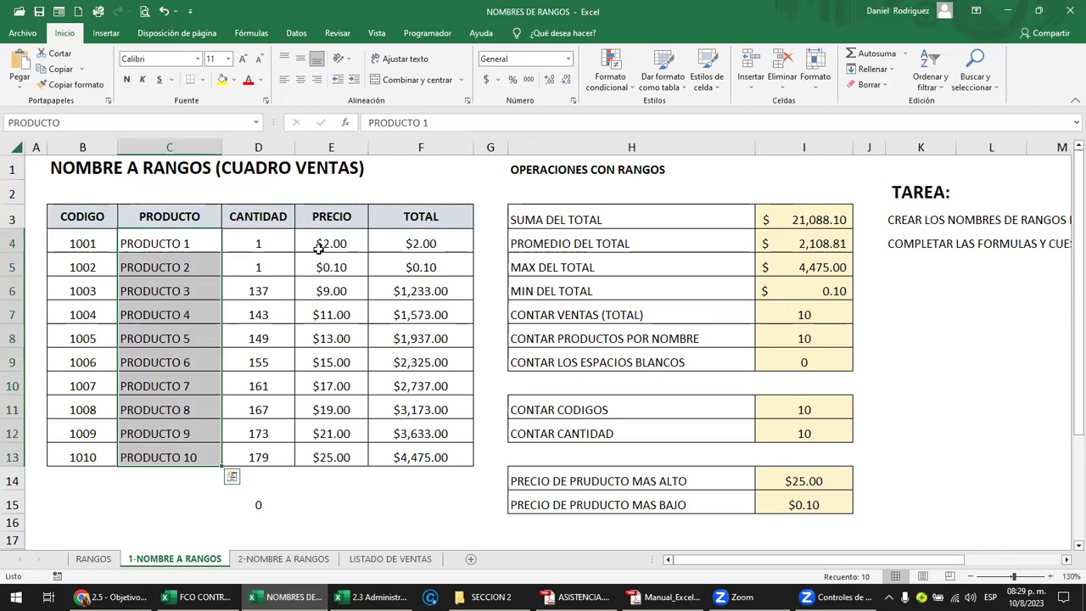
{"action": "left_click", "coordinate": [365, 257]}
Step: Step through the panel formulas, confirming I7 holds =CONTAR(TOTAL)
{"action": "left_click", "coordinate": [797, 220]}
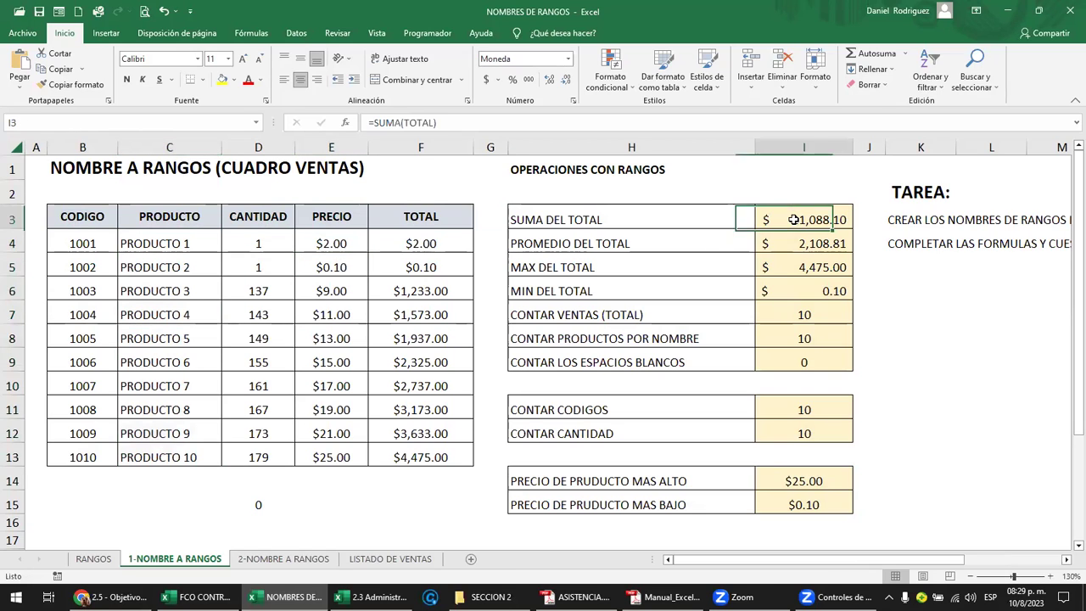
{"action": "left_click", "coordinate": [798, 243]}
{"action": "left_click", "coordinate": [801, 270]}
{"action": "left_click", "coordinate": [806, 289]}
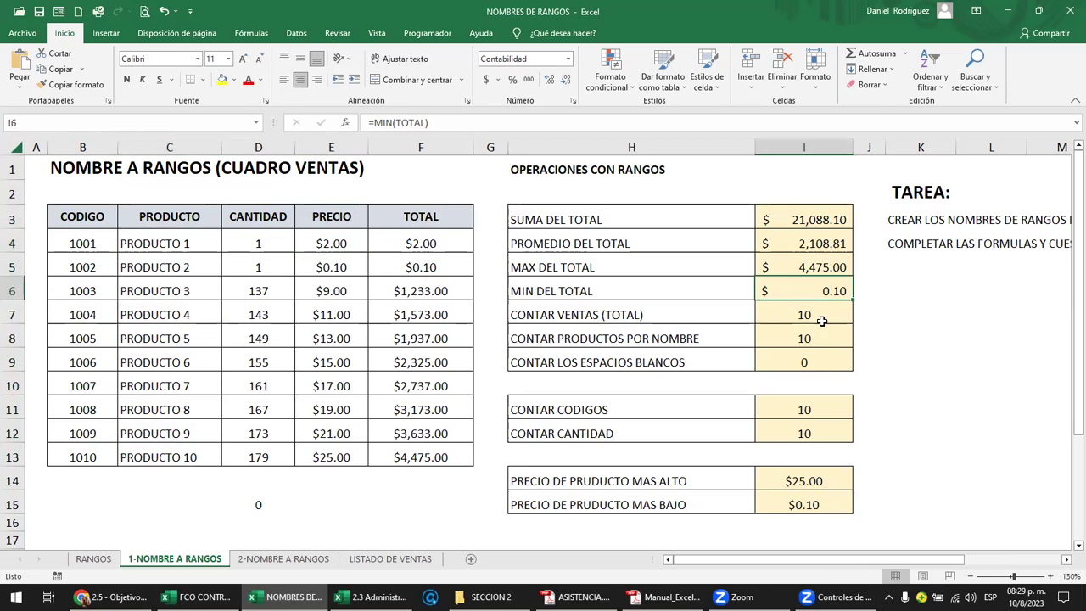
{"action": "left_click", "coordinate": [810, 314]}
{"action": "double_click", "coordinate": [812, 315]}
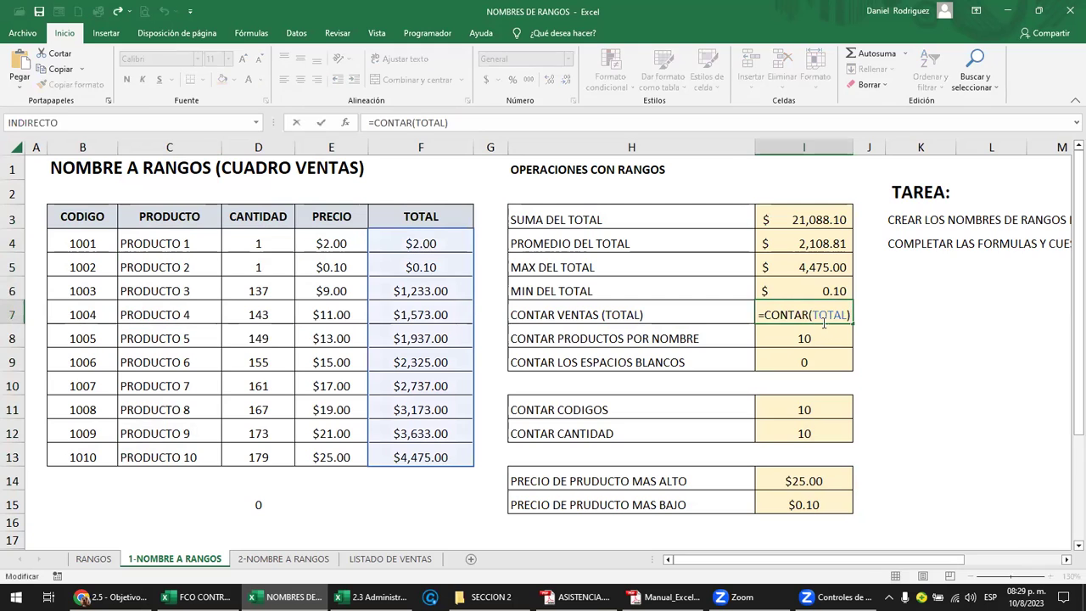
{"action": "left_click_drag", "start_coordinate": [817, 315], "coordinate": [848, 315]}
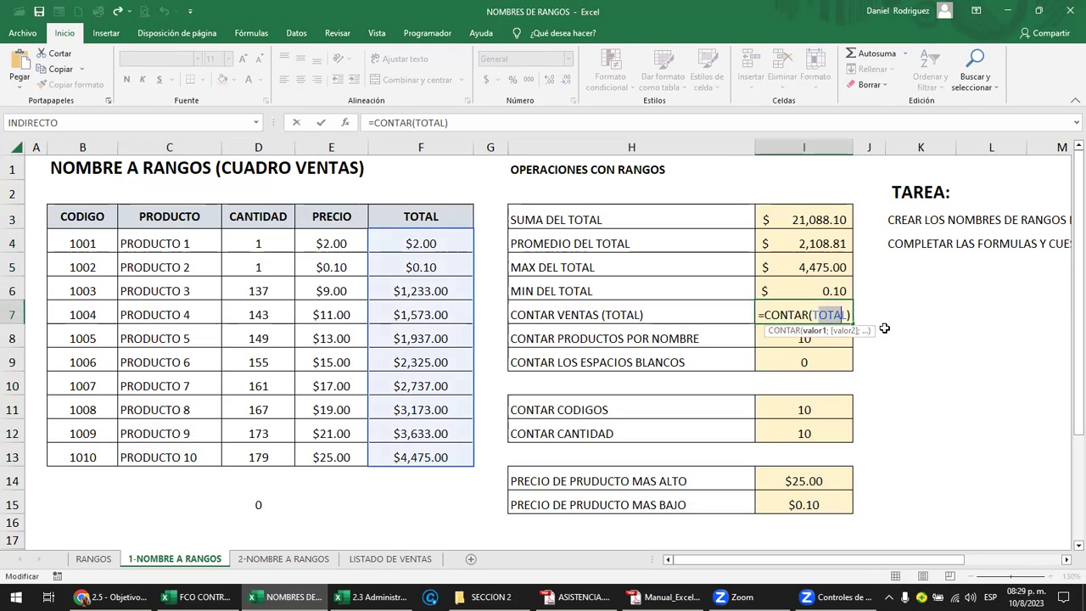
{"action": "key", "text": "Escape"}
{"action": "left_click", "coordinate": [897, 329]}
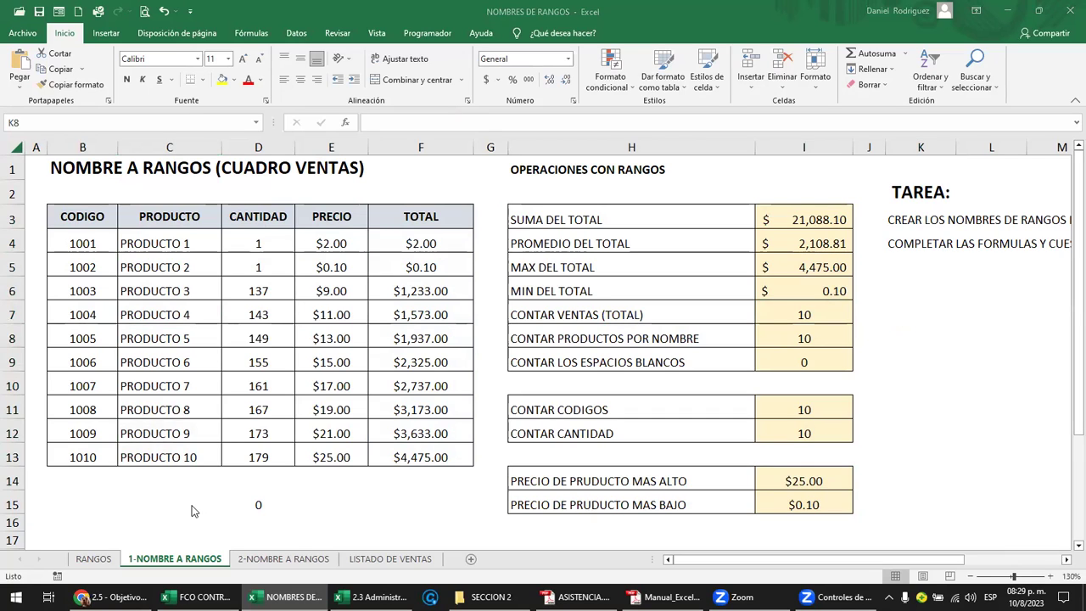
Step: Delete the stray 0 from cell D15
{"action": "left_click", "coordinate": [260, 500]}
{"action": "key", "text": "Delete"}
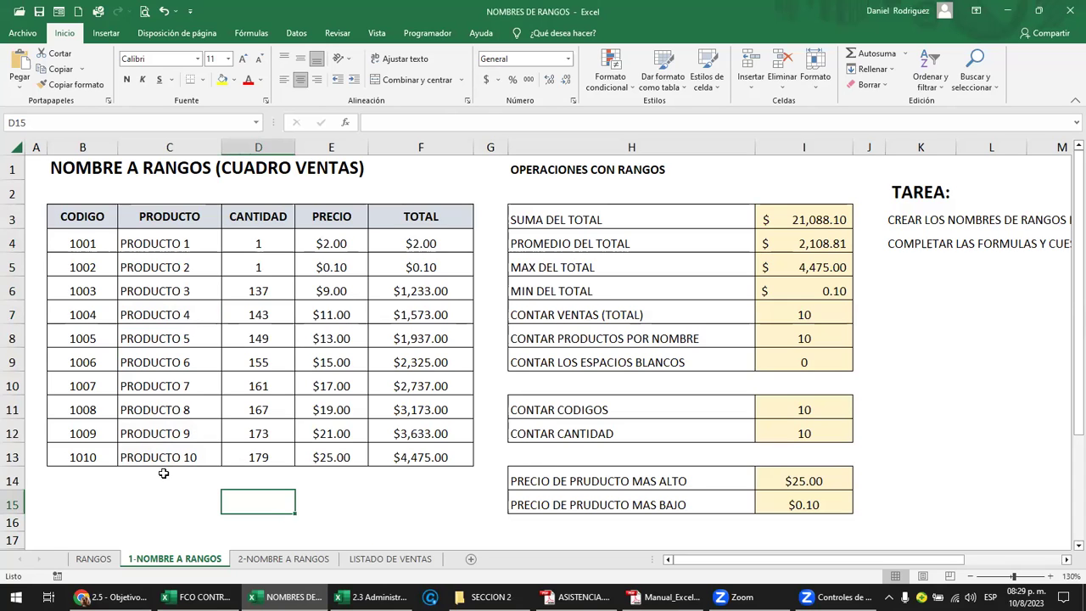
{"action": "left_click", "coordinate": [411, 475]}
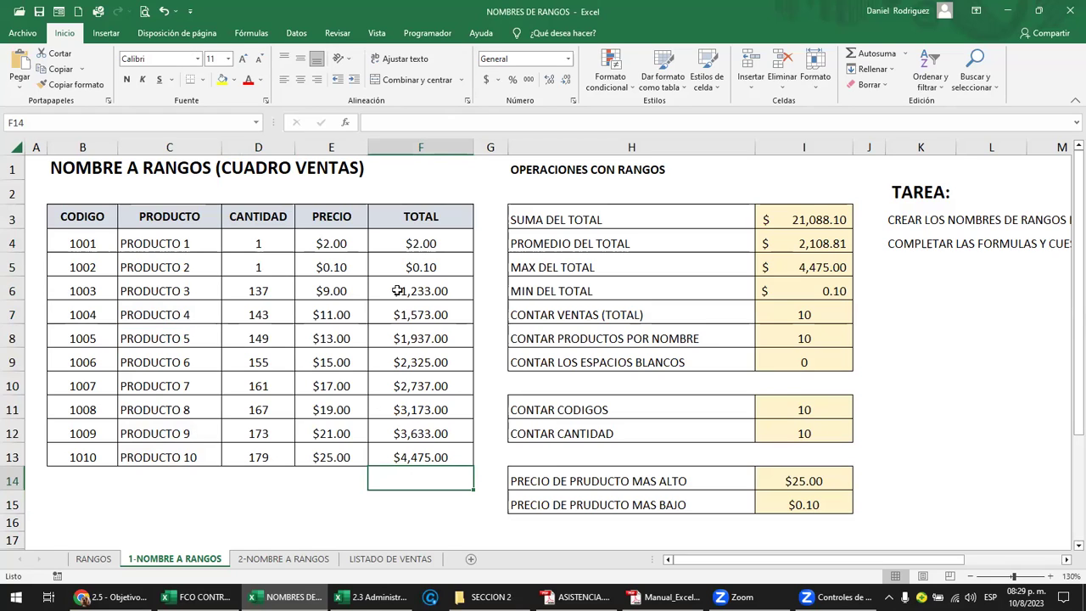
{"action": "left_click_drag", "start_coordinate": [420, 244], "coordinate": [446, 455]}
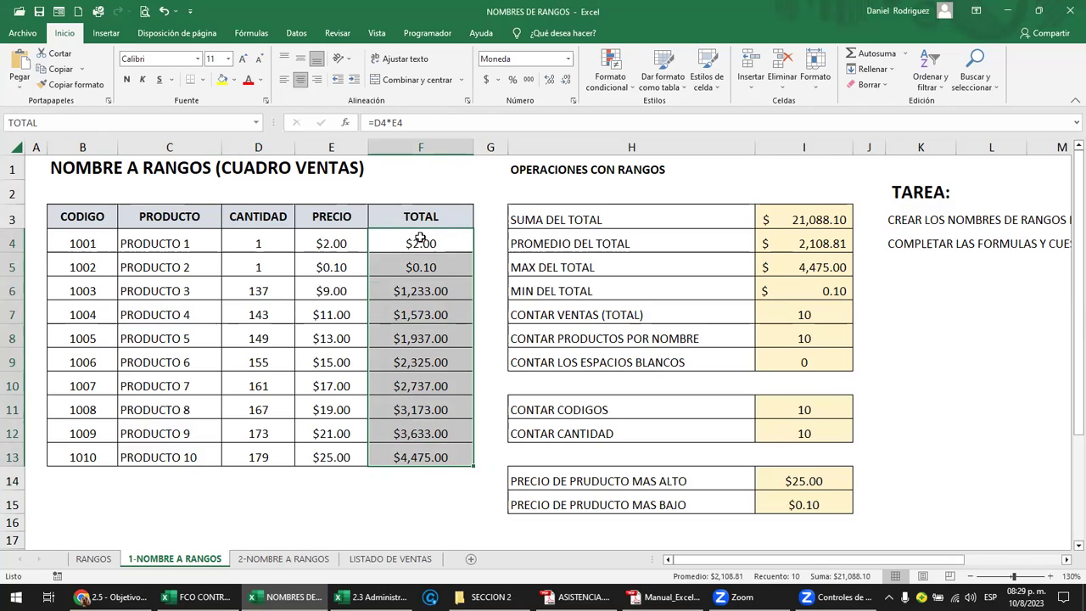
{"action": "left_click", "coordinate": [48, 123]}
{"action": "type", "text": "TOTAL2"}
{"action": "key", "text": "Escape"}
{"action": "left_click", "coordinate": [411, 175]}
{"action": "left_click", "coordinate": [256, 124]}
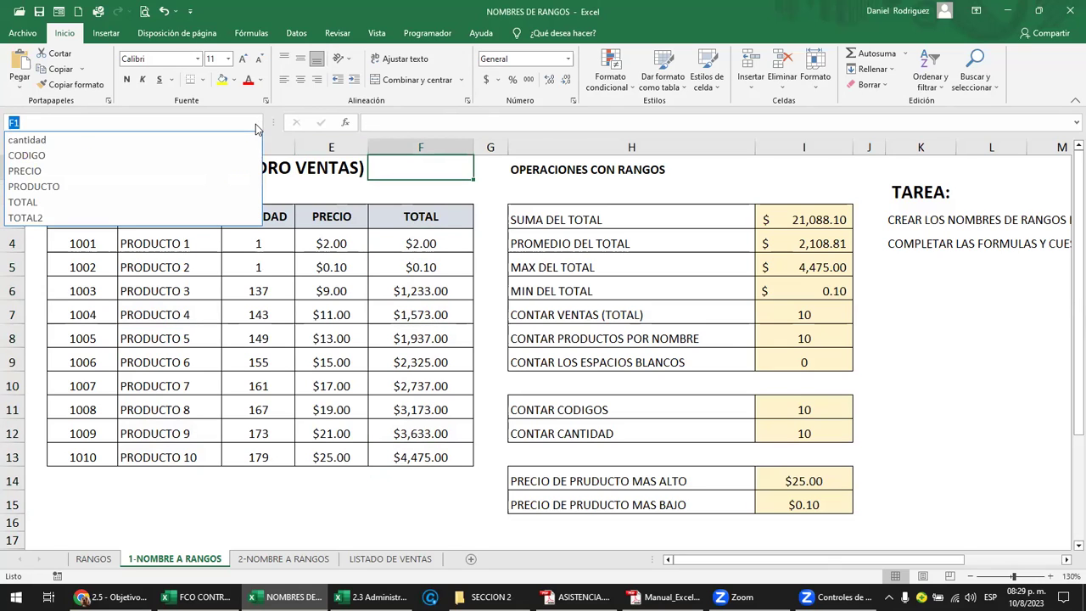
{"action": "left_click", "coordinate": [135, 203]}
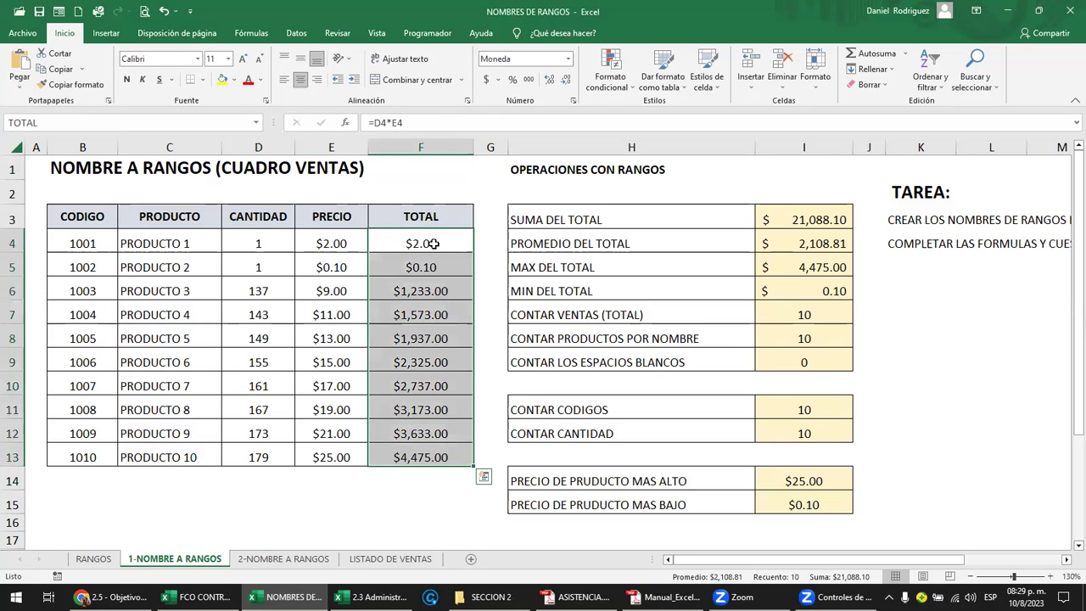
{"action": "left_click", "coordinate": [258, 126]}
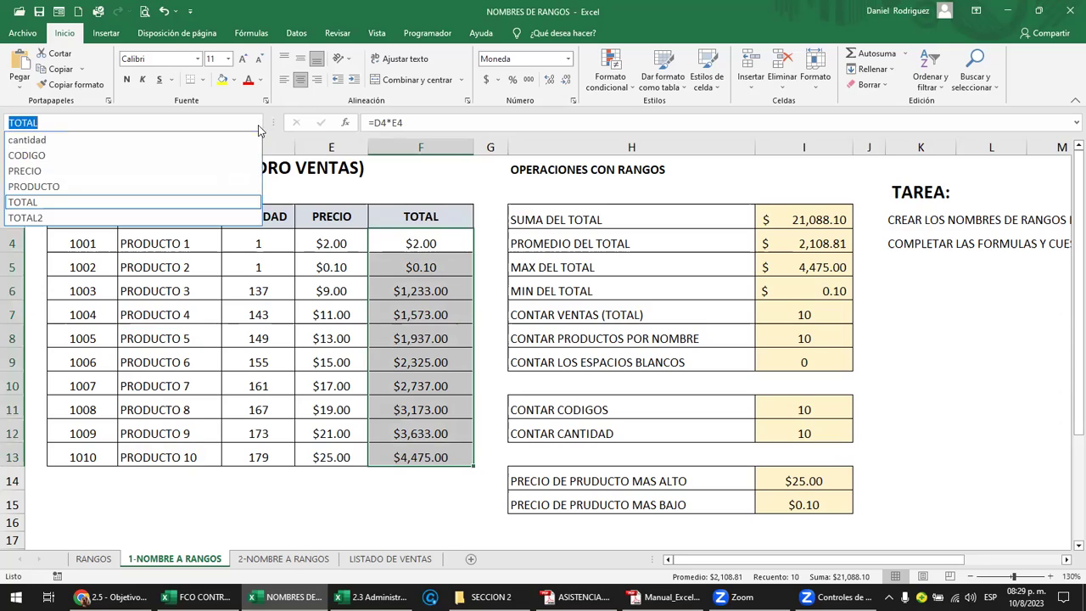
{"action": "left_click", "coordinate": [19, 218]}
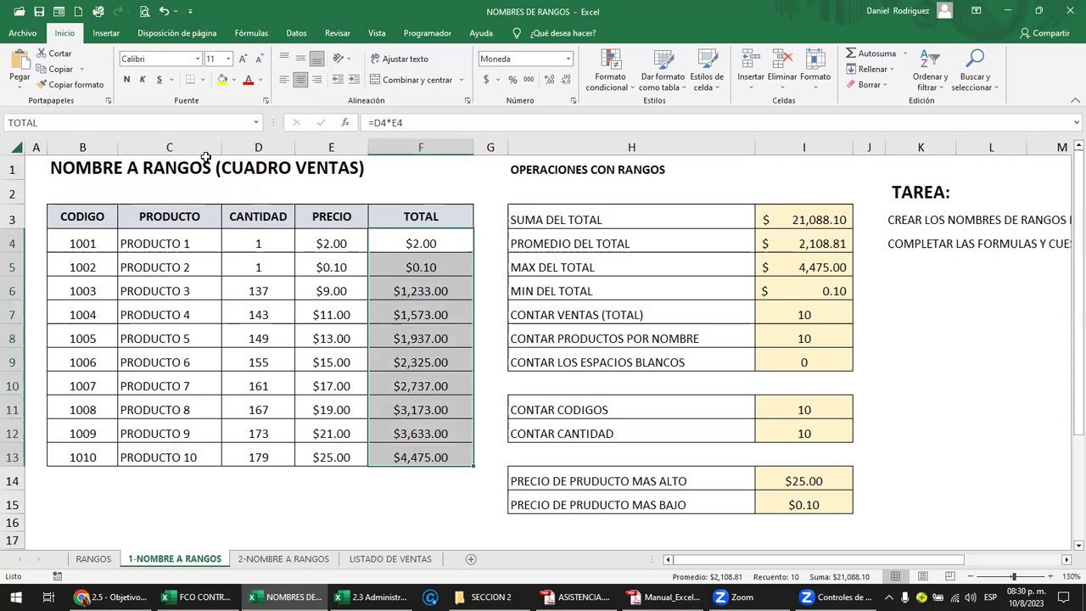
{"action": "left_click", "coordinate": [258, 123]}
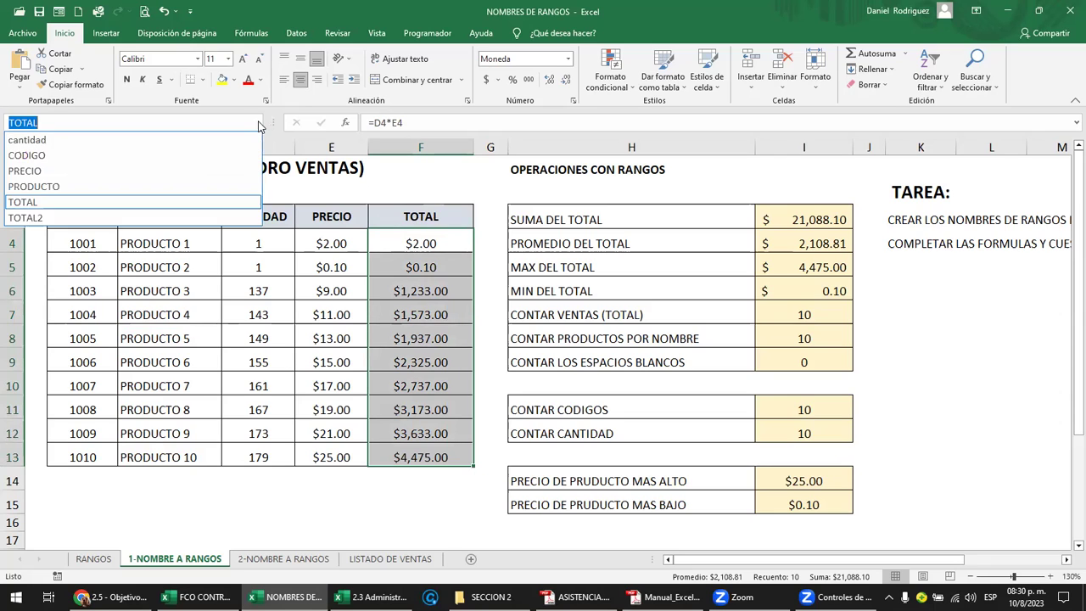
{"action": "left_click", "coordinate": [56, 203]}
{"action": "left_click", "coordinate": [447, 195]}
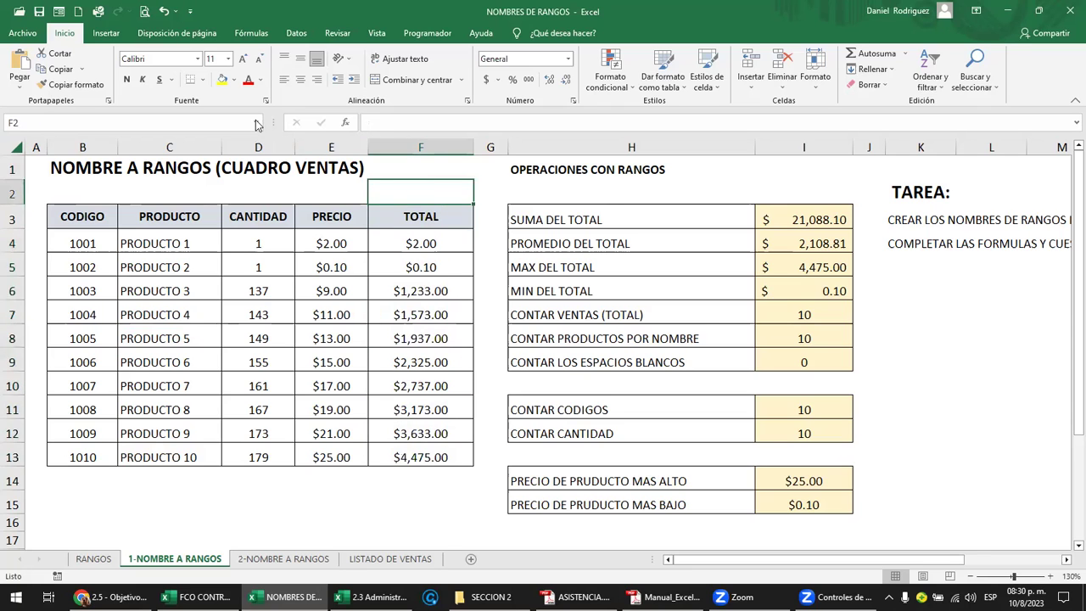
{"action": "left_click", "coordinate": [257, 123]}
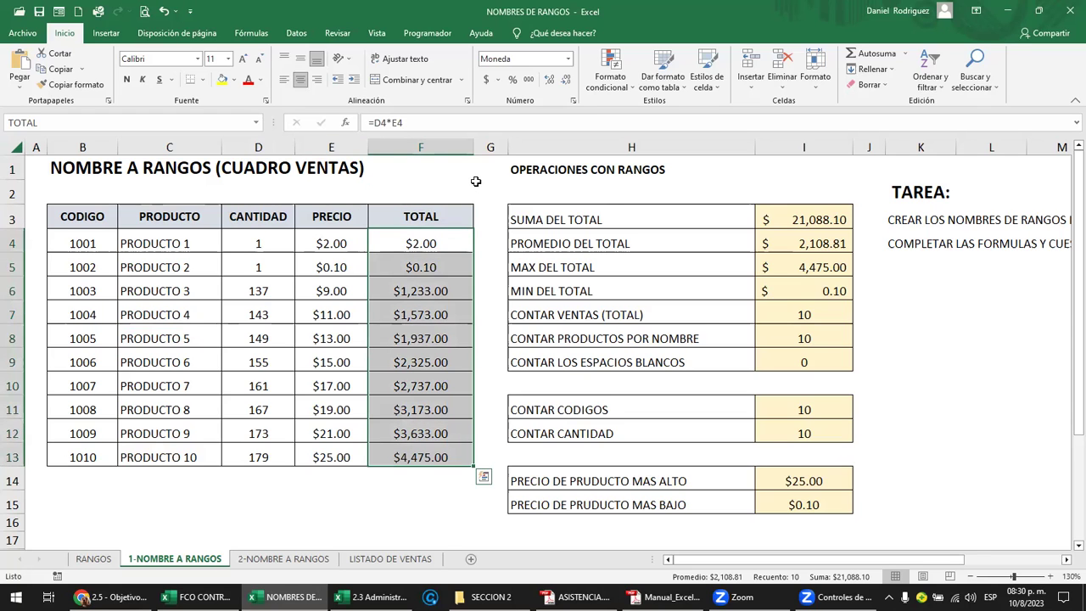
{"action": "left_click", "coordinate": [462, 190]}
{"action": "left_click", "coordinate": [257, 123]}
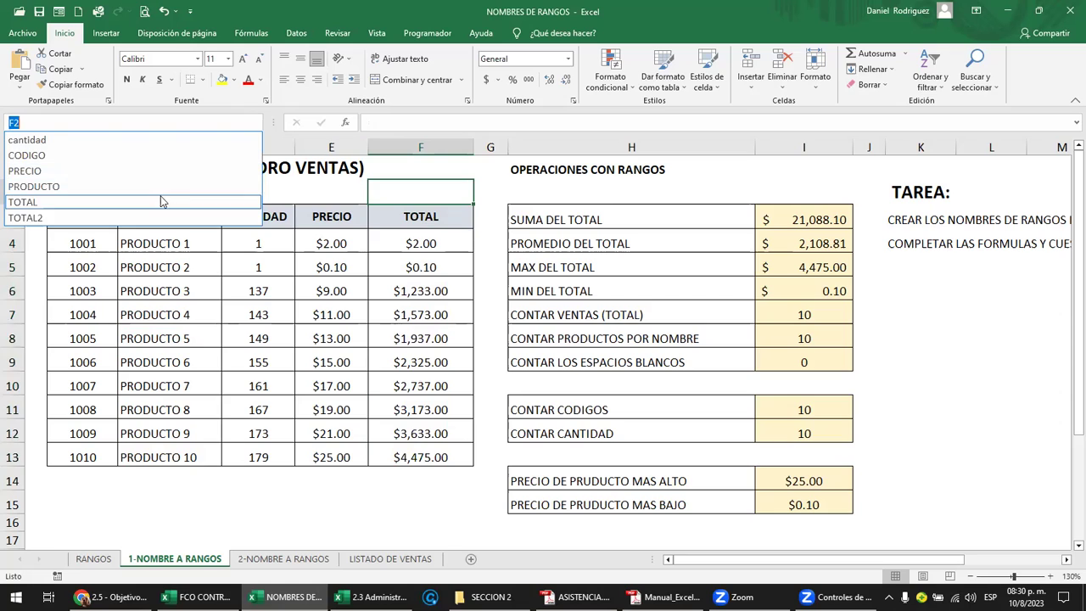
{"action": "left_click", "coordinate": [161, 201]}
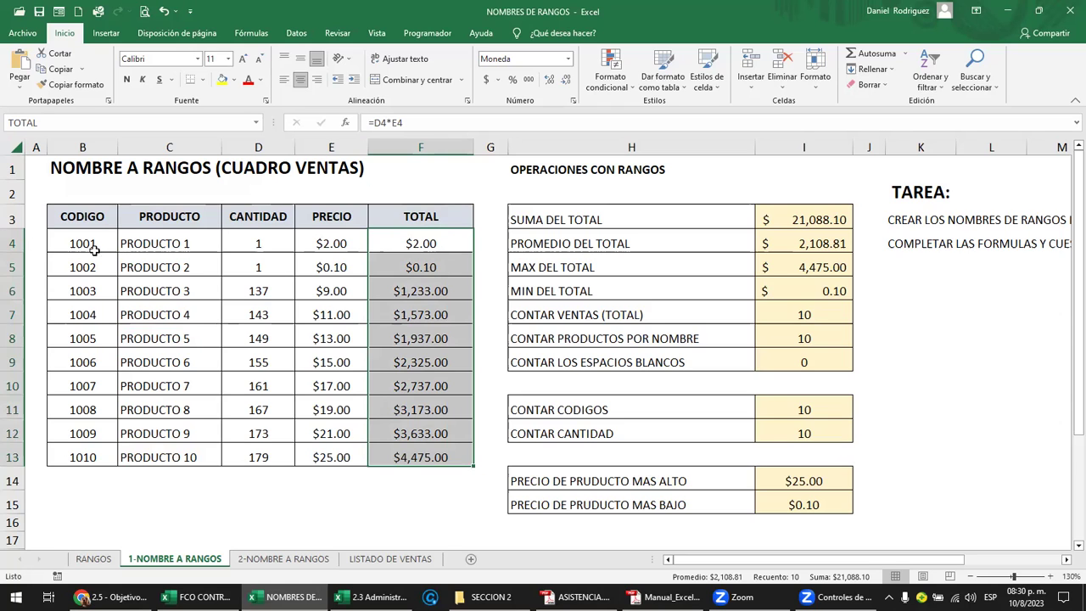
Step: Name the codes in B4:B12 CODIGO2 via the Name Box, leaving code 1010 out
{"action": "left_click_drag", "start_coordinate": [89, 243], "coordinate": [85, 433]}
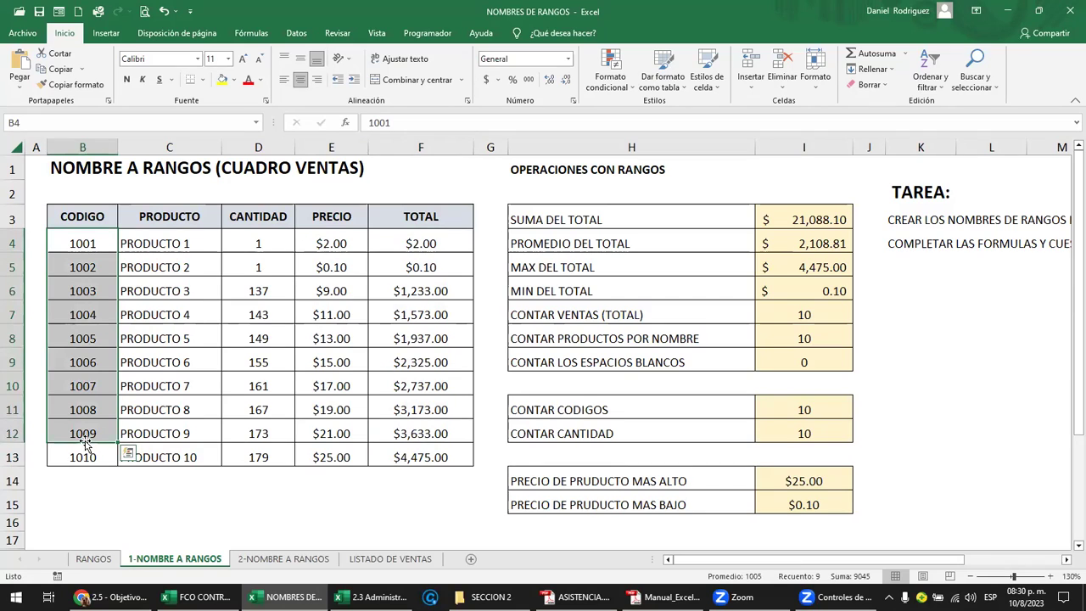
{"action": "left_click_drag", "start_coordinate": [89, 243], "coordinate": [85, 450]}
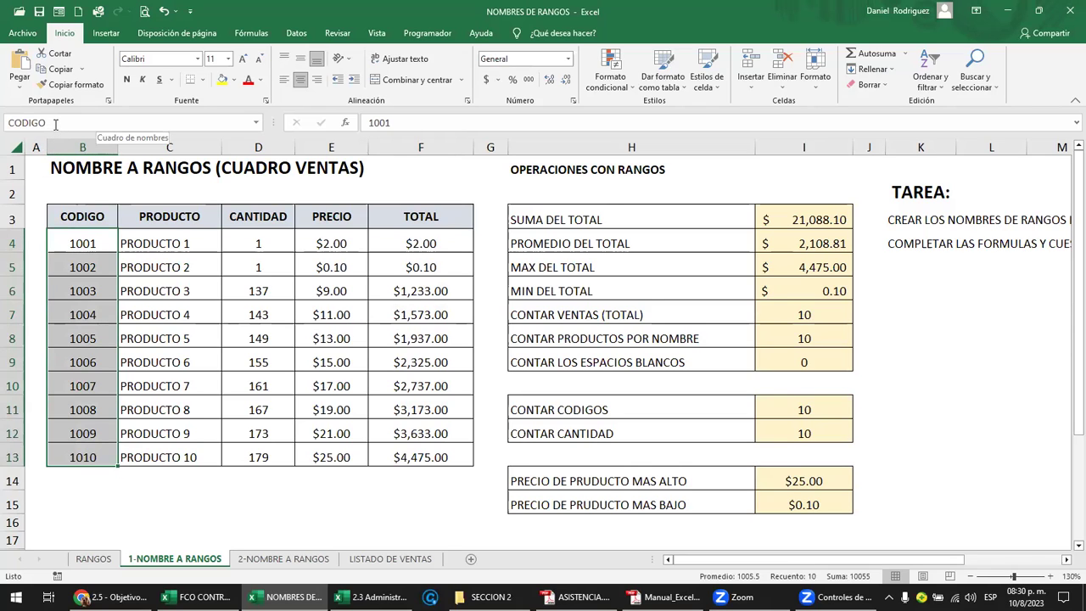
{"action": "left_click", "coordinate": [55, 125]}
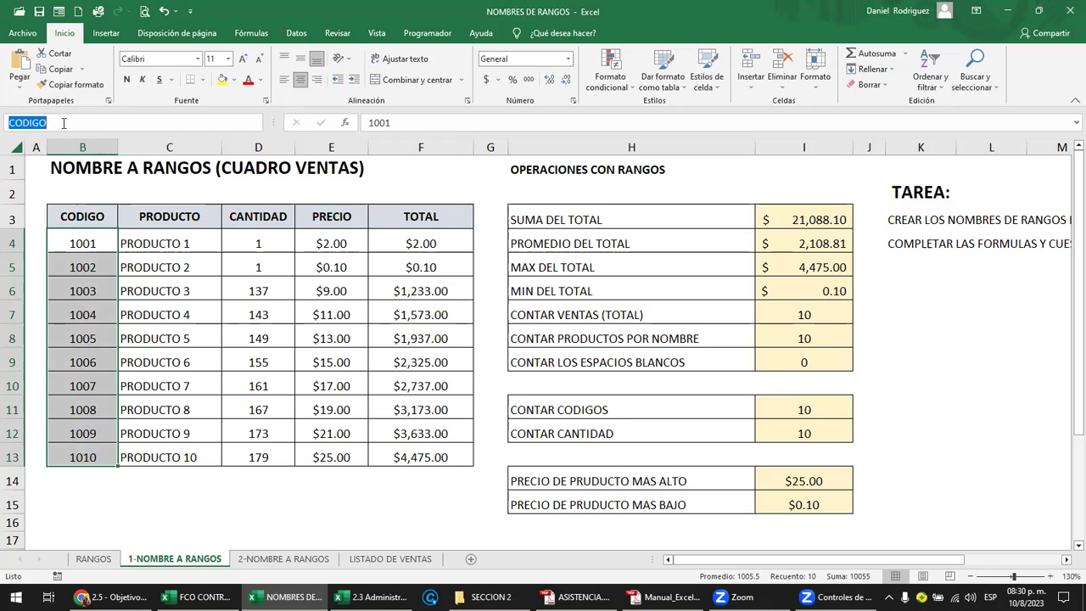
{"action": "left_click", "coordinate": [64, 123]}
{"action": "key", "text": "Return"}
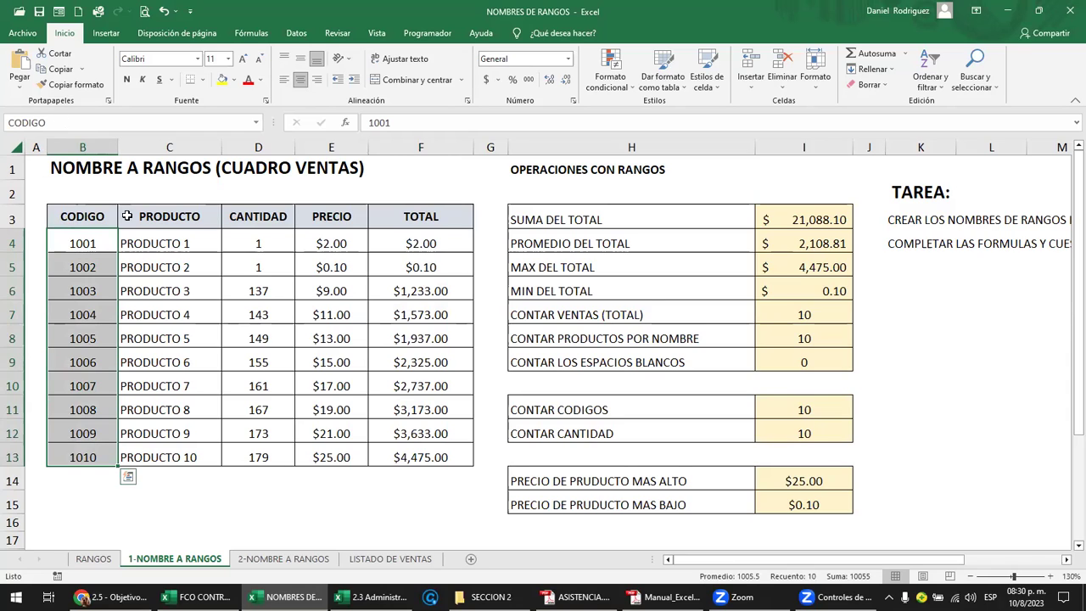
{"action": "left_click", "coordinate": [66, 123]}
{"action": "left_click", "coordinate": [66, 123]}
{"action": "left_click_drag", "start_coordinate": [84, 250], "coordinate": [88, 428]}
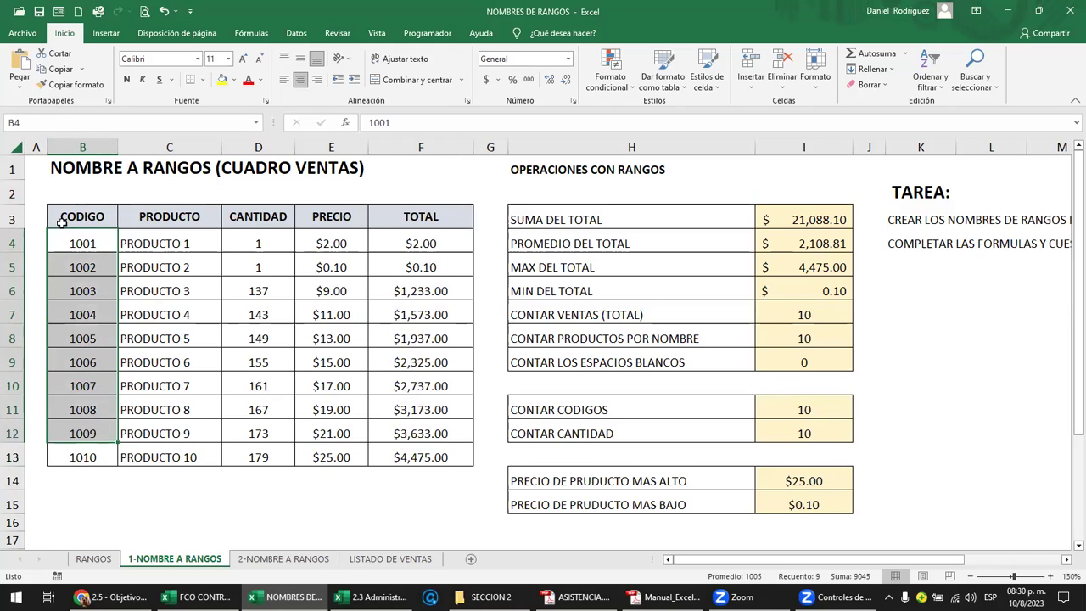
{"action": "left_click", "coordinate": [53, 123]}
{"action": "type", "text": "CODIGO2"}
{"action": "key", "text": "Return"}
Step: Check the CODIGO and CODIGO2 ranges by picking each from the Name Box list
{"action": "left_click", "coordinate": [184, 191]}
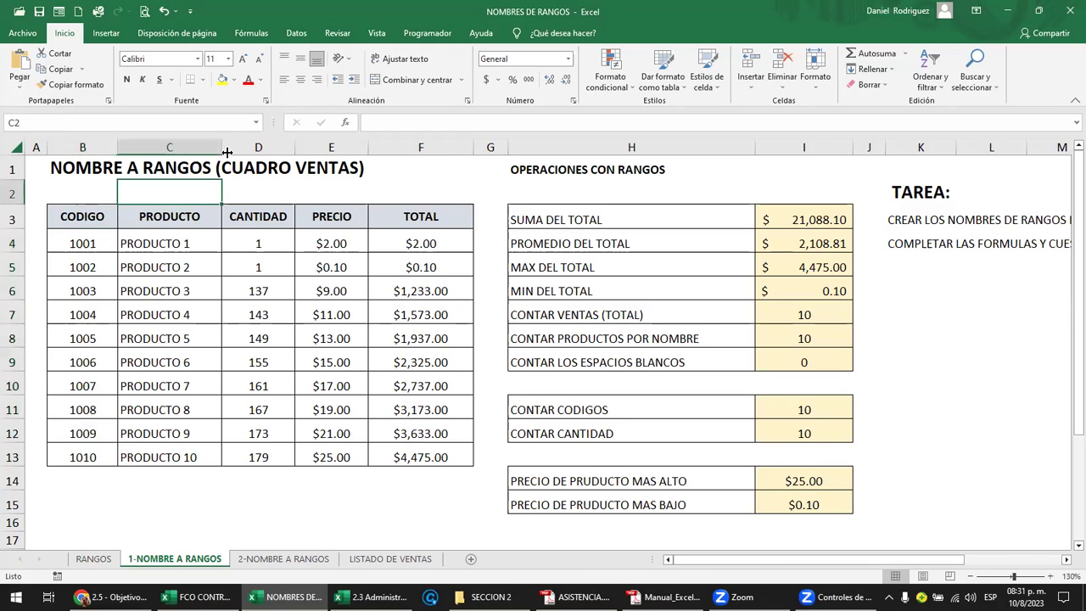
{"action": "left_click", "coordinate": [255, 122]}
{"action": "left_click", "coordinate": [69, 153]}
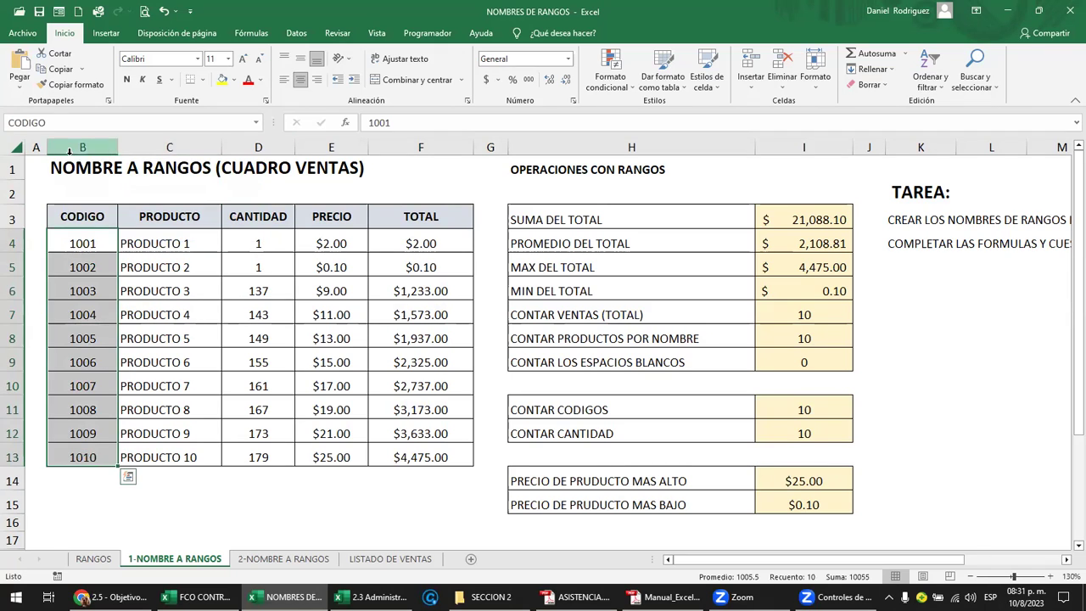
{"action": "left_click", "coordinate": [240, 191]}
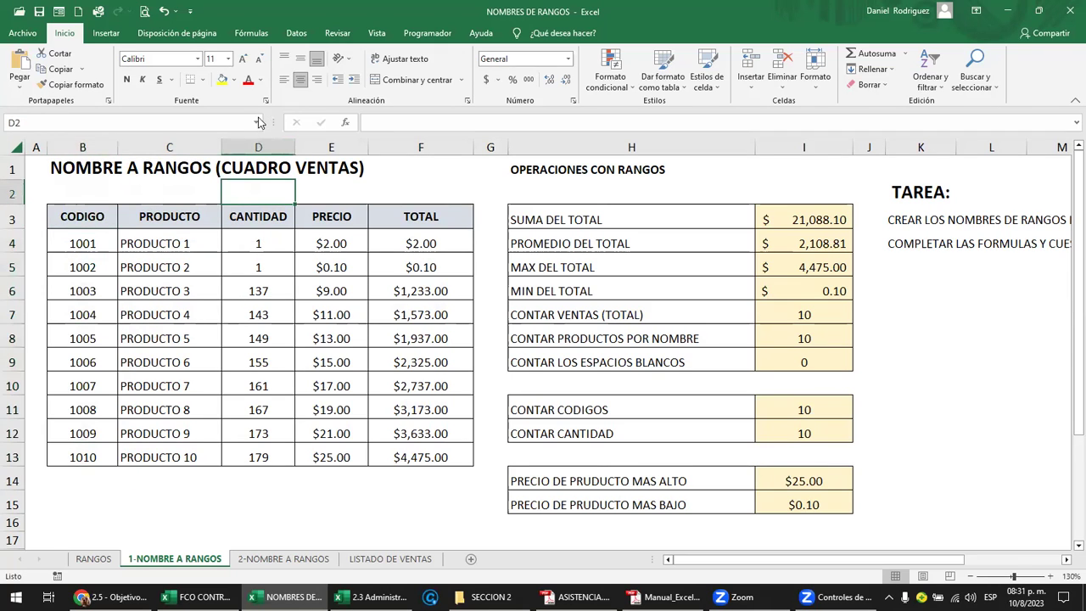
{"action": "left_click", "coordinate": [258, 122]}
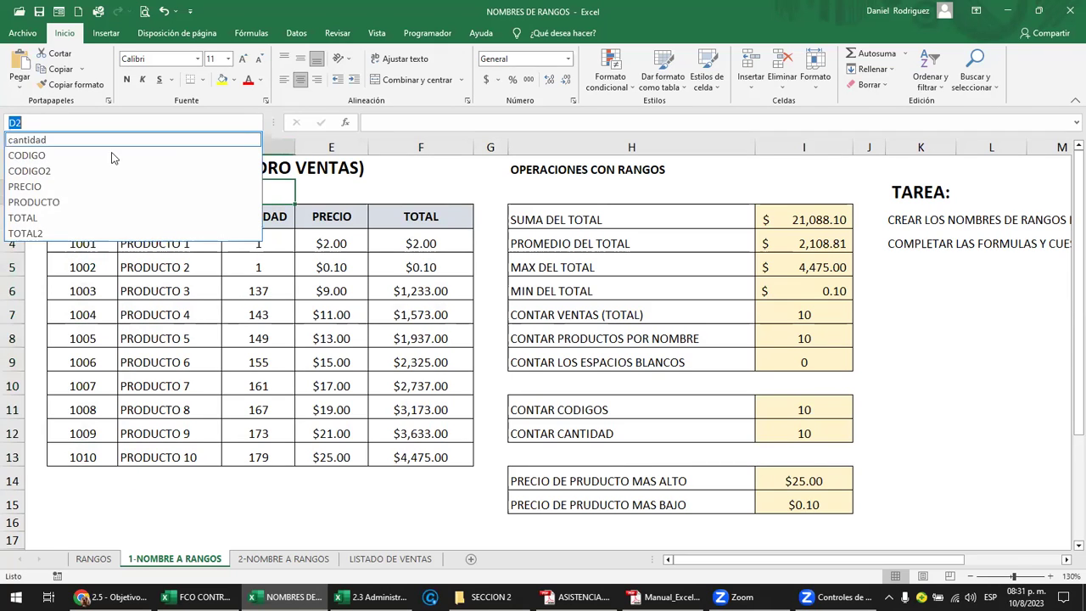
{"action": "left_click", "coordinate": [53, 170]}
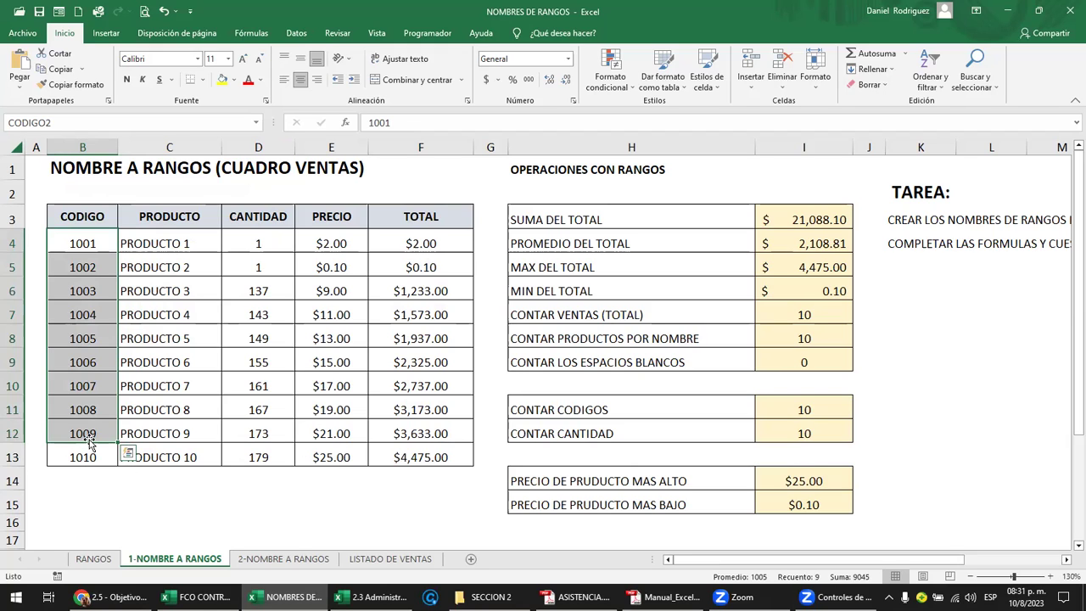
Step: Enter the test code 1011 in cell B14 just below the table
{"action": "left_click_drag", "start_coordinate": [85, 457], "coordinate": [384, 452]}
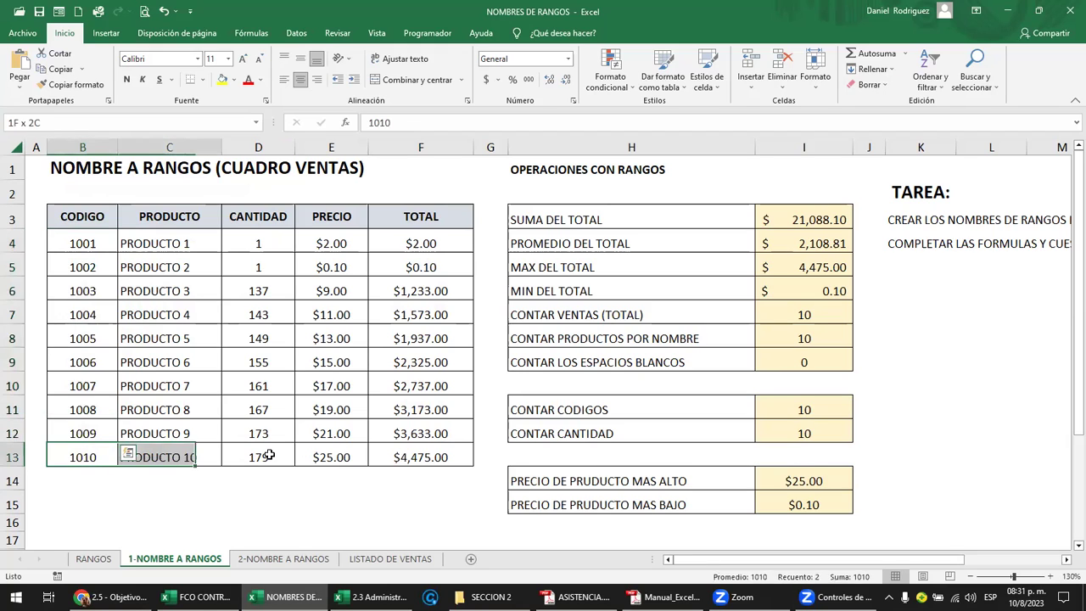
{"action": "left_click", "coordinate": [180, 482]}
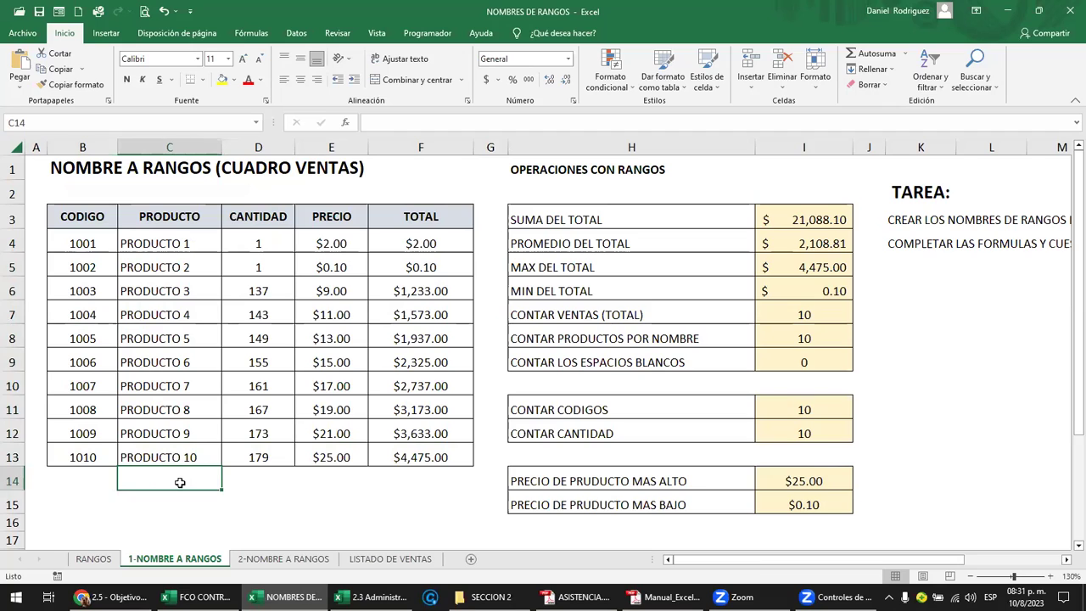
{"action": "left_click", "coordinate": [82, 477]}
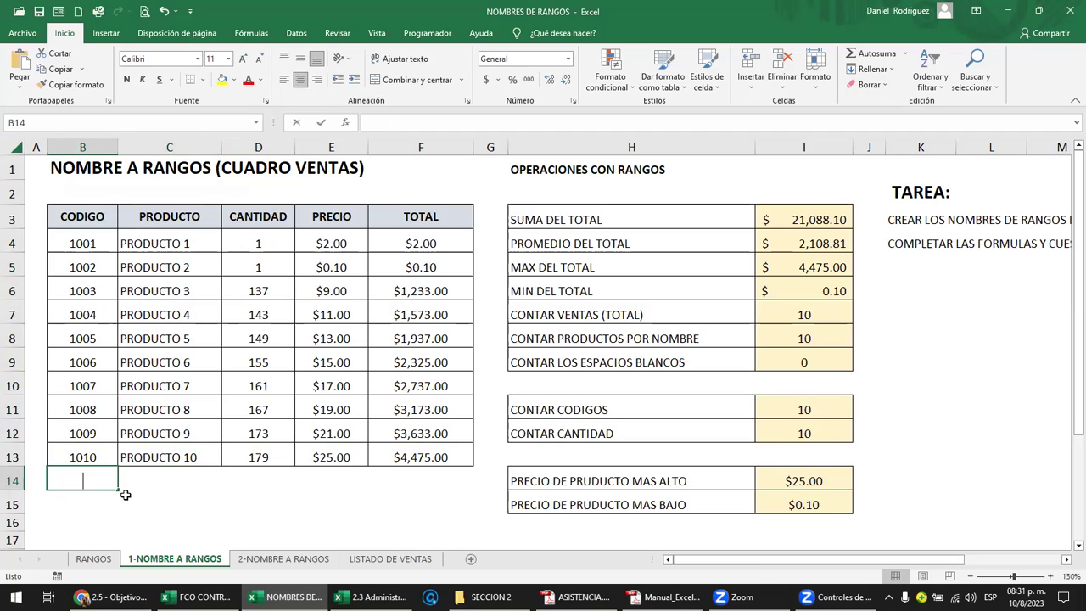
{"action": "type", "text": "1011"}
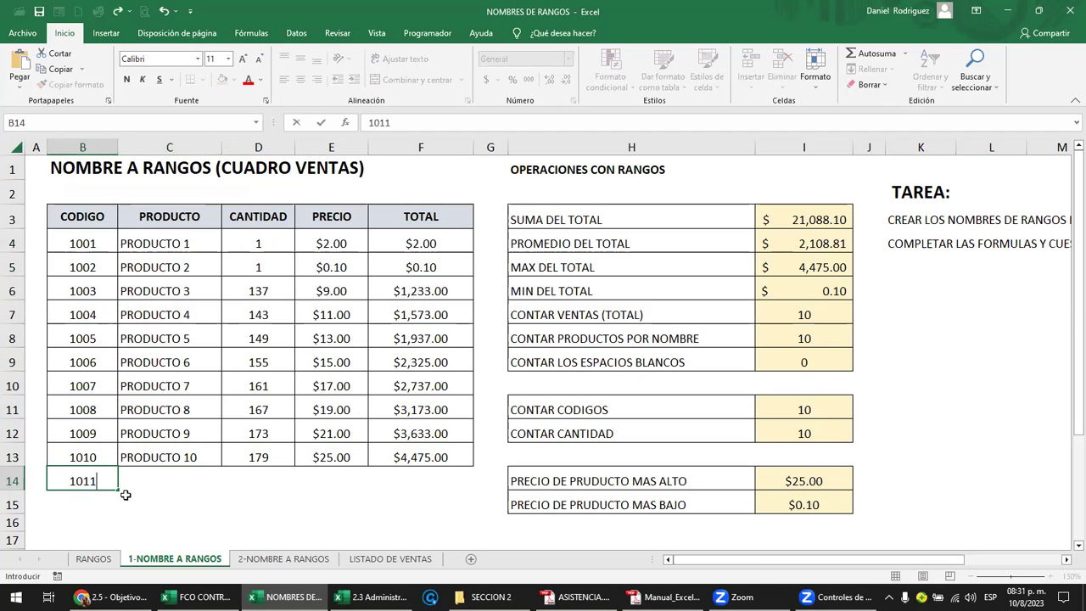
{"action": "key", "text": "Return"}
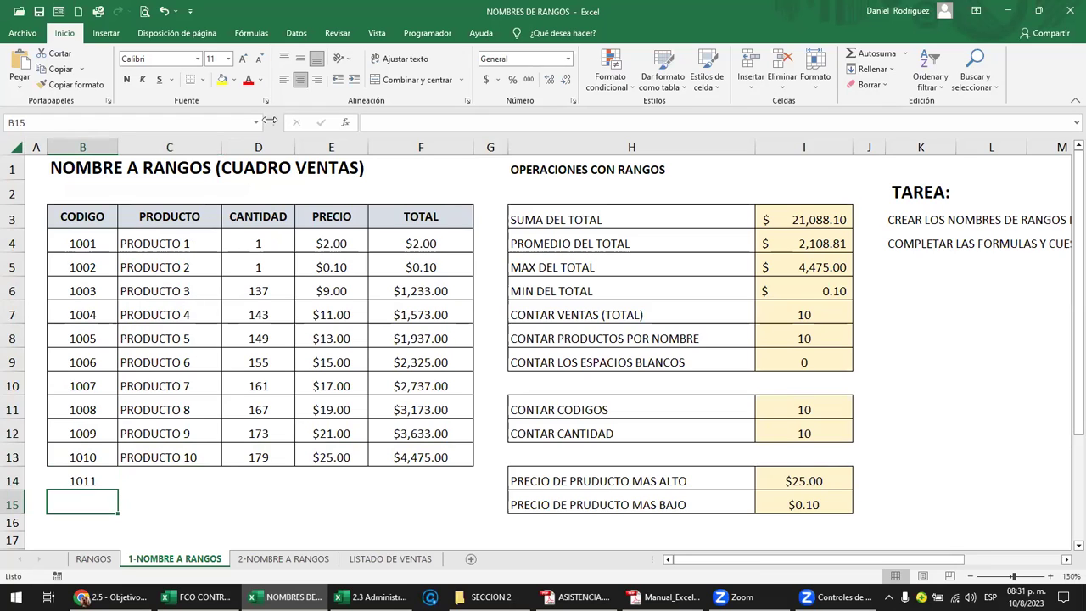
Step: Check the CODIGO range and select cell B14 holding the extra code 1011
{"action": "left_click", "coordinate": [257, 123]}
{"action": "left_click", "coordinate": [129, 156]}
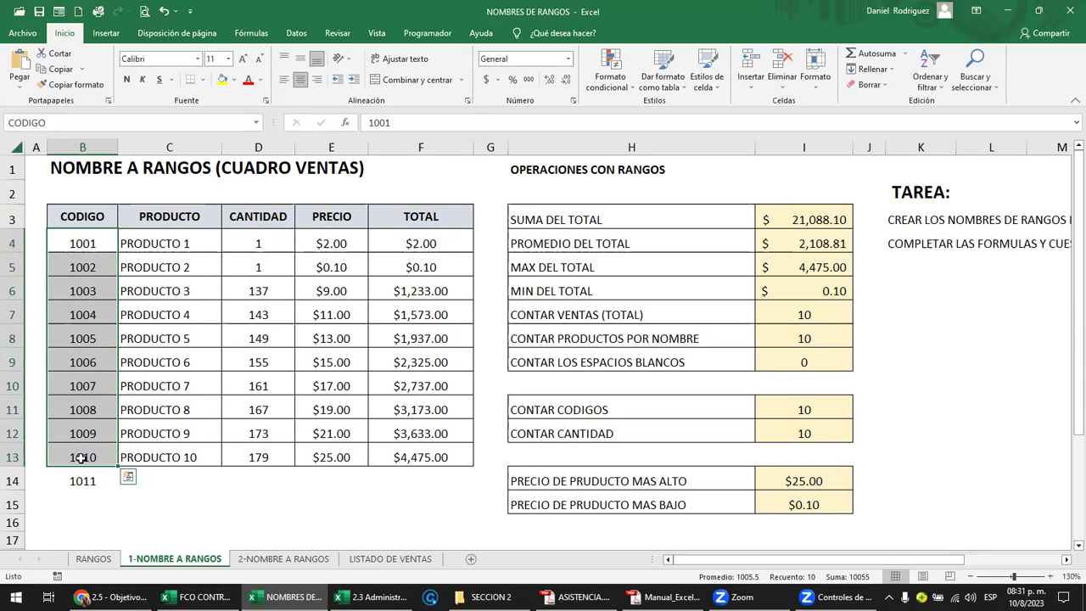
{"action": "left_click_drag", "start_coordinate": [82, 480], "coordinate": [416, 484]}
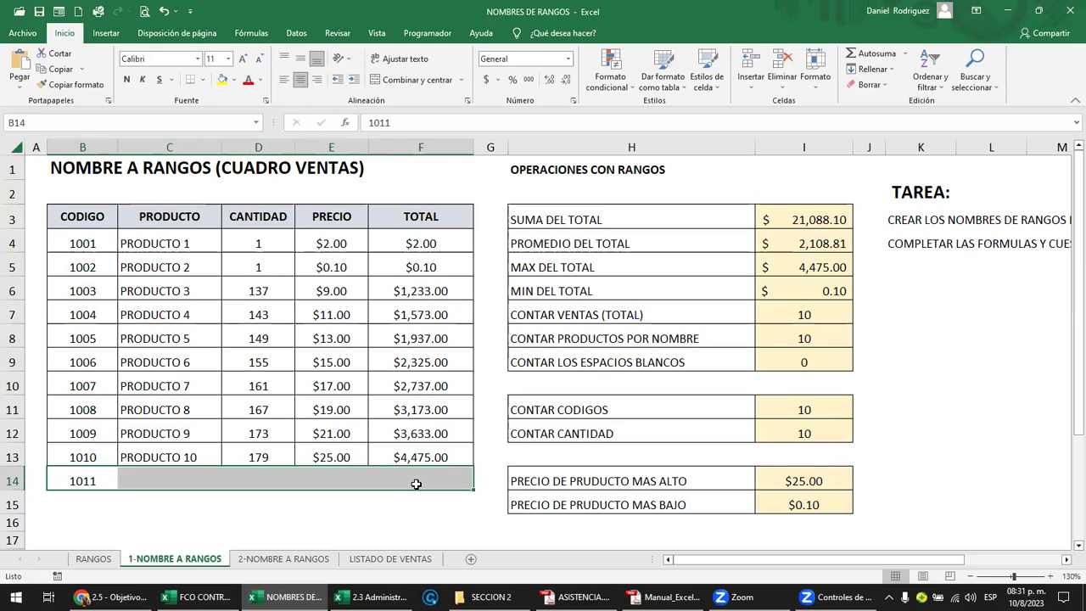
{"action": "left_click", "coordinate": [336, 506]}
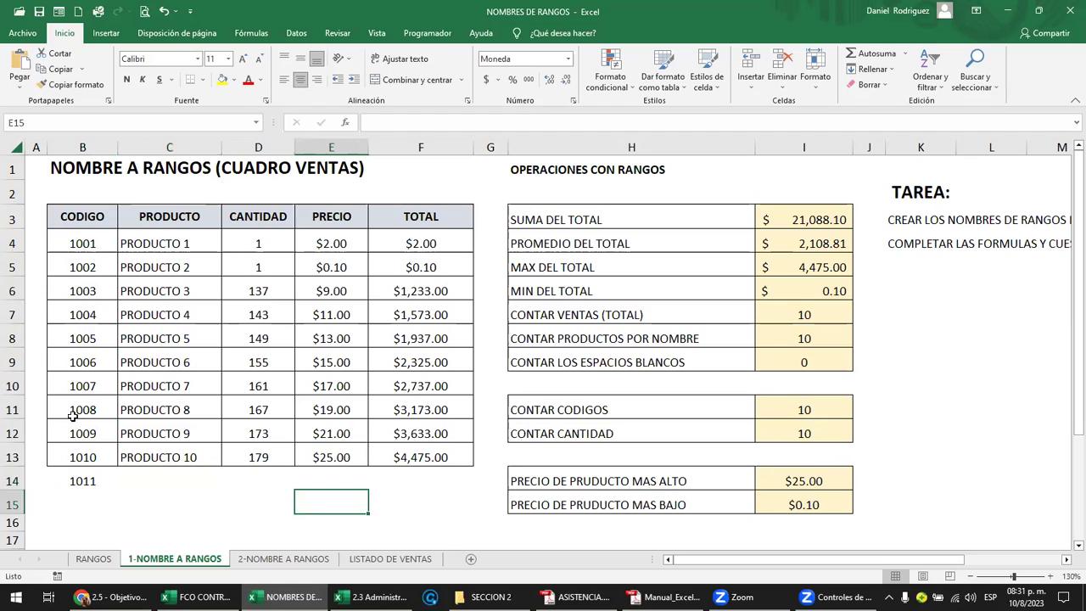
{"action": "left_click", "coordinate": [12, 386]}
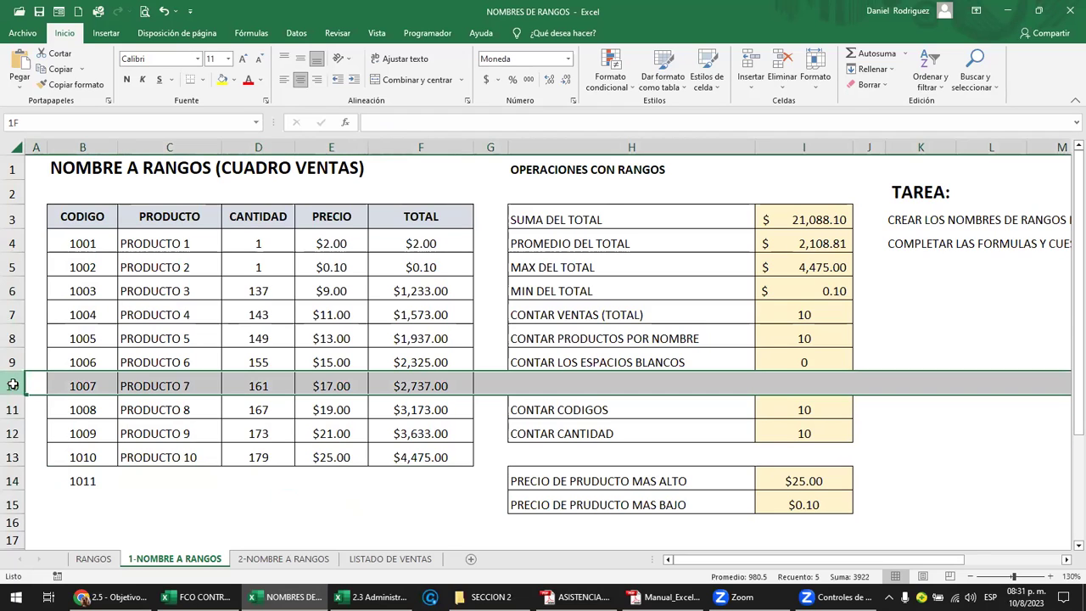
{"action": "left_click", "coordinate": [87, 481]}
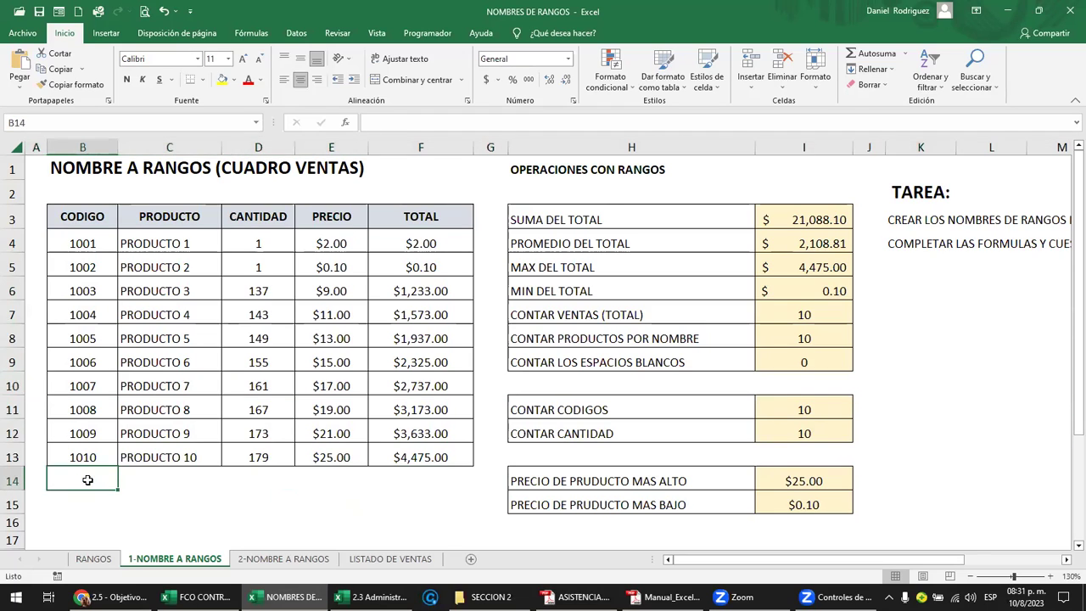
{"action": "left_click", "coordinate": [14, 386]}
{"action": "right_click", "coordinate": [15, 386]}
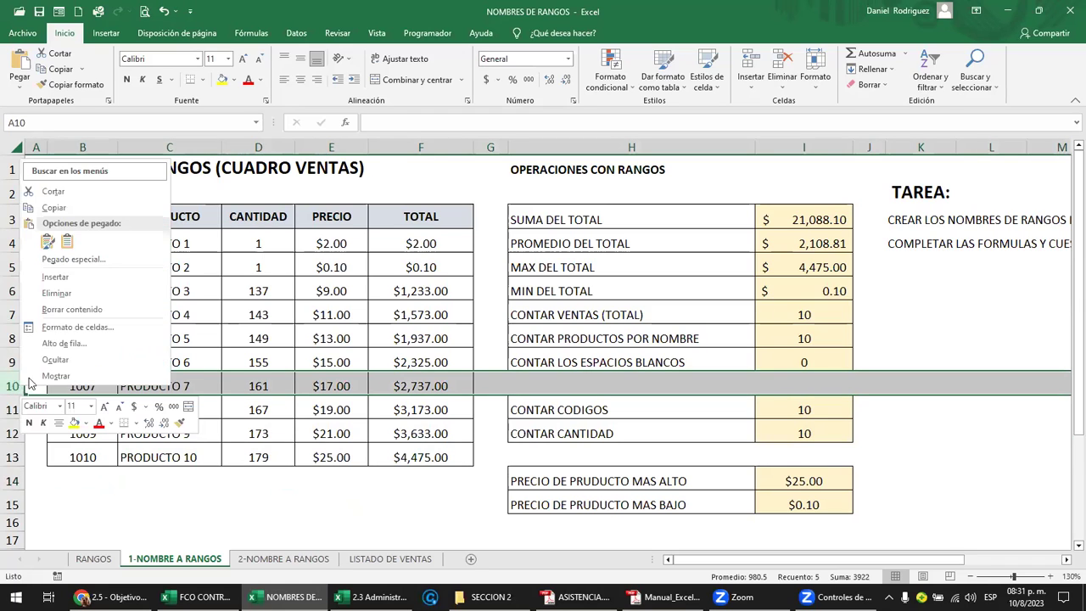
{"action": "left_click", "coordinate": [58, 290]}
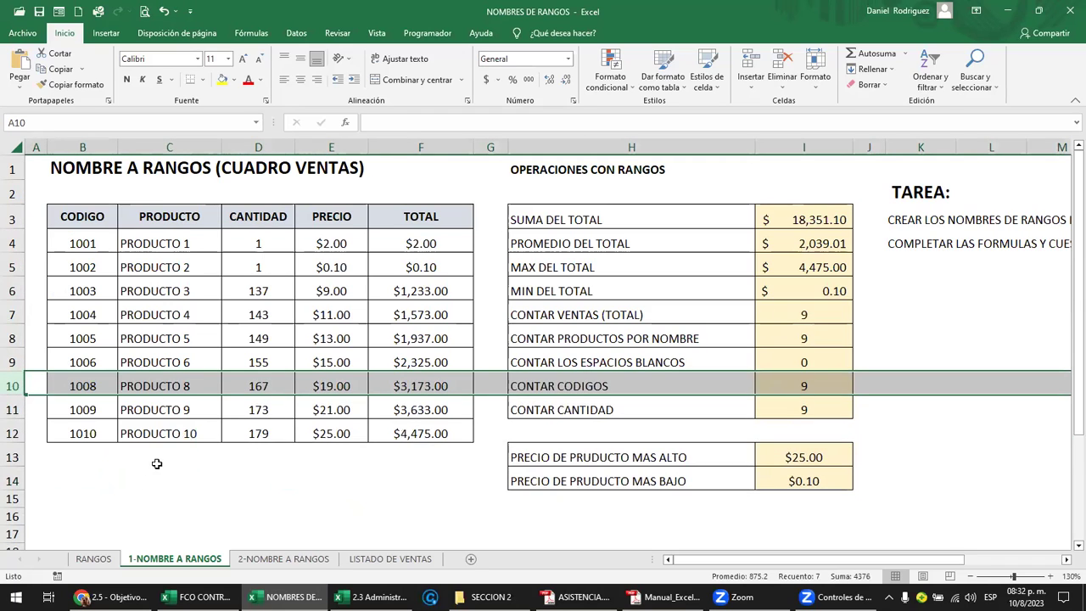
{"action": "left_click", "coordinate": [119, 484]}
{"action": "left_click", "coordinate": [255, 123]}
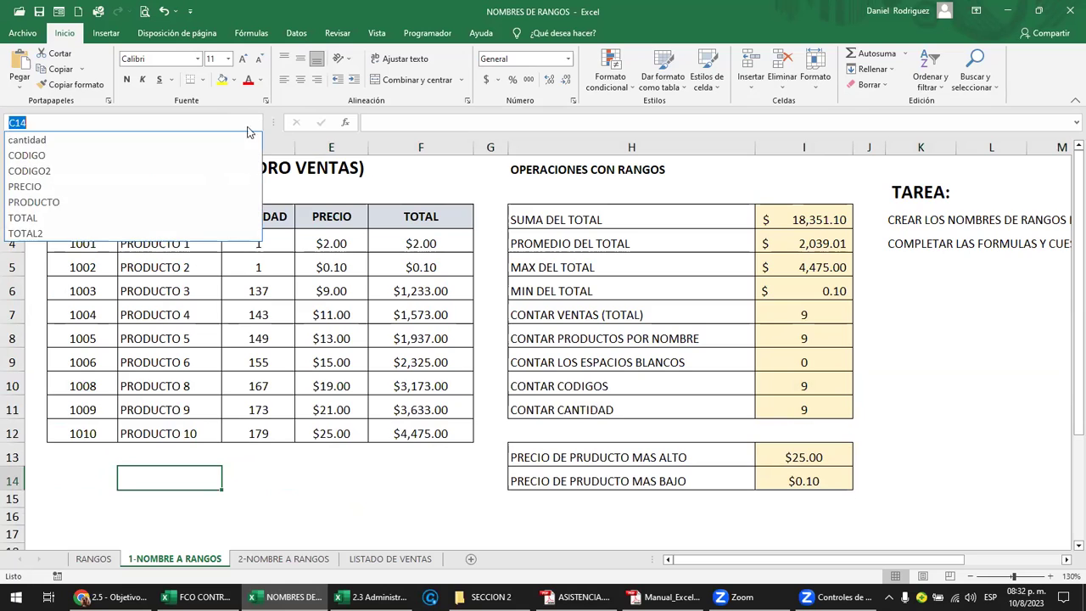
{"action": "left_click", "coordinate": [141, 158]}
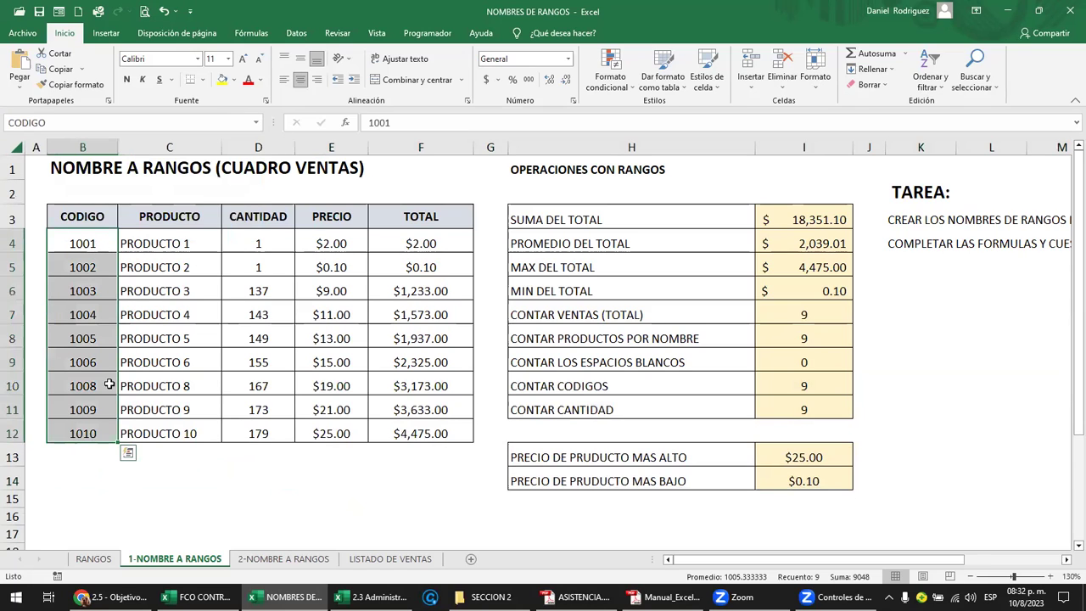
{"action": "left_click", "coordinate": [255, 123]}
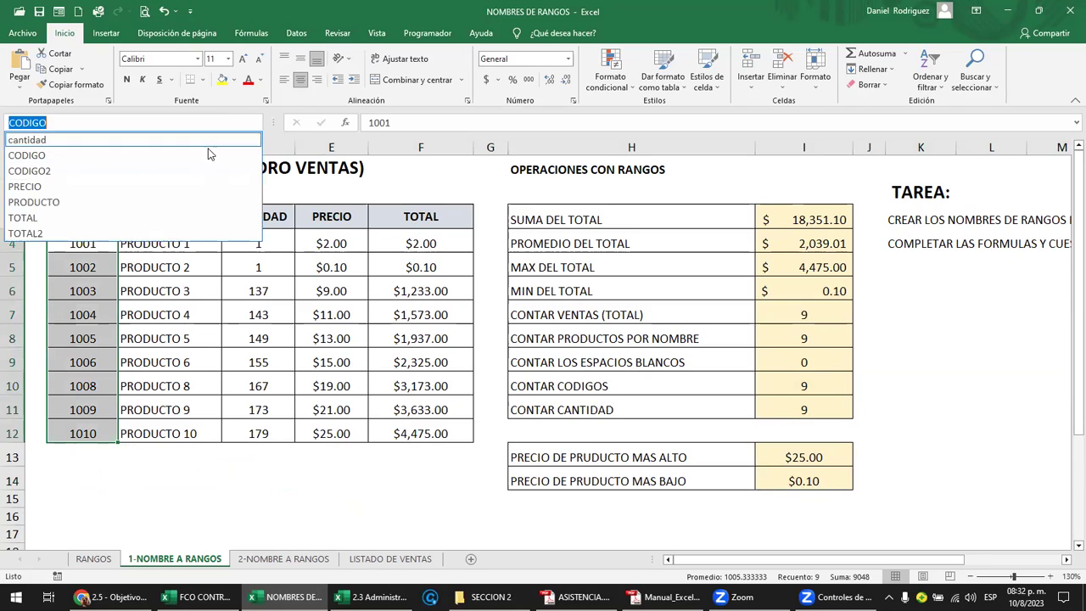
{"action": "left_click", "coordinate": [169, 185]}
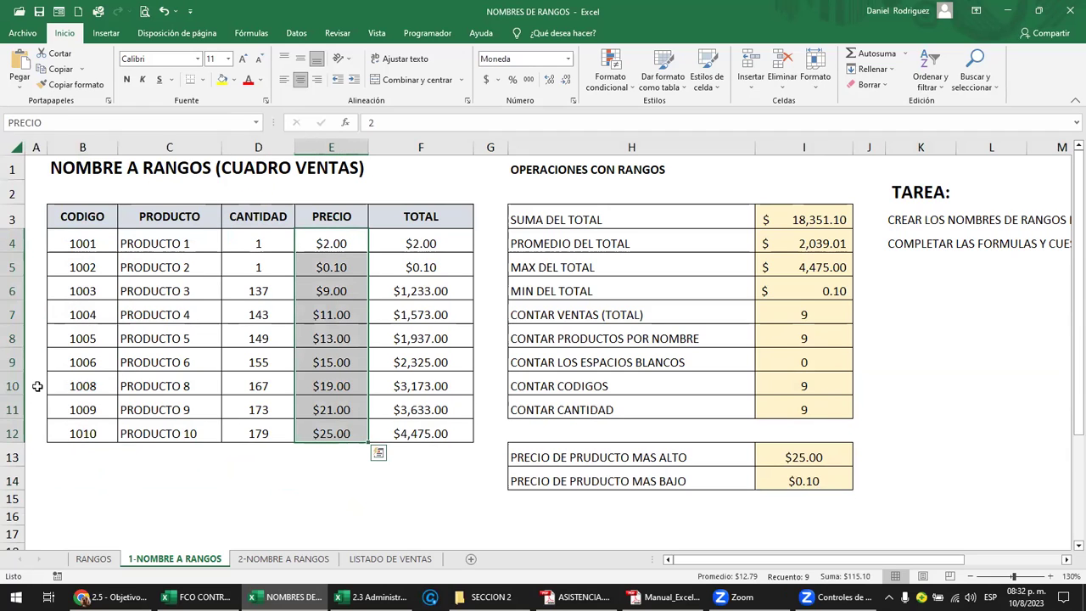
{"action": "left_click", "coordinate": [12, 386]}
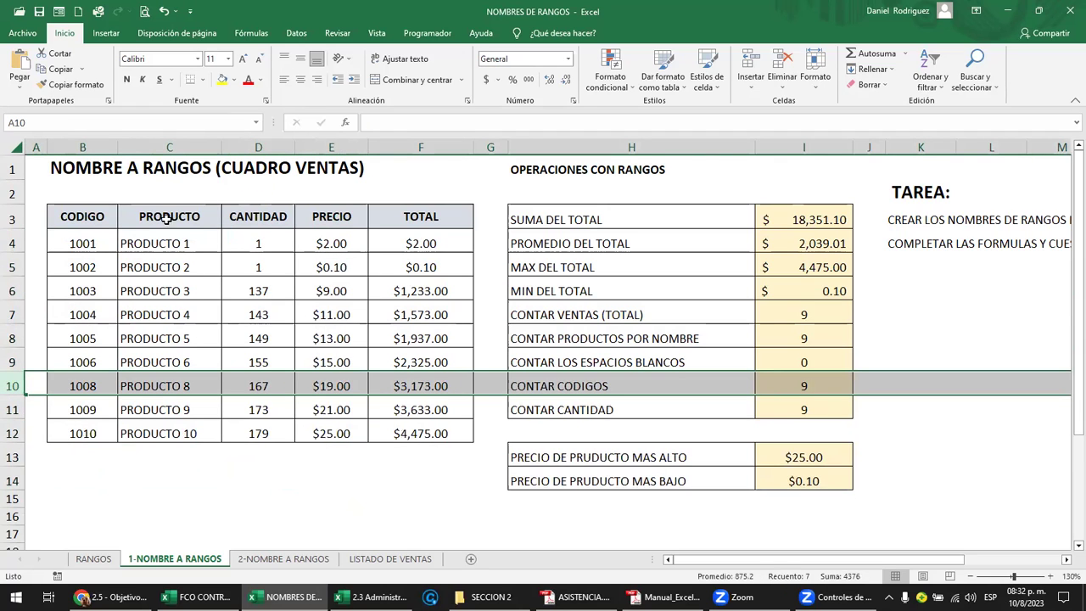
{"action": "left_click", "coordinate": [403, 394]}
{"action": "left_click", "coordinate": [411, 220]}
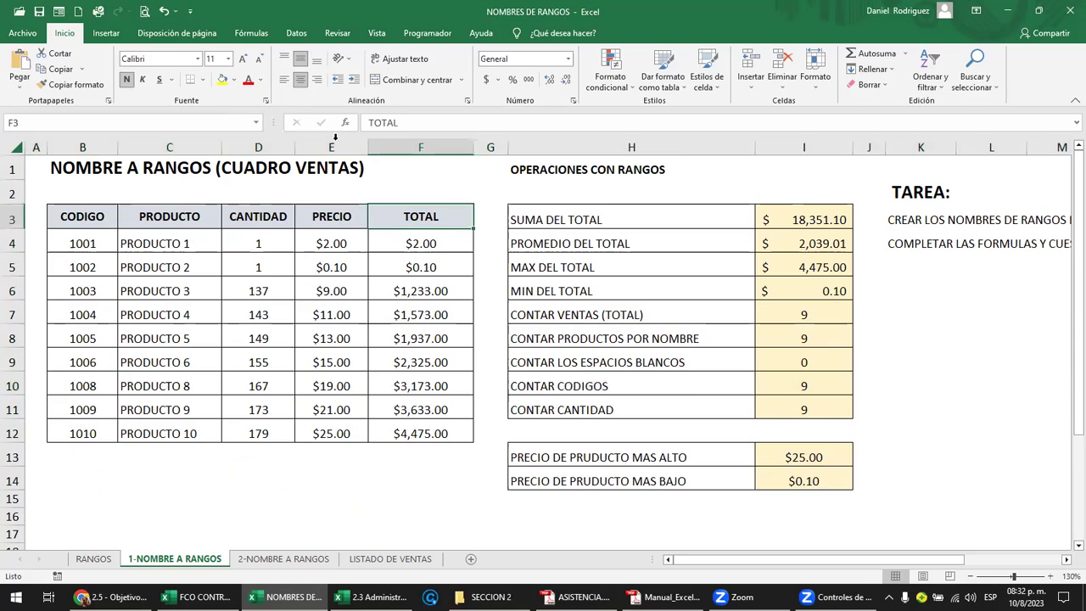
{"action": "left_click", "coordinate": [255, 123]}
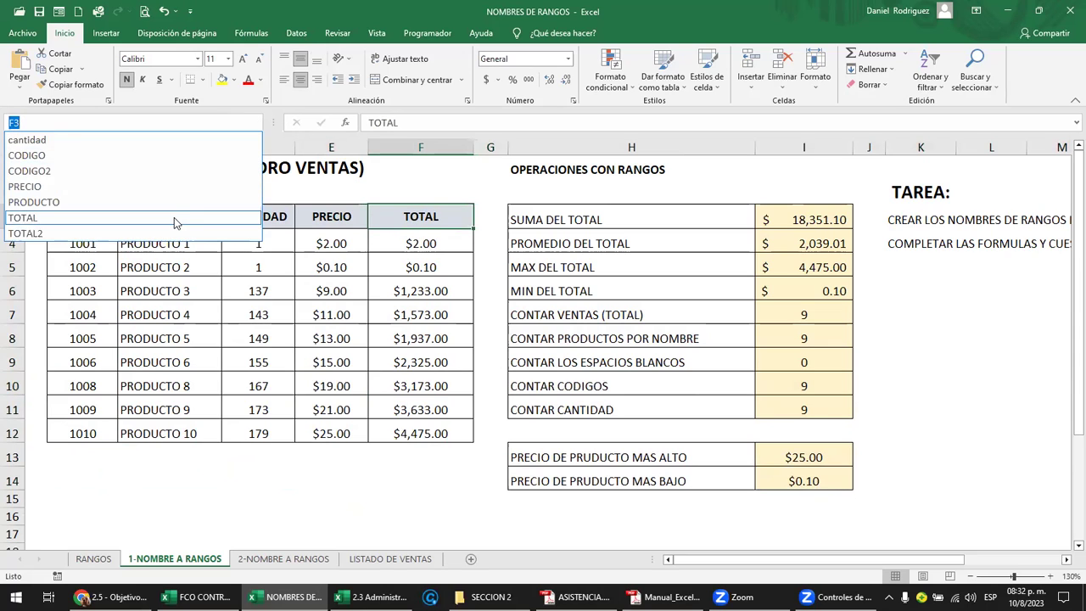
{"action": "left_click", "coordinate": [174, 218]}
{"action": "left_click", "coordinate": [456, 349]}
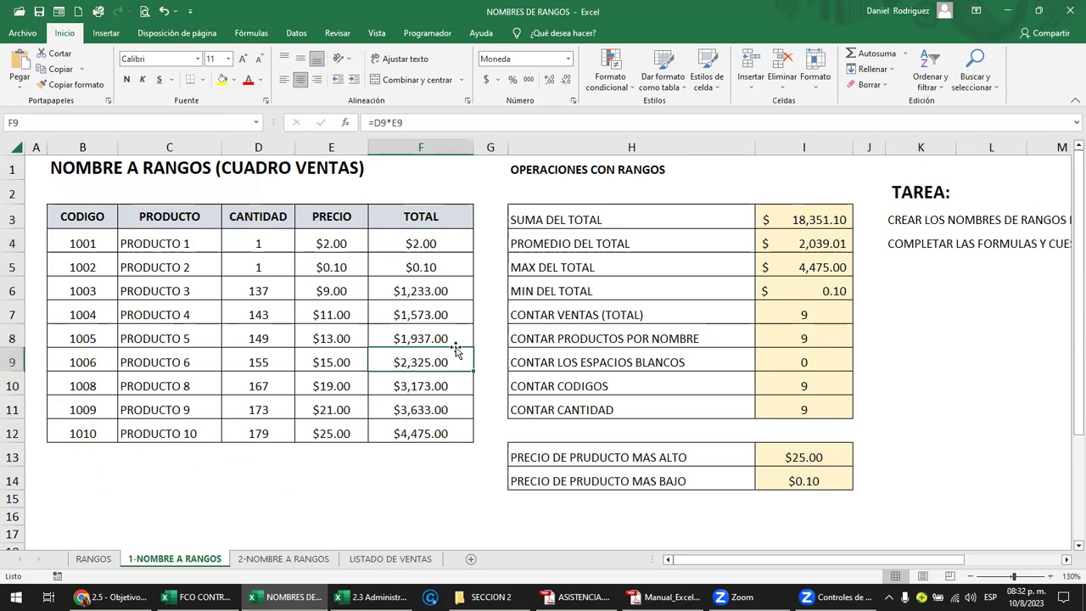
{"action": "left_click_drag", "start_coordinate": [68, 339], "coordinate": [421, 336]}
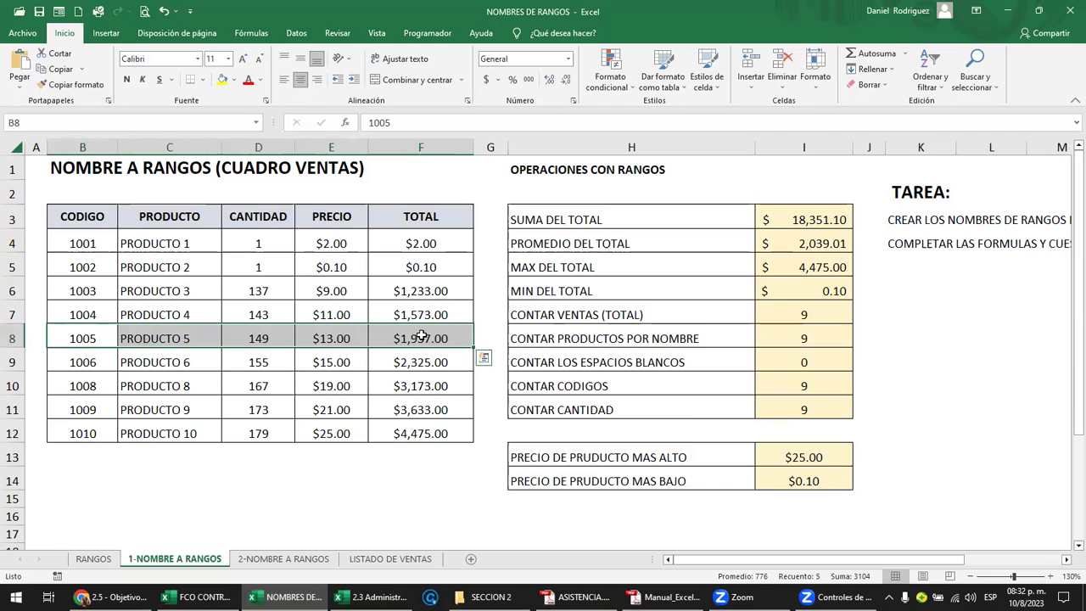
{"action": "key", "text": "ctrl+z"}
{"action": "left_click", "coordinate": [401, 498]}
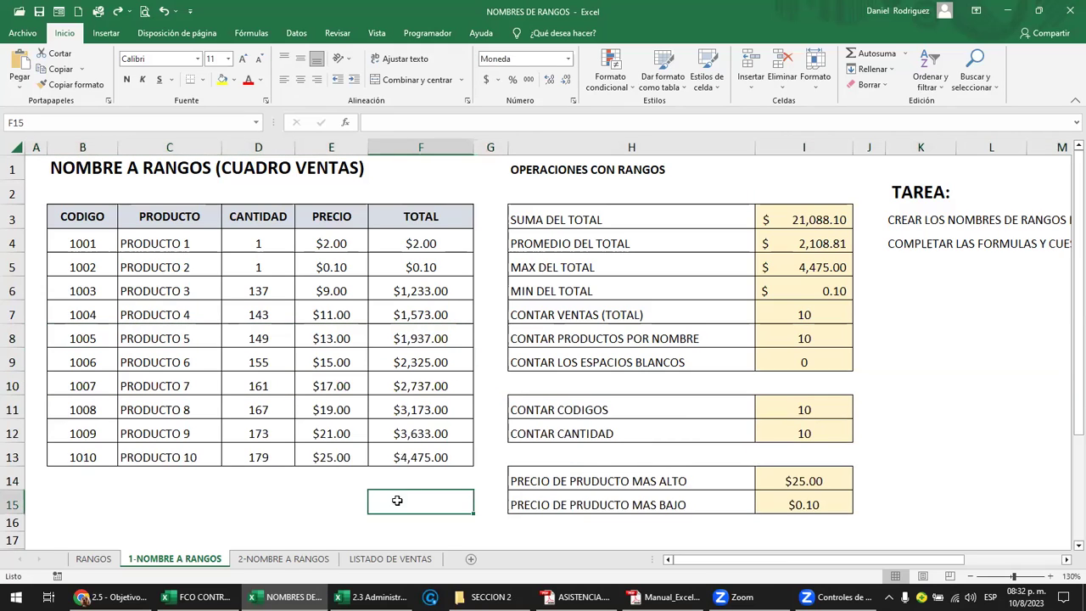
Step: Put a trial 1500 in F14, check the TOTAL range, and undo the fill into F14
{"action": "left_click", "coordinate": [413, 477]}
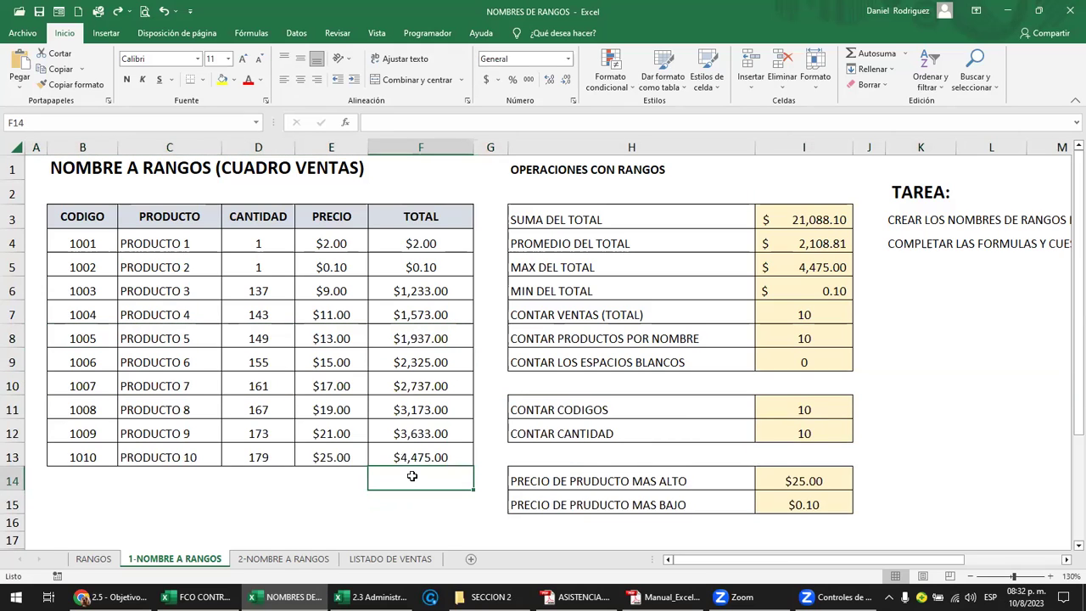
{"action": "type", "text": "1500"}
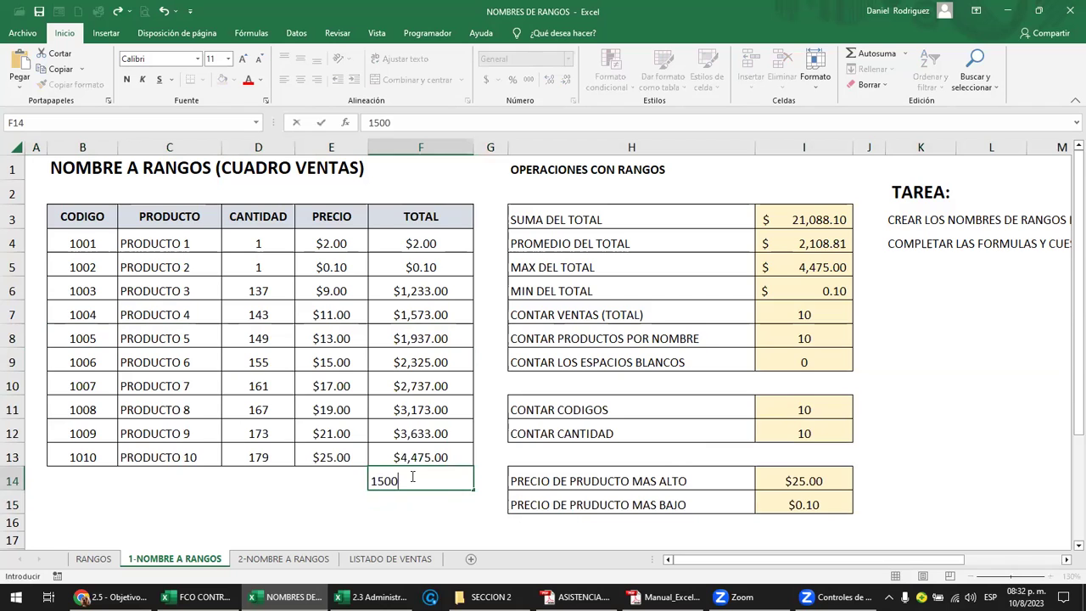
{"action": "key", "text": "Return"}
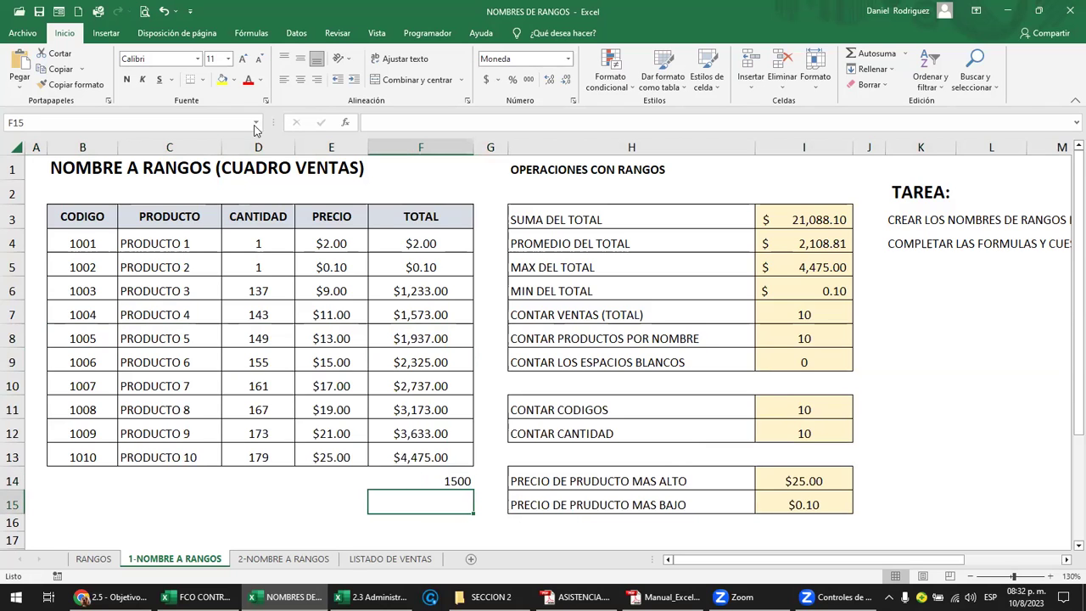
{"action": "left_click", "coordinate": [256, 123]}
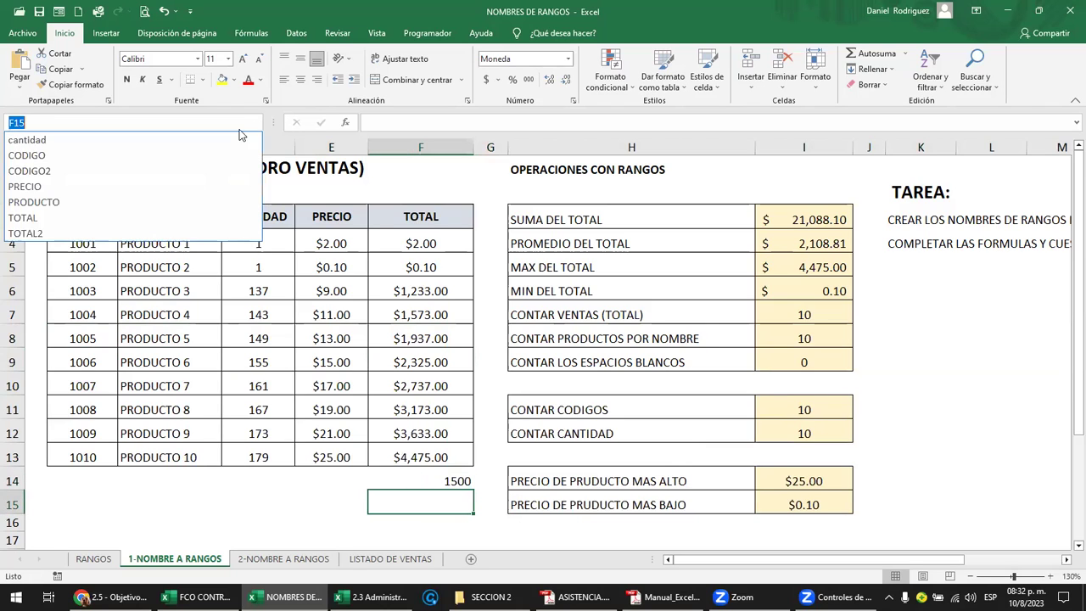
{"action": "left_click", "coordinate": [128, 217]}
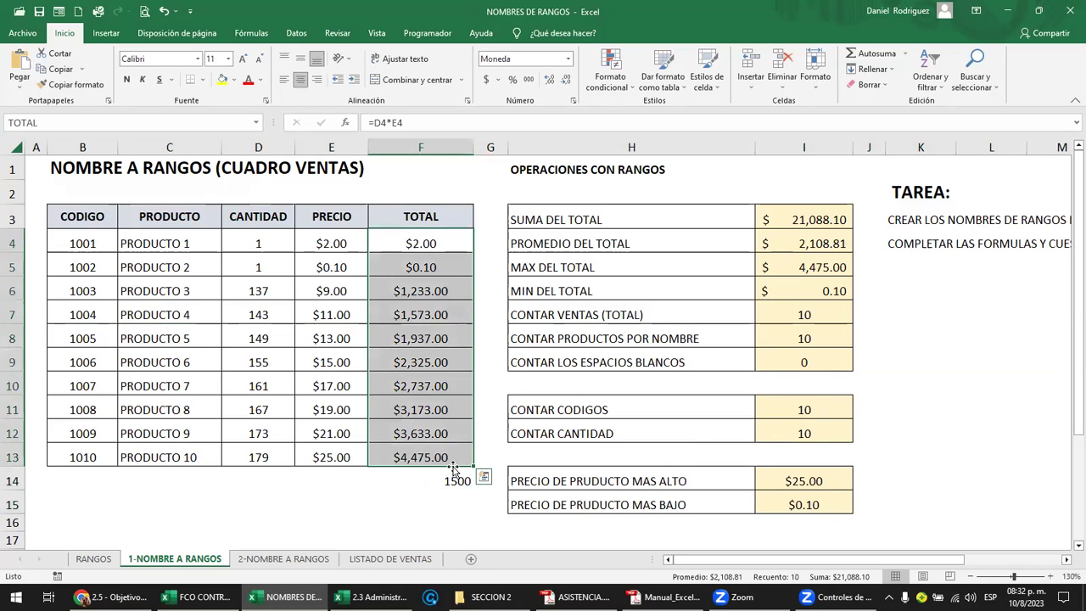
{"action": "left_click_drag", "start_coordinate": [476, 466], "coordinate": [473, 489]}
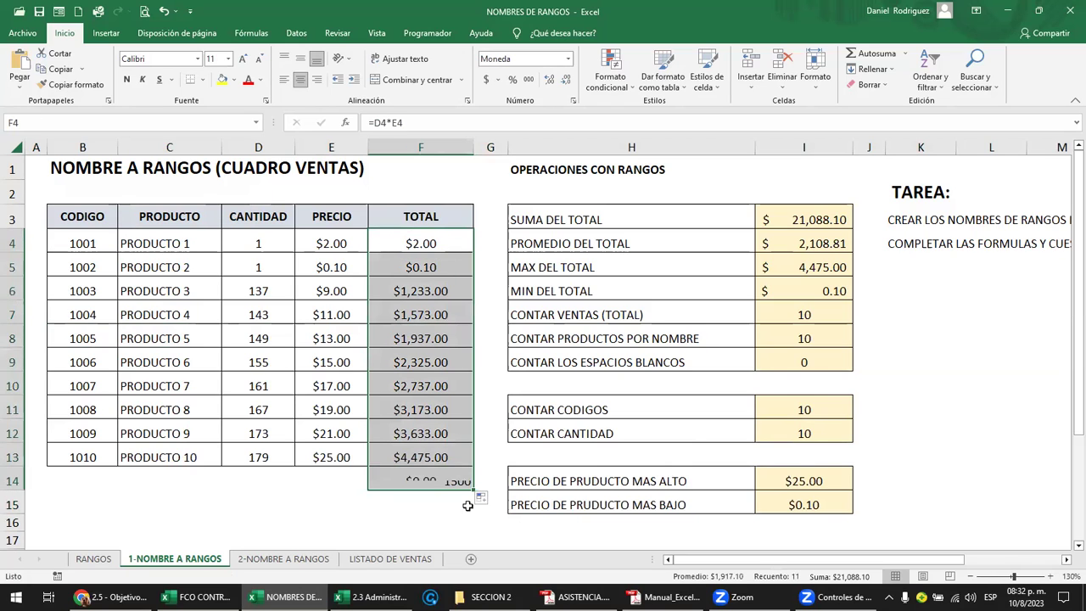
{"action": "key", "text": "ctrl+z"}
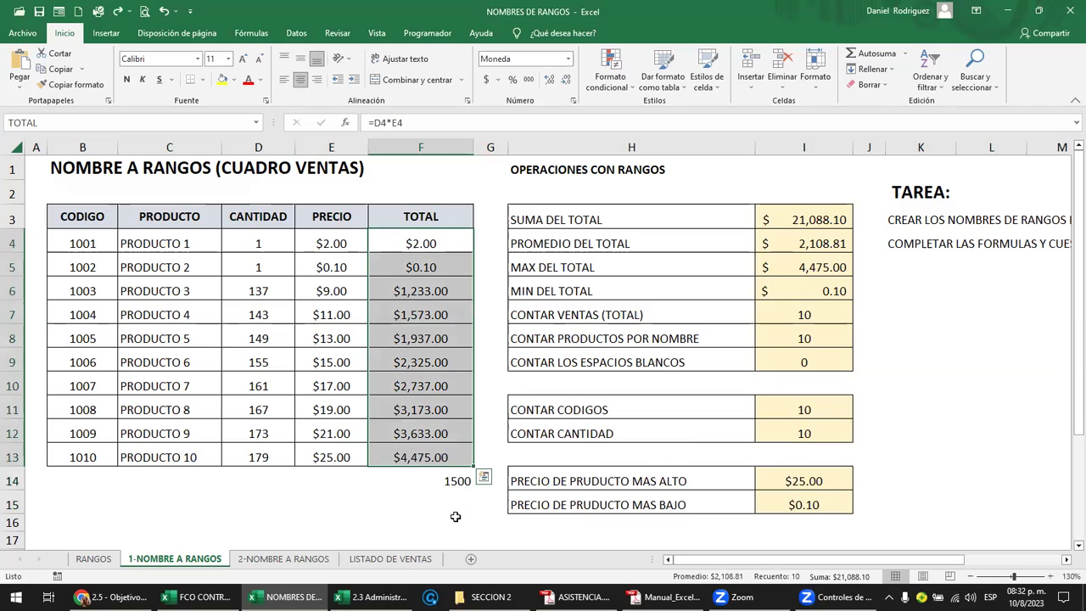
Step: Clear the 1500 test value from F14 and show the Fórmulas ribbon
{"action": "left_click", "coordinate": [451, 508]}
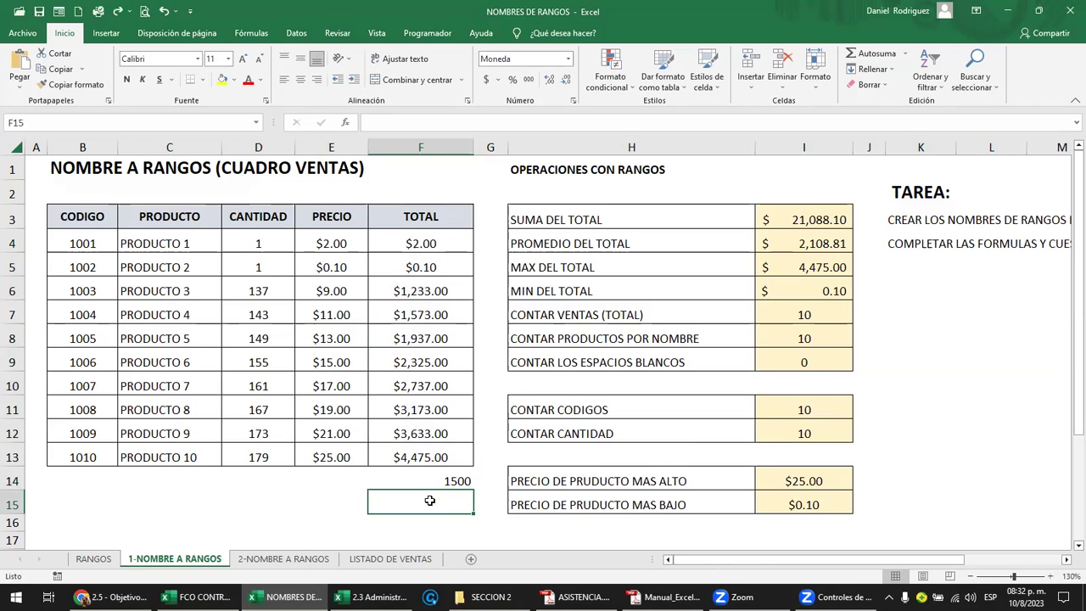
{"action": "left_click", "coordinate": [434, 483]}
{"action": "key", "text": "Delete"}
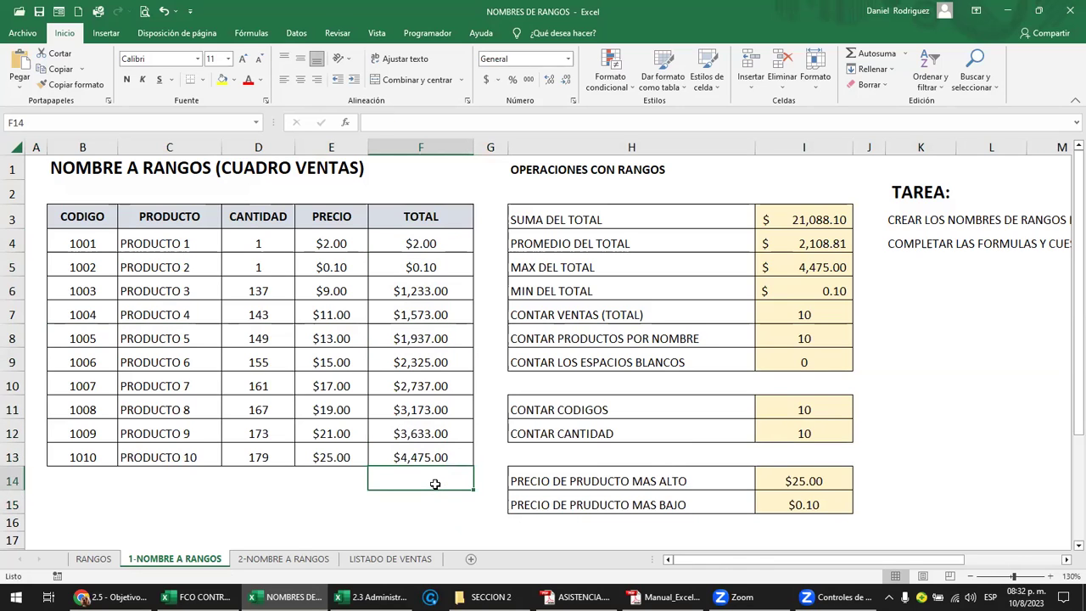
{"action": "left_click", "coordinate": [103, 123]}
{"action": "left_click", "coordinate": [251, 33]}
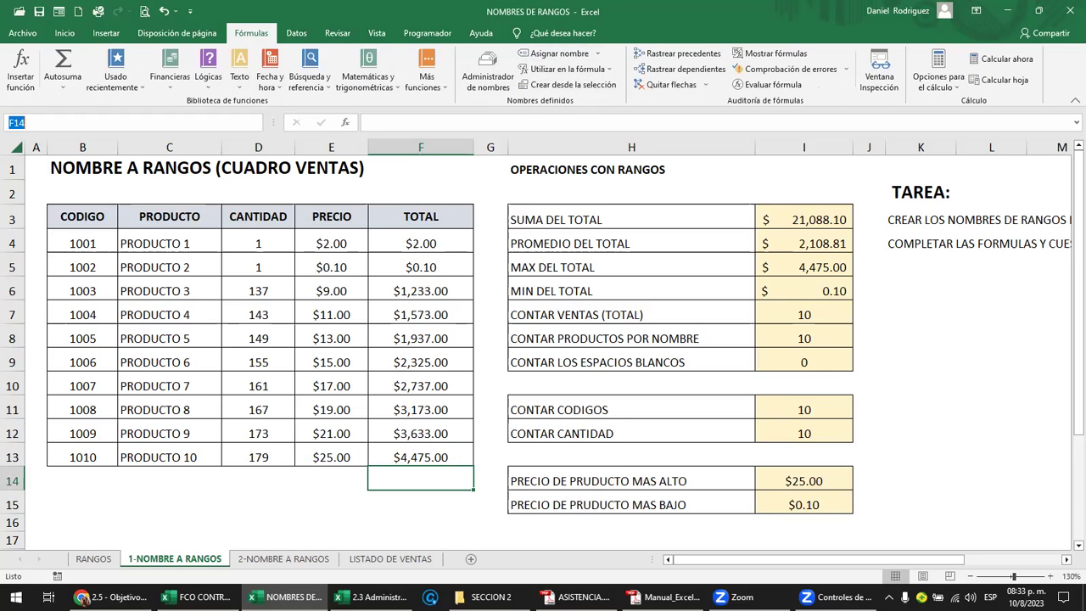
Step: Scroll the Chrome lesson to 'El cuadro Nombre nuevo', then return to the NOMBRES DE RANGOS workbook
{"action": "key", "text": "alt+Tab"}
{"action": "scroll", "coordinate": [492, 373], "scroll_direction": "down", "scroll_amount": 3}
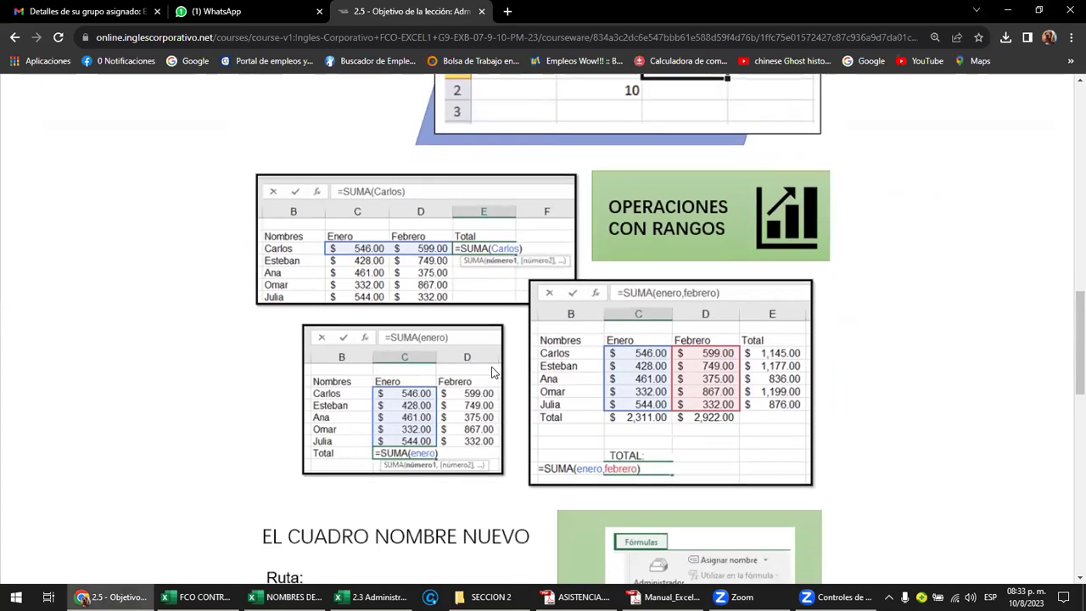
{"action": "scroll", "coordinate": [492, 373], "scroll_direction": "down", "scroll_amount": 3}
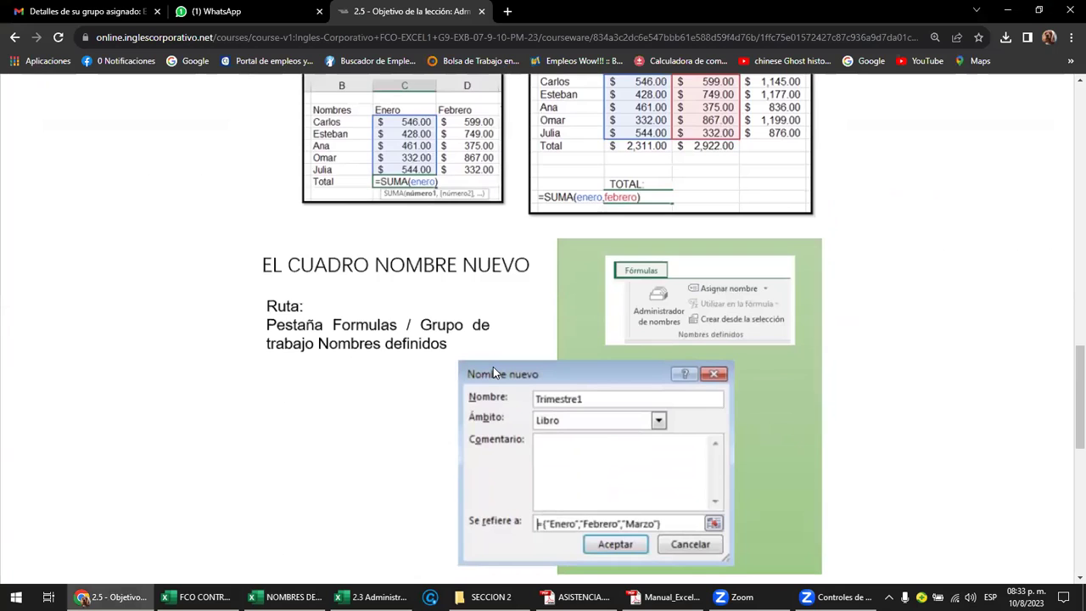
{"action": "scroll", "coordinate": [493, 371], "scroll_direction": "down", "scroll_amount": 5}
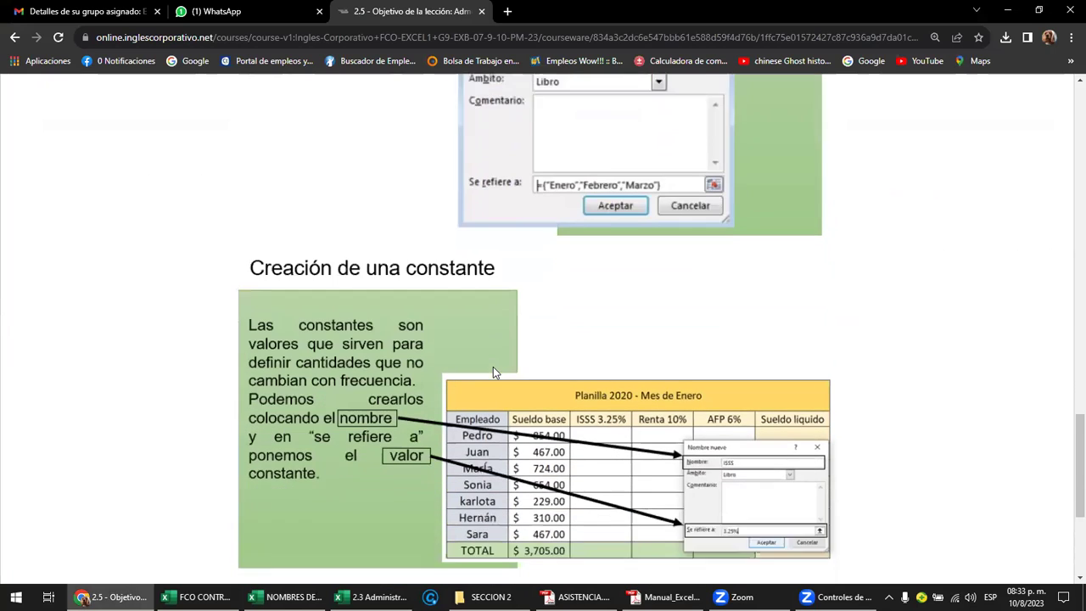
{"action": "scroll", "coordinate": [493, 371], "scroll_direction": "down", "scroll_amount": 1}
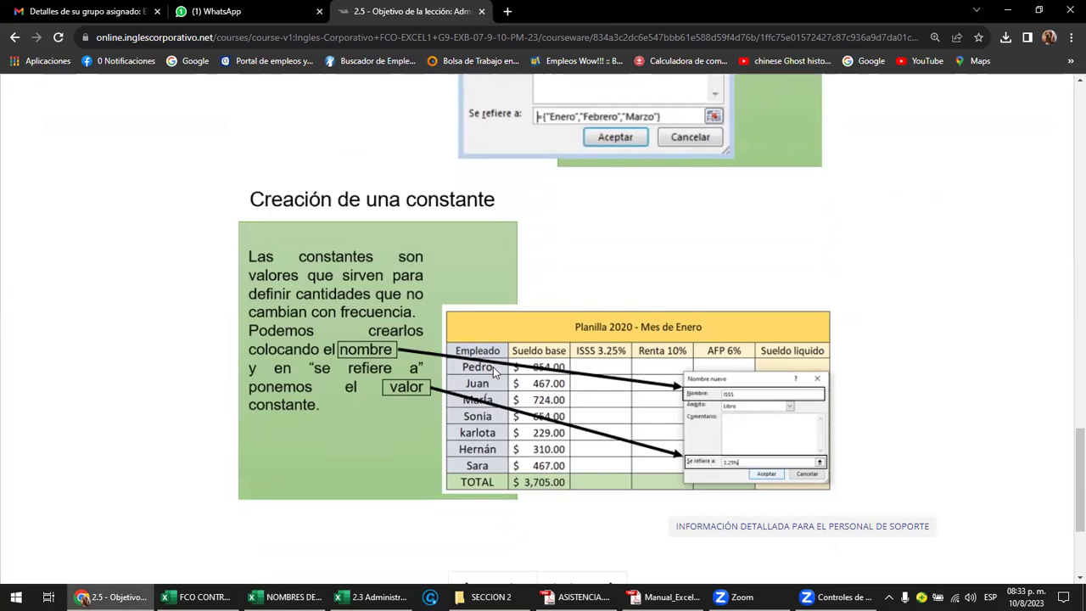
{"action": "scroll", "coordinate": [493, 367], "scroll_direction": "down", "scroll_amount": 3}
{"action": "scroll", "coordinate": [493, 366], "scroll_direction": "up", "scroll_amount": 3}
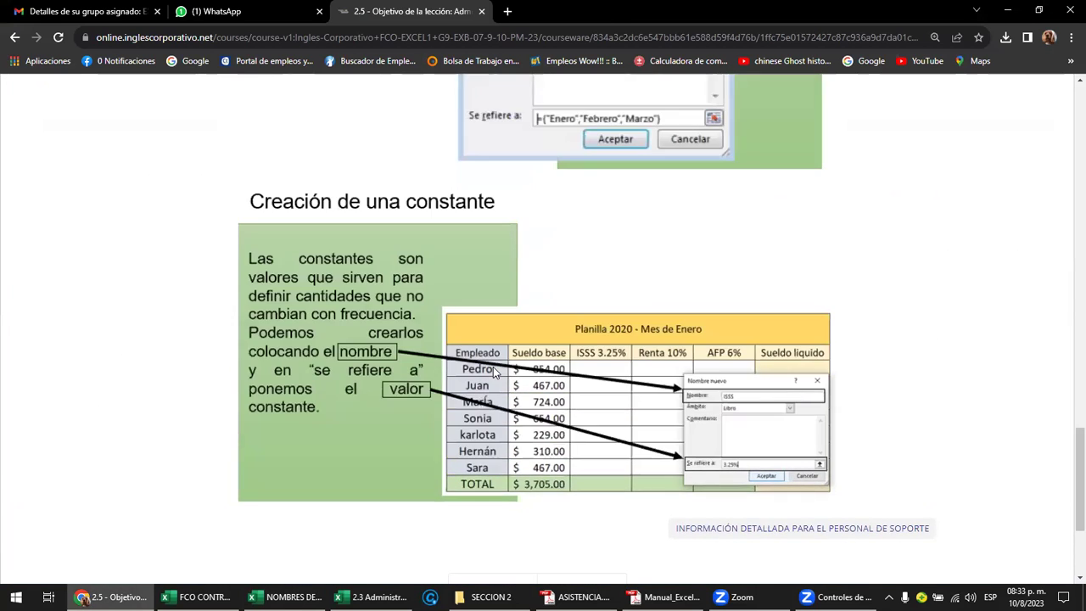
{"action": "scroll", "coordinate": [493, 371], "scroll_direction": "up", "scroll_amount": 3}
{"action": "scroll", "coordinate": [492, 371], "scroll_direction": "up", "scroll_amount": 4}
{"action": "scroll", "coordinate": [493, 371], "scroll_direction": "up", "scroll_amount": 5}
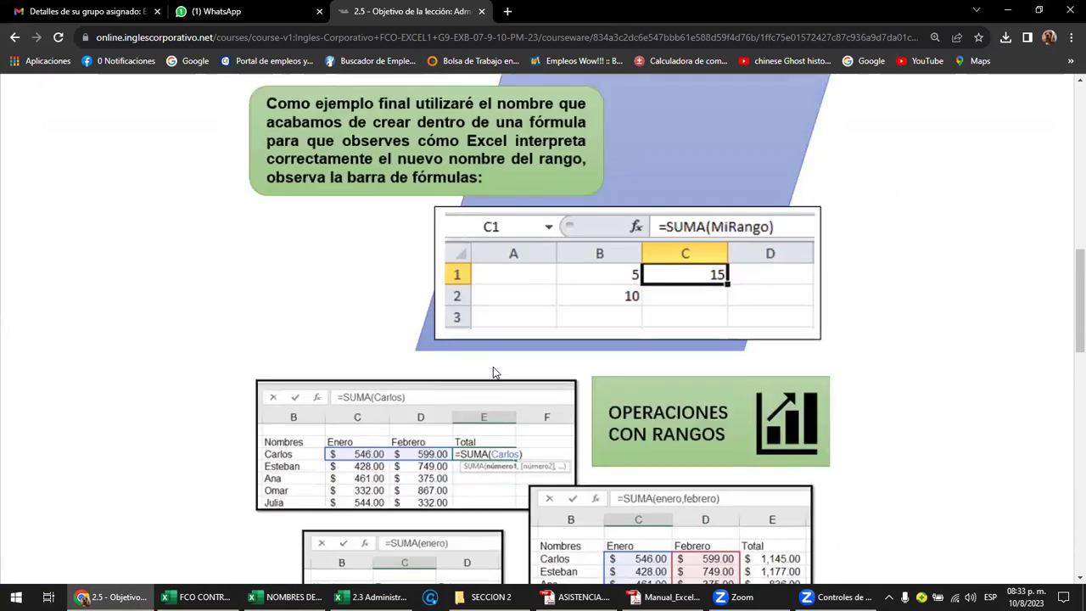
{"action": "scroll", "coordinate": [492, 371], "scroll_direction": "up", "scroll_amount": 2}
{"action": "scroll", "coordinate": [493, 371], "scroll_direction": "up", "scroll_amount": 2}
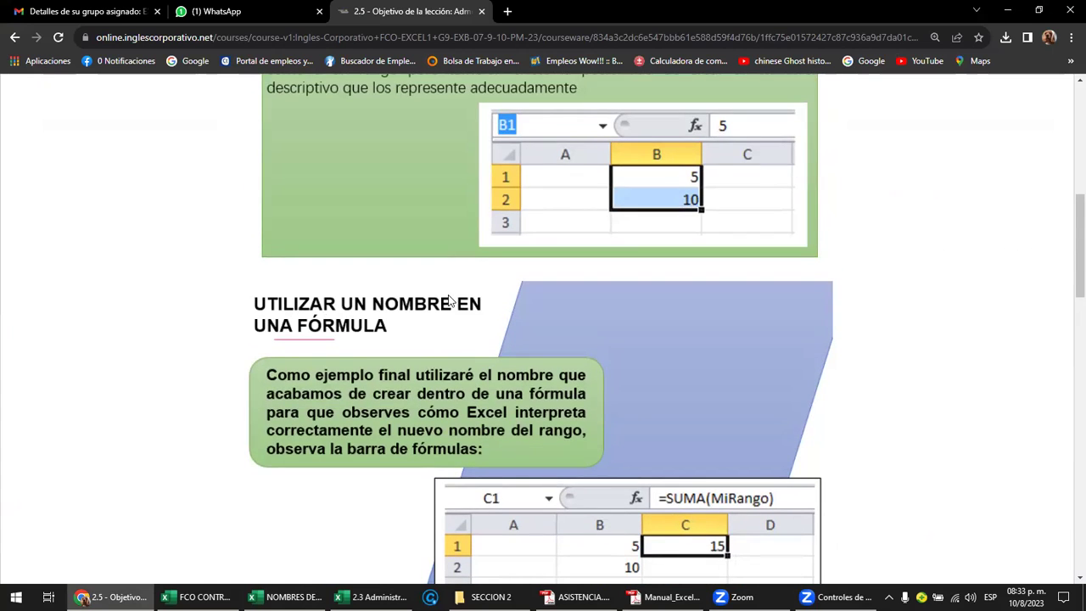
{"action": "scroll", "coordinate": [414, 328], "scroll_direction": "down", "scroll_amount": 1}
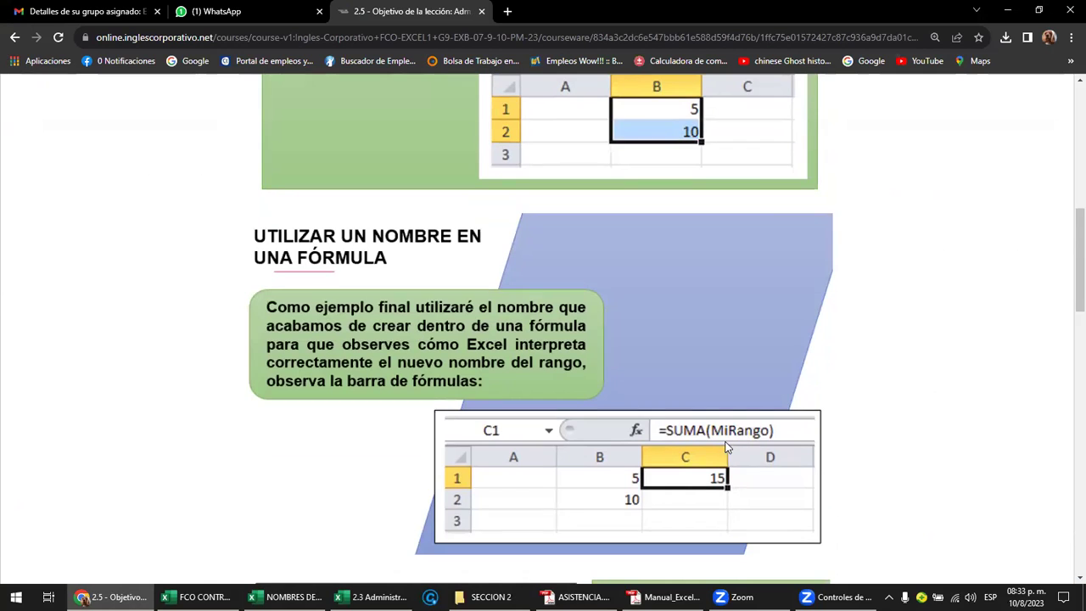
{"action": "scroll", "coordinate": [671, 431], "scroll_direction": "down", "scroll_amount": 4}
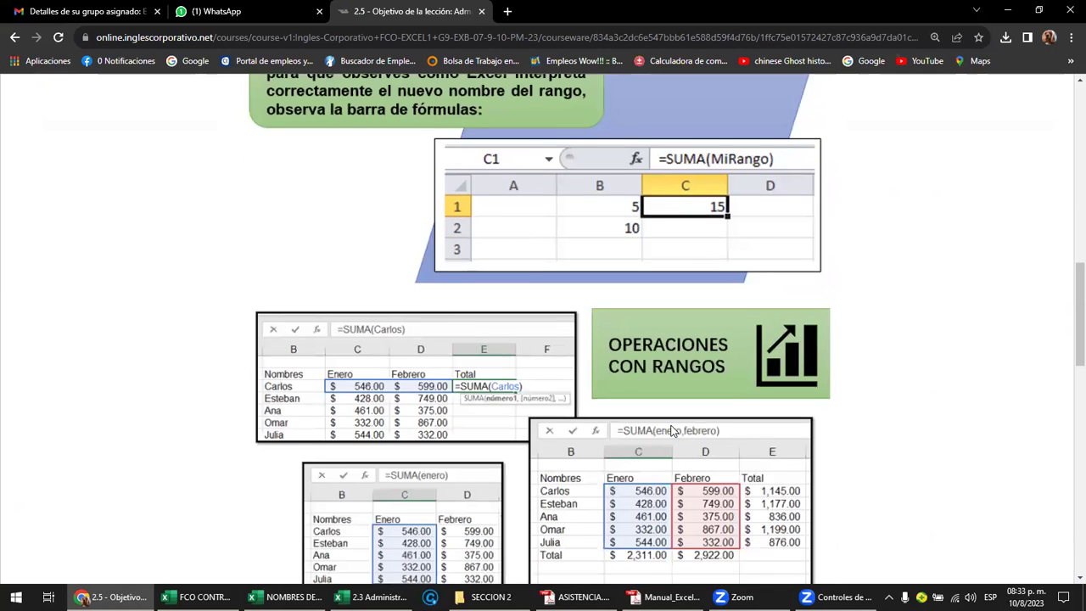
{"action": "scroll", "coordinate": [629, 367], "scroll_direction": "down", "scroll_amount": 1}
{"action": "scroll", "coordinate": [632, 366], "scroll_direction": "down", "scroll_amount": 5}
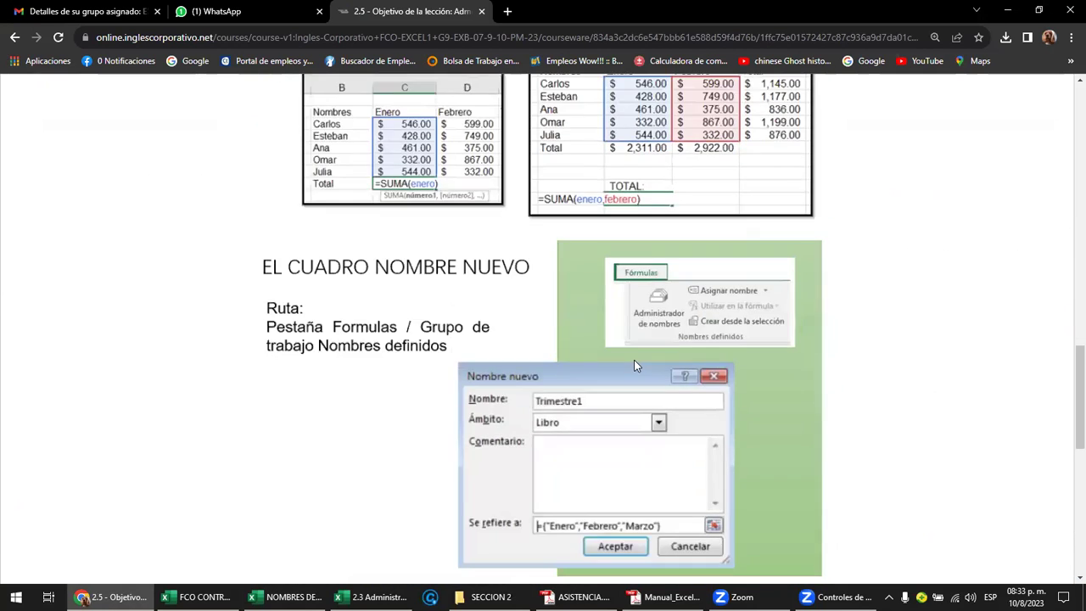
{"action": "mouse_move", "coordinate": [285, 271]}
{"action": "left_mouse_down"}
{"action": "mouse_move", "coordinate": [458, 268]}
{"action": "mouse_move", "coordinate": [393, 286]}
{"action": "left_mouse_up"}
{"action": "scroll", "coordinate": [378, 290], "scroll_direction": "down", "scroll_amount": 1}
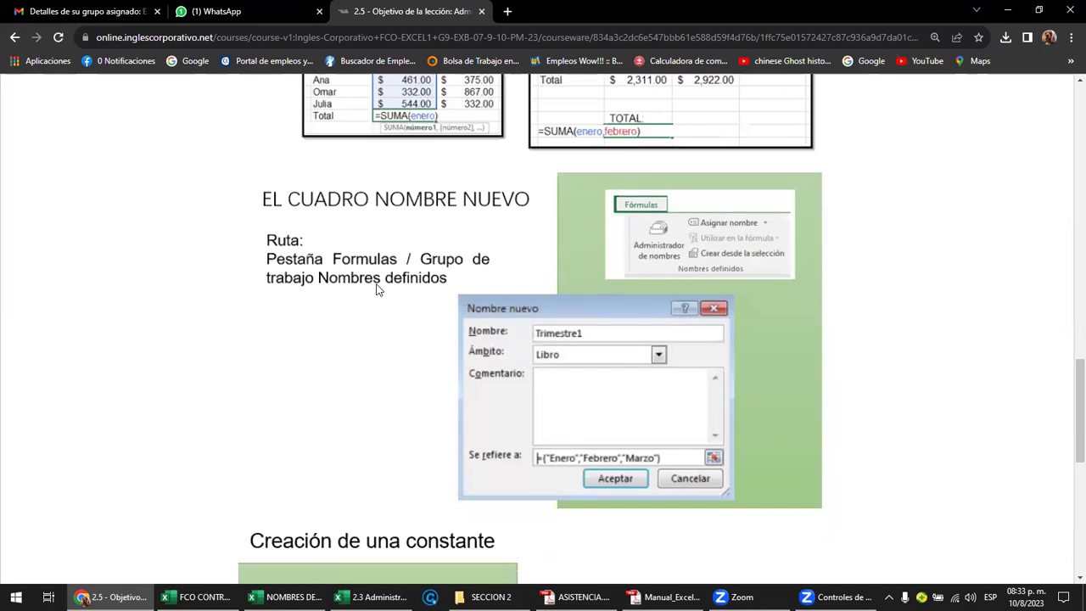
{"action": "scroll", "coordinate": [379, 291], "scroll_direction": "down", "scroll_amount": 1}
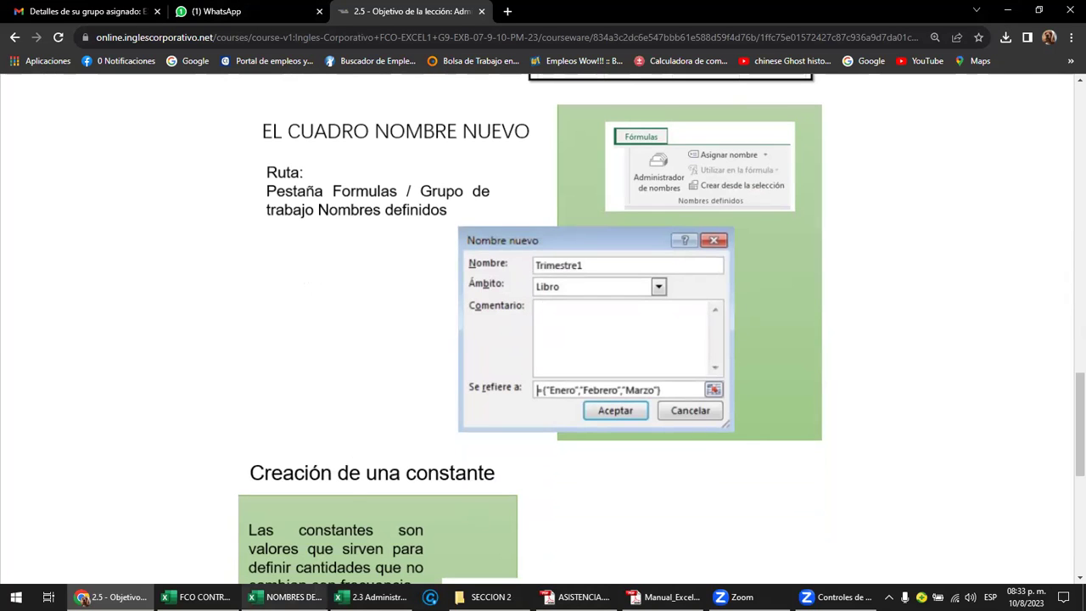
{"action": "left_click", "coordinate": [286, 596]}
Step: Give the TAREA: cell K2 the name XX using the Name Box
{"action": "left_click", "coordinate": [120, 126]}
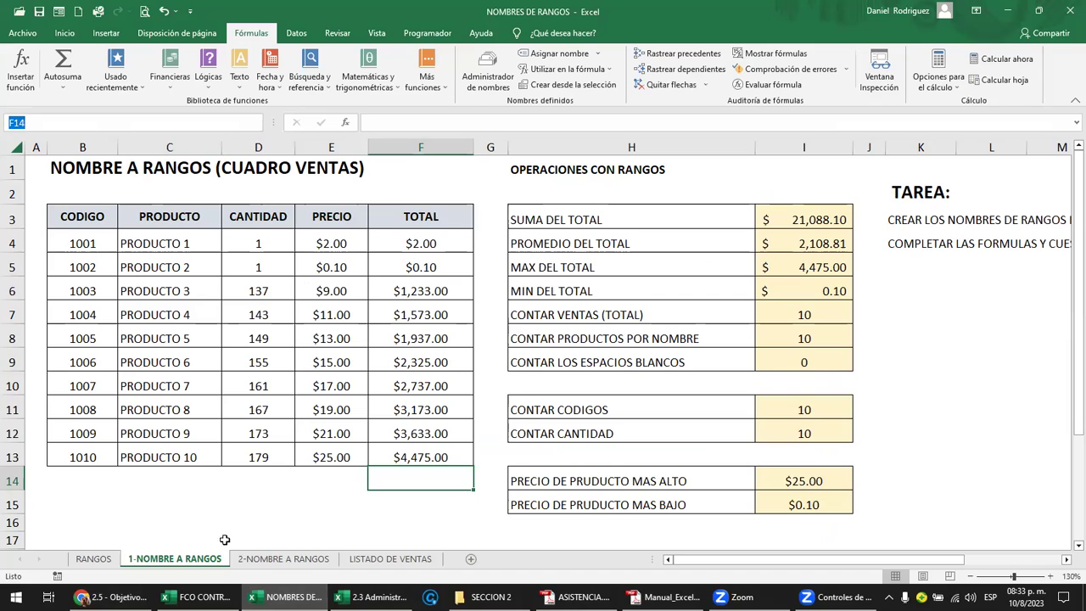
{"action": "left_click", "coordinate": [153, 481]}
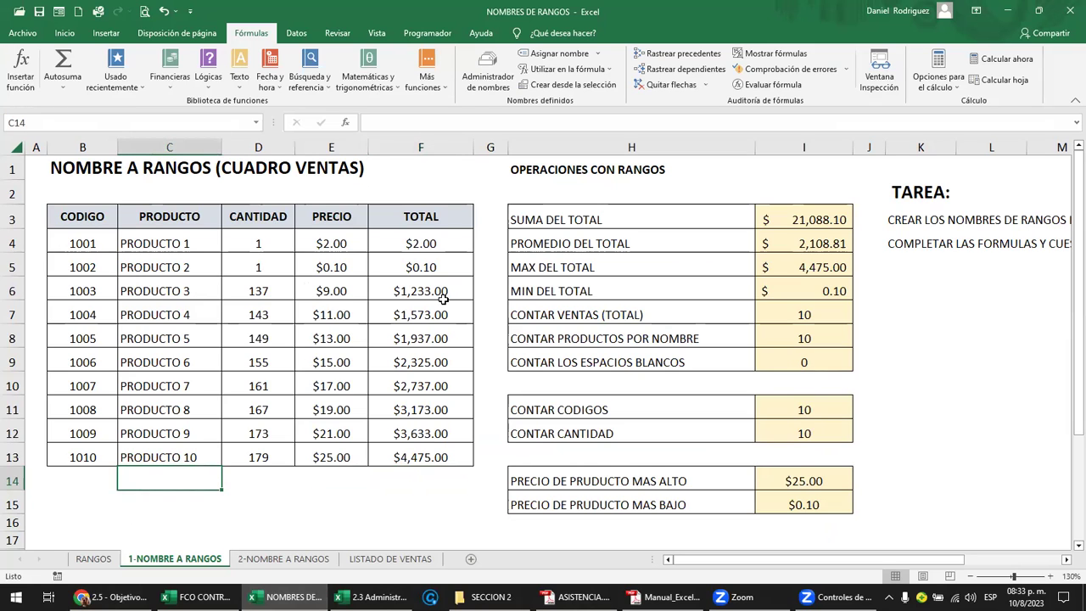
{"action": "left_click", "coordinate": [928, 190]}
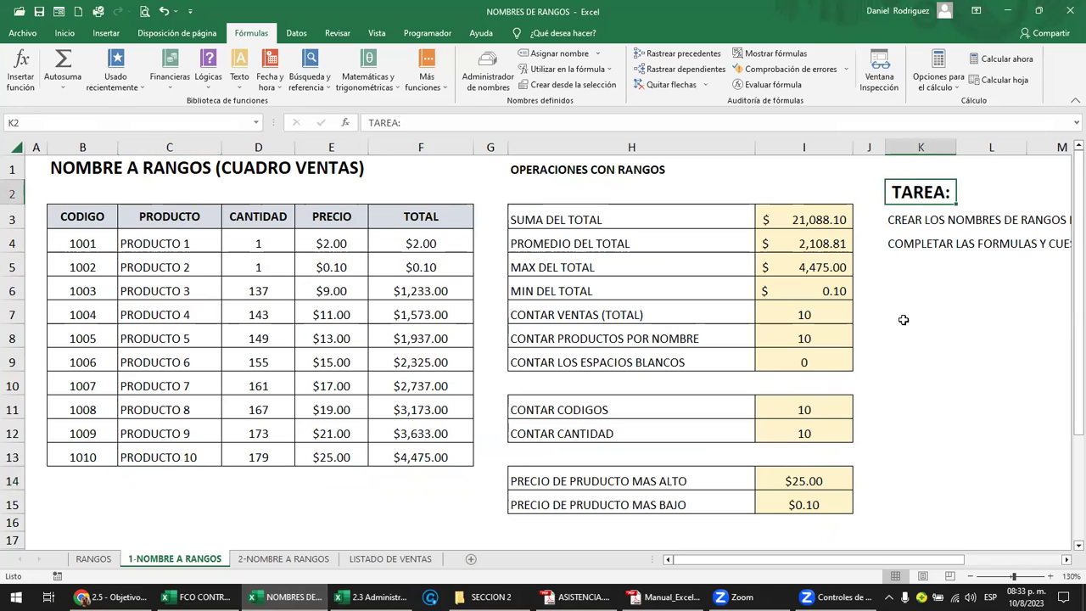
{"action": "left_click", "coordinate": [30, 124]}
{"action": "type", "text": "XX"}
{"action": "left_click", "coordinate": [901, 283]}
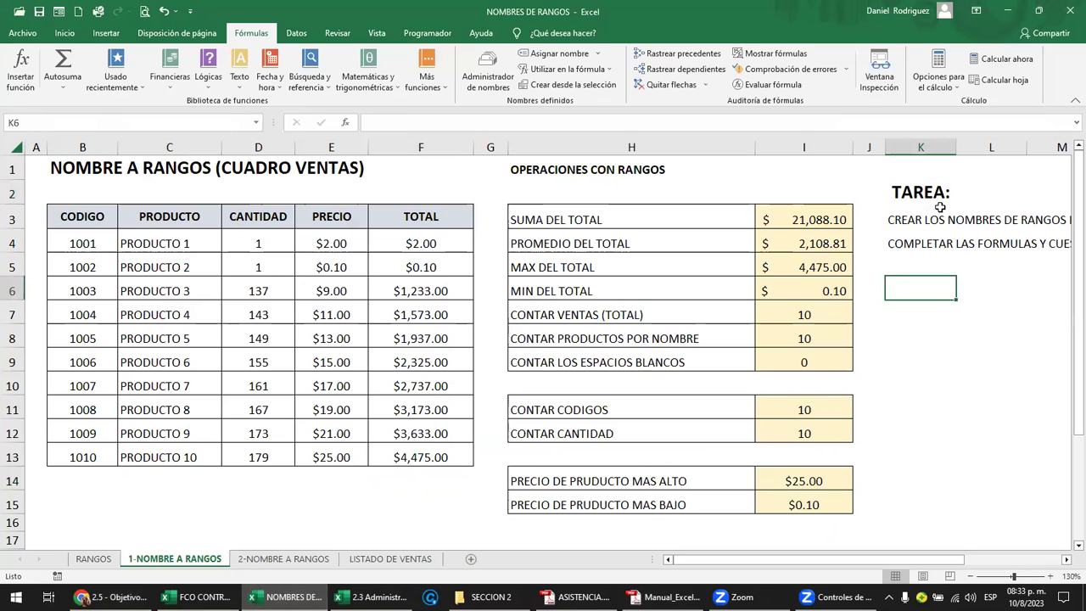
{"action": "left_click", "coordinate": [924, 191]}
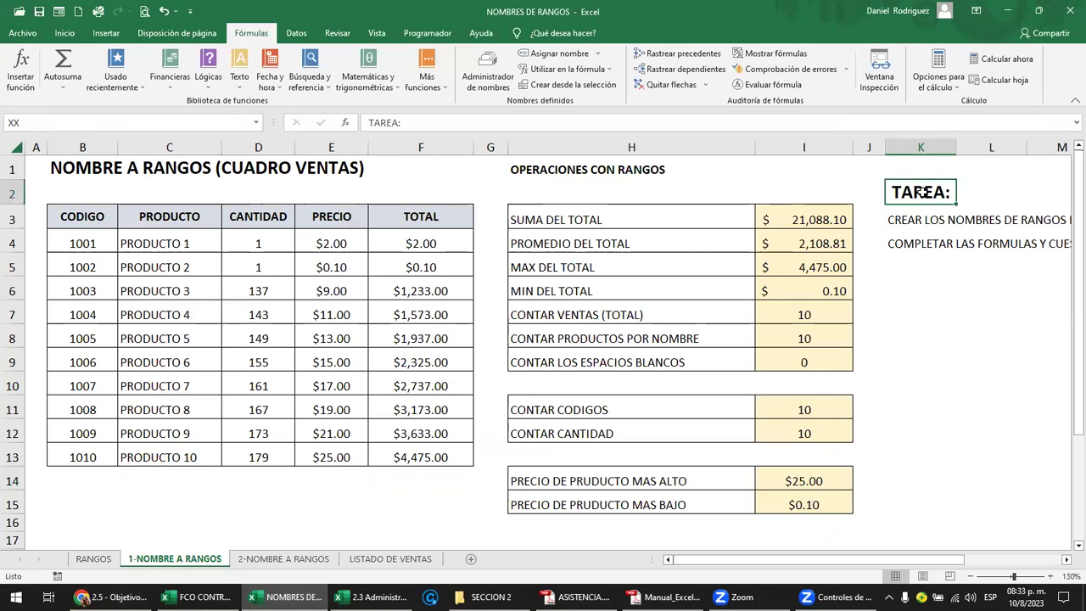
Step: Confirm XX appears in the Name Box list and jumps to cell K2
{"action": "left_click", "coordinate": [256, 122]}
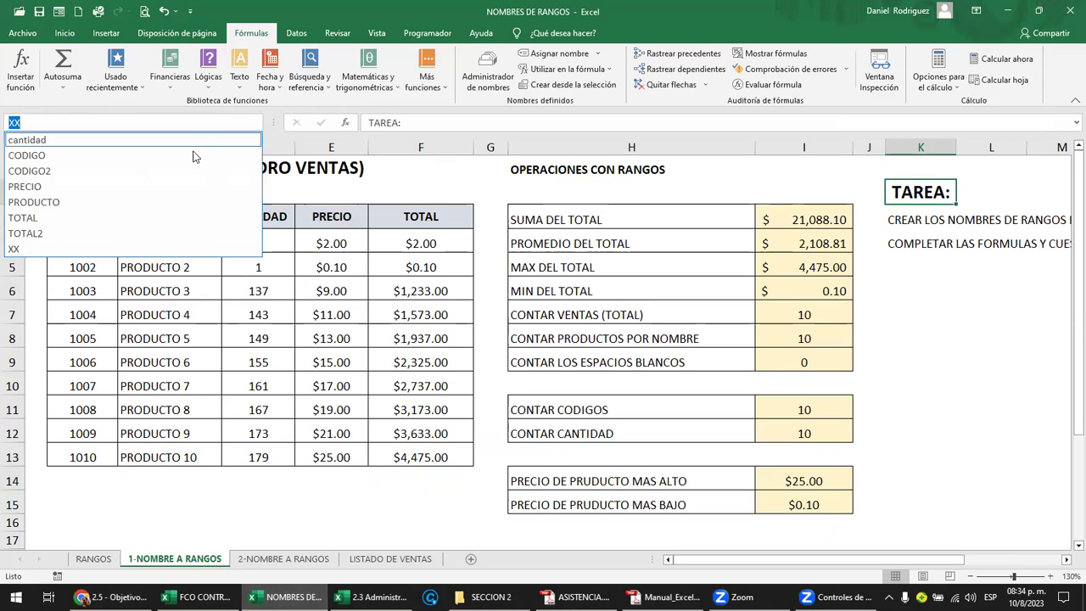
{"action": "left_click", "coordinate": [25, 248]}
{"action": "left_click", "coordinate": [978, 352]}
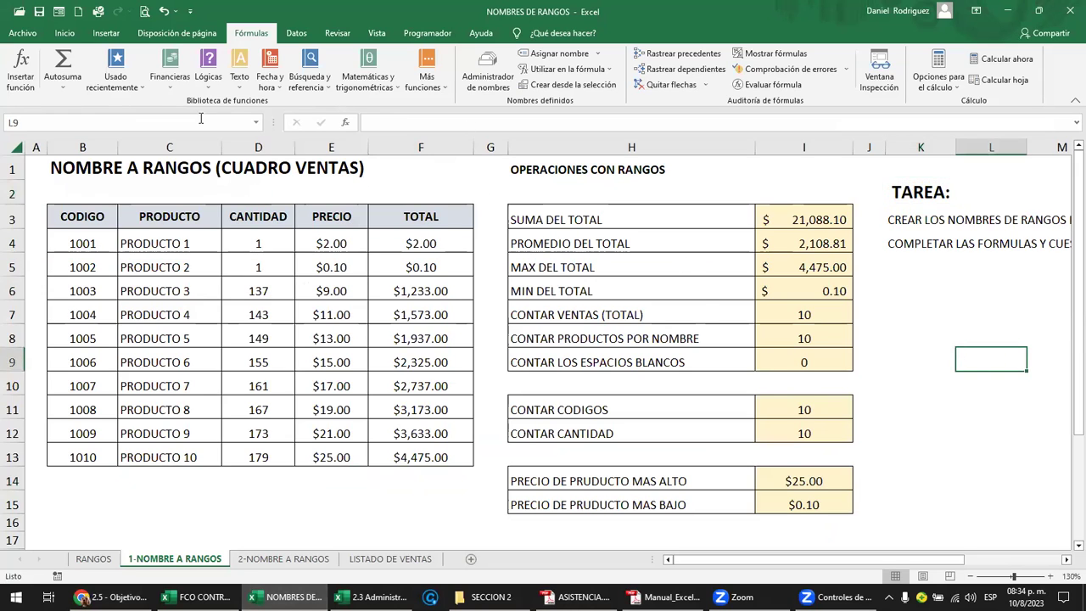
{"action": "left_click", "coordinate": [252, 124]}
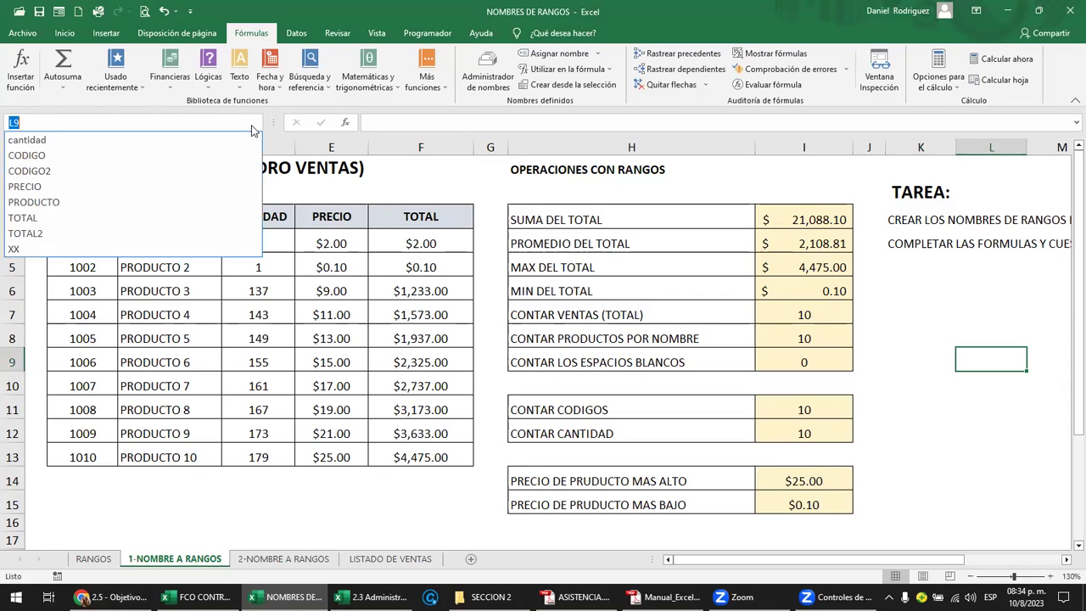
{"action": "left_click", "coordinate": [86, 249]}
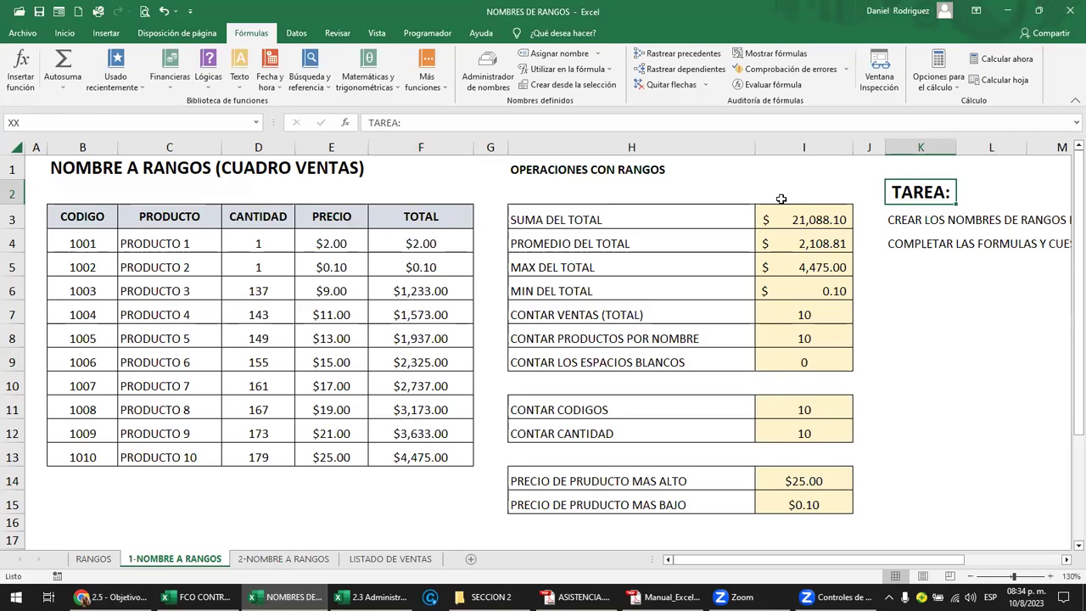
{"action": "left_click", "coordinate": [929, 196]}
Step: Copy product 10's row B13:F13 and paste it as values into row 14
{"action": "left_click", "coordinate": [227, 479]}
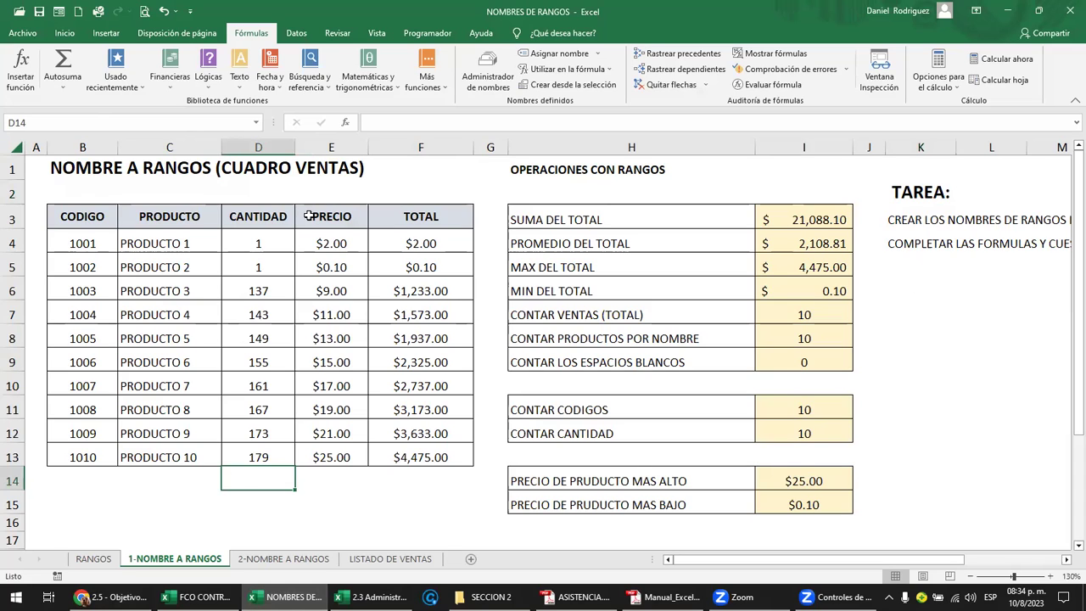
{"action": "left_click_drag", "start_coordinate": [97, 457], "coordinate": [407, 458]}
{"action": "key", "text": "ctrl+c"}
{"action": "key", "text": "Down"}
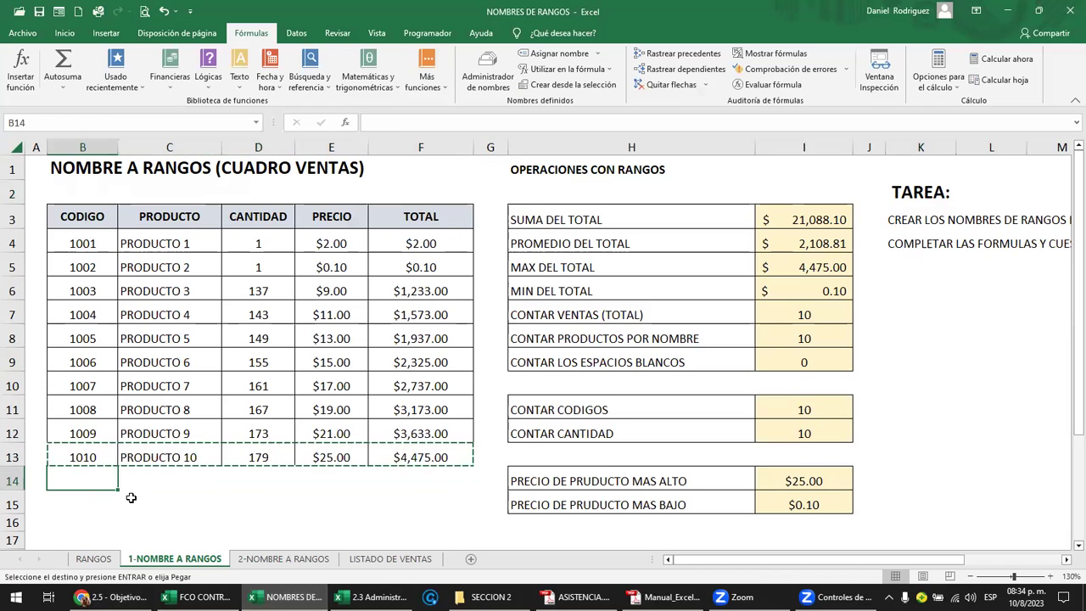
{"action": "right_click", "coordinate": [73, 484]}
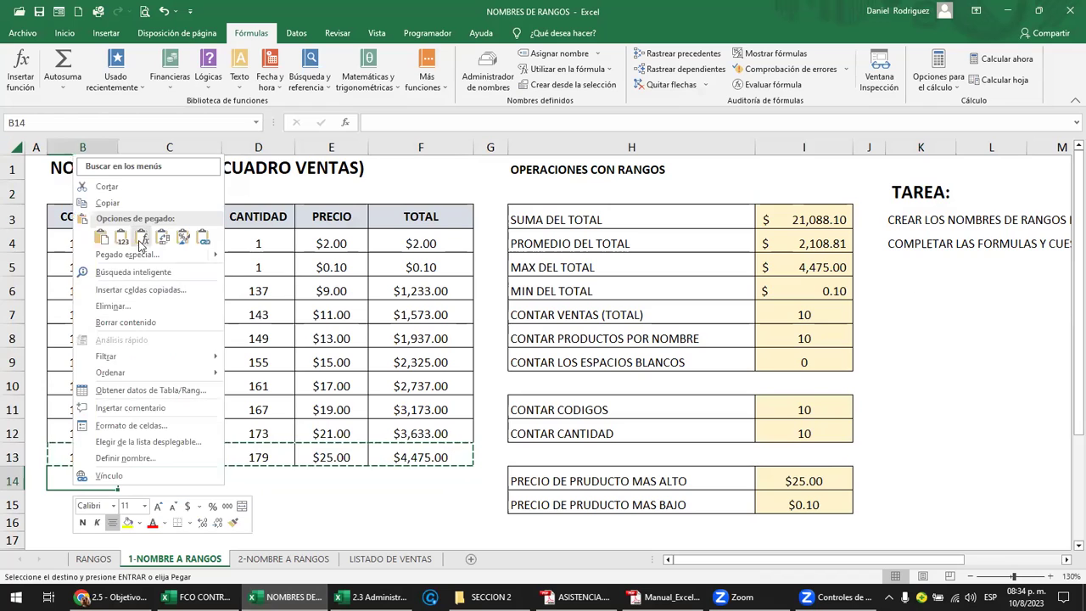
{"action": "left_click", "coordinate": [122, 237]}
Step: Change the code in B14 to 1011 and check that CODIGO still covers B4:B13
{"action": "left_click", "coordinate": [75, 481]}
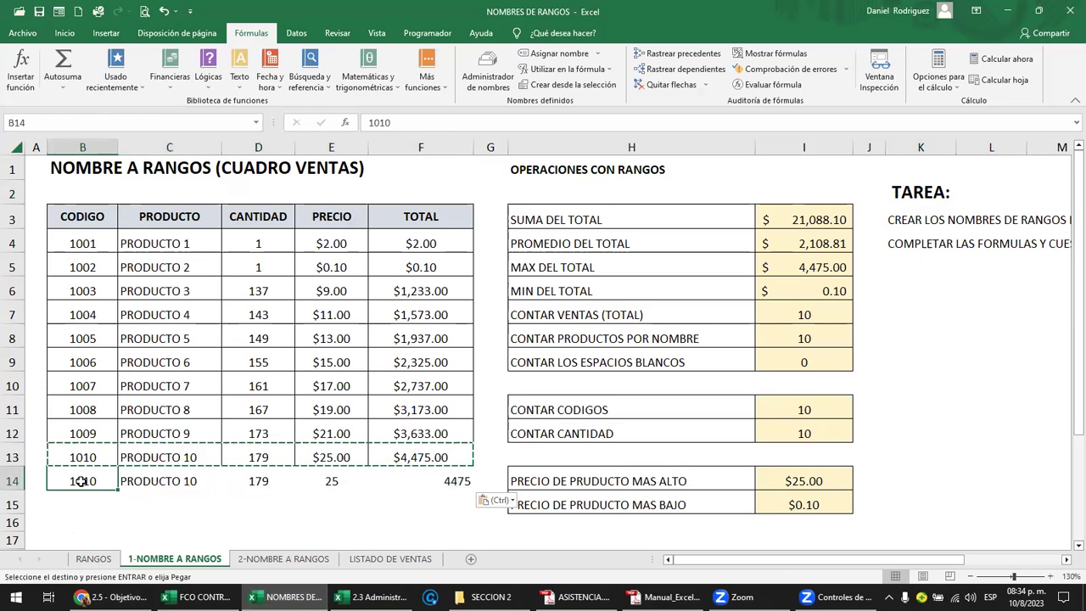
{"action": "key", "text": "Escape"}
{"action": "type", "text": "101"}
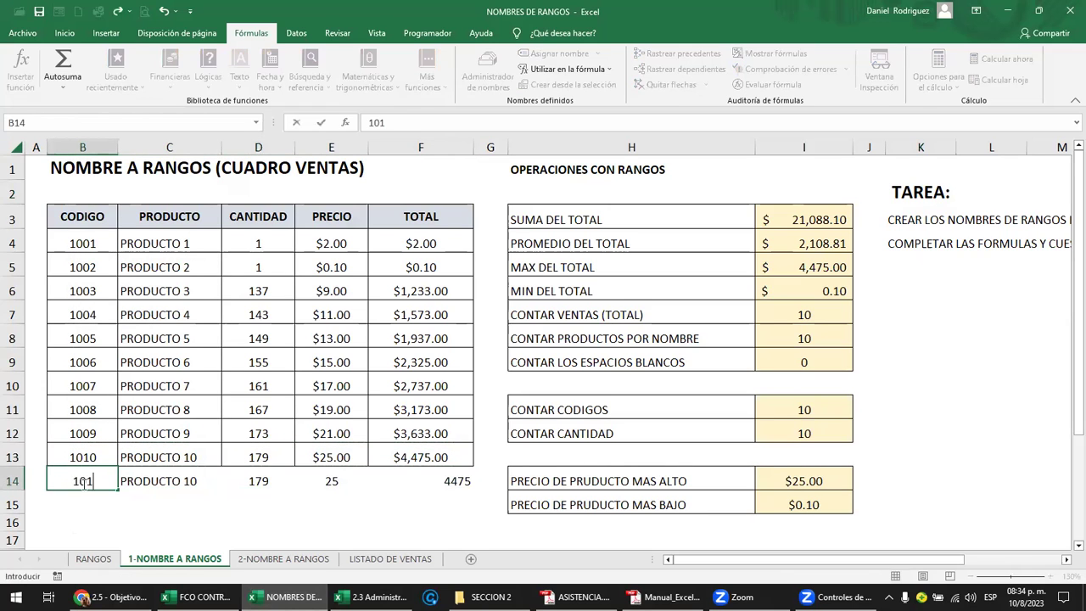
{"action": "type", "text": "1"}
{"action": "key", "text": "Return"}
{"action": "left_click", "coordinate": [108, 243]}
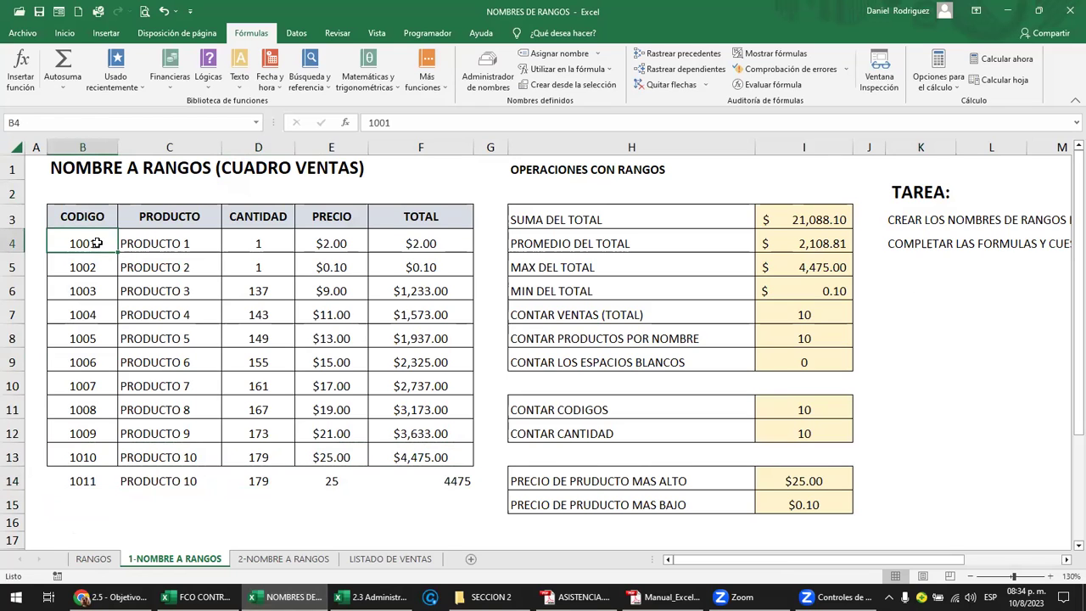
{"action": "left_click", "coordinate": [256, 123]}
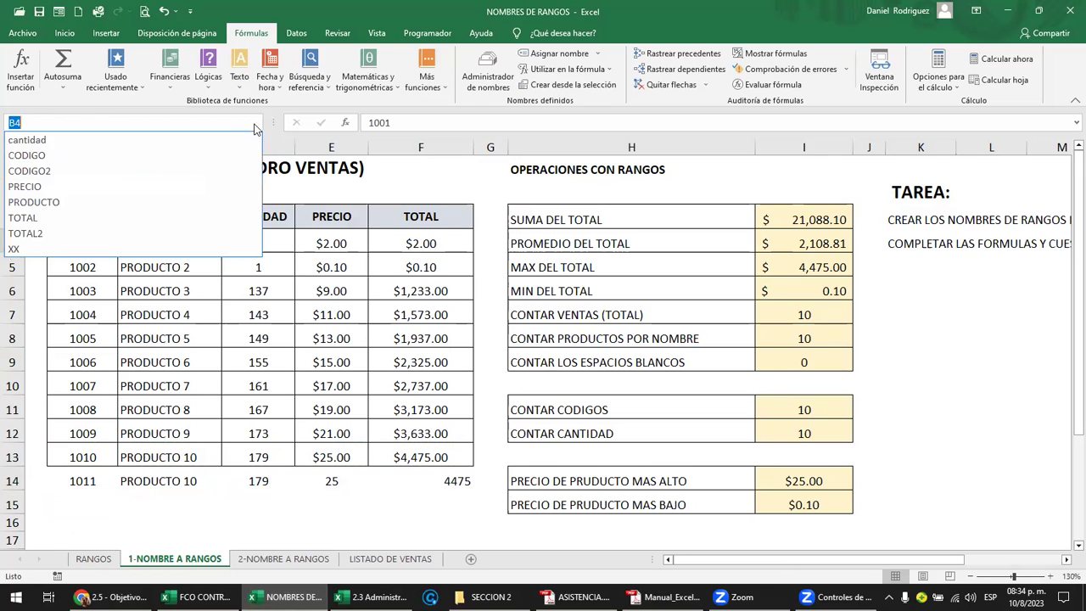
{"action": "left_click", "coordinate": [197, 155]}
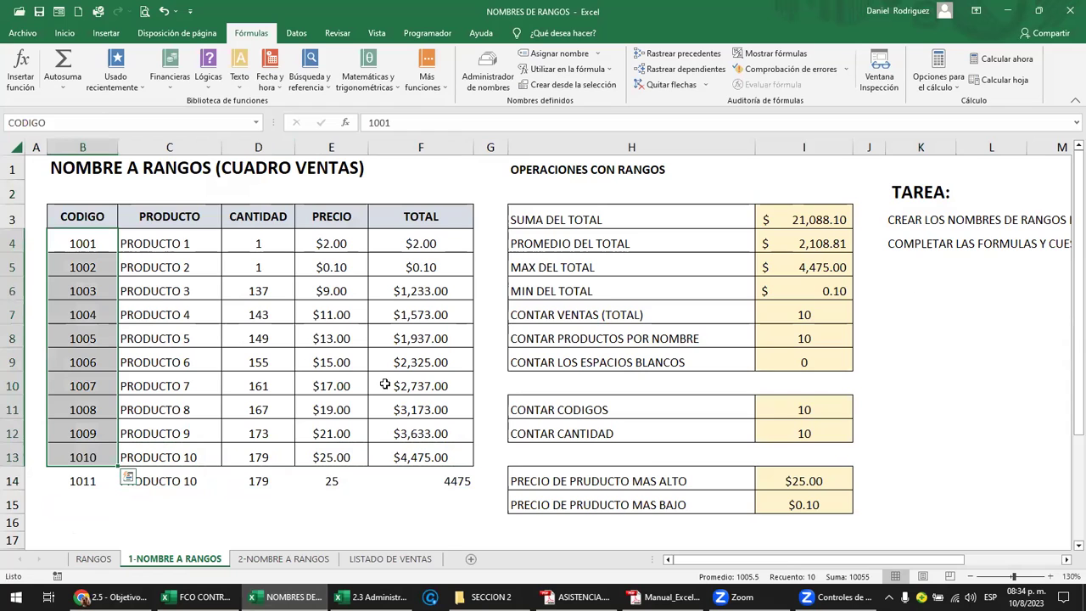
{"action": "left_click_drag", "start_coordinate": [70, 458], "coordinate": [422, 243]}
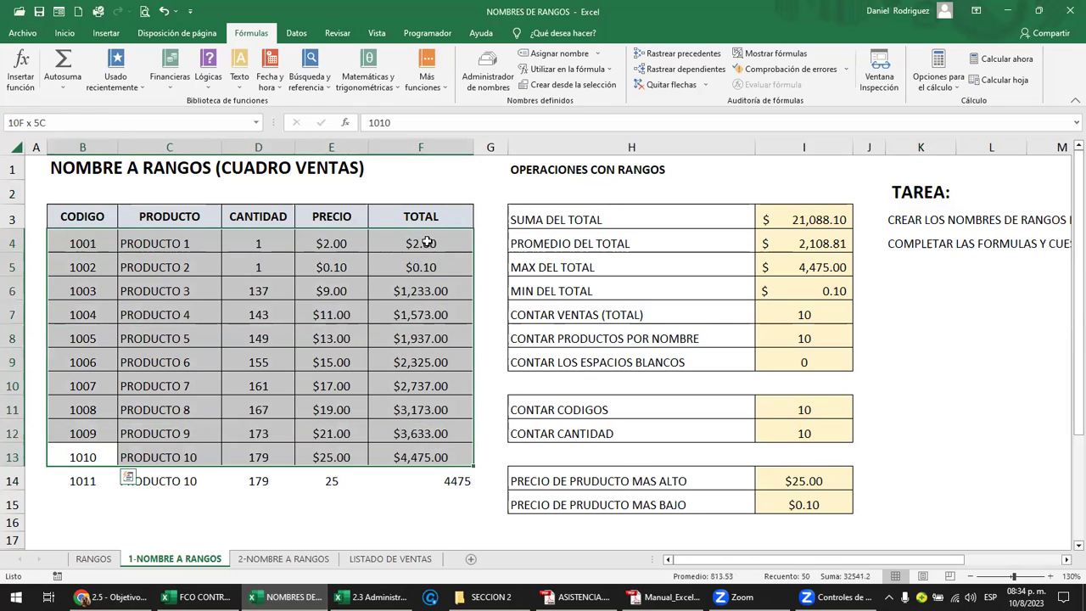
{"action": "left_click", "coordinate": [385, 496]}
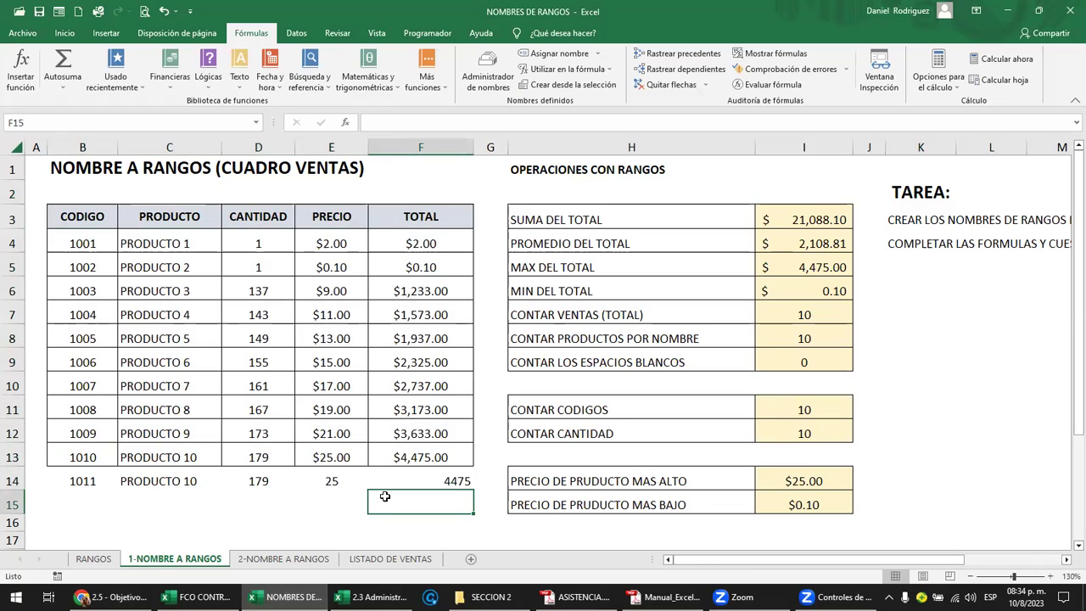
{"action": "left_click", "coordinate": [11, 193]}
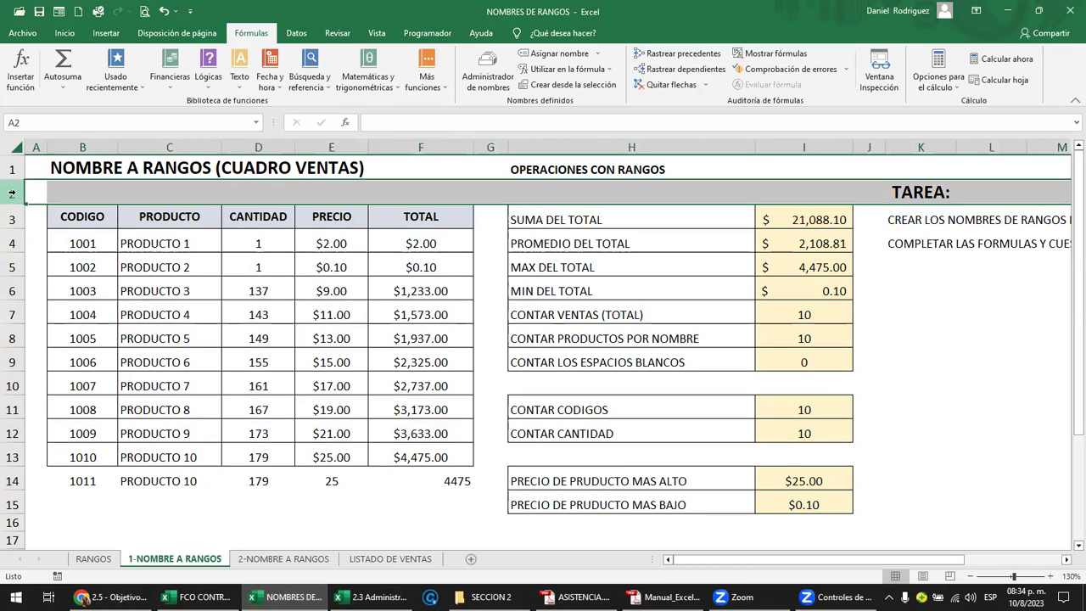
{"action": "right_click", "coordinate": [19, 197]}
{"action": "left_click", "coordinate": [63, 314]}
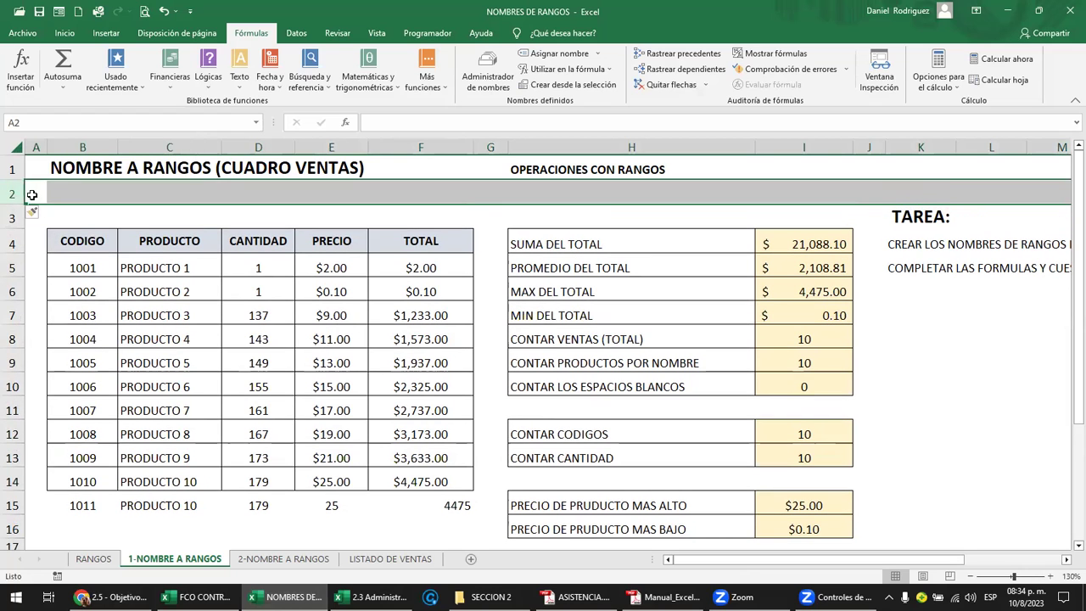
{"action": "left_click", "coordinate": [73, 241]}
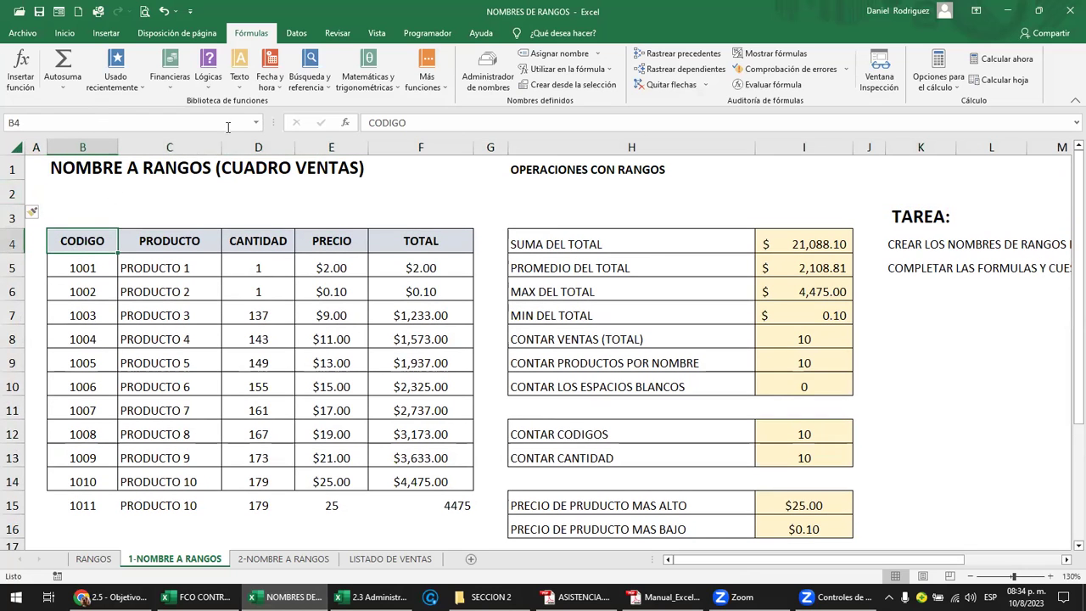
{"action": "left_click", "coordinate": [256, 124]}
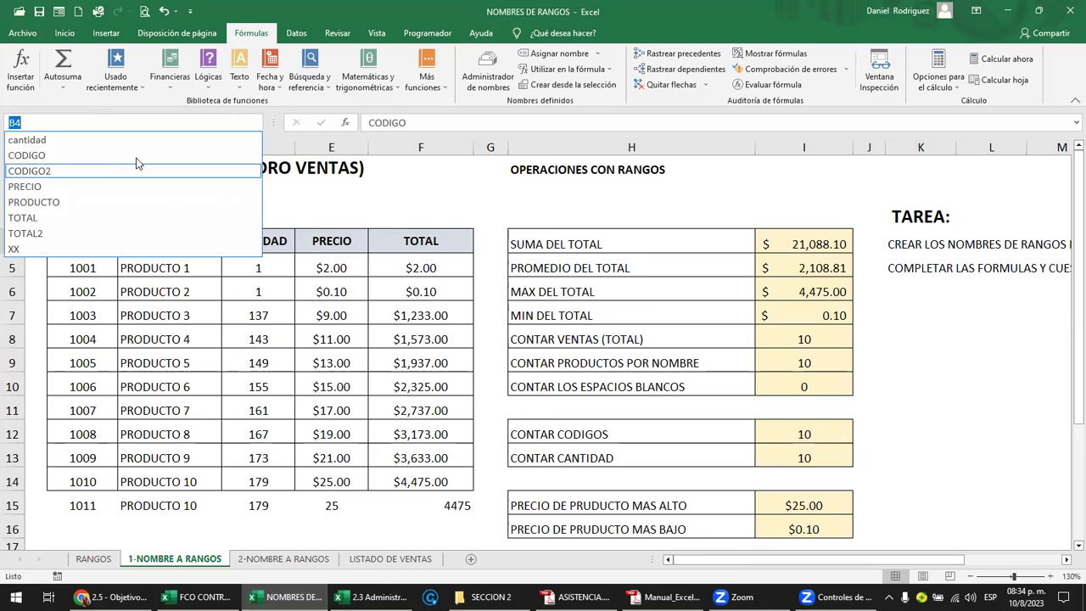
{"action": "left_click", "coordinate": [34, 155]}
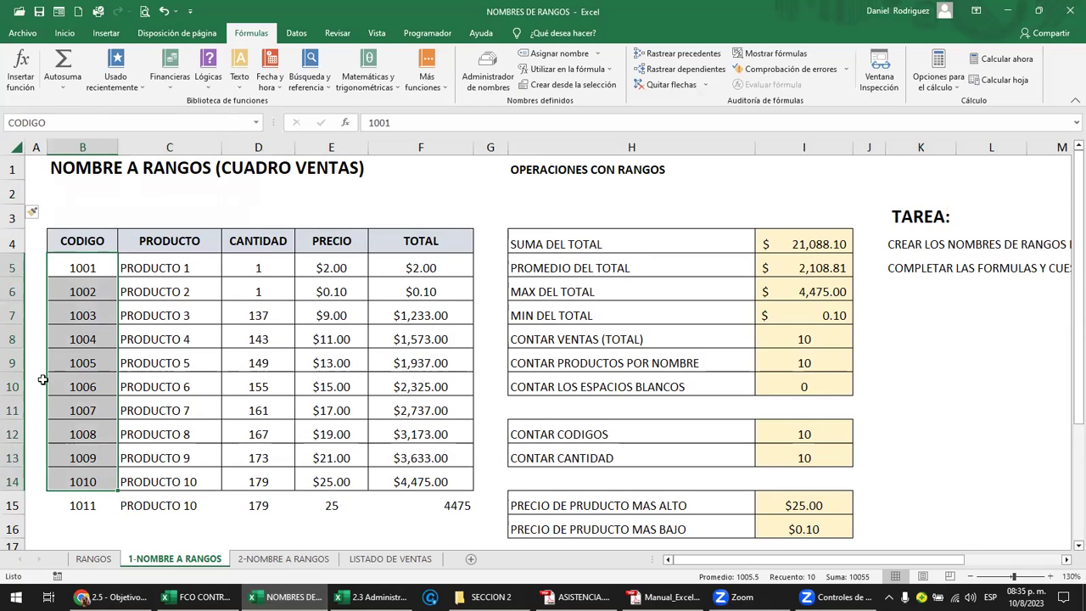
{"action": "left_click", "coordinate": [14, 196]}
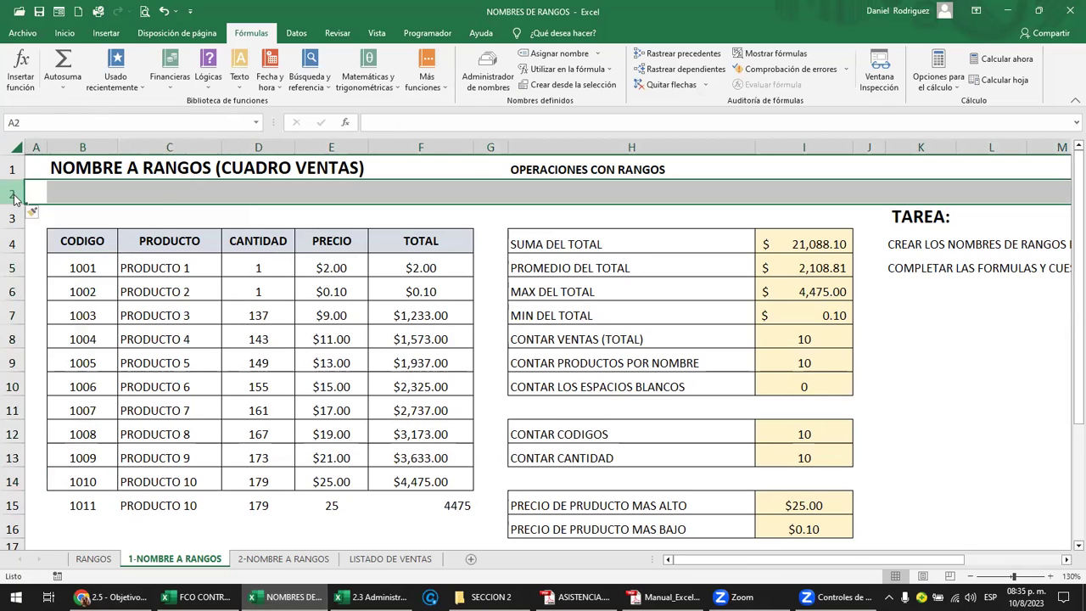
{"action": "right_click", "coordinate": [15, 197]}
{"action": "left_click", "coordinate": [72, 330]}
{"action": "left_click", "coordinate": [96, 242]}
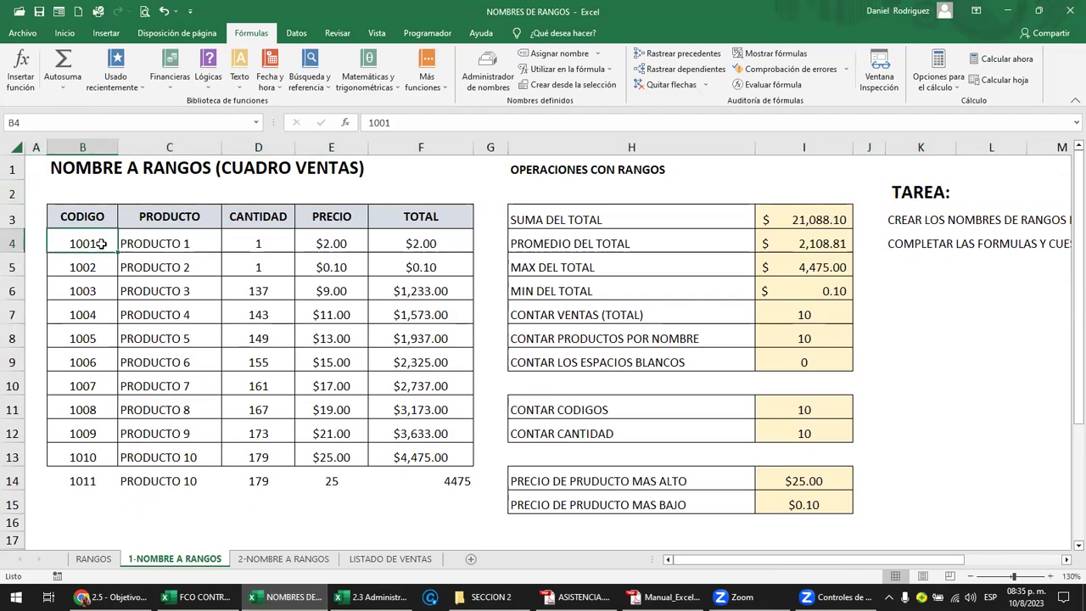
{"action": "left_click", "coordinate": [258, 122]}
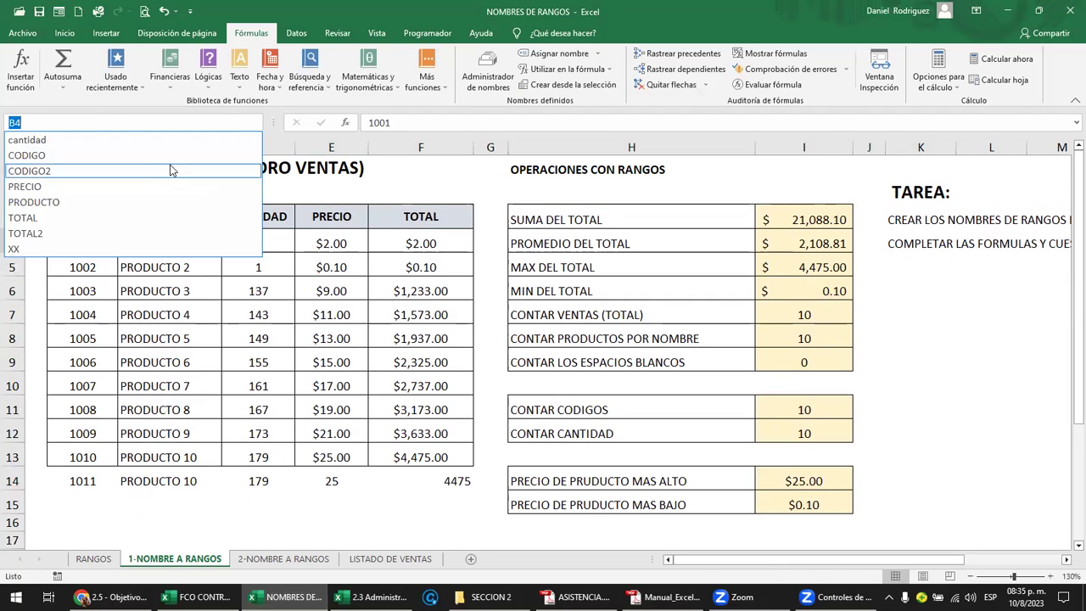
{"action": "left_click", "coordinate": [142, 154]}
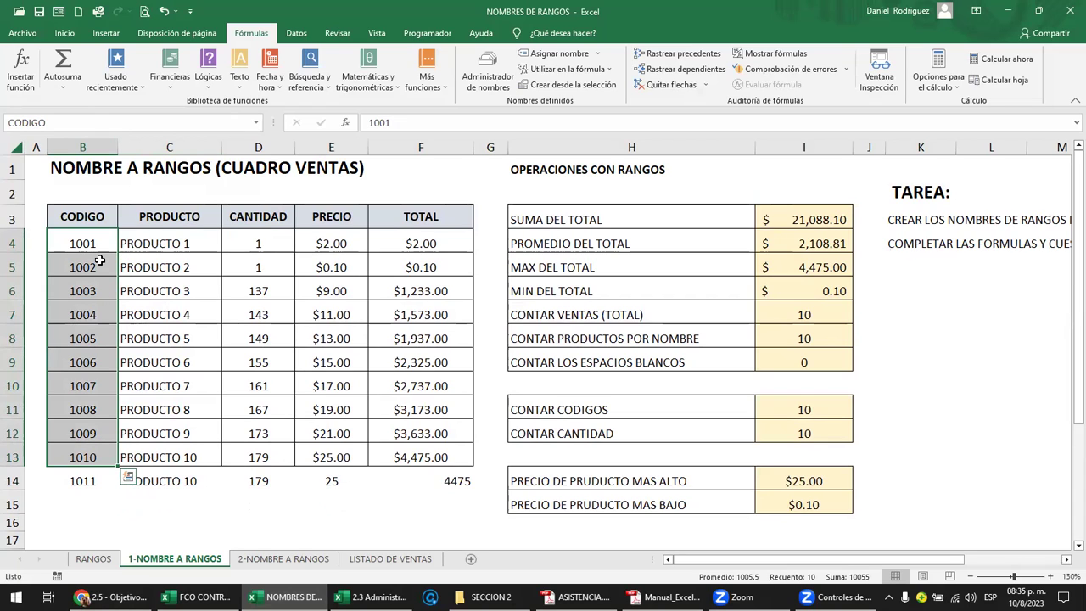
{"action": "mouse_move", "coordinate": [85, 244]}
{"action": "left_mouse_down"}
{"action": "mouse_move", "coordinate": [77, 456]}
{"action": "mouse_move", "coordinate": [386, 488]}
{"action": "left_mouse_up"}
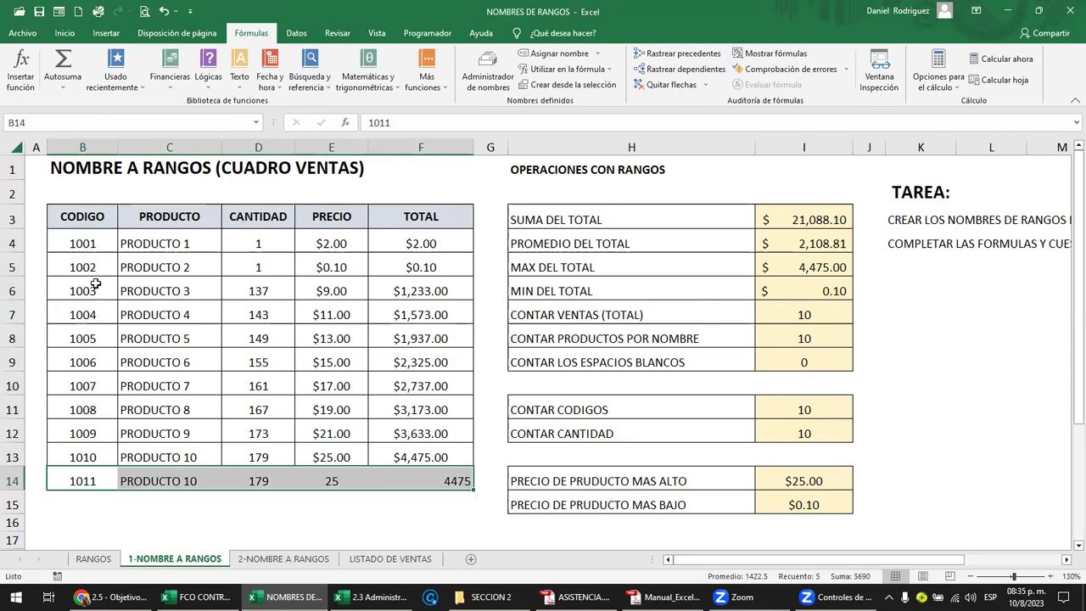
{"action": "left_click", "coordinate": [82, 244]}
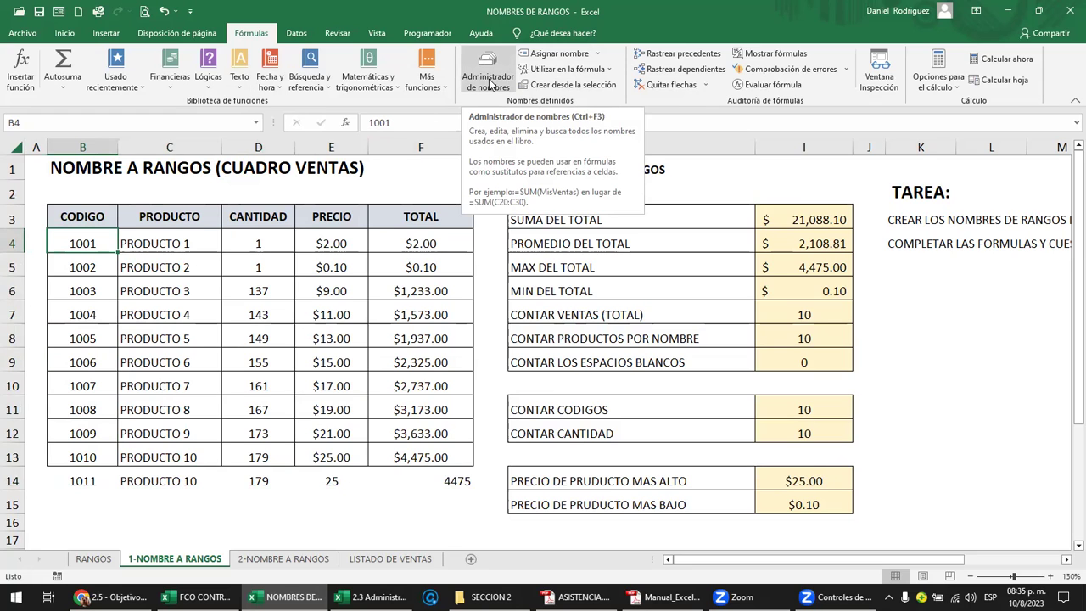
Step: Open Name Manager, reopen it after closing, and move the dialog aside to see the sheet
{"action": "left_click", "coordinate": [490, 84]}
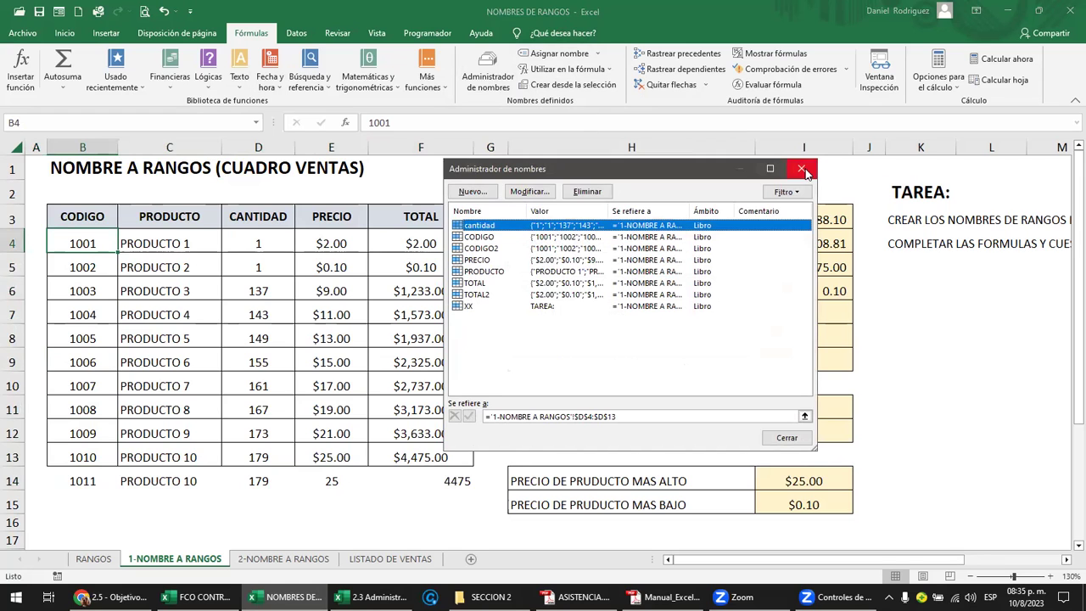
{"action": "left_click", "coordinate": [801, 168]}
{"action": "left_click", "coordinate": [477, 71]}
{"action": "left_click_drag", "start_coordinate": [595, 176], "coordinate": [657, 206]}
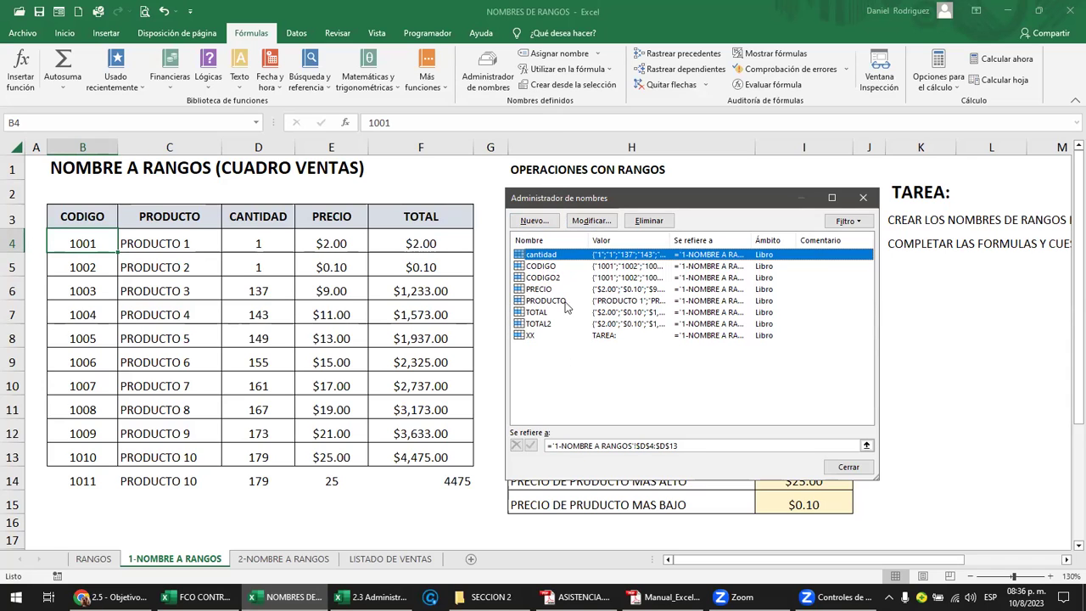
Step: Remove XX and then CODIGO2 in Name Manager, confirming each, and move the dialog down
{"action": "left_click_drag", "start_coordinate": [537, 365], "coordinate": [524, 263]}
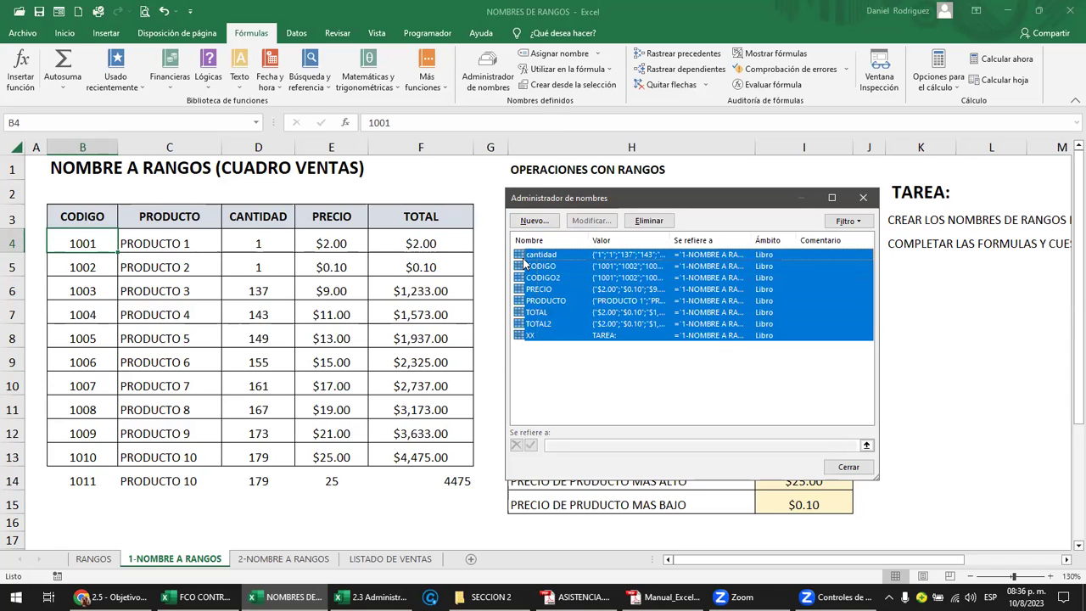
{"action": "left_click", "coordinate": [565, 374]}
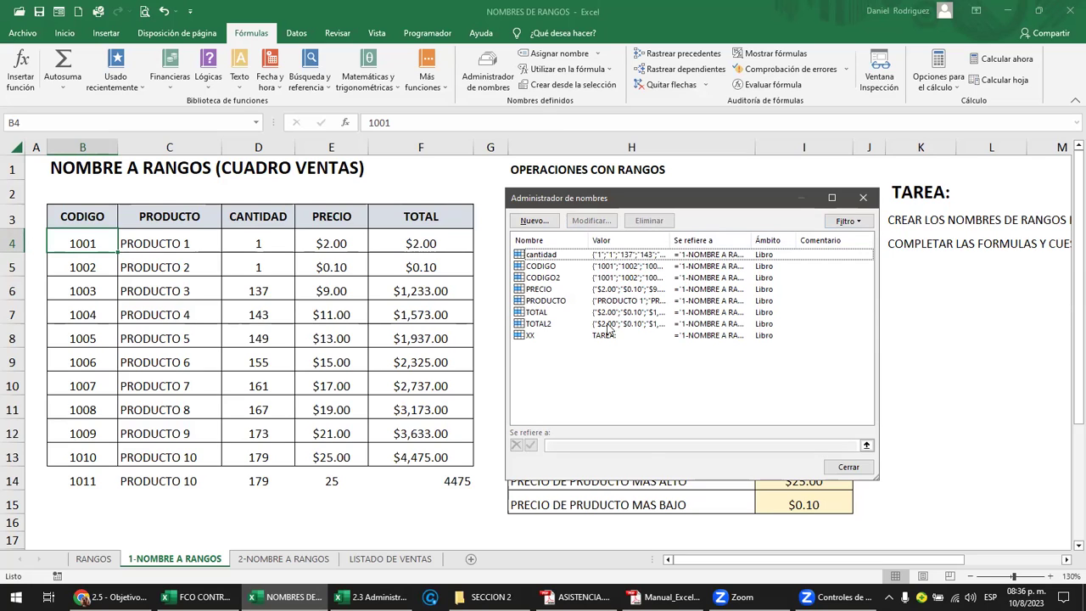
{"action": "left_click", "coordinate": [524, 336]}
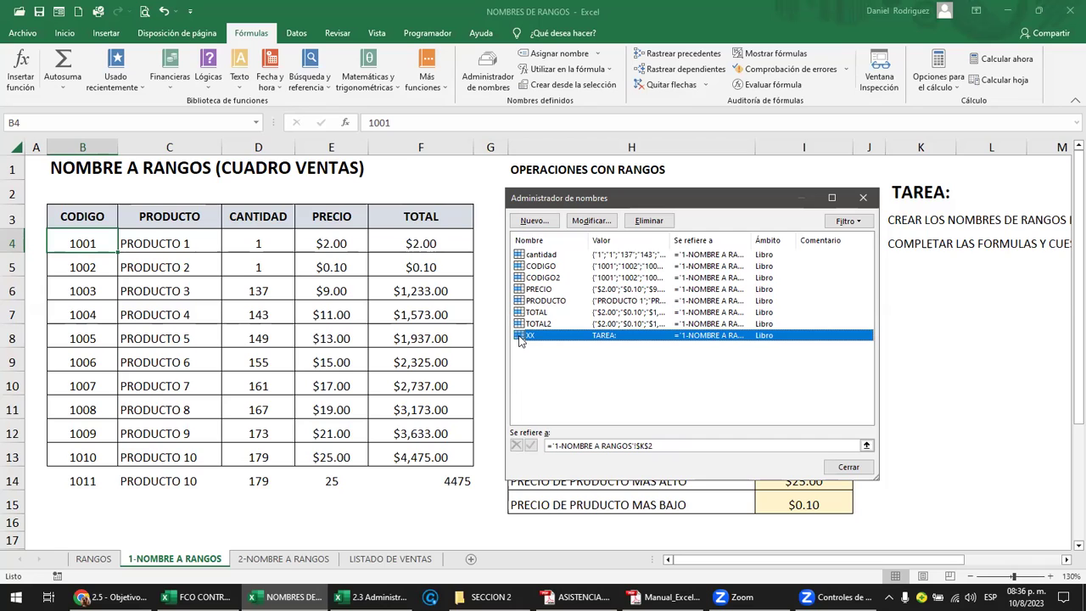
{"action": "left_click", "coordinate": [652, 222]}
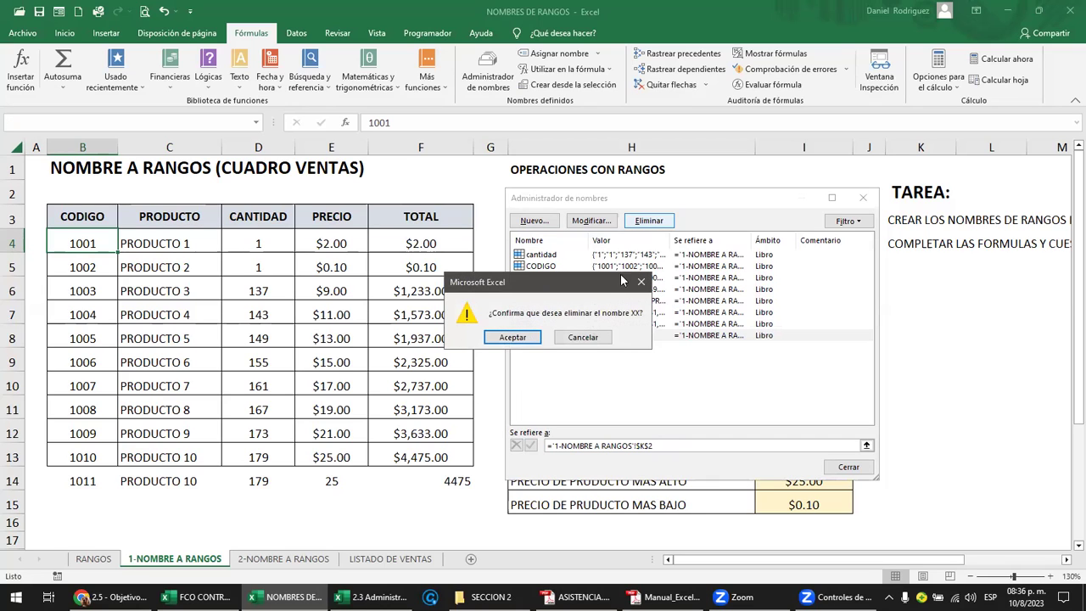
{"action": "left_click", "coordinate": [512, 338]}
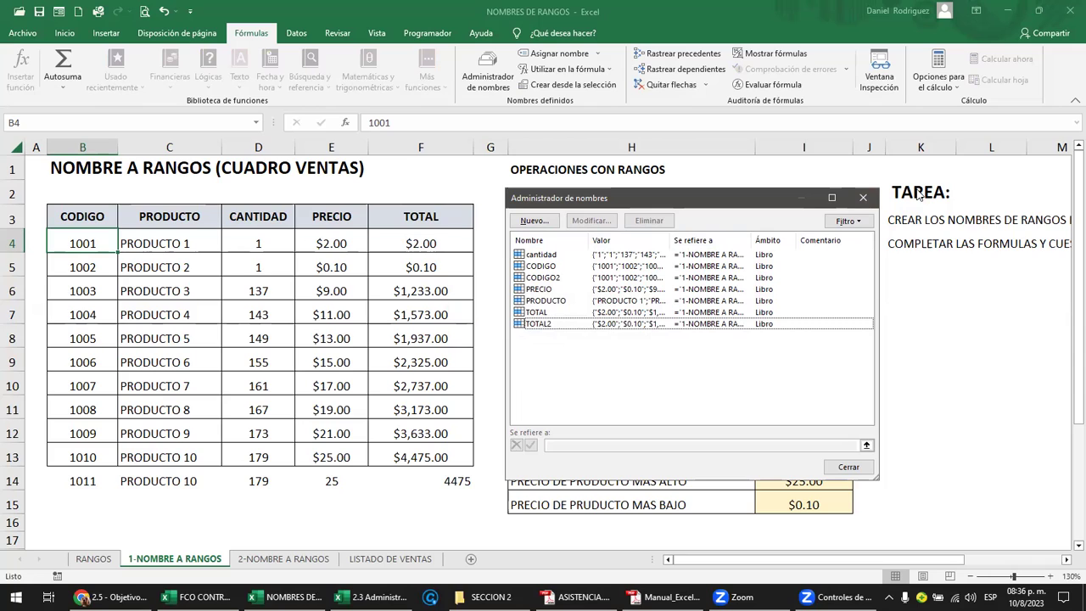
{"action": "left_click", "coordinate": [553, 279]}
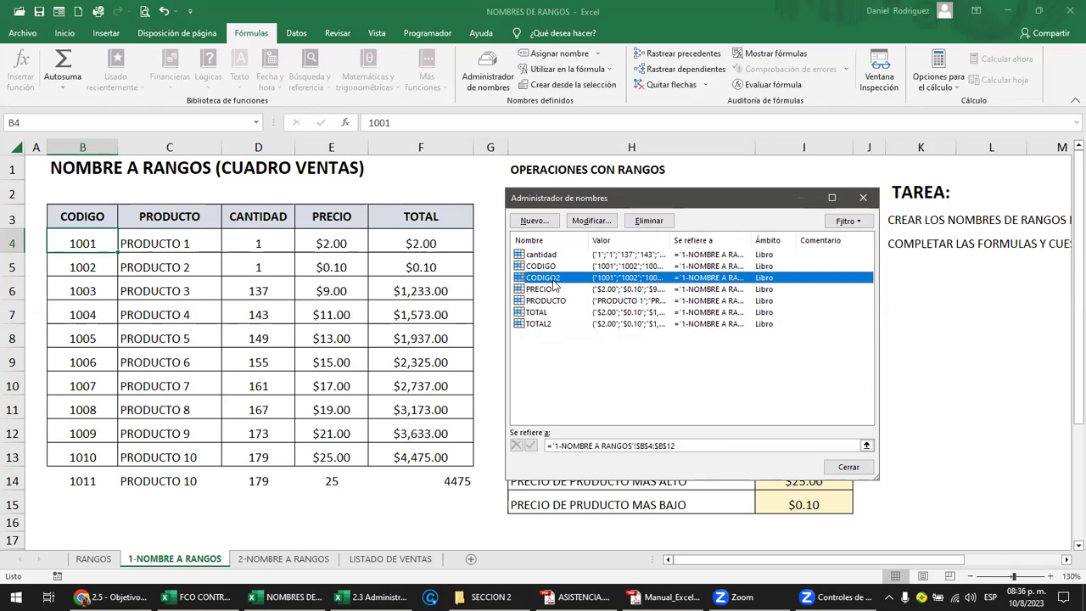
{"action": "left_click", "coordinate": [645, 222]}
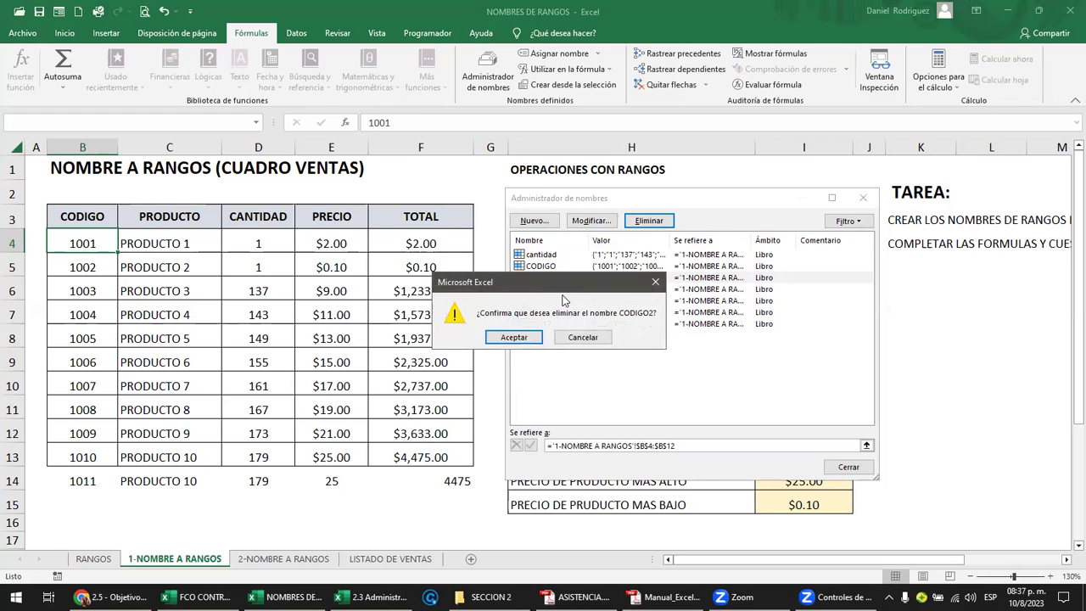
{"action": "left_click", "coordinate": [513, 337]}
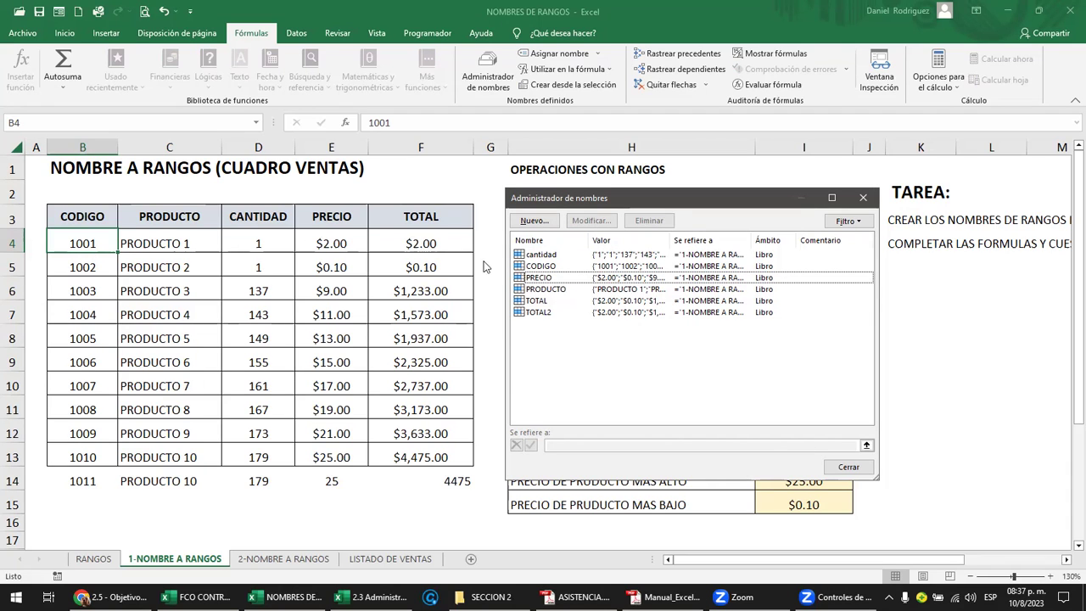
{"action": "left_click_drag", "start_coordinate": [679, 209], "coordinate": [695, 317]}
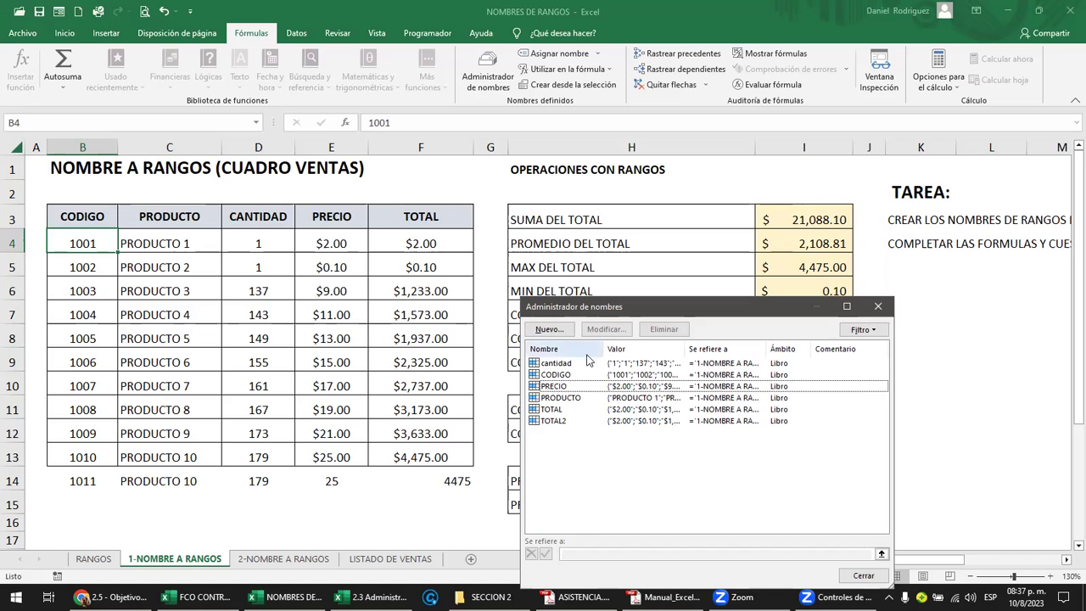
Step: Remove TOTAL2 and then TOTAL in Name Manager, confirming each, and move the dialog up-left
{"action": "left_click", "coordinate": [559, 422]}
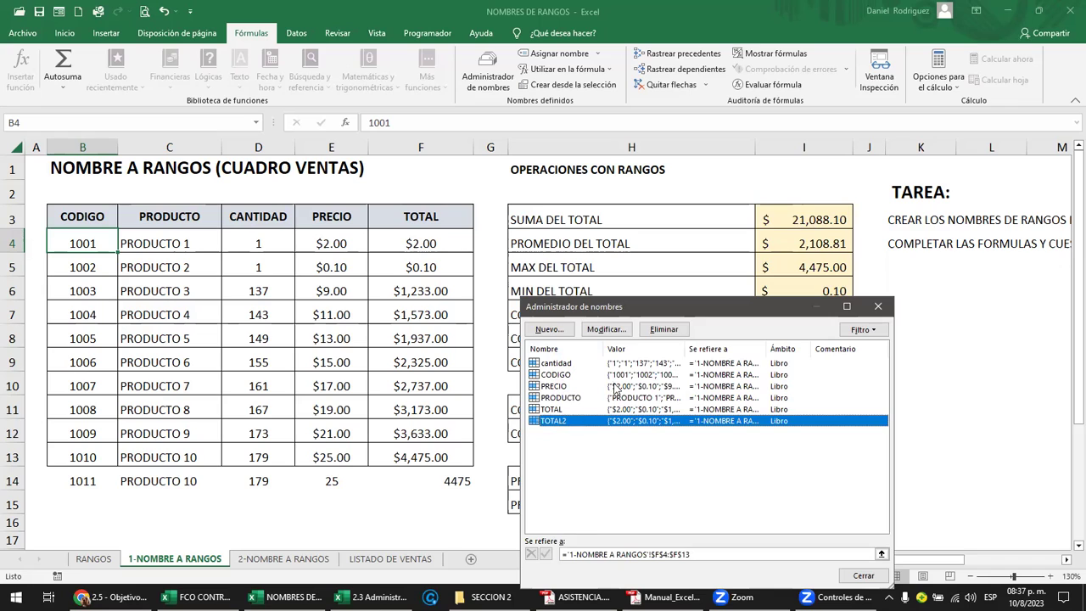
{"action": "left_click", "coordinate": [664, 329]}
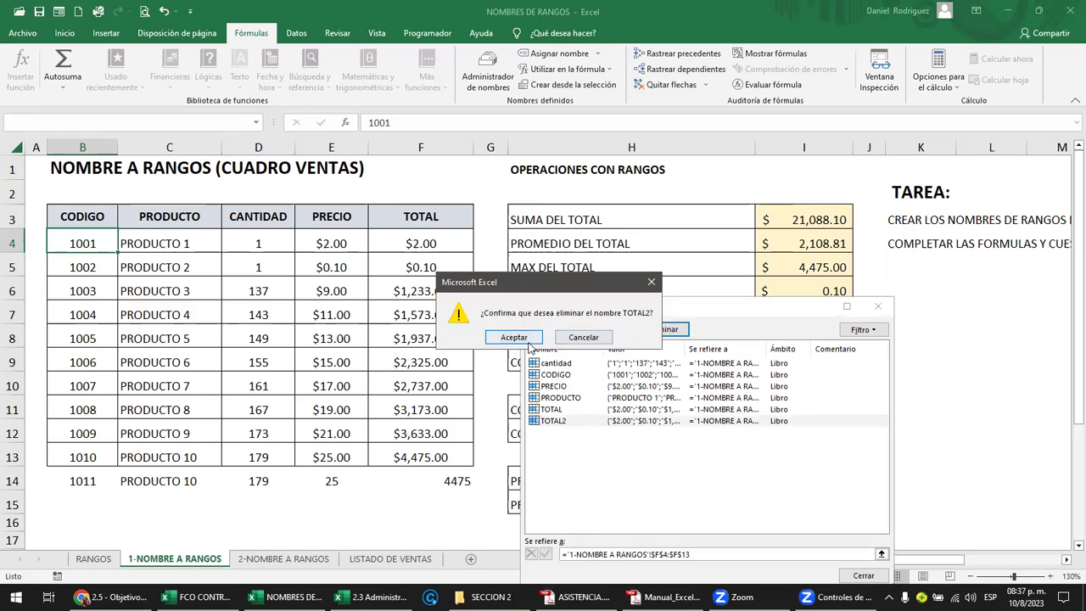
{"action": "left_click", "coordinate": [516, 338]}
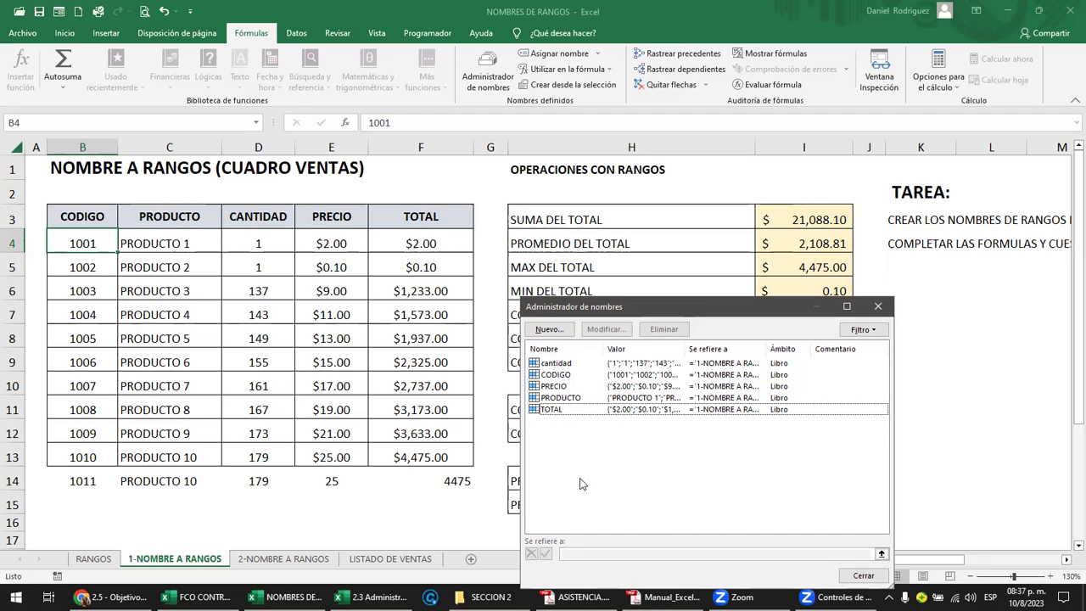
{"action": "left_click", "coordinate": [543, 413]}
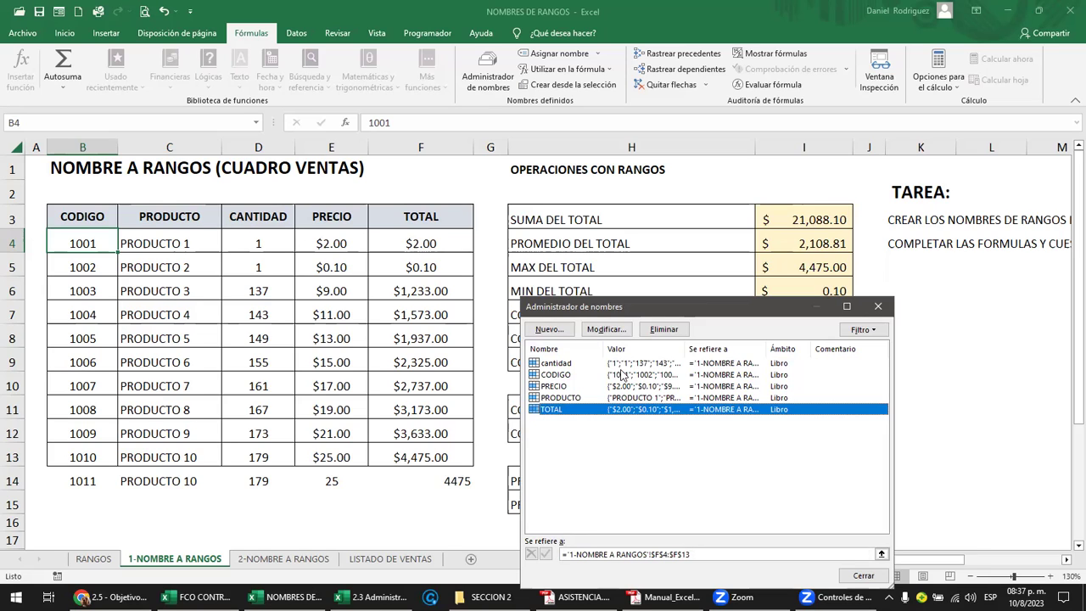
{"action": "left_click", "coordinate": [669, 329]}
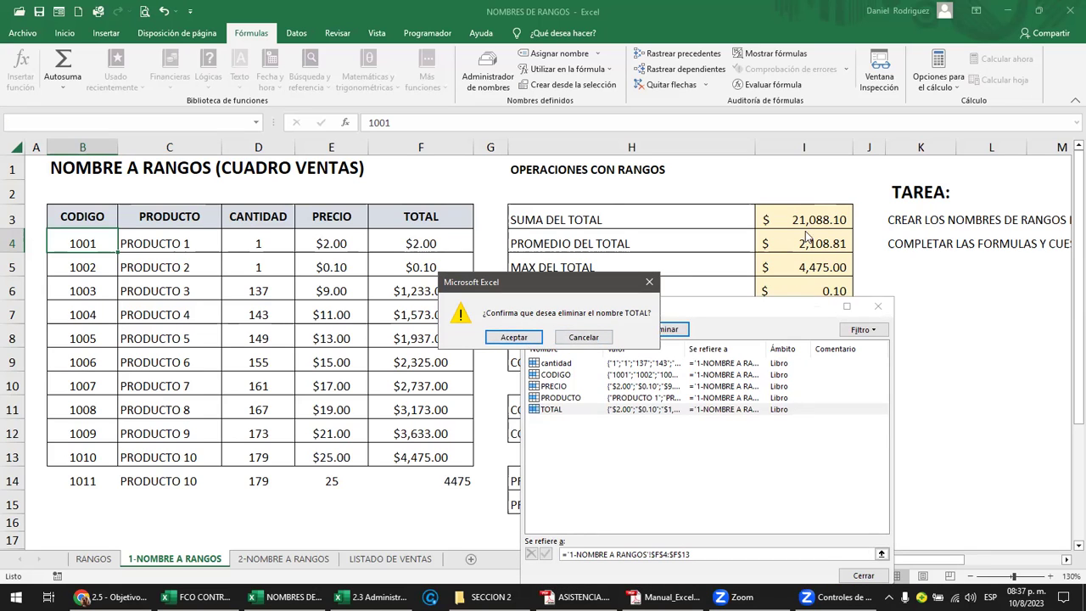
{"action": "left_click", "coordinate": [526, 339]}
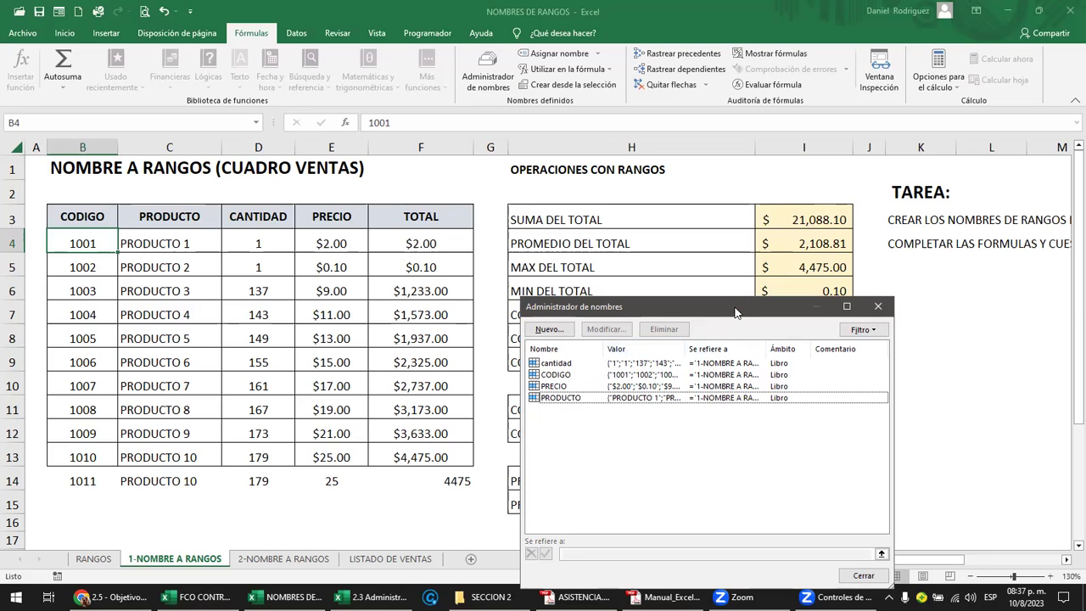
{"action": "left_click_drag", "start_coordinate": [735, 312], "coordinate": [510, 214]}
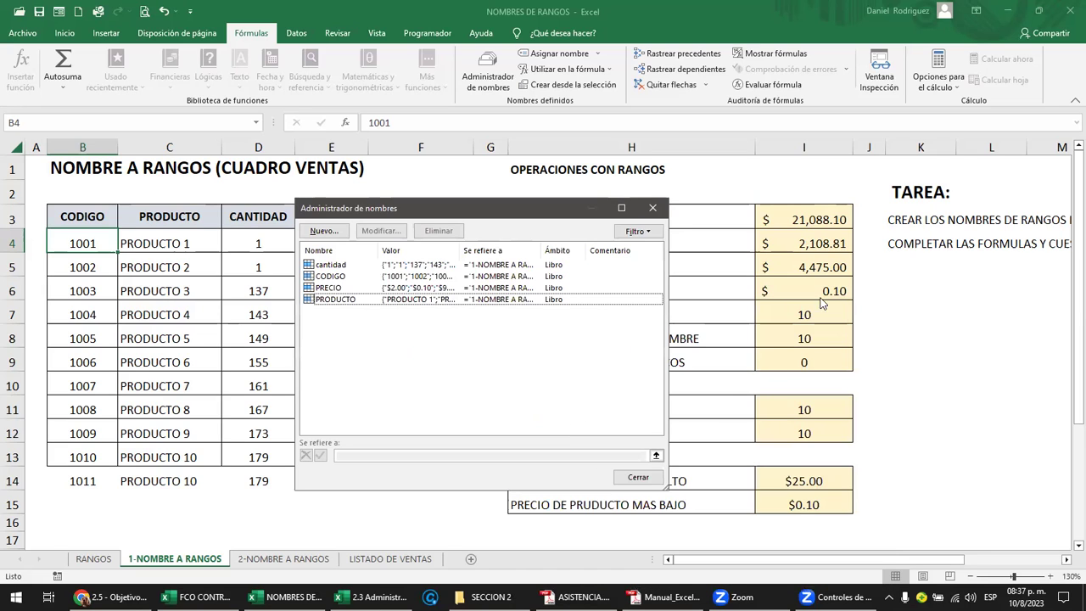
Step: Close Name Manager, re-enter the SUMA and PROMEDIO formulas in I3 and I4, and select F4:F13
{"action": "left_click", "coordinate": [637, 477]}
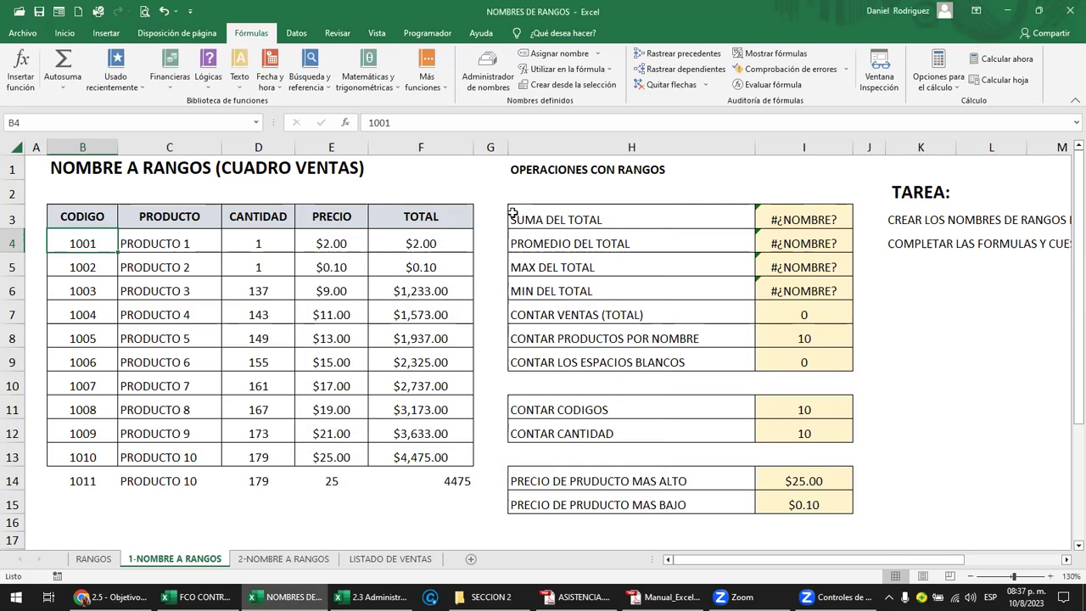
{"action": "double_click", "coordinate": [796, 220]}
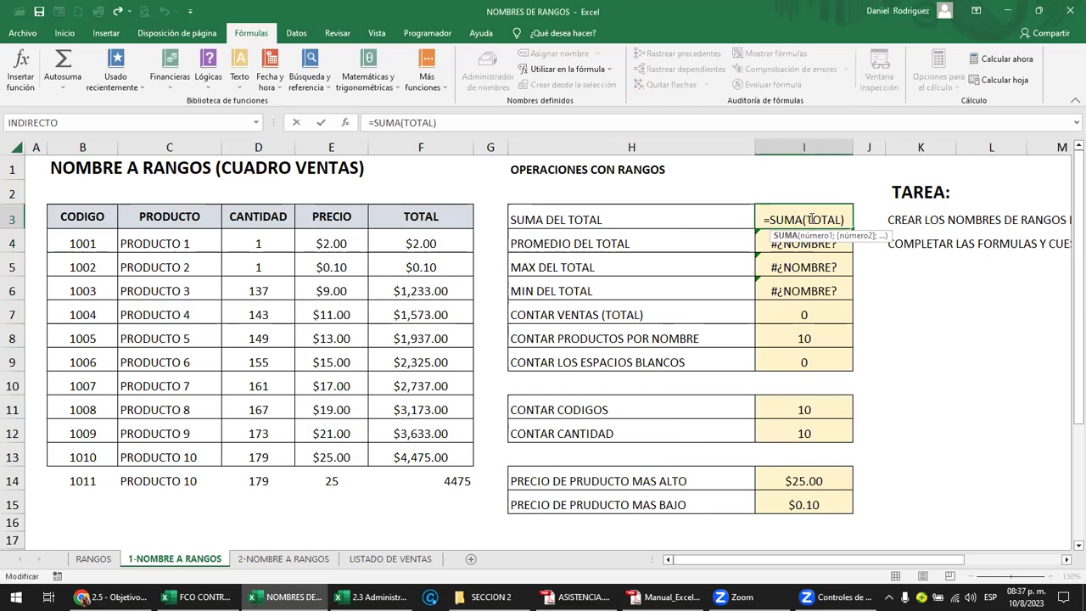
{"action": "key", "text": "Return"}
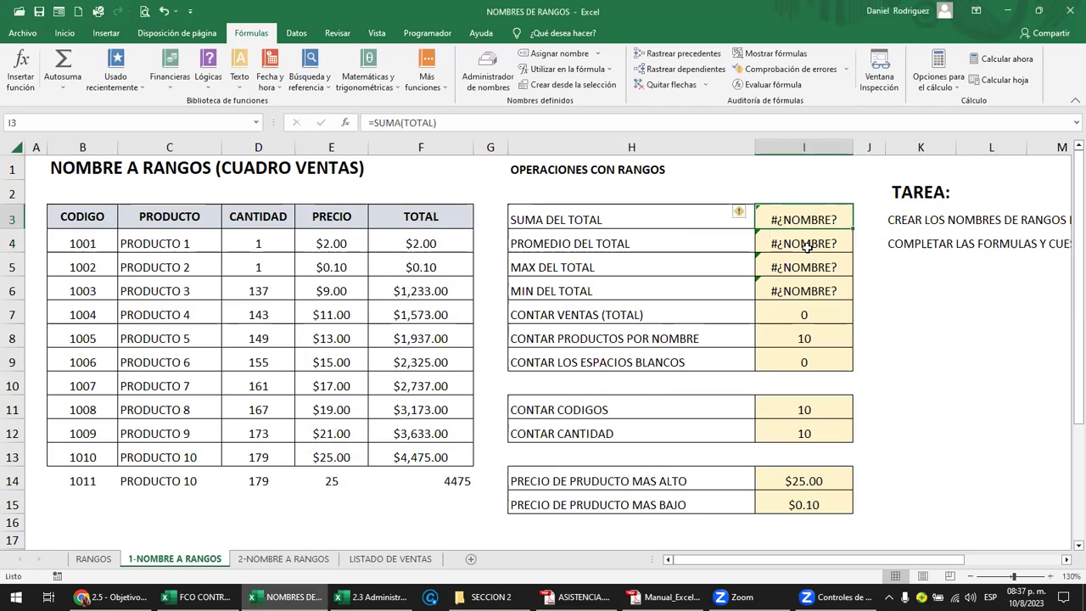
{"action": "double_click", "coordinate": [801, 246]}
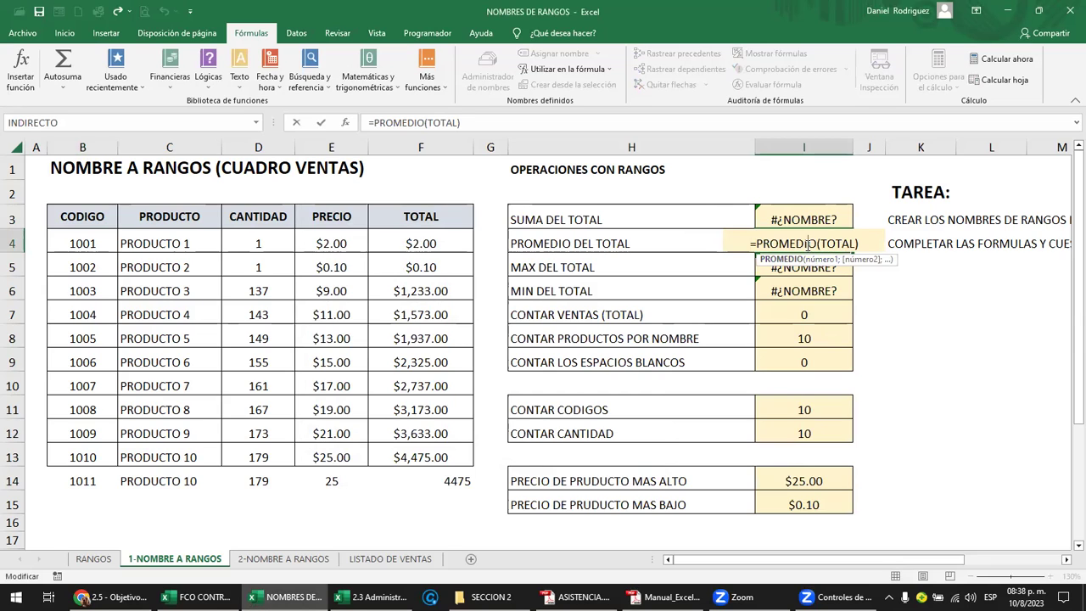
{"action": "key", "text": "ctrl+Return"}
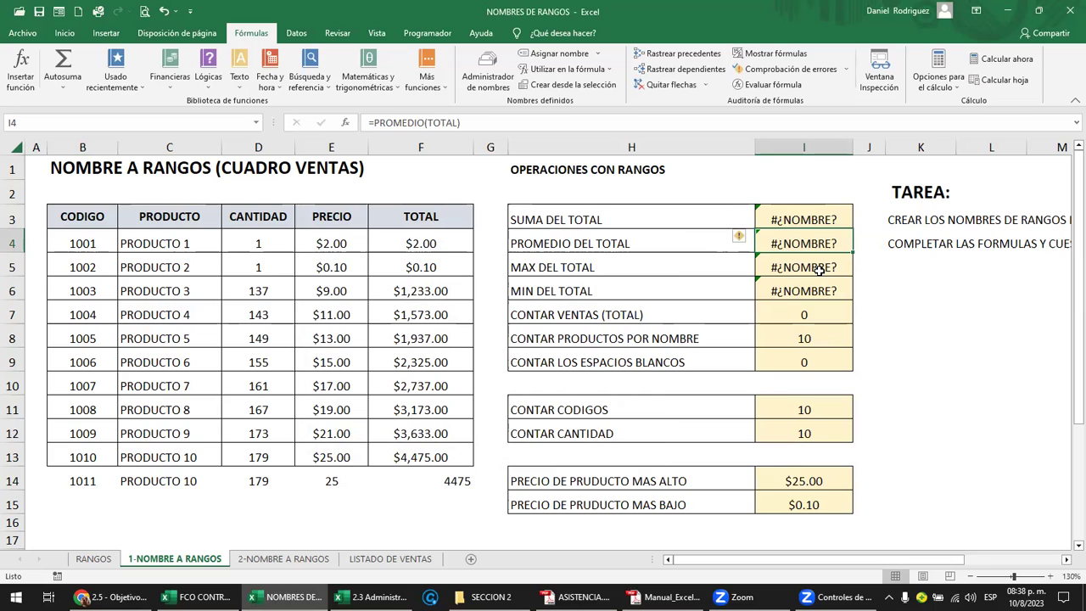
{"action": "mouse_move", "coordinate": [424, 242]}
{"action": "left_mouse_down"}
{"action": "mouse_move", "coordinate": [419, 405]}
{"action": "mouse_move", "coordinate": [429, 444]}
{"action": "left_mouse_up"}
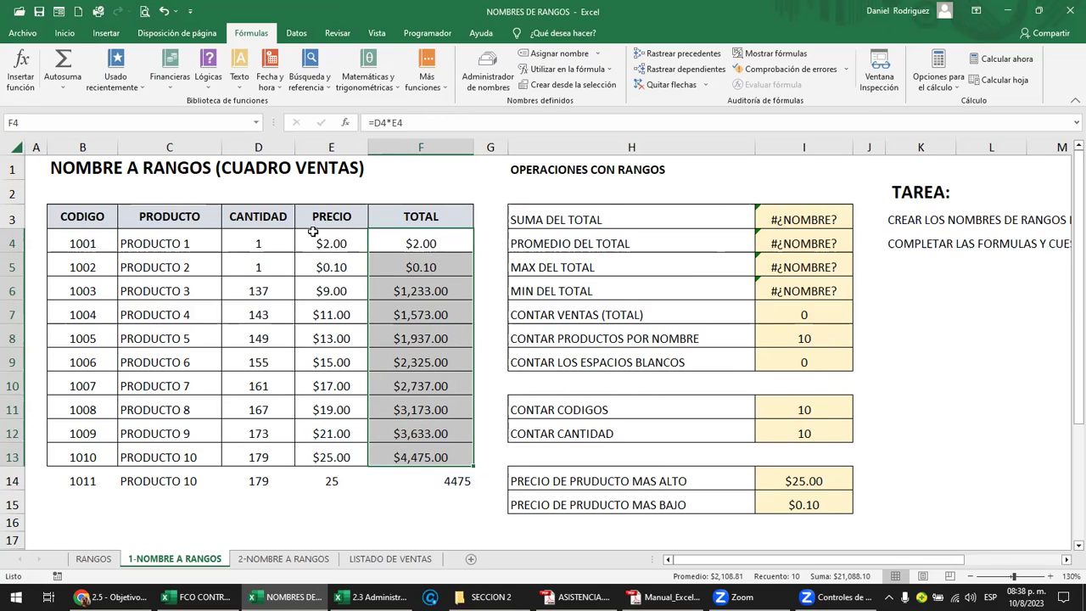
Step: Name the range F4:F13 TOTAL using the Name Box
{"action": "left_click", "coordinate": [135, 122]}
{"action": "type", "text": "TOTAL"}
{"action": "key", "text": "Return"}
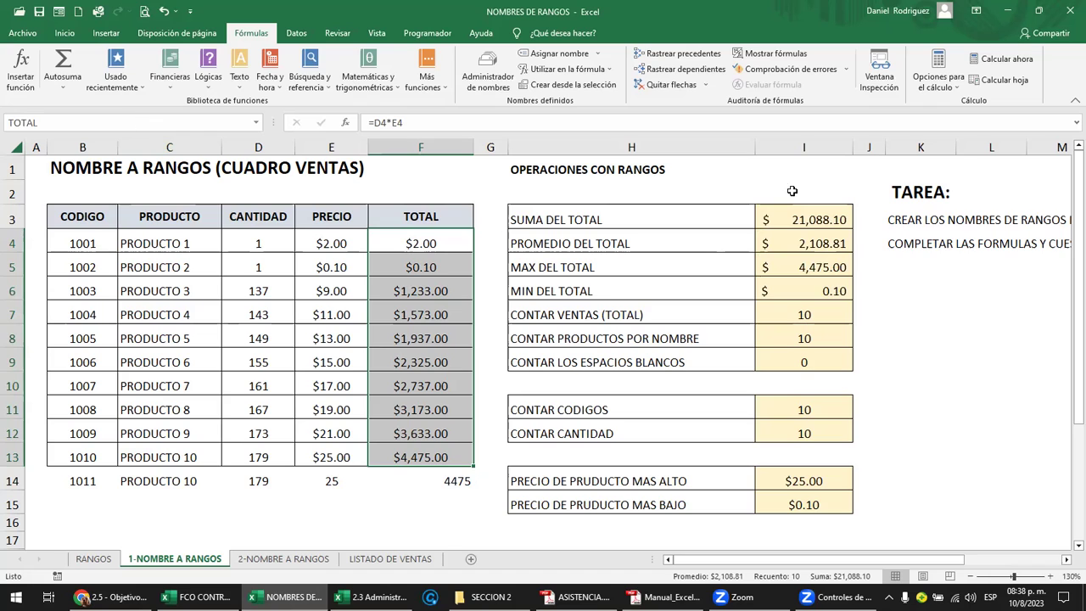
Step: Confirm I3's formula now uses F4:F13, then reopen Name Manager beside the sales table
{"action": "double_click", "coordinate": [806, 222]}
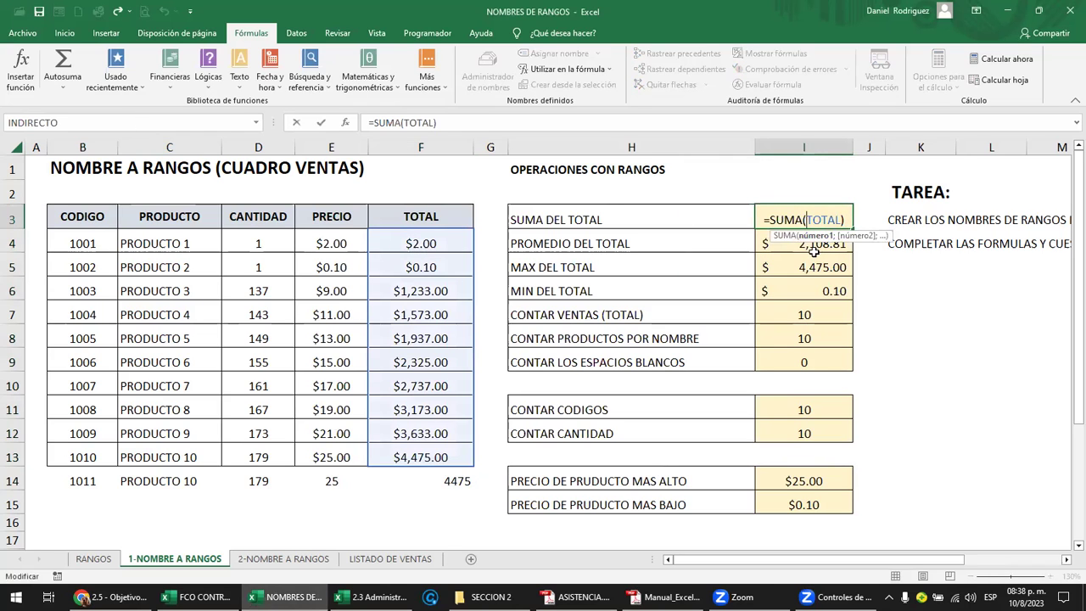
{"action": "key", "text": "Escape"}
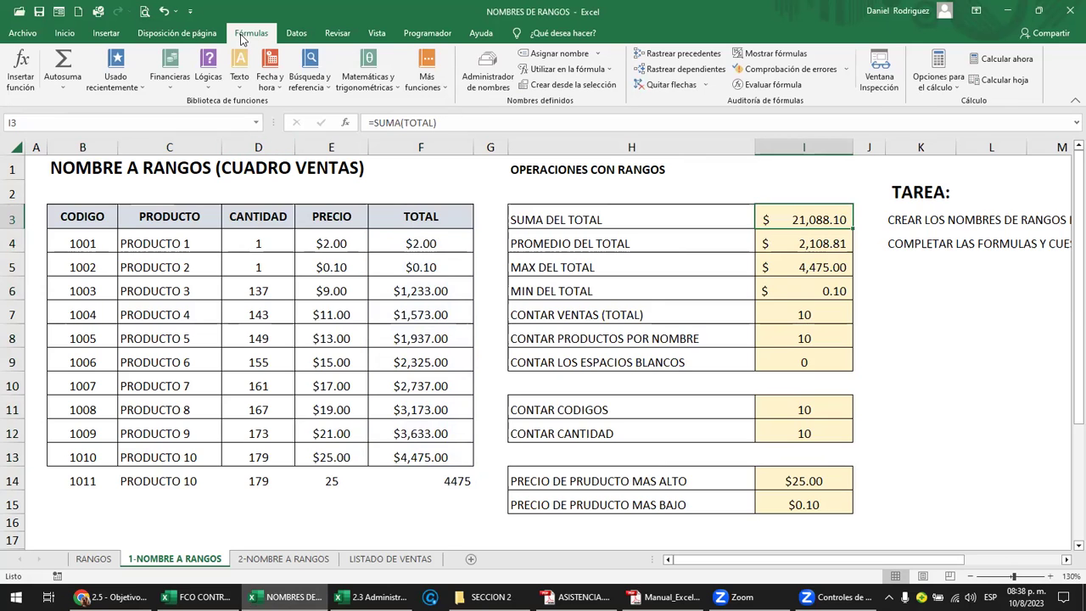
{"action": "left_click", "coordinate": [490, 77]}
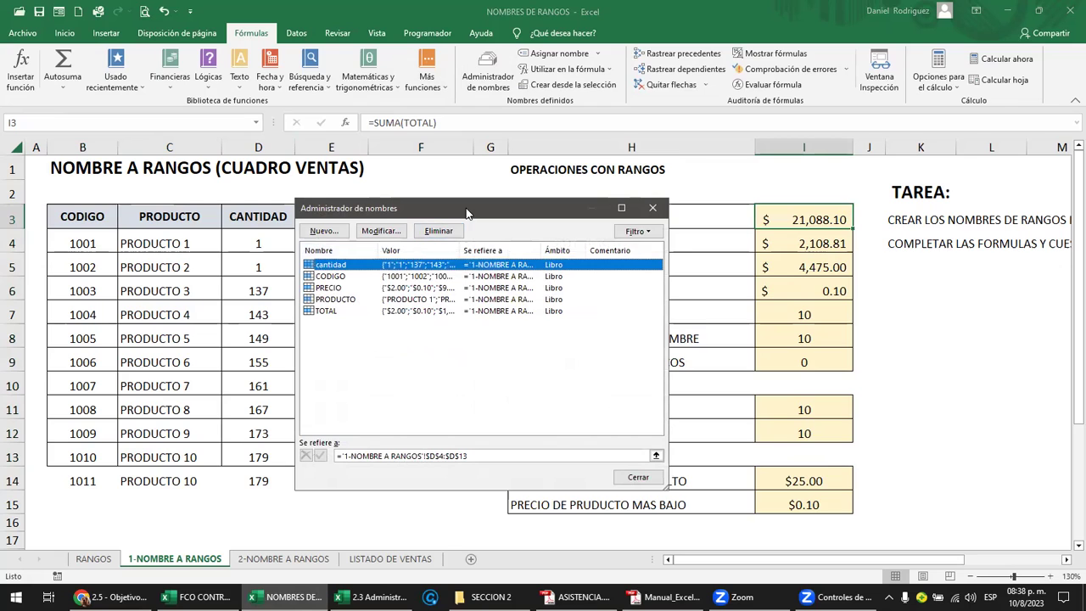
{"action": "left_click_drag", "start_coordinate": [466, 212], "coordinate": [688, 169]}
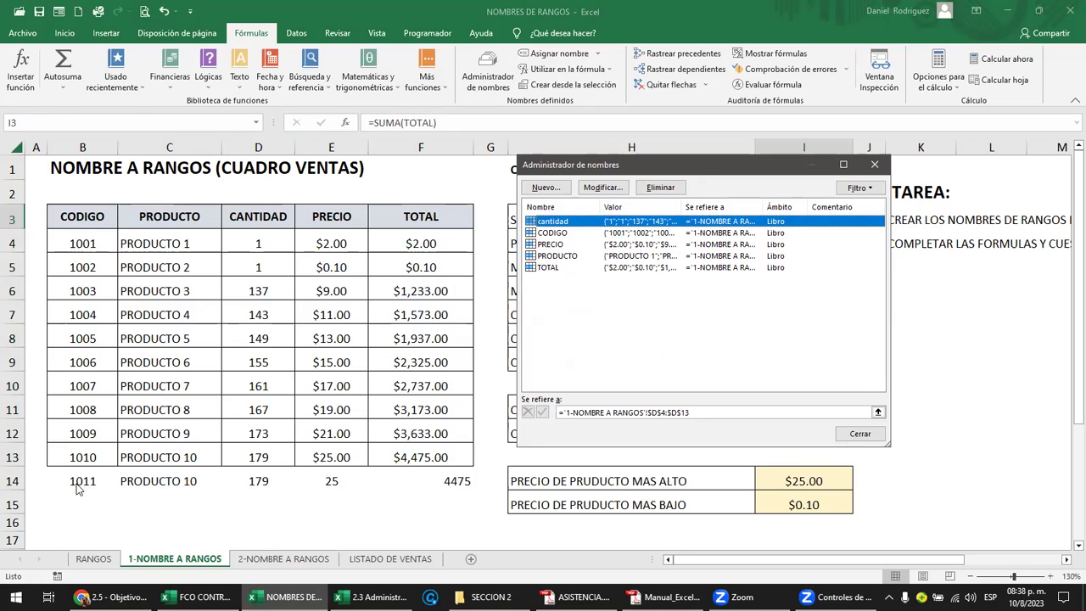
Step: Select CODIGO in Name Manager and open its Edit Name dialog, currently referring to B4:B13
{"action": "left_click", "coordinate": [552, 233]}
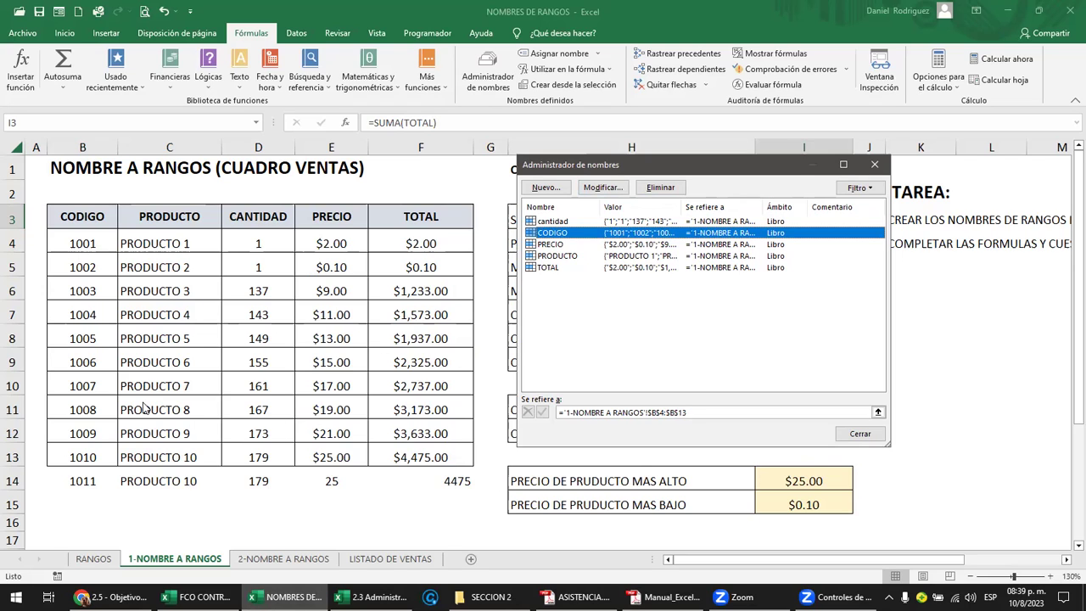
{"action": "left_click", "coordinate": [604, 188]}
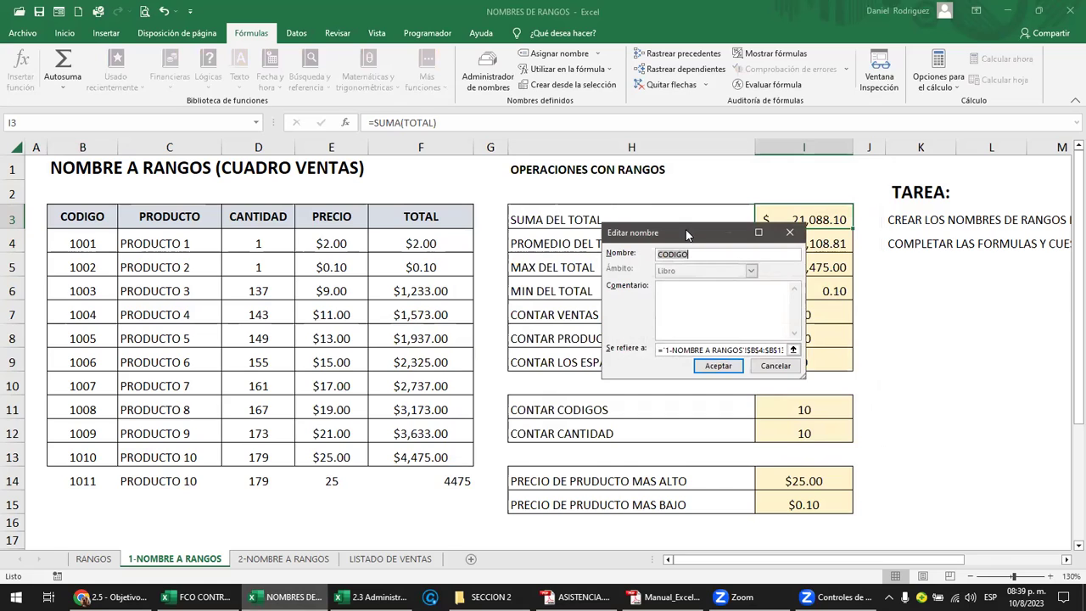
Step: Try to change CODIGO's reference to B4:B14 by selecting the cells on the sheet
{"action": "left_click_drag", "start_coordinate": [681, 226], "coordinate": [666, 186]}
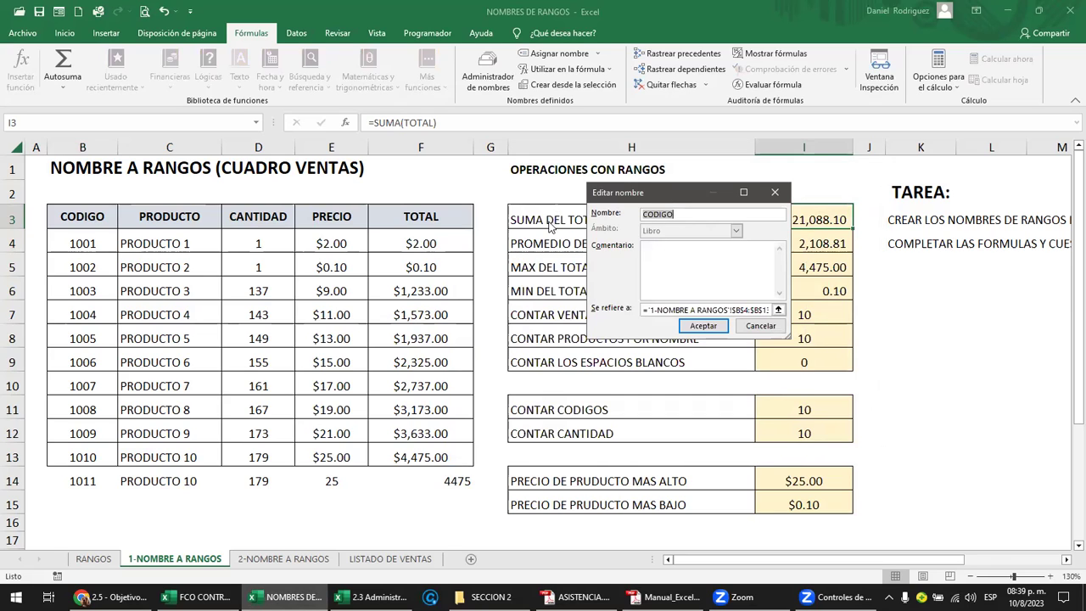
{"action": "left_click", "coordinate": [683, 215]}
{"action": "left_click", "coordinate": [664, 309]}
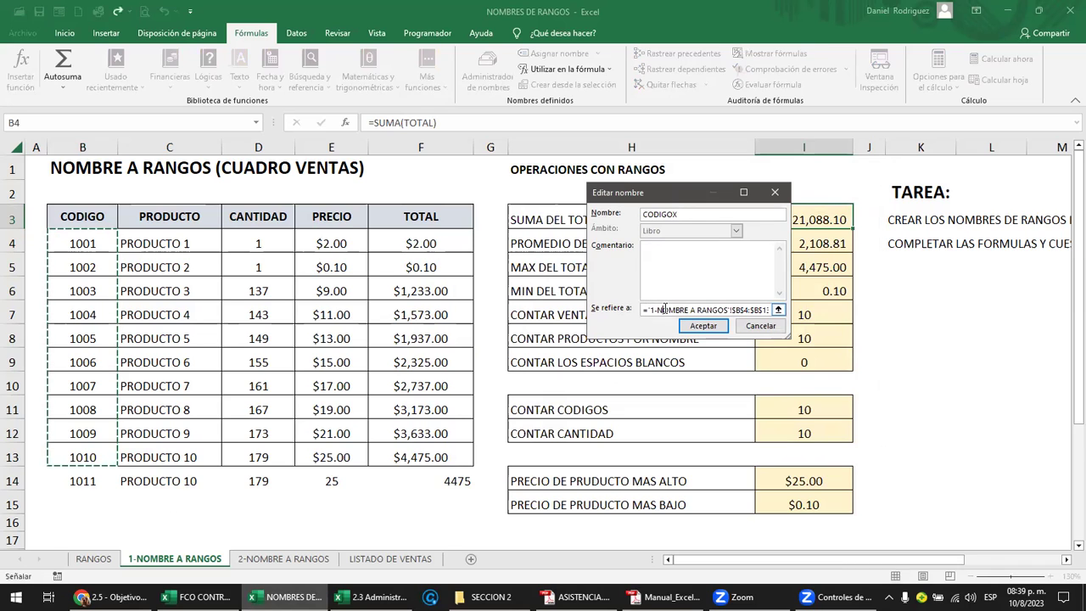
{"action": "left_click", "coordinate": [778, 312]}
{"action": "left_click", "coordinate": [85, 246]}
{"action": "left_click_drag", "start_coordinate": [85, 246], "coordinate": [68, 479]}
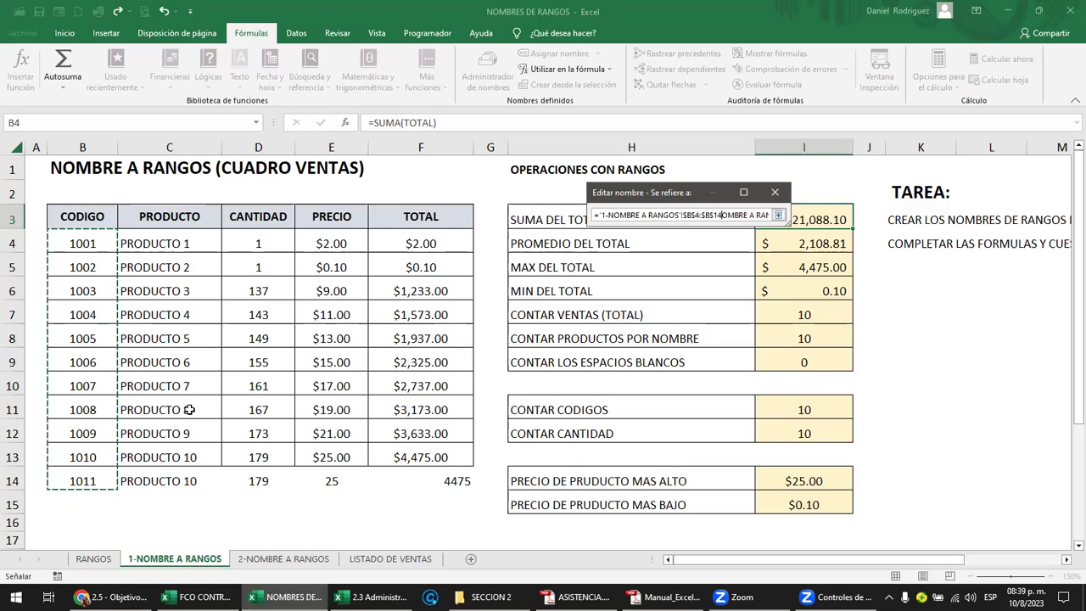
{"action": "key", "text": "Return"}
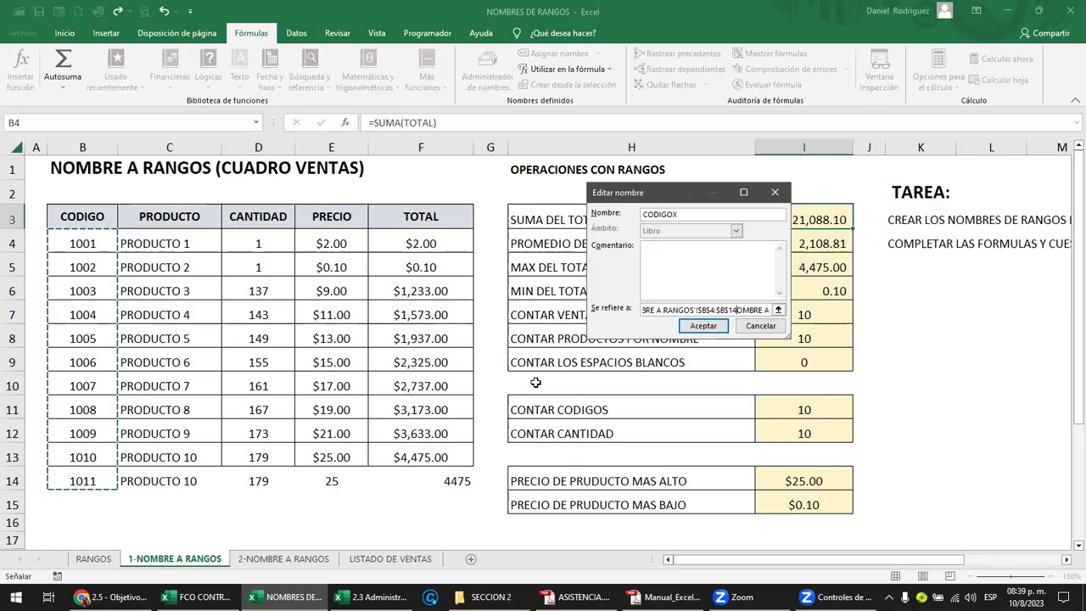
{"action": "left_click", "coordinate": [704, 326]}
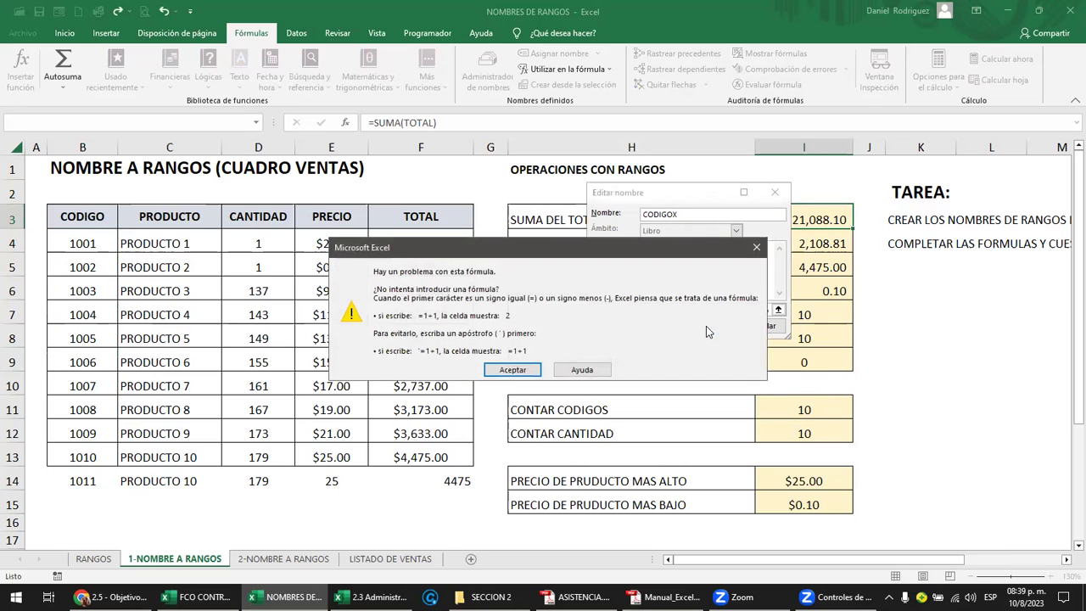
Step: Dismiss the formula error, clear the reference text, and return to Name Manager
{"action": "left_click", "coordinate": [512, 370]}
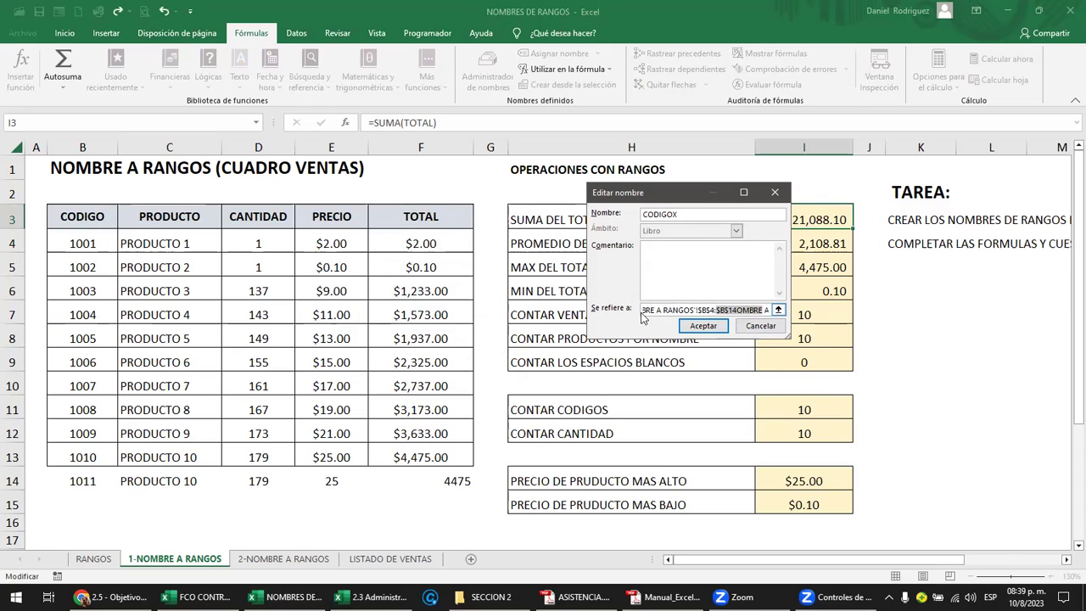
{"action": "left_click_drag", "start_coordinate": [642, 315], "coordinate": [833, 322]}
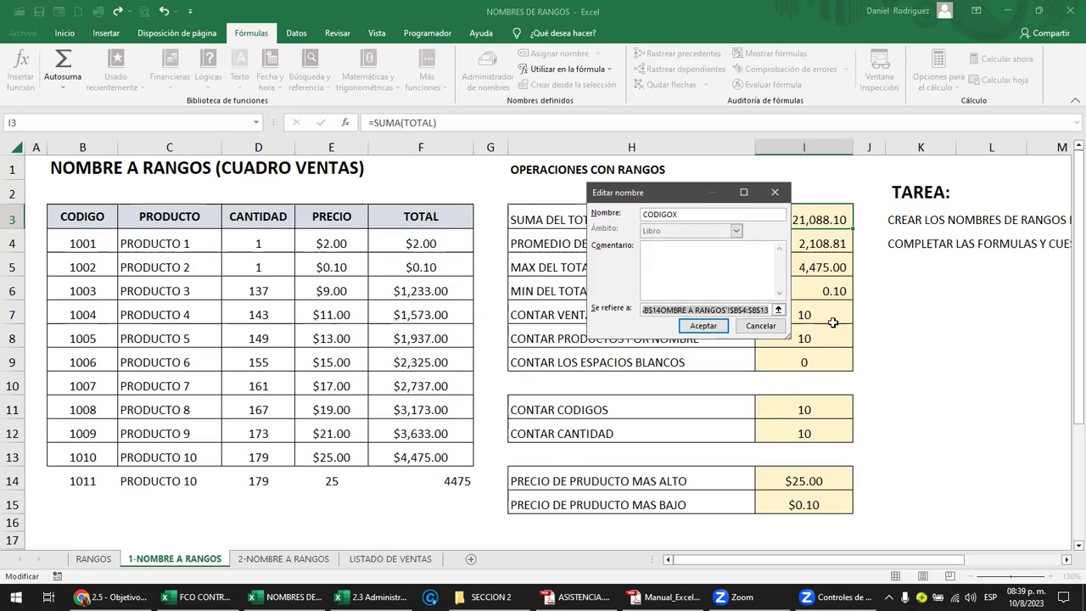
{"action": "key", "text": "Home"}
{"action": "key", "text": "BackSpace"}
{"action": "key", "text": "BackSpace"}
{"action": "key", "text": "BackSpace"}
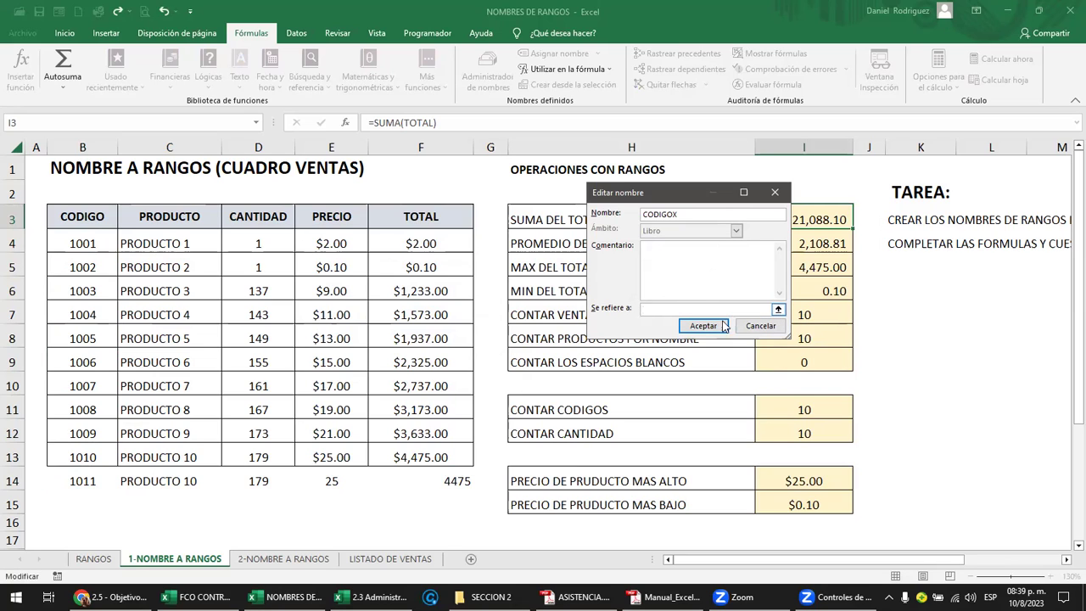
{"action": "left_click", "coordinate": [760, 327]}
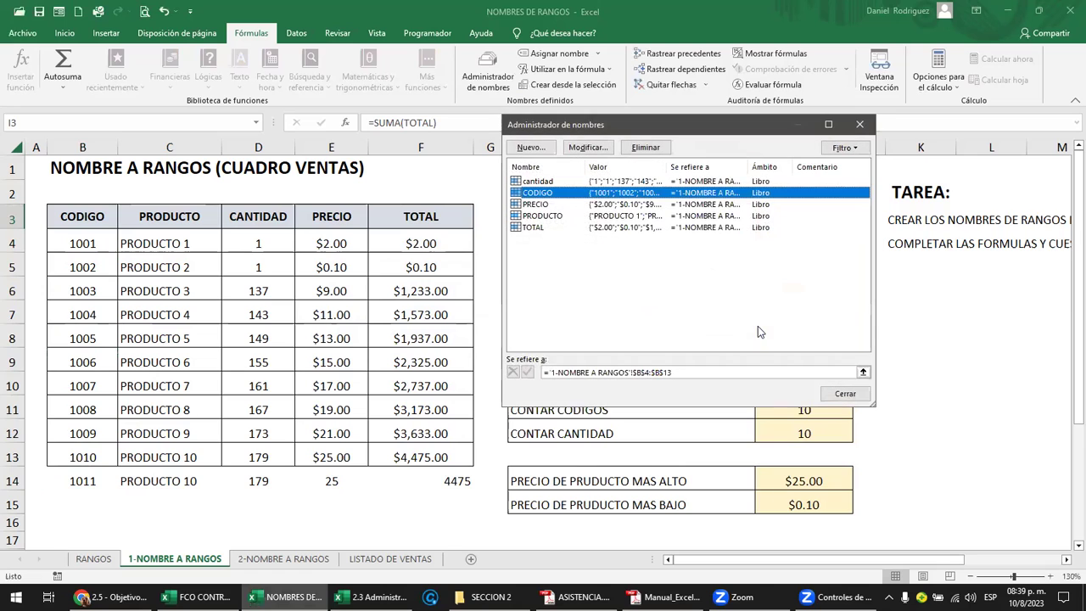
Step: Close the name dialogs and select B4:B13 to confirm the Name Box shows CODIGO
{"action": "double_click", "coordinate": [547, 194]}
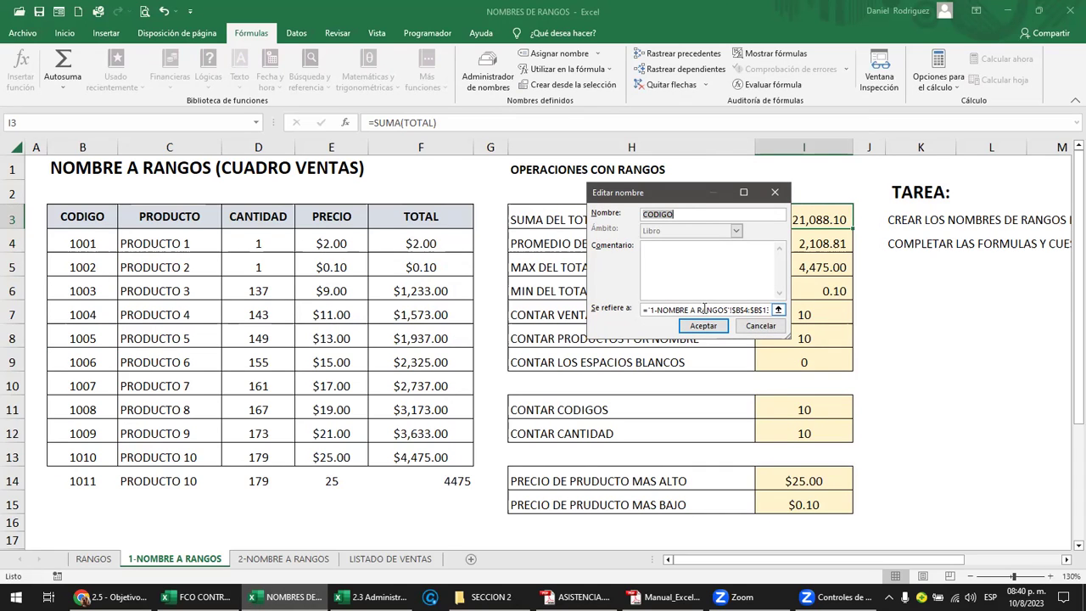
{"action": "key", "text": "Return"}
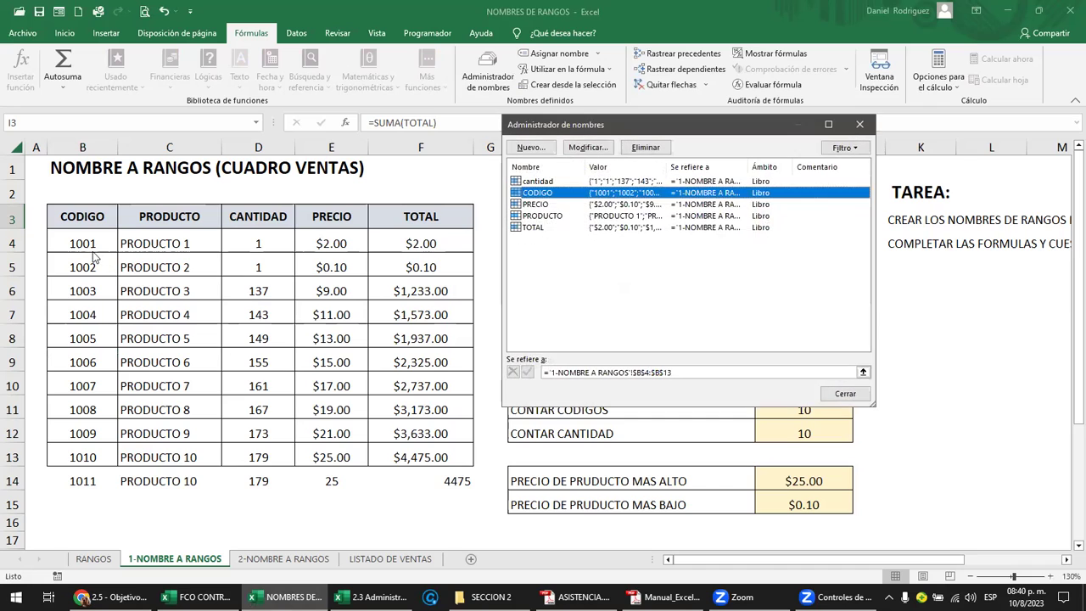
{"action": "key", "text": "Escape"}
{"action": "left_click_drag", "start_coordinate": [93, 246], "coordinate": [77, 450]}
{"action": "left_click_drag", "start_coordinate": [76, 452], "coordinate": [76, 453]}
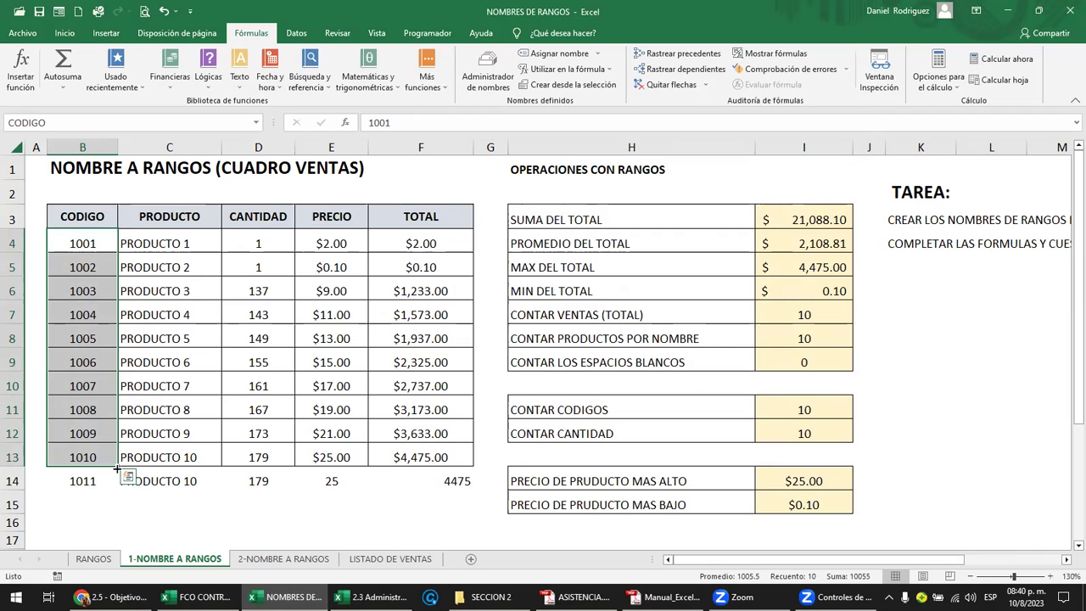
Step: Select row 14 of the sales table (B14:F14) to prepare extending the data
{"action": "left_click", "coordinate": [187, 248]}
{"action": "left_click", "coordinate": [90, 244]}
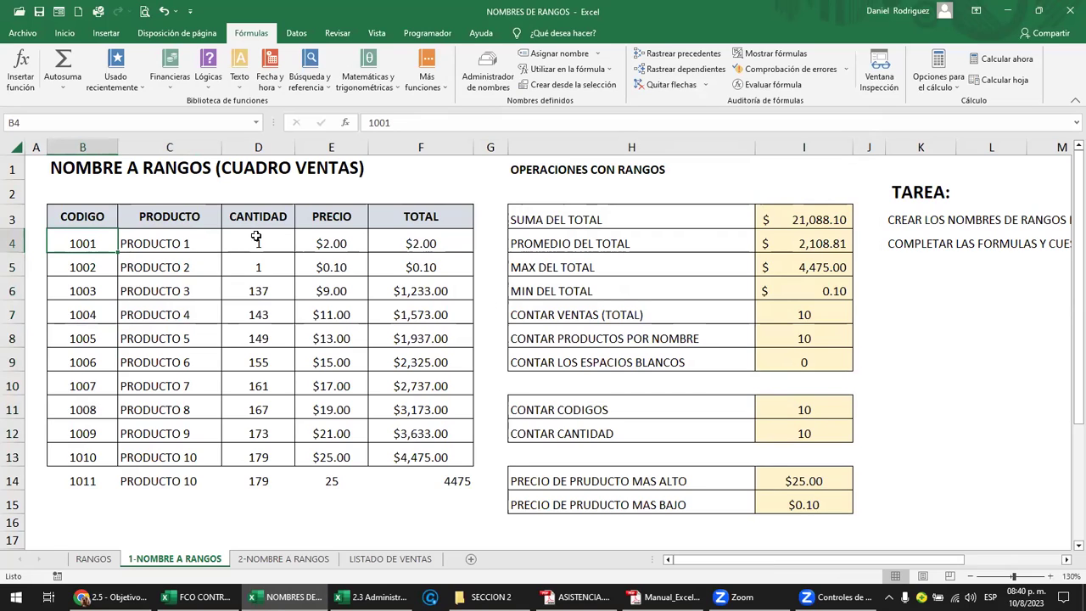
{"action": "left_click", "coordinate": [84, 482]}
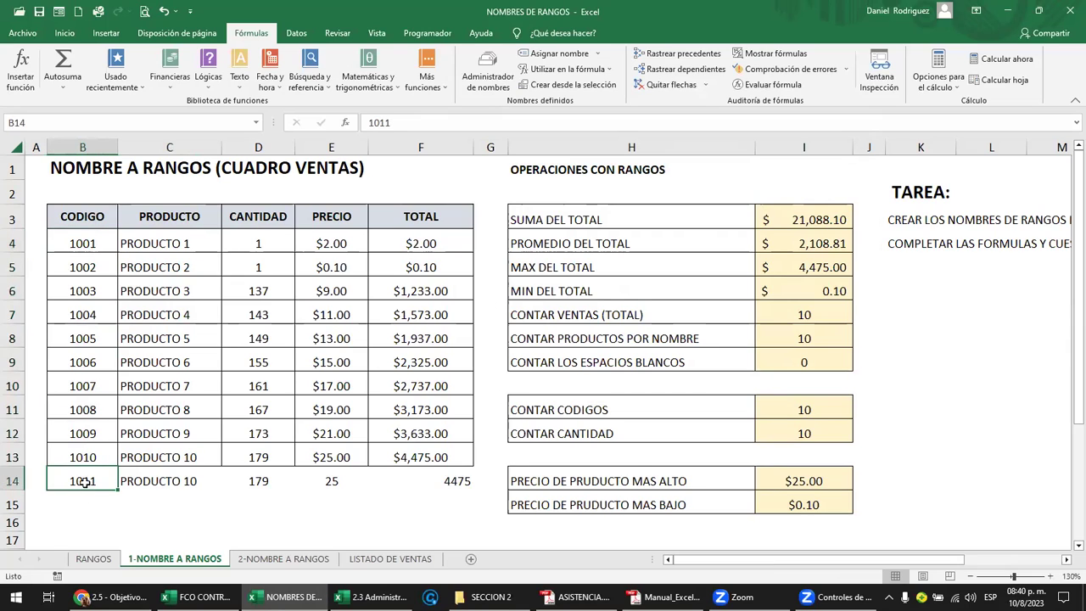
{"action": "mouse_move", "coordinate": [85, 481]}
{"action": "left_mouse_down"}
{"action": "mouse_move", "coordinate": [465, 483]}
{"action": "mouse_move", "coordinate": [477, 513]}
{"action": "left_mouse_up"}
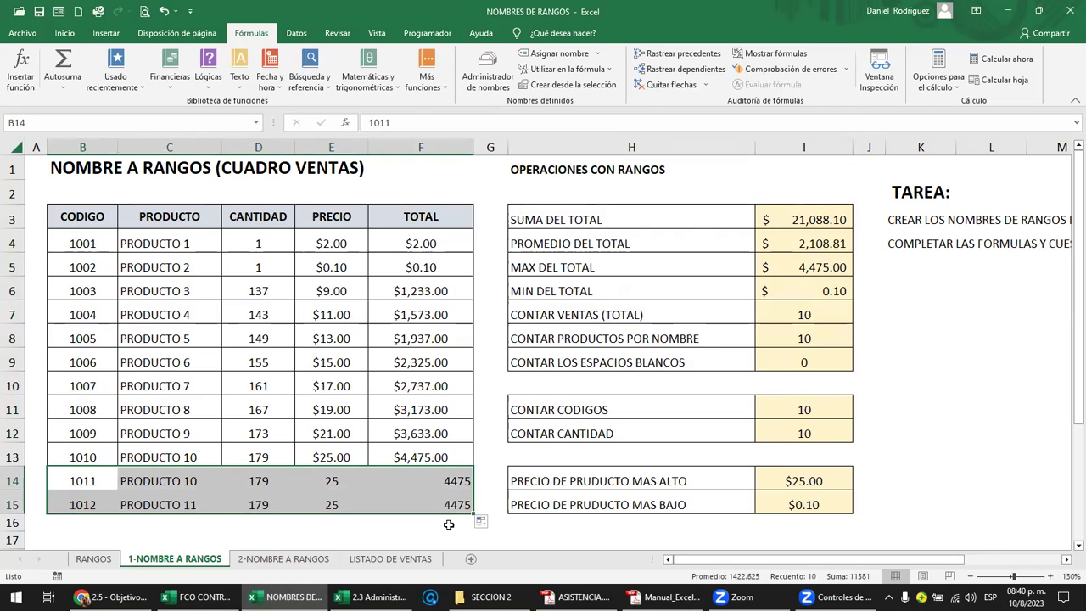
{"action": "left_click", "coordinate": [191, 529]}
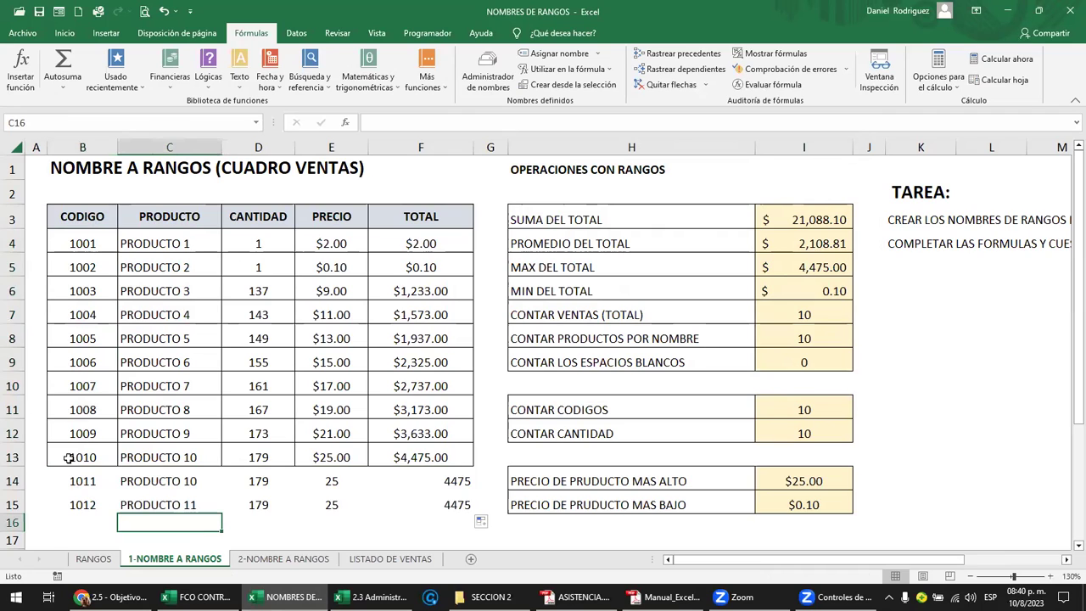
Step: Extend the table with a new row 15 (code 1012) and bring up Name Manager
{"action": "left_click_drag", "start_coordinate": [69, 458], "coordinate": [405, 458]}
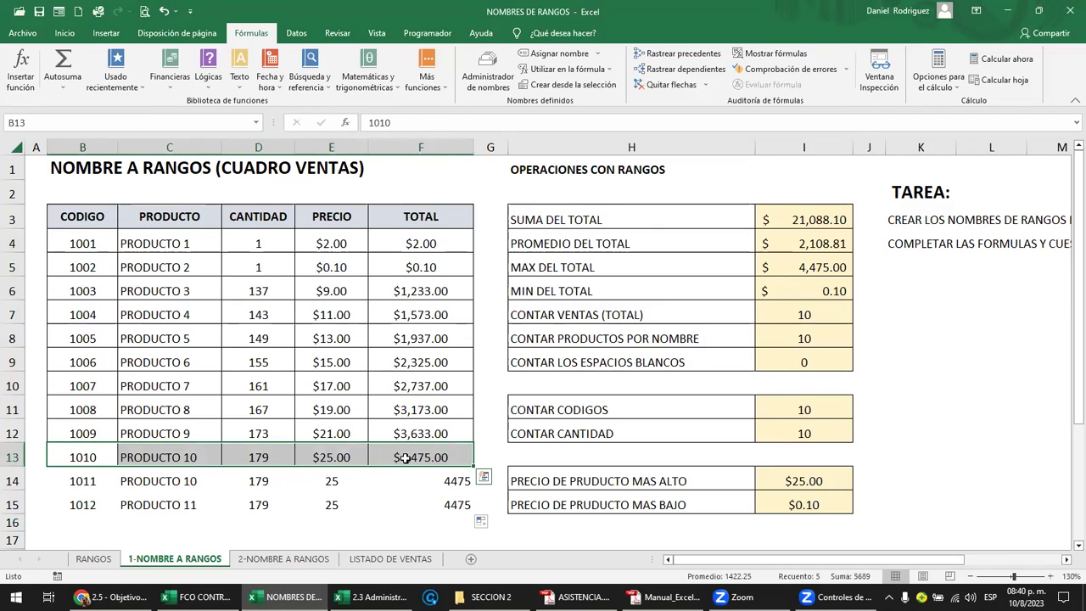
{"action": "left_click_drag", "start_coordinate": [79, 480], "coordinate": [79, 503]}
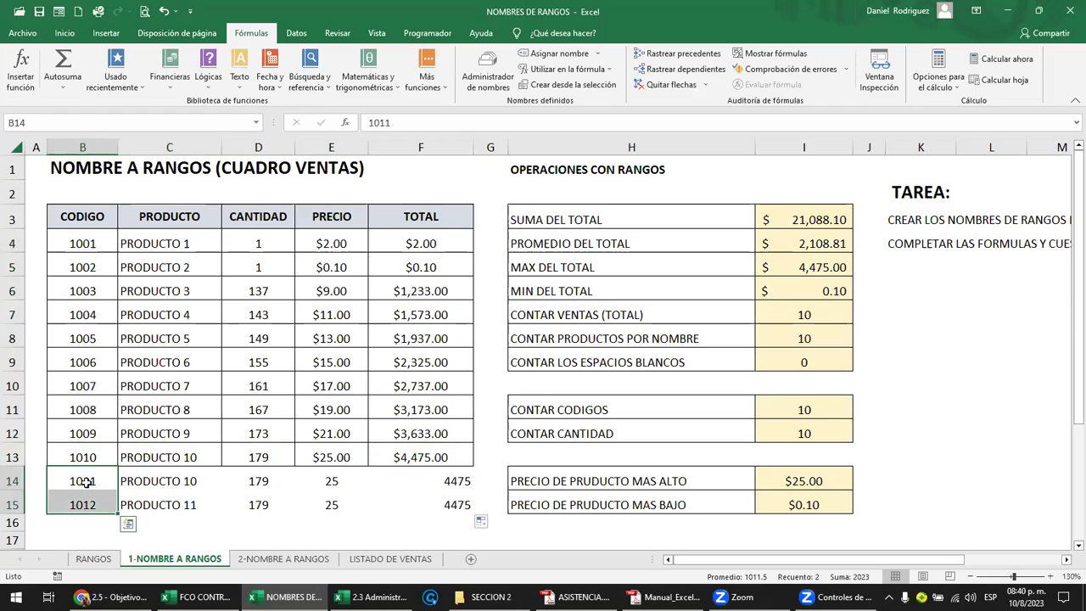
{"action": "left_click", "coordinate": [86, 482]}
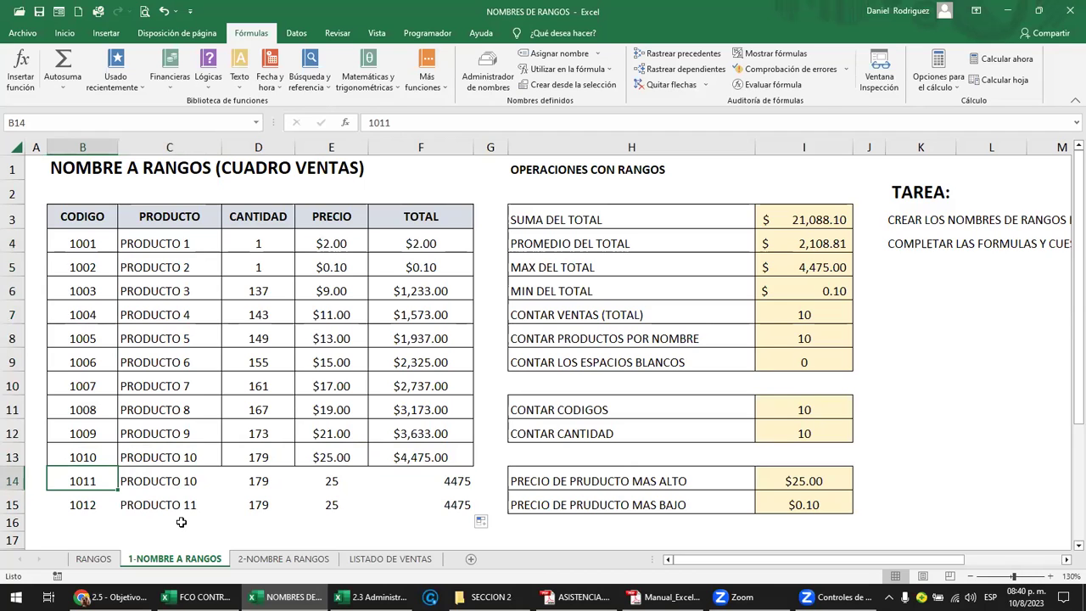
{"action": "left_click_drag", "start_coordinate": [81, 147], "coordinate": [428, 166]}
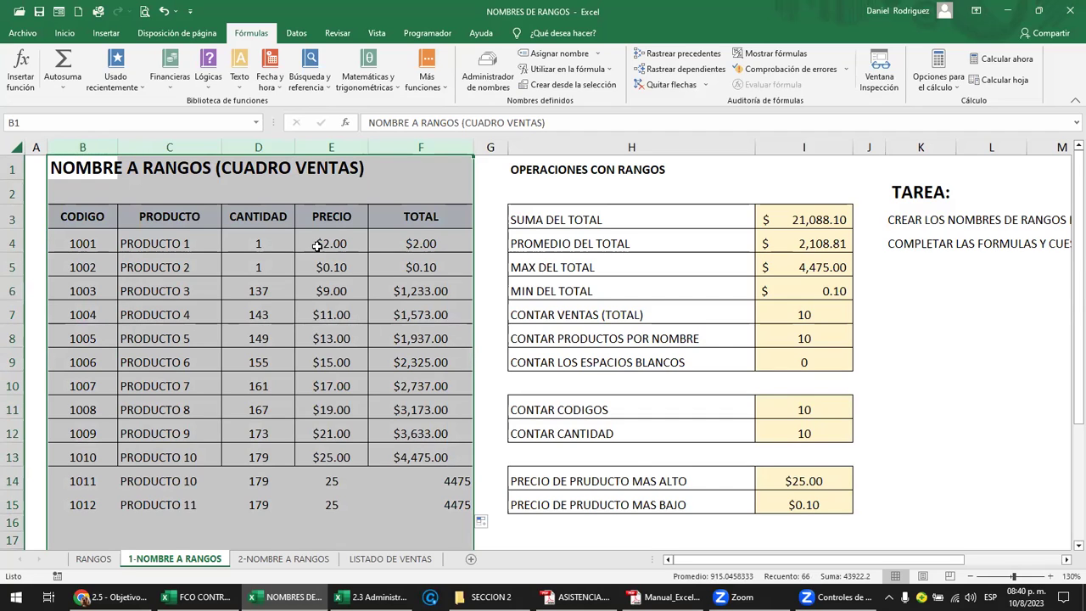
{"action": "left_click", "coordinate": [87, 217]}
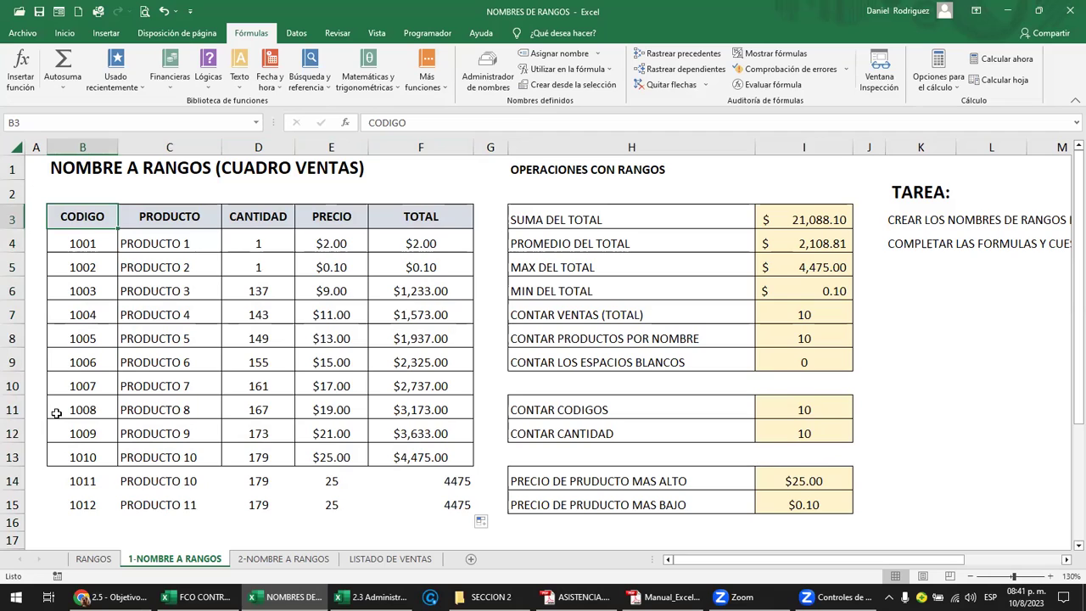
{"action": "left_click", "coordinate": [94, 482]}
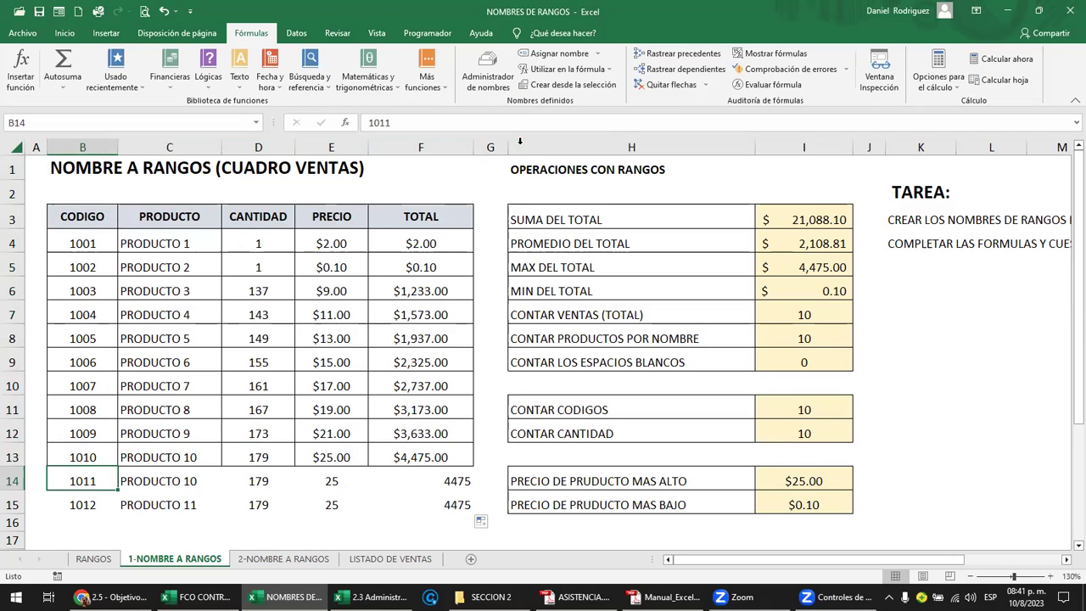
{"action": "left_click", "coordinate": [488, 76]}
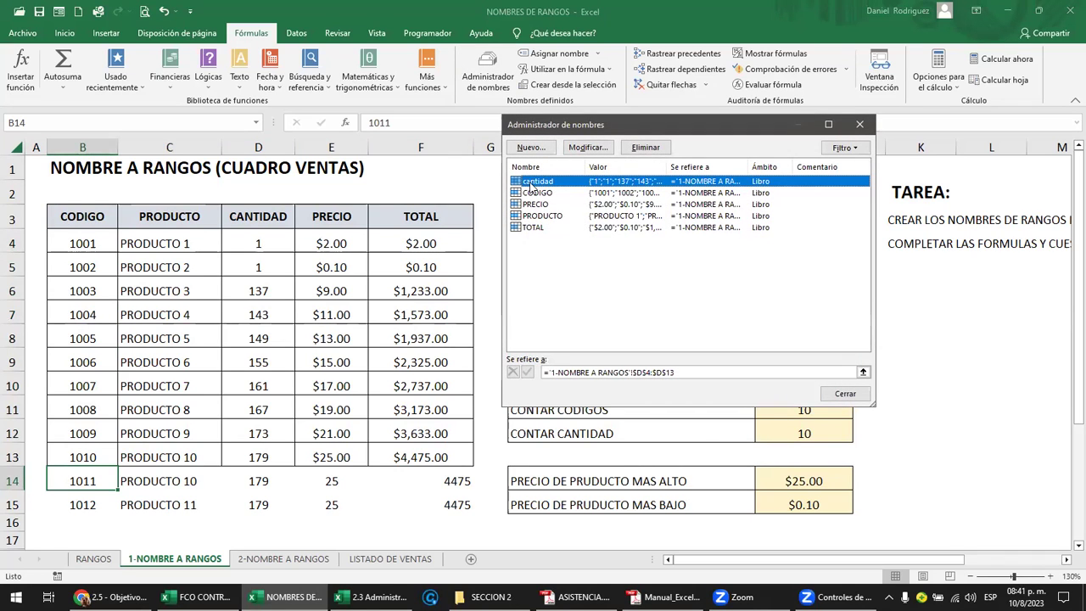
Step: Edit the cantidad reference to end at row 15, making it D4:D15
{"action": "double_click", "coordinate": [532, 185]}
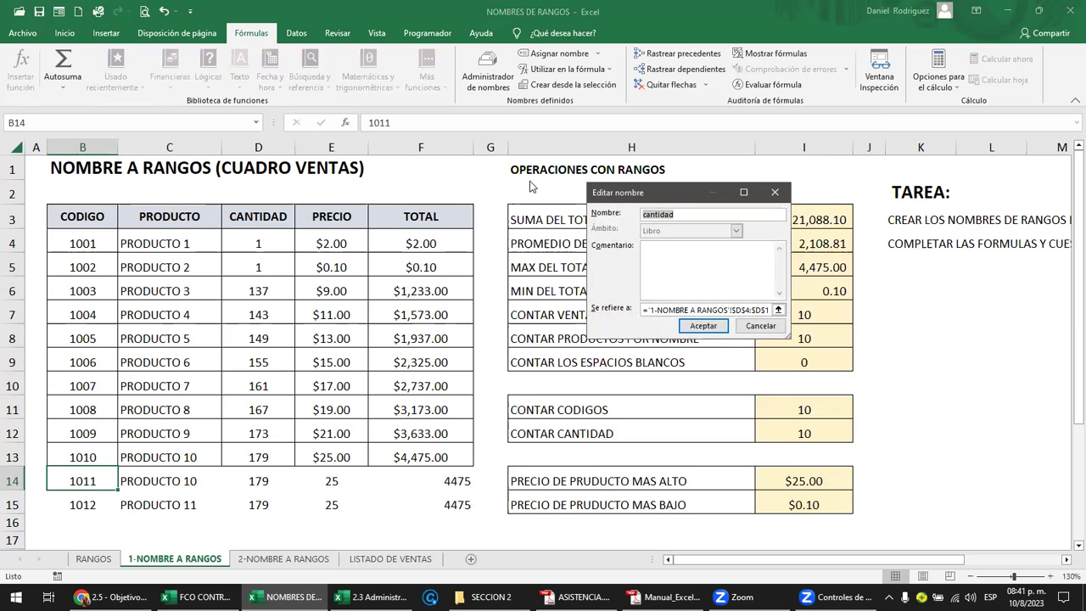
{"action": "left_click", "coordinate": [760, 309]}
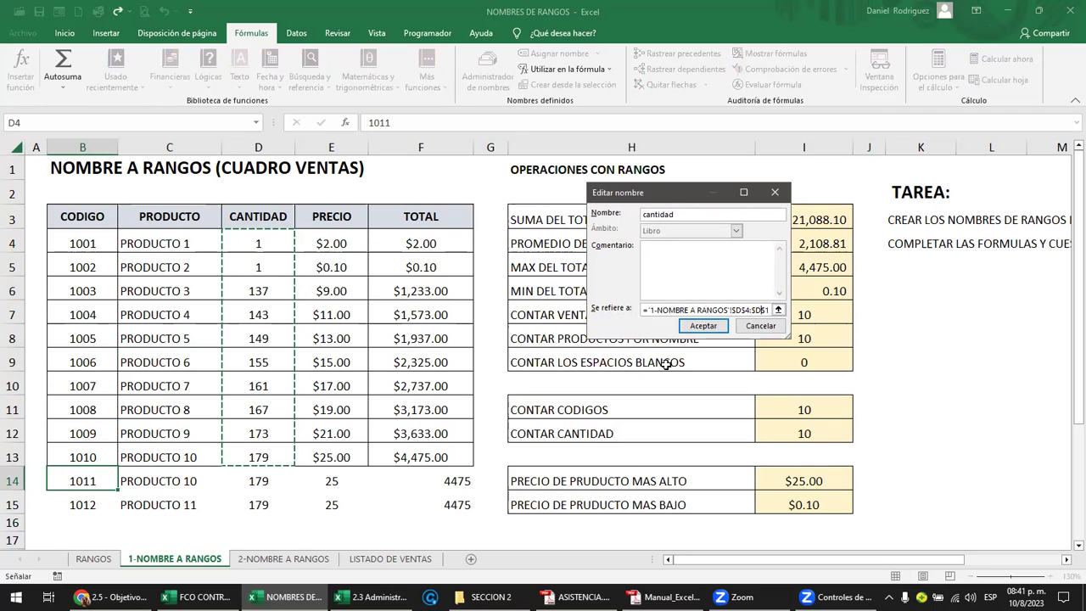
{"action": "left_click", "coordinate": [778, 310]}
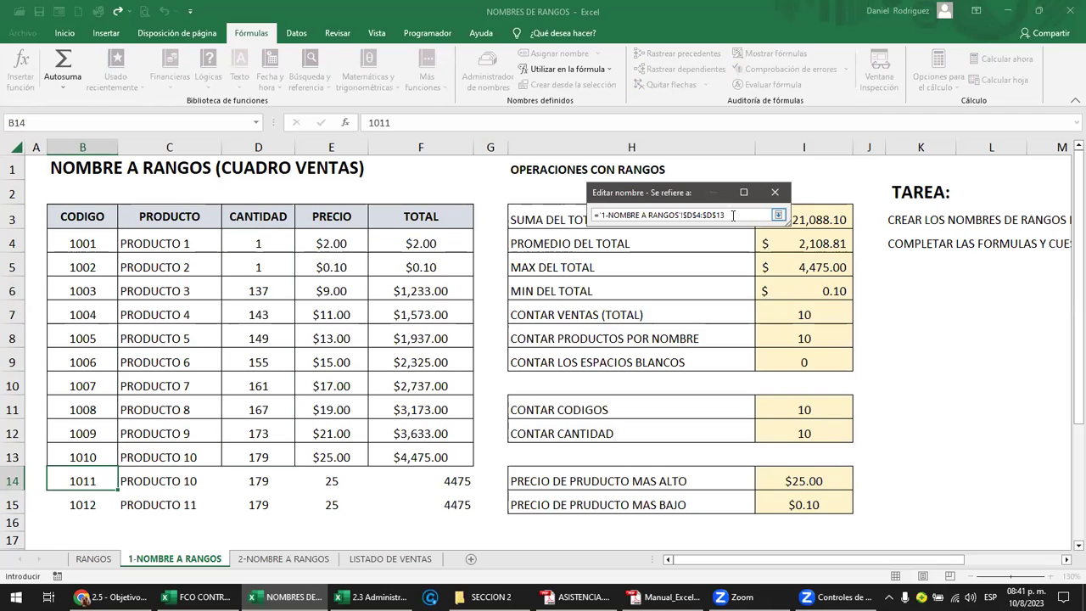
{"action": "key", "text": "BackSpace"}
{"action": "type", "text": "5"}
{"action": "key", "text": "Return"}
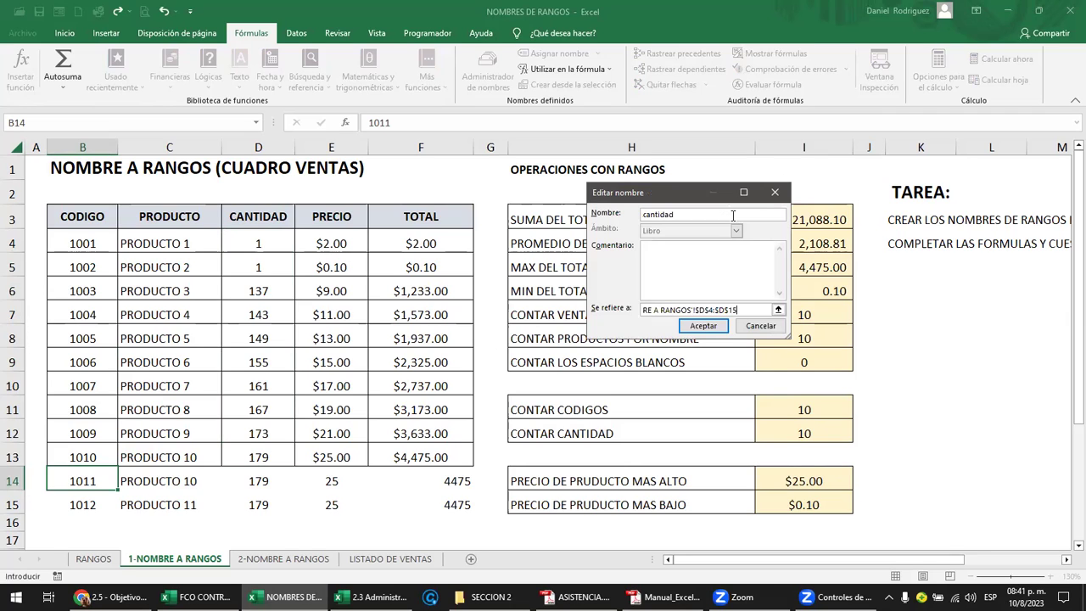
{"action": "left_click", "coordinate": [703, 327]}
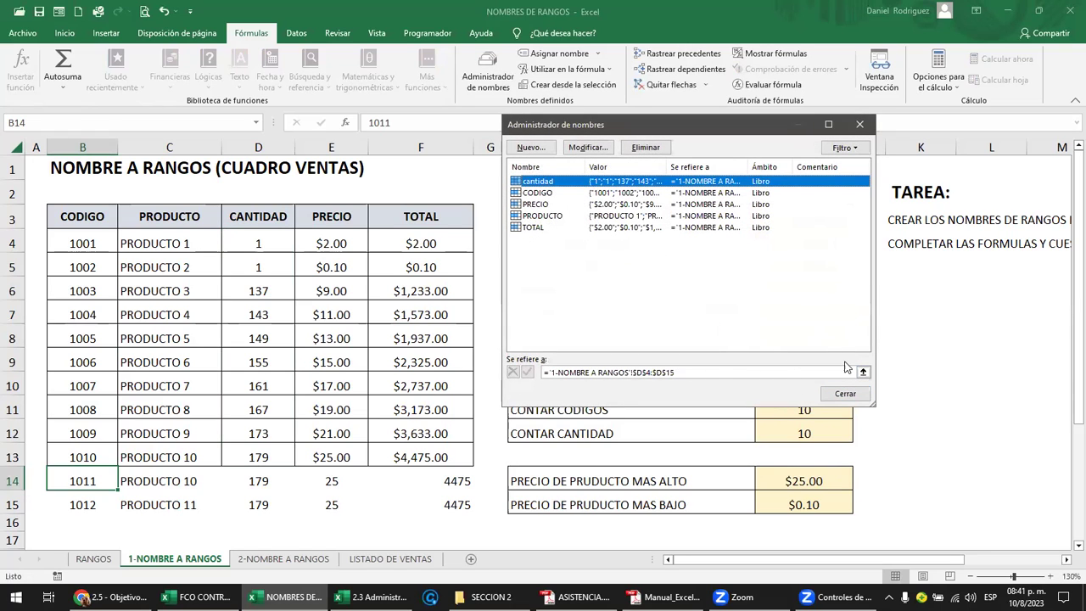
Step: Jump to cantidad from the Name Box to verify D4:D15, then reopen Name Manager
{"action": "left_click", "coordinate": [845, 394]}
{"action": "left_click", "coordinate": [255, 123]}
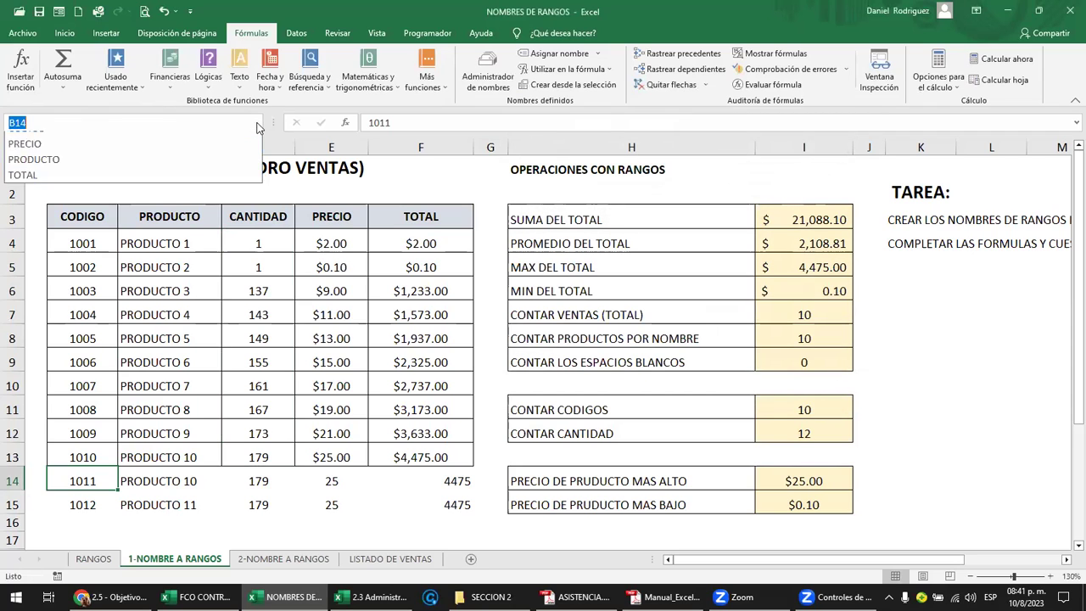
{"action": "left_click", "coordinate": [212, 138]}
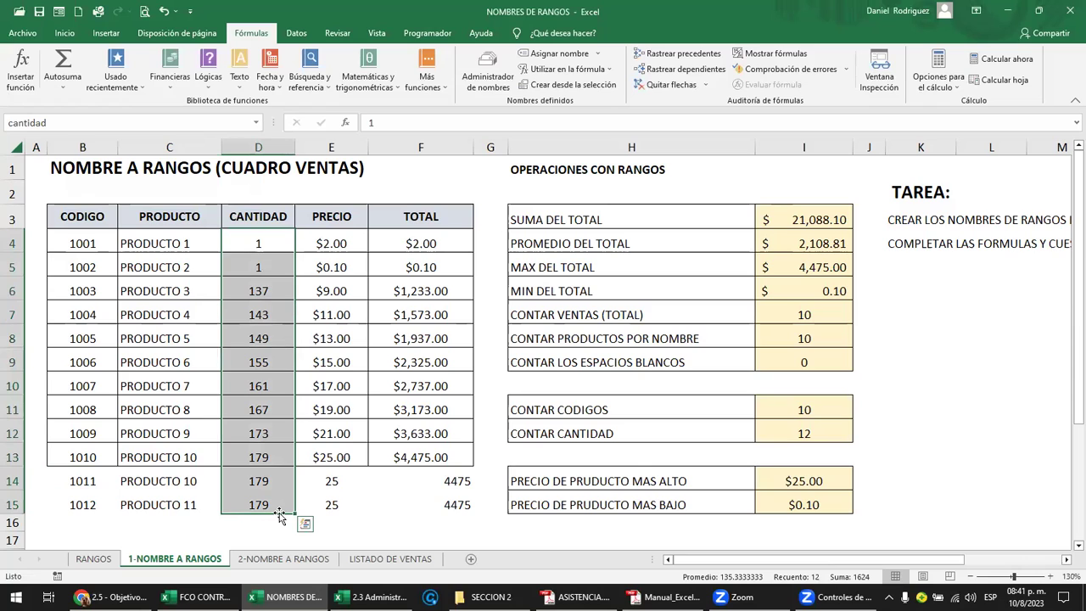
{"action": "left_click", "coordinate": [357, 386]}
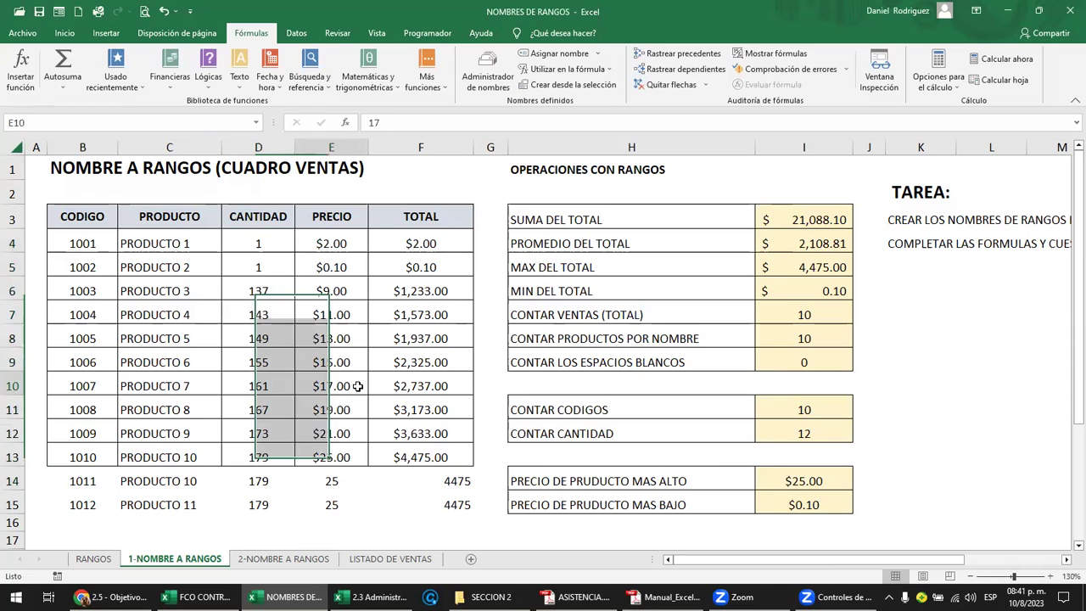
{"action": "left_click", "coordinate": [491, 81]}
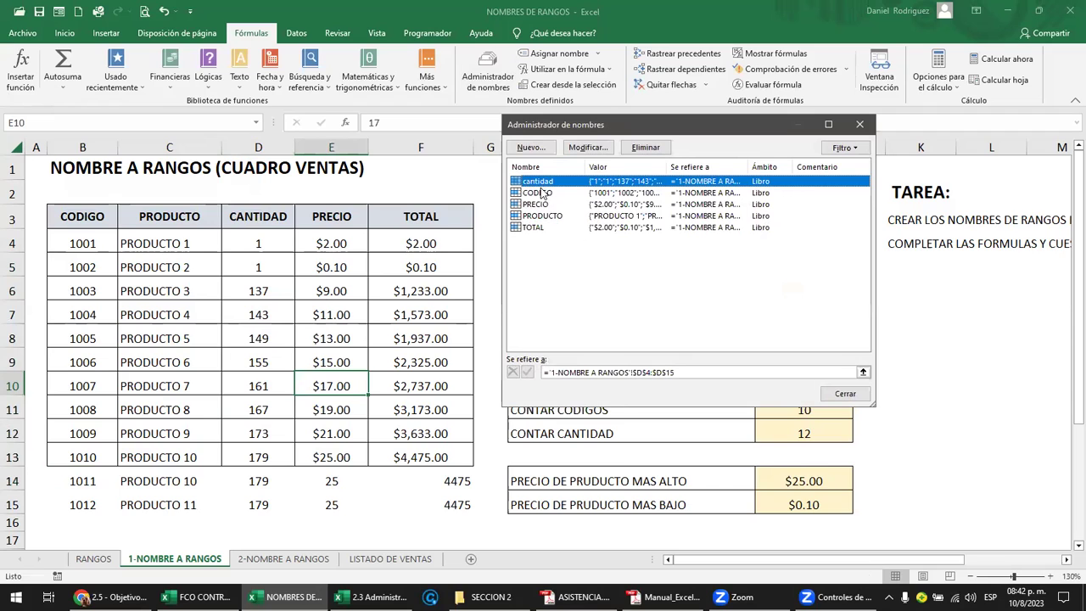
Step: Replace CODIGO's B4:B13 reference with D4:D15 by selecting those cells on the sheet
{"action": "left_click", "coordinate": [541, 193]}
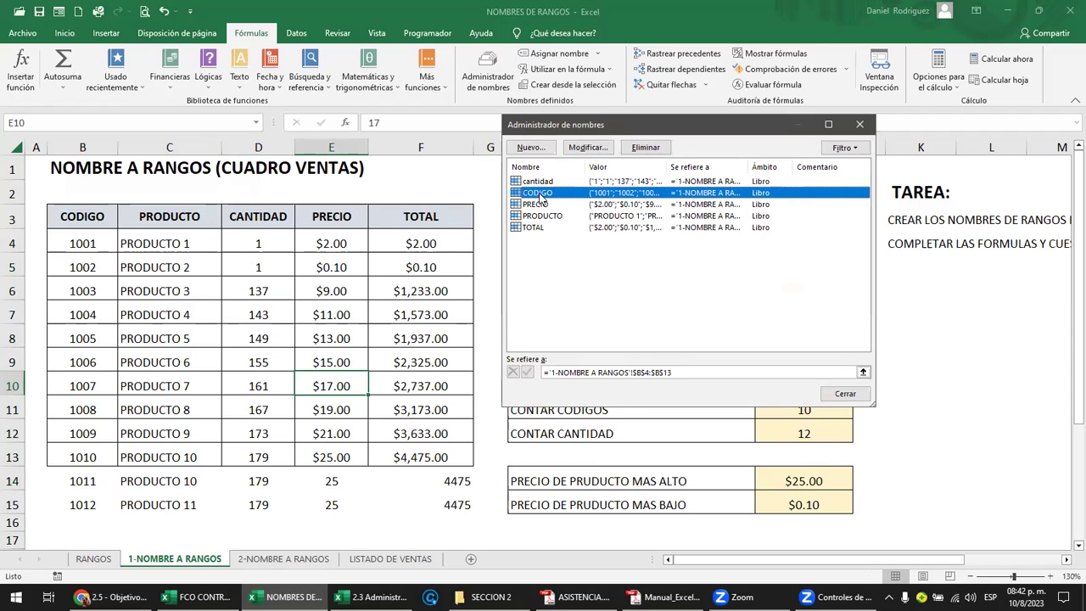
{"action": "left_click", "coordinate": [599, 148]}
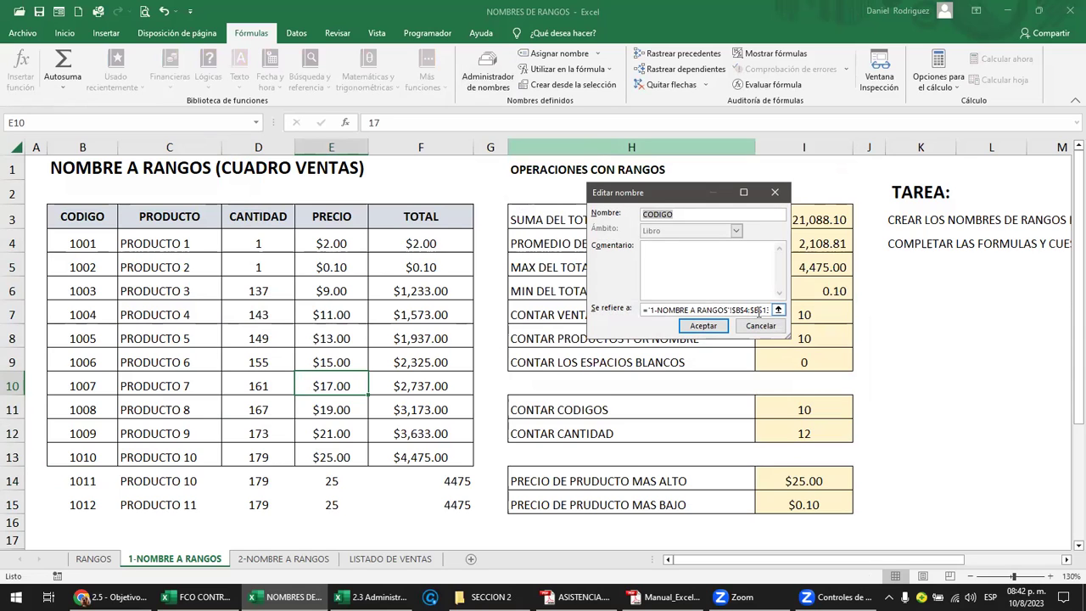
{"action": "left_click", "coordinate": [777, 310]}
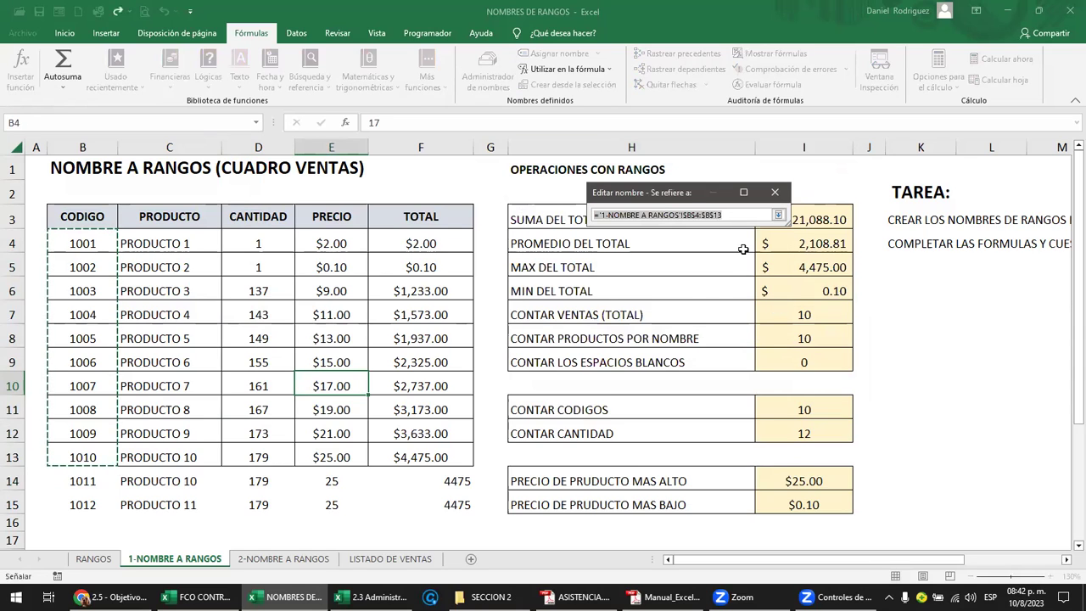
{"action": "left_click", "coordinate": [736, 217]}
{"action": "type", "text": "5"}
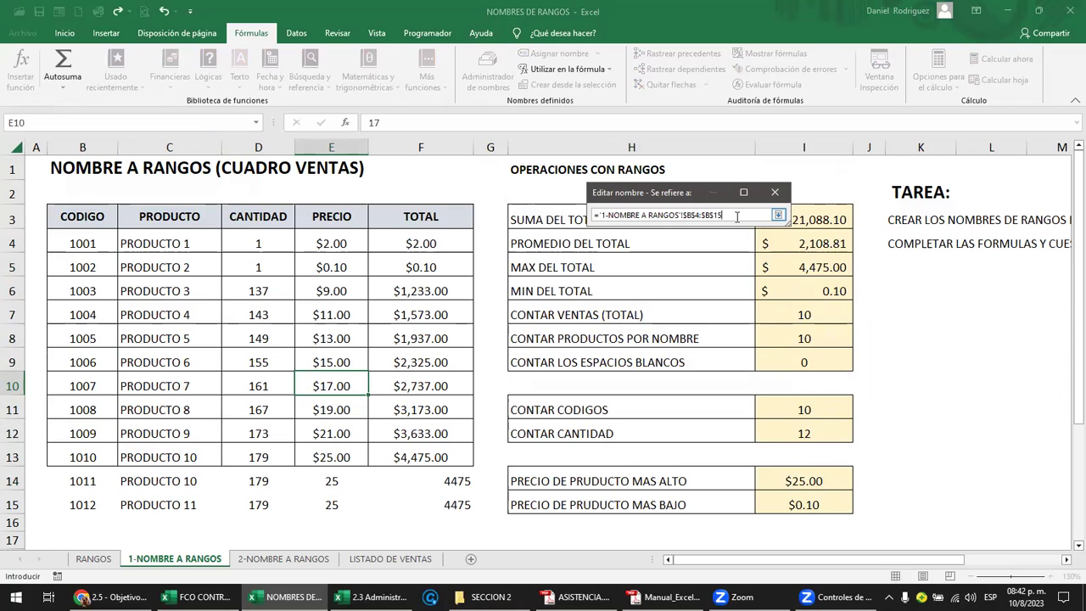
{"action": "left_click_drag", "start_coordinate": [736, 217], "coordinate": [556, 212]}
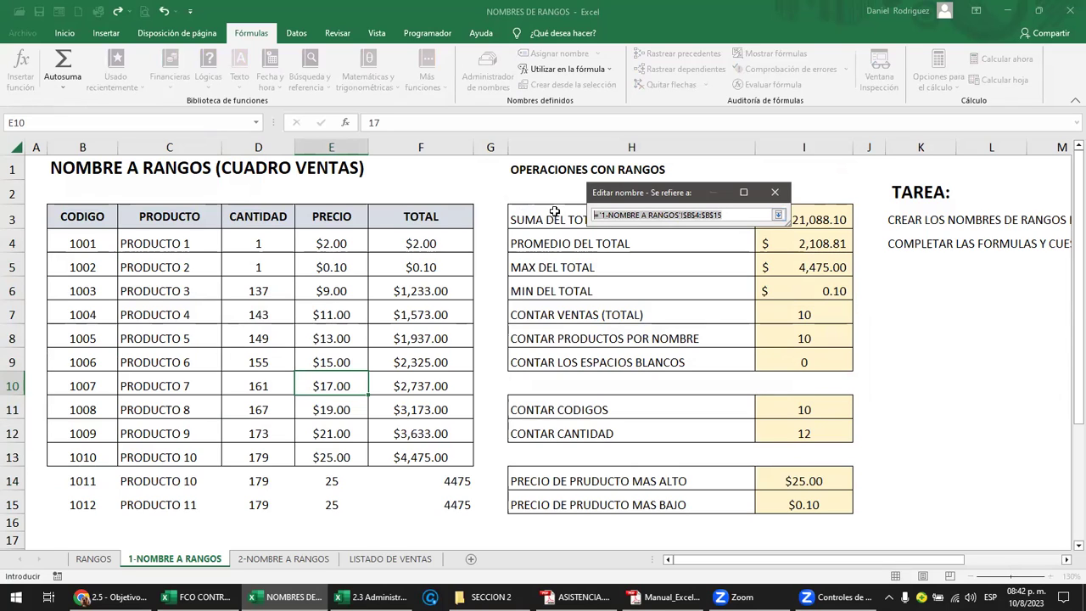
{"action": "key", "text": "BackSpace"}
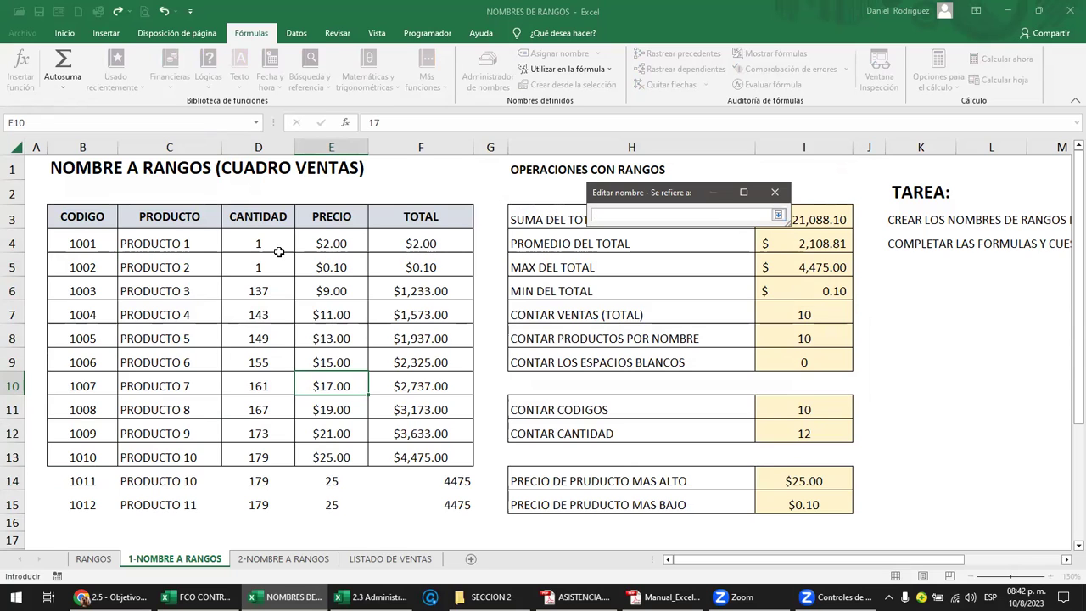
{"action": "left_click", "coordinate": [259, 241]}
{"action": "left_click_drag", "start_coordinate": [260, 304], "coordinate": [246, 501]}
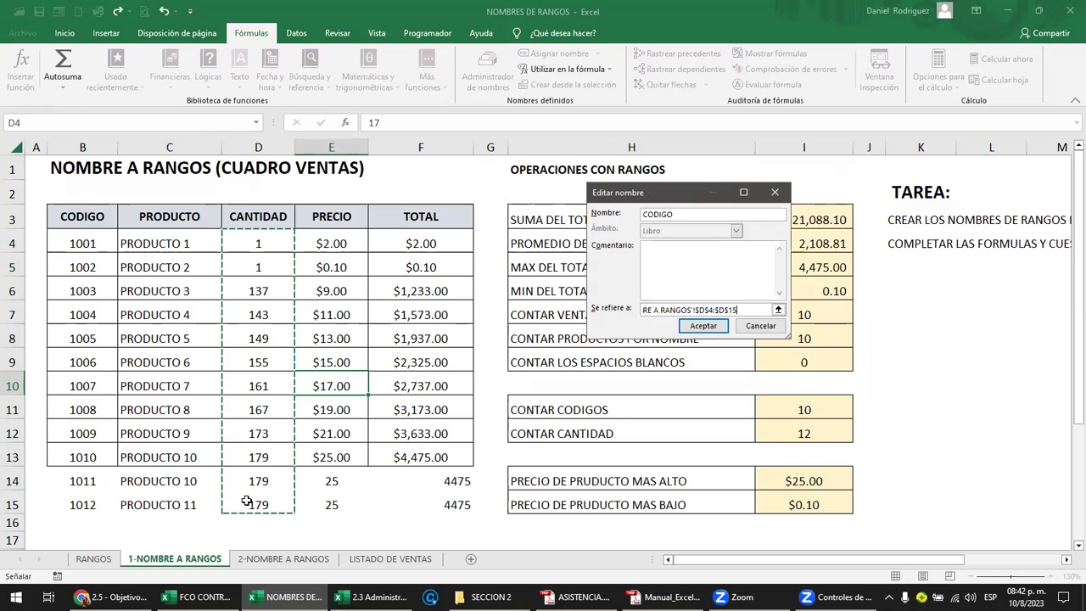
{"action": "left_click", "coordinate": [700, 326]}
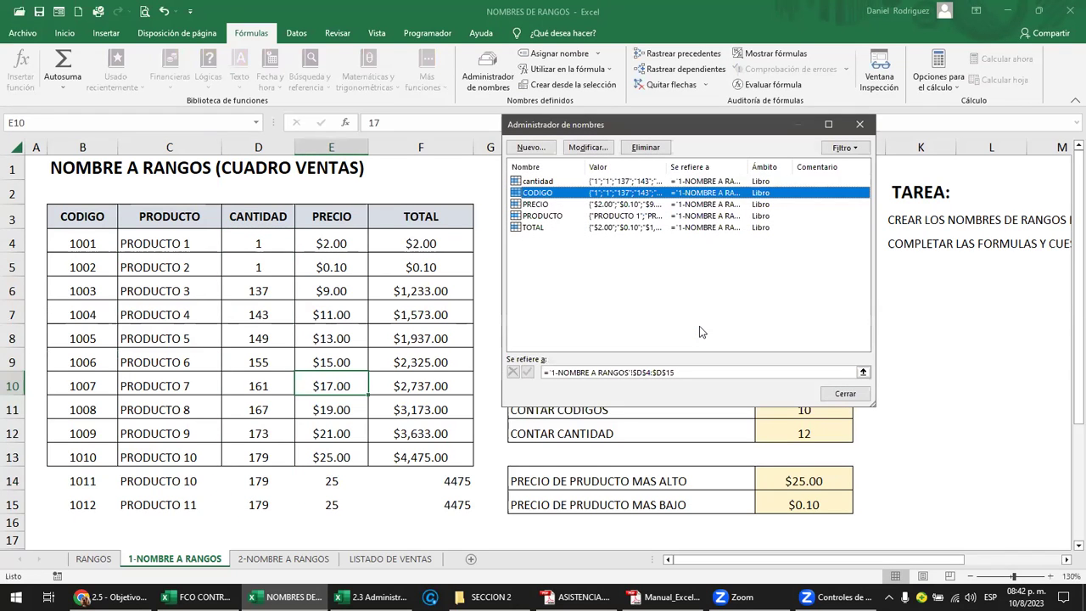
{"action": "left_click", "coordinate": [538, 205]}
Step: Change the PRECIO name's reference to E4:E15
{"action": "left_click", "coordinate": [587, 147]}
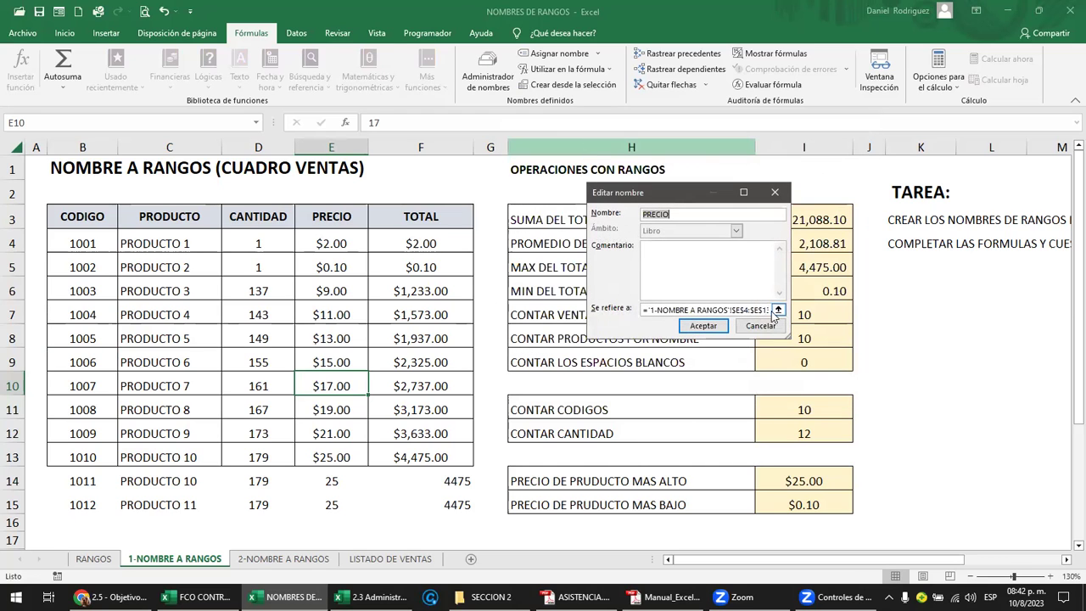
{"action": "left_click", "coordinate": [778, 310]}
{"action": "left_click", "coordinate": [735, 216]}
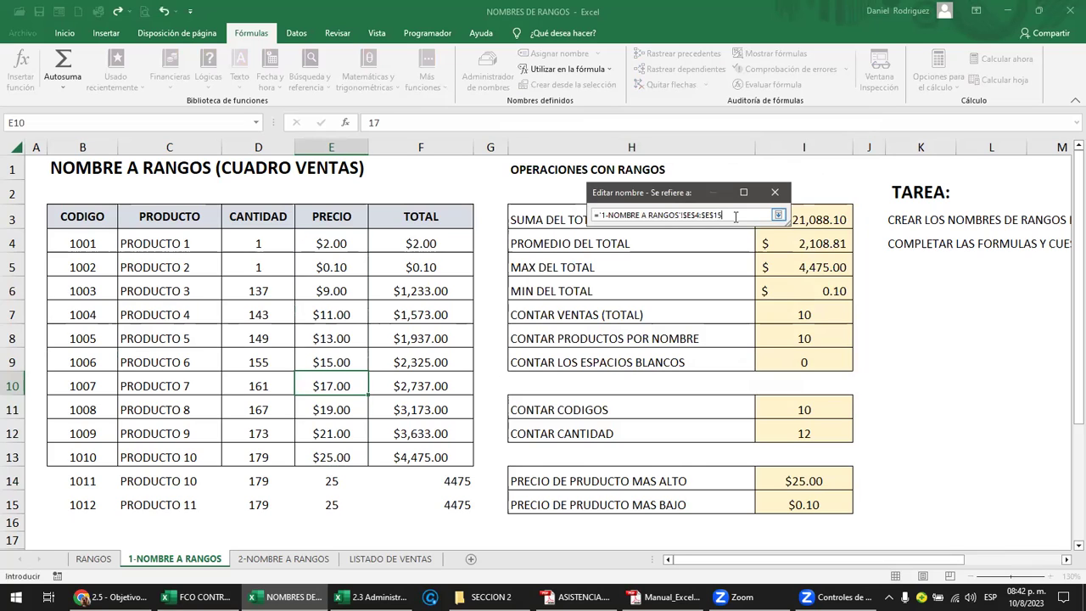
{"action": "key", "text": "Return"}
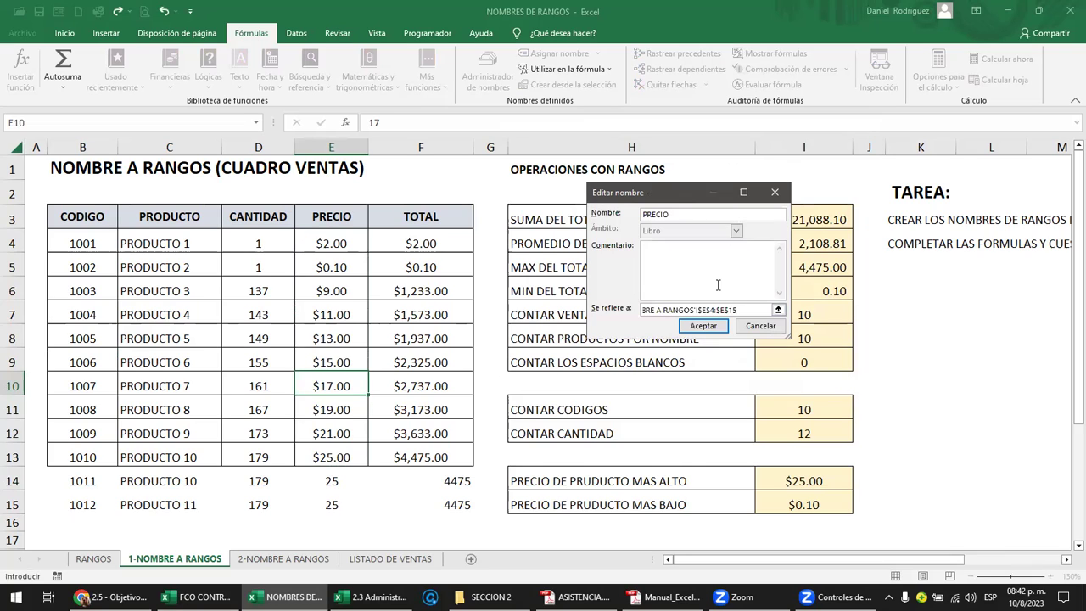
{"action": "left_click", "coordinate": [701, 325]}
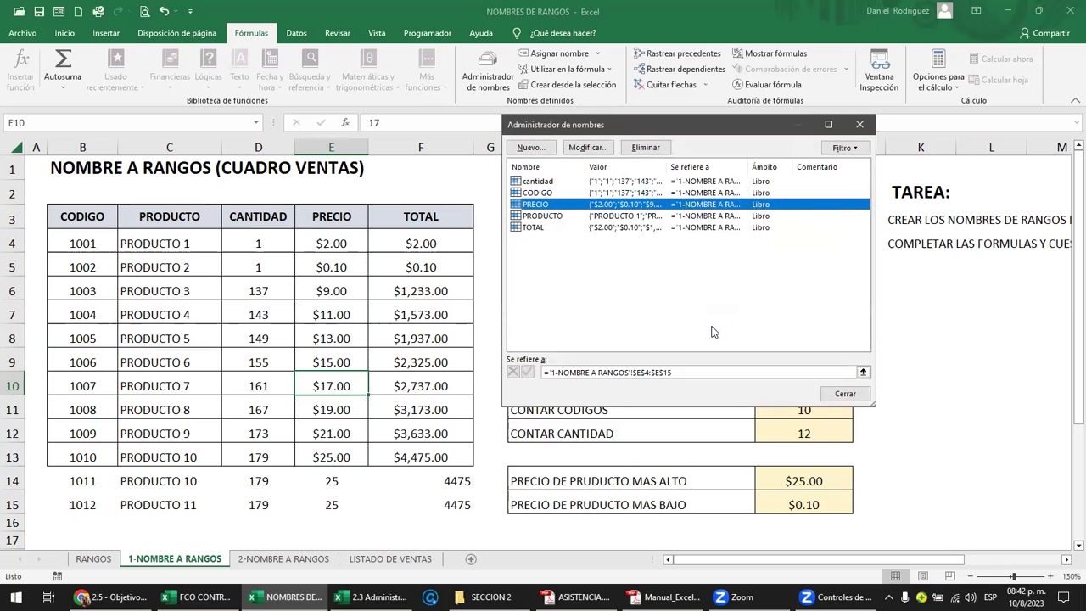
Step: Redefine PRODUCTO to C4:C15 by clearing its reference and selecting the cells
{"action": "double_click", "coordinate": [544, 217]}
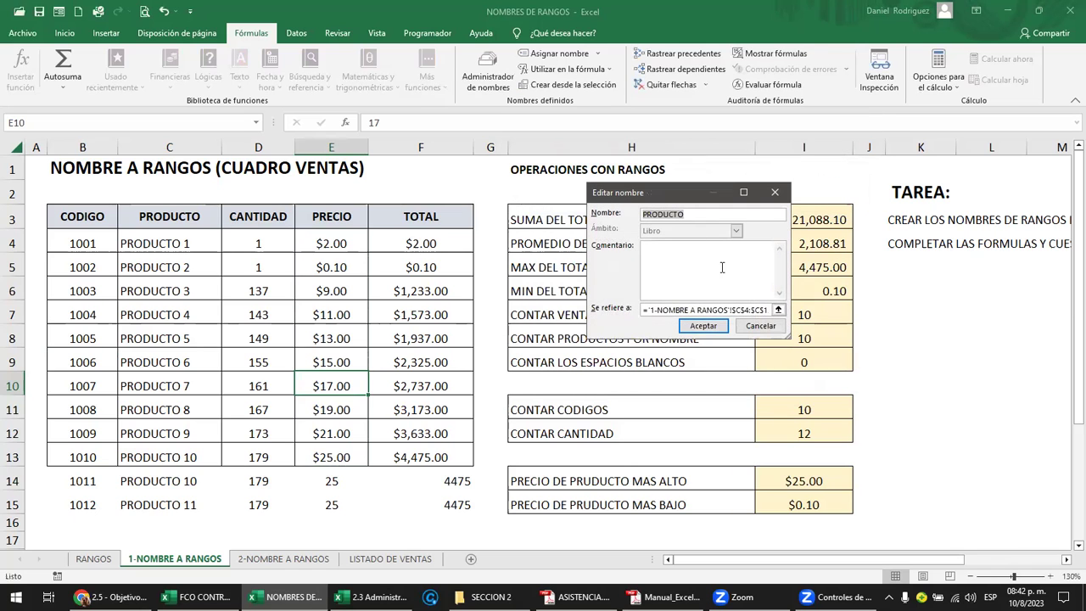
{"action": "left_click", "coordinate": [778, 310]}
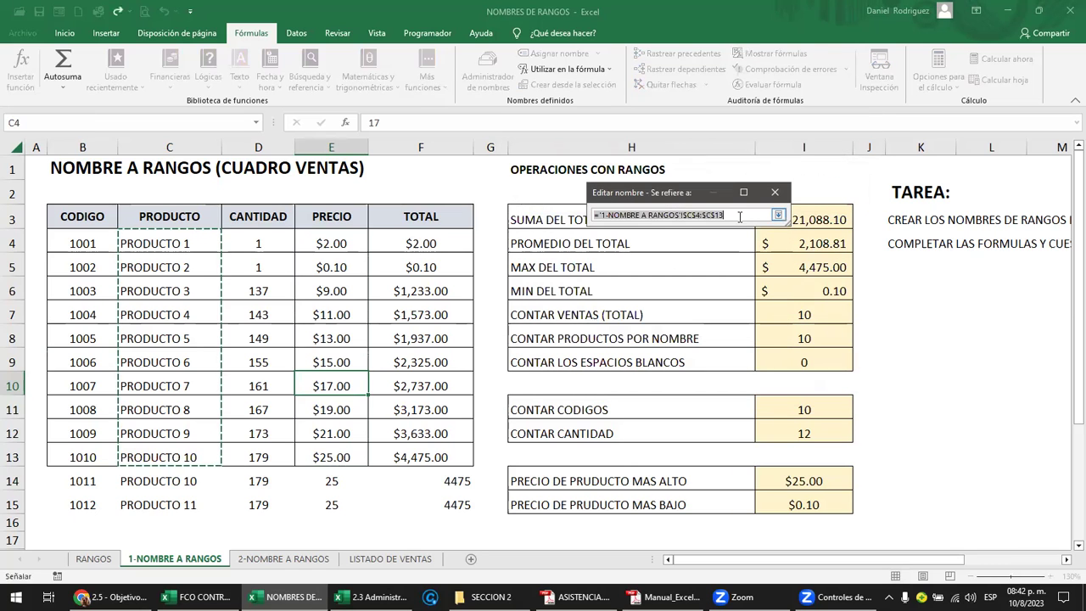
{"action": "key", "text": "ctrl+a"}
{"action": "key", "text": "BackSpace"}
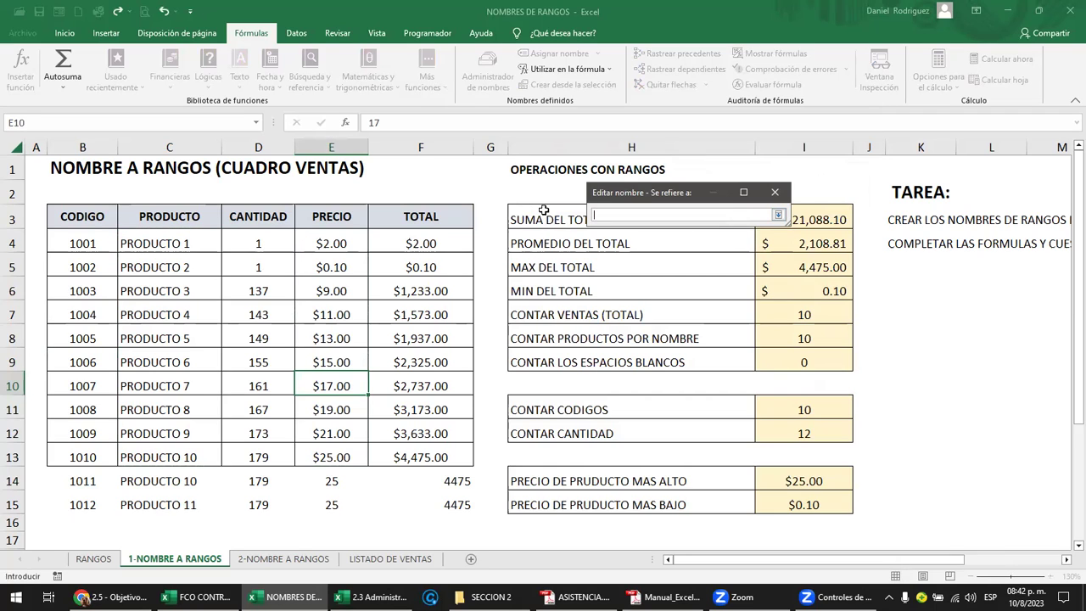
{"action": "left_click_drag", "start_coordinate": [191, 241], "coordinate": [171, 495]}
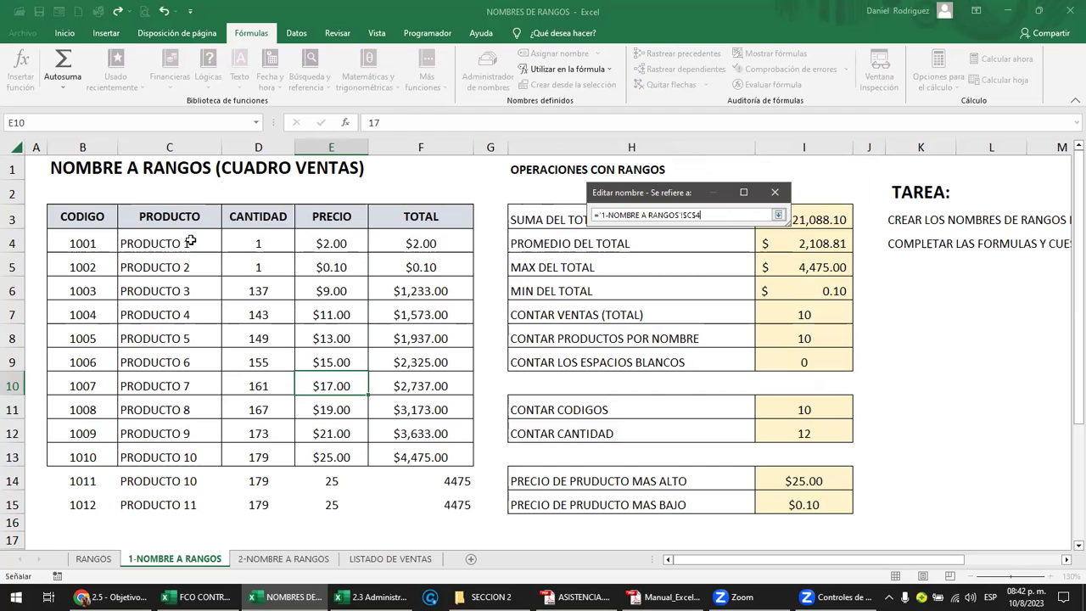
{"action": "key", "text": "Return"}
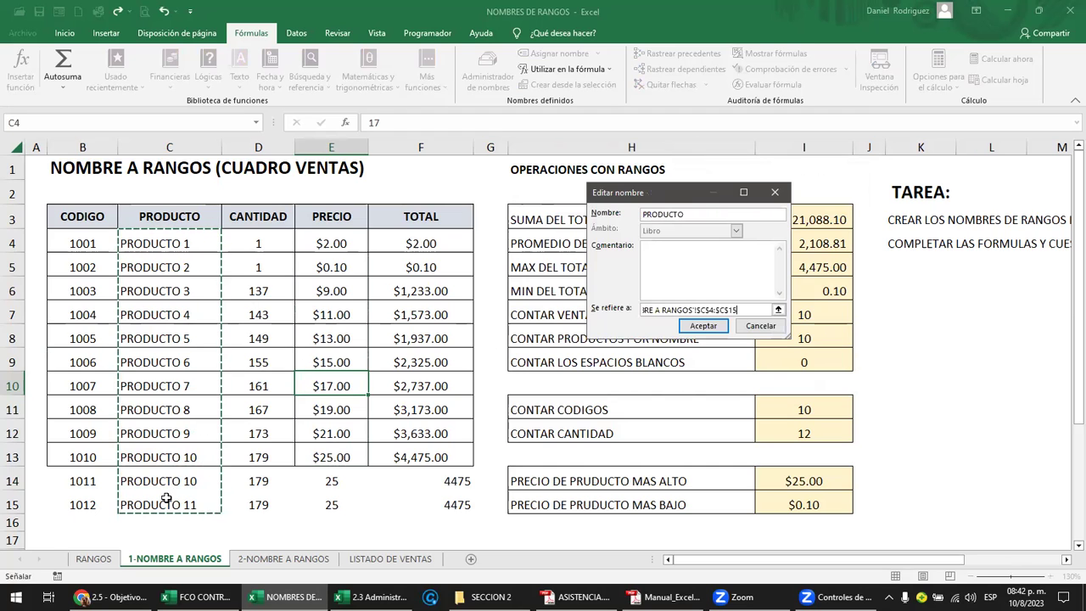
{"action": "left_click", "coordinate": [703, 327]}
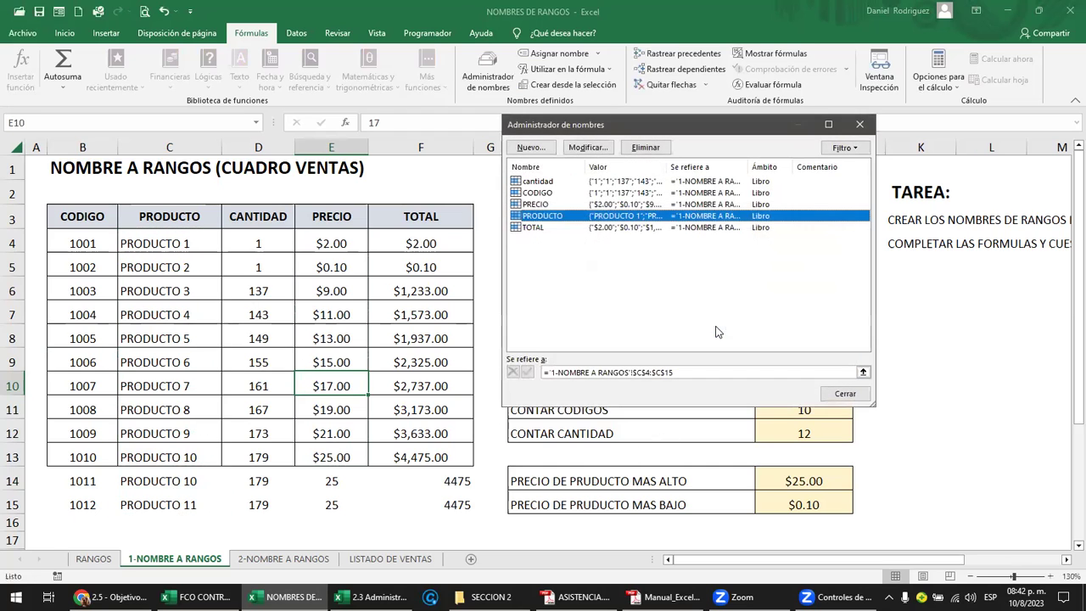
Step: Set the TOTAL name's reference to F4:F15
{"action": "double_click", "coordinate": [533, 227]}
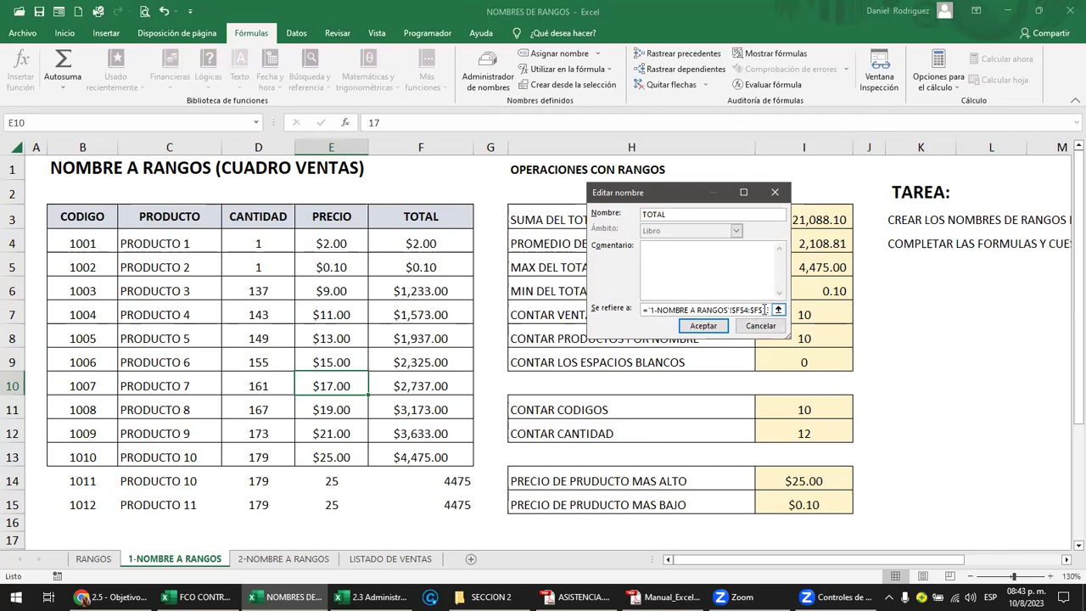
{"action": "left_click", "coordinate": [778, 310]}
{"action": "left_click", "coordinate": [734, 216]}
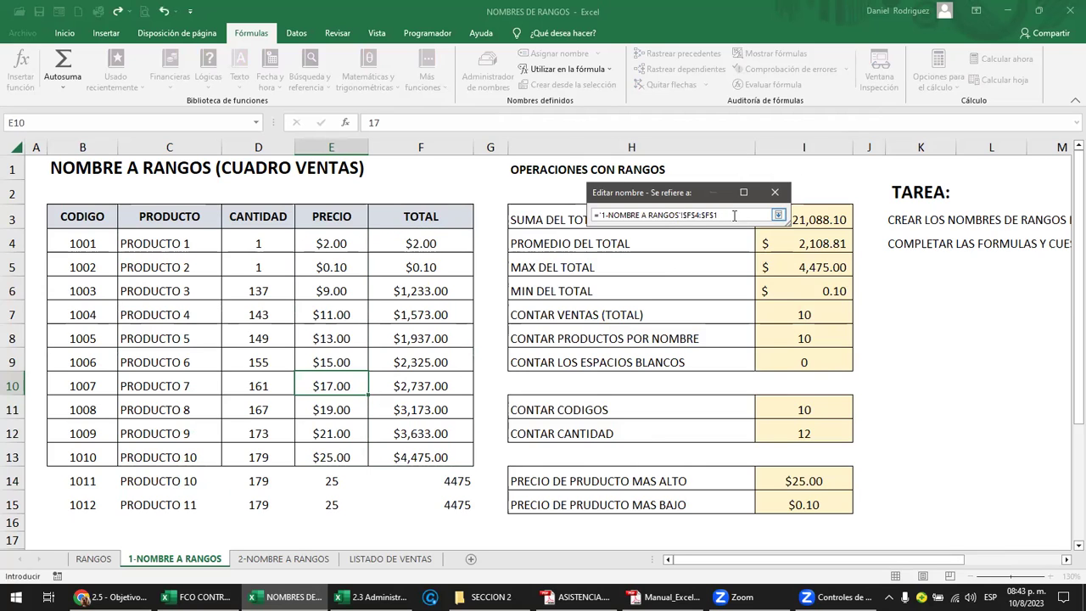
{"action": "left_click", "coordinate": [778, 214]}
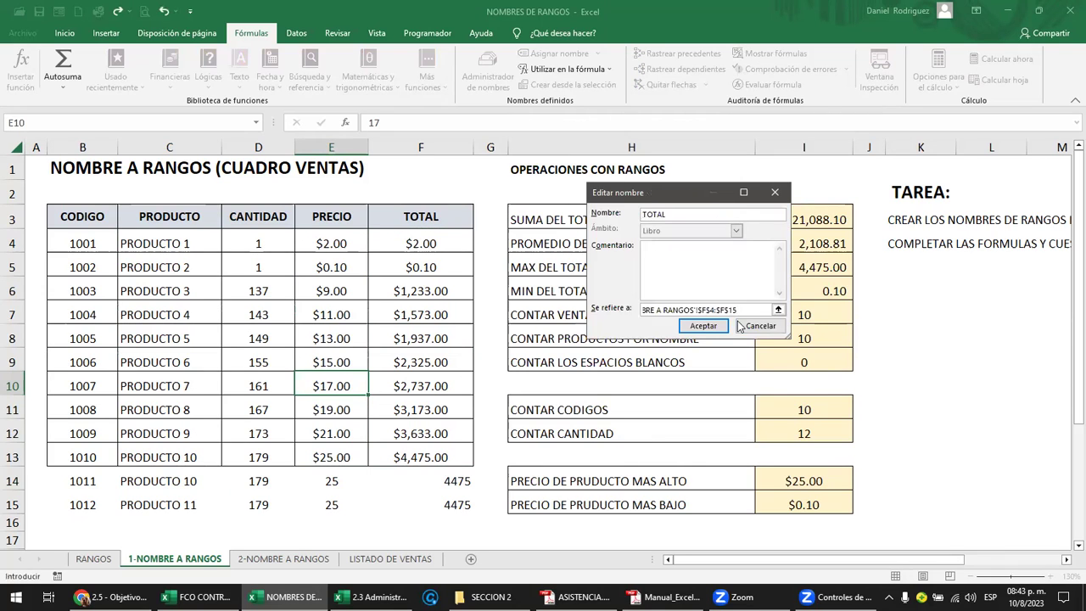
{"action": "left_click", "coordinate": [699, 331]}
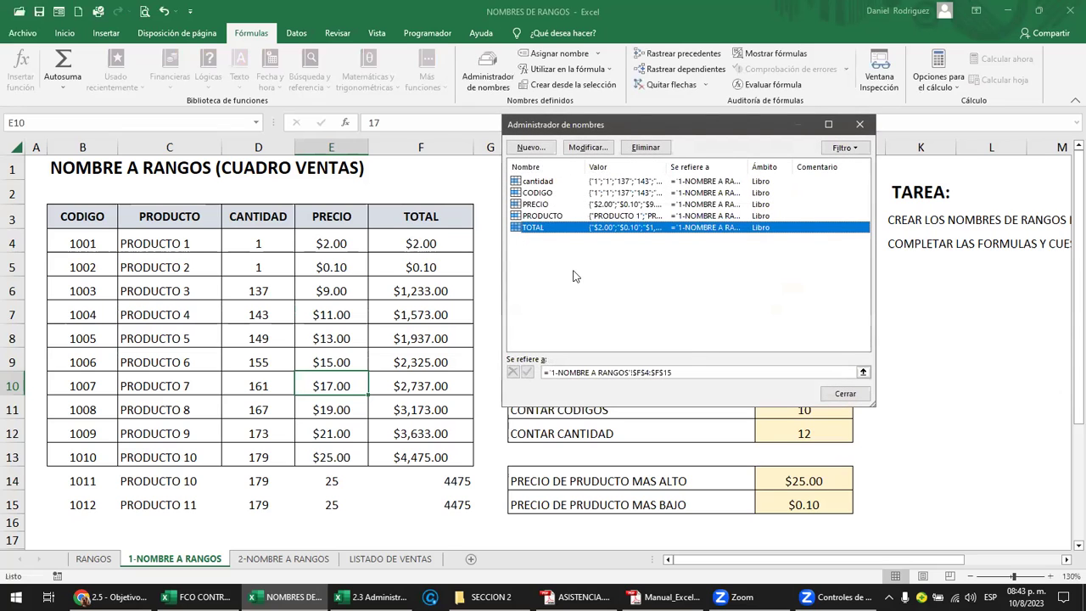
Step: Review the ranges of cantidad, CODIGO, PRECIO, PRODUCTO and TOTAL in Name Manager
{"action": "left_click", "coordinate": [547, 183]}
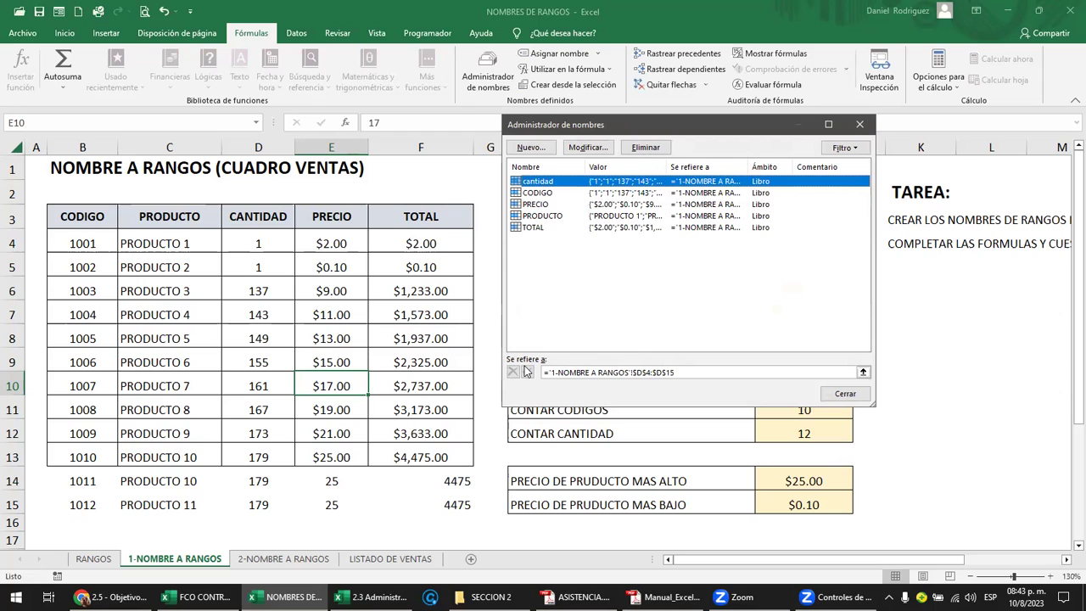
{"action": "left_click", "coordinate": [679, 374]}
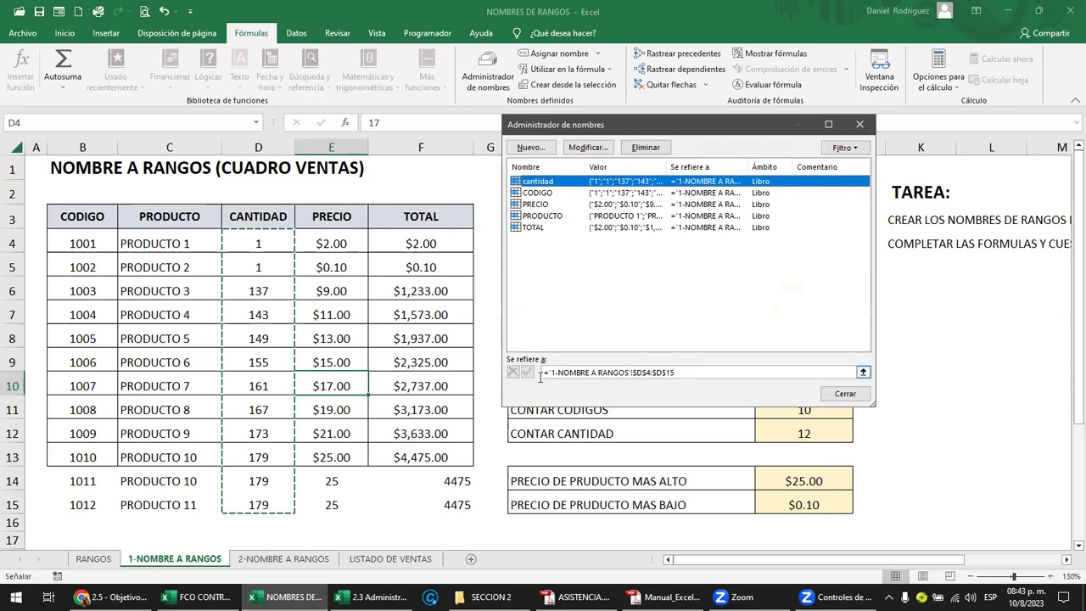
{"action": "left_click", "coordinate": [545, 193]}
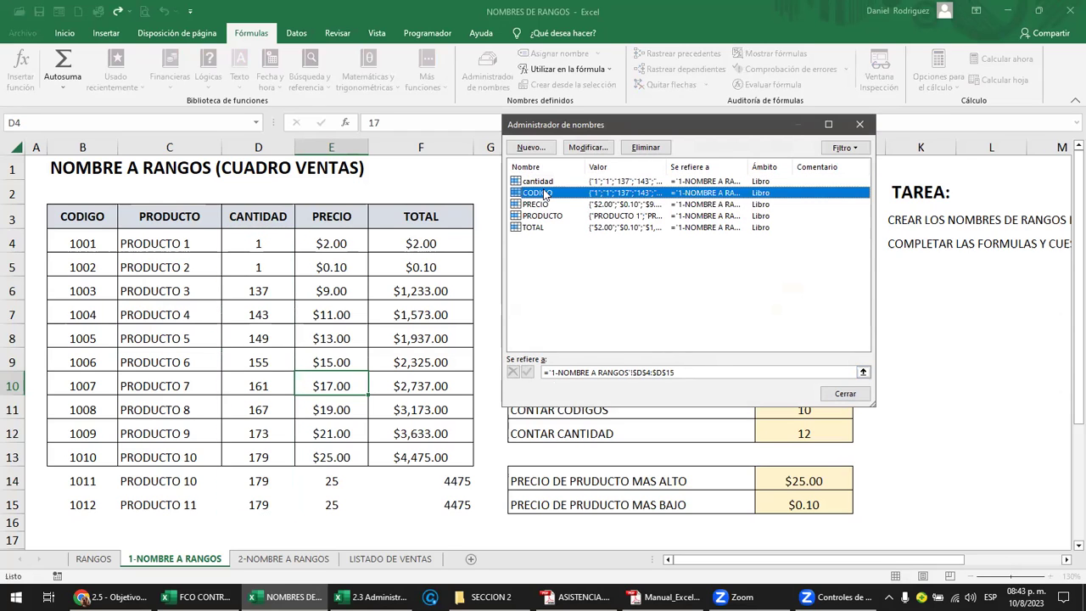
{"action": "left_click", "coordinate": [542, 205]}
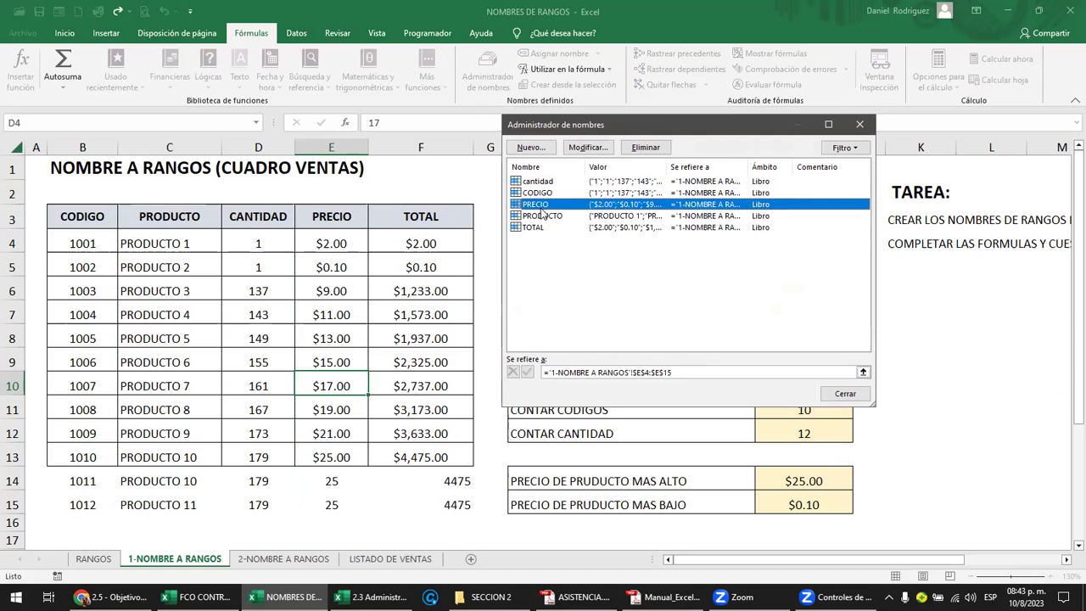
{"action": "left_click", "coordinate": [545, 216]}
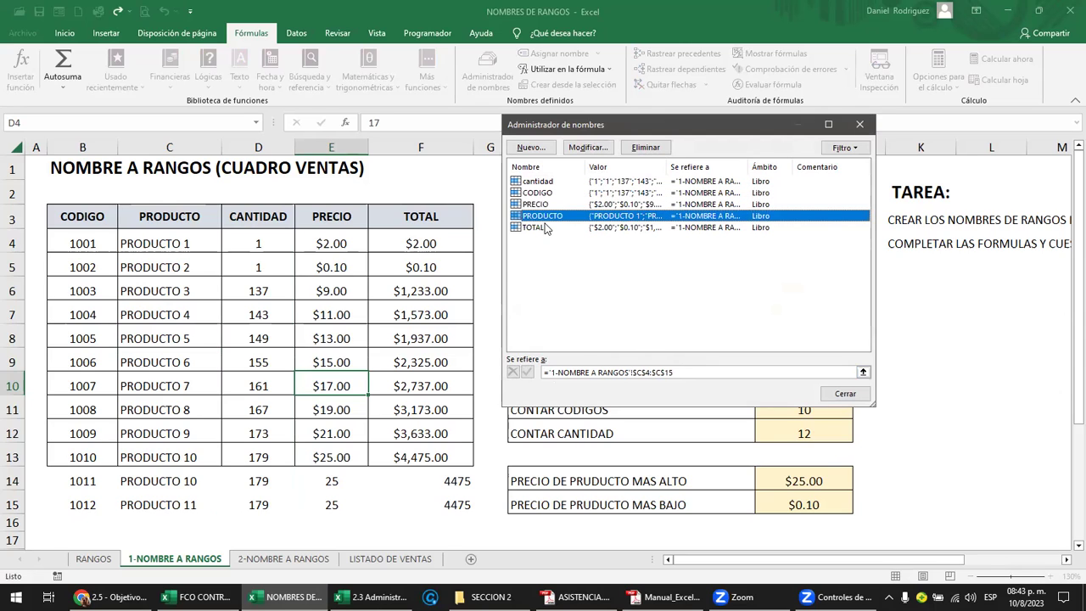
{"action": "left_click", "coordinate": [544, 228]}
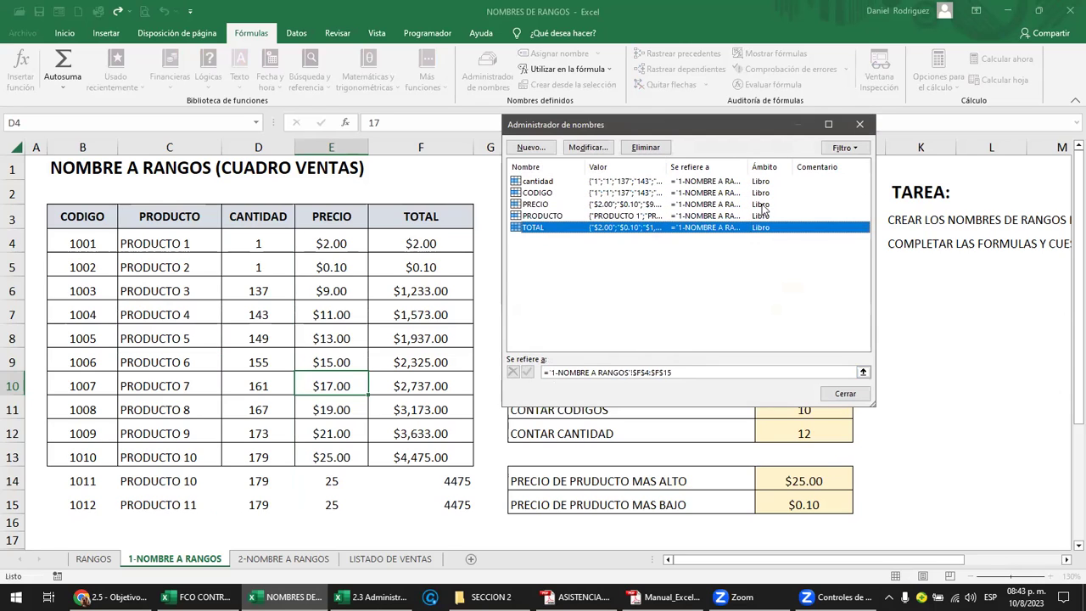
{"action": "left_click_drag", "start_coordinate": [750, 167], "coordinate": [836, 160]}
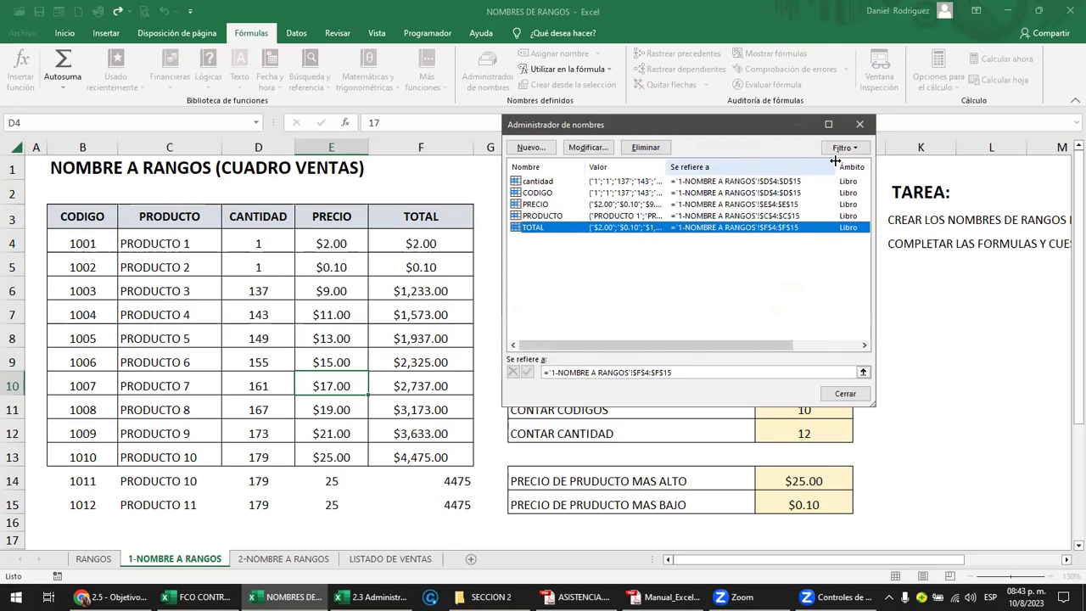
Step: Recheck that all five names end at row 15, then close Name Manager
{"action": "left_click", "coordinate": [537, 182]}
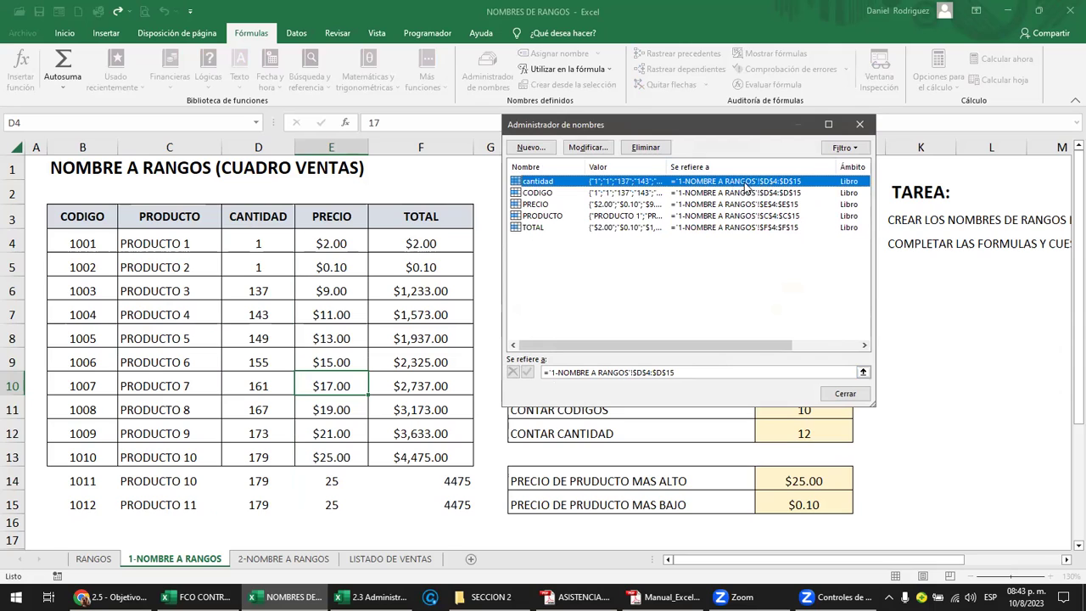
{"action": "left_click", "coordinate": [537, 193]}
{"action": "left_click", "coordinate": [537, 206]}
{"action": "left_click", "coordinate": [541, 218]}
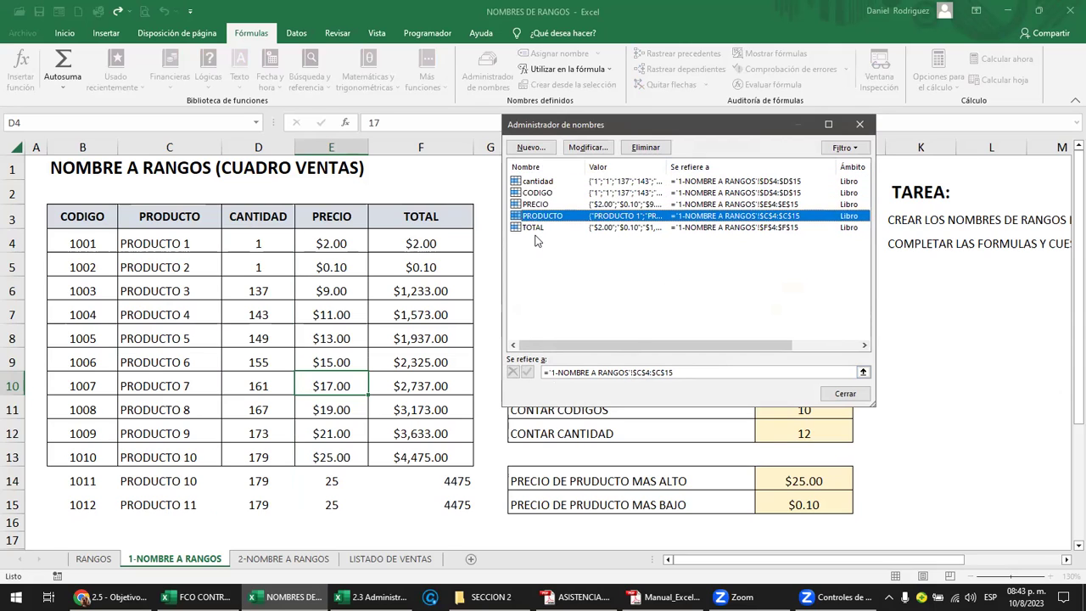
{"action": "left_click", "coordinate": [533, 227]}
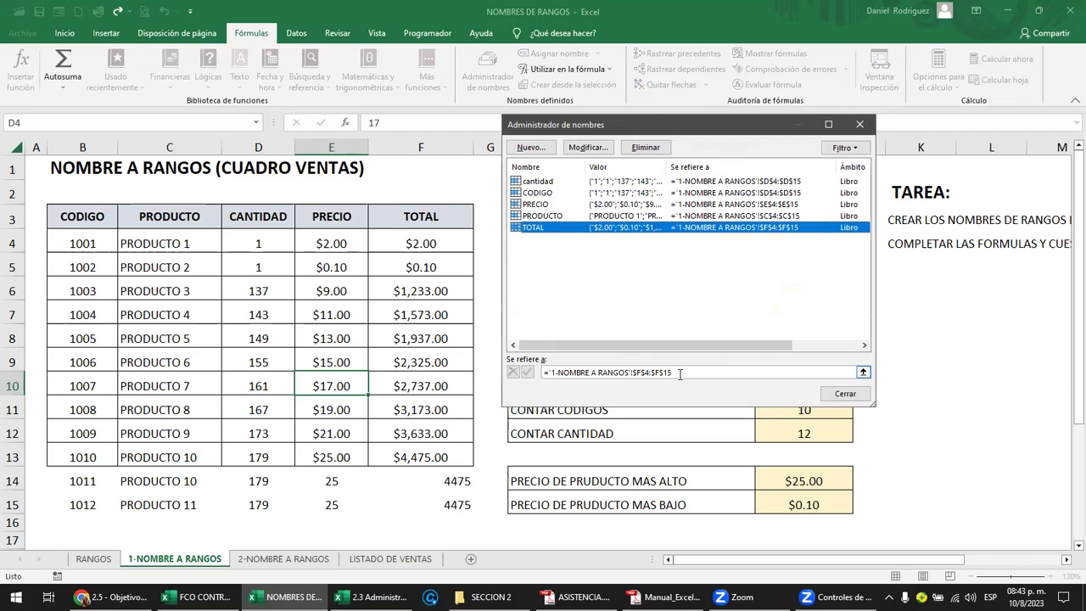
{"action": "left_click", "coordinate": [846, 394]}
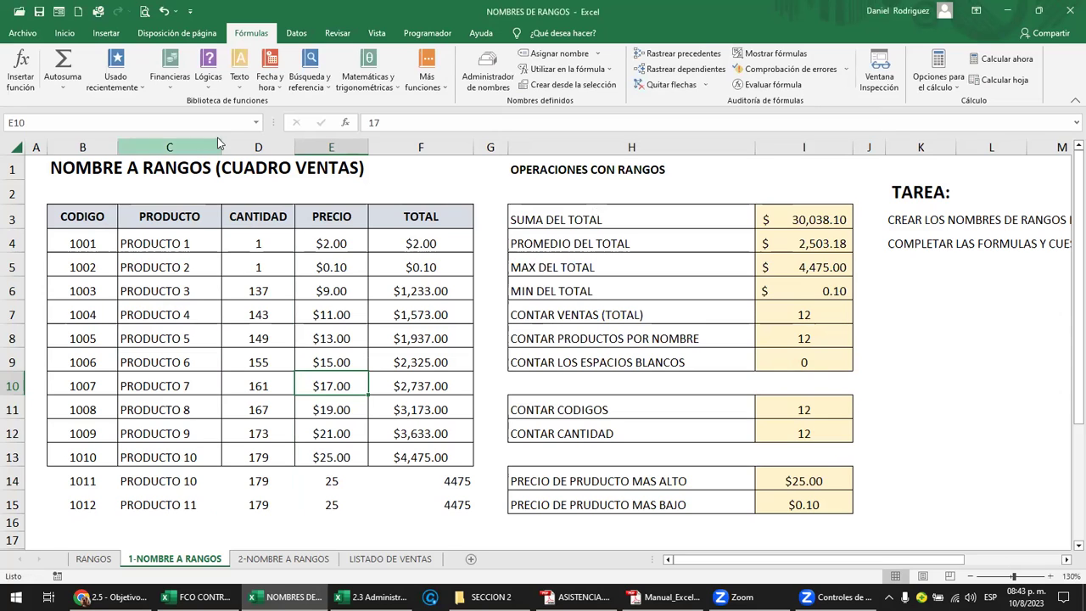
{"action": "left_click", "coordinate": [256, 123]}
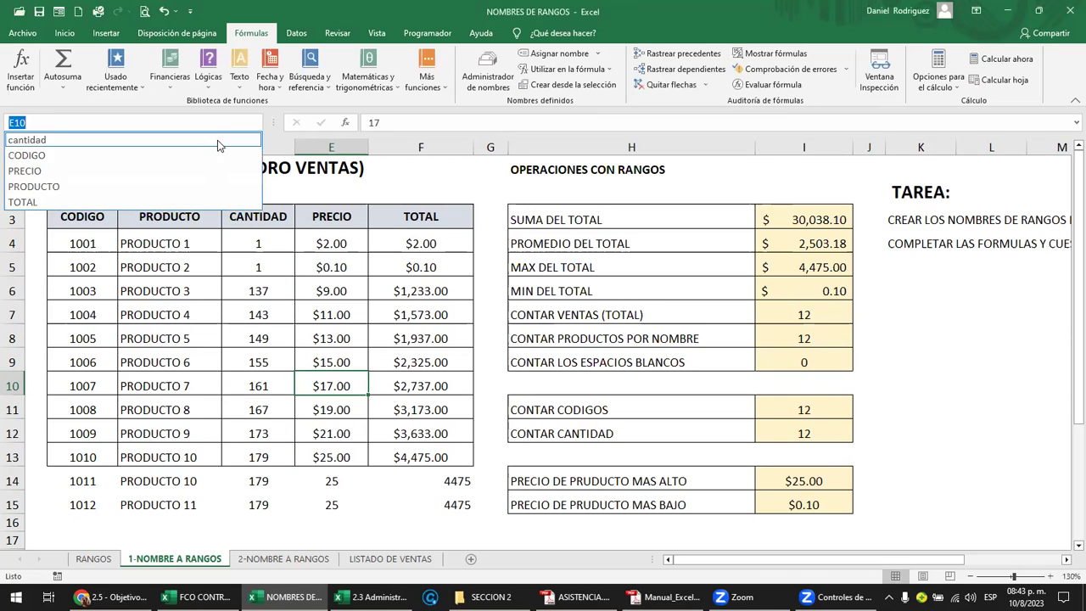
{"action": "left_click", "coordinate": [216, 140]}
{"action": "left_click", "coordinate": [256, 123]}
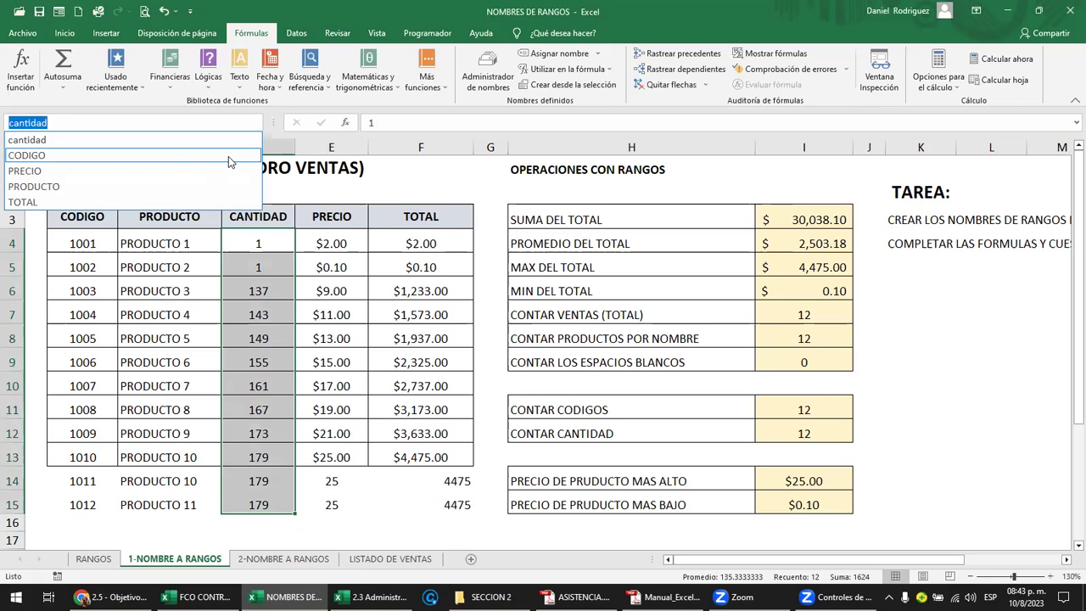
{"action": "key", "text": "Escape"}
{"action": "left_click", "coordinate": [247, 125]}
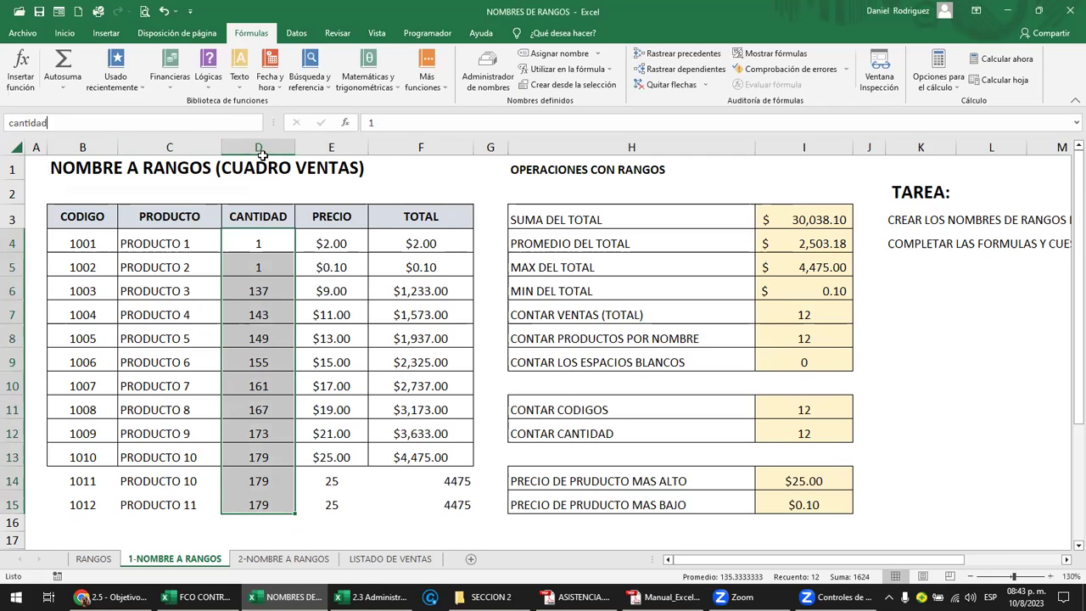
{"action": "left_click", "coordinate": [253, 195]}
{"action": "left_click", "coordinate": [256, 123]}
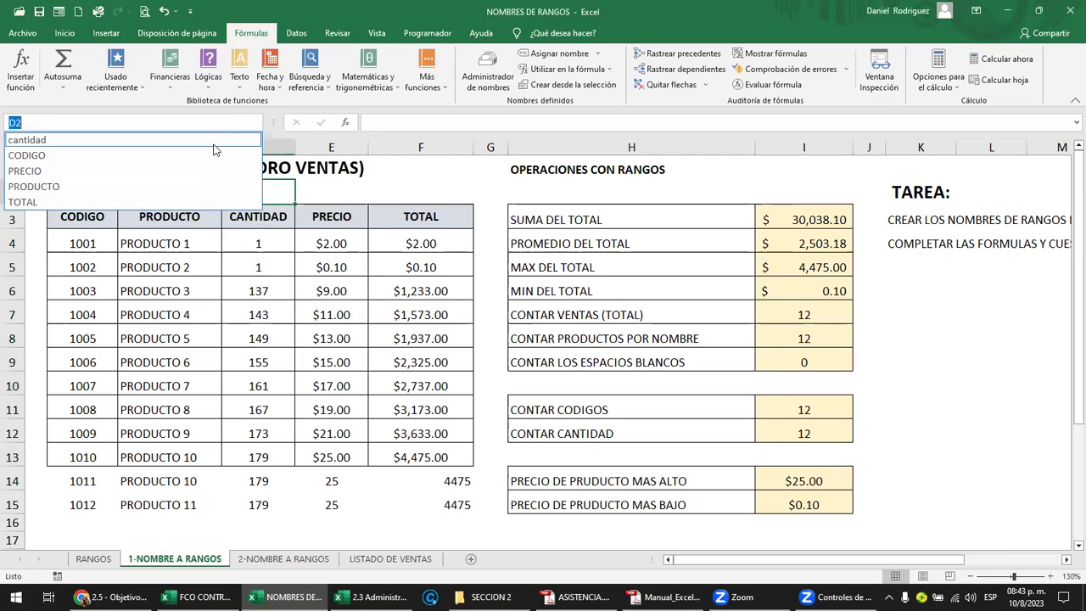
{"action": "left_click", "coordinate": [205, 144]}
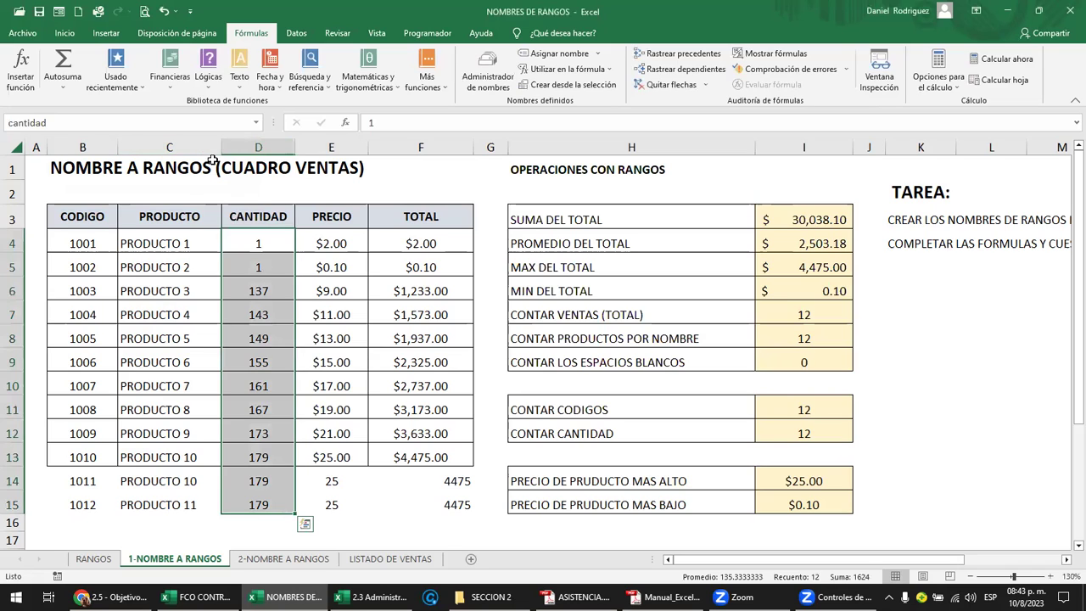
{"action": "left_click", "coordinate": [171, 187]}
{"action": "left_click", "coordinate": [255, 123]}
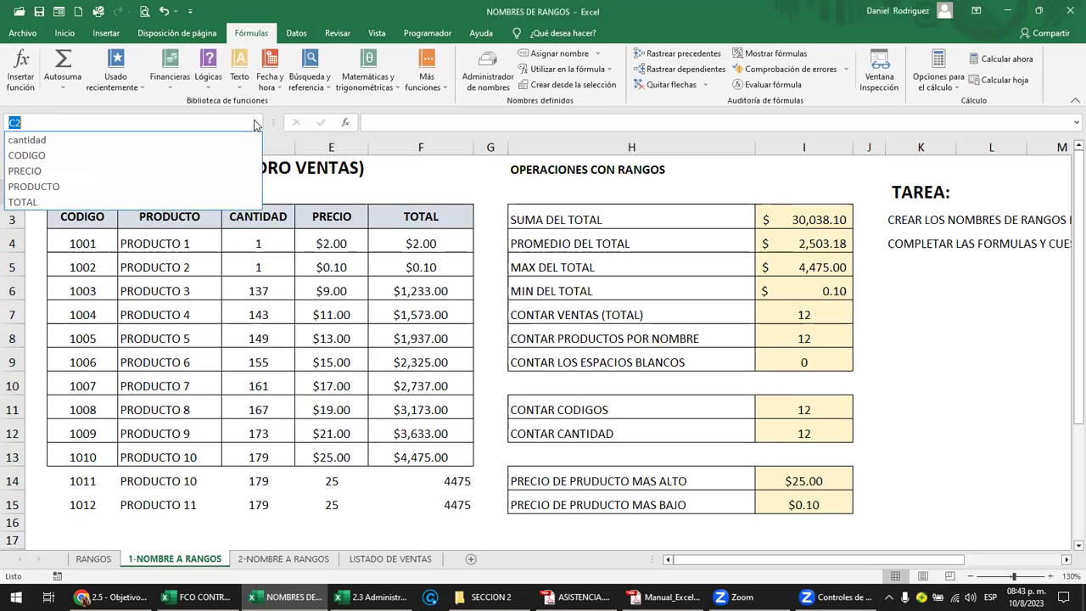
{"action": "left_click", "coordinate": [26, 145]}
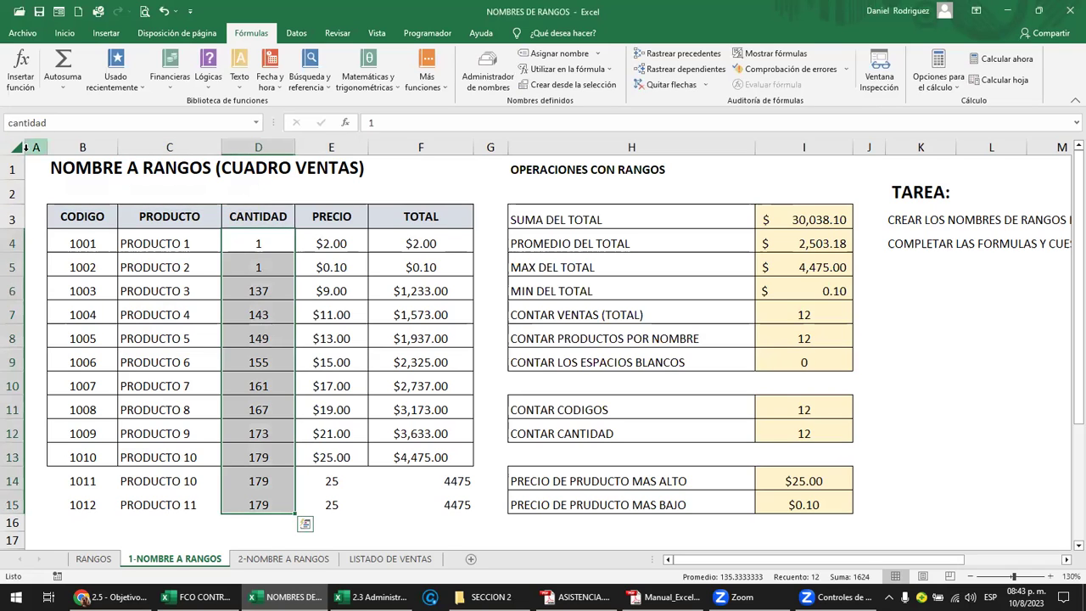
{"action": "left_click", "coordinate": [126, 226]}
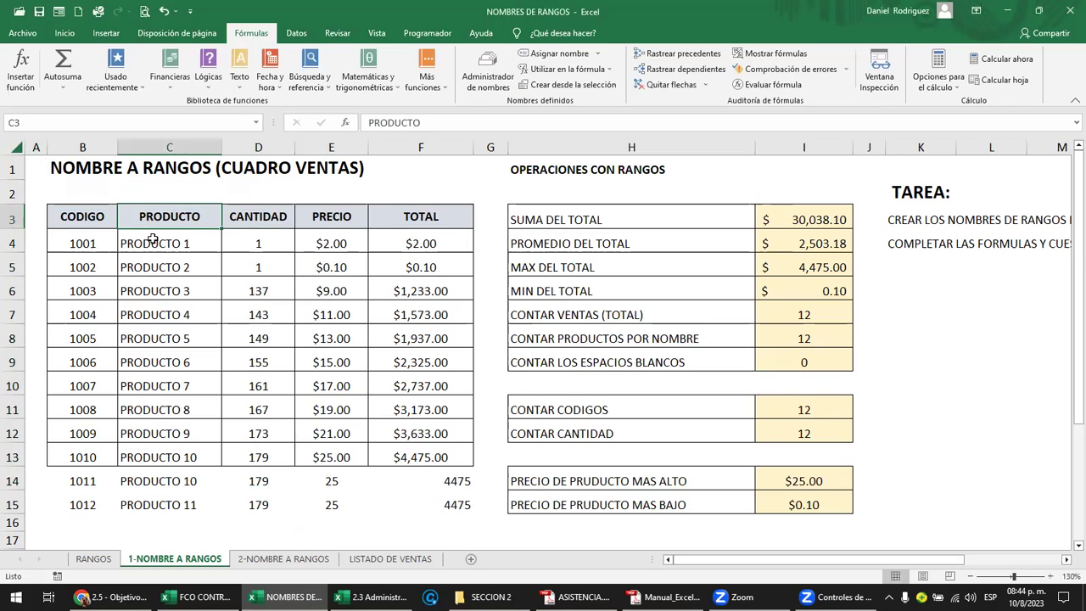
{"action": "left_click", "coordinate": [799, 218]}
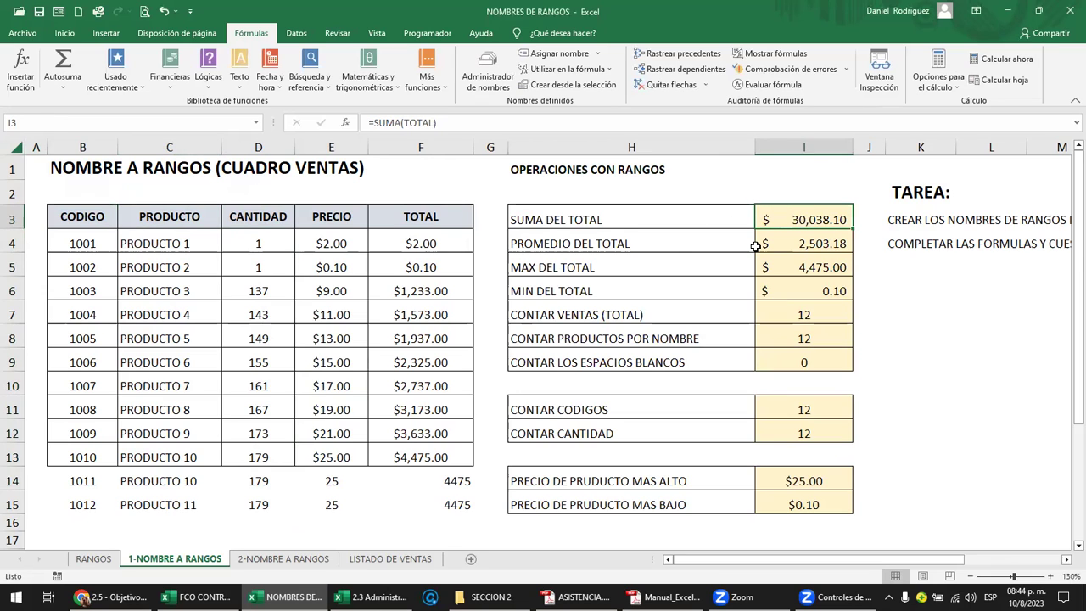
{"action": "key", "text": "F2"}
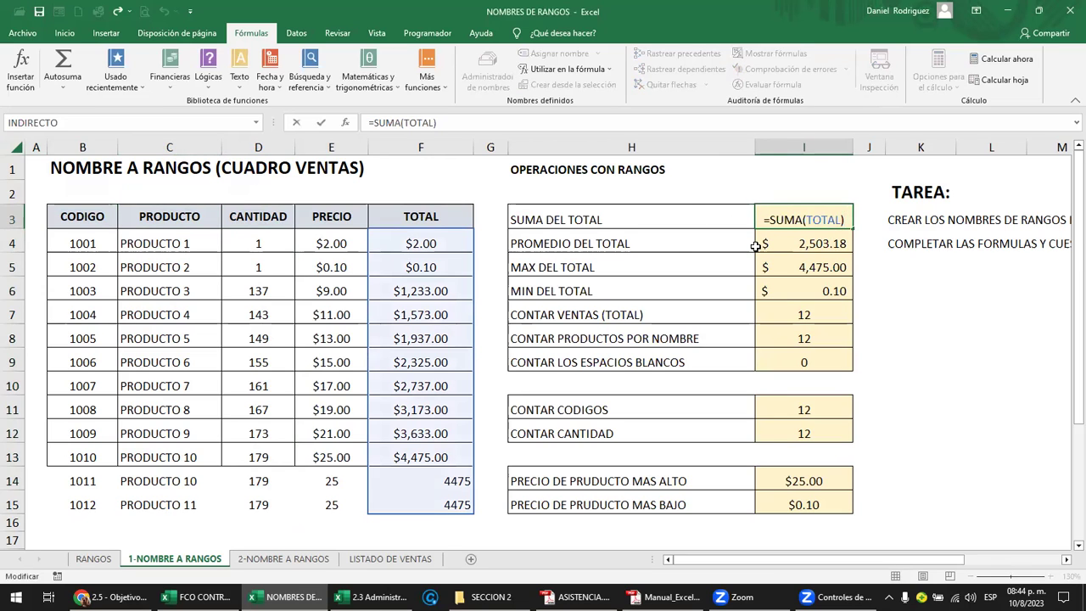
{"action": "key", "text": "Escape"}
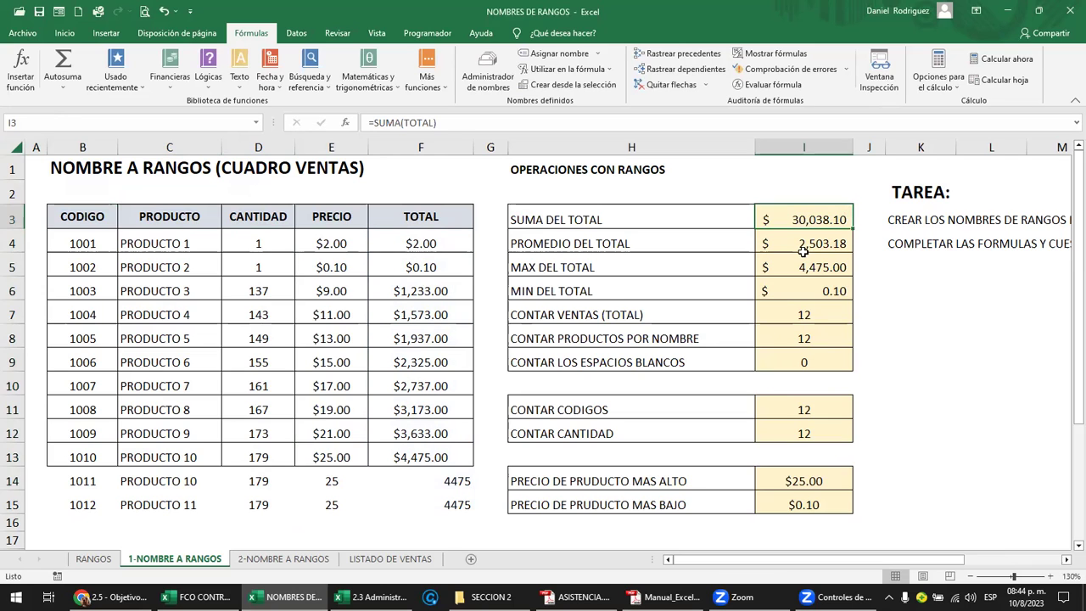
{"action": "double_click", "coordinate": [805, 247]}
{"action": "key", "text": "Escape"}
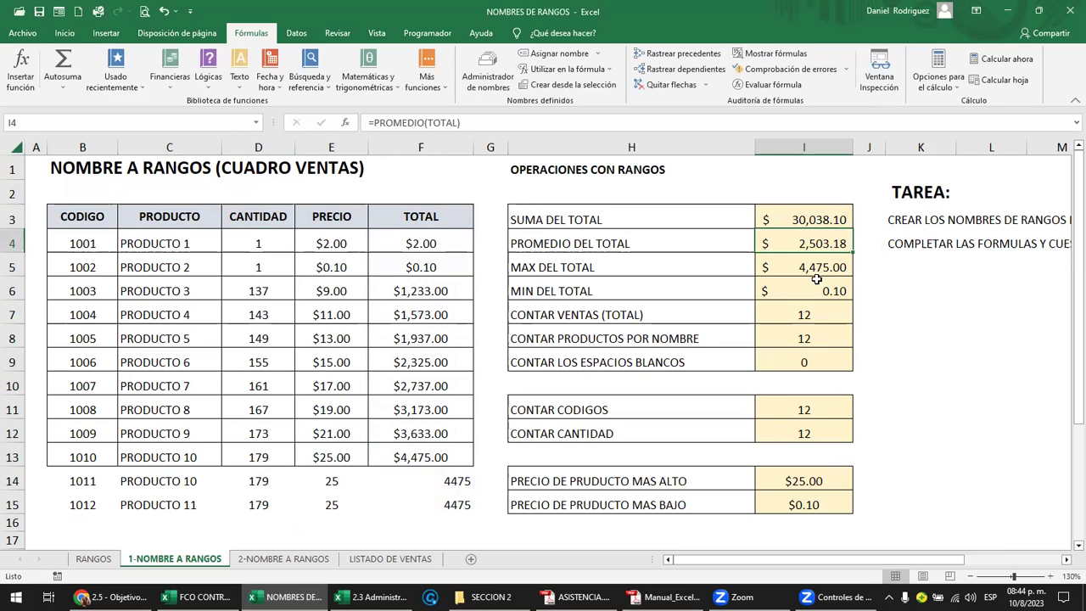
{"action": "left_click", "coordinate": [816, 270]}
{"action": "double_click", "coordinate": [835, 279]}
{"action": "key", "text": "Escape"}
{"action": "left_click", "coordinate": [836, 290]}
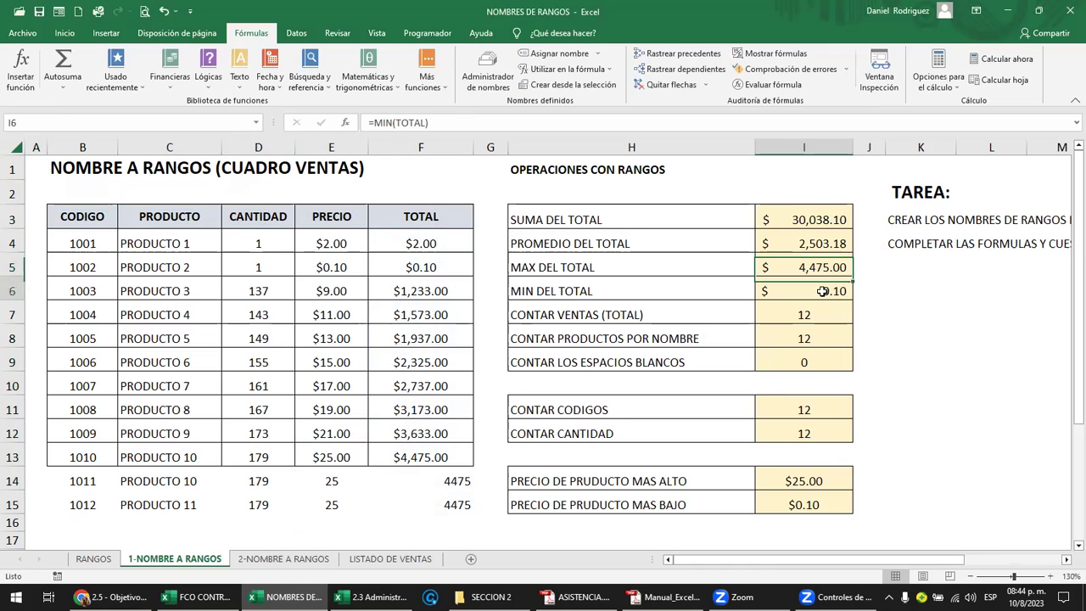
{"action": "double_click", "coordinate": [836, 290]}
{"action": "key", "text": "Escape"}
{"action": "double_click", "coordinate": [810, 313]}
{"action": "key", "text": "Escape"}
{"action": "left_click", "coordinate": [804, 339]}
{"action": "double_click", "coordinate": [805, 338]}
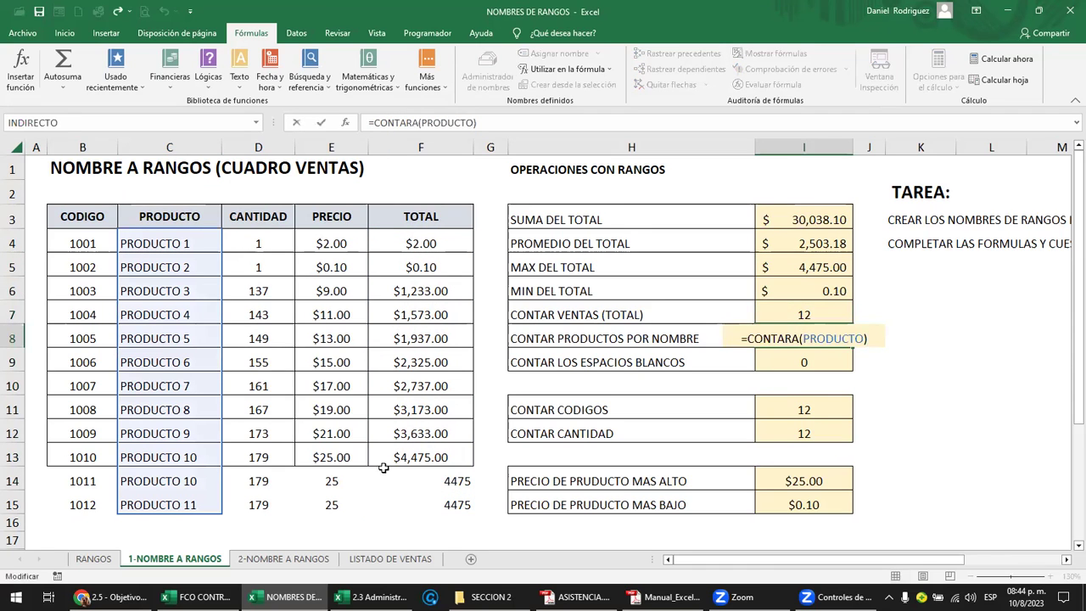
{"action": "key", "text": "Escape"}
{"action": "left_click", "coordinate": [832, 363]}
{"action": "double_click", "coordinate": [832, 363]}
{"action": "key", "text": "Escape"}
{"action": "double_click", "coordinate": [819, 411]}
{"action": "key", "text": "Escape"}
{"action": "double_click", "coordinate": [806, 433]}
{"action": "key", "text": "Escape"}
{"action": "left_click", "coordinate": [811, 480]}
{"action": "double_click", "coordinate": [812, 480]}
{"action": "key", "text": "Escape"}
{"action": "left_click", "coordinate": [806, 504]}
{"action": "double_click", "coordinate": [809, 505]}
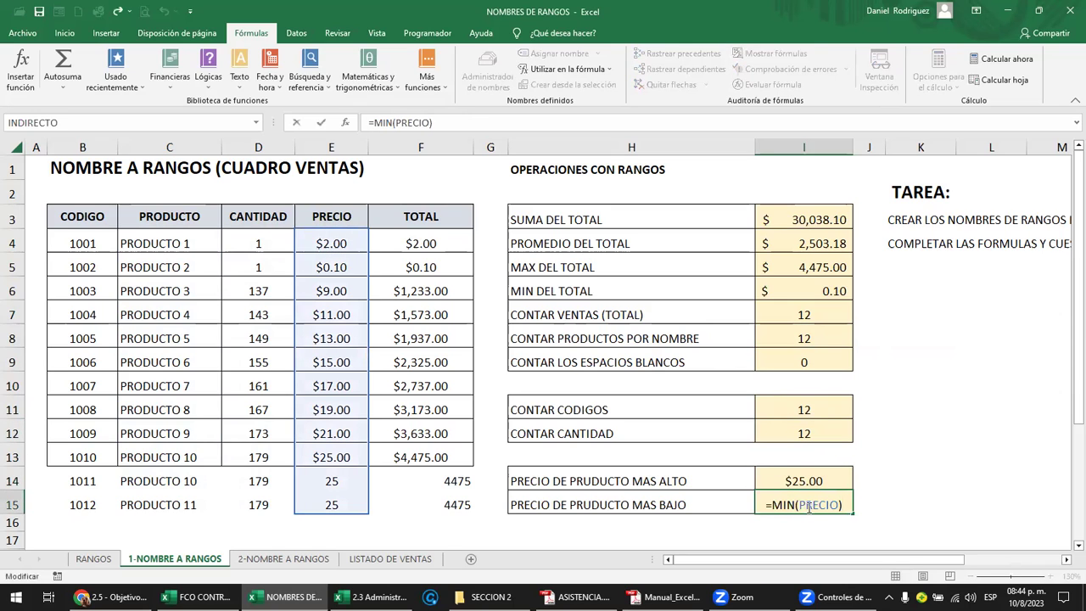
{"action": "key", "text": "Escape"}
{"action": "left_click", "coordinate": [890, 414]}
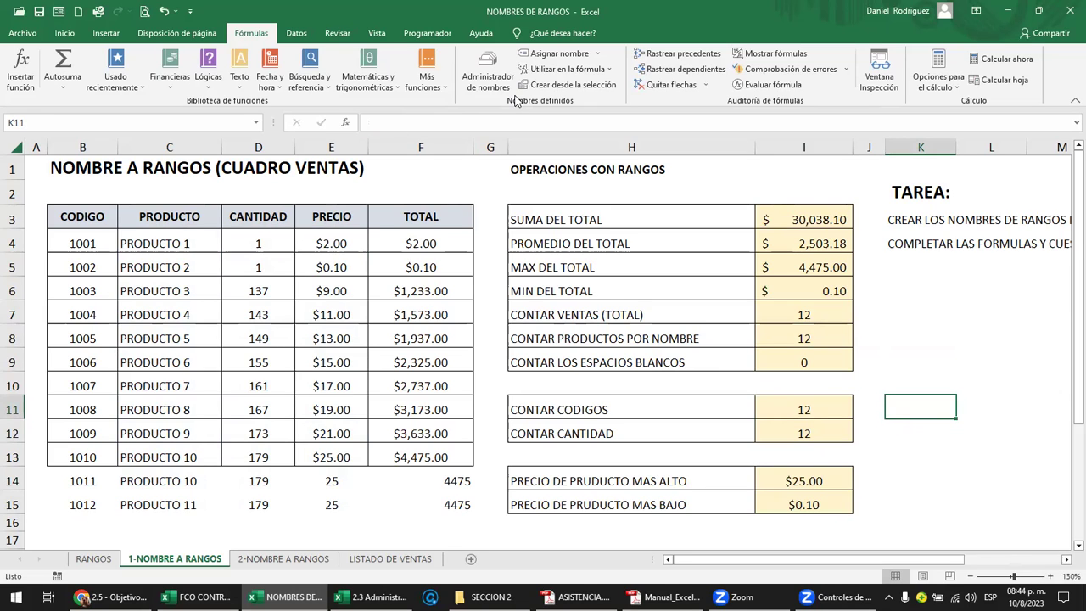
Step: Glance at cantidad's settings without changes, then insert a blank column at G
{"action": "left_click", "coordinate": [488, 77]}
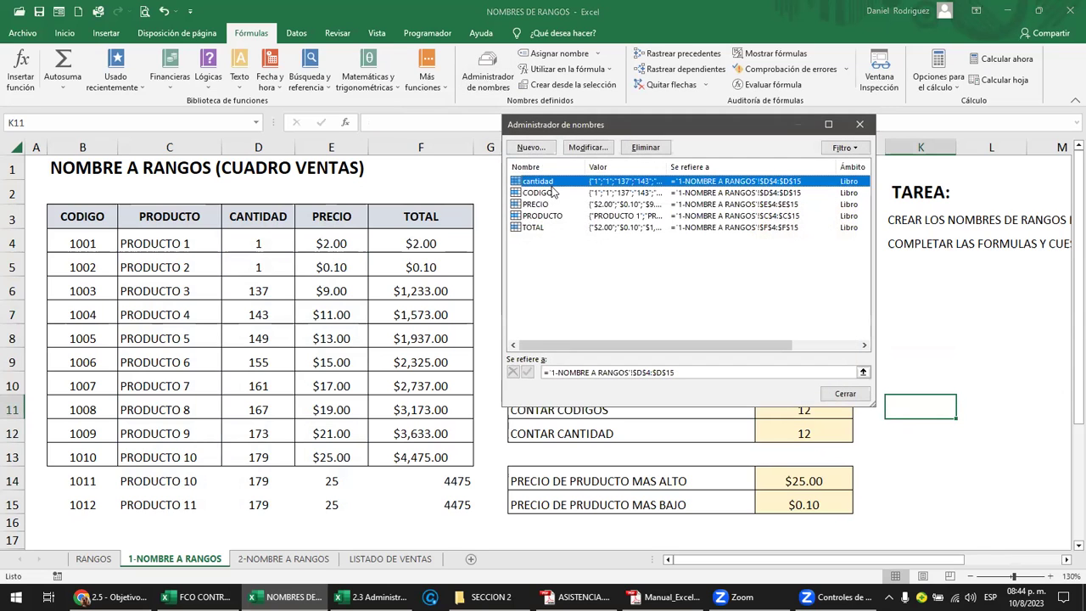
{"action": "left_click", "coordinate": [585, 148]}
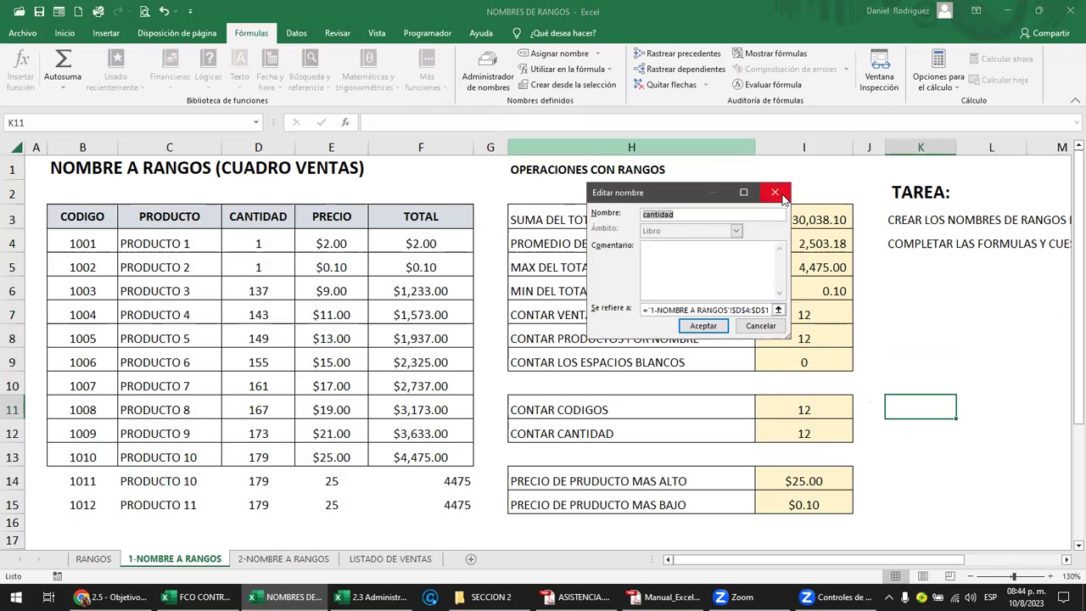
{"action": "left_click", "coordinate": [775, 192]}
{"action": "left_click", "coordinate": [860, 124]}
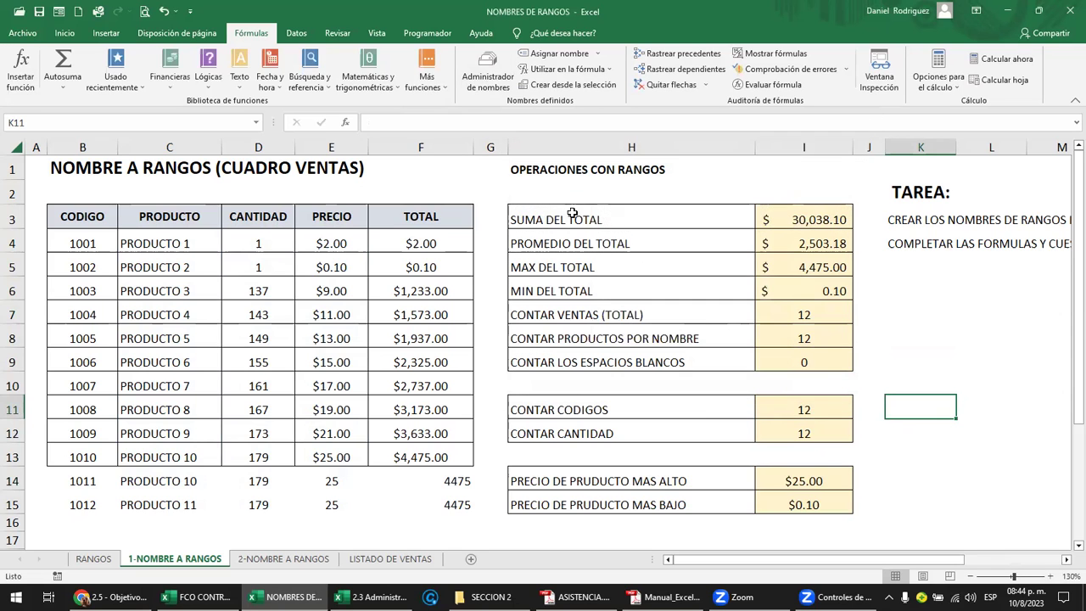
{"action": "right_click", "coordinate": [488, 147]}
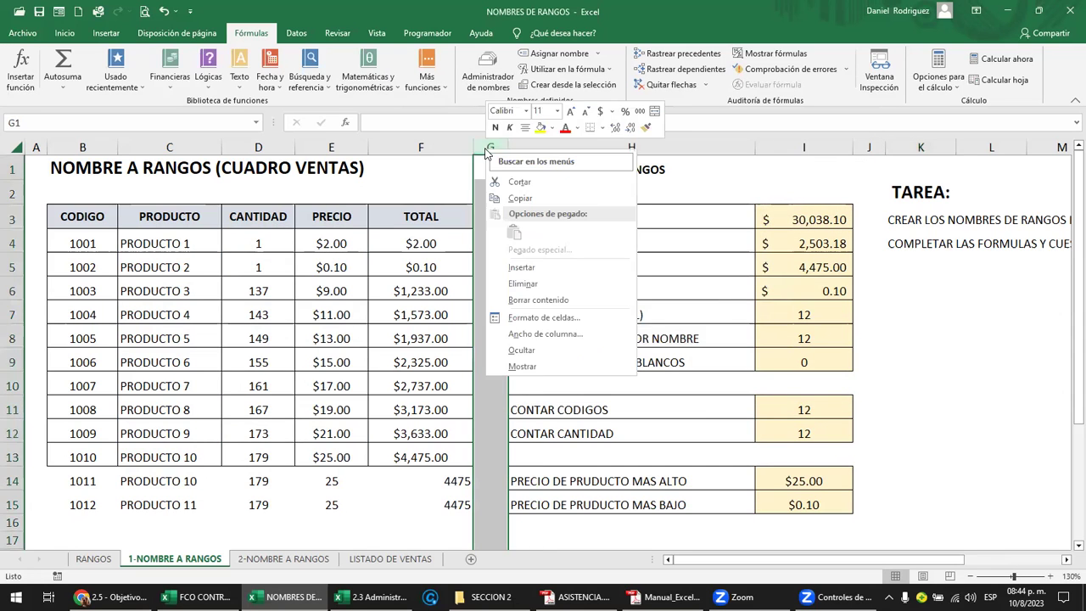
{"action": "left_click", "coordinate": [521, 276]}
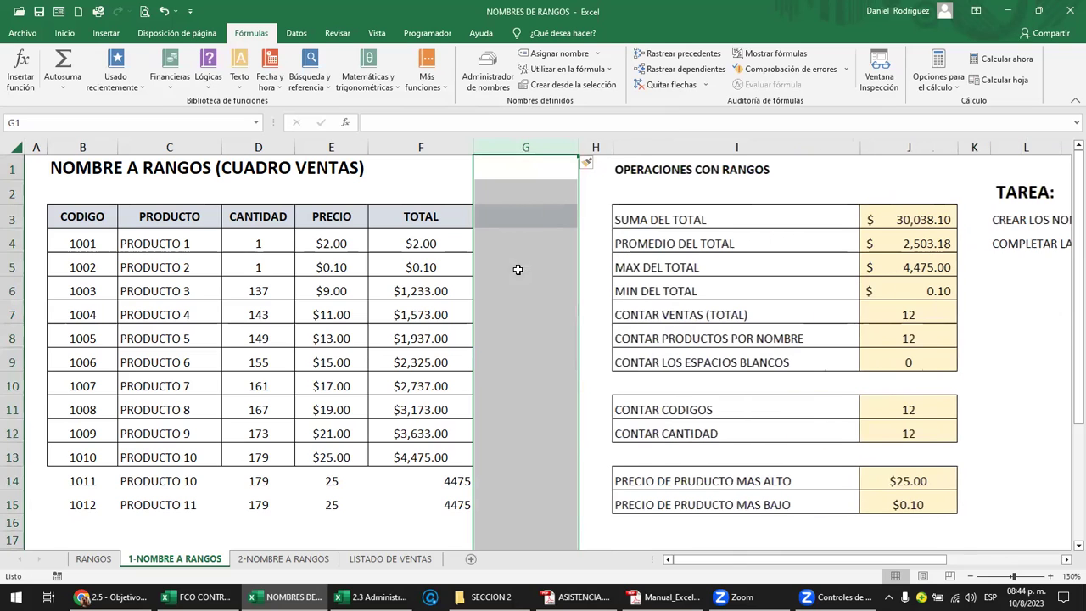
Step: Add the IVA header in G3 and enter =F4*13% in G4
{"action": "left_click", "coordinate": [489, 218]}
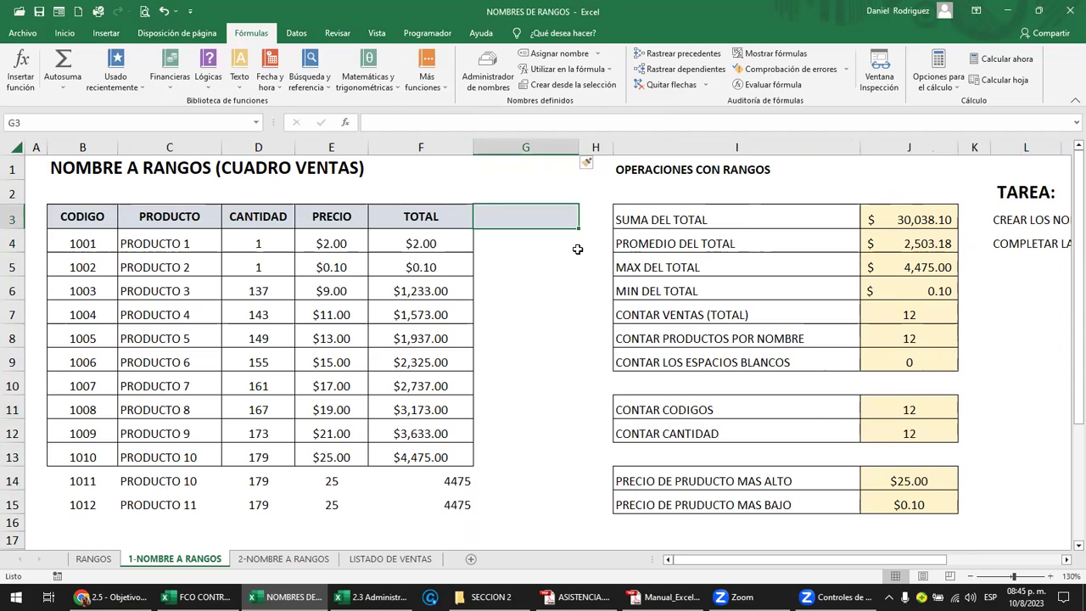
{"action": "type", "text": "IVA"}
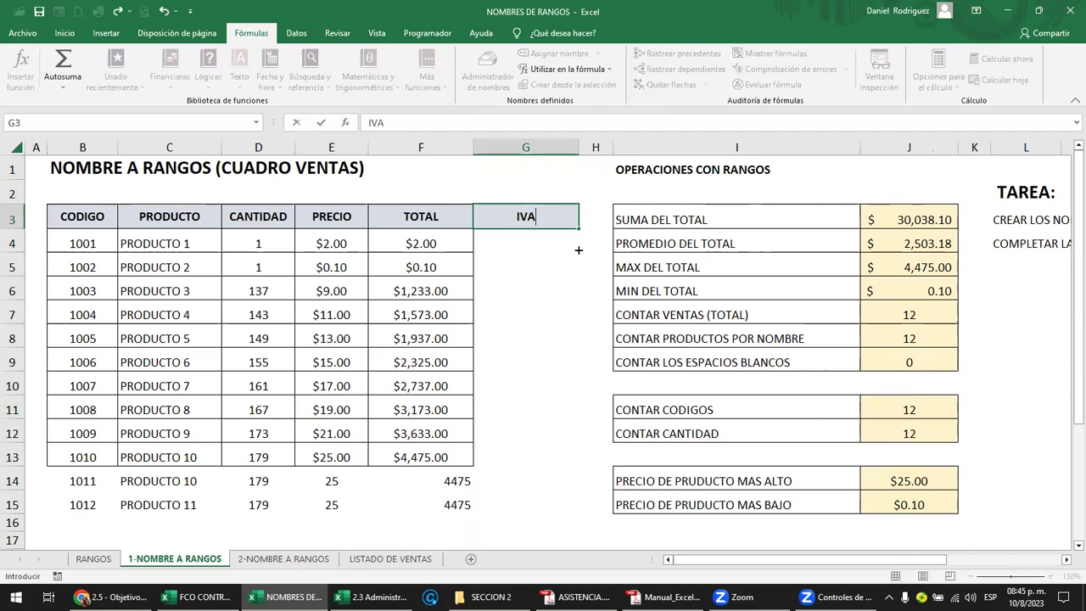
{"action": "key", "text": "Return"}
{"action": "type", "text": "="}
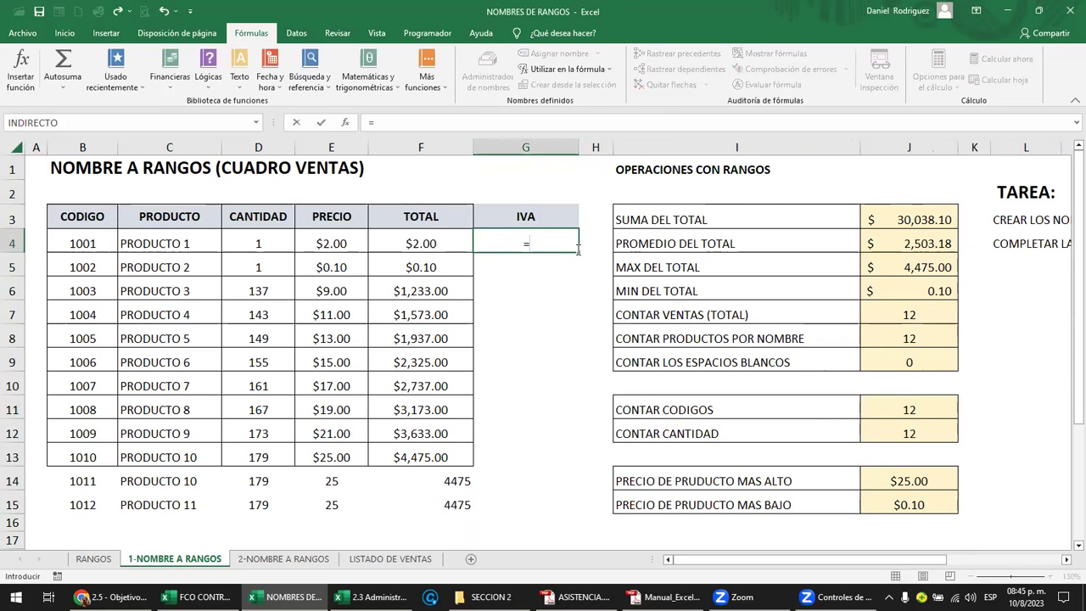
{"action": "left_click", "coordinate": [422, 241]}
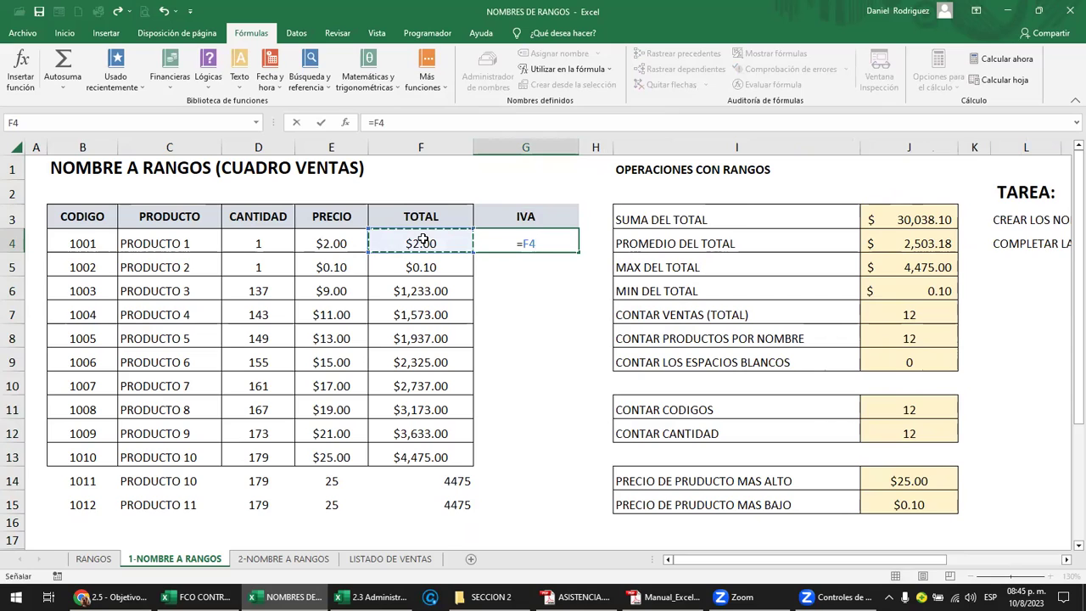
{"action": "type", "text": "*13"}
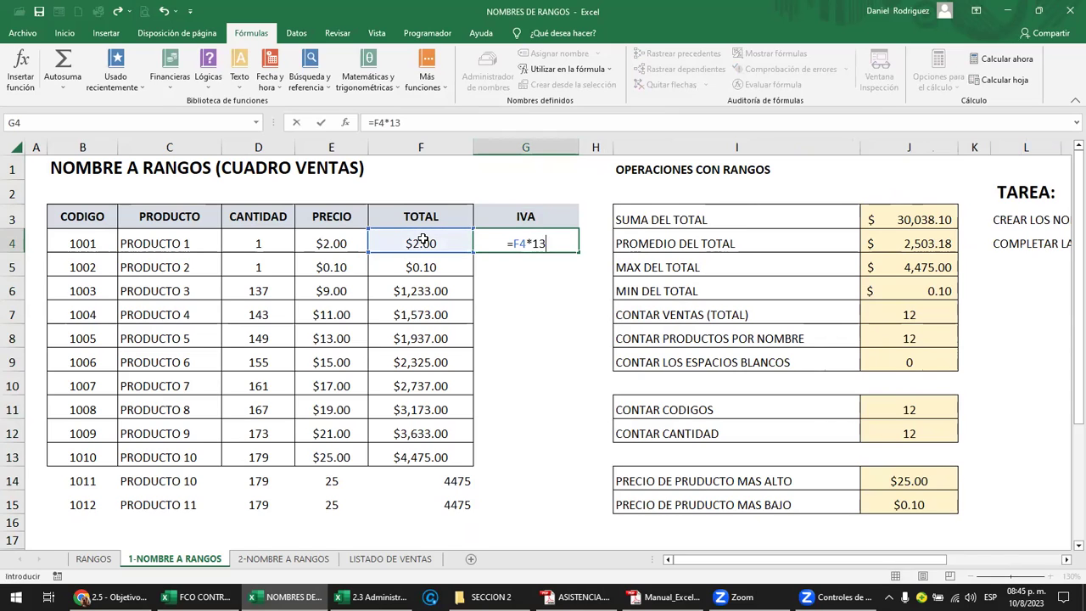
{"action": "type", "text": "%"}
{"action": "key", "text": "Return"}
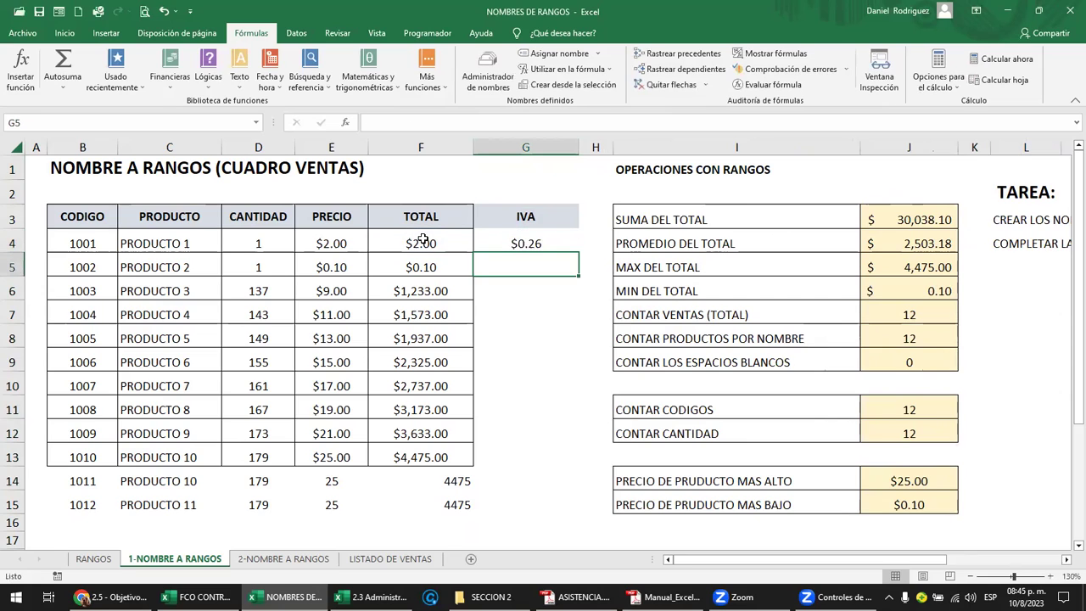
Step: Fill the IVA formula down to G15 and select G4:G15 to review the values
{"action": "left_click", "coordinate": [543, 240]}
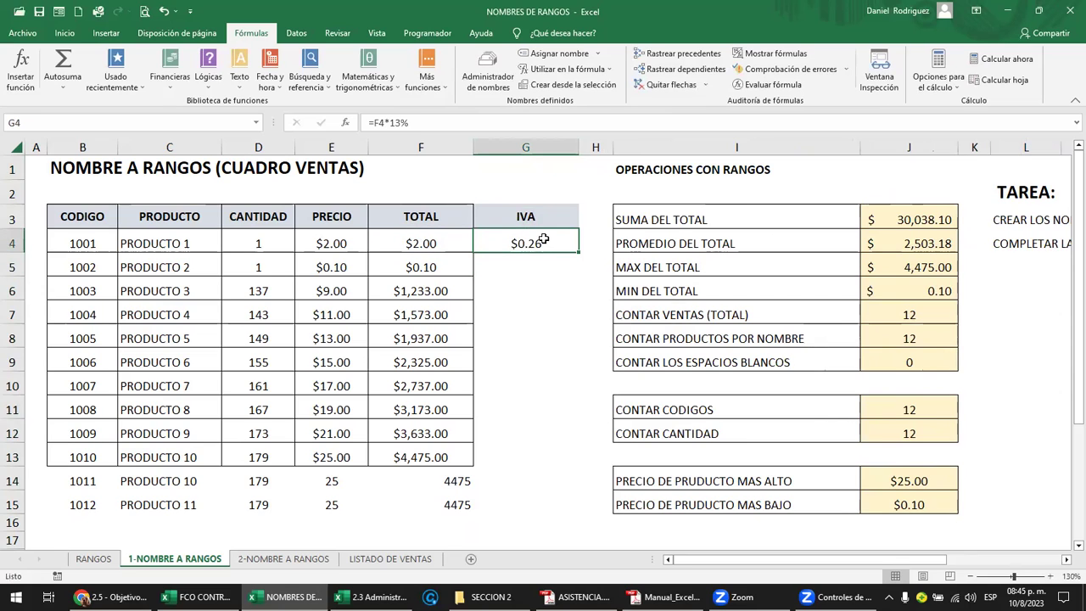
{"action": "double_click", "coordinate": [541, 243]}
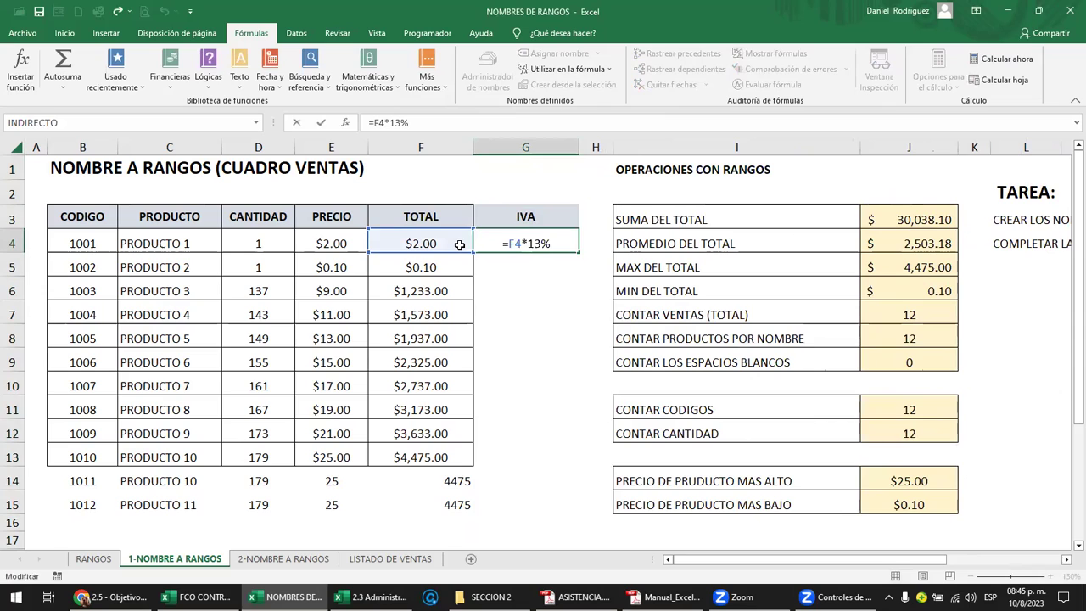
{"action": "key", "text": "Escape"}
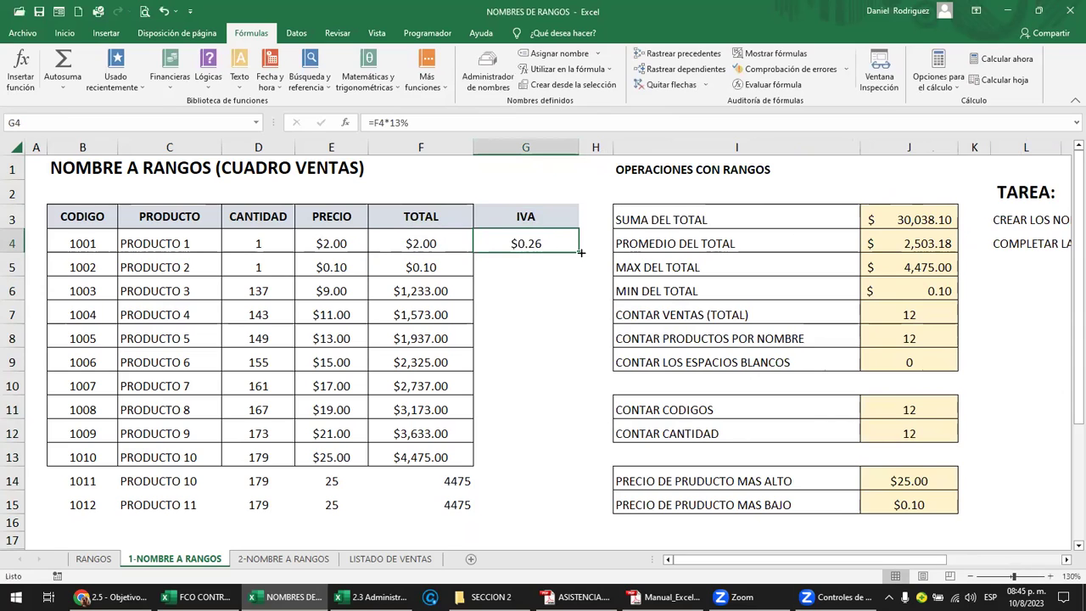
{"action": "double_click", "coordinate": [575, 252]}
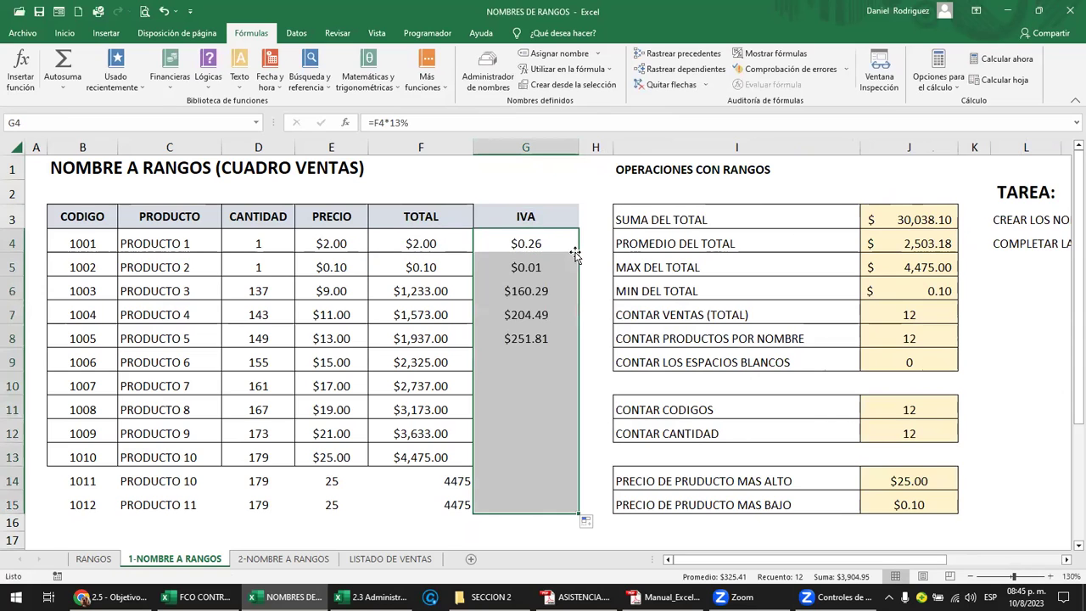
{"action": "left_click", "coordinate": [515, 509]}
{"action": "left_click_drag", "start_coordinate": [525, 246], "coordinate": [526, 504]}
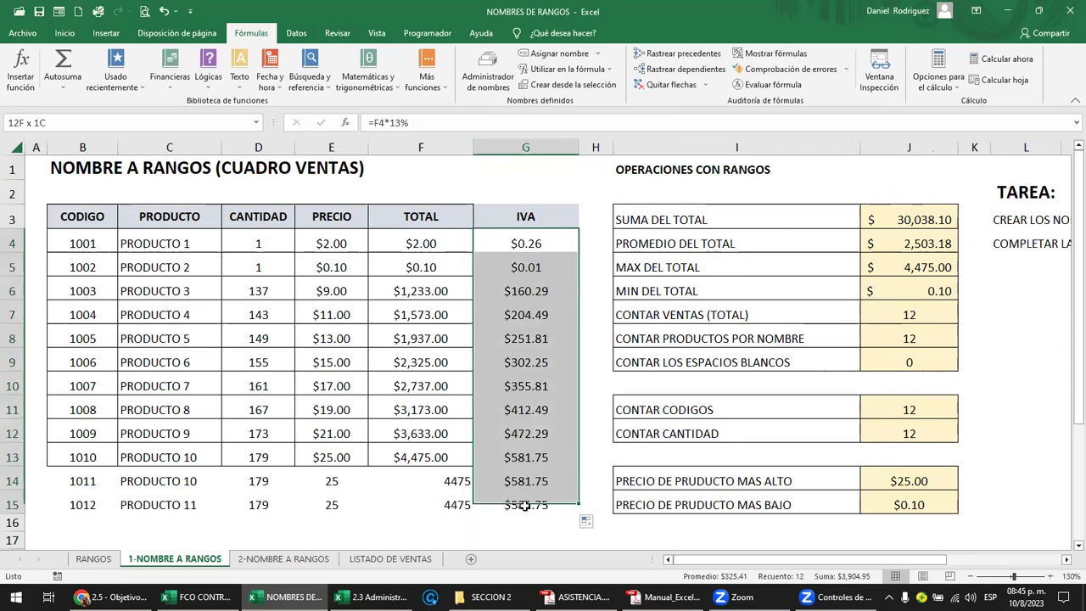
{"action": "left_click", "coordinate": [521, 218]}
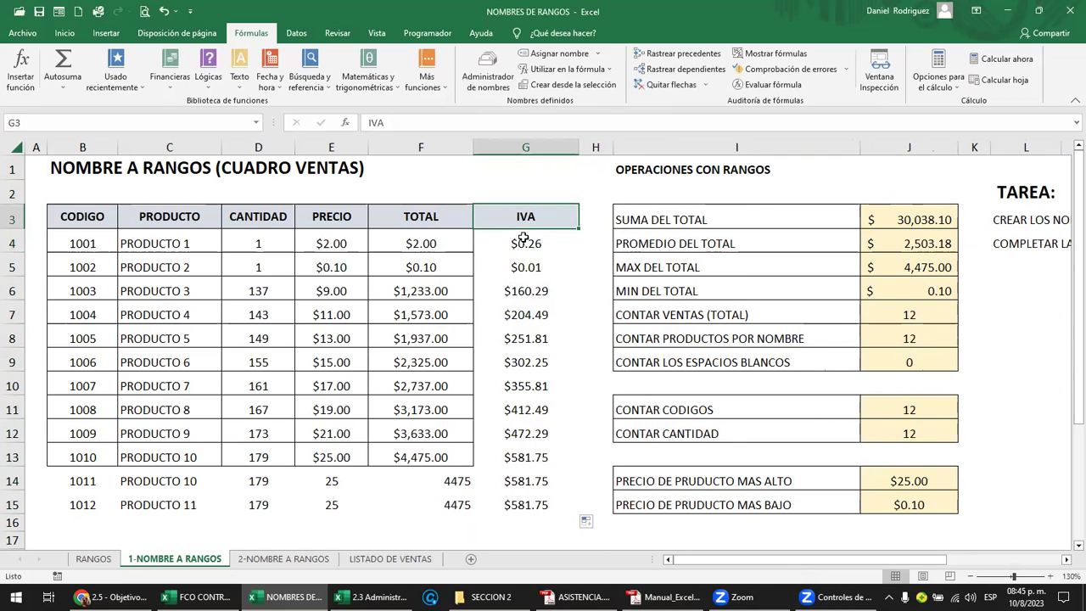
Step: Review the defined-names list and G4's formula, then select the IVA values G4:G15
{"action": "left_click", "coordinate": [255, 123]}
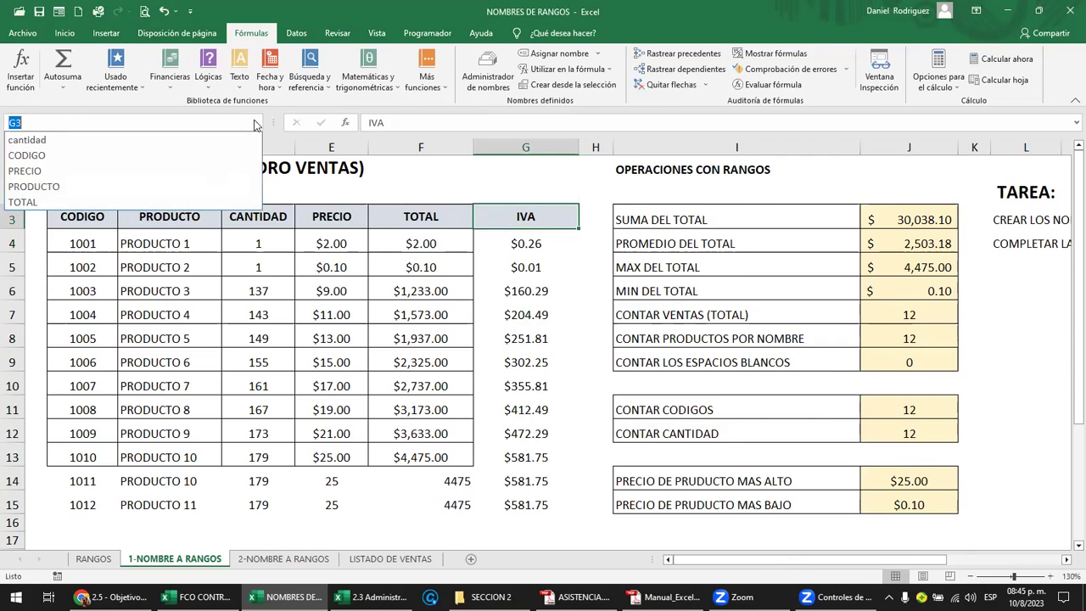
{"action": "left_click", "coordinate": [255, 123]}
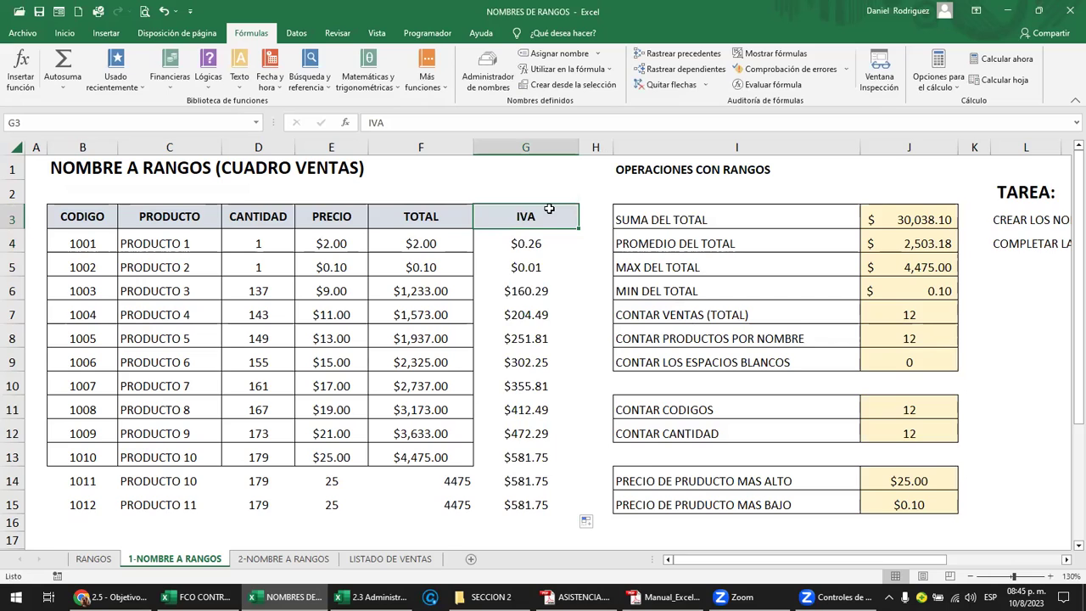
{"action": "left_click", "coordinate": [525, 248]}
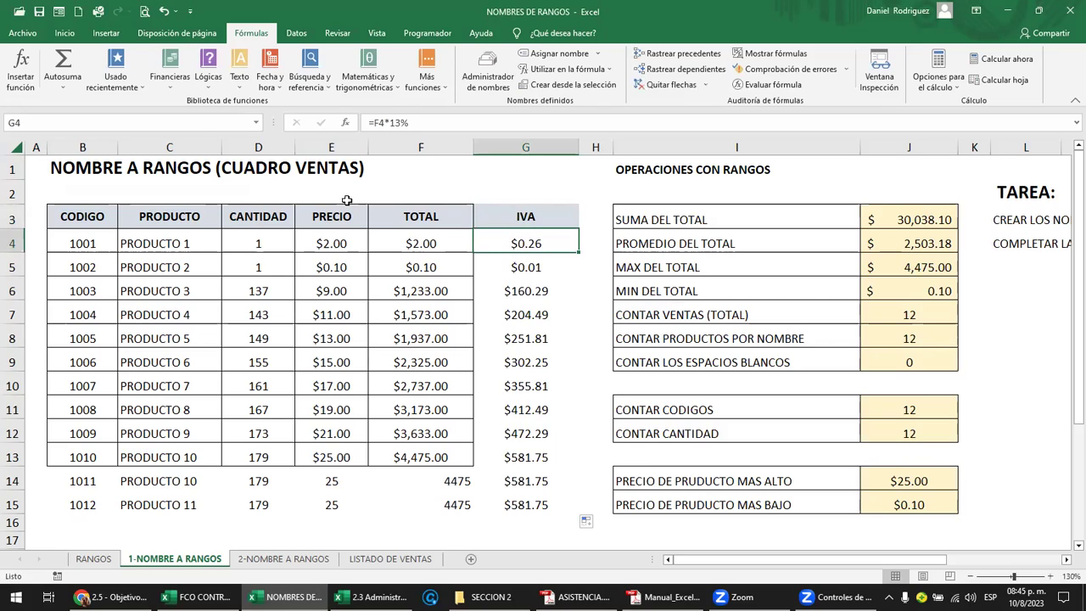
{"action": "left_click", "coordinate": [199, 121]}
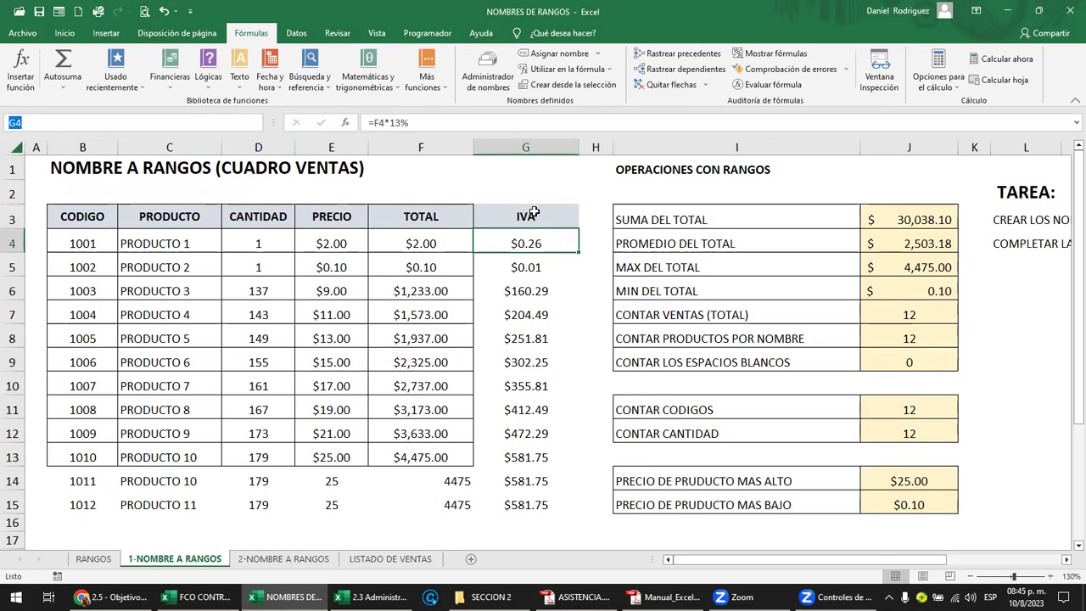
{"action": "left_click", "coordinate": [533, 214]}
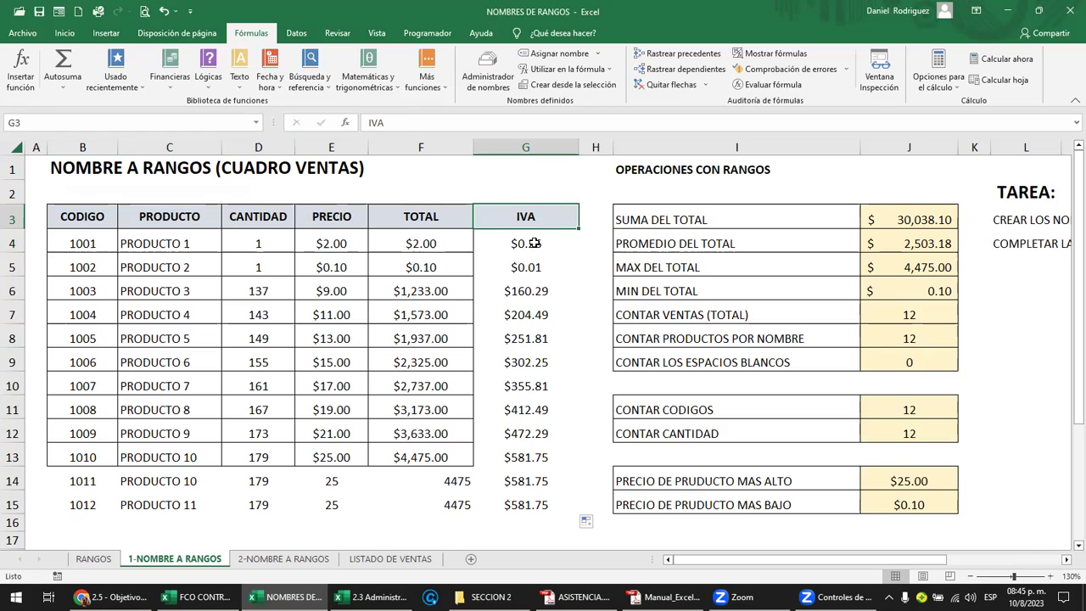
{"action": "left_click_drag", "start_coordinate": [534, 244], "coordinate": [520, 499]}
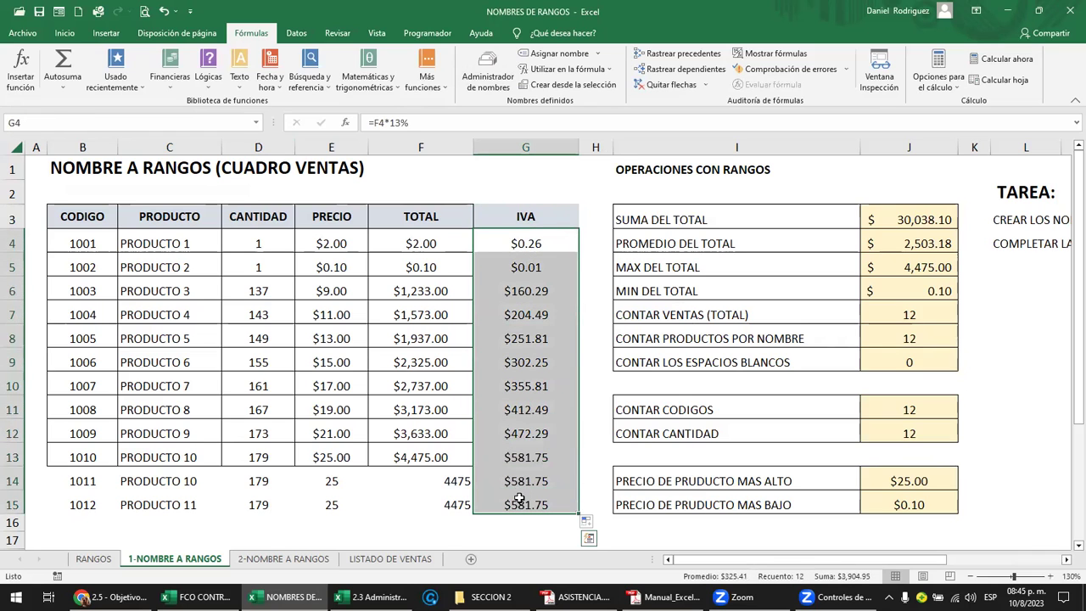
Step: Create a new name IVA referring to G4:G15 in the Name Manager
{"action": "left_click", "coordinate": [492, 76]}
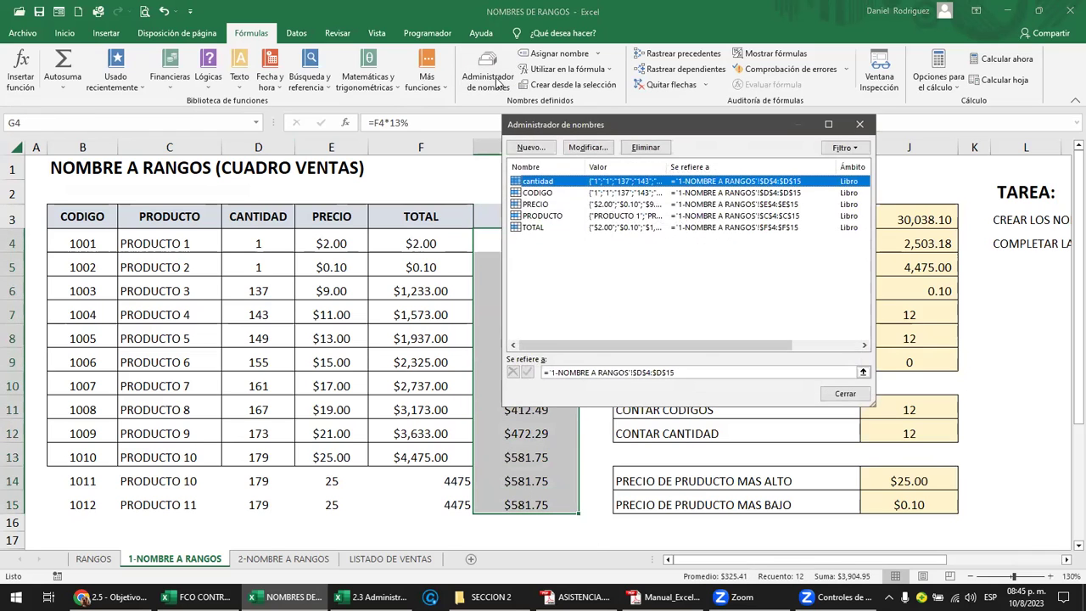
{"action": "left_click", "coordinate": [531, 147]}
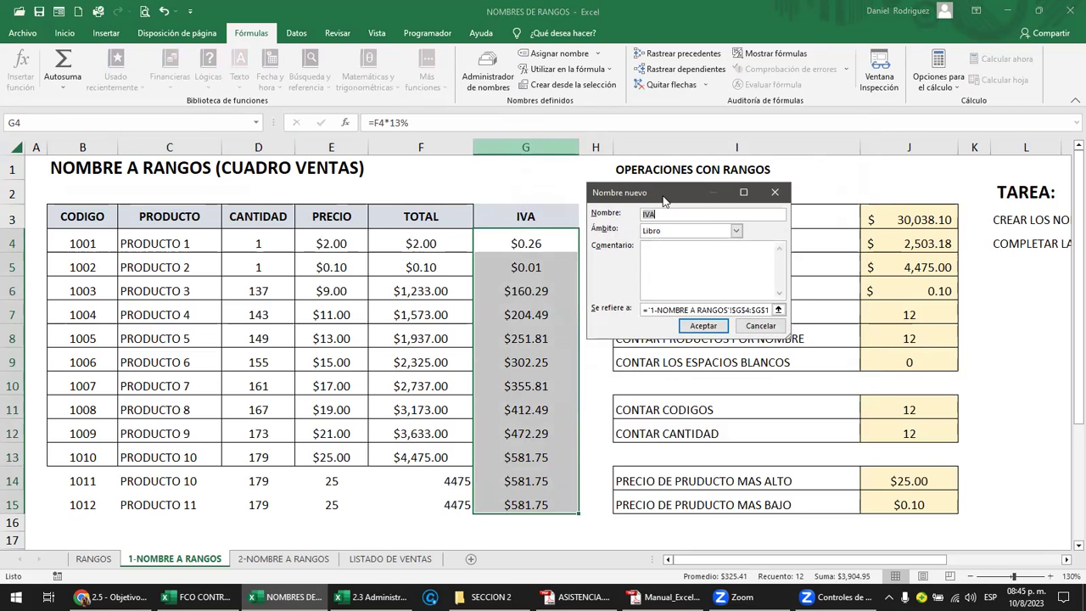
{"action": "left_click_drag", "start_coordinate": [666, 200], "coordinate": [718, 174]}
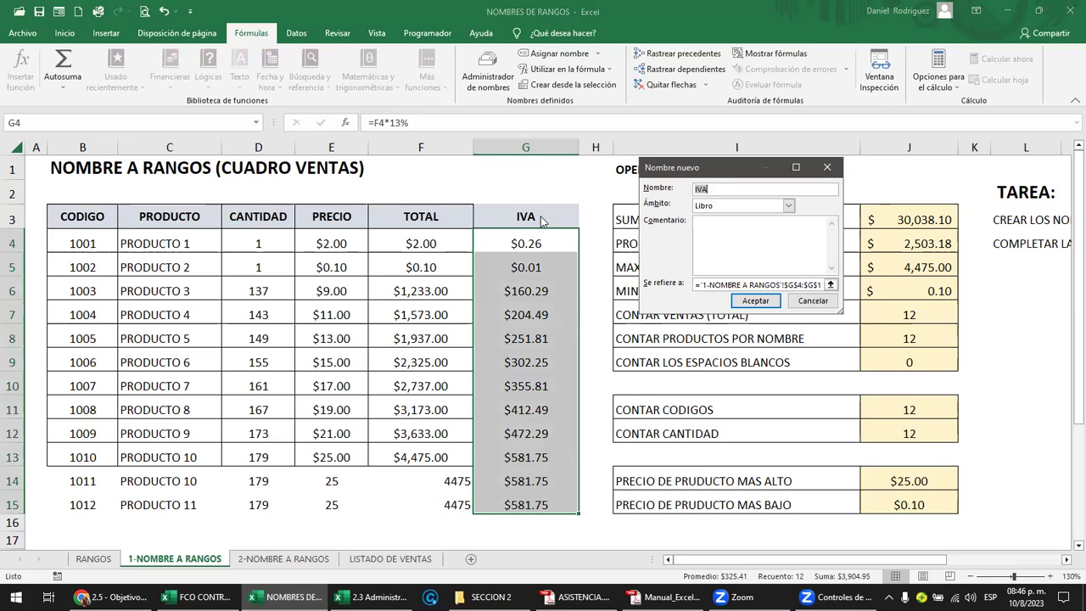
{"action": "left_click", "coordinate": [714, 189]}
{"action": "double_click", "coordinate": [715, 189]}
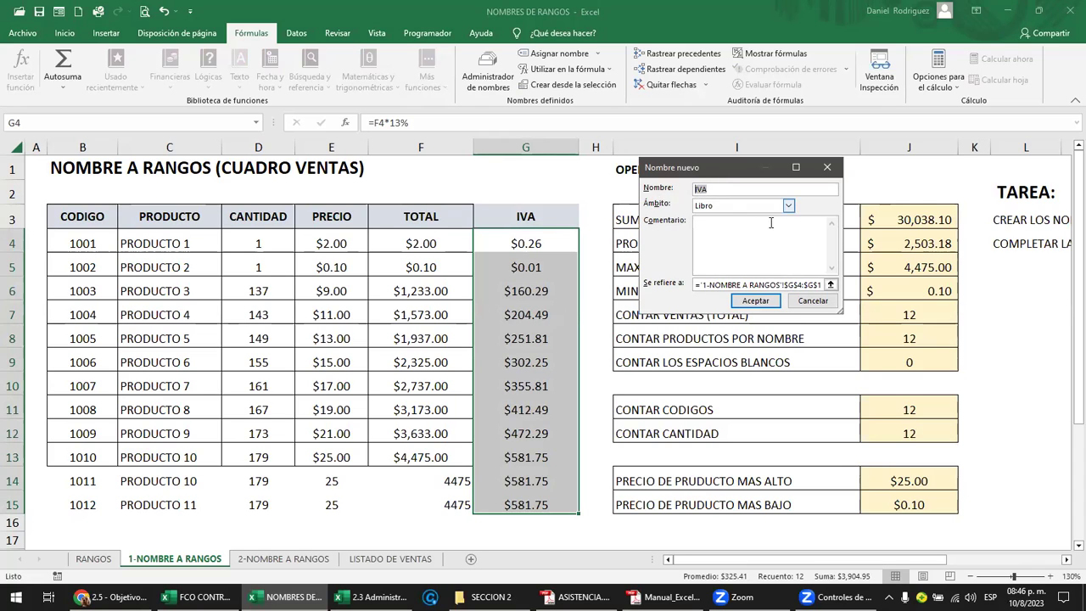
{"action": "left_click", "coordinate": [756, 302]}
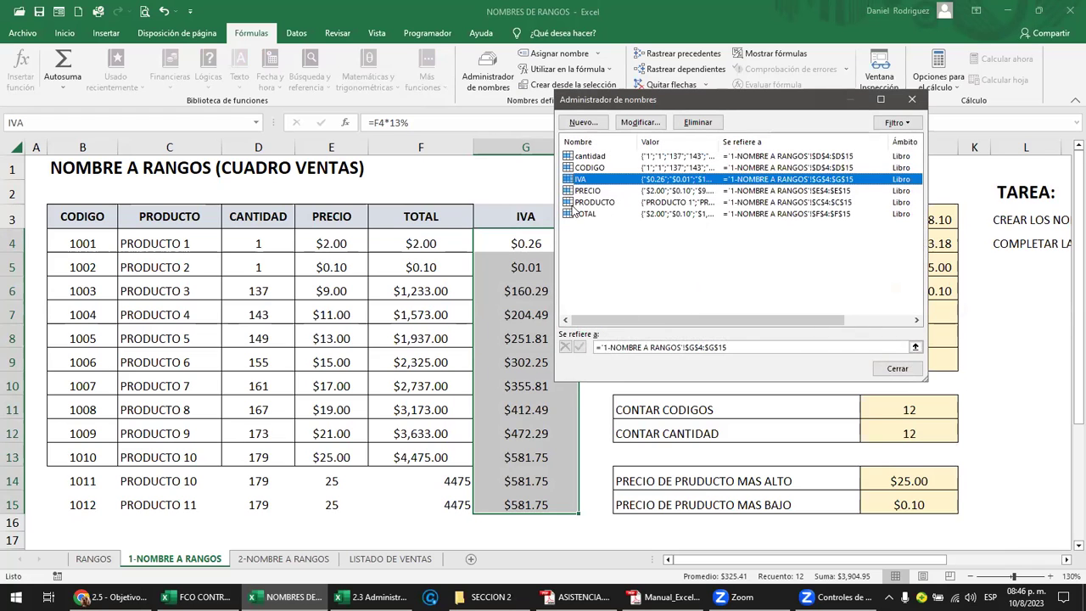
{"action": "left_click", "coordinate": [888, 369]}
{"action": "left_click", "coordinate": [537, 220]}
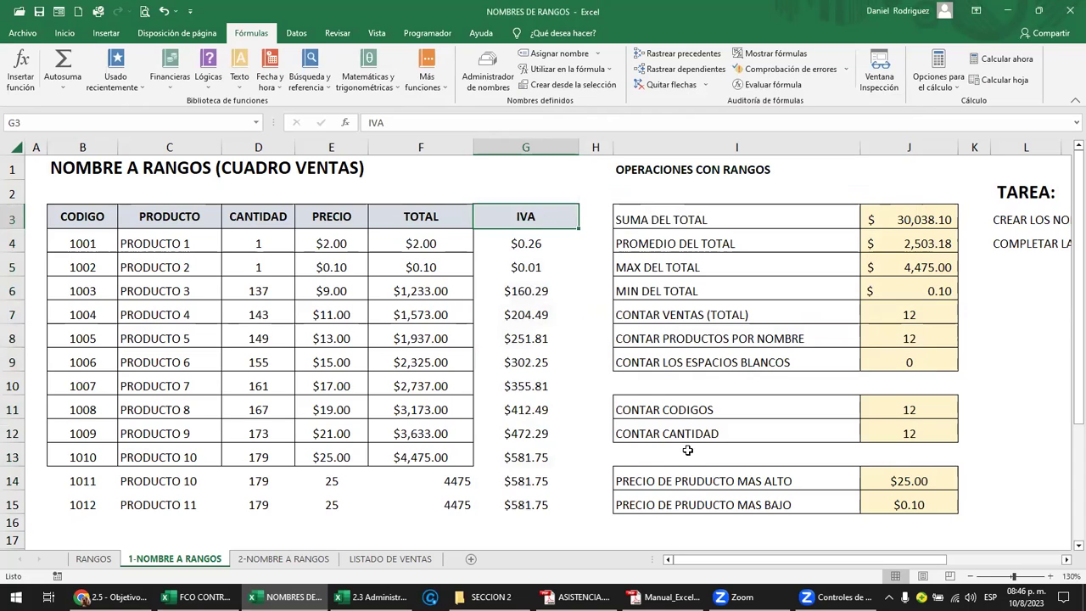
Step: Enter =SUMA(IVA) in J2 to total the IVA column, giving 3904.953
{"action": "left_click", "coordinate": [663, 191]}
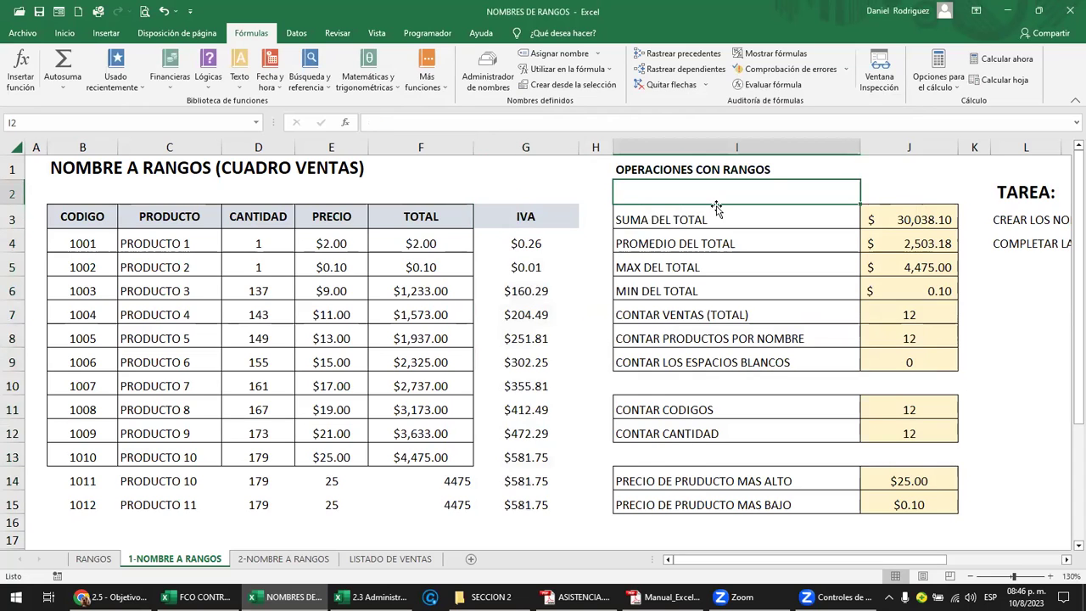
{"action": "key", "text": "Tab"}
{"action": "type", "text": "=S"}
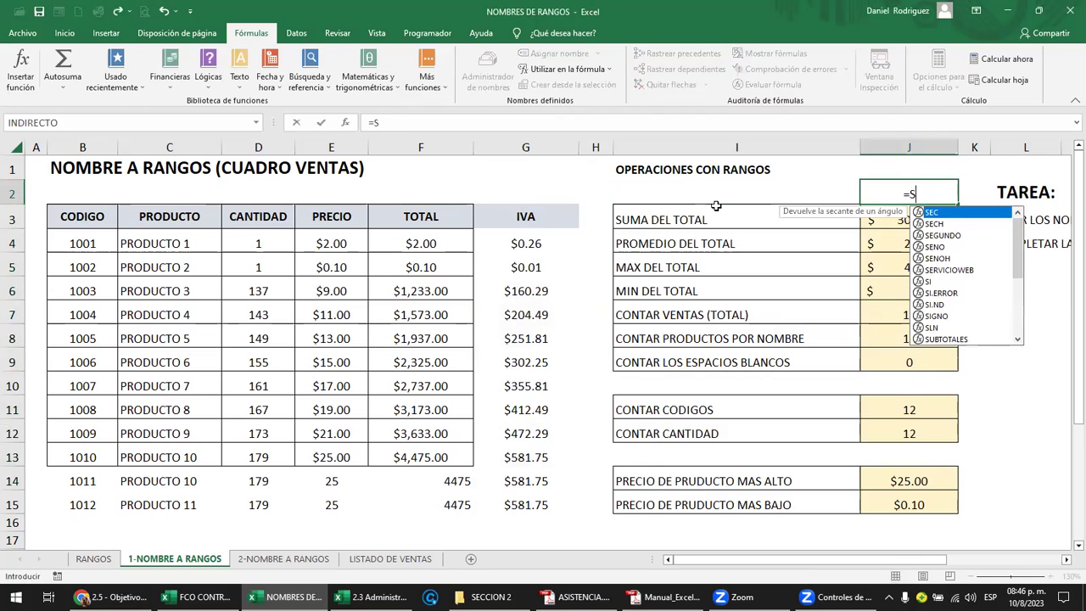
{"action": "type", "text": "UMA("}
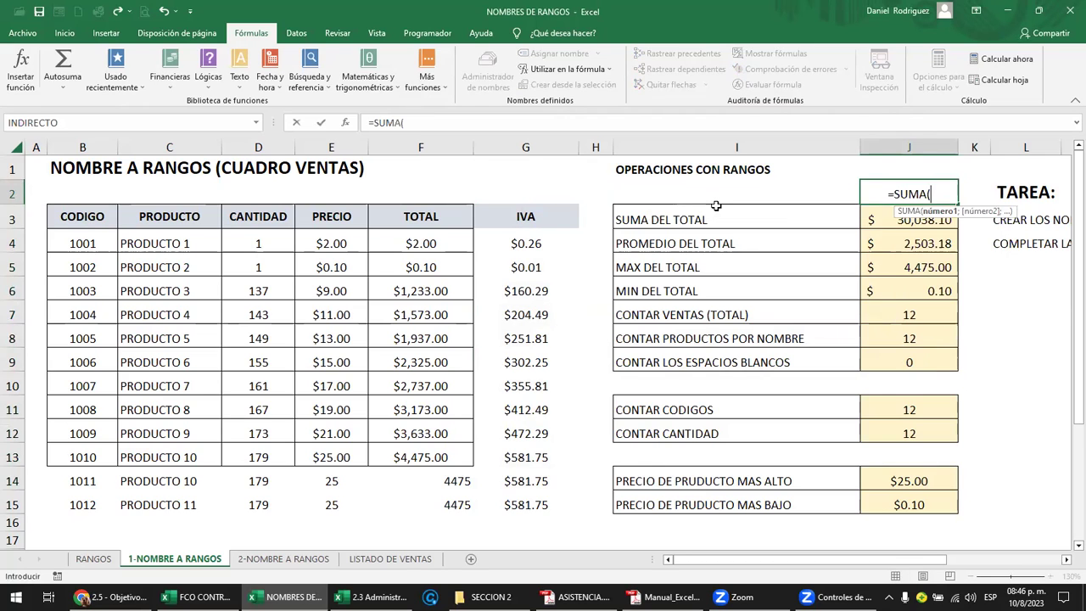
{"action": "type", "text": "IVA"}
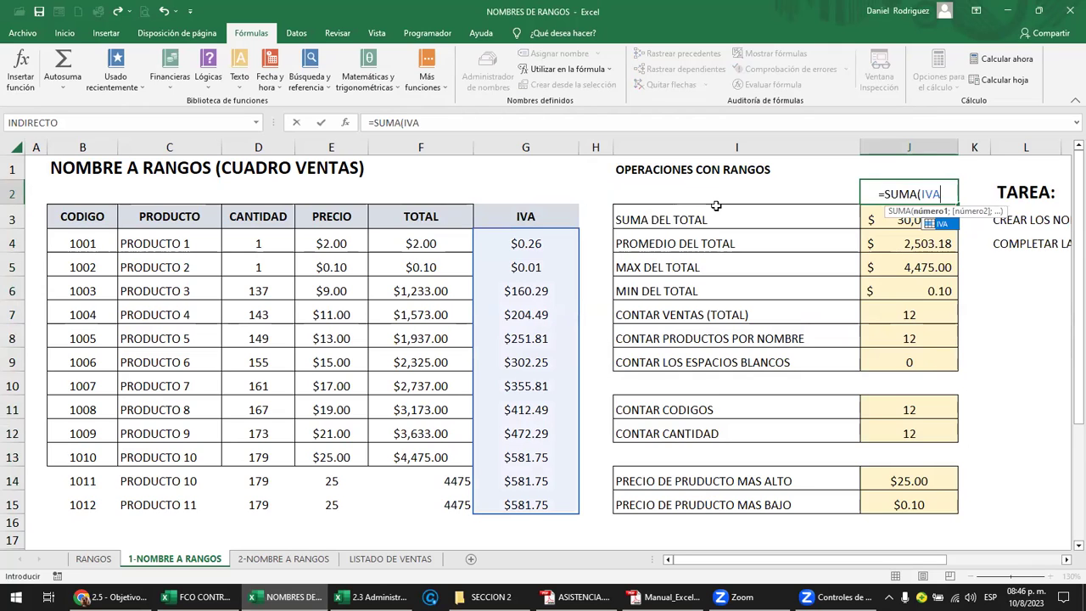
{"action": "key", "text": "Return"}
{"action": "key", "text": "Up"}
{"action": "key", "text": "F2"}
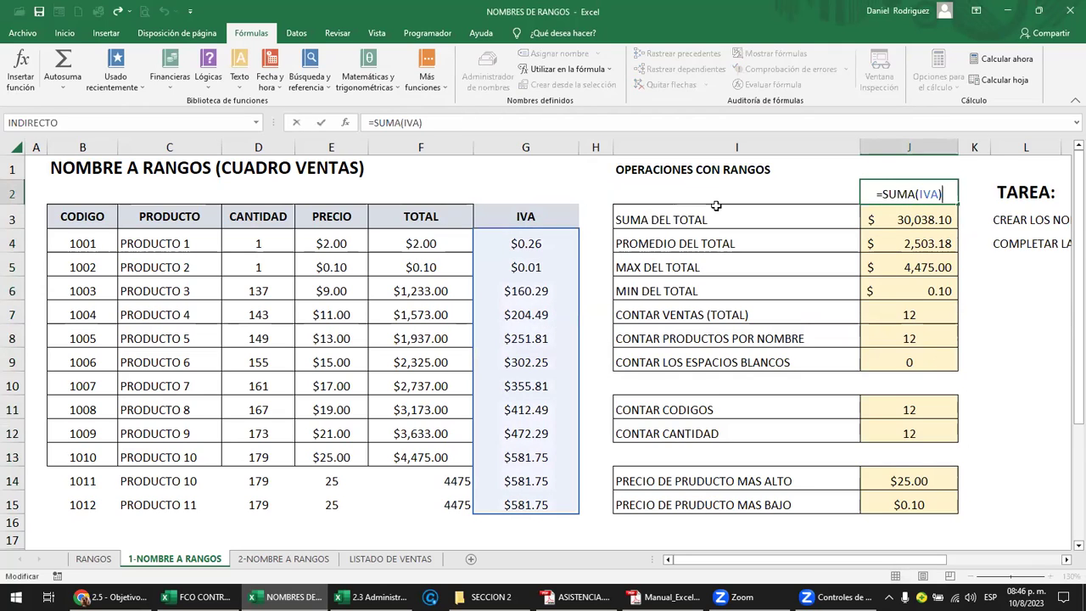
{"action": "key", "text": "Escape"}
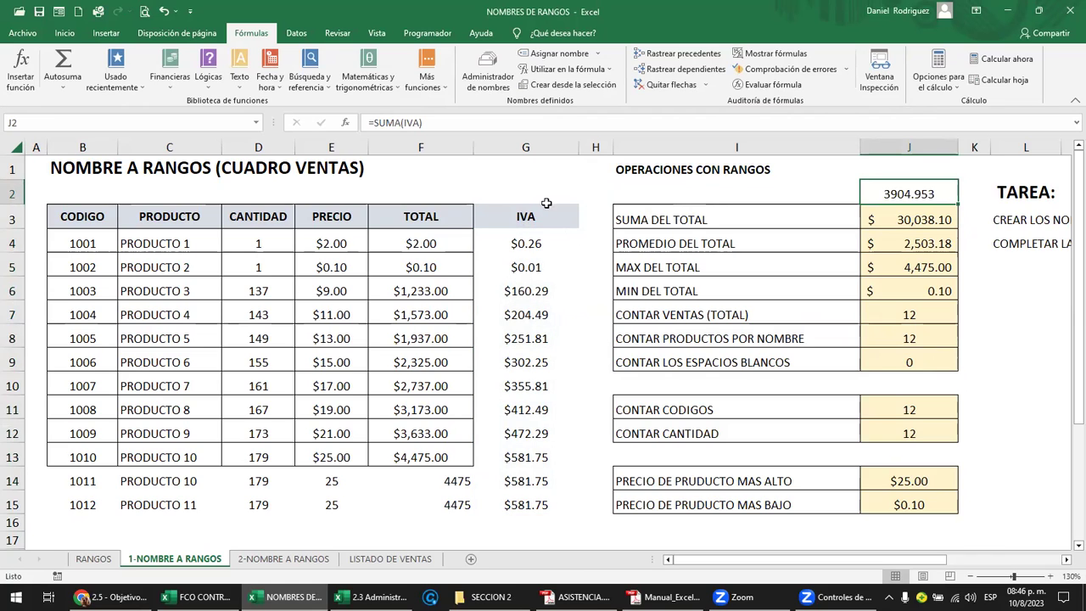
{"action": "left_click", "coordinate": [526, 146]}
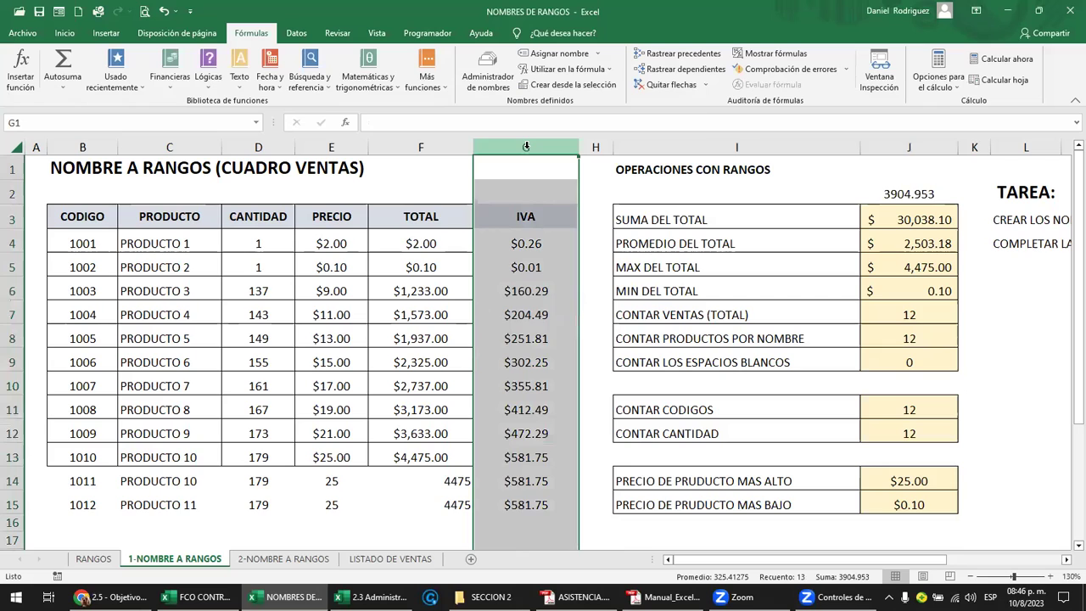
Step: Delete the IVA column G and inspect the resulting #¡REF! formula in I2
{"action": "right_click", "coordinate": [525, 147]}
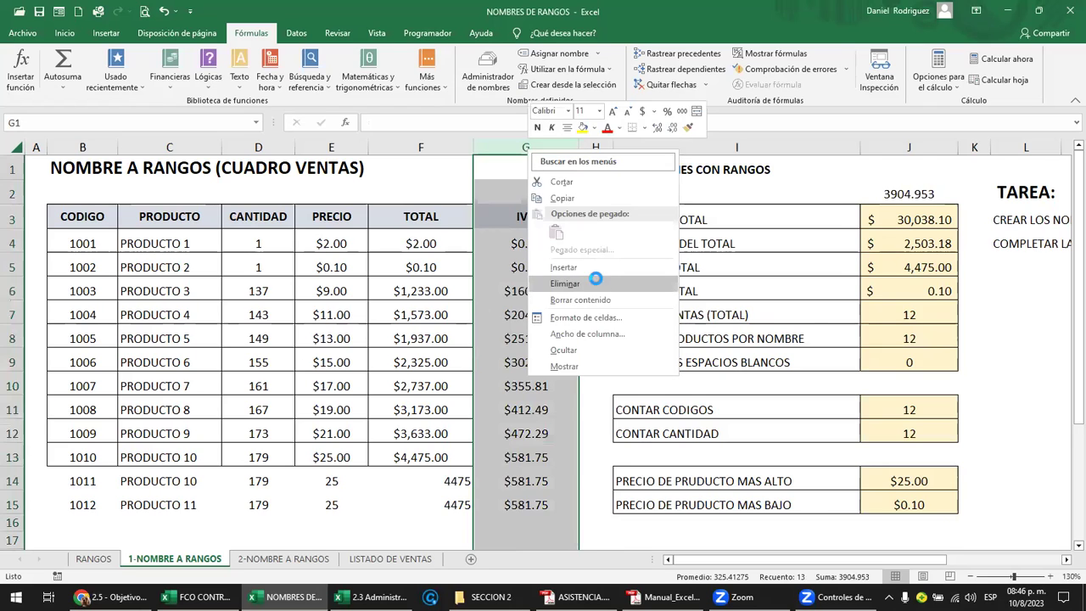
{"action": "left_click", "coordinate": [594, 281]}
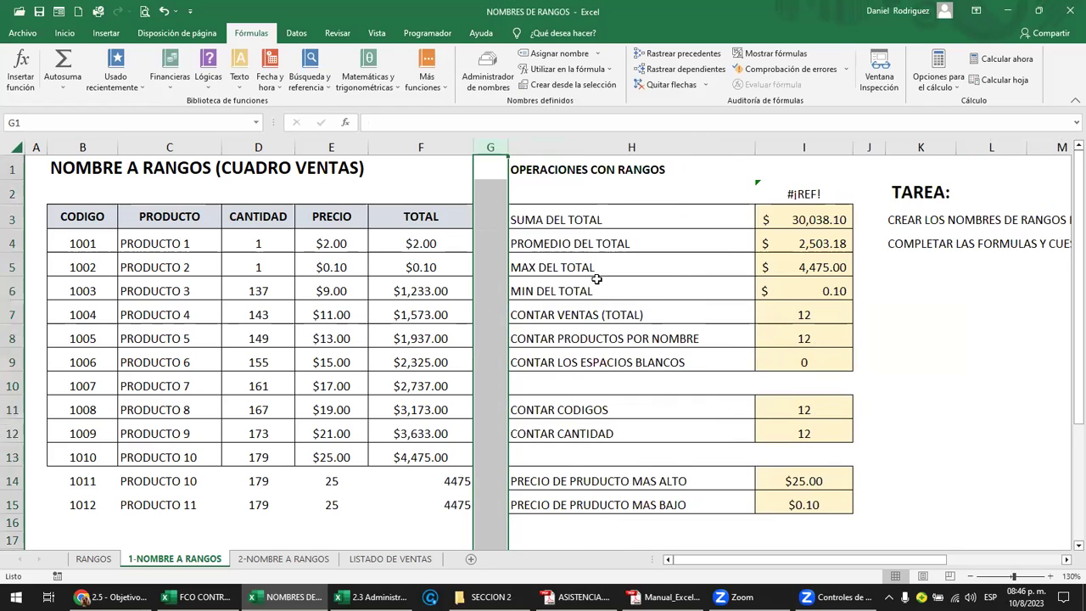
{"action": "left_click", "coordinate": [813, 192]}
{"action": "key", "text": "F2"}
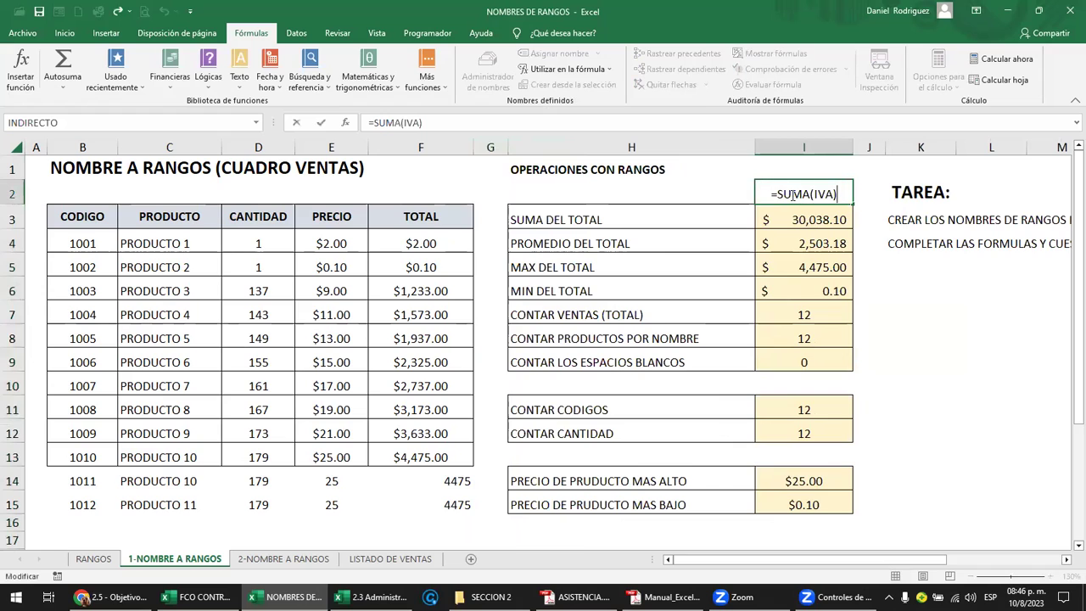
{"action": "key", "text": "Escape"}
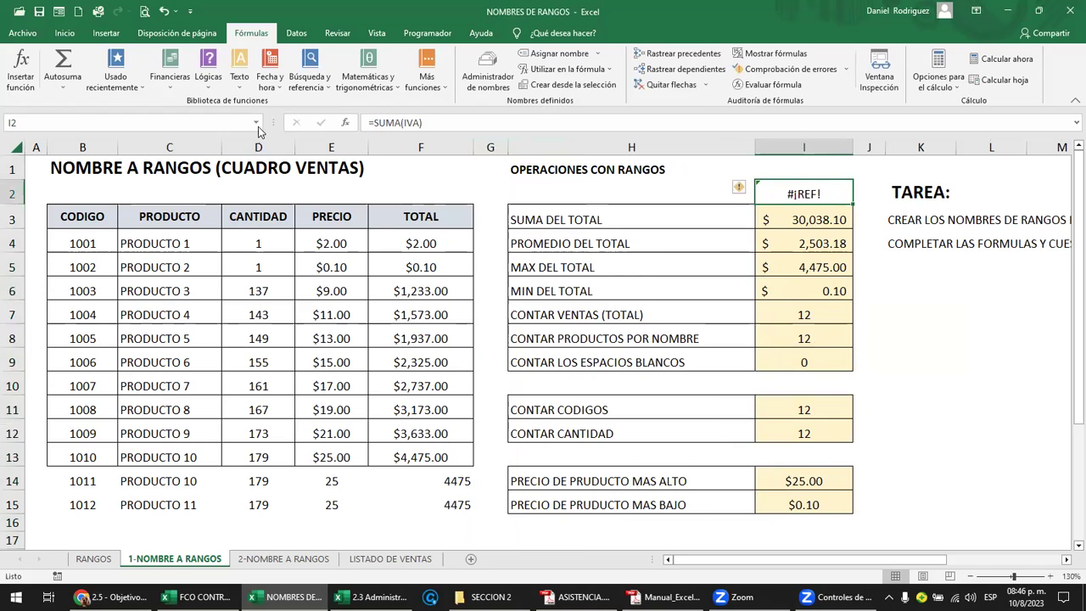
Step: Check the defined-names list, then select F3:F6 in the TOTAL column
{"action": "left_click", "coordinate": [256, 122]}
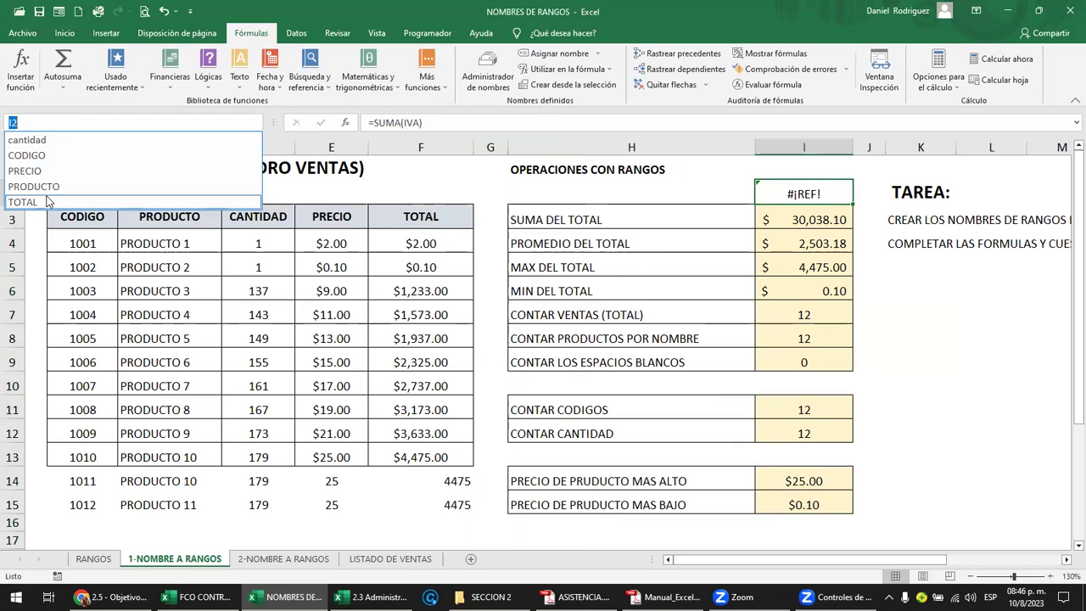
{"action": "left_click", "coordinate": [266, 166]}
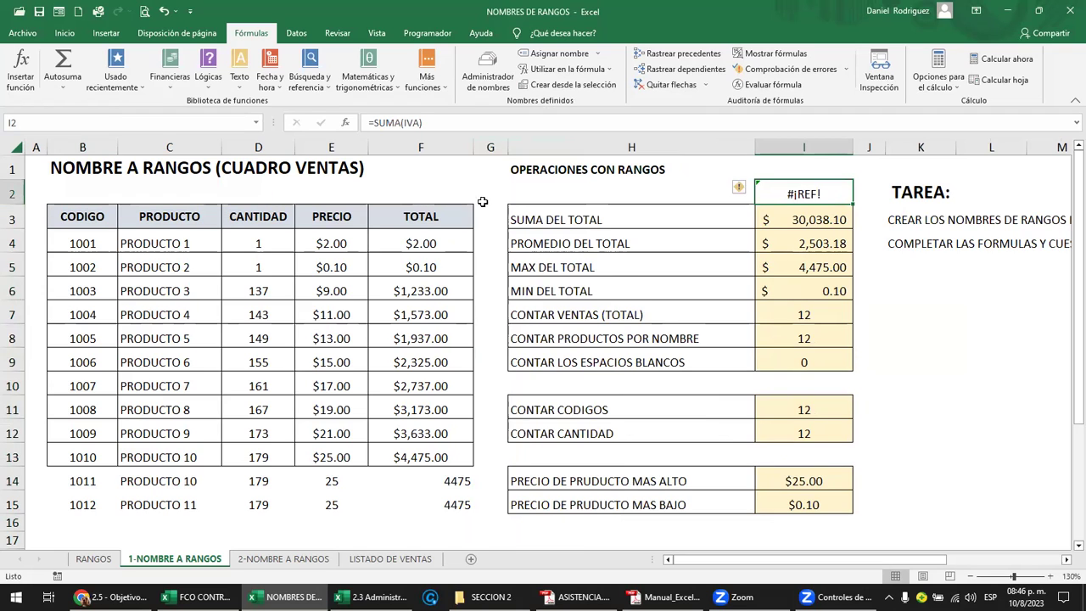
{"action": "mouse_move", "coordinate": [418, 217]}
{"action": "left_mouse_down"}
{"action": "mouse_move", "coordinate": [412, 325]}
{"action": "mouse_move", "coordinate": [424, 456]}
{"action": "left_mouse_up"}
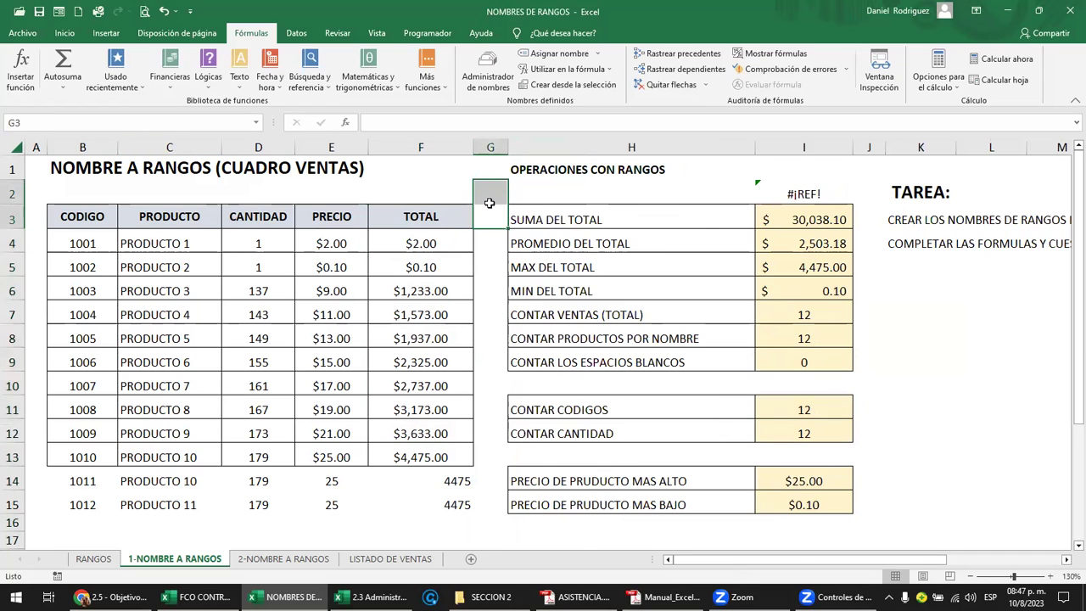
Step: Undo the deletion to bring the IVA column G back
{"action": "key", "text": "ctrl+z"}
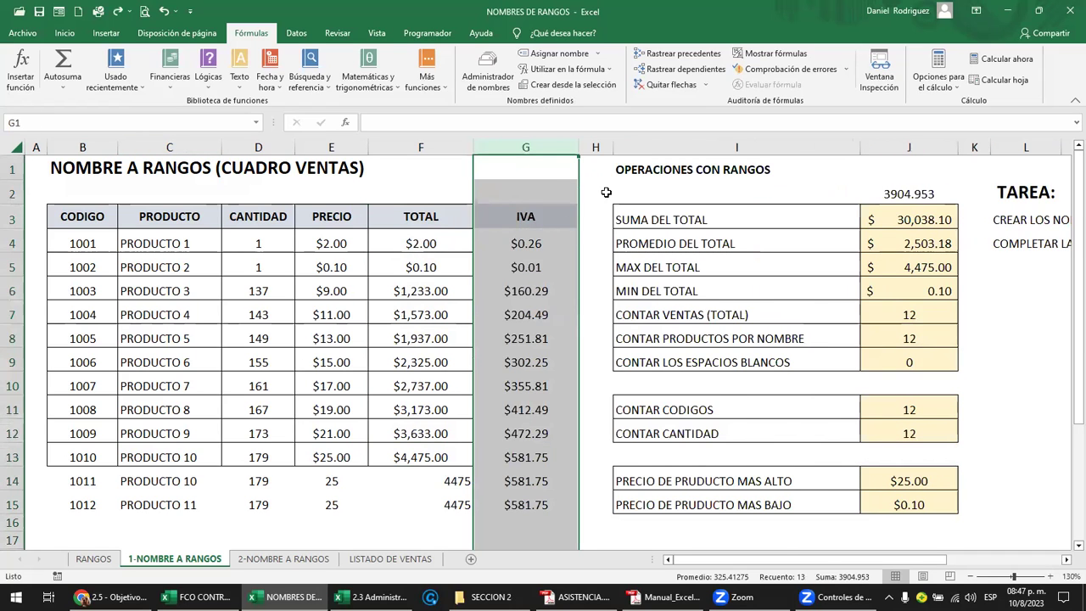
{"action": "left_click", "coordinate": [598, 192]}
{"action": "left_click", "coordinate": [525, 144]}
{"action": "left_click_drag", "start_coordinate": [537, 216], "coordinate": [528, 497]}
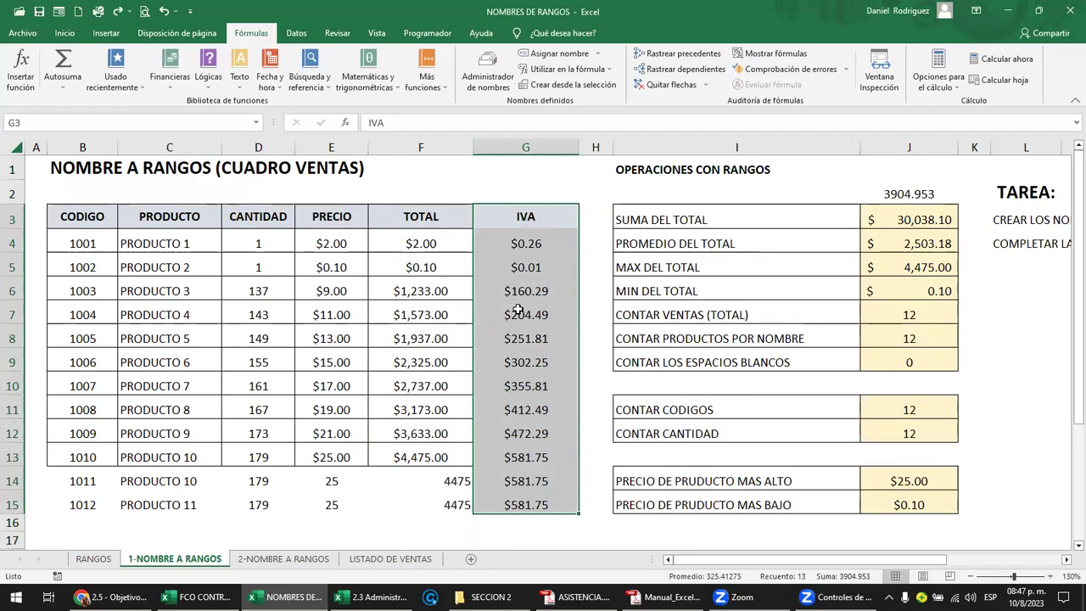
{"action": "left_click", "coordinate": [548, 177]}
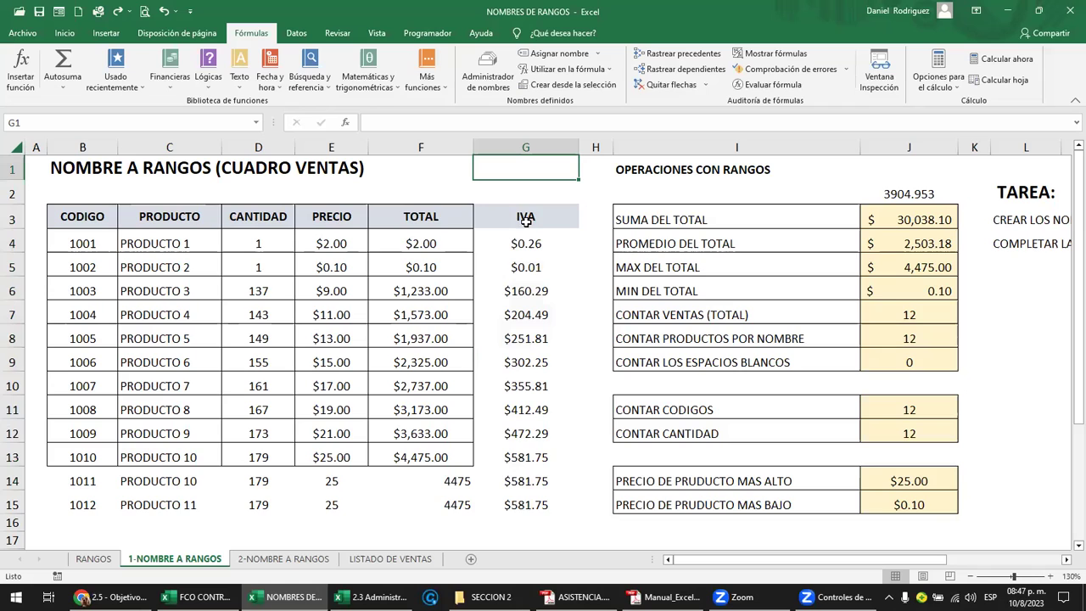
Step: Browse the Name Manager, inspecting the IVA and CANTIDAD ranges and trying name selections
{"action": "left_click", "coordinate": [486, 81]}
{"action": "left_click", "coordinate": [583, 180]}
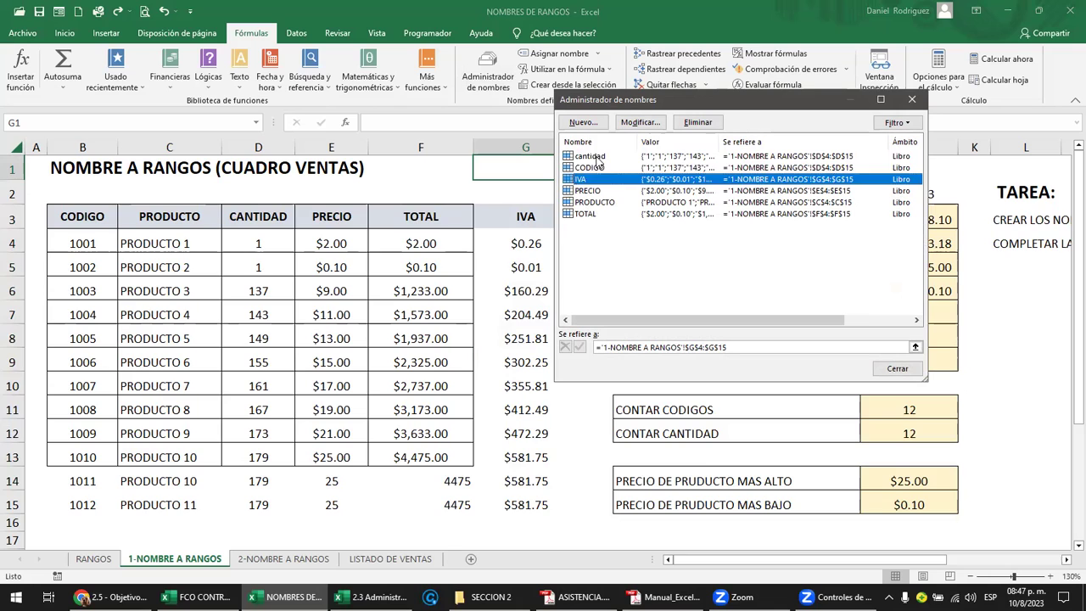
{"action": "left_click", "coordinate": [598, 158]}
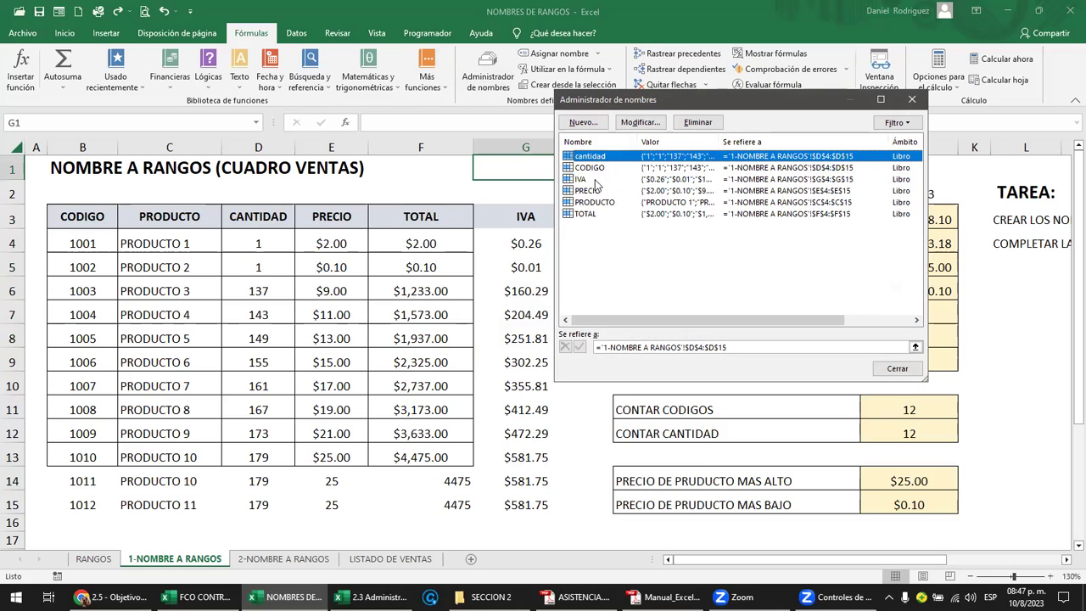
{"action": "left_click", "coordinate": [589, 216], "text": "shift"}
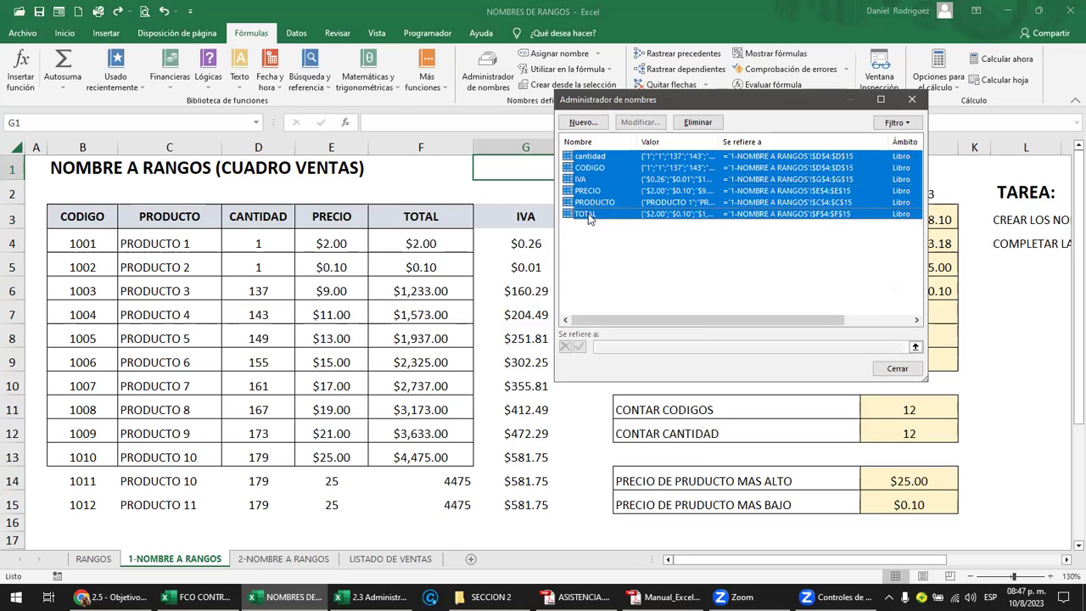
{"action": "left_click", "coordinate": [599, 239]}
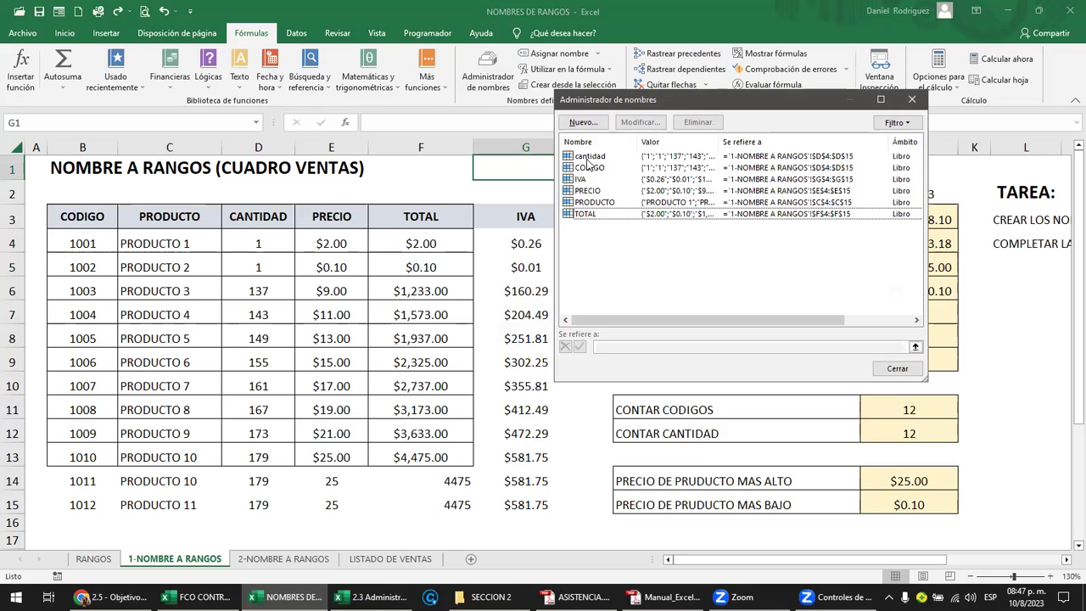
{"action": "left_click", "coordinate": [589, 158]}
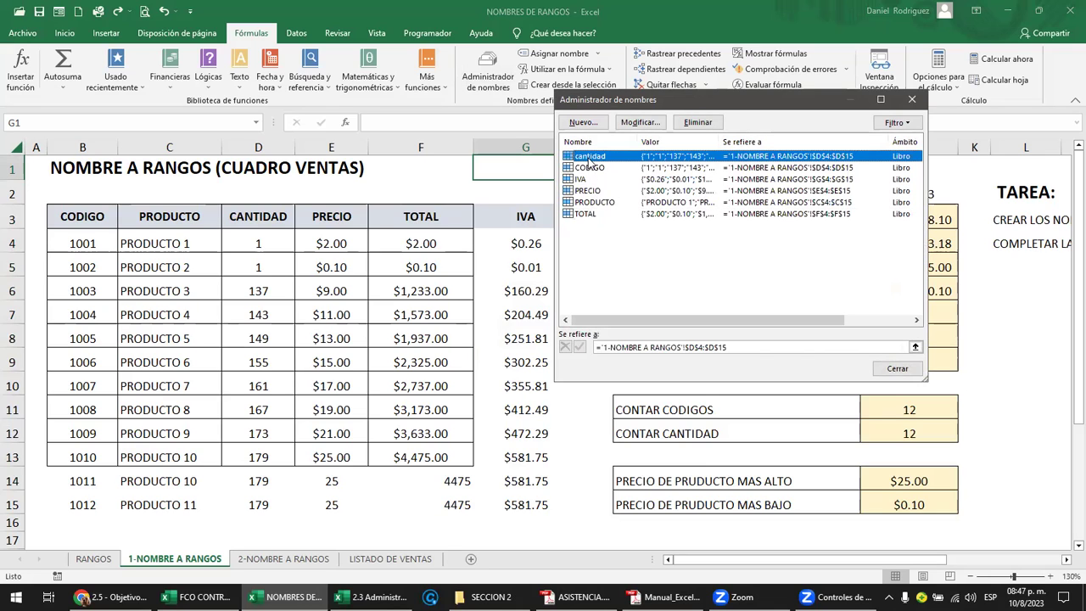
{"action": "left_click", "coordinate": [601, 191], "text": "ctrl"}
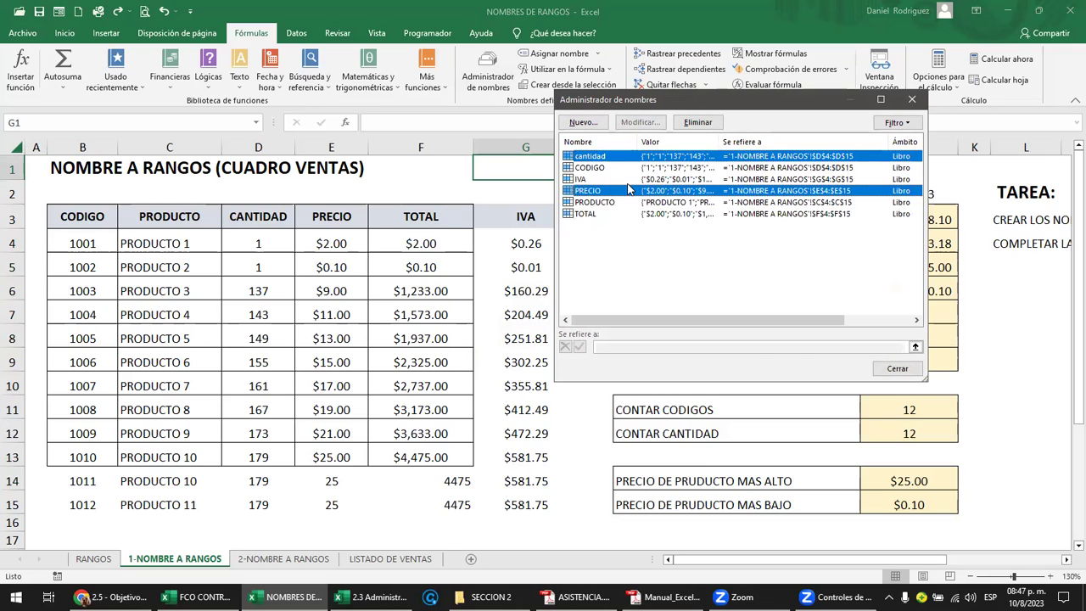
{"action": "left_click", "coordinate": [591, 218], "text": "ctrl"}
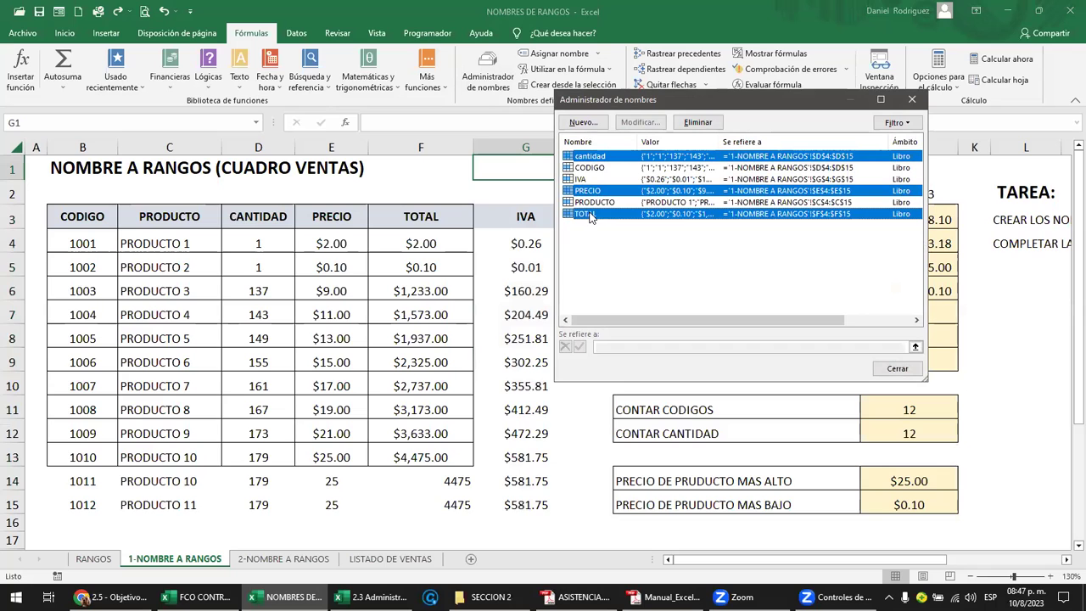
{"action": "key", "text": "Escape"}
Step: Select all six names from CANTIDAD to TOTAL and delete them
{"action": "left_click", "coordinate": [497, 75]}
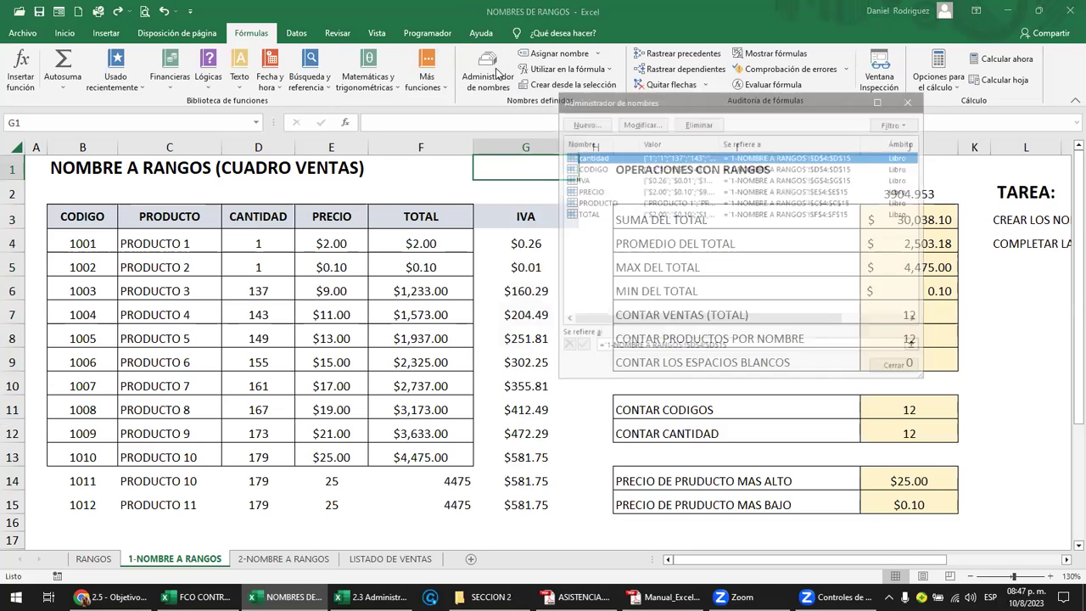
{"action": "left_click", "coordinate": [615, 254]}
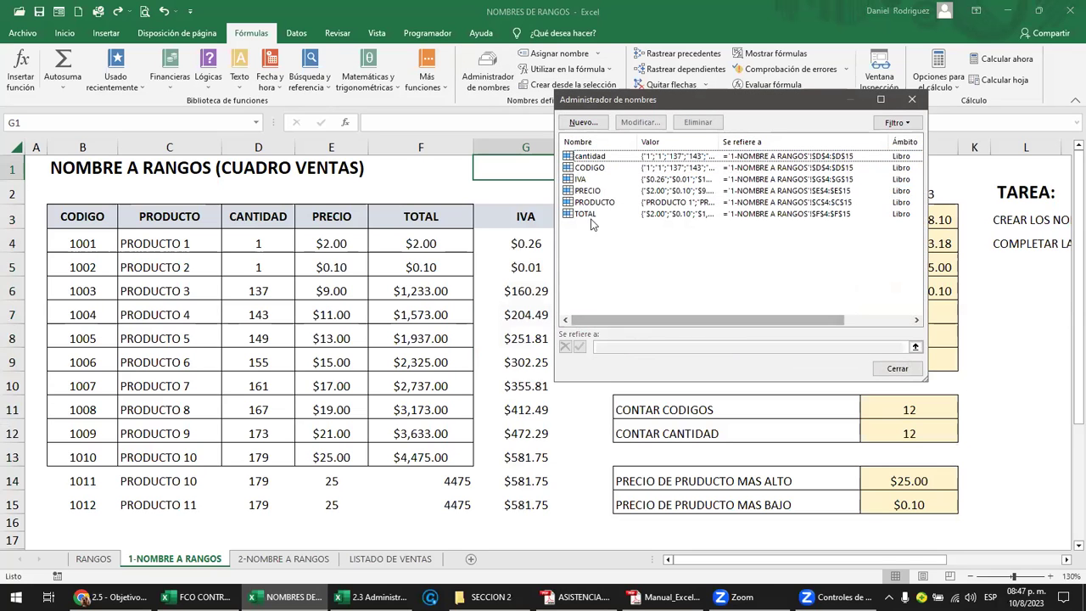
{"action": "left_click", "coordinate": [588, 159]}
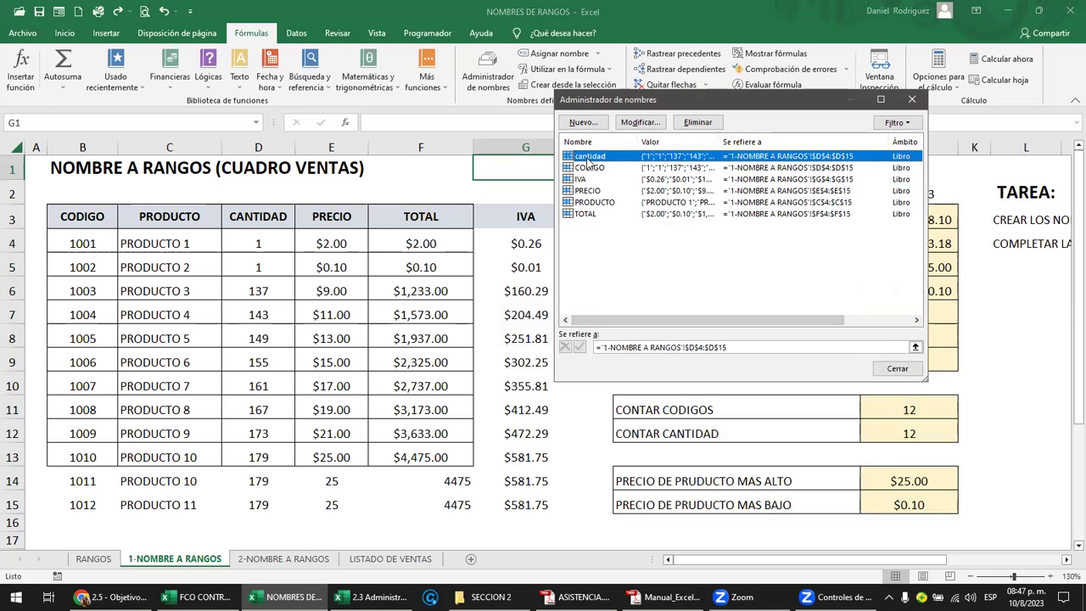
{"action": "left_click", "coordinate": [585, 215], "text": "shift"}
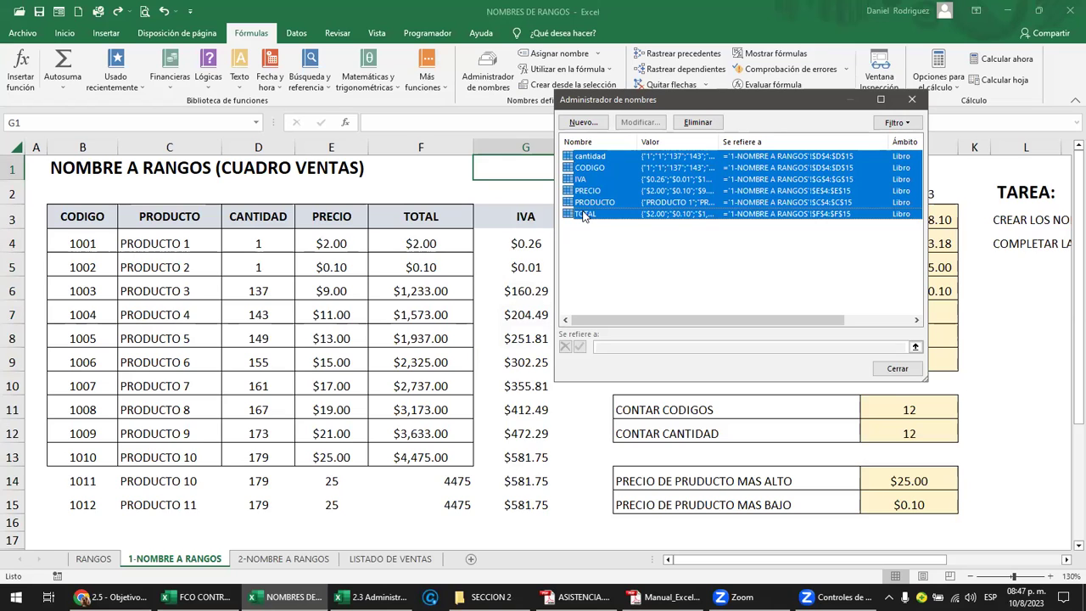
{"action": "left_click", "coordinate": [697, 123]}
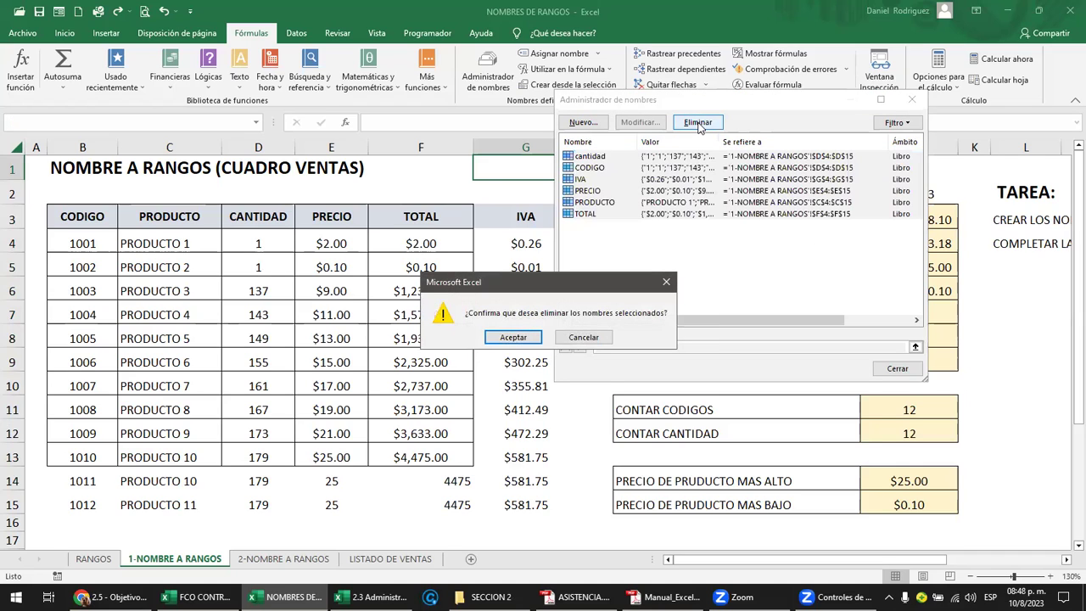
{"action": "left_click", "coordinate": [513, 338]}
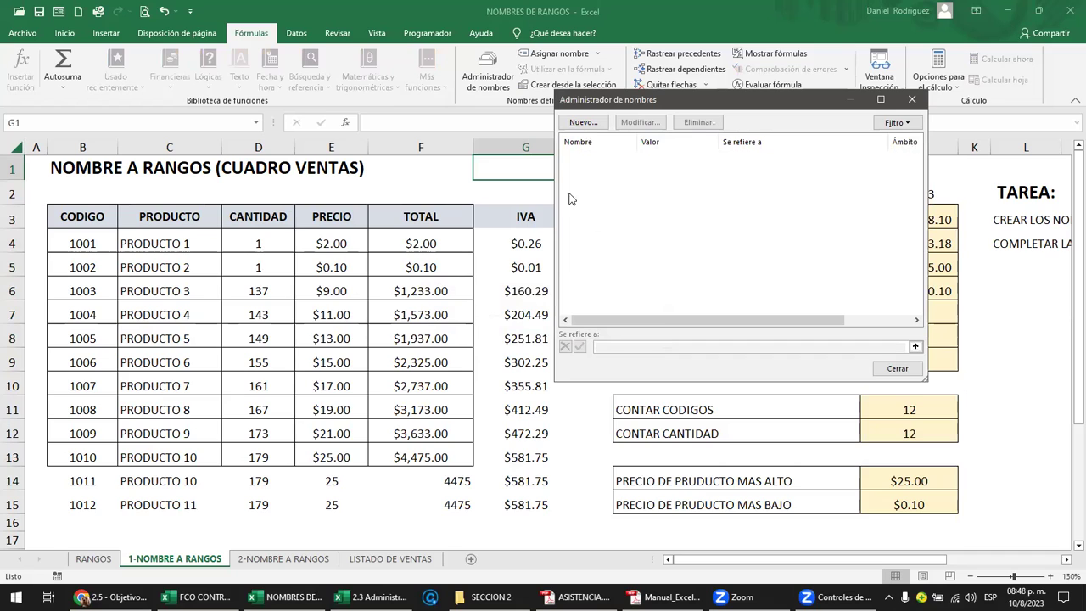
{"action": "left_click", "coordinate": [901, 369]}
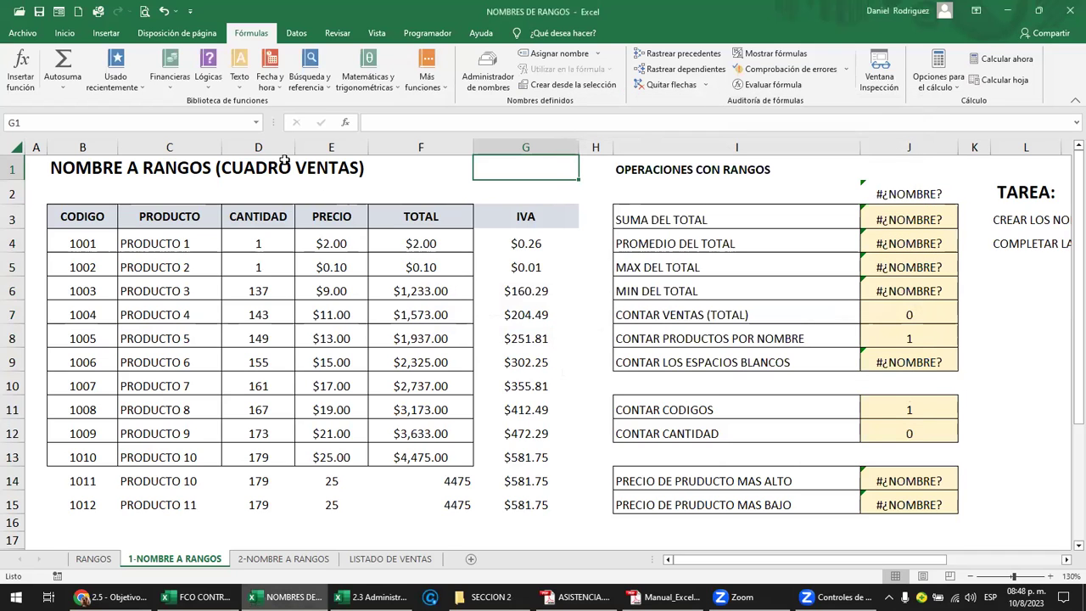
Step: Confirm no range names remain and clear the IVA sum from J2
{"action": "left_click", "coordinate": [257, 122]}
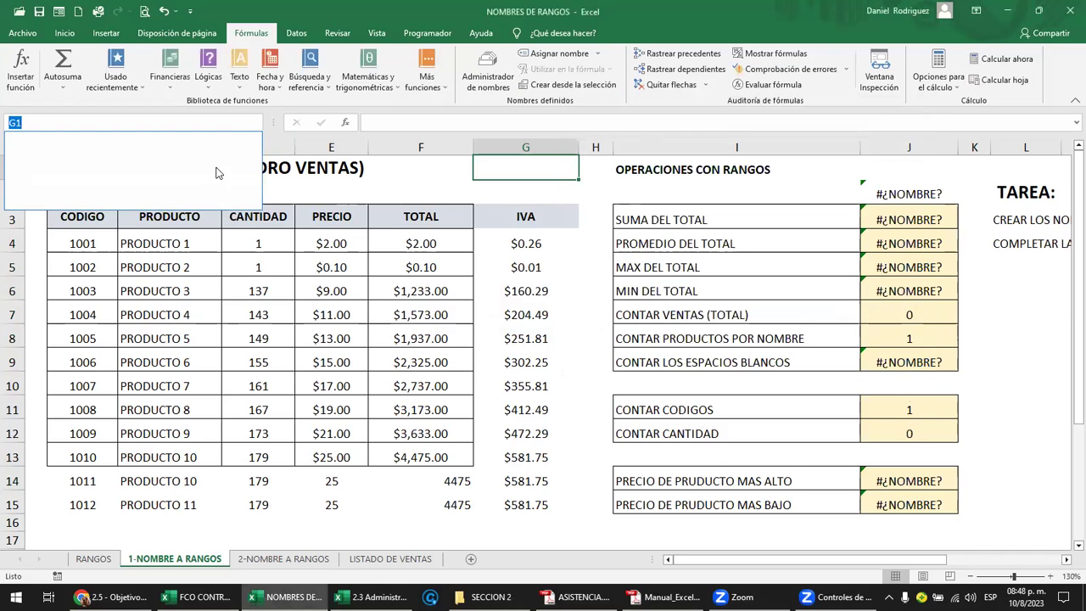
{"action": "left_click", "coordinate": [369, 239]}
{"action": "left_click", "coordinate": [921, 224]}
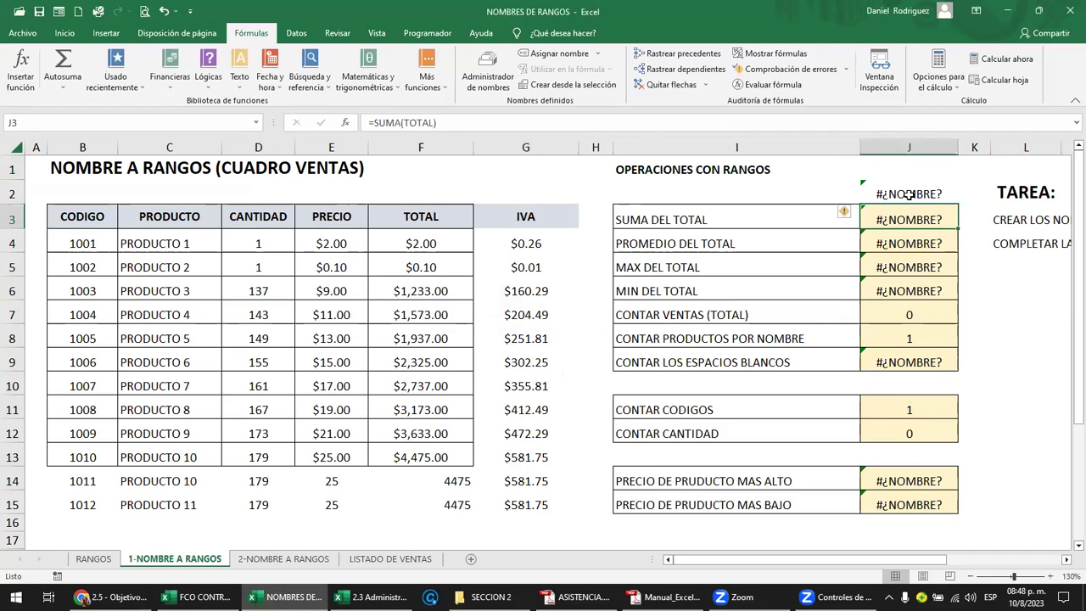
{"action": "left_click", "coordinate": [909, 196]}
{"action": "key", "text": "Delete"}
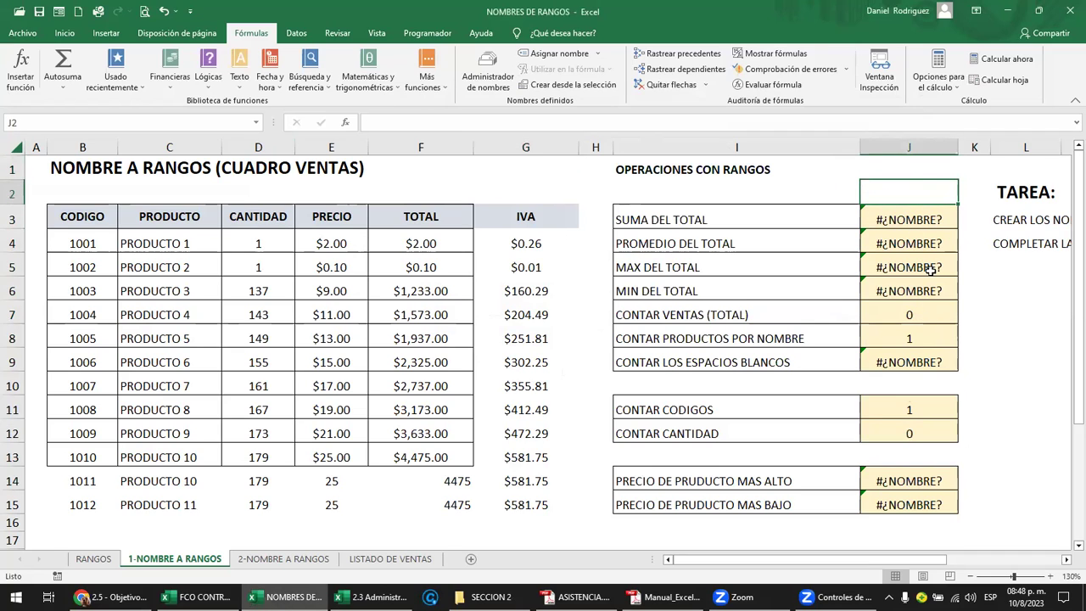
Step: Delete the IVA column and clear the extra product rows 14–15
{"action": "left_click", "coordinate": [524, 146]}
{"action": "right_click", "coordinate": [524, 149]}
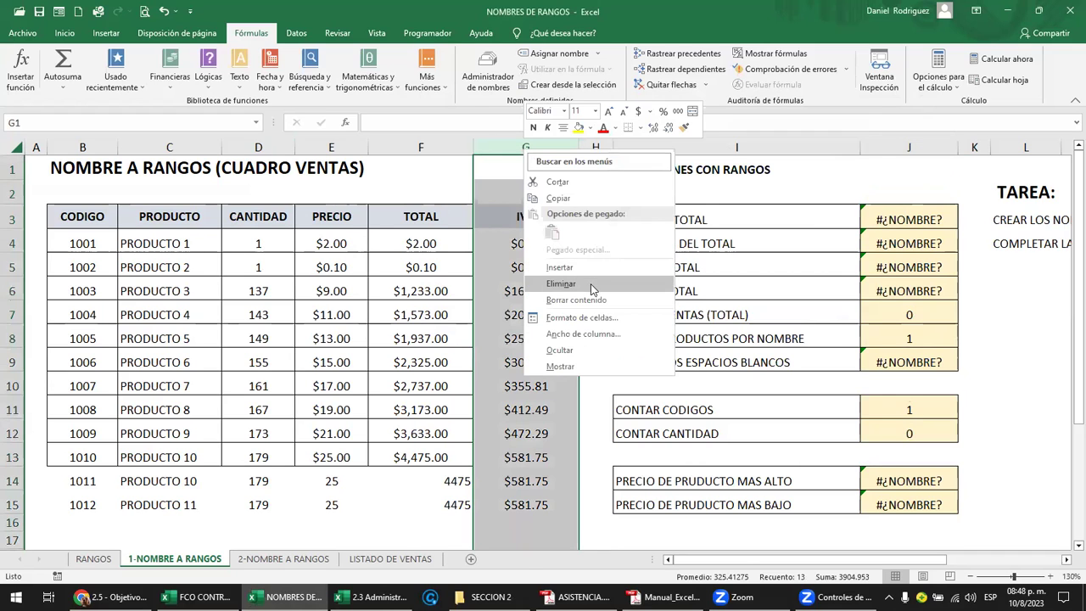
{"action": "left_click", "coordinate": [590, 283]}
{"action": "mouse_move", "coordinate": [68, 481]}
{"action": "left_mouse_down"}
{"action": "mouse_move", "coordinate": [394, 502]}
{"action": "mouse_move", "coordinate": [398, 521]}
{"action": "left_mouse_up"}
{"action": "key", "text": "Delete"}
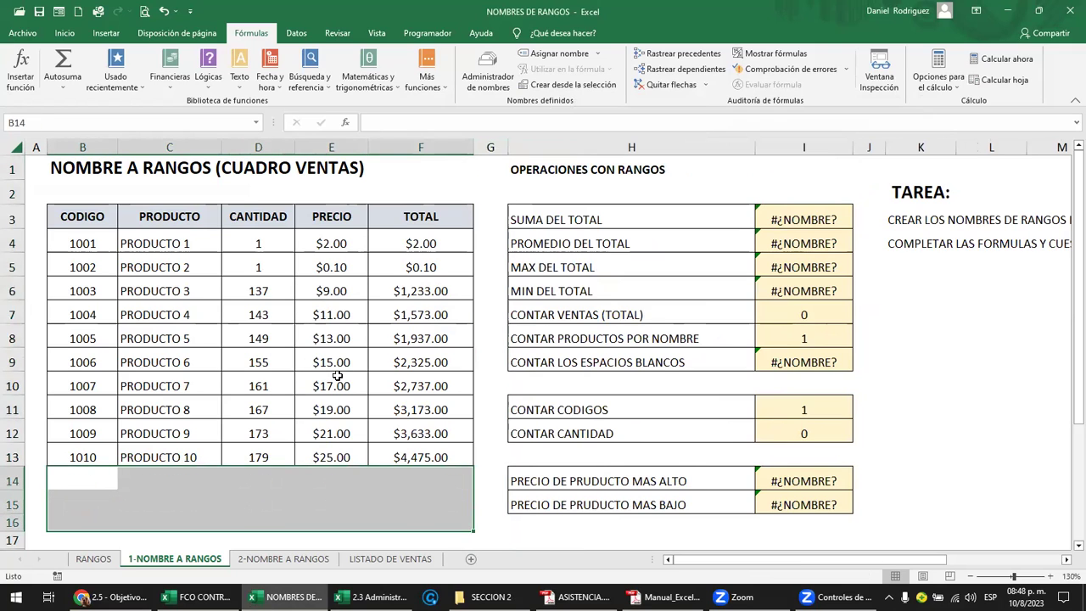
Step: Name the codes B4:B13 CODIGO through the Name Box
{"action": "left_click", "coordinate": [172, 269]}
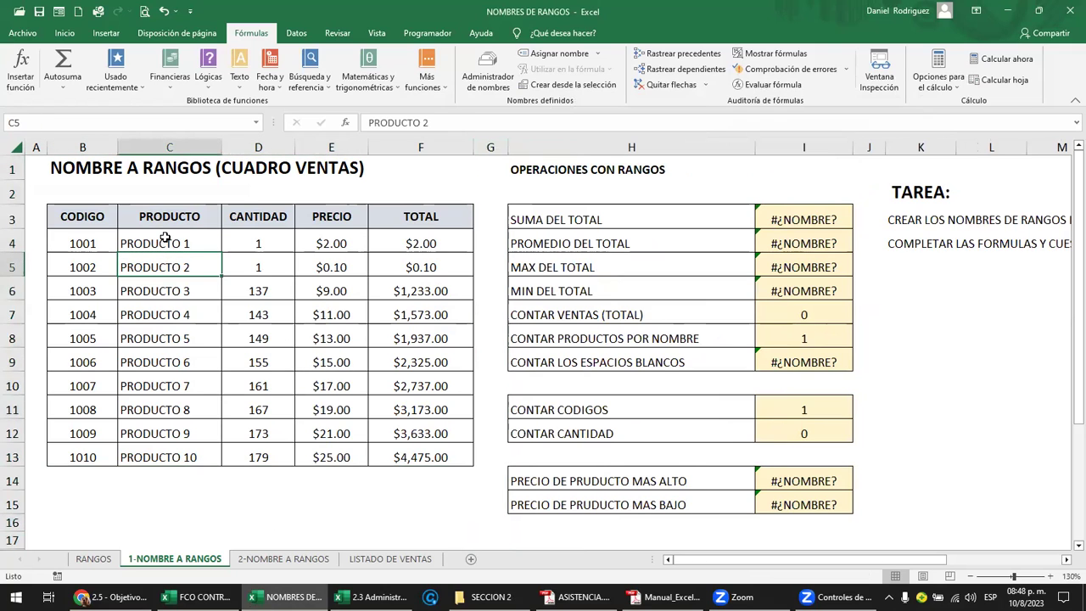
{"action": "left_click", "coordinate": [70, 123]}
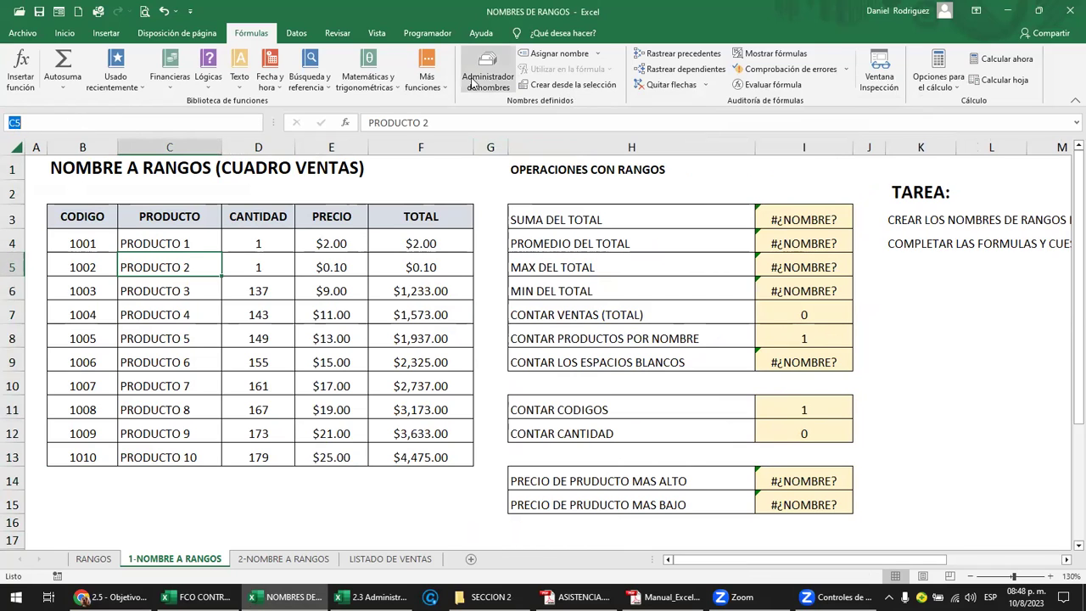
{"action": "left_click", "coordinate": [358, 260]}
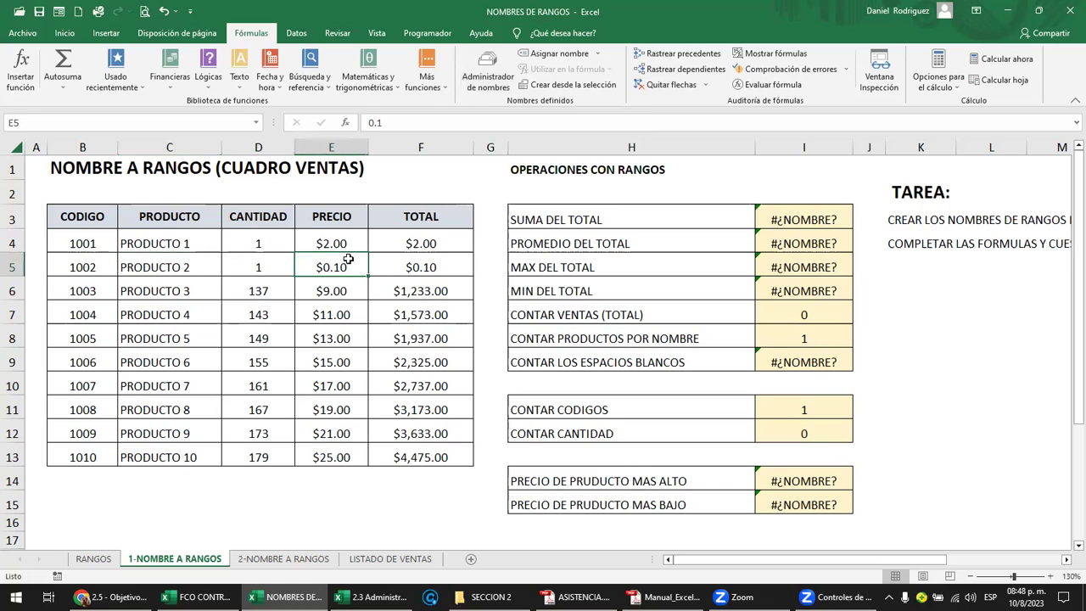
{"action": "left_click_drag", "start_coordinate": [101, 243], "coordinate": [92, 452]}
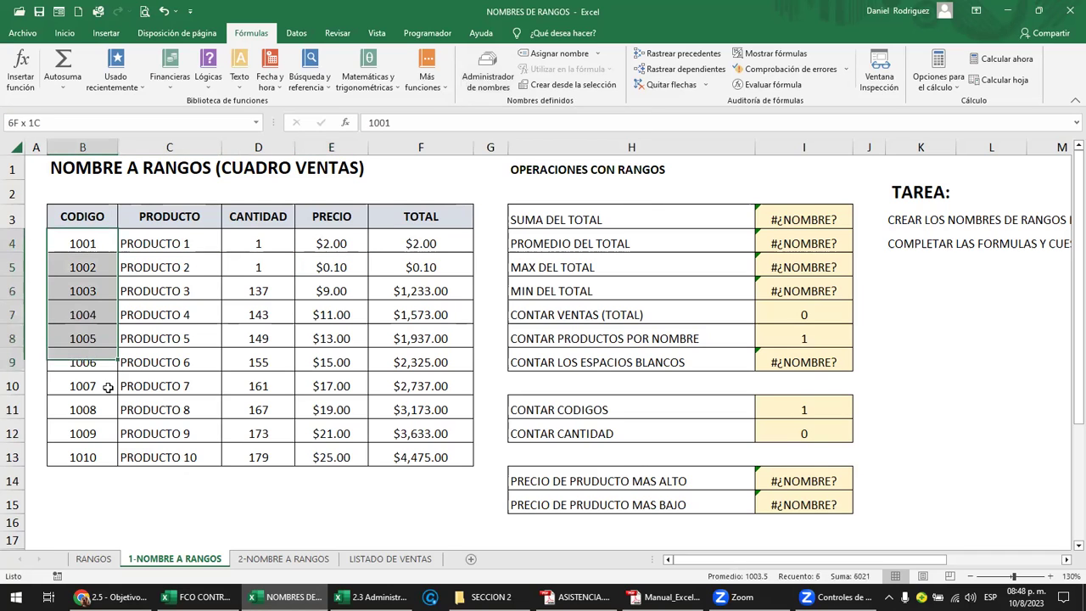
{"action": "left_click", "coordinate": [35, 123]}
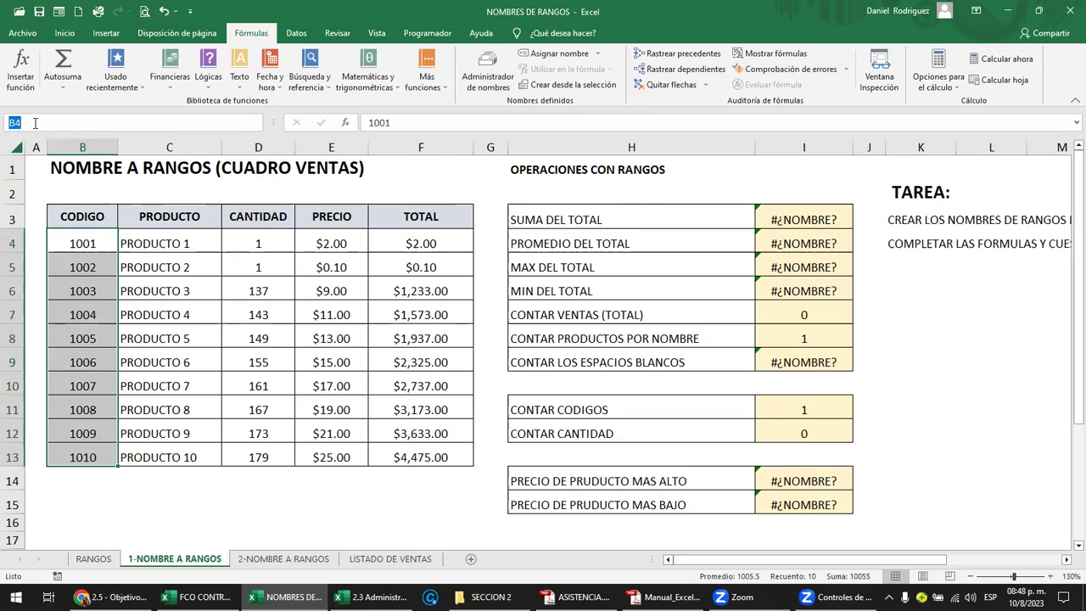
{"action": "type", "text": "CODIGO"}
{"action": "key", "text": "Return"}
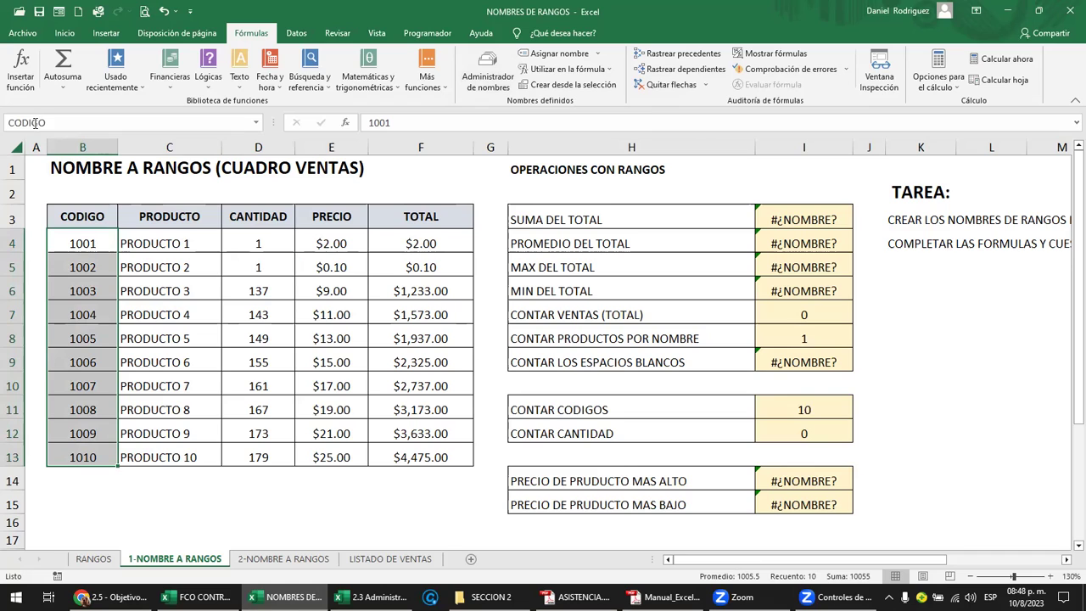
Step: Select the product names C4:C13 and open the Name Manager with Ctrl+F3
{"action": "left_click", "coordinate": [188, 246]}
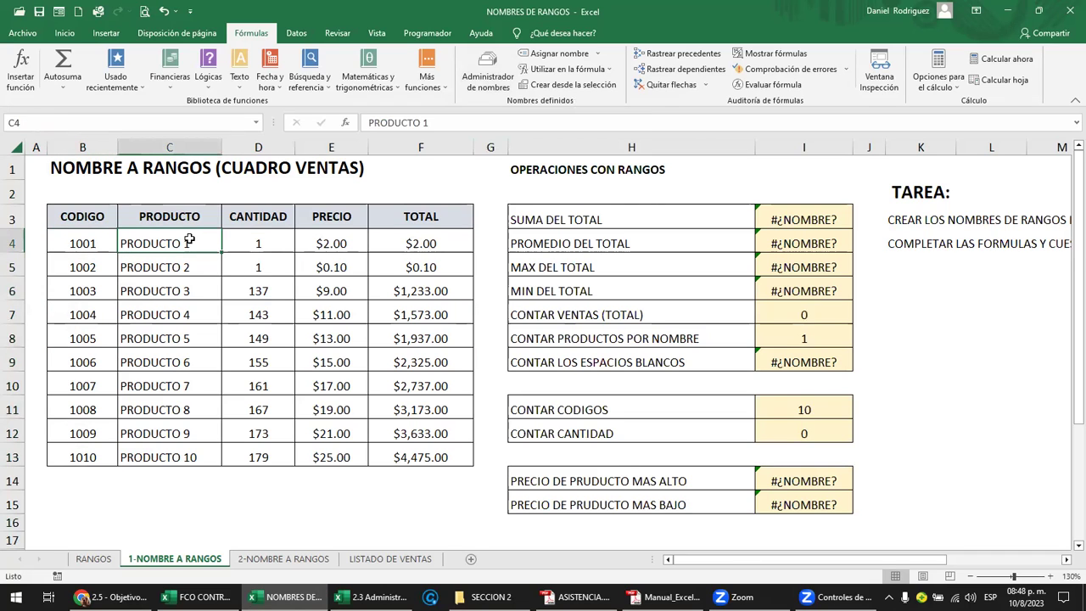
{"action": "left_click_drag", "start_coordinate": [189, 242], "coordinate": [178, 452]}
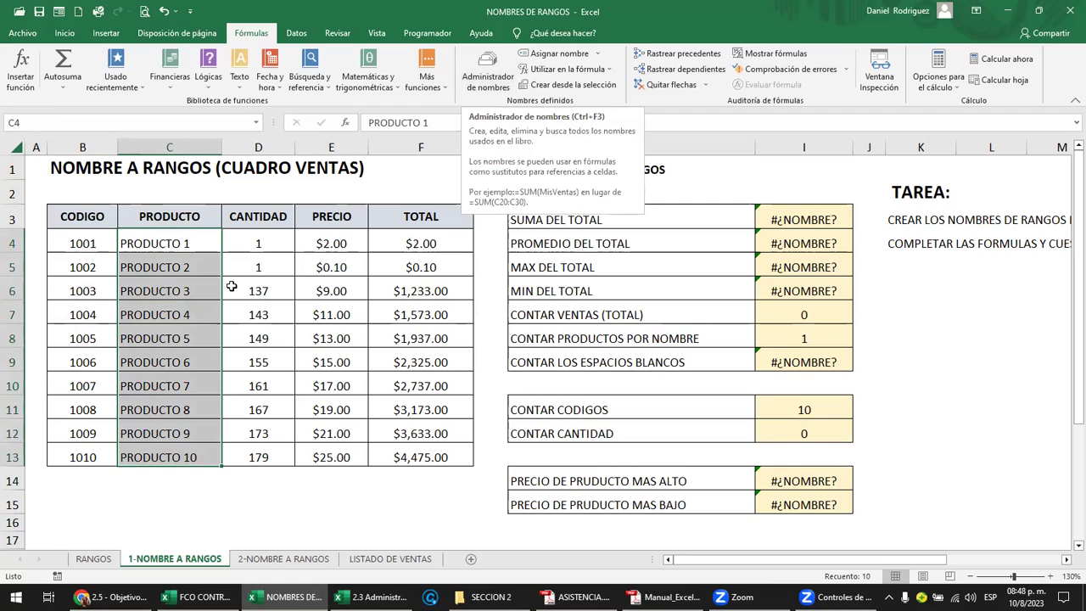
{"action": "key", "text": "ctrl+F3"}
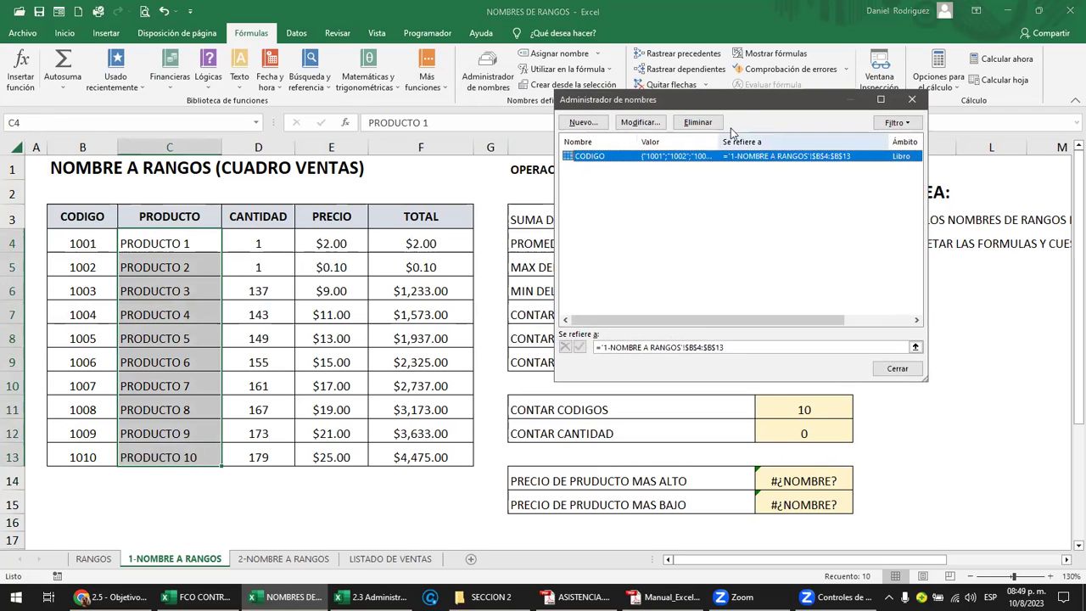
Step: Define PRODUCTO for C4:C13 with Libro (workbook) scope, then close the Name Manager
{"action": "left_click_drag", "start_coordinate": [735, 108], "coordinate": [603, 170]}
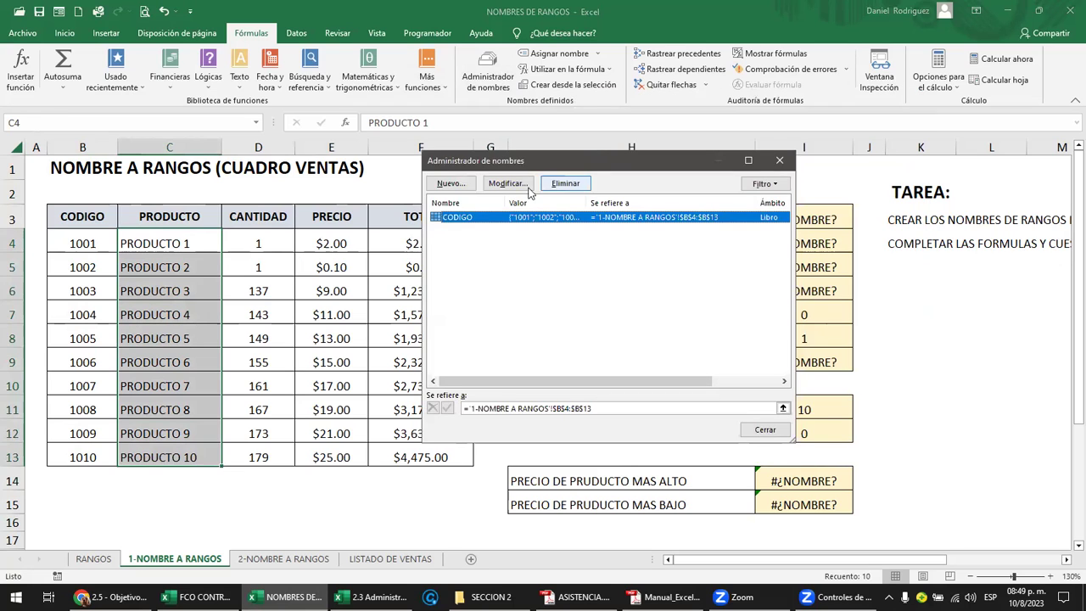
{"action": "left_click", "coordinate": [447, 184]}
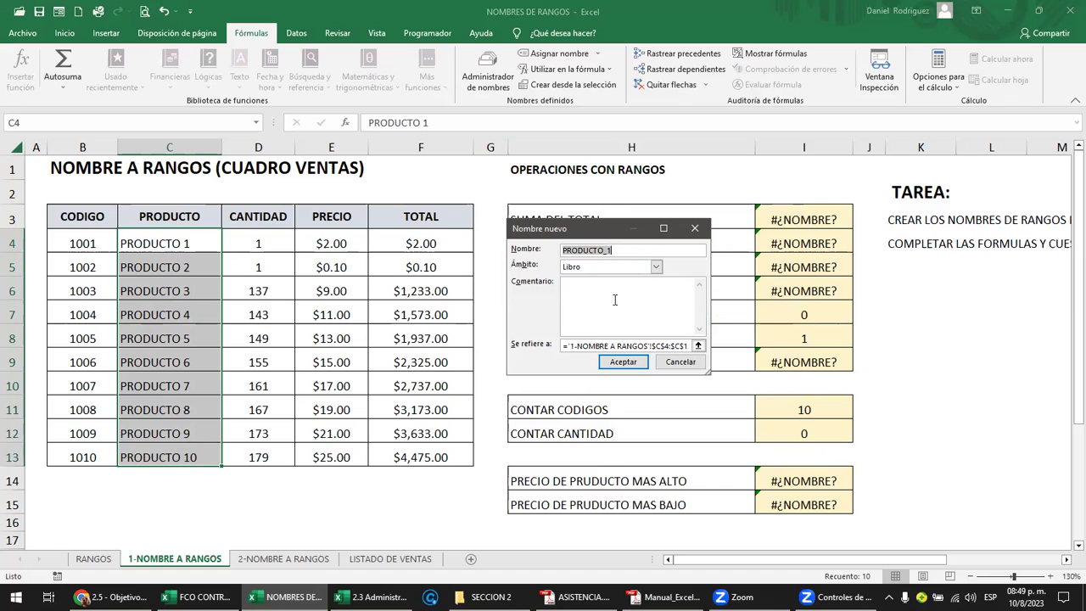
{"action": "left_click", "coordinate": [635, 251]}
{"action": "left_click", "coordinate": [656, 268]}
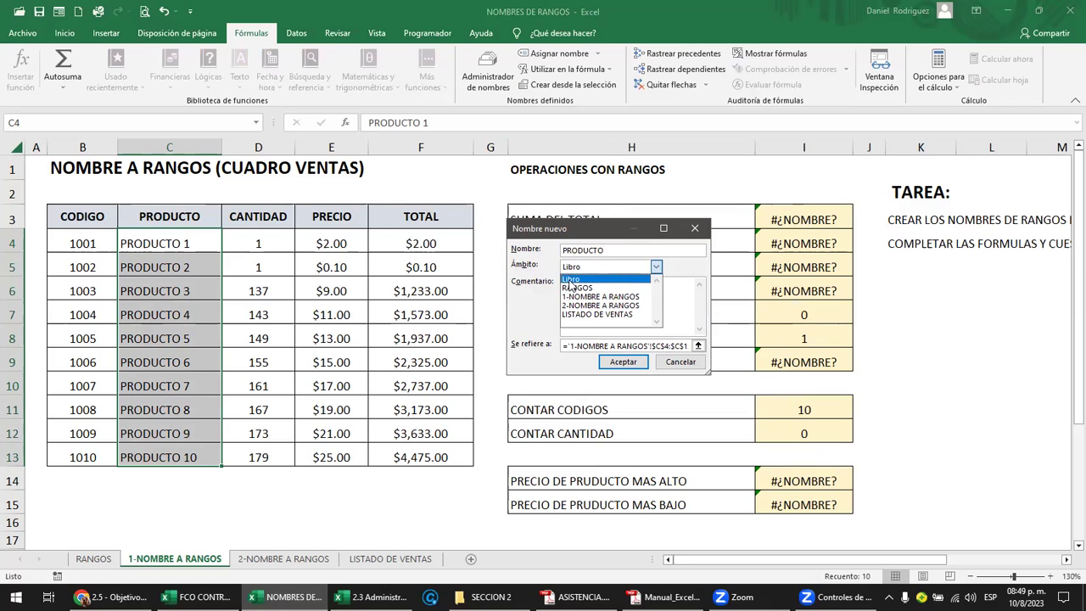
{"action": "left_click", "coordinate": [571, 280]}
{"action": "left_click", "coordinate": [656, 267]}
{"action": "left_click", "coordinate": [572, 280]}
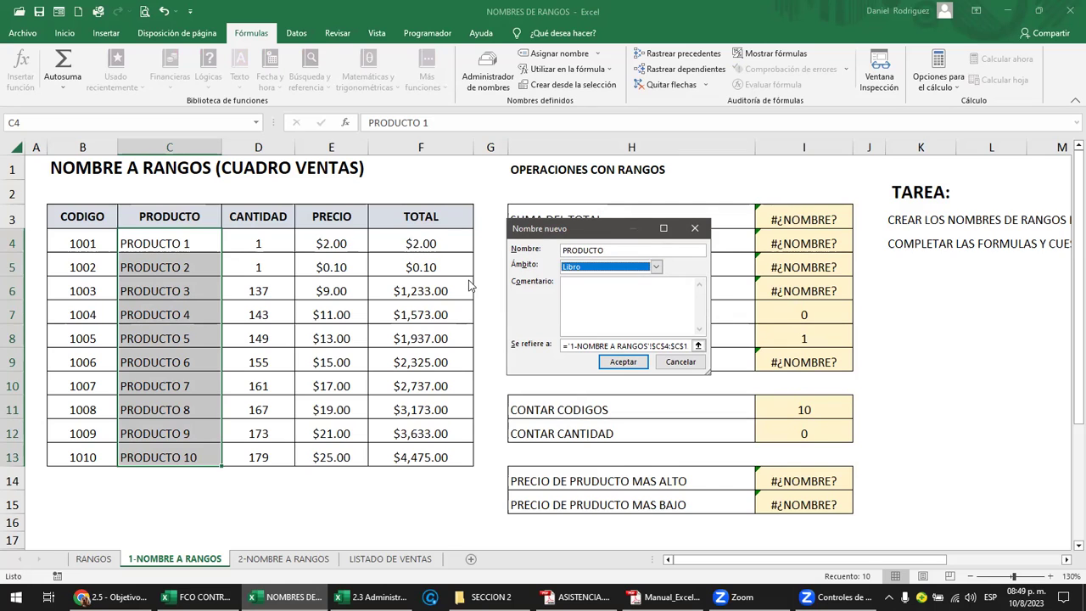
{"action": "left_click", "coordinate": [609, 361]}
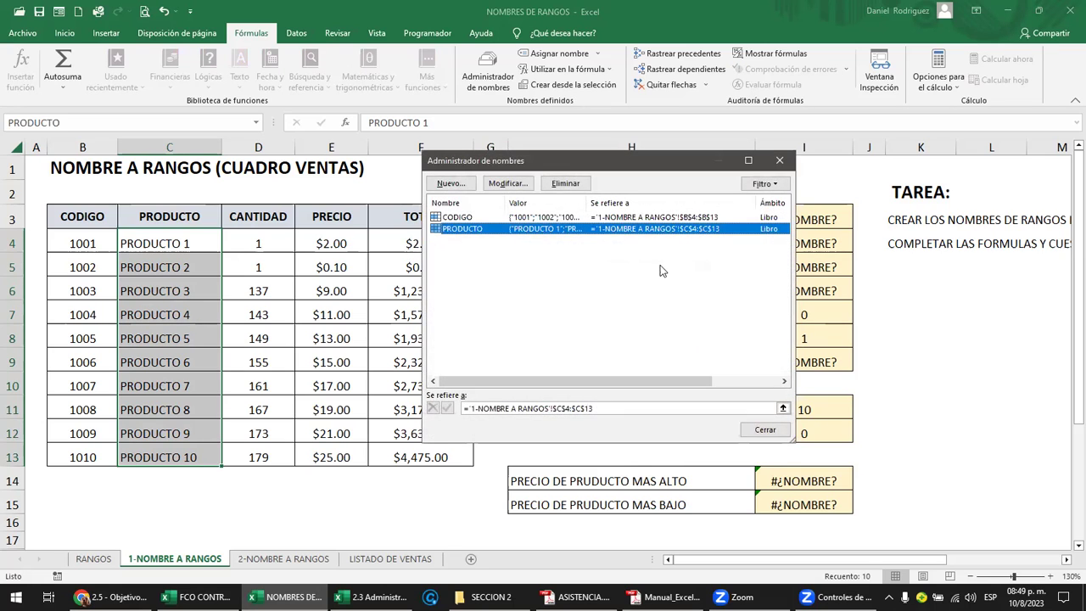
{"action": "left_click", "coordinate": [765, 430]}
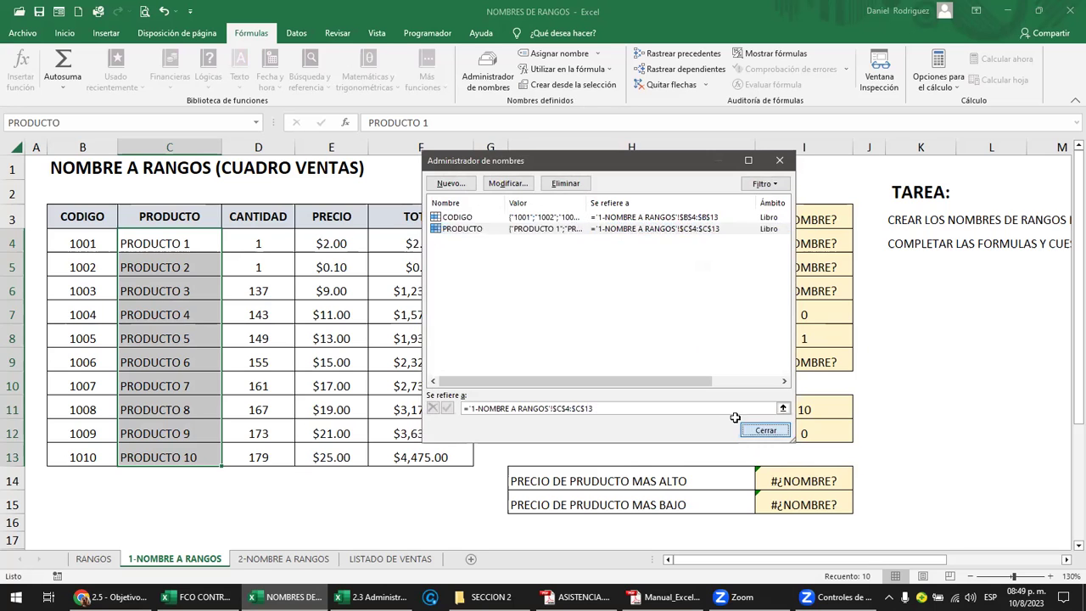
{"action": "left_click", "coordinate": [188, 198]}
{"action": "left_click", "coordinate": [188, 199]}
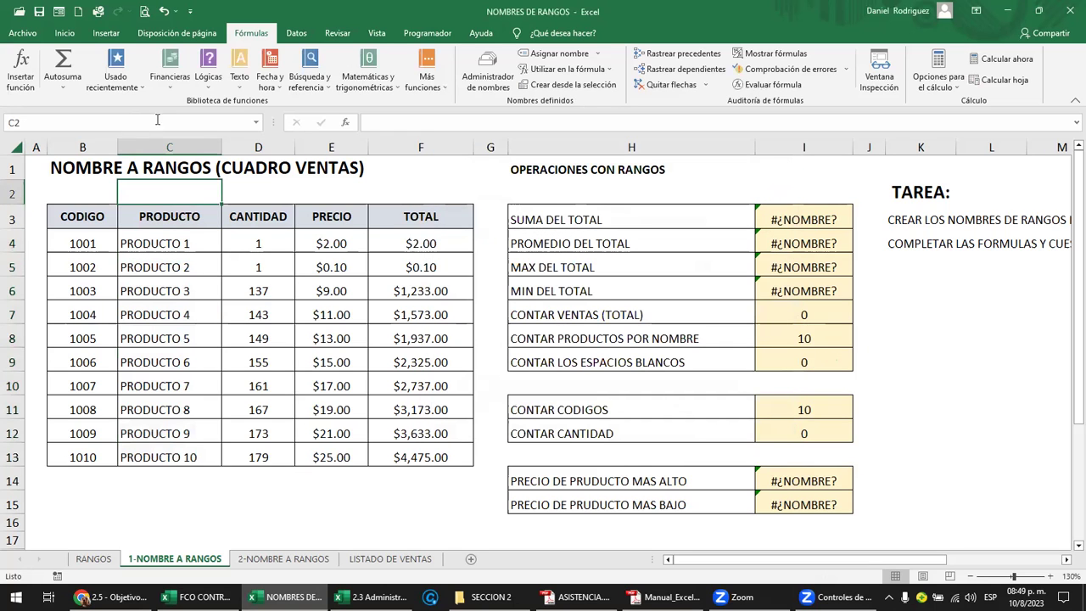
Step: Jump to the CODIGO and PRODUCTO ranges from the Name Box to verify them
{"action": "left_click", "coordinate": [254, 123]}
{"action": "left_click", "coordinate": [206, 138]}
{"action": "left_click", "coordinate": [254, 123]}
{"action": "left_click", "coordinate": [215, 153]}
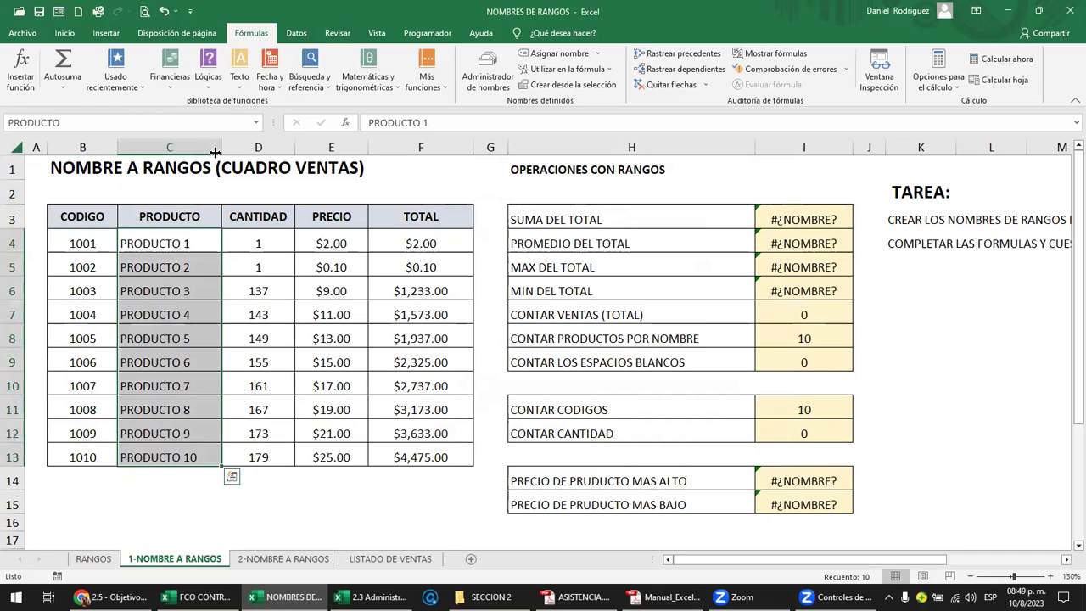
Step: Name the quantities D4:D13 CANTIDAD using Definir nombre
{"action": "left_click", "coordinate": [262, 242]}
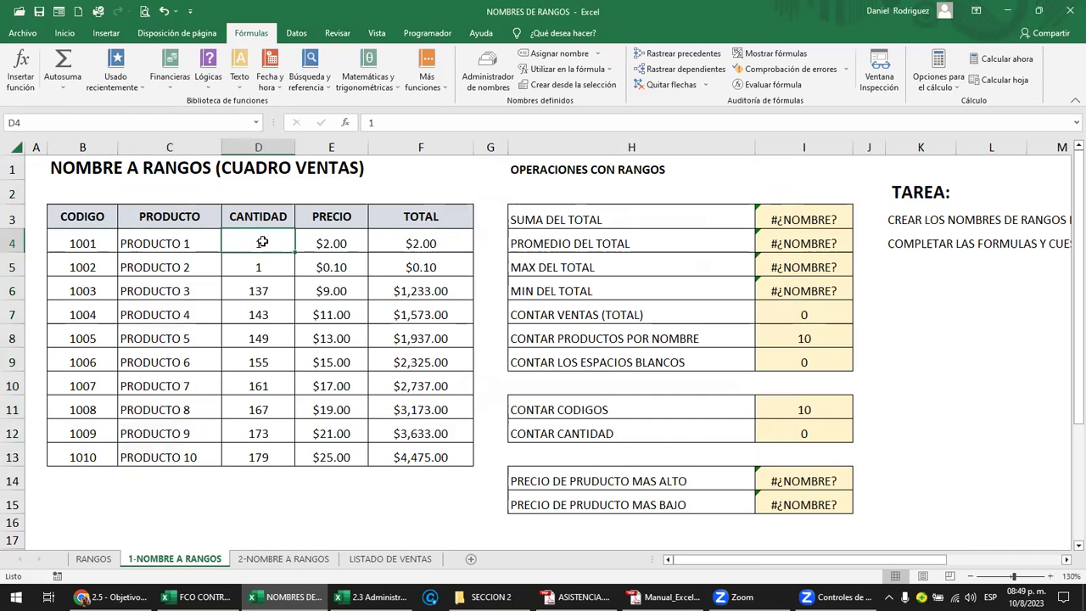
{"action": "left_click_drag", "start_coordinate": [261, 240], "coordinate": [253, 451]}
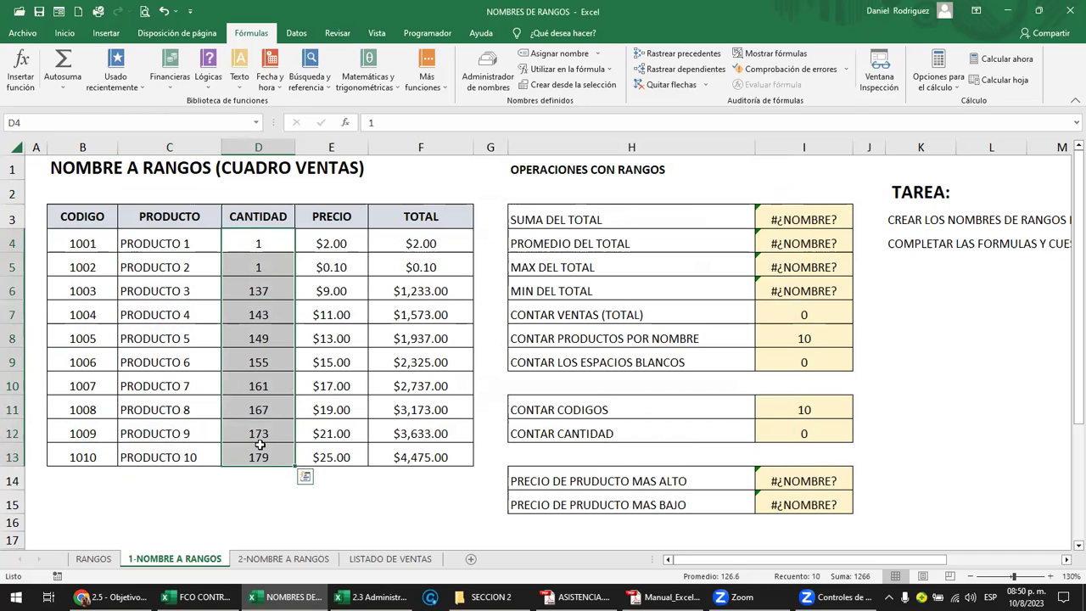
{"action": "right_click", "coordinate": [271, 245]}
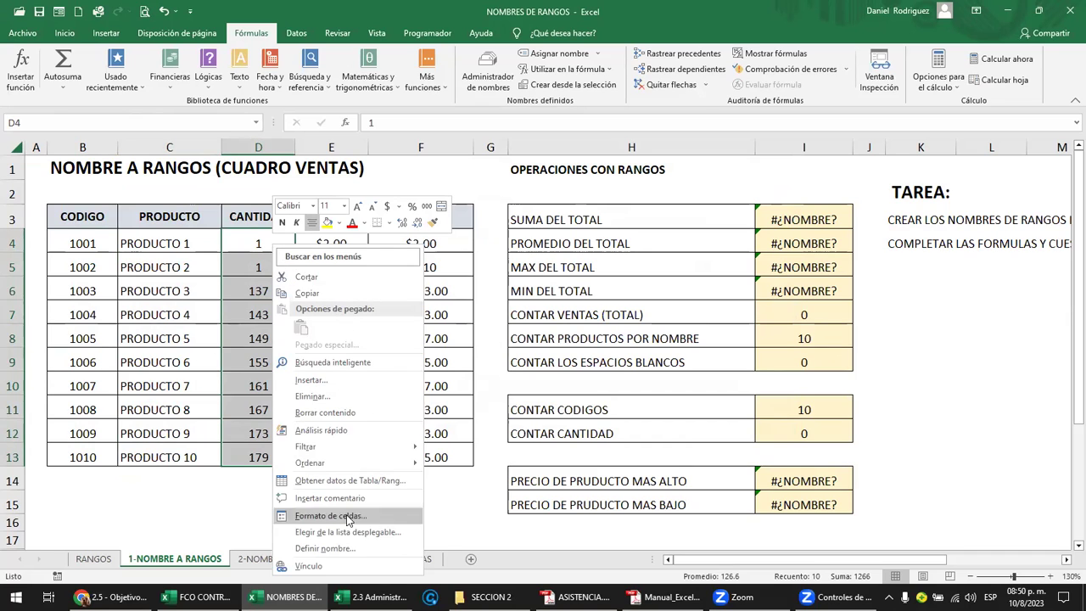
{"action": "left_click", "coordinate": [319, 549]}
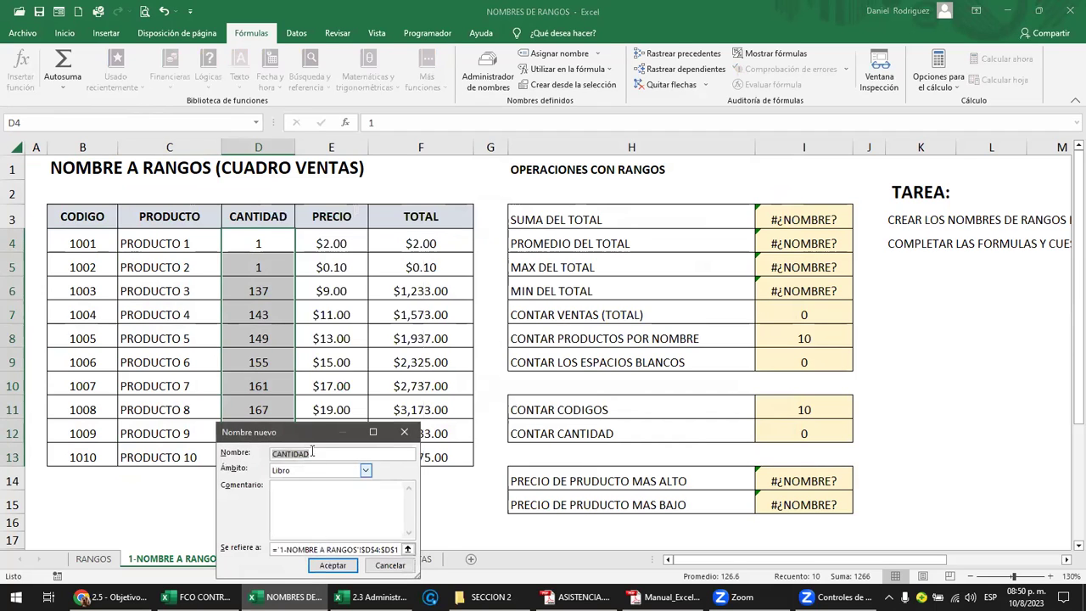
{"action": "left_click_drag", "start_coordinate": [327, 437], "coordinate": [635, 212]}
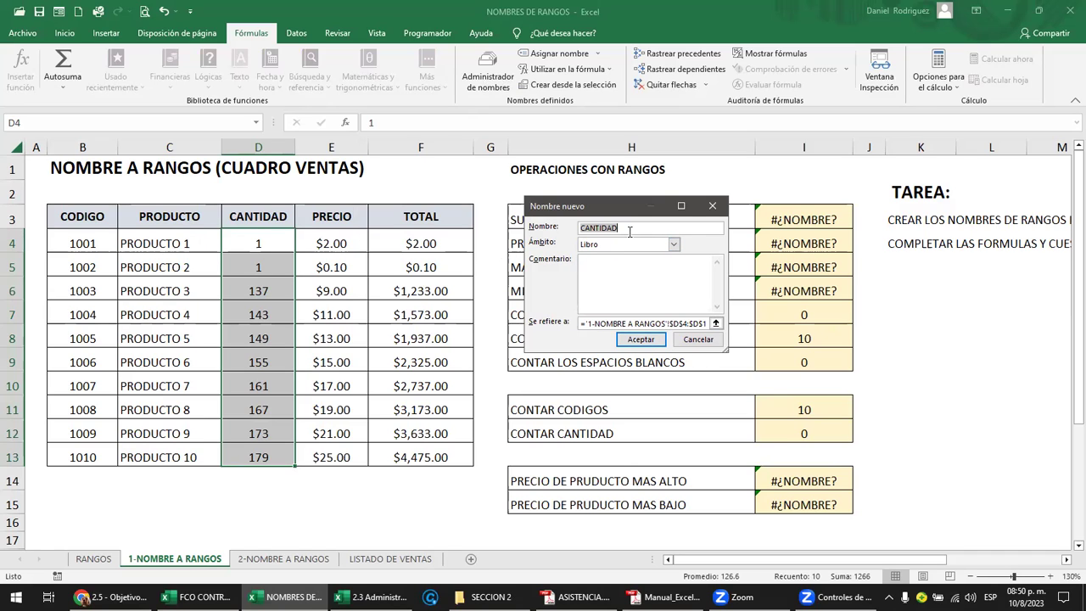
{"action": "left_click", "coordinate": [641, 338]}
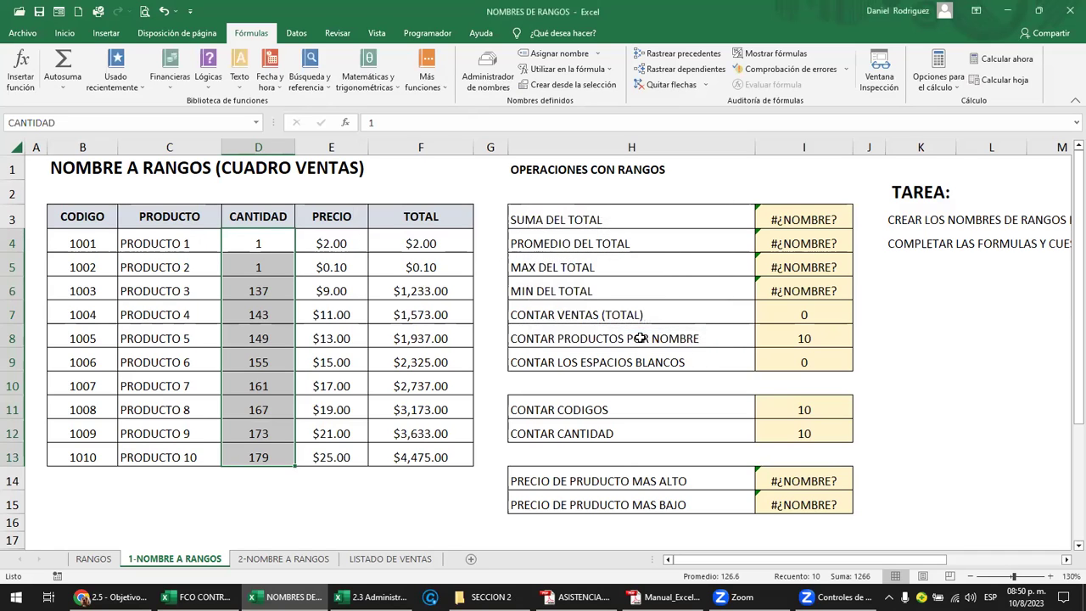
Step: Select the prices E4:E13 and start a new name in Name Manager, then cancel it
{"action": "left_click", "coordinate": [338, 243]}
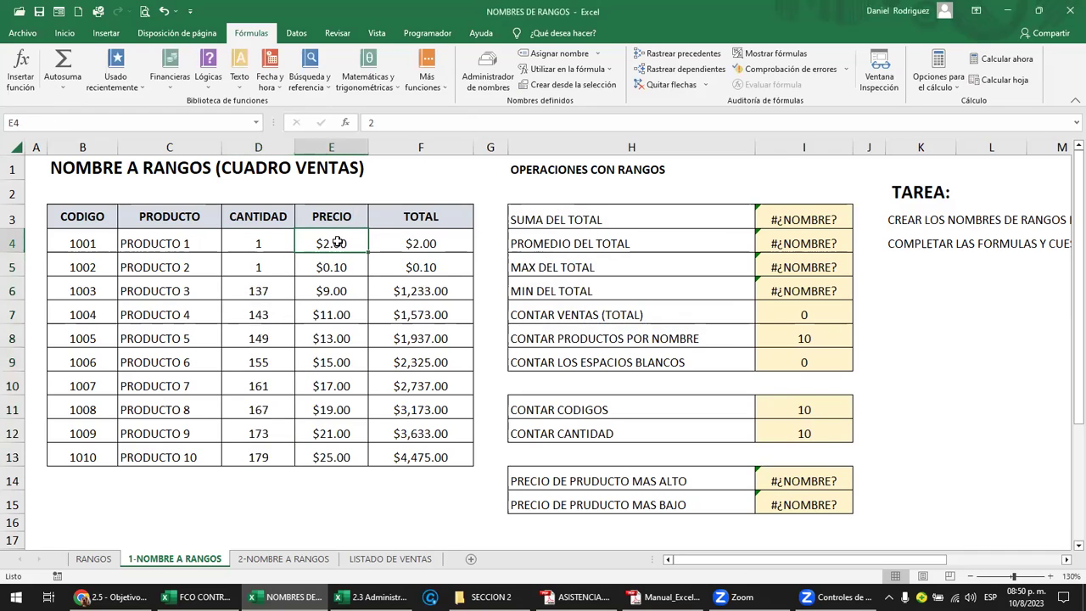
{"action": "left_click_drag", "start_coordinate": [337, 243], "coordinate": [341, 453]}
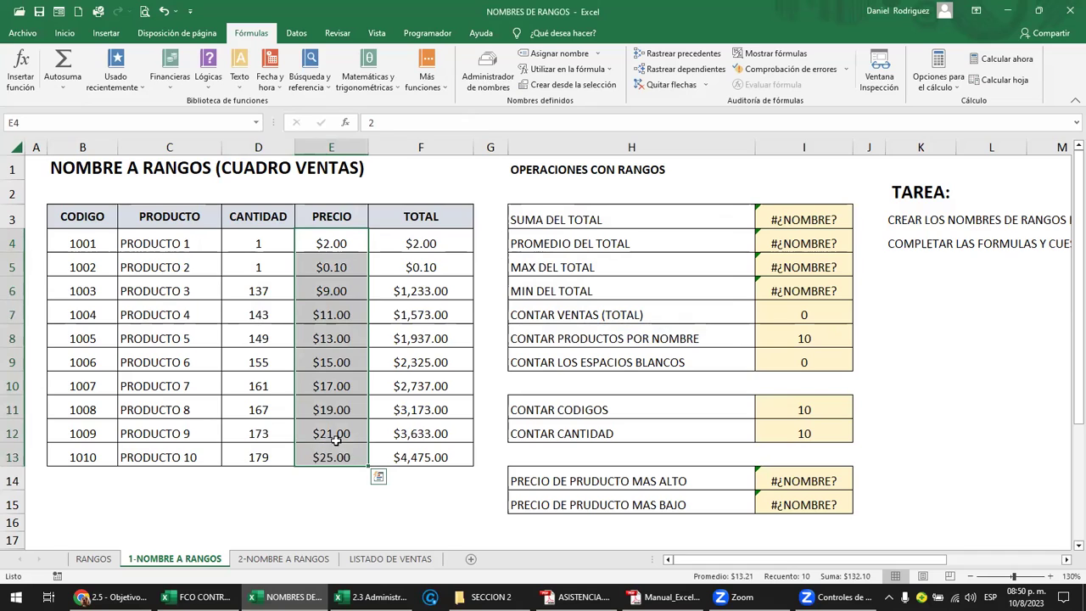
{"action": "right_click", "coordinate": [338, 445]}
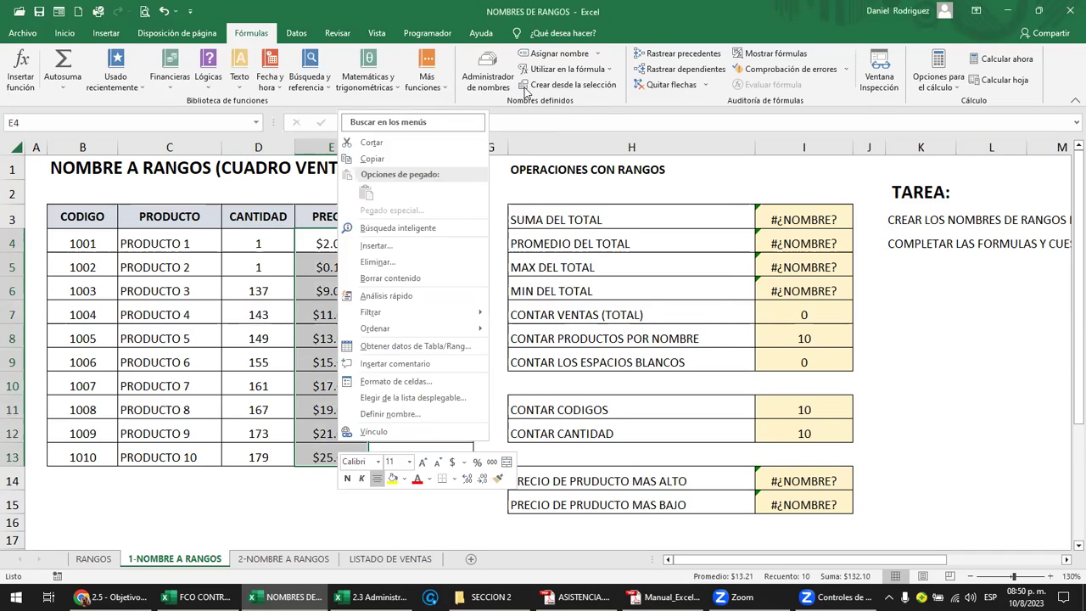
{"action": "left_click", "coordinate": [489, 75]}
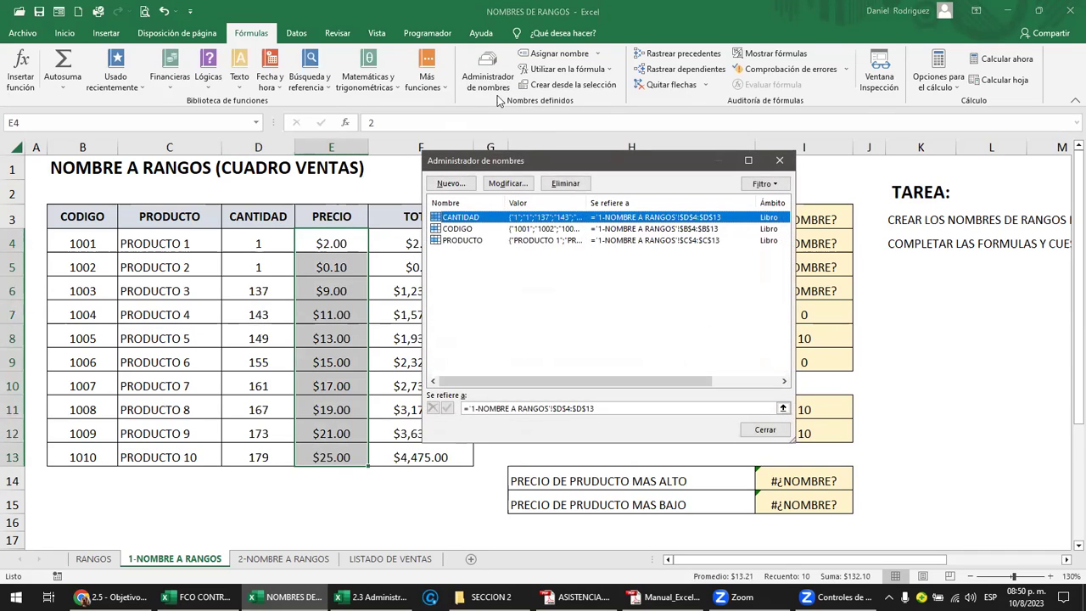
{"action": "left_click", "coordinate": [451, 183]}
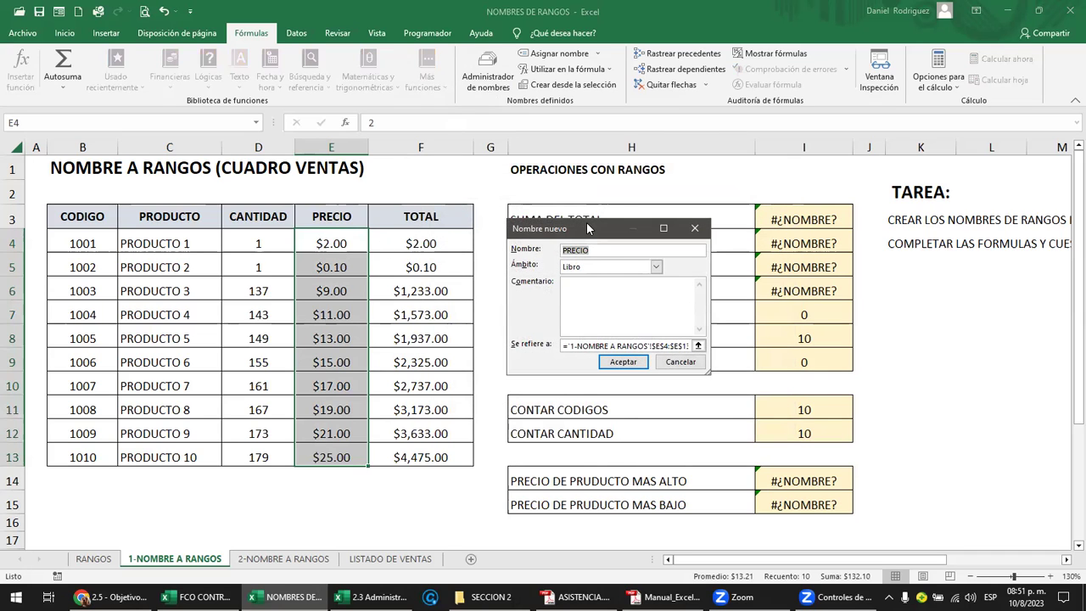
{"action": "left_click_drag", "start_coordinate": [588, 229], "coordinate": [625, 216]}
{"action": "left_click", "coordinate": [734, 214]}
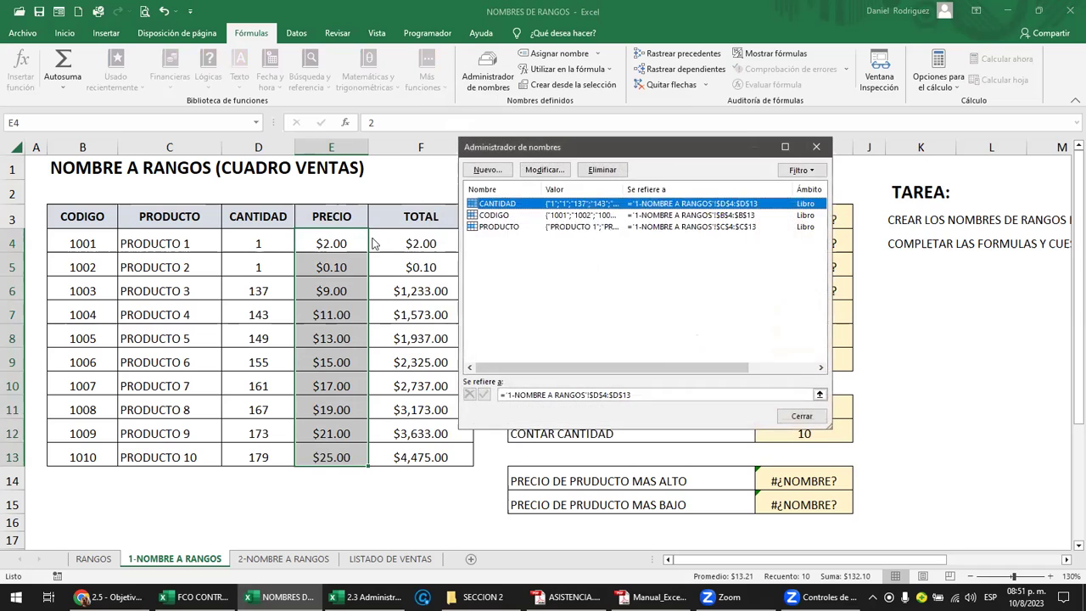
{"action": "left_click", "coordinate": [816, 147]}
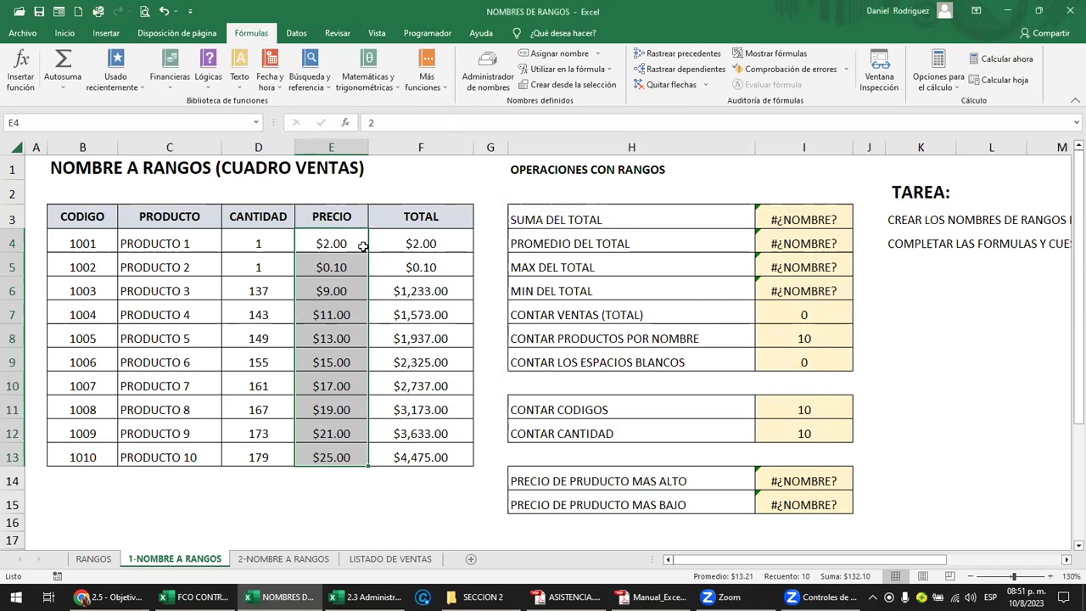
Step: Define the name PRECIO for E4:E13 via Definir nombre
{"action": "right_click", "coordinate": [346, 245]}
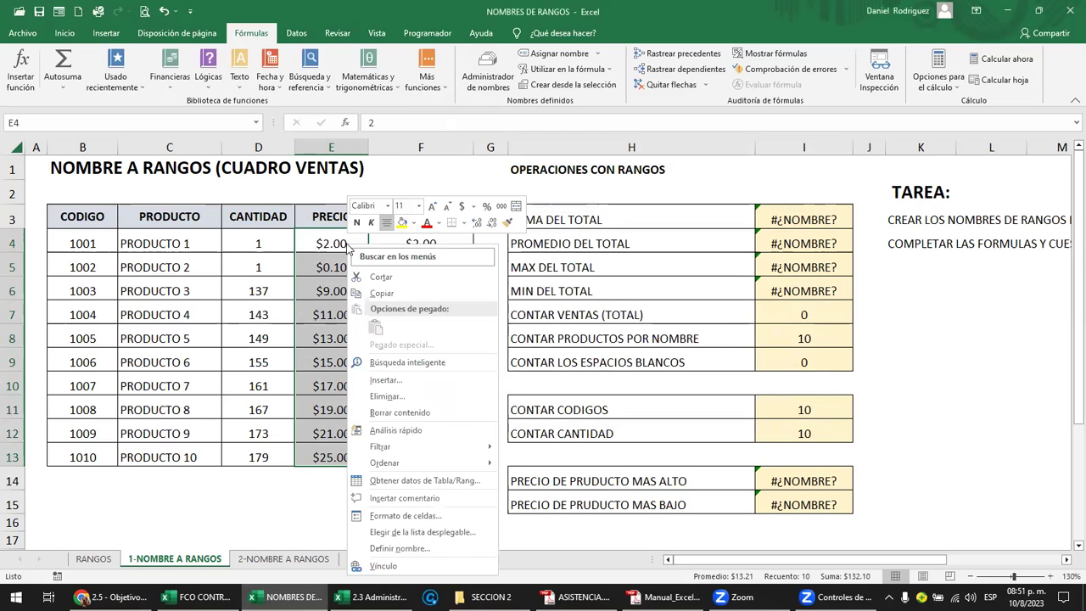
{"action": "left_click", "coordinate": [419, 549]}
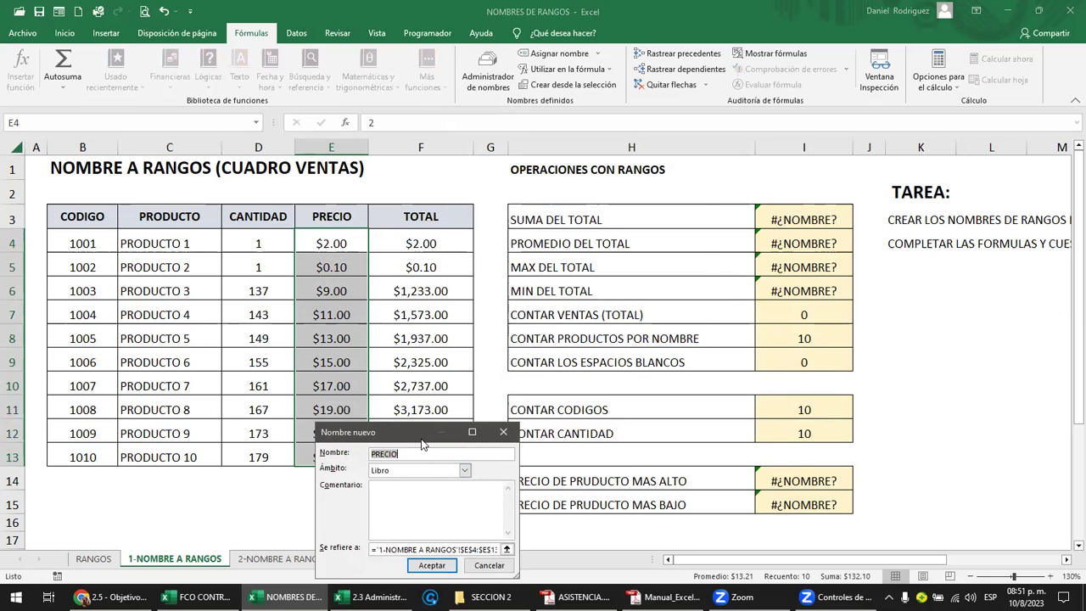
{"action": "left_click_drag", "start_coordinate": [421, 435], "coordinate": [610, 221]}
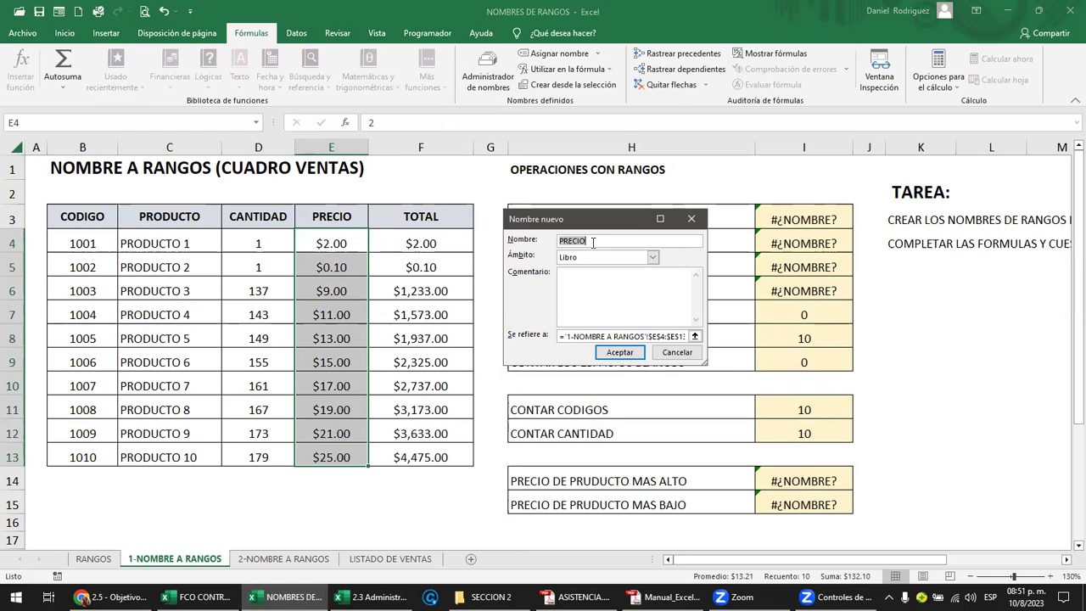
{"action": "left_click", "coordinate": [592, 242]}
{"action": "left_click", "coordinate": [619, 352]}
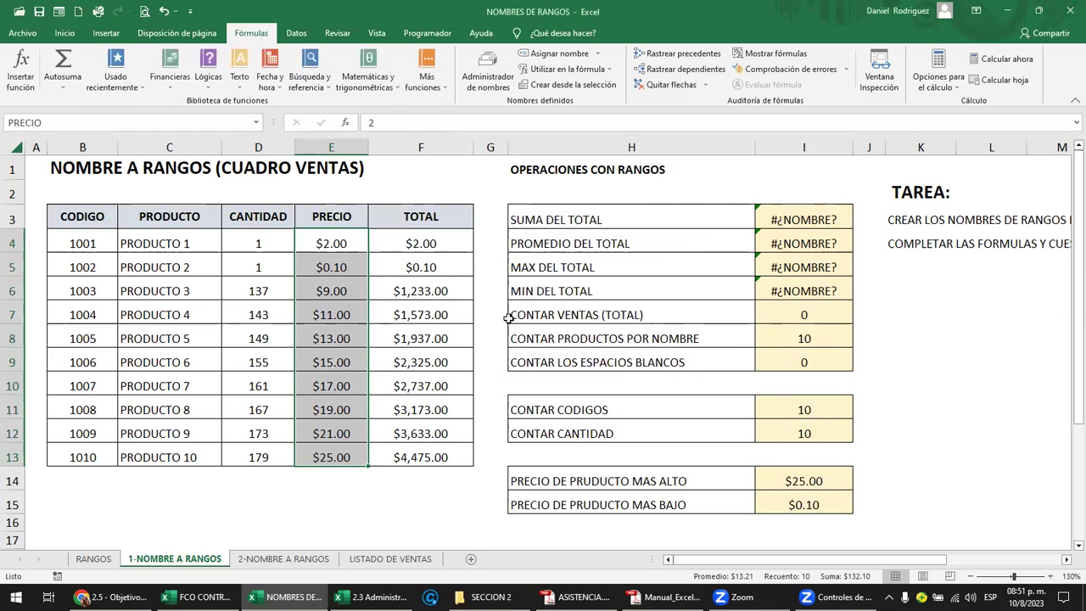
Step: Define the name TOTAL for the total cells F4:F13 through the Name Manager
{"action": "left_click_drag", "start_coordinate": [442, 234], "coordinate": [421, 456]}
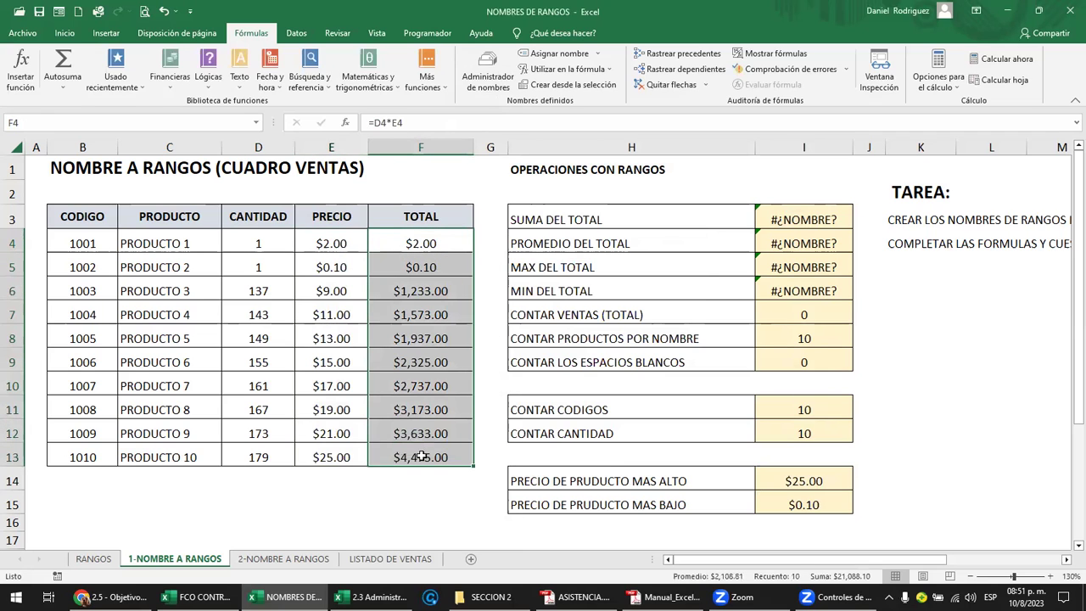
{"action": "key", "text": "ctrl+F3"}
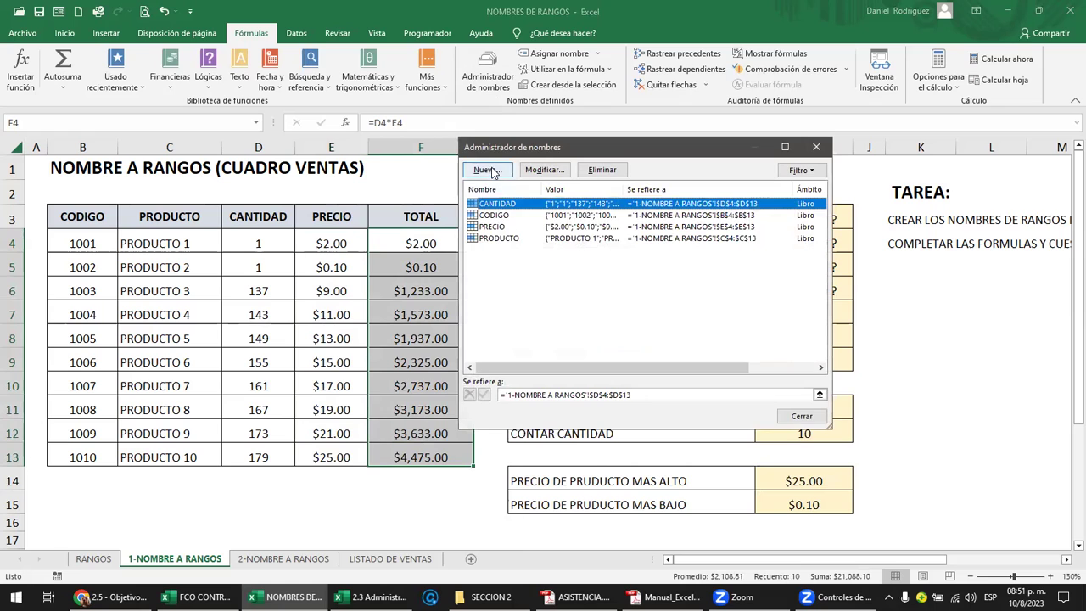
{"action": "left_click", "coordinate": [488, 169]}
{"action": "left_click", "coordinate": [631, 240]}
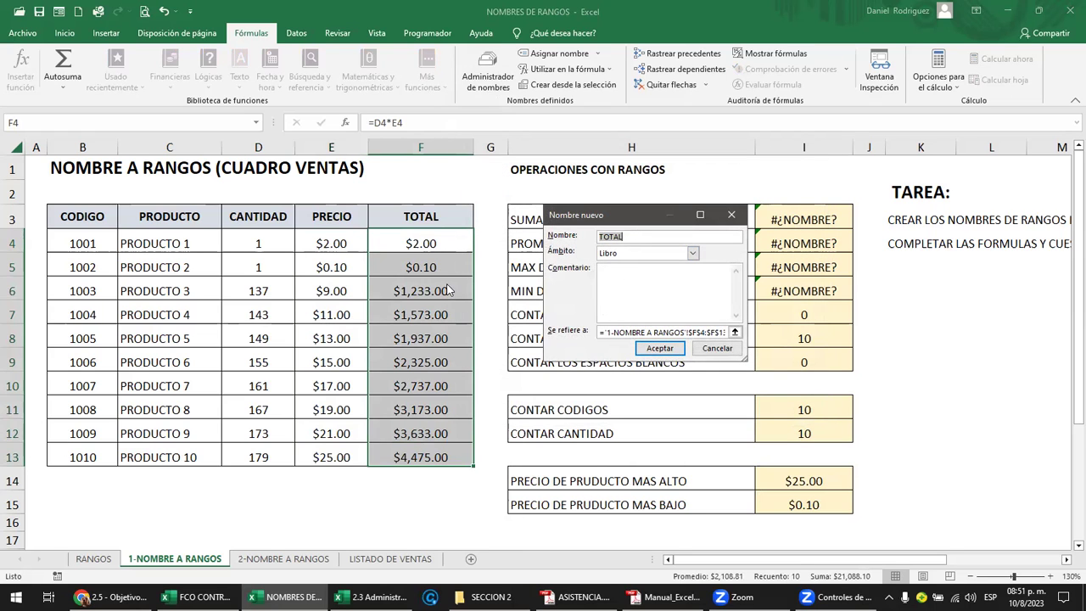
{"action": "left_click", "coordinate": [659, 349]}
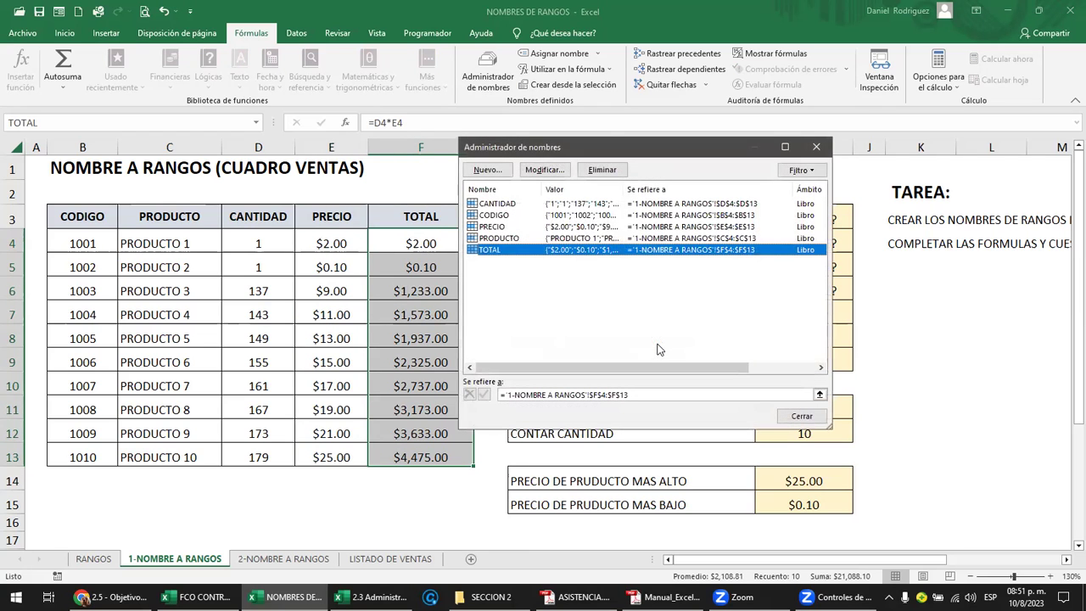
{"action": "left_click", "coordinate": [802, 416]}
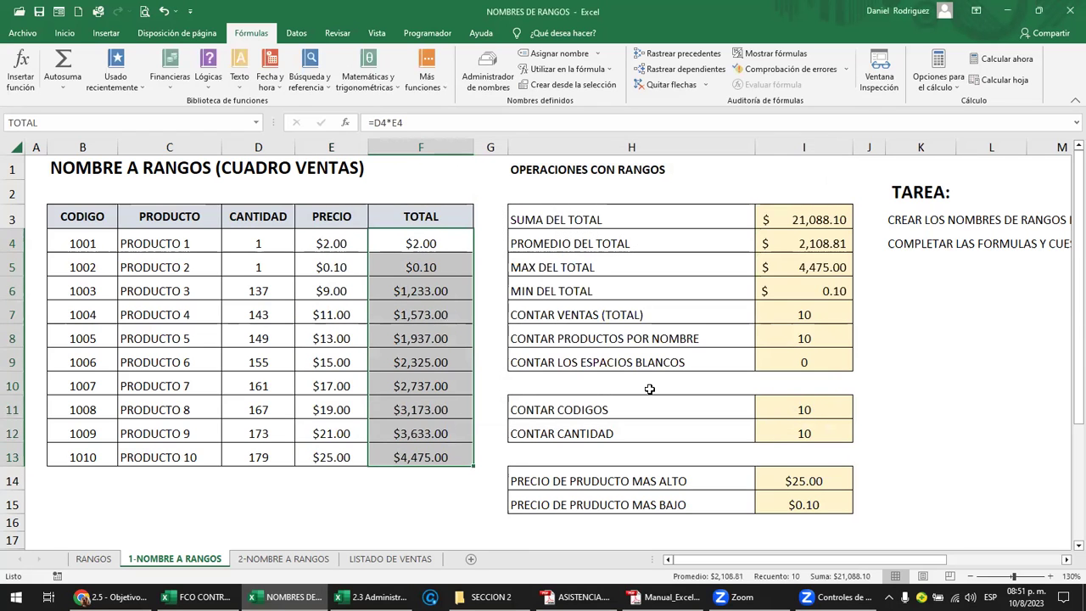
Step: Check in the Name Box that the code cells B4:B13 are named CODIGO
{"action": "left_click", "coordinate": [58, 124]}
{"action": "left_click_drag", "start_coordinate": [82, 243], "coordinate": [89, 455]}
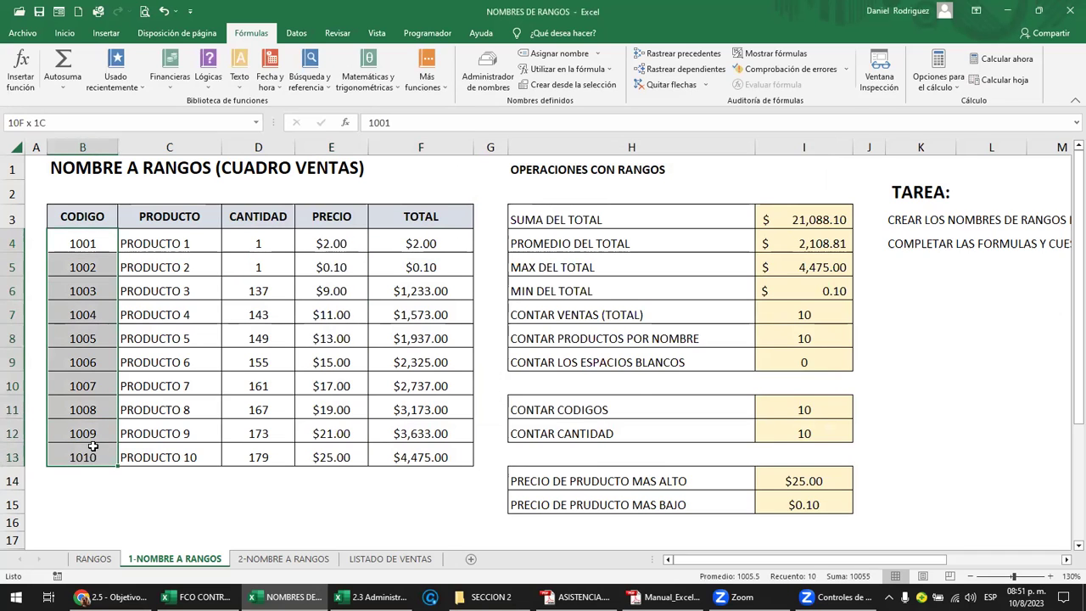
{"action": "left_click", "coordinate": [82, 244]}
{"action": "left_click", "coordinate": [63, 123]}
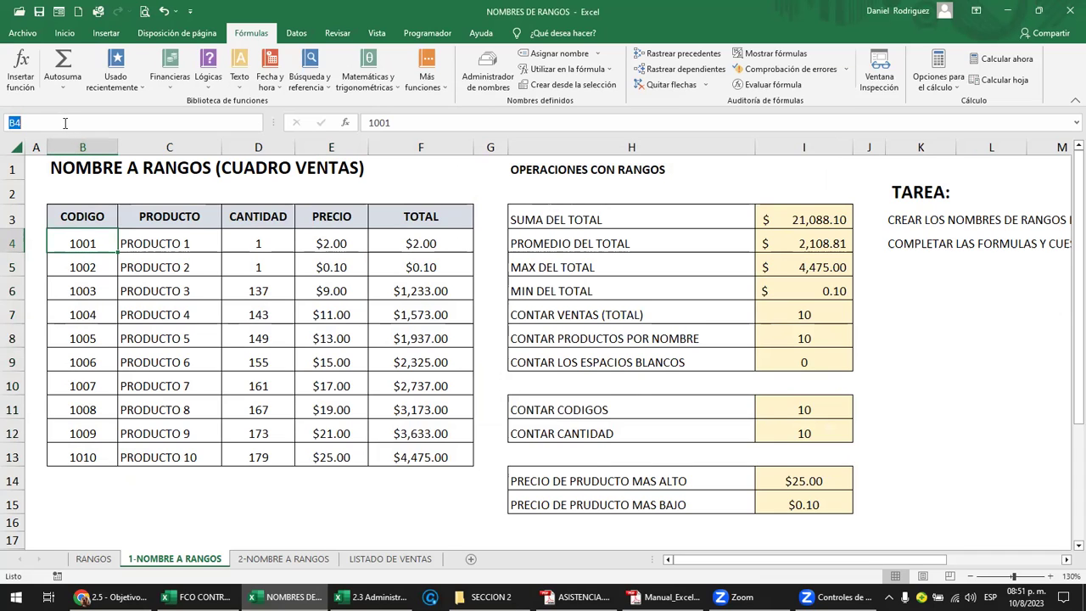
Step: Check the product and price ranges, then bring up the Name Manager listing all five names
{"action": "left_click_drag", "start_coordinate": [177, 243], "coordinate": [189, 458]}
{"action": "right_click", "coordinate": [191, 458]}
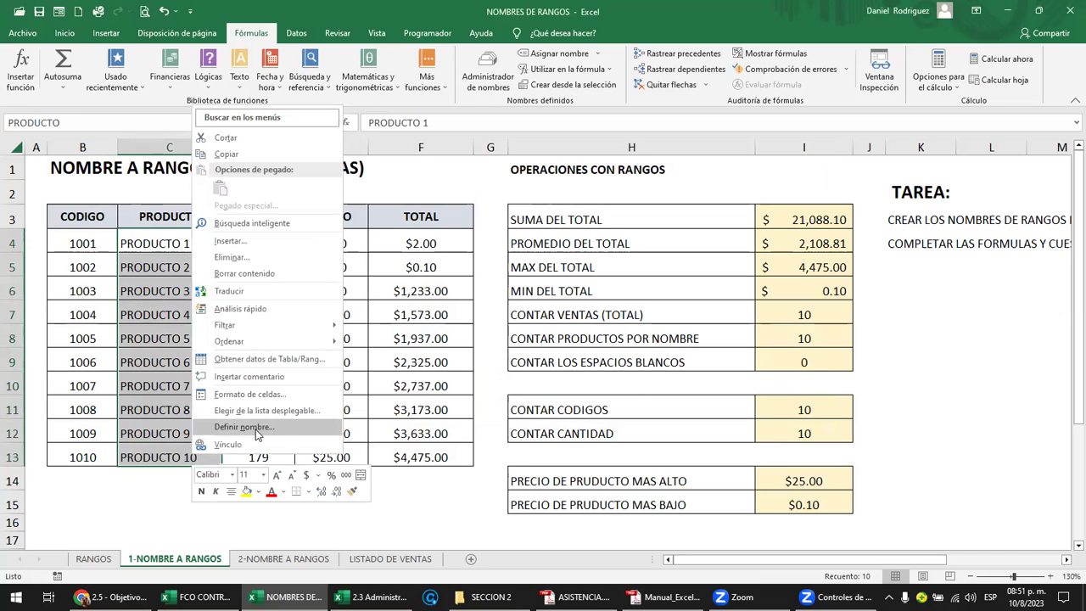
{"action": "left_click", "coordinate": [417, 283]}
{"action": "mouse_move", "coordinate": [331, 243]}
{"action": "left_mouse_down"}
{"action": "mouse_move", "coordinate": [351, 471]}
{"action": "mouse_move", "coordinate": [350, 460]}
{"action": "left_mouse_up"}
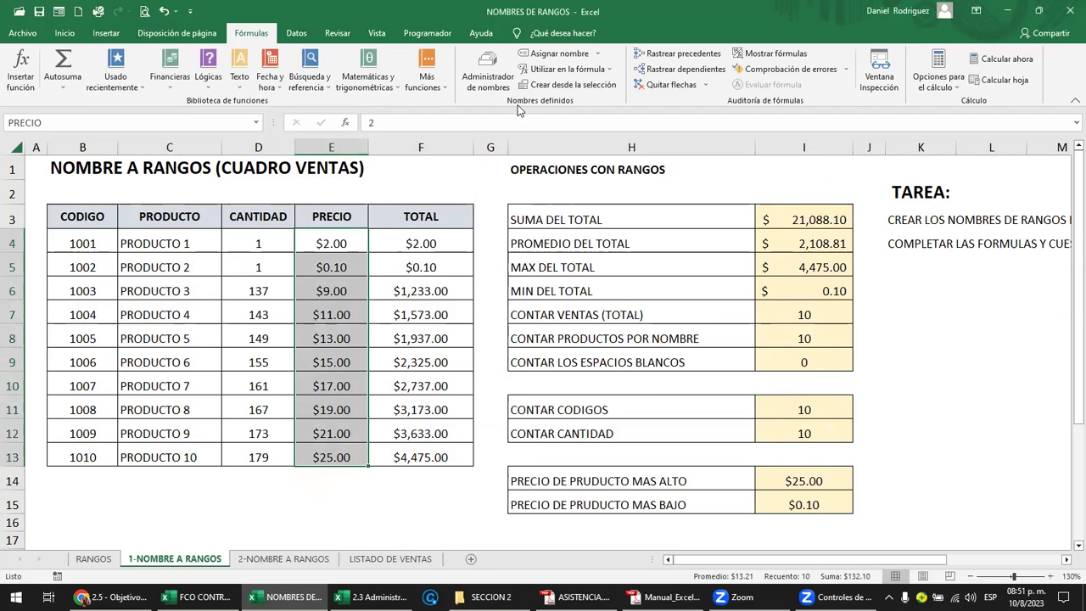
{"action": "left_click", "coordinate": [487, 80]}
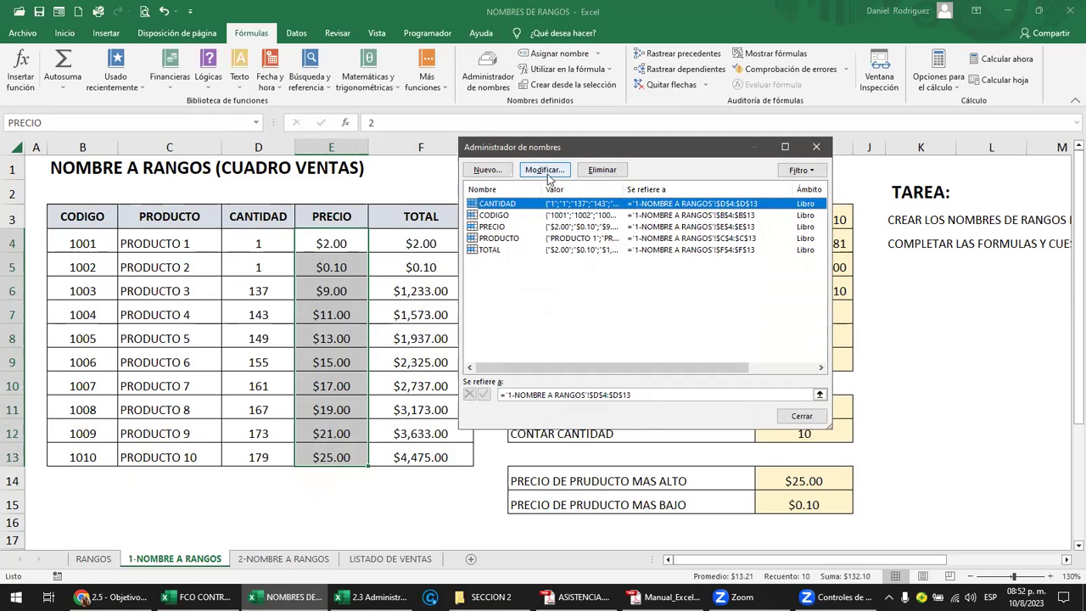
{"action": "key", "text": "Escape"}
{"action": "left_click", "coordinate": [435, 243]}
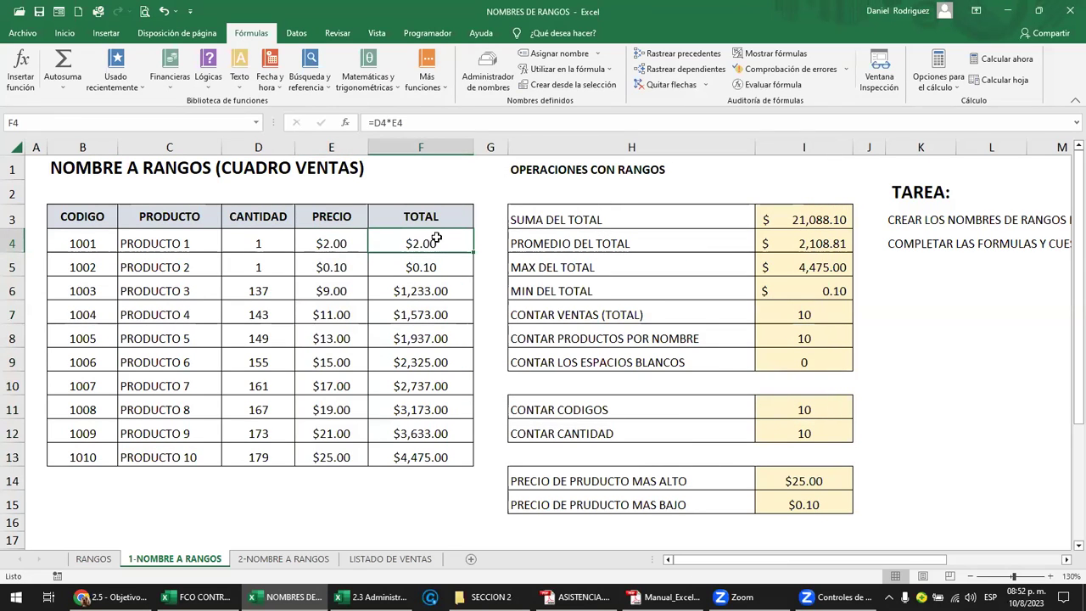
{"action": "left_click", "coordinate": [421, 216]}
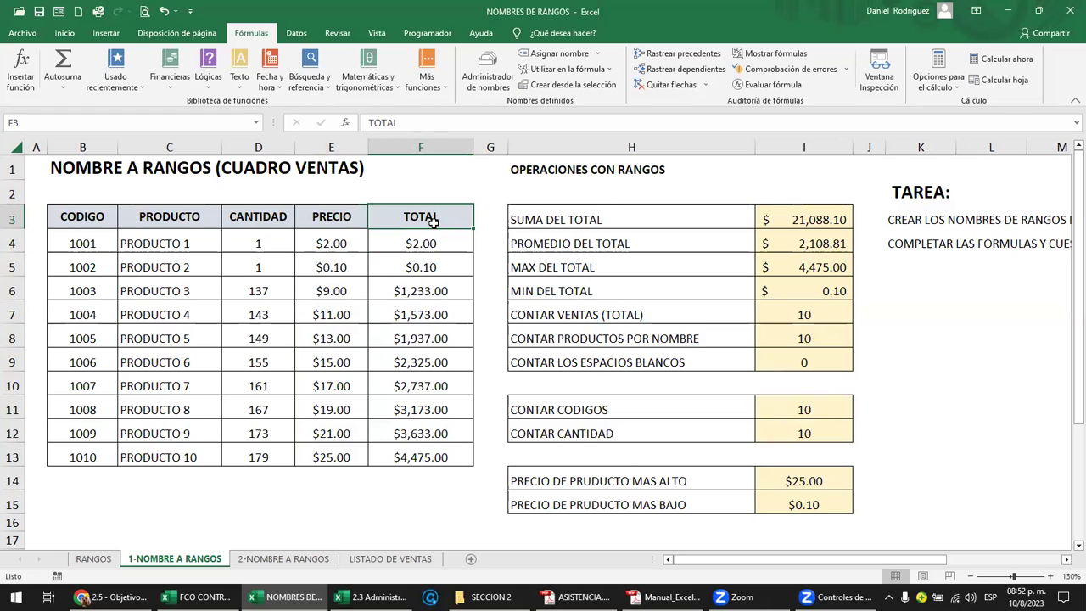
{"action": "left_click", "coordinate": [478, 95]}
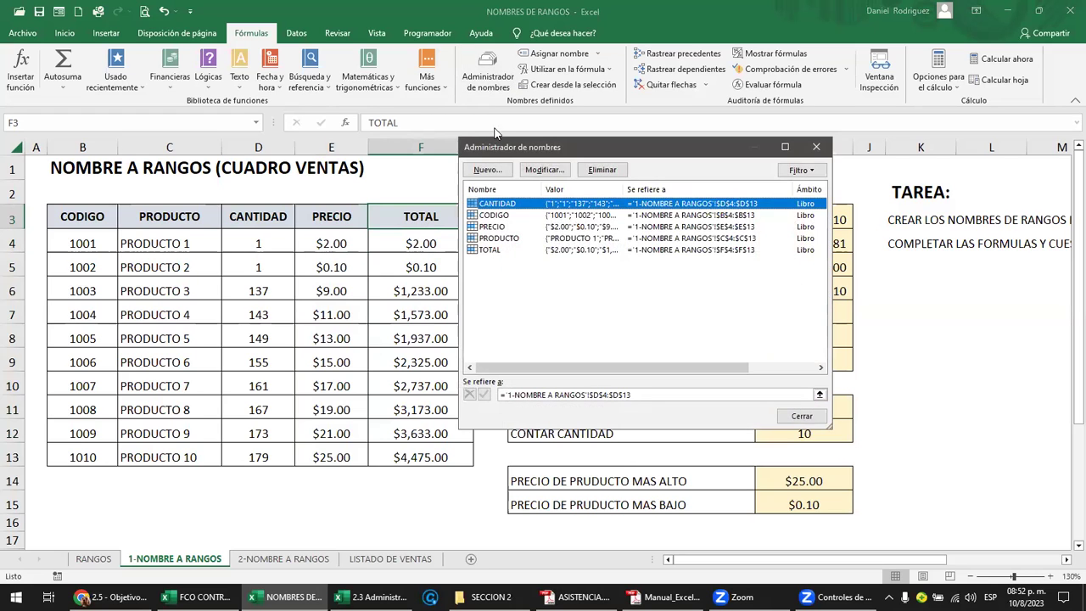
{"action": "left_click", "coordinate": [491, 251]}
{"action": "left_click", "coordinate": [544, 170]}
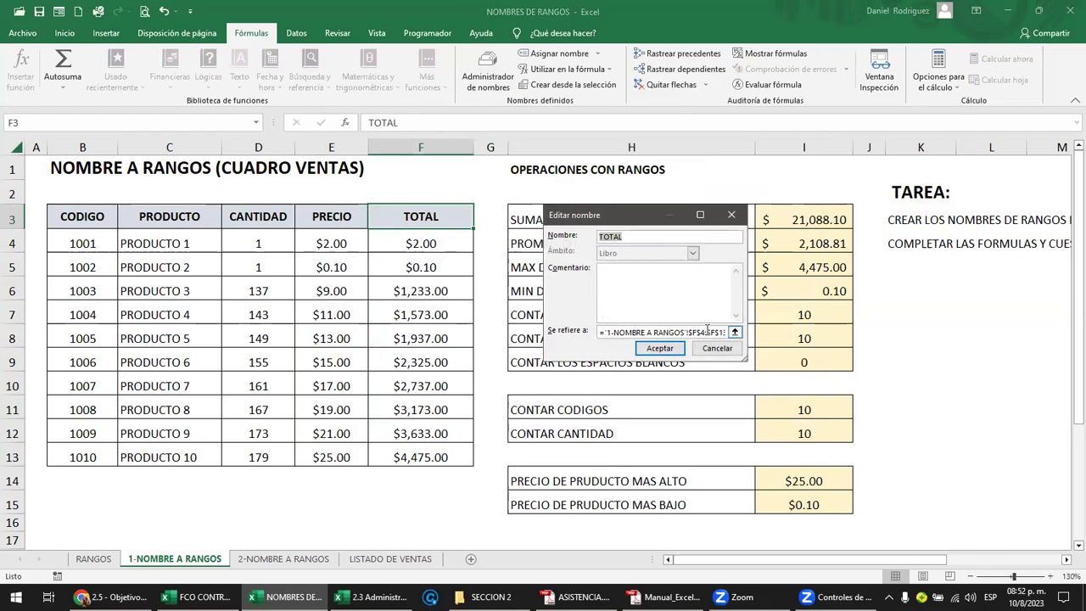
{"action": "left_click", "coordinate": [731, 214]}
{"action": "key", "text": "Escape"}
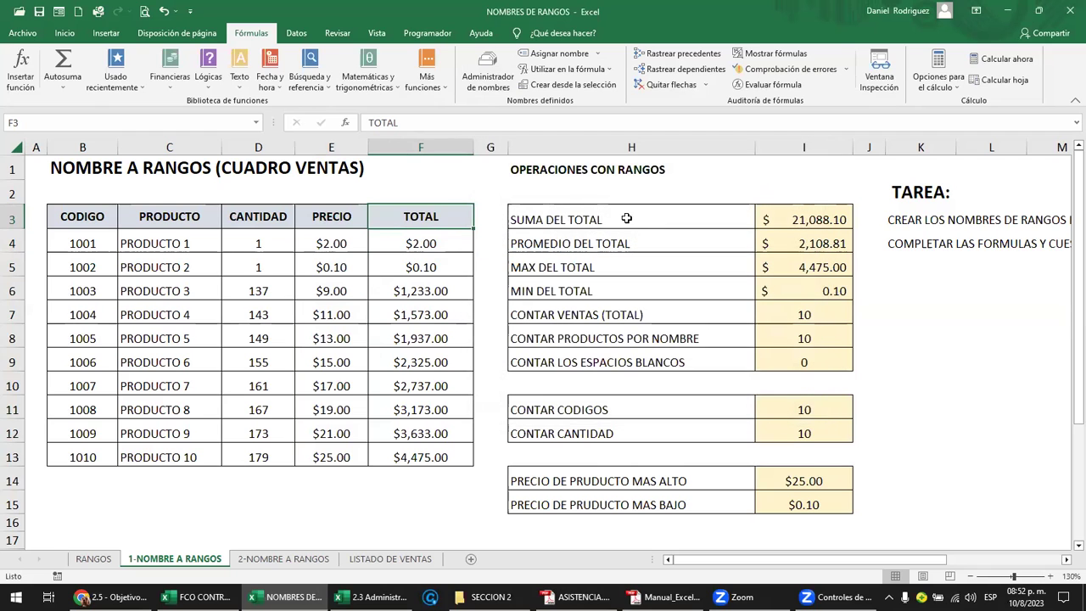
{"action": "left_click", "coordinate": [424, 246]}
{"action": "left_click_drag", "start_coordinate": [421, 270], "coordinate": [419, 457]}
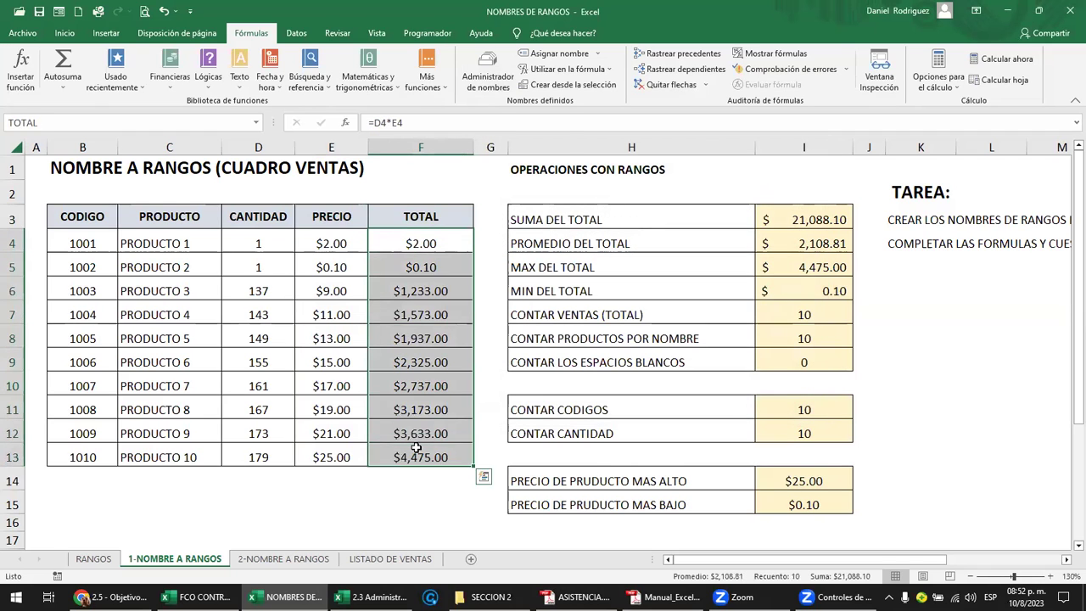
{"action": "right_click", "coordinate": [419, 456]}
{"action": "left_click", "coordinate": [469, 421]}
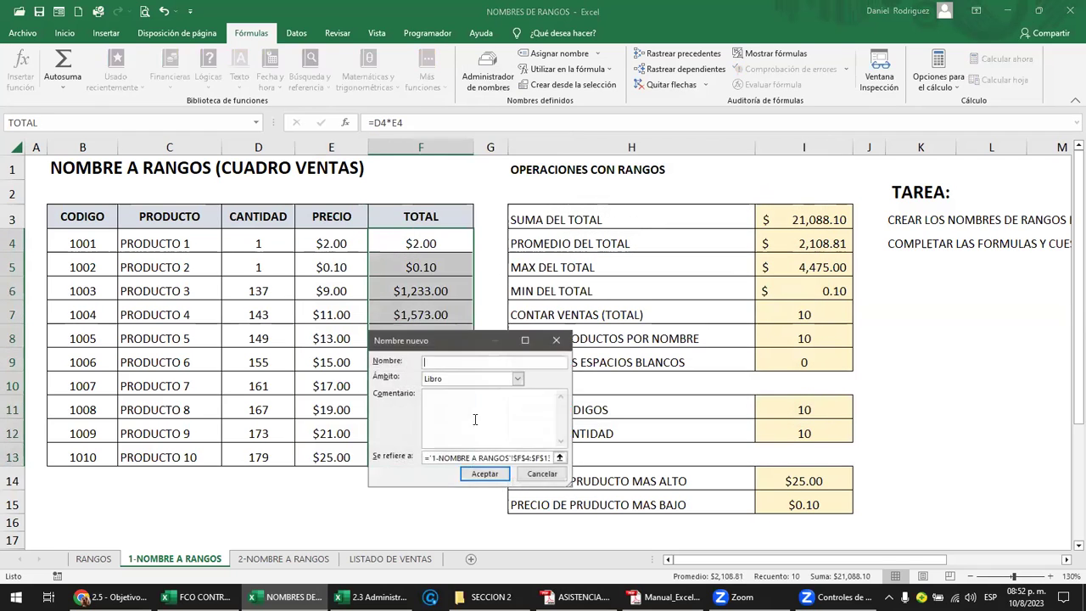
{"action": "left_click", "coordinate": [555, 339]}
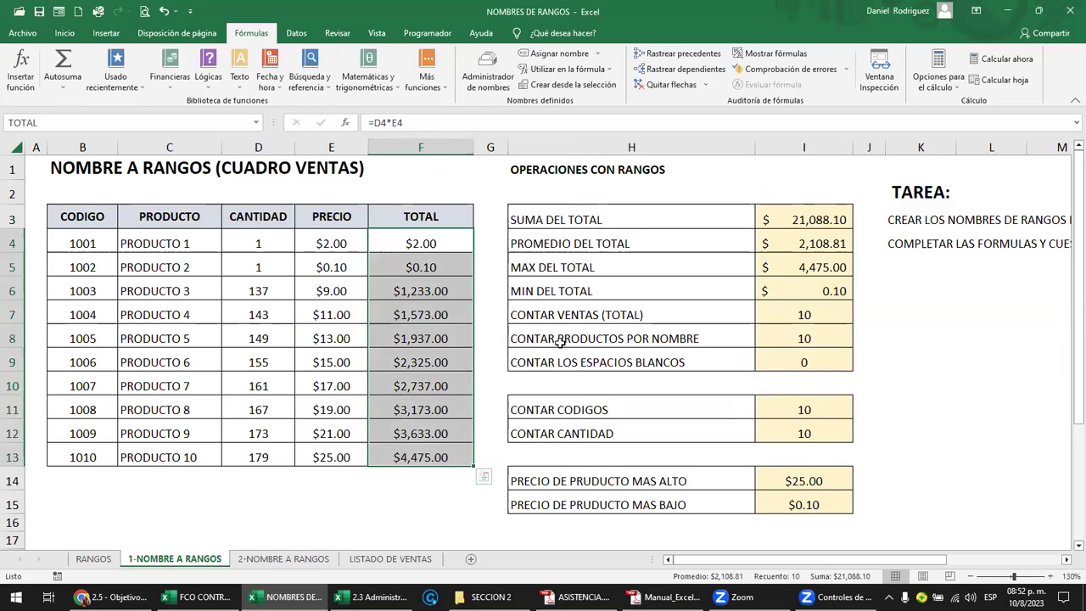
Step: Delete CODIGO, PRODUCTO, CANTIDAD, PRECIO and TOTAL together in the Name Manager
{"action": "left_click", "coordinate": [487, 286]}
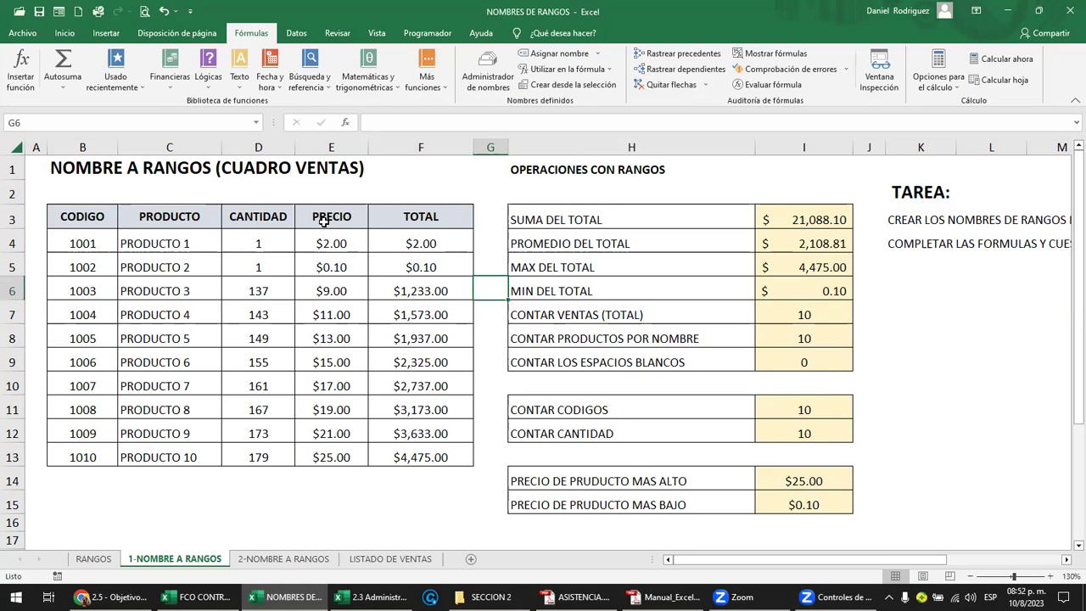
{"action": "left_click", "coordinate": [323, 220]}
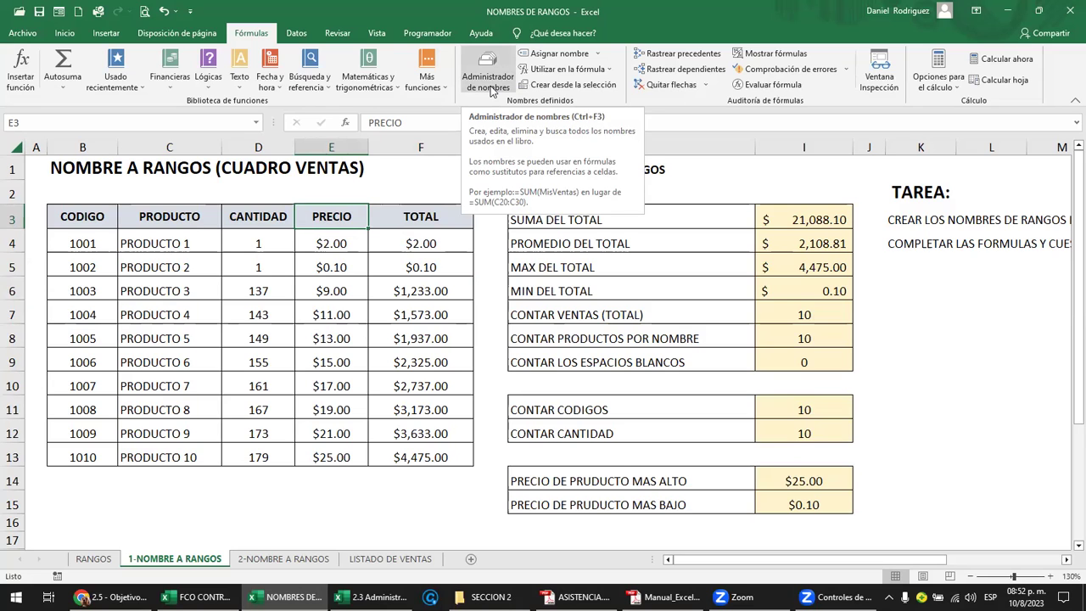
{"action": "left_click", "coordinate": [490, 85]}
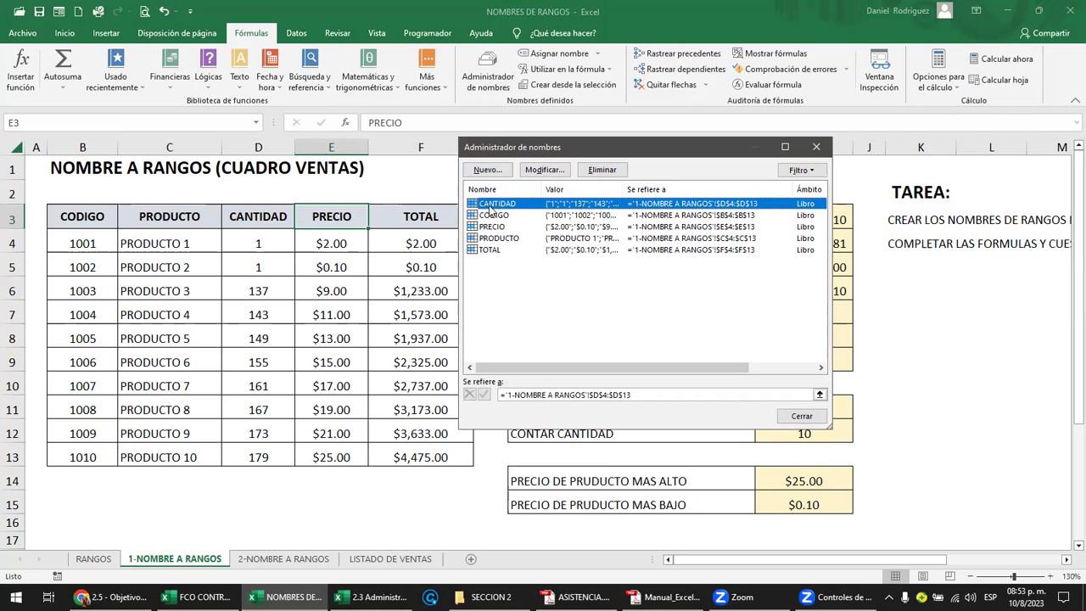
{"action": "left_click", "coordinate": [494, 251], "text": "shift"}
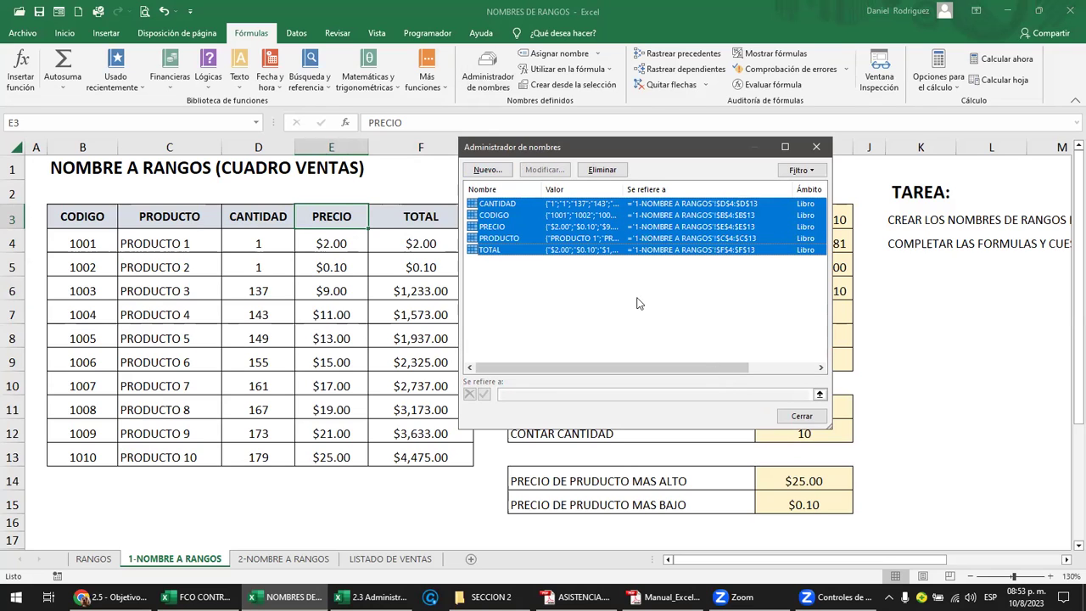
{"action": "left_click", "coordinate": [601, 170]}
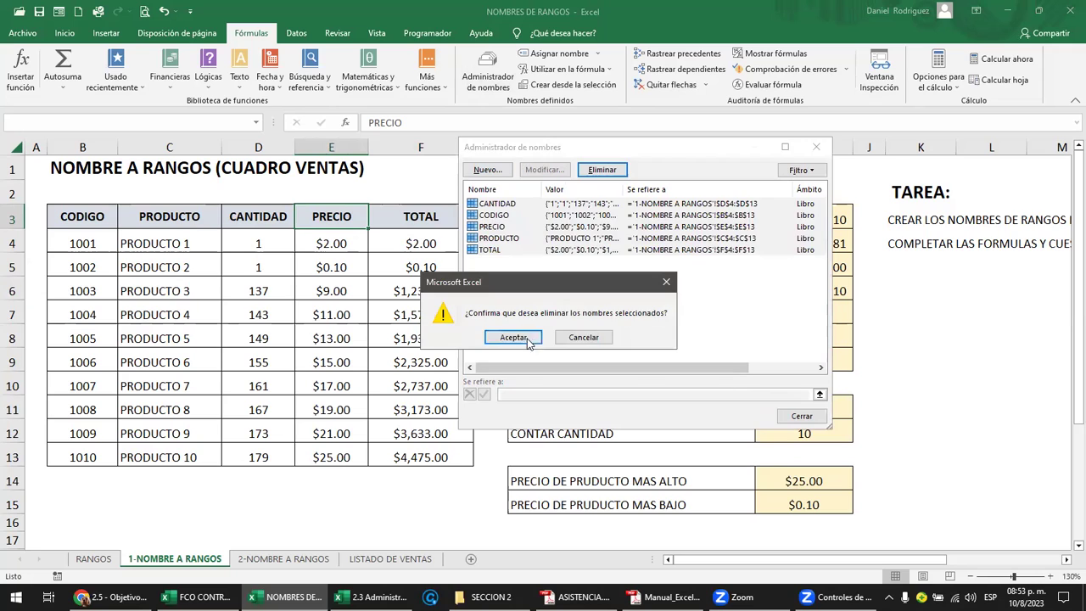
{"action": "left_click", "coordinate": [514, 338]}
{"action": "left_click", "coordinate": [801, 416]}
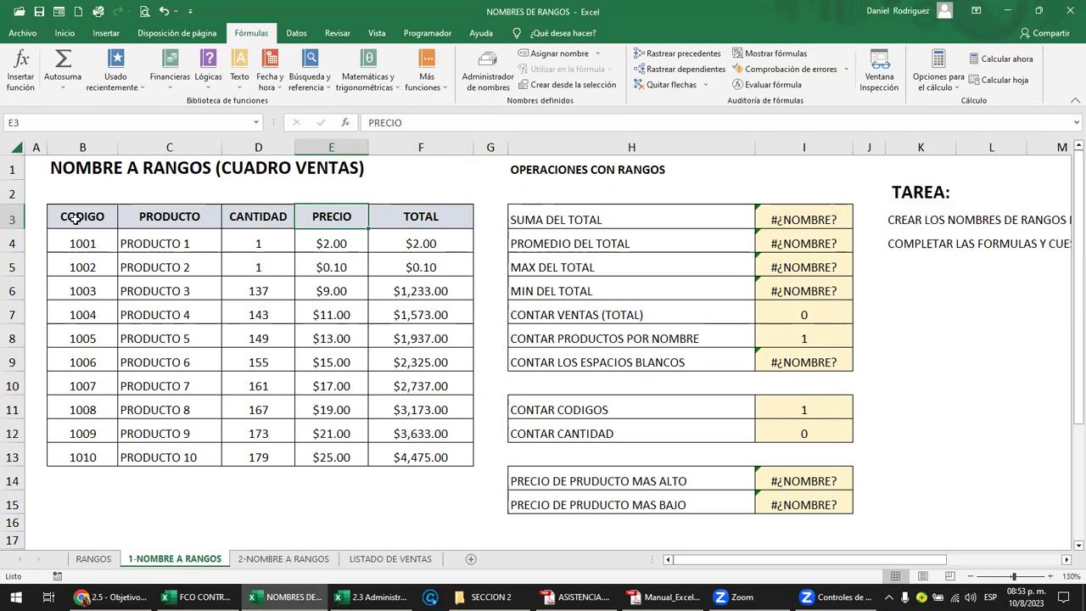
Step: Create all five names from the top row of B3:F13 in one go, then check the Name Box list
{"action": "left_click_drag", "start_coordinate": [75, 219], "coordinate": [411, 454]}
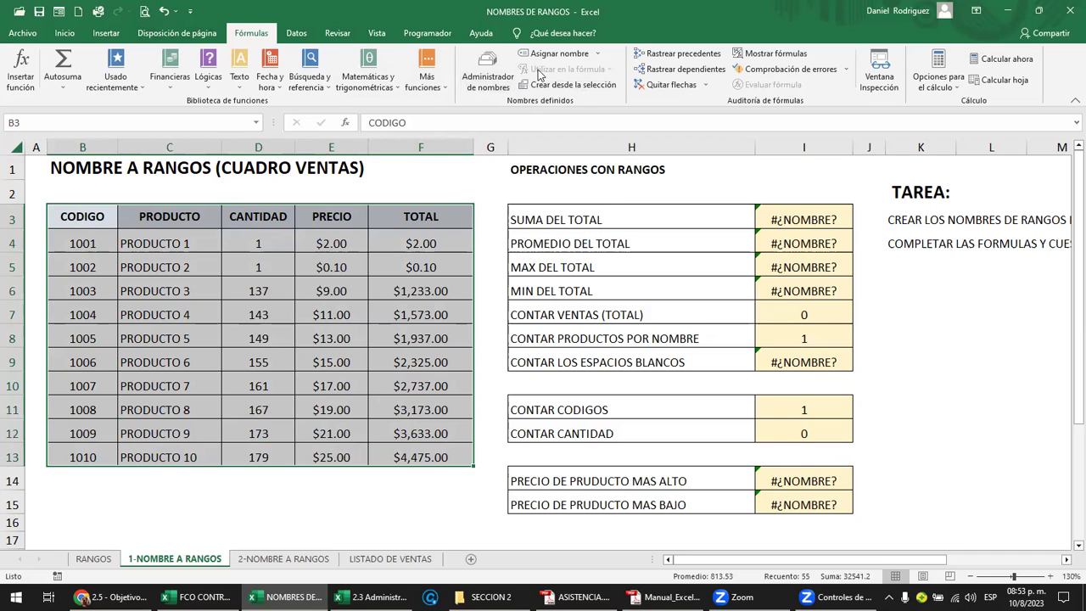
{"action": "left_click", "coordinate": [585, 85]}
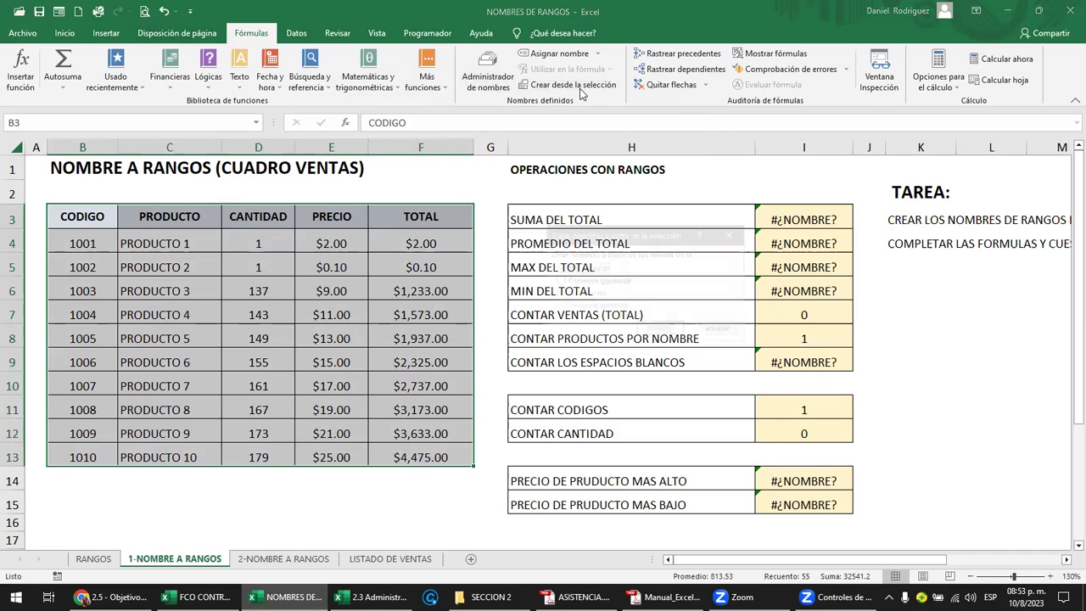
{"action": "left_click_drag", "start_coordinate": [638, 241], "coordinate": [664, 184]}
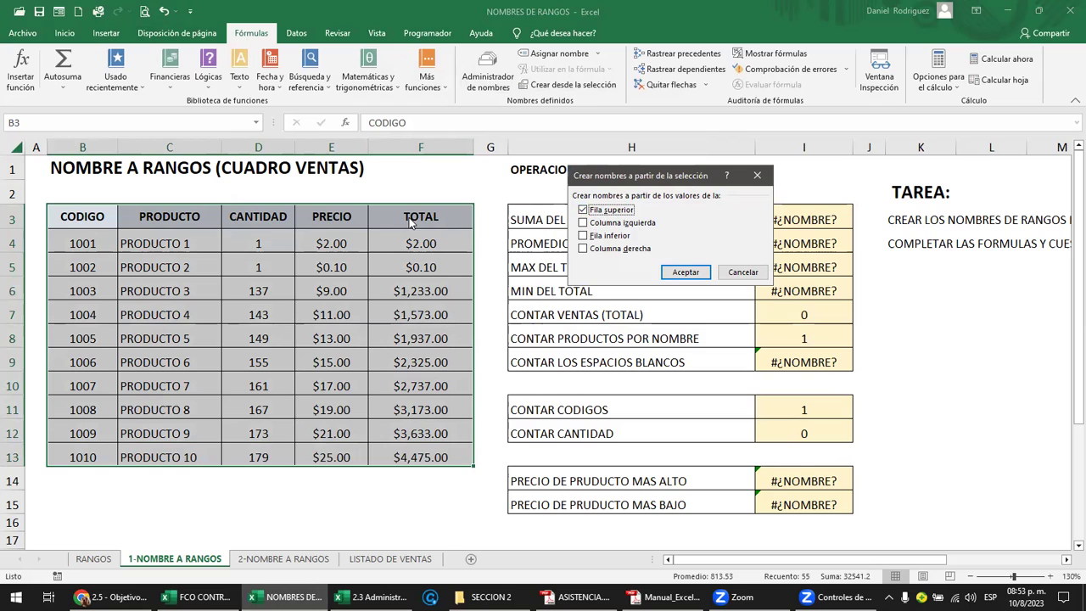
{"action": "left_click", "coordinate": [689, 272]}
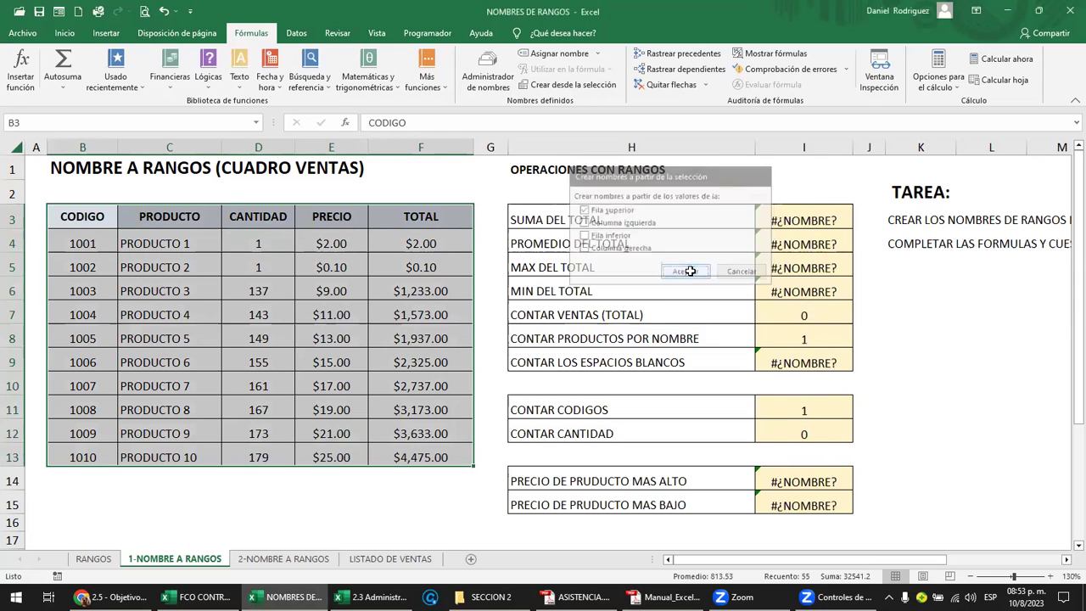
{"action": "left_click", "coordinate": [448, 193]}
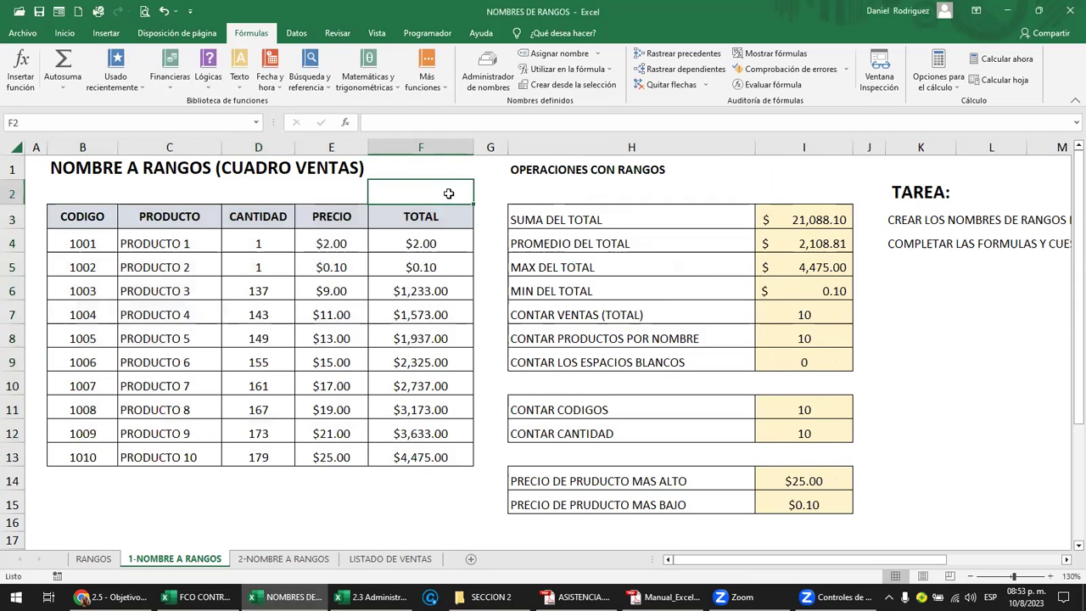
{"action": "left_click", "coordinate": [253, 124]}
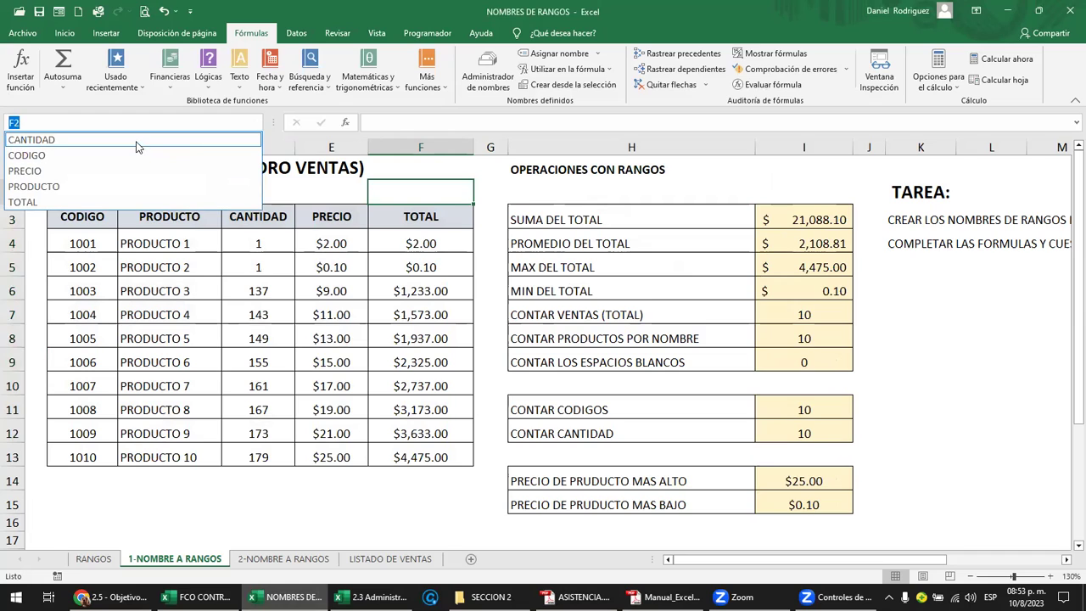
Step: Jump to the CANTIDAD range from the Name Box to check it
{"action": "left_click", "coordinate": [138, 141]}
{"action": "left_click", "coordinate": [277, 247]}
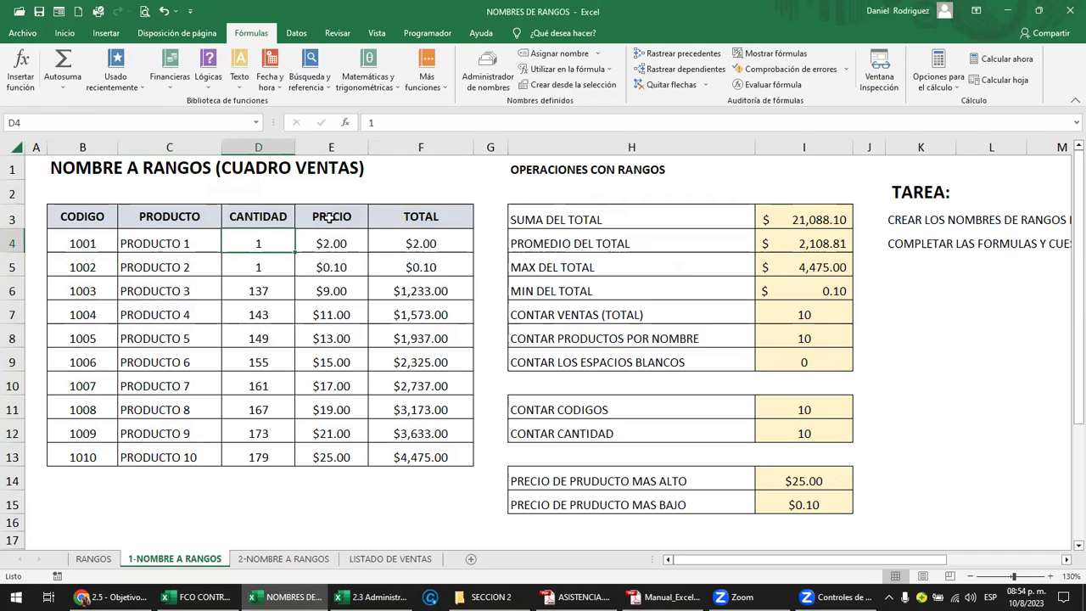
{"action": "left_click", "coordinate": [255, 123]}
{"action": "left_click", "coordinate": [382, 184]}
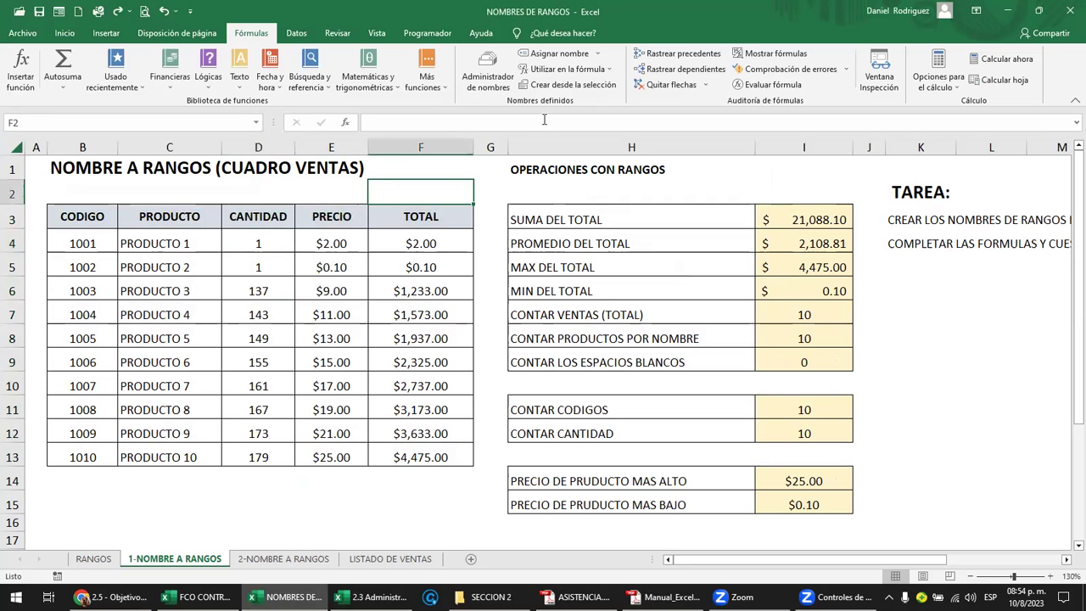
Step: Select all five names in the Name Manager and delete them
{"action": "left_click", "coordinate": [503, 83]}
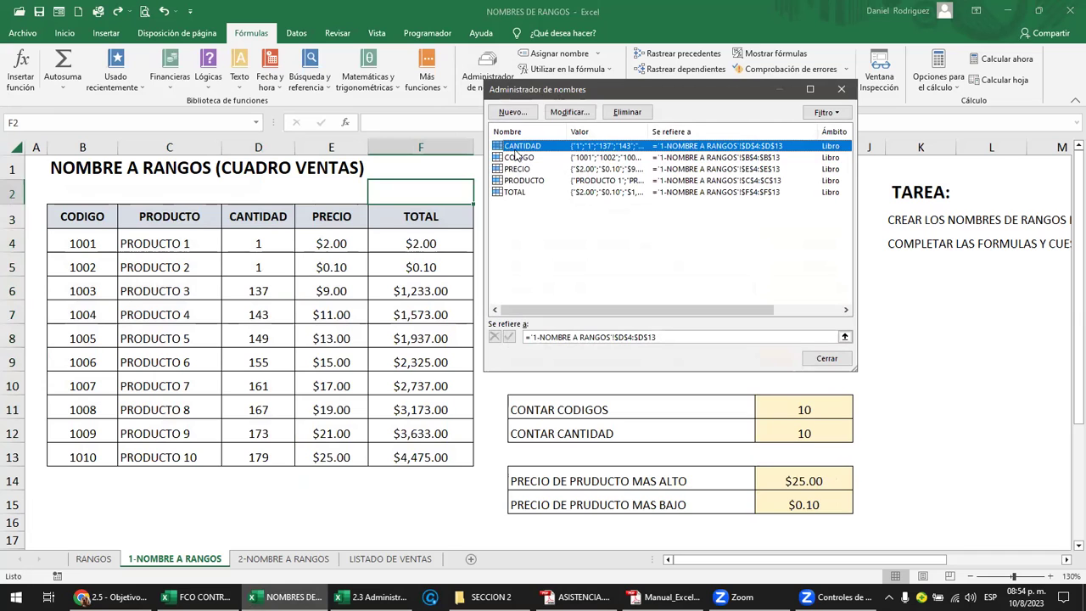
{"action": "left_click", "coordinate": [517, 194], "text": "shift"}
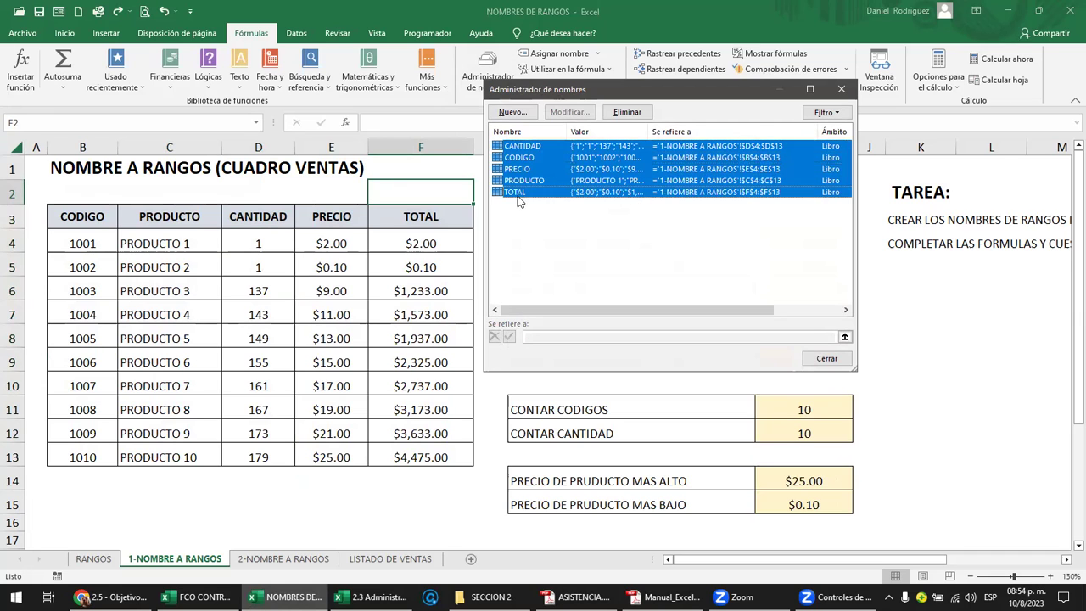
{"action": "left_click", "coordinate": [627, 112]}
{"action": "left_click", "coordinate": [582, 336]}
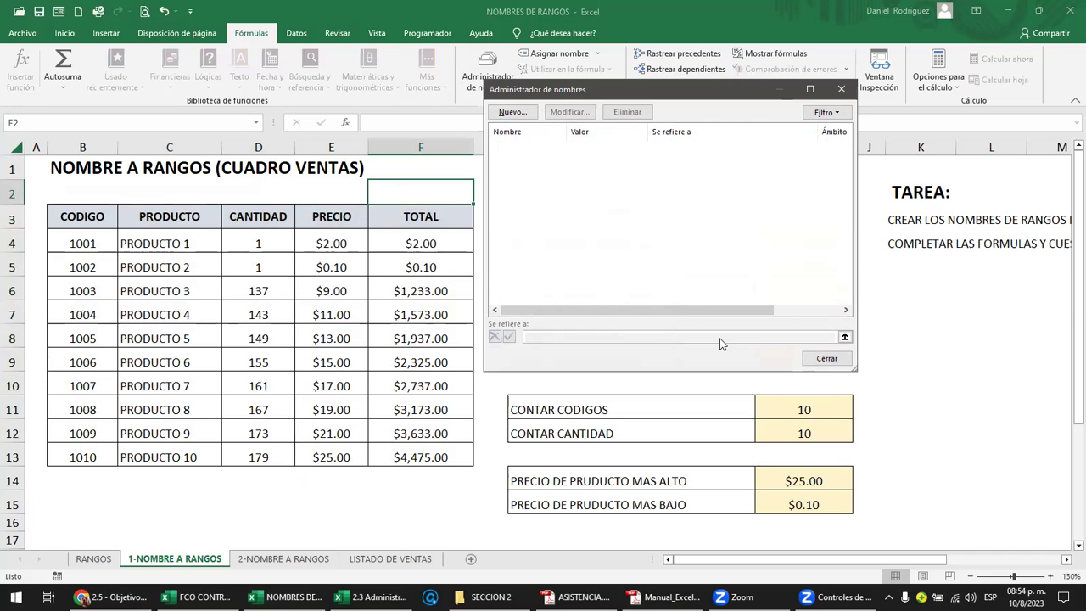
{"action": "left_click", "coordinate": [827, 358]}
{"action": "left_click", "coordinate": [301, 261]}
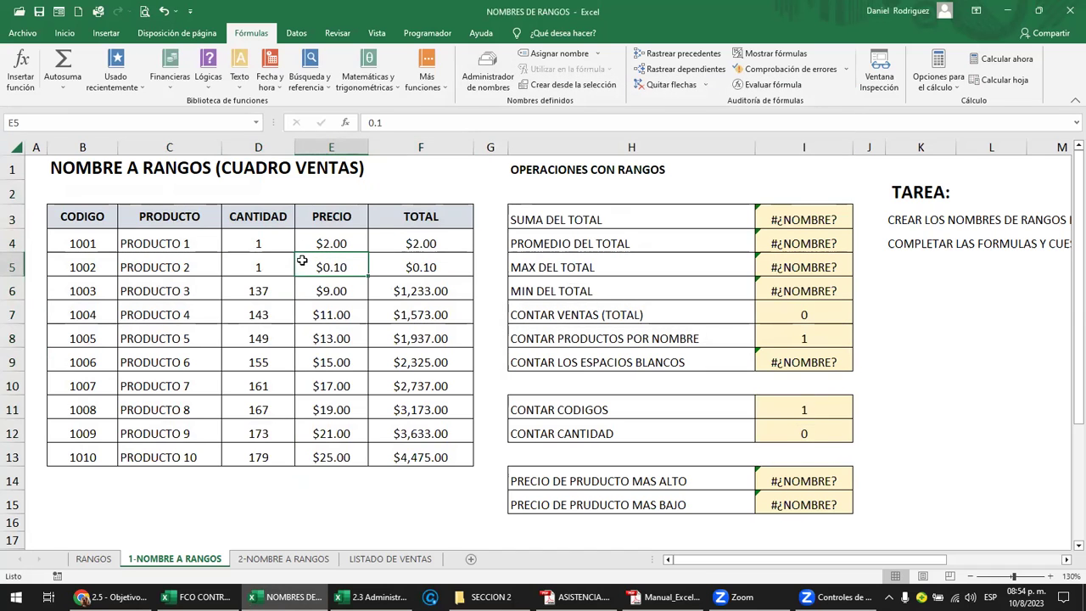
Step: Select B3:F13 and bring up Create from Selection with Fila superior ticked
{"action": "mouse_move", "coordinate": [85, 217]}
{"action": "left_mouse_down"}
{"action": "mouse_move", "coordinate": [405, 381]}
{"action": "mouse_move", "coordinate": [431, 448]}
{"action": "left_mouse_up"}
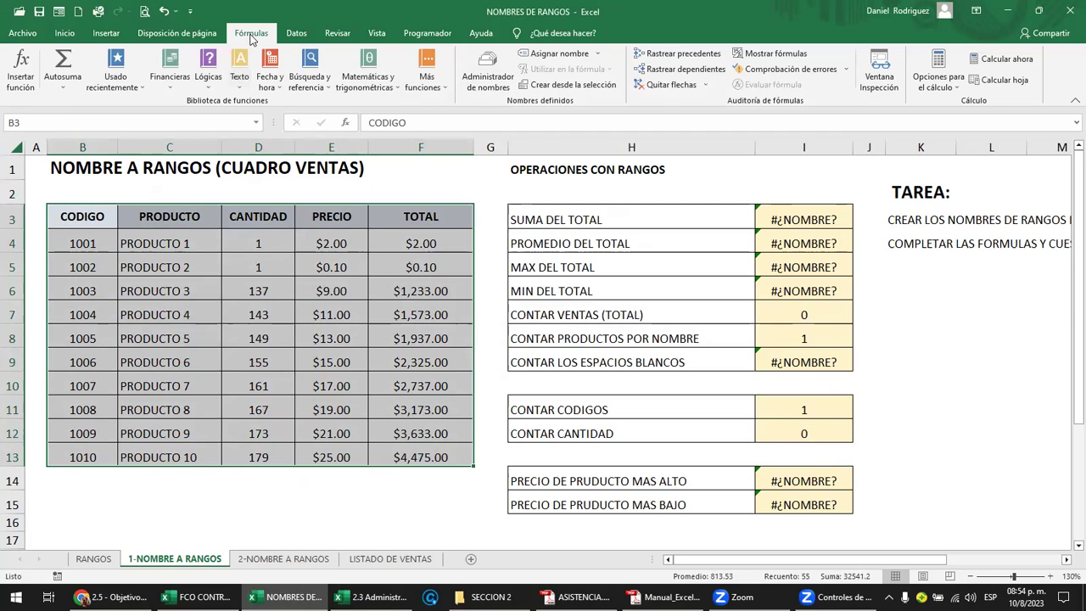
{"action": "left_click", "coordinate": [576, 85]}
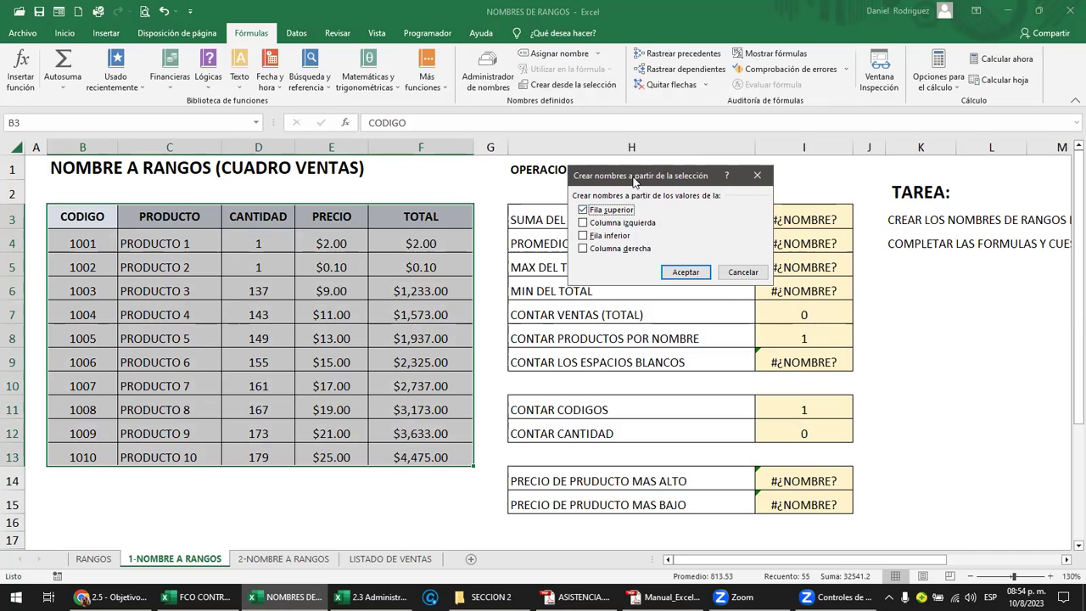
Step: Create range names from the sales table's header row so the operations compute
{"action": "left_click_drag", "start_coordinate": [633, 181], "coordinate": [554, 219]}
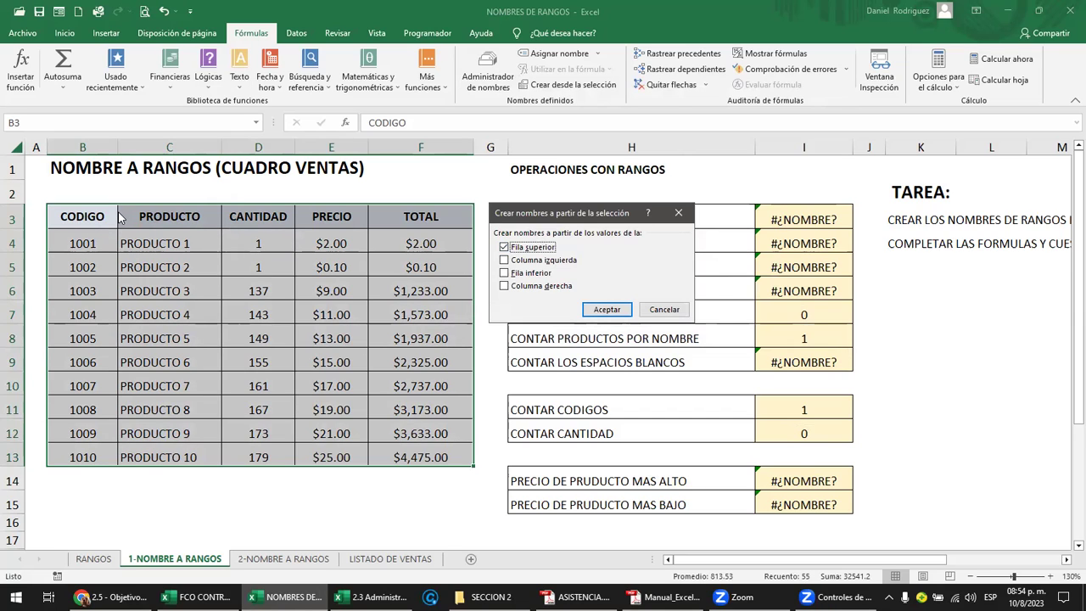
{"action": "left_click", "coordinate": [598, 309]}
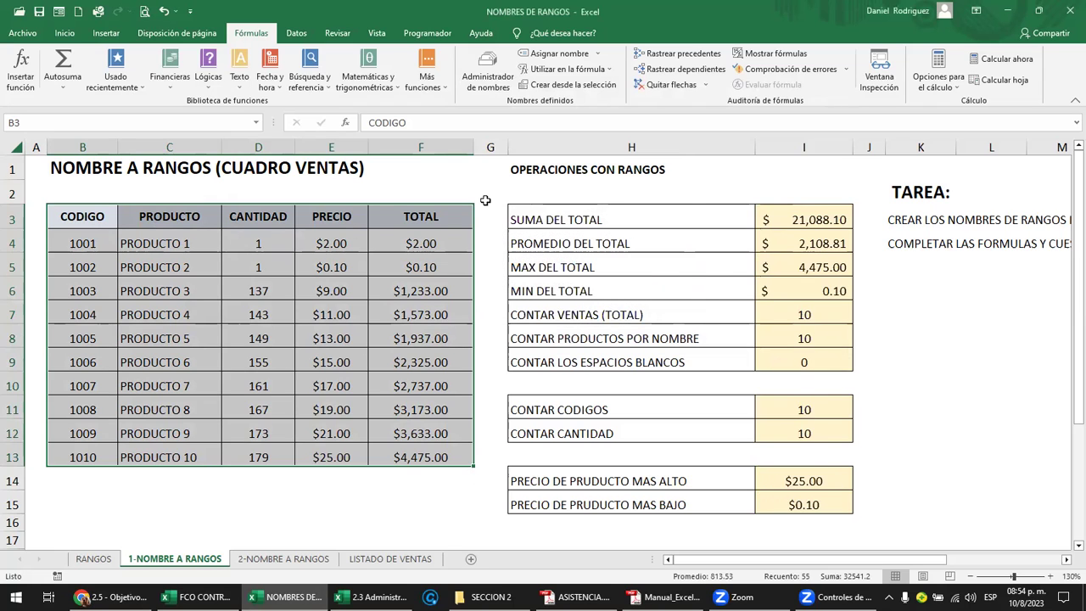
{"action": "left_click", "coordinate": [485, 201]}
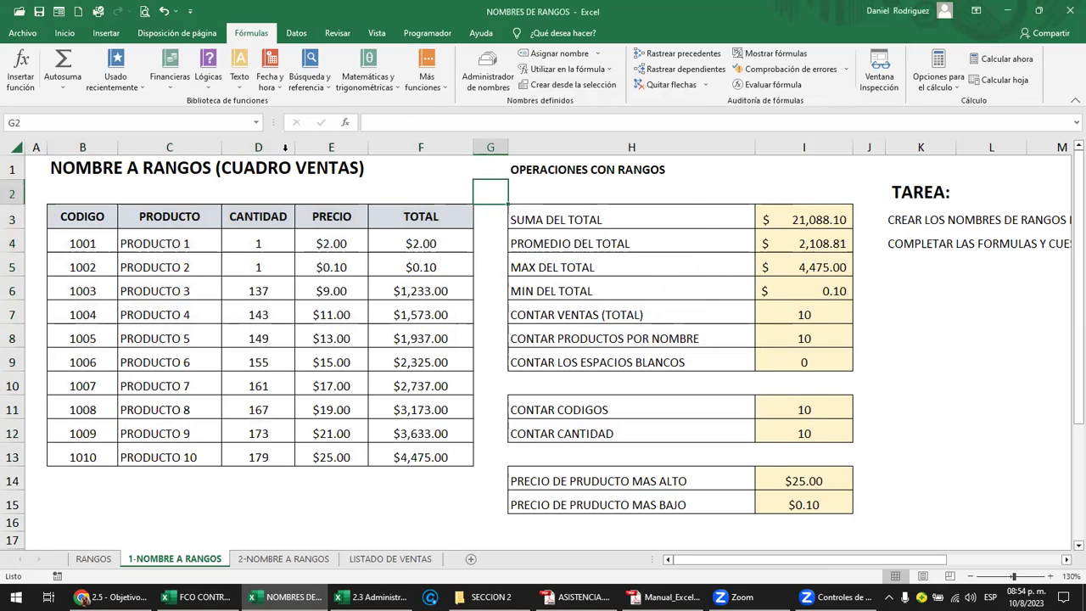
Step: Review the five new range names in the Name Box list and Name Manager
{"action": "left_click", "coordinate": [255, 122]}
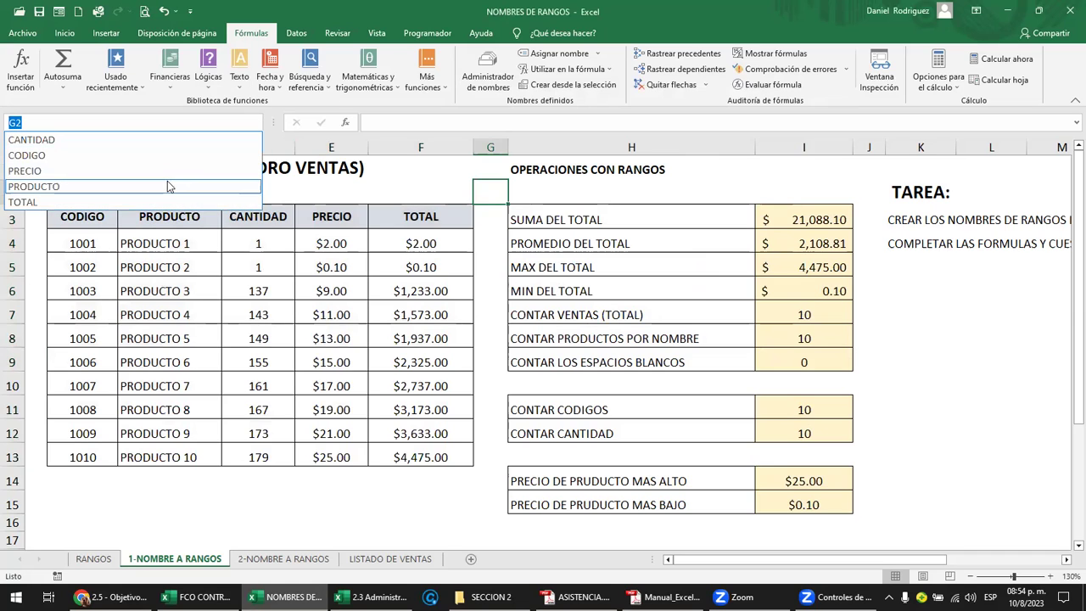
{"action": "left_click", "coordinate": [487, 71]}
{"action": "left_click", "coordinate": [488, 72]}
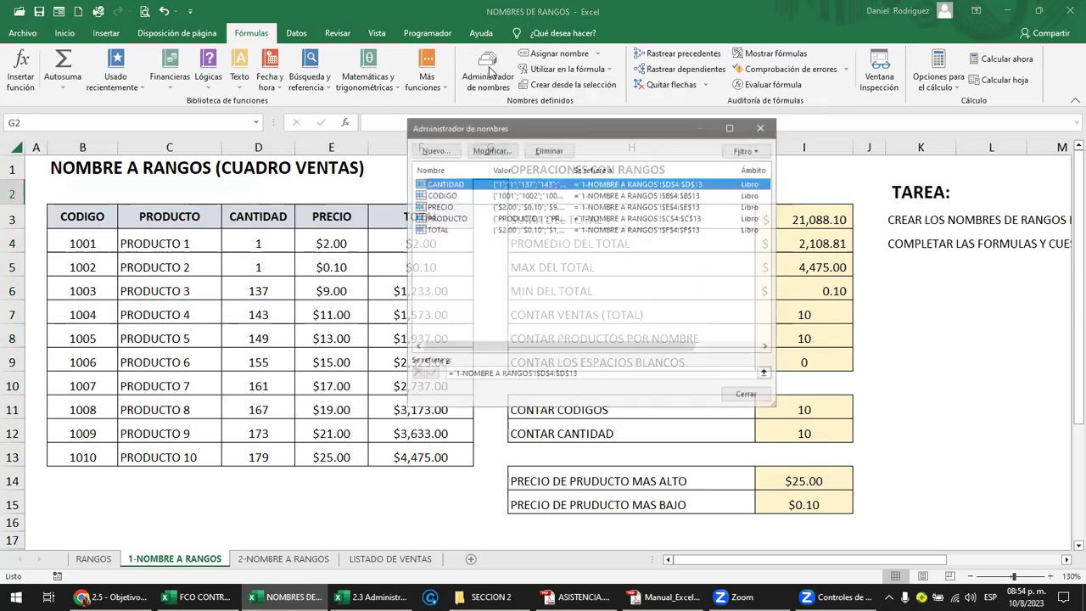
{"action": "left_click", "coordinate": [763, 126]}
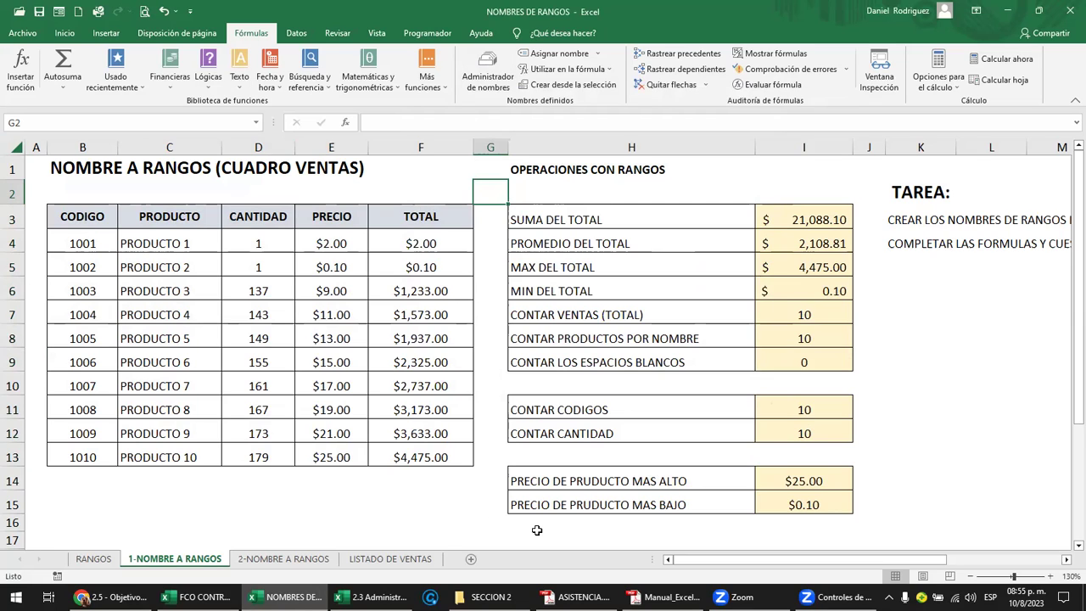
{"action": "left_click", "coordinate": [361, 504]}
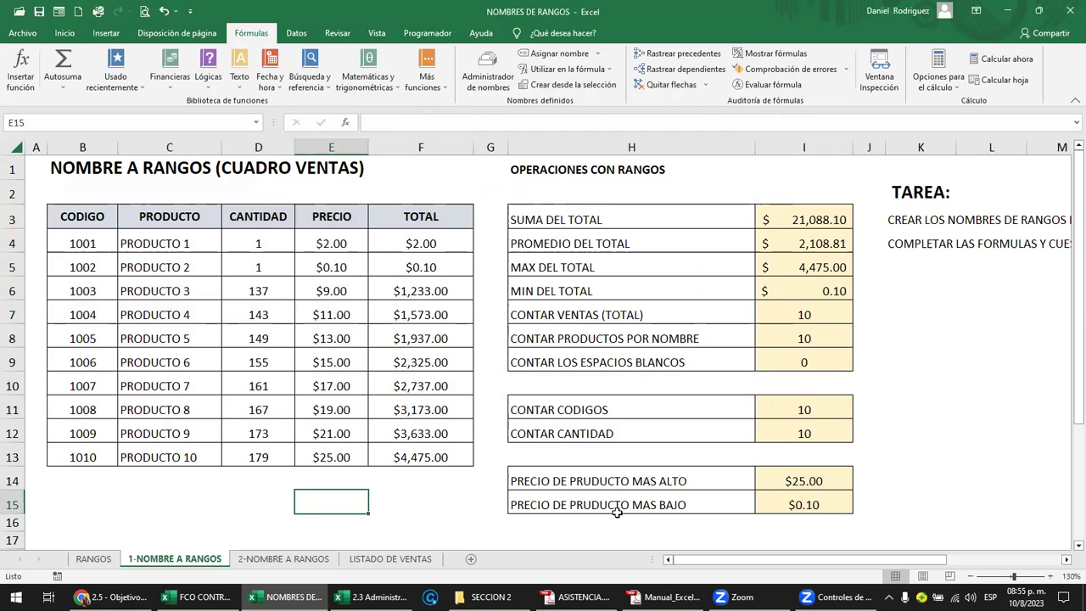
Step: On LISTADO DE VENTAS, select the whole sales table A3:G203 starting from the Fecha header
{"action": "left_click", "coordinate": [392, 559]}
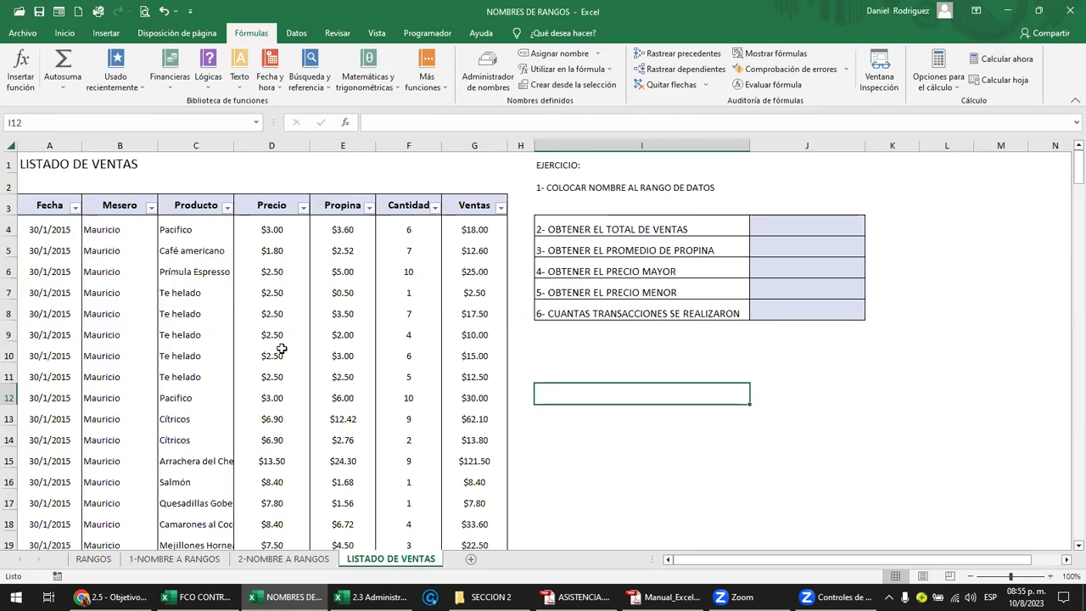
{"action": "left_click", "coordinate": [249, 290]}
{"action": "scroll", "coordinate": [246, 305], "scroll_direction": "down", "scroll_amount": 6}
{"action": "scroll", "coordinate": [246, 306], "scroll_direction": "up", "scroll_amount": 5}
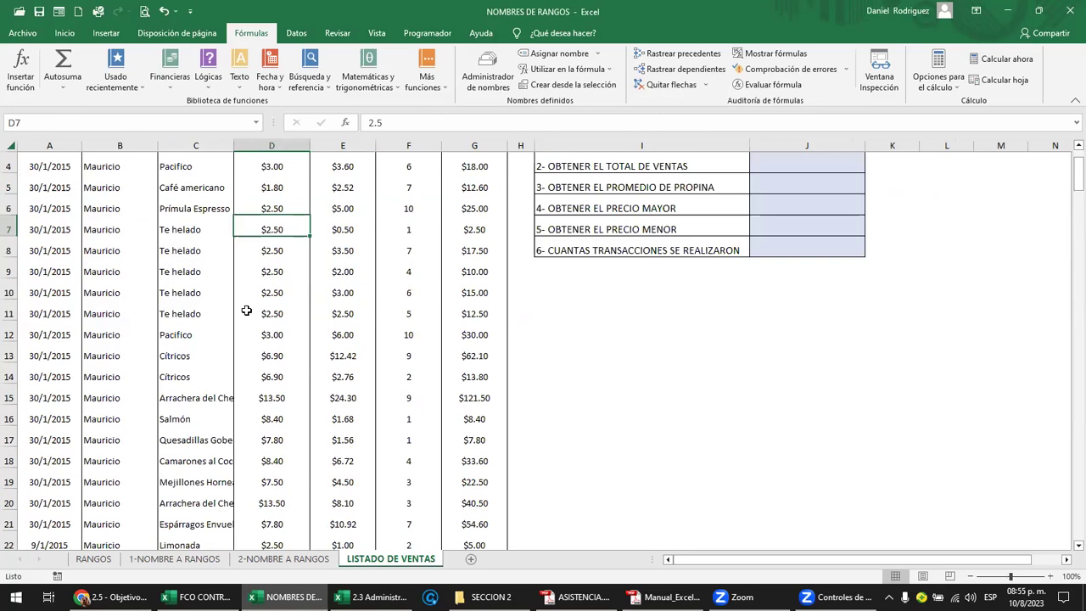
{"action": "scroll", "coordinate": [212, 297], "scroll_direction": "up", "scroll_amount": 1}
{"action": "left_click", "coordinate": [34, 207]}
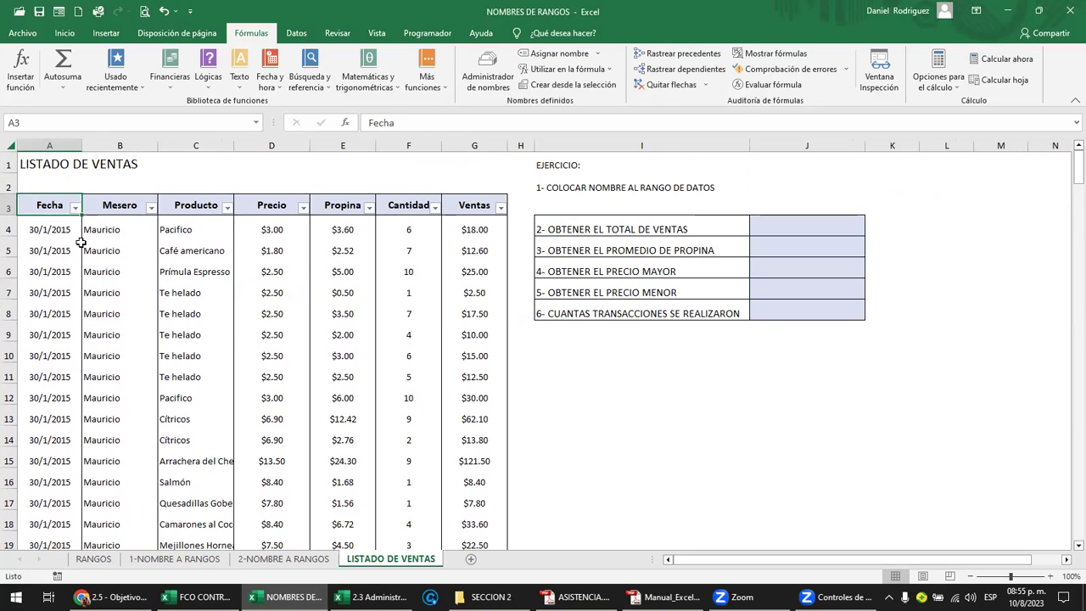
{"action": "key", "text": "ctrl+shift+End"}
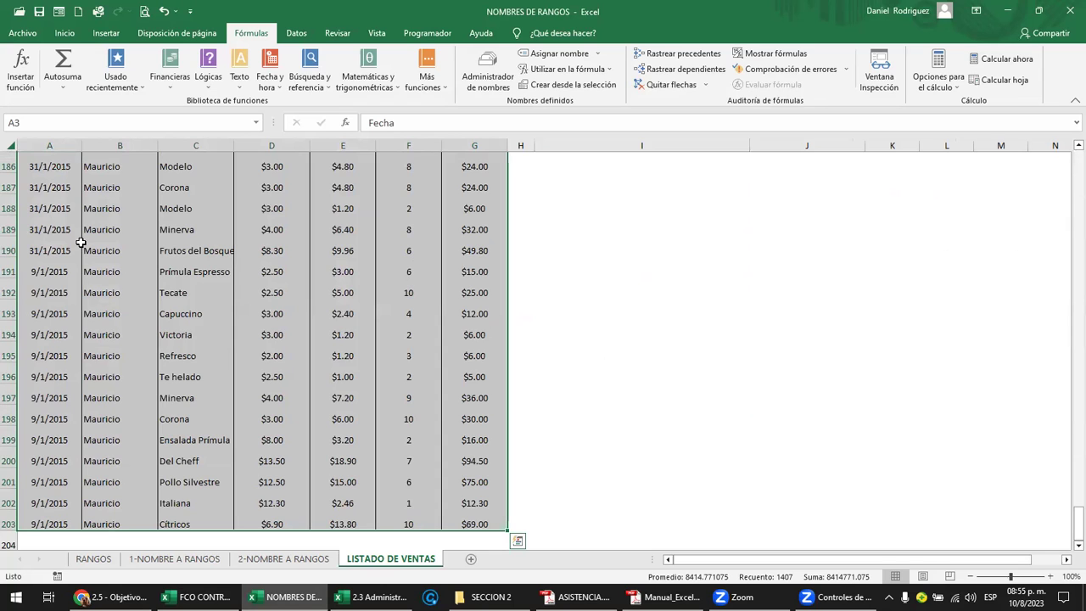
{"action": "scroll", "coordinate": [543, 266], "scroll_direction": "up", "scroll_amount": 3}
{"action": "scroll", "coordinate": [543, 266], "scroll_direction": "up", "scroll_amount": 1}
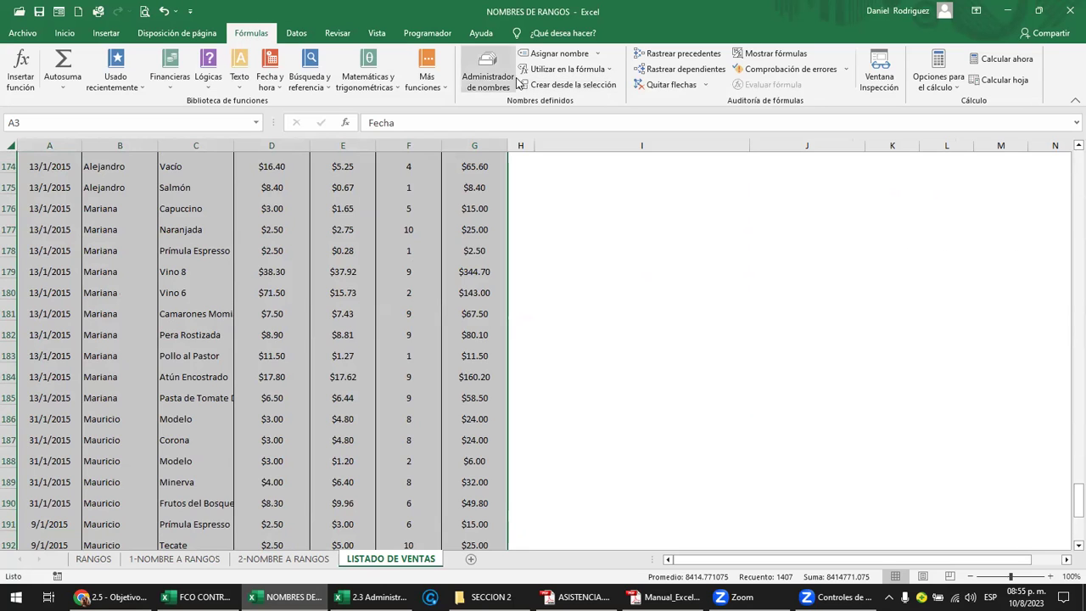
Step: Create names from the table's top row only, with Left column unchecked
{"action": "left_click", "coordinate": [569, 85]}
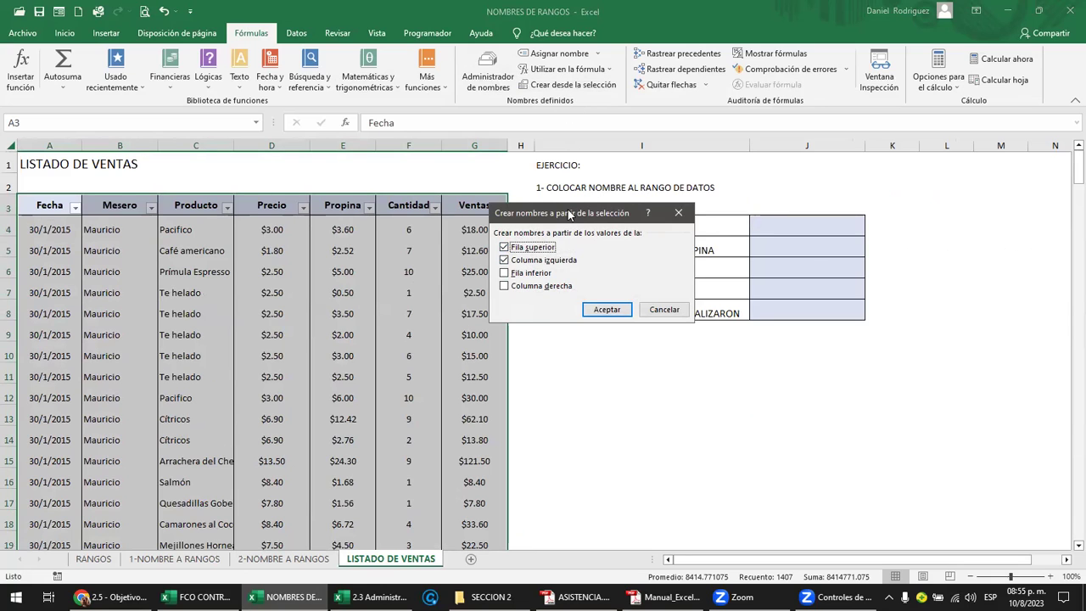
{"action": "left_click_drag", "start_coordinate": [570, 214], "coordinate": [697, 191]}
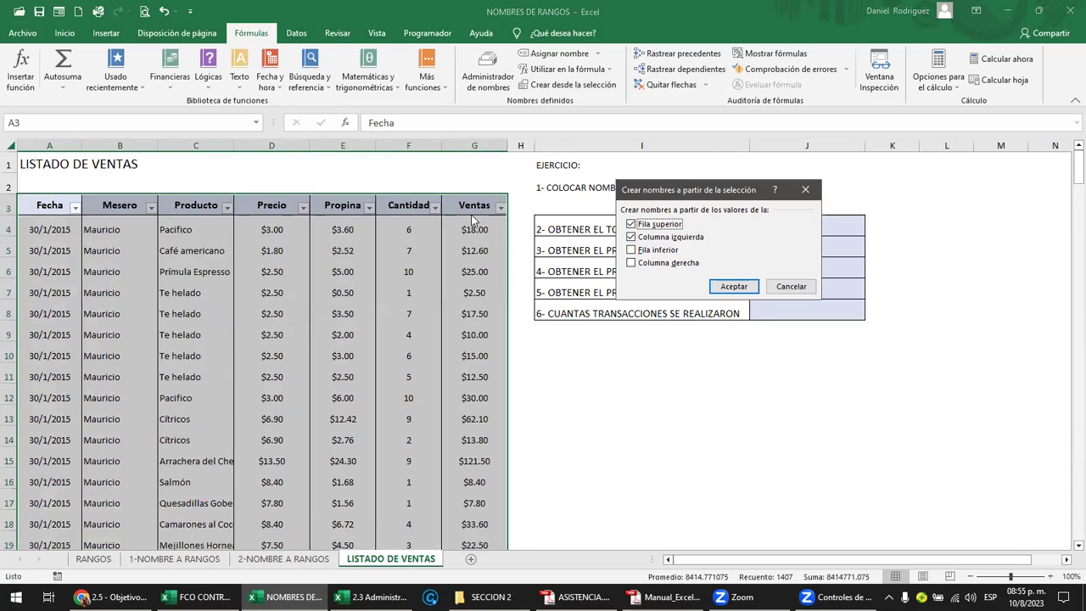
{"action": "left_click", "coordinate": [631, 238]}
{"action": "left_click", "coordinate": [735, 287]}
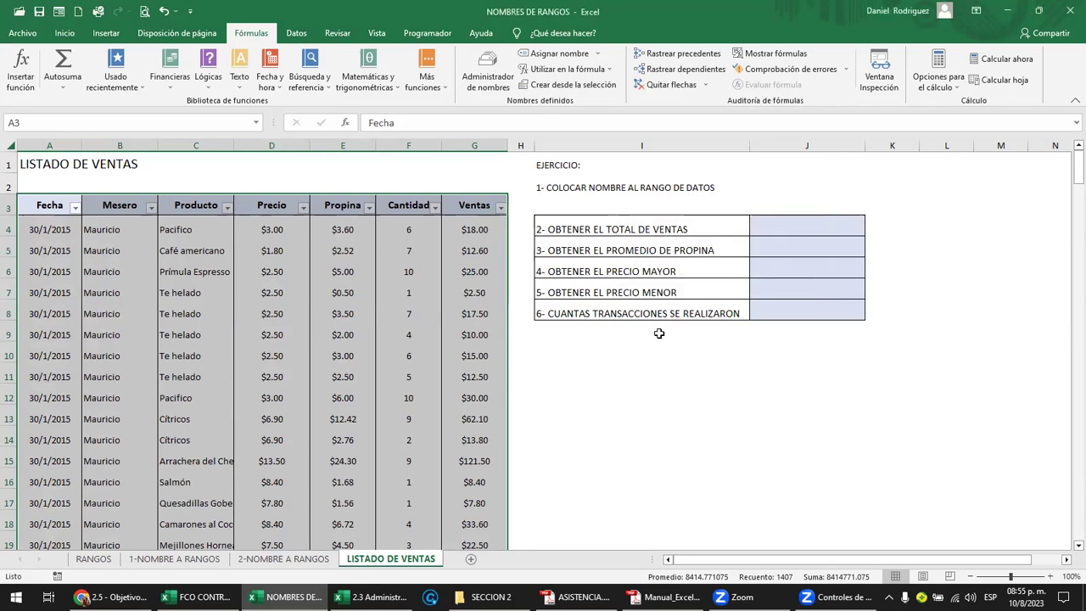
{"action": "left_click", "coordinate": [585, 371]}
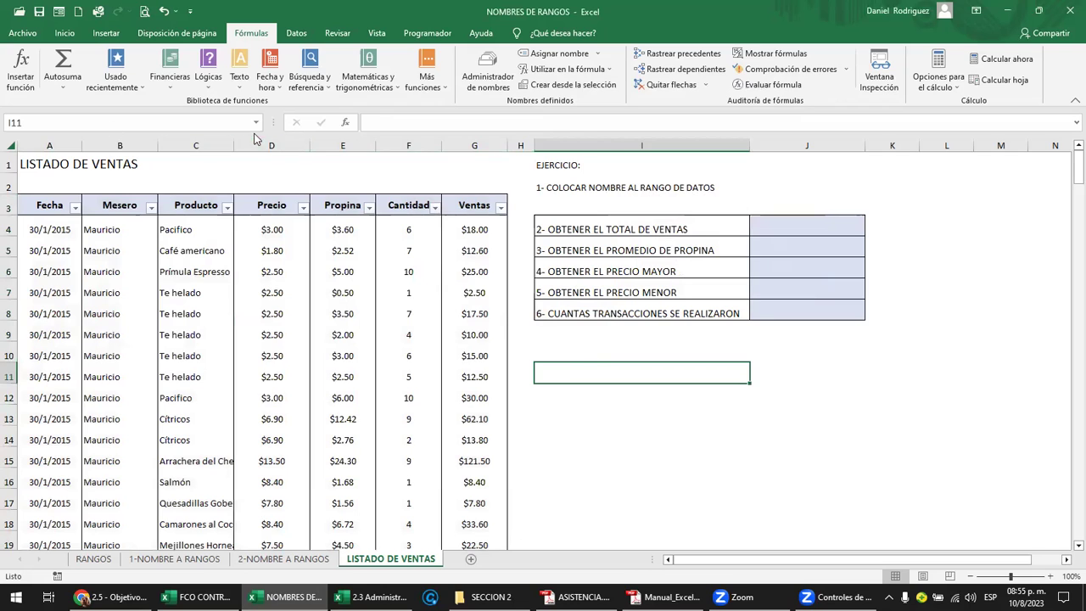
Step: Check the defined names in the Name Box list, then bring up the Name Manager
{"action": "left_click", "coordinate": [255, 122]}
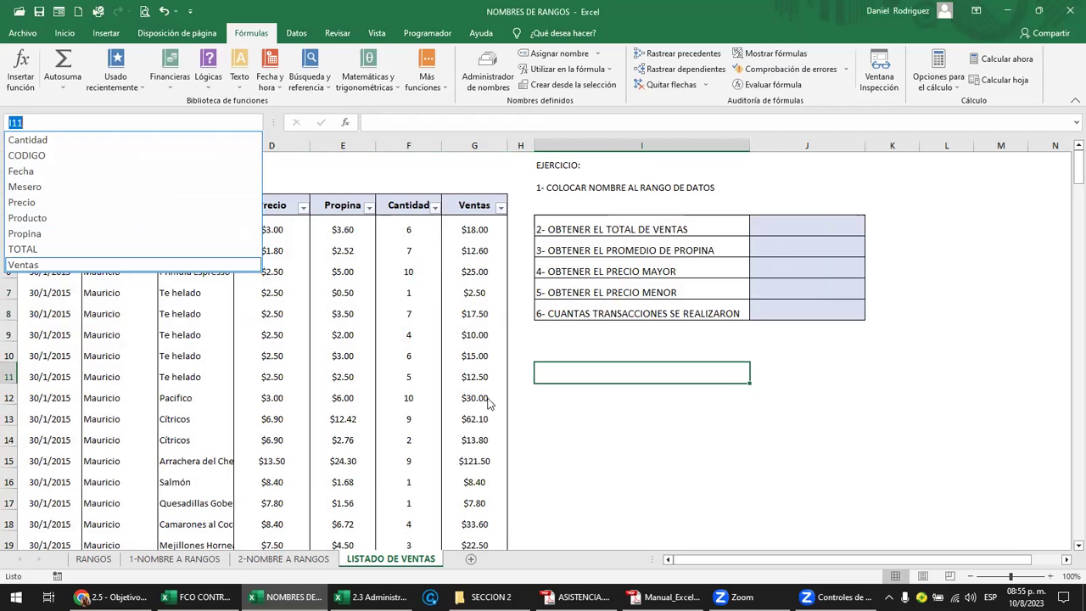
{"action": "key", "text": "Escape"}
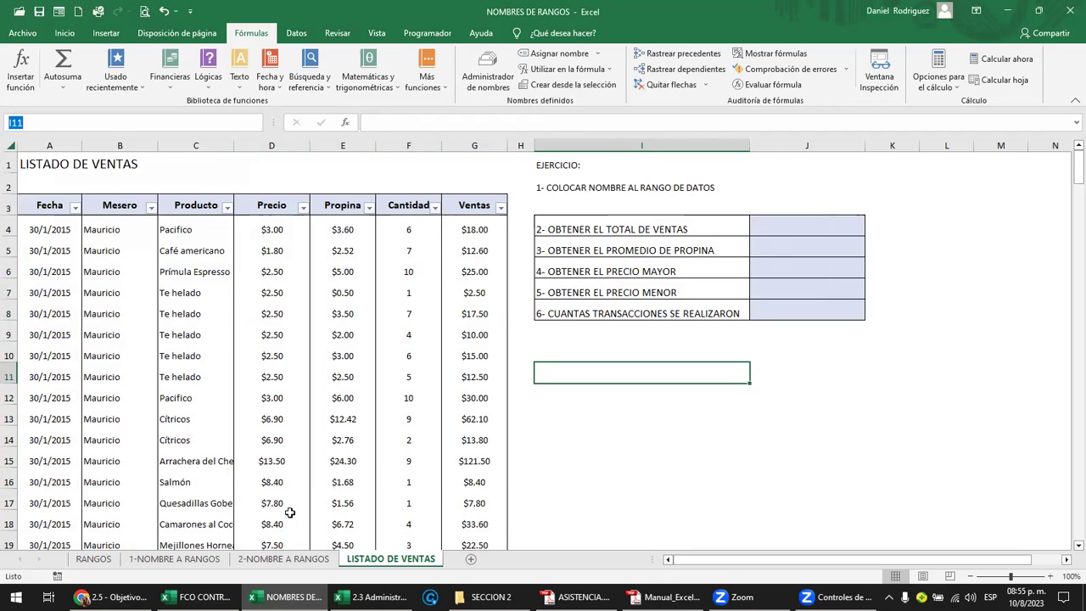
{"action": "left_click", "coordinate": [166, 563]}
{"action": "left_click", "coordinate": [266, 558]}
{"action": "left_click", "coordinate": [389, 559]}
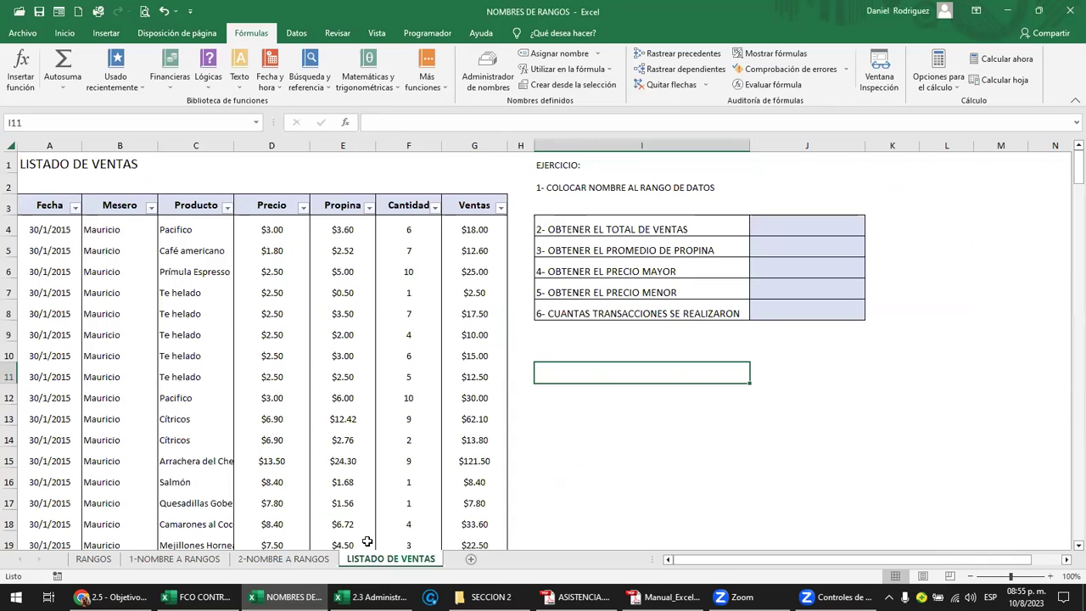
{"action": "left_click", "coordinate": [255, 122]}
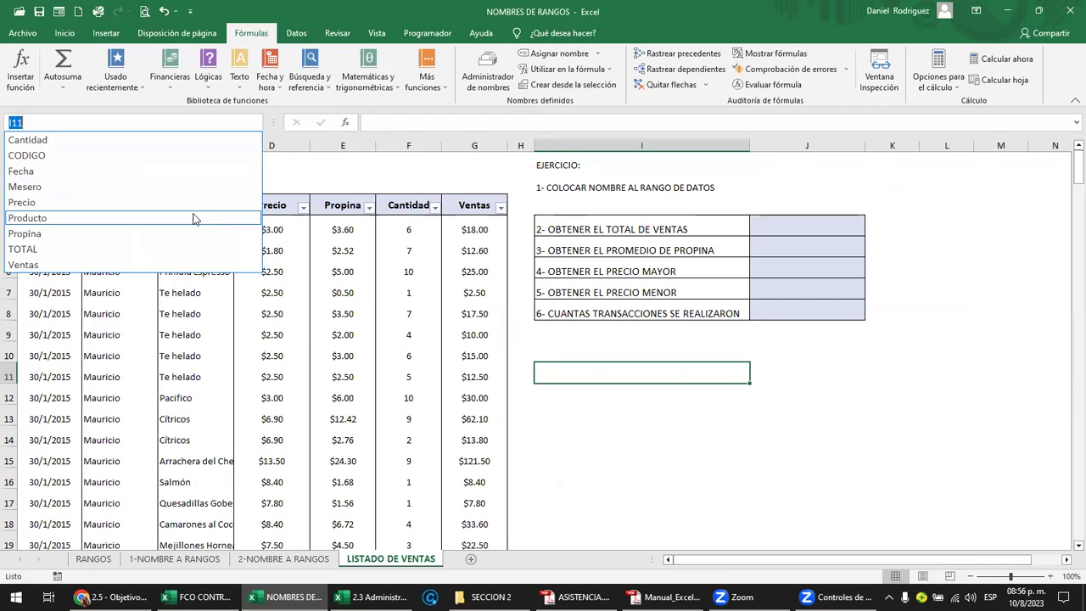
{"action": "left_click", "coordinate": [409, 181]}
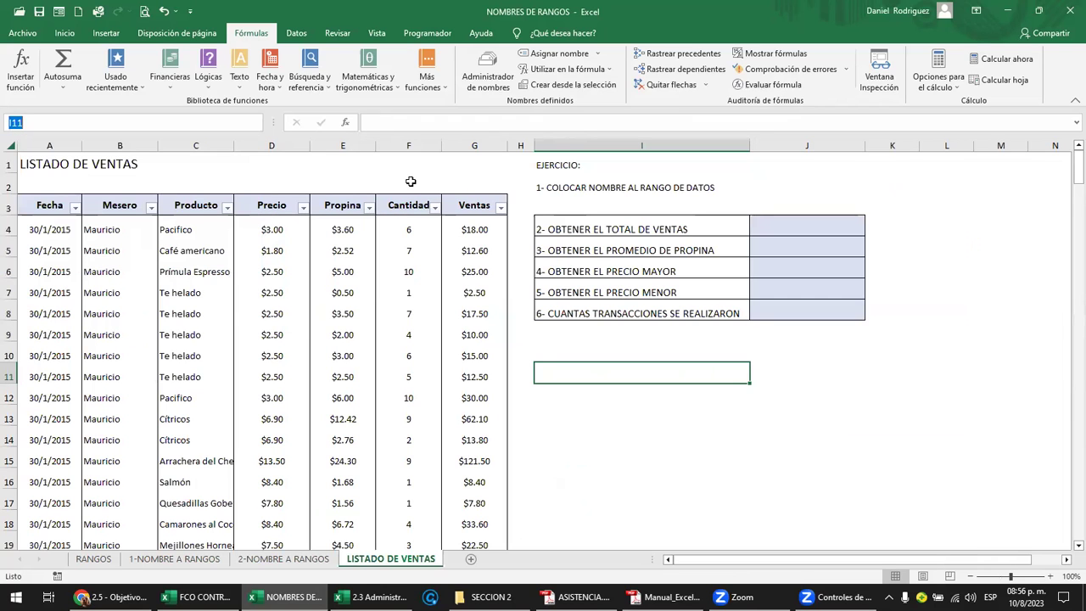
{"action": "left_click", "coordinate": [487, 74]}
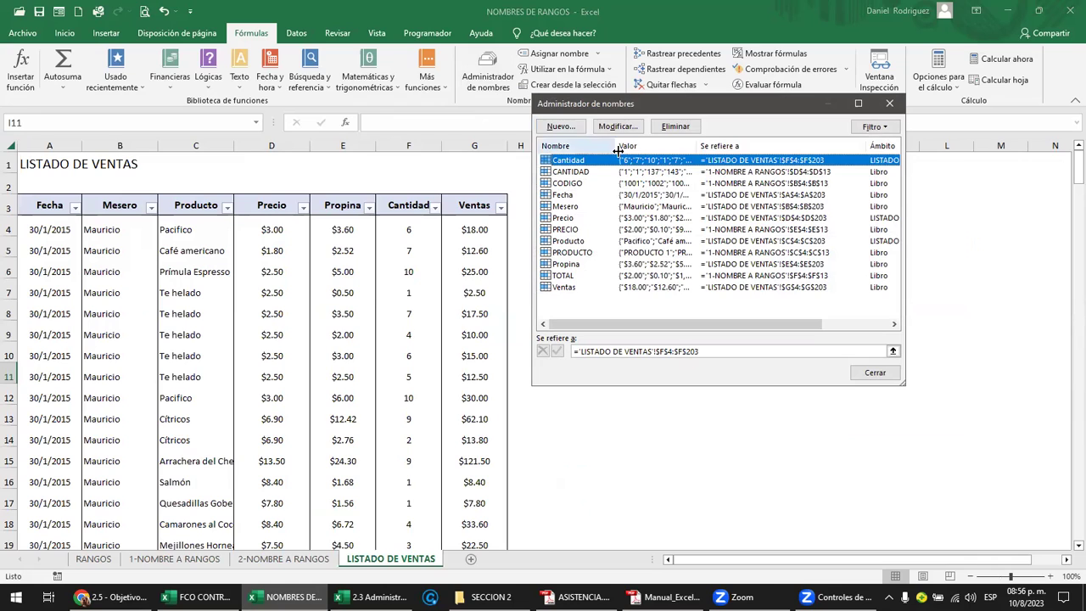
Step: Widen the names column, open Mesero to verify it covers B4:B203, and close unchanged
{"action": "left_click_drag", "start_coordinate": [617, 146], "coordinate": [688, 146]}
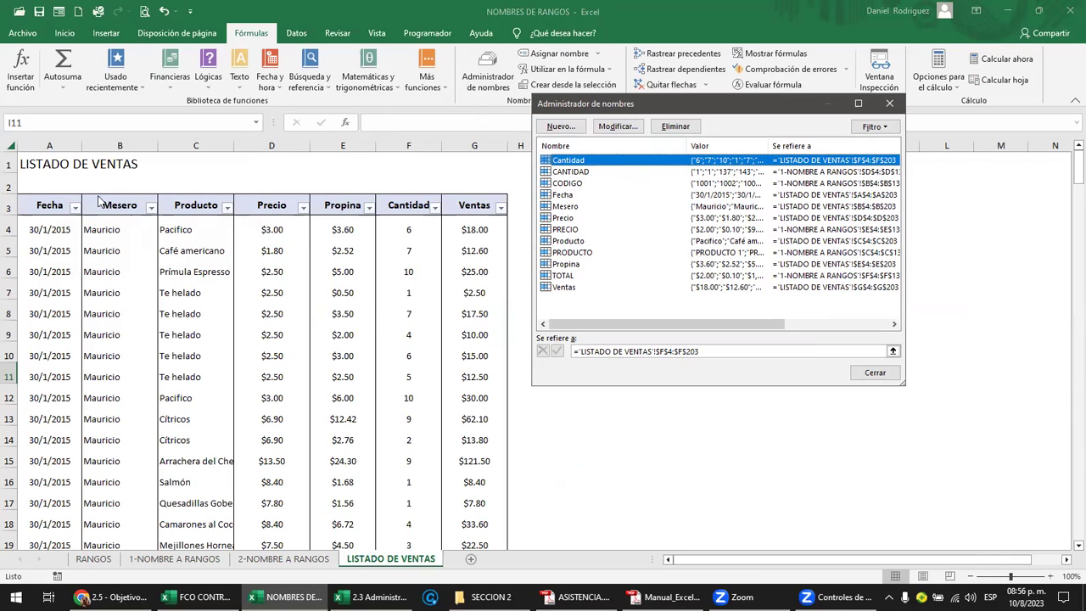
{"action": "left_click", "coordinate": [565, 208]}
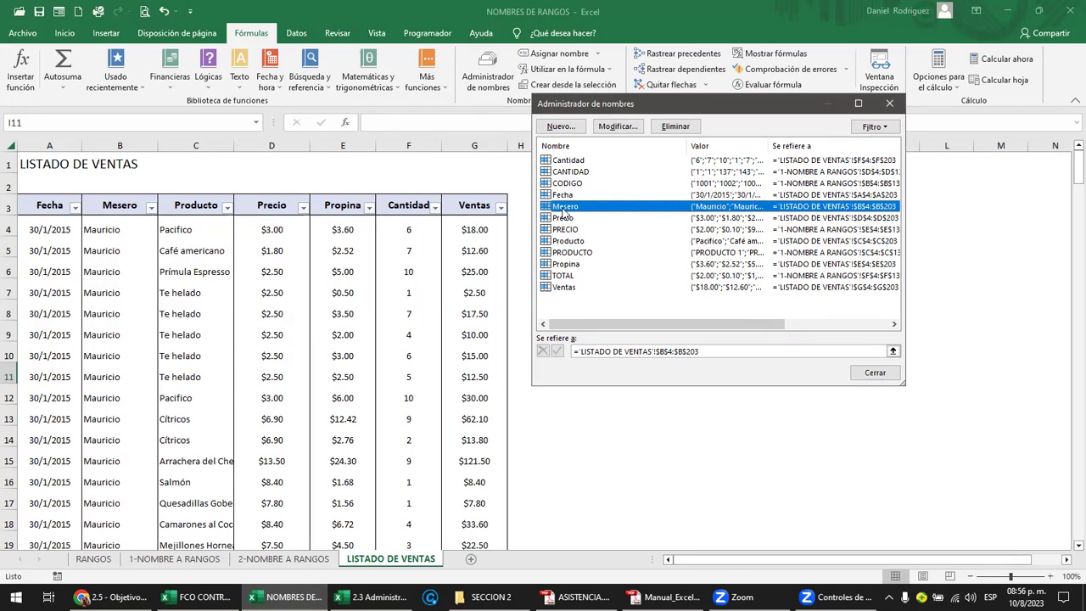
{"action": "left_click", "coordinate": [617, 126]}
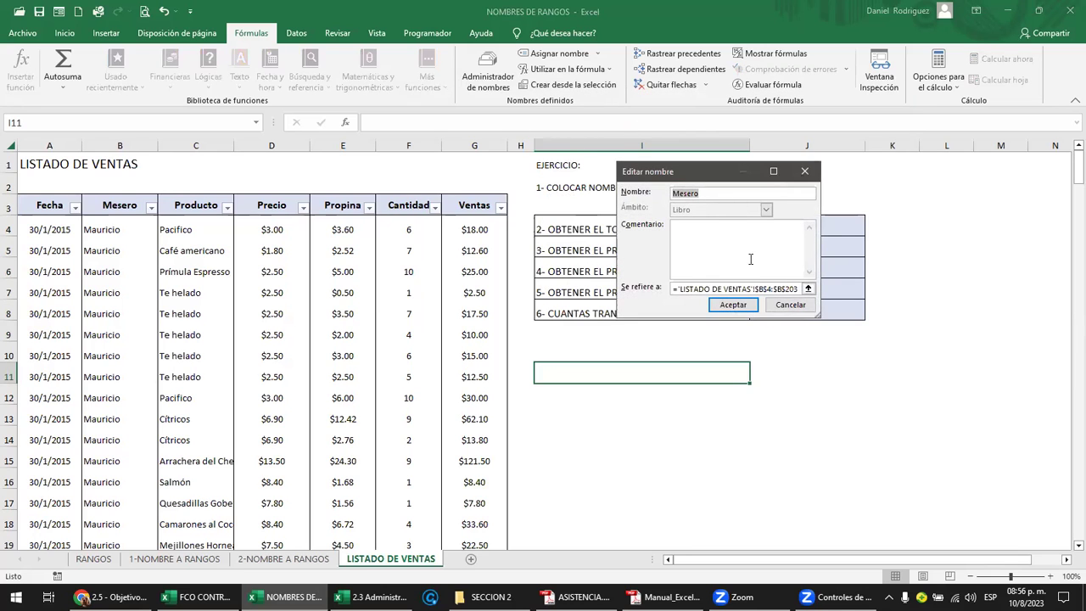
{"action": "left_click", "coordinate": [714, 289]}
{"action": "scroll", "coordinate": [106, 274], "scroll_direction": "up", "scroll_amount": 1}
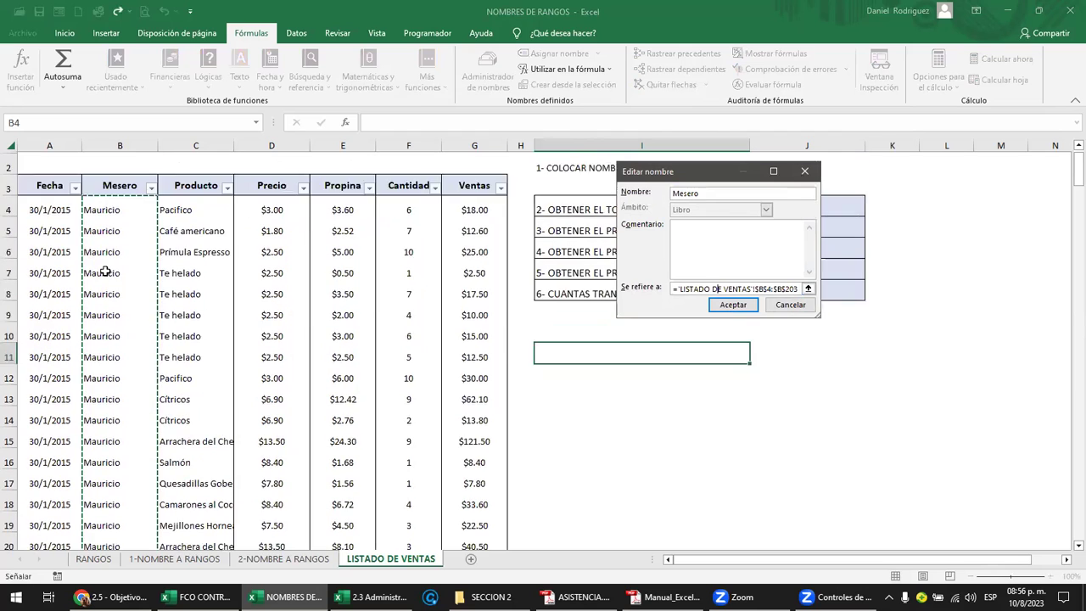
{"action": "scroll", "coordinate": [110, 273], "scroll_direction": "down", "scroll_amount": 6}
{"action": "scroll", "coordinate": [119, 272], "scroll_direction": "down", "scroll_amount": 5}
{"action": "scroll", "coordinate": [119, 272], "scroll_direction": "down", "scroll_amount": 2}
{"action": "scroll", "coordinate": [123, 272], "scroll_direction": "up", "scroll_amount": 6}
{"action": "scroll", "coordinate": [124, 273], "scroll_direction": "up", "scroll_amount": 7}
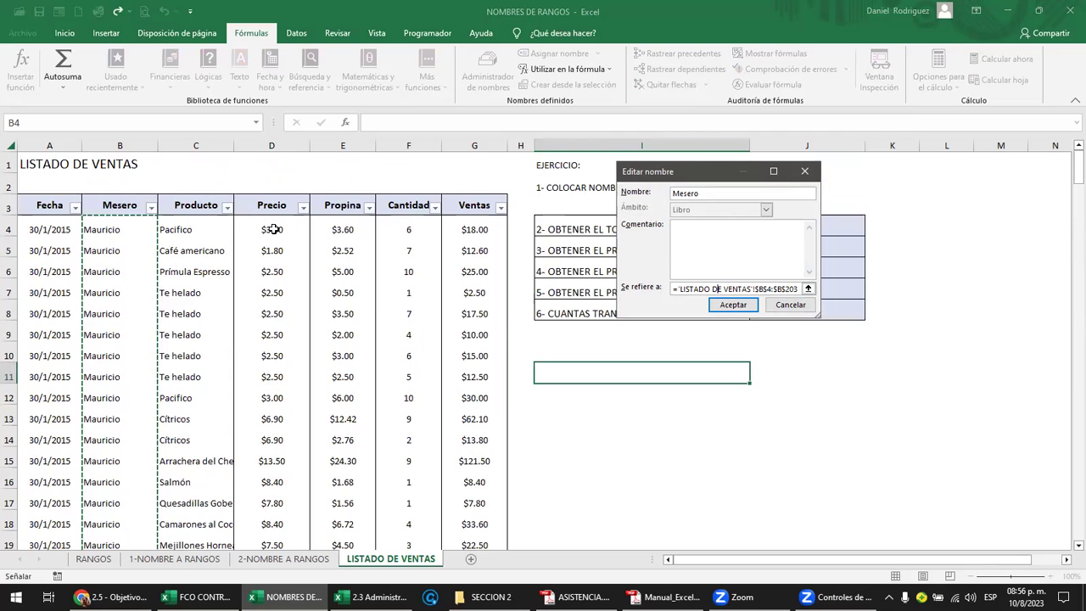
{"action": "key", "text": "Return"}
{"action": "key", "text": "Escape"}
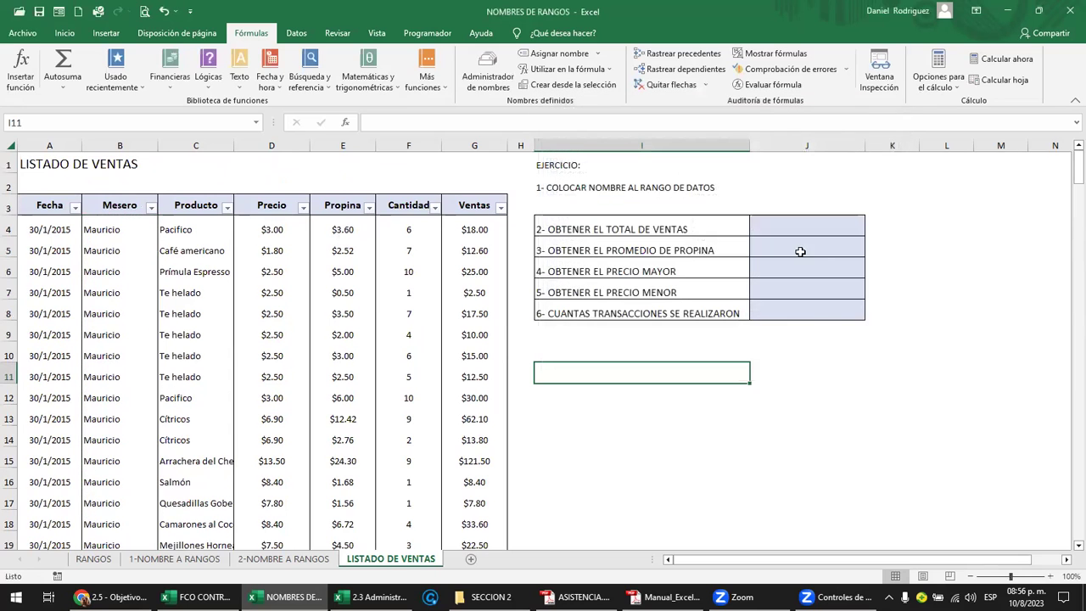
Step: Enter =SUMA(Ventas) in J4 for a 7,386.80 sales total
{"action": "left_click", "coordinate": [596, 231]}
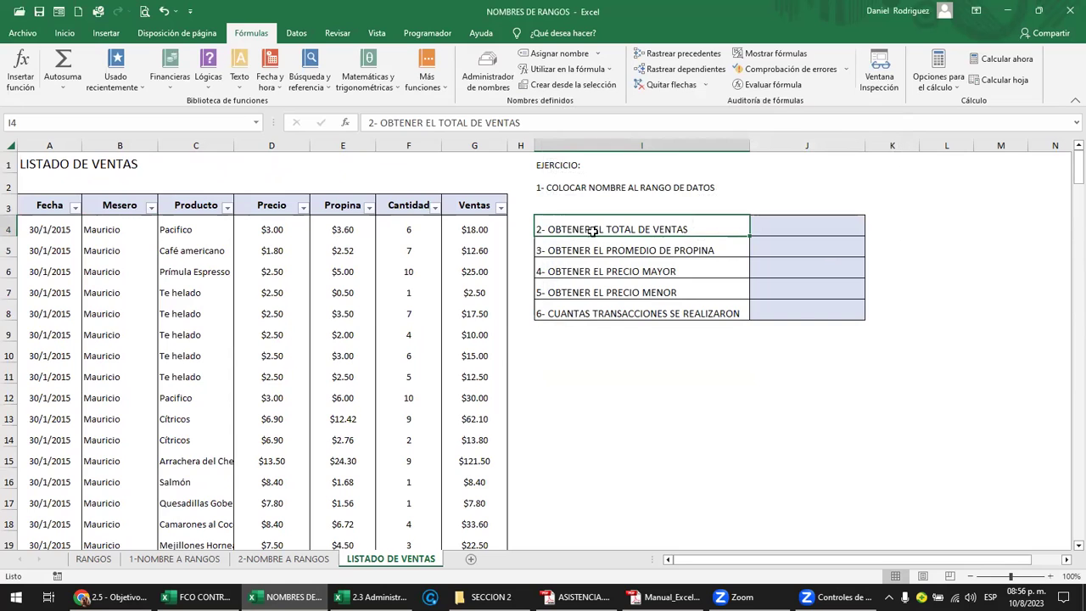
{"action": "left_click", "coordinate": [473, 146]}
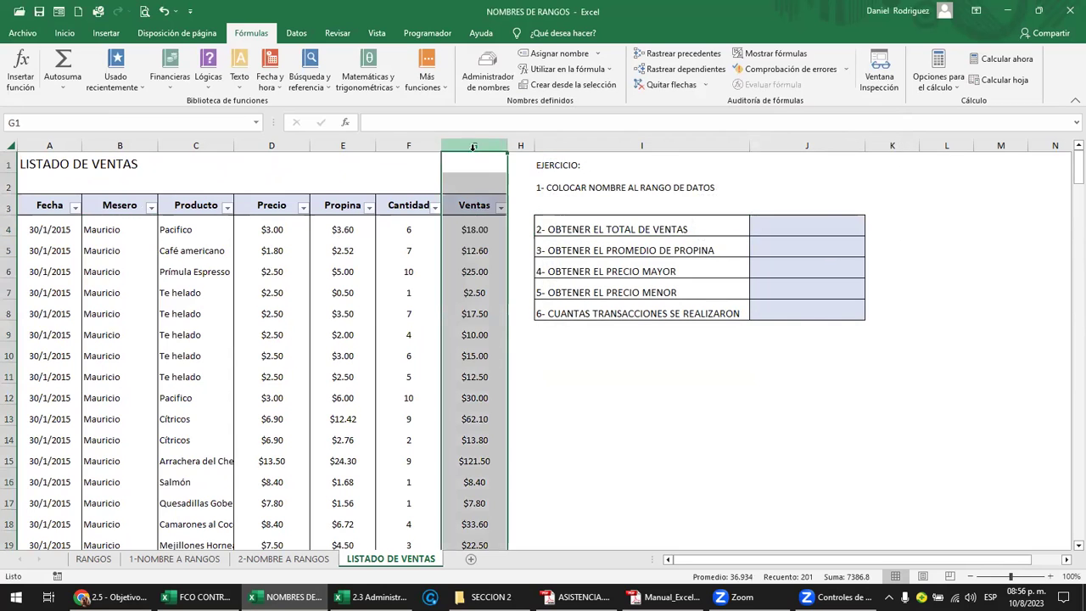
{"action": "left_click", "coordinate": [793, 230]}
{"action": "type", "text": "="}
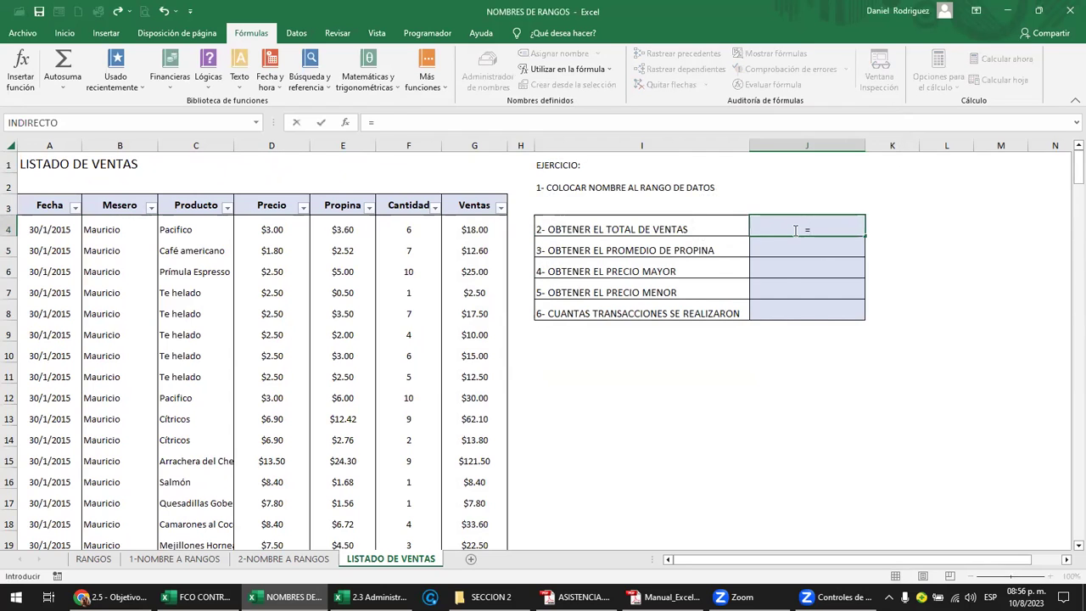
{"action": "type", "text": "SUMA"}
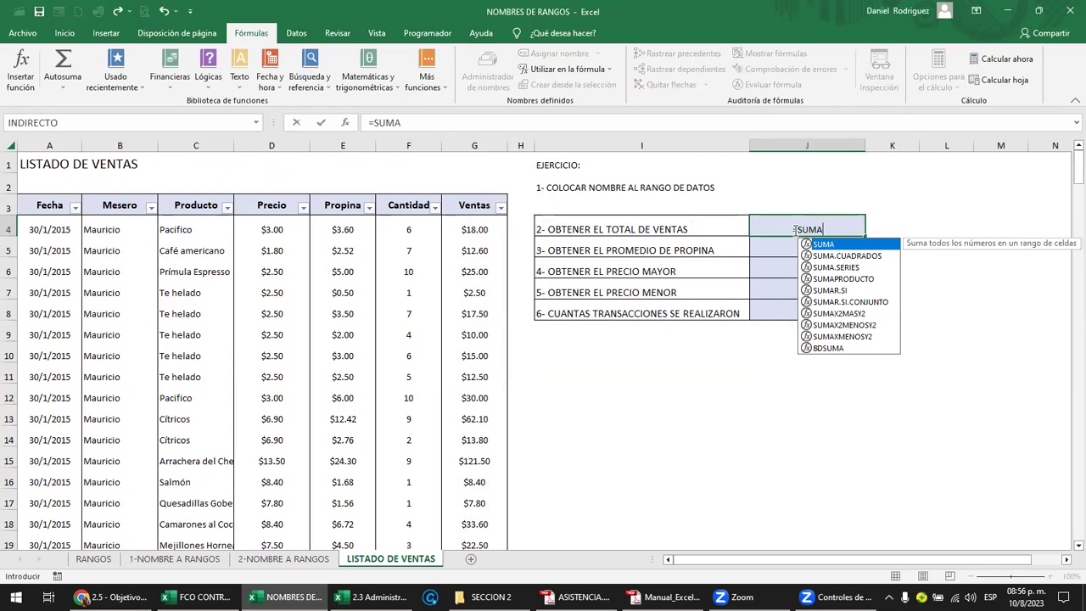
{"action": "type", "text": "("}
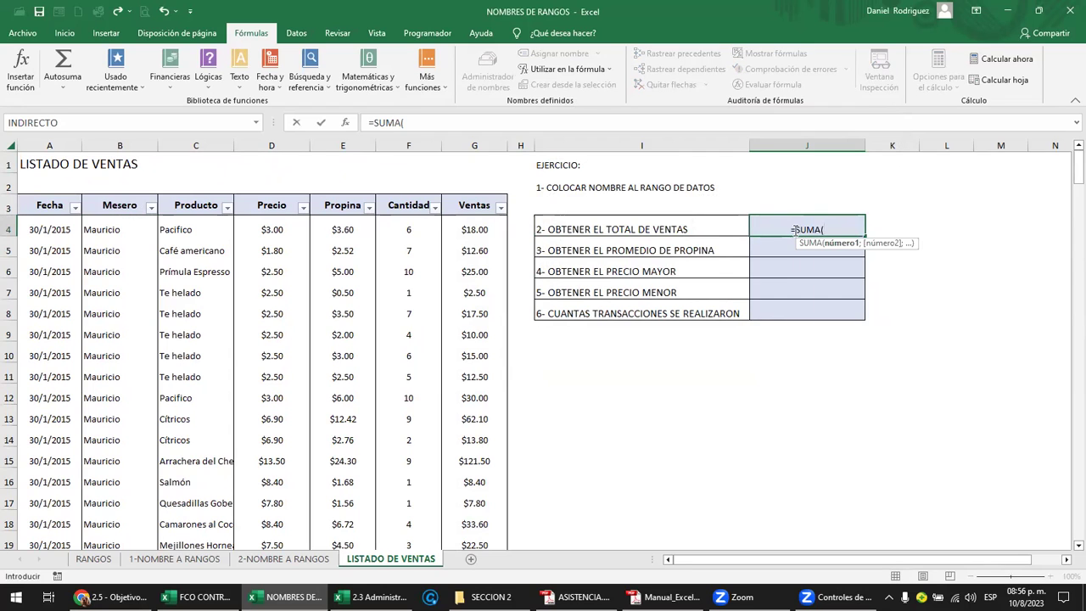
{"action": "type", "text": "VEN"}
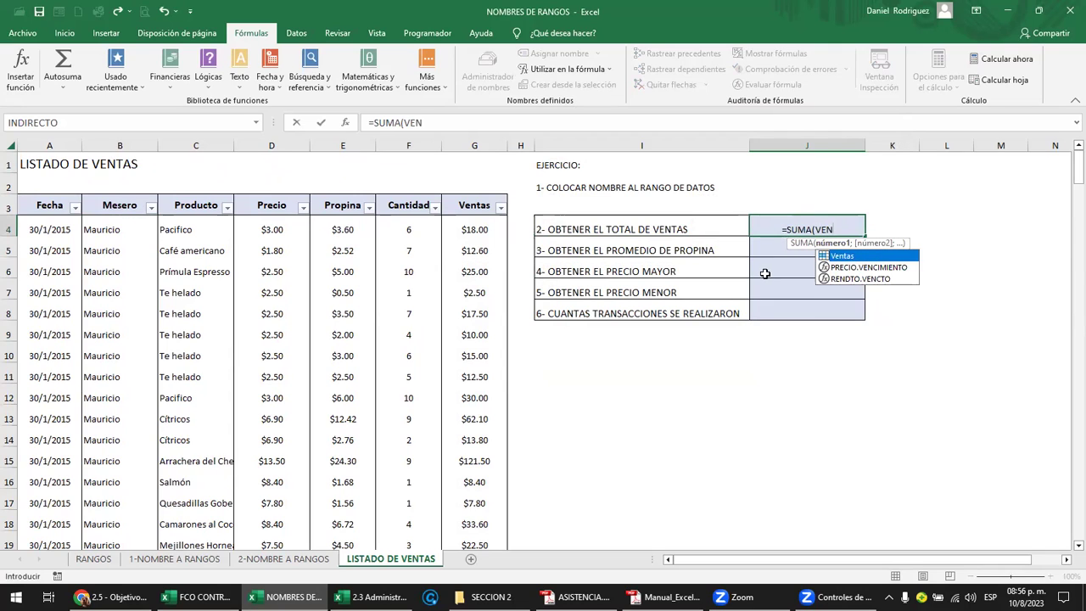
{"action": "double_click", "coordinate": [843, 256]}
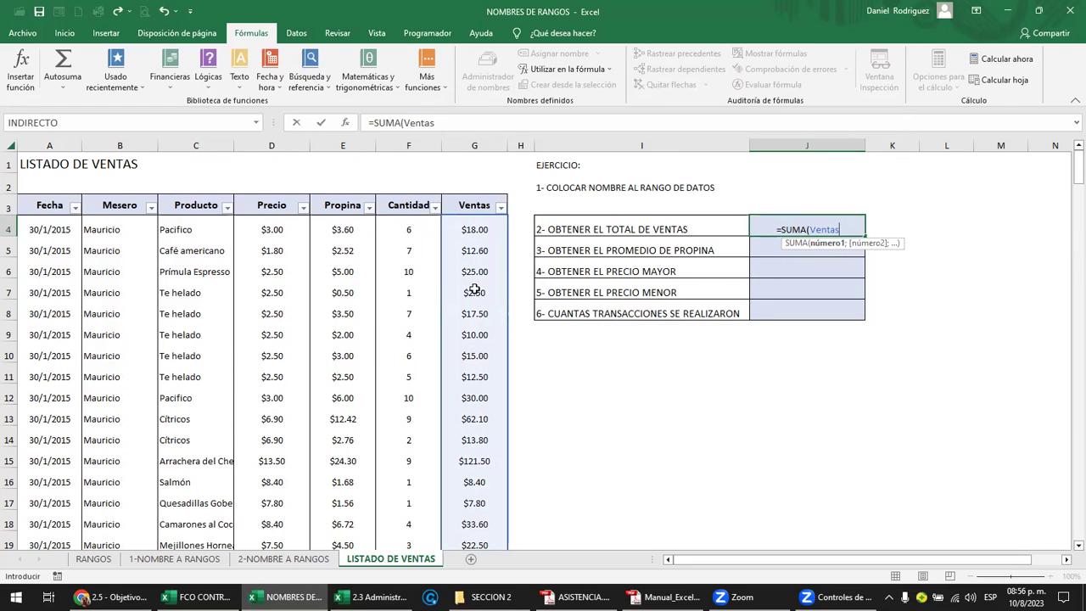
{"action": "type", "text": ")"}
{"action": "key", "text": "Return"}
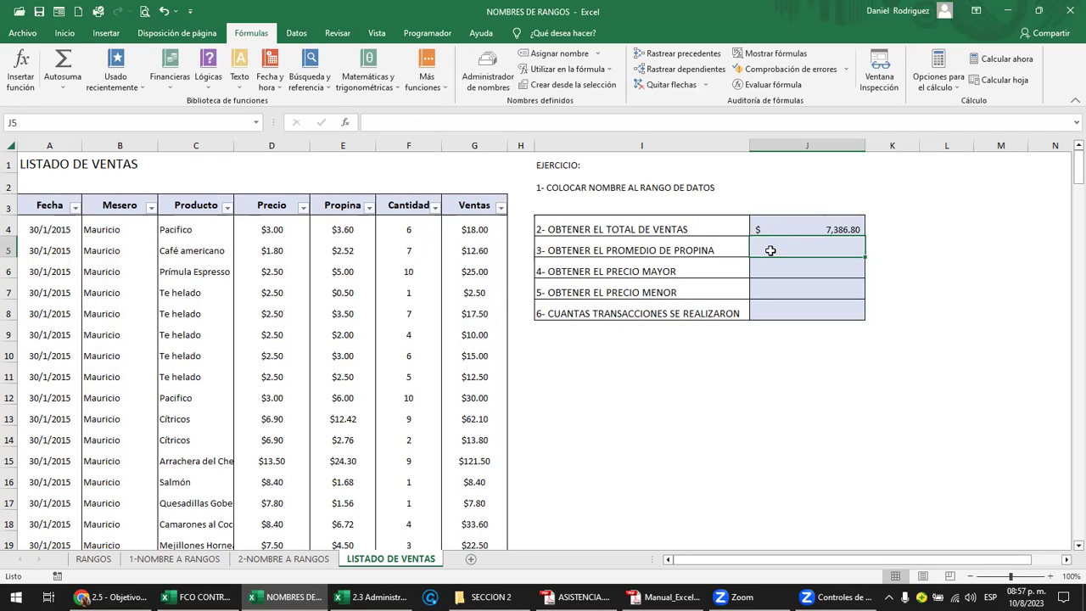
Step: Enter =PROMEDIO(Propina) in J5 for a 5.47 average tip
{"action": "type", "text": "="}
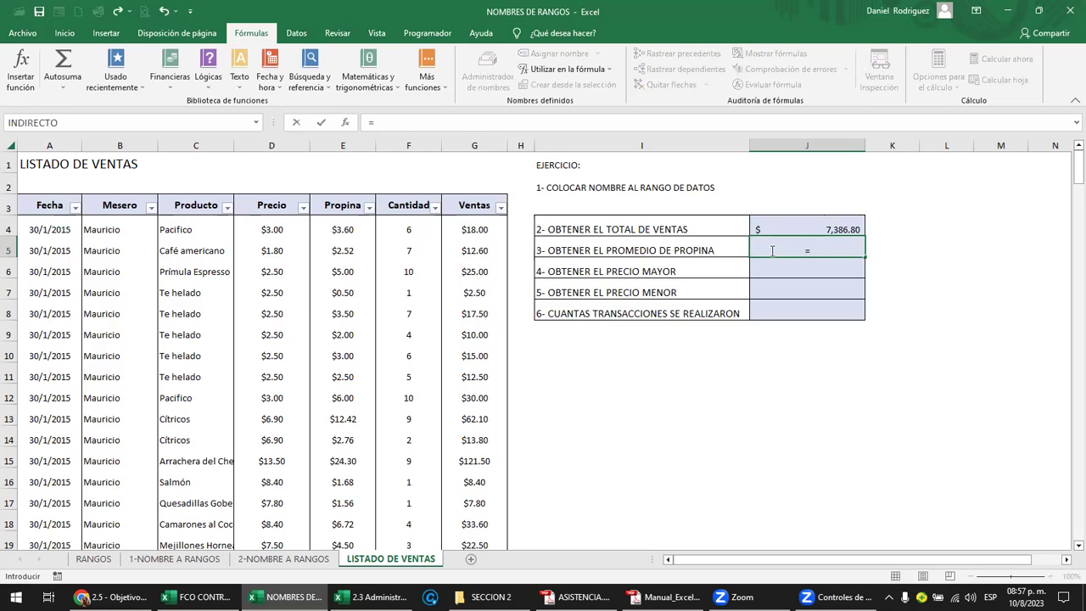
{"action": "type", "text": "PROMEDIO"}
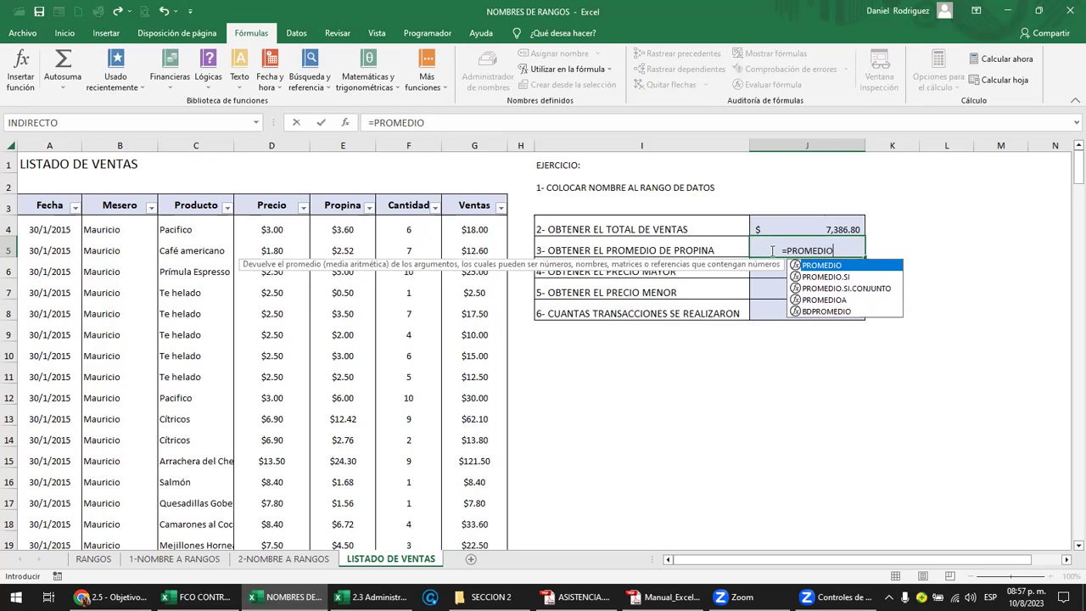
{"action": "type", "text": "("}
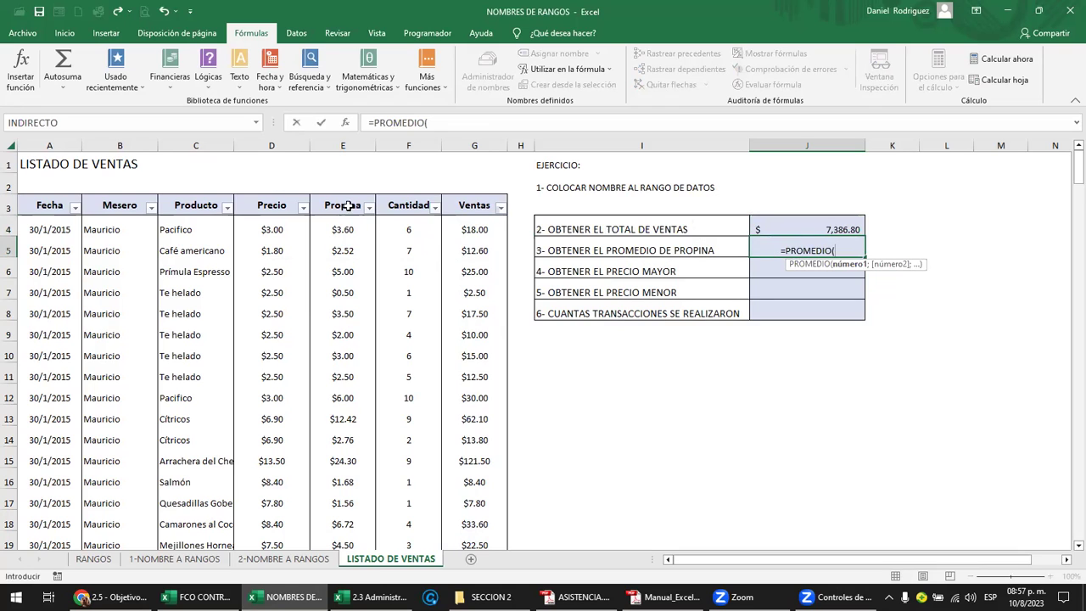
{"action": "type", "text": "P"}
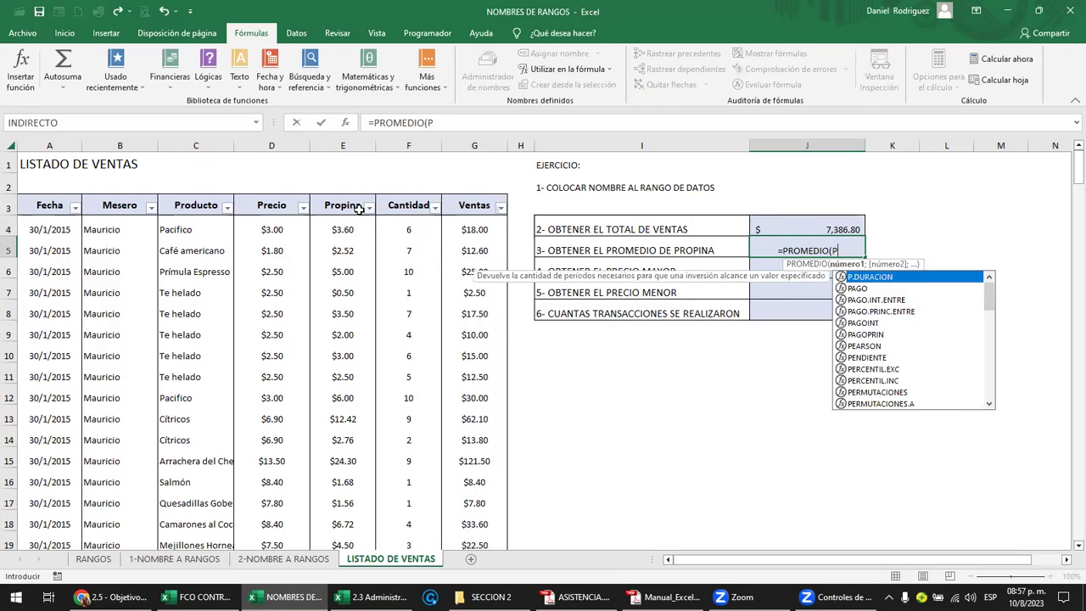
{"action": "type", "text": "RO"}
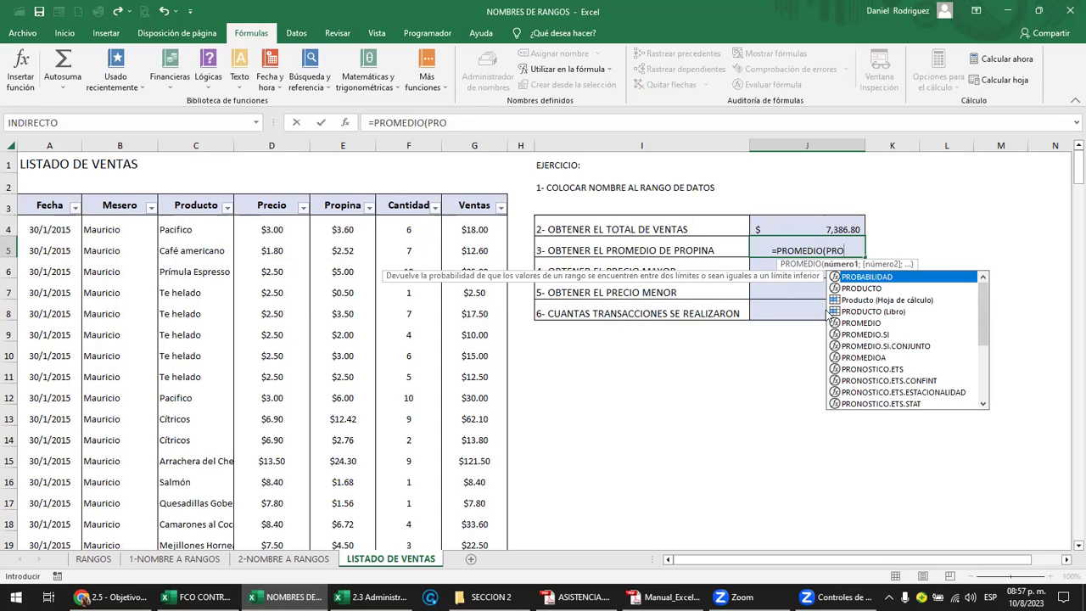
{"action": "type", "text": "PI"}
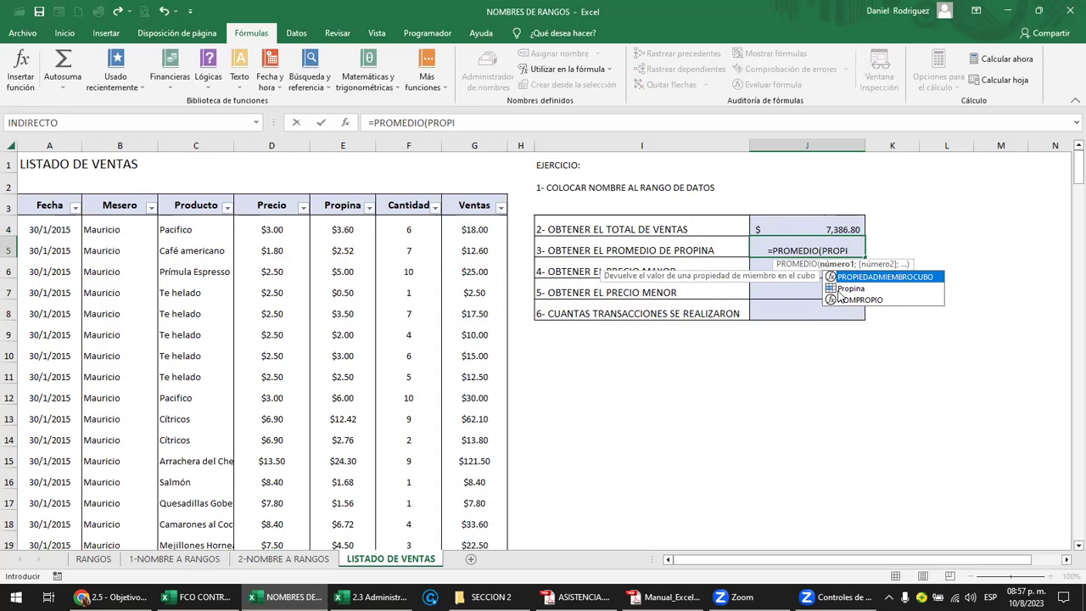
{"action": "left_click", "coordinate": [839, 292]}
{"action": "double_click", "coordinate": [848, 288]}
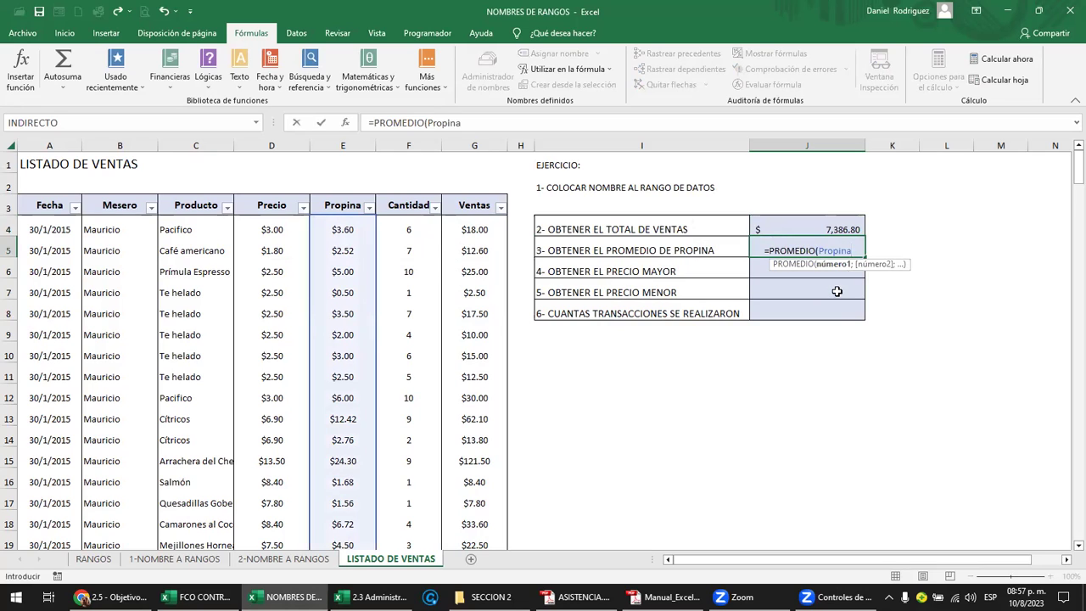
{"action": "key", "text": "Return"}
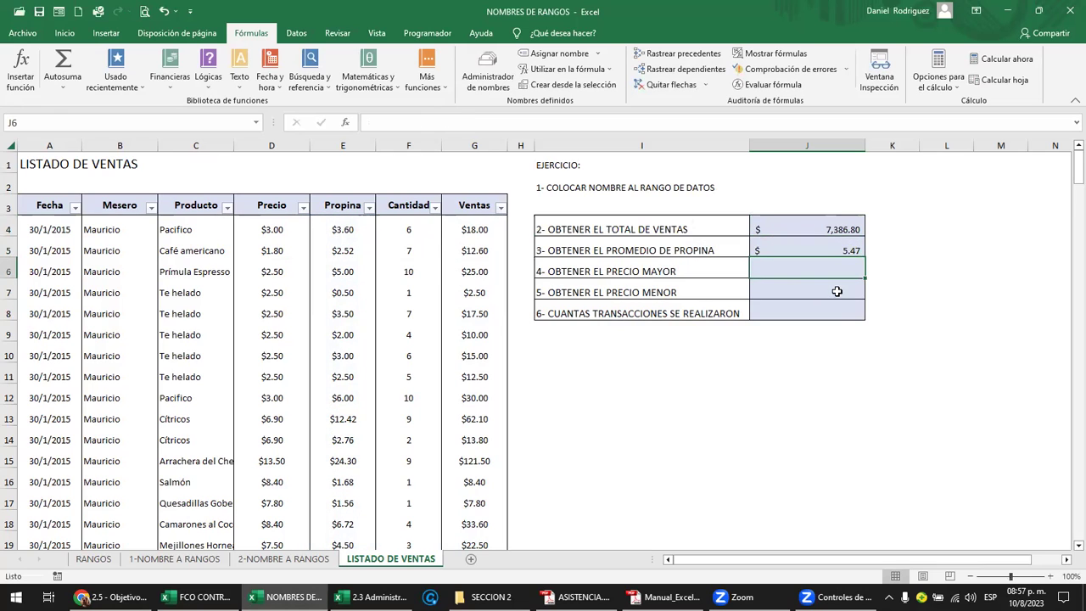
{"action": "left_click", "coordinate": [711, 317]}
{"action": "left_click", "coordinate": [770, 313]}
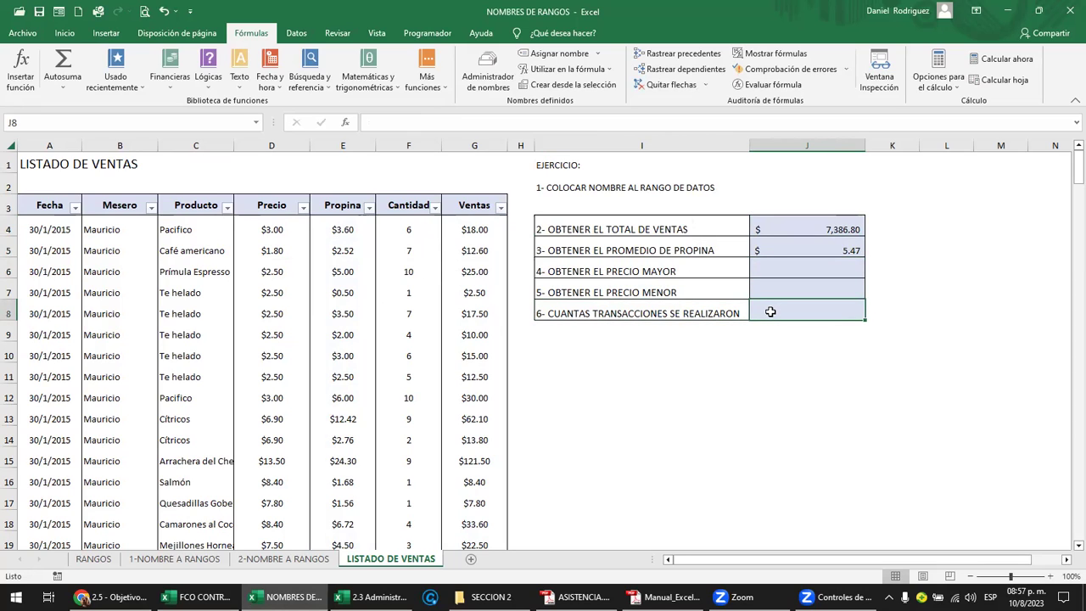
{"action": "left_click", "coordinate": [476, 146]}
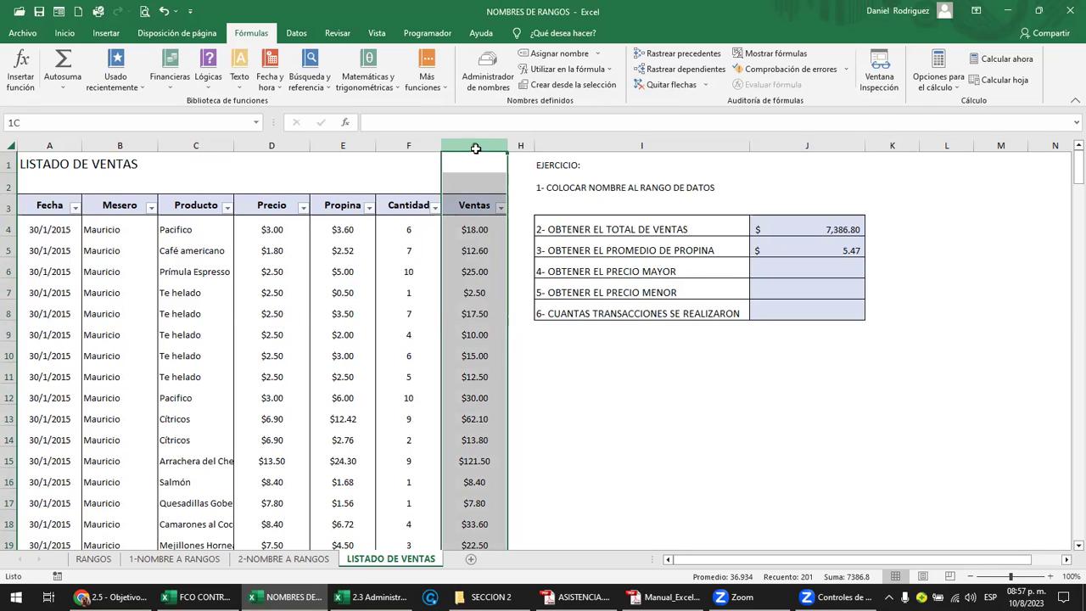
{"action": "left_click", "coordinate": [474, 230]}
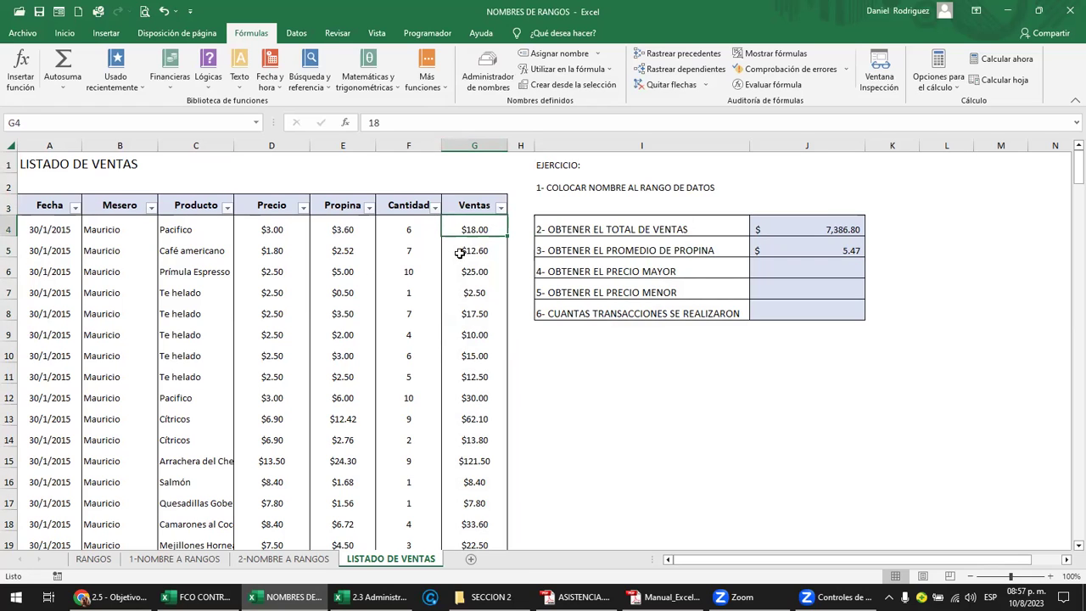
{"action": "left_click", "coordinate": [468, 251]}
{"action": "key", "text": "Up"}
{"action": "key", "text": "Delete"}
{"action": "key", "text": "Left"}
{"action": "key", "text": "ctrl+z"}
{"action": "key", "text": "Right"}
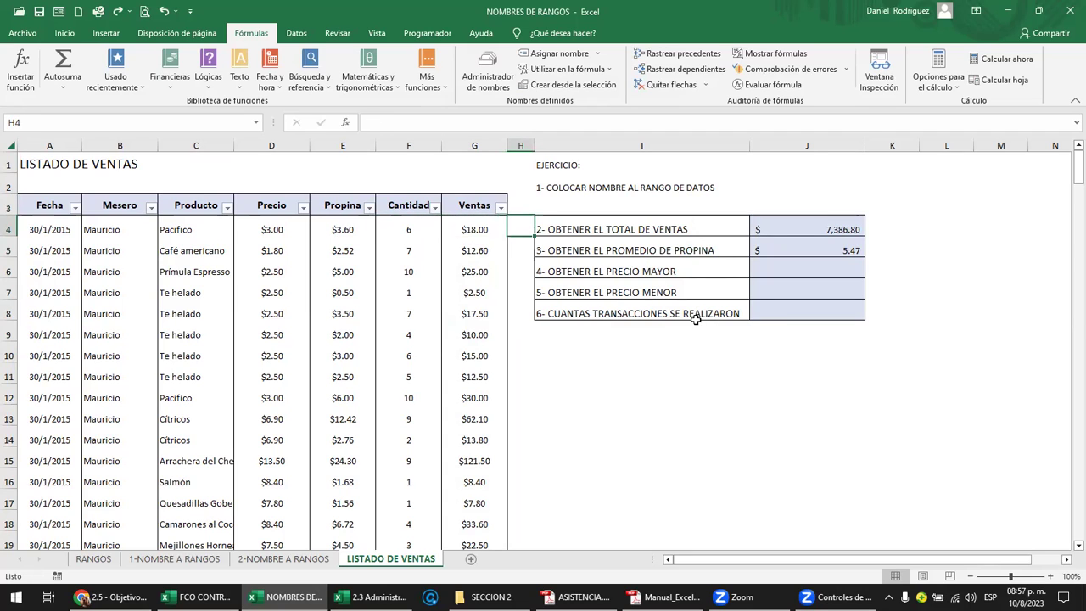
{"action": "left_click", "coordinate": [793, 312]}
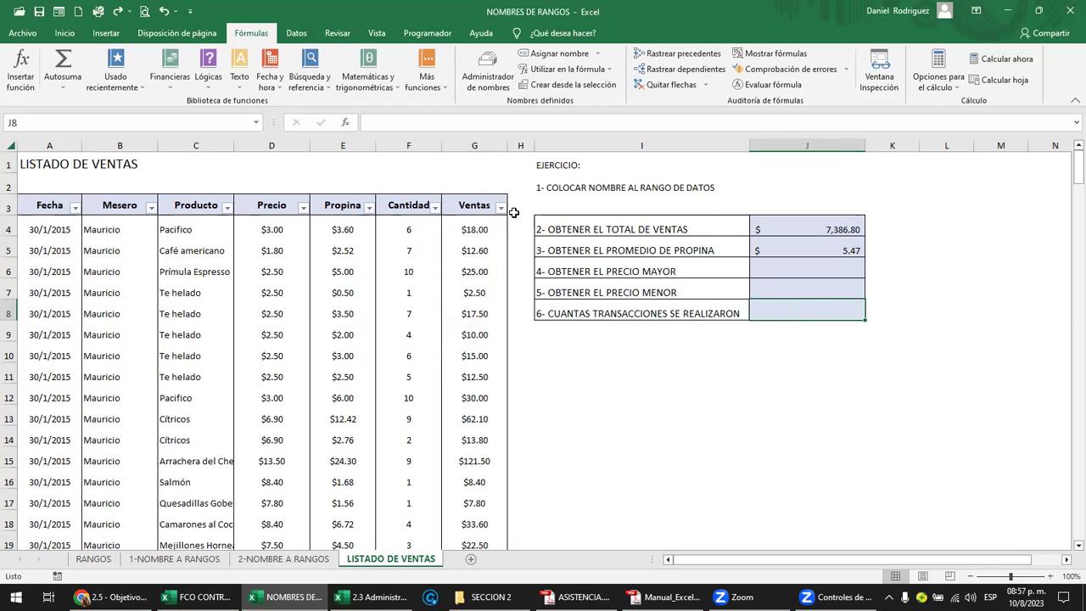
{"action": "left_click_drag", "start_coordinate": [474, 146], "coordinate": [218, 166]}
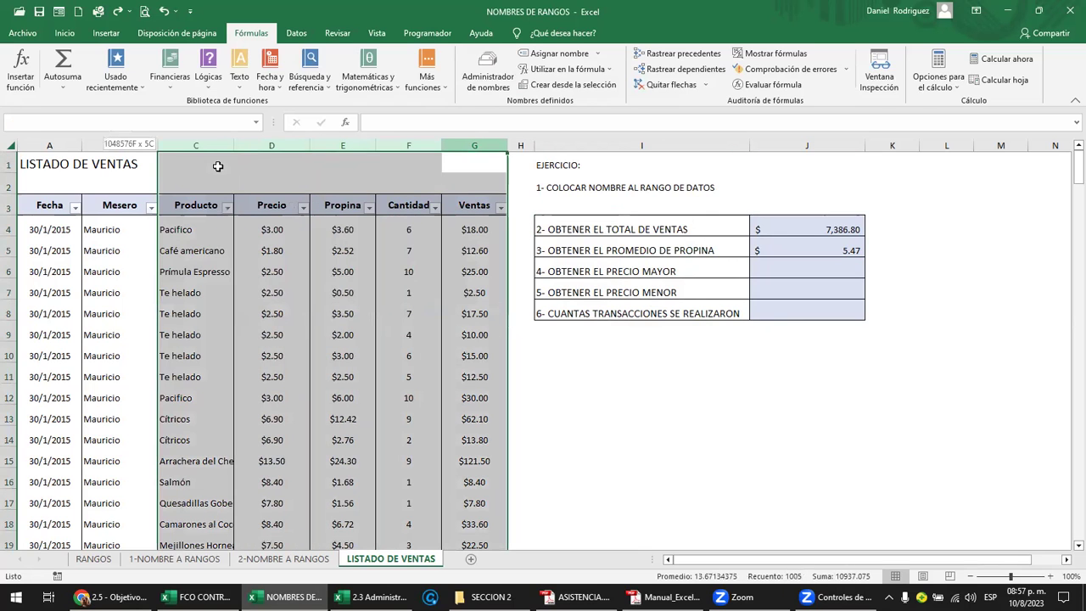
{"action": "left_click", "coordinate": [127, 228]}
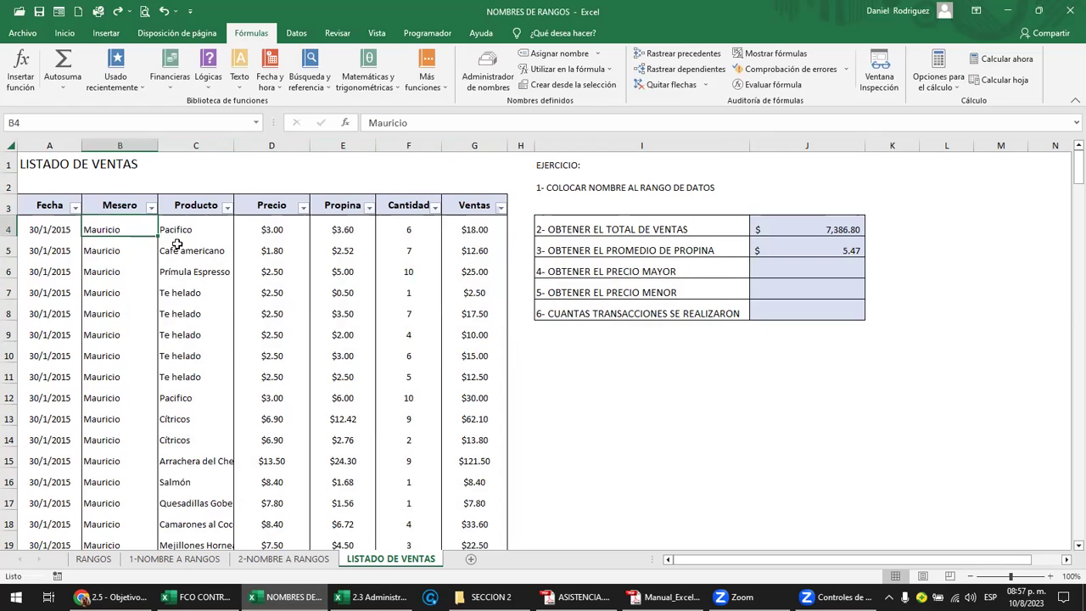
{"action": "left_click", "coordinate": [203, 145]}
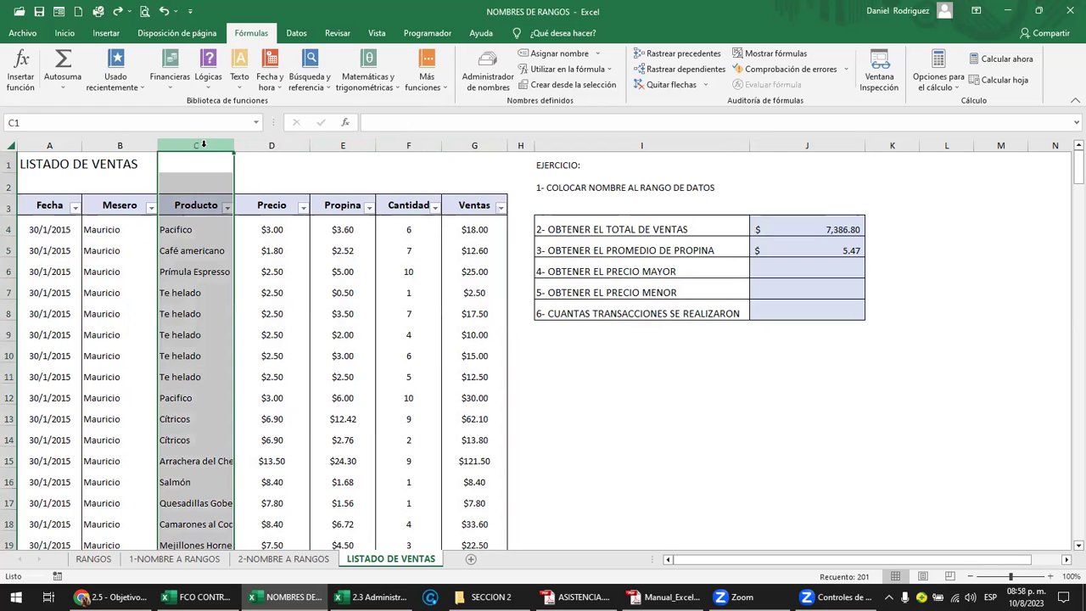
{"action": "left_click", "coordinate": [339, 146]}
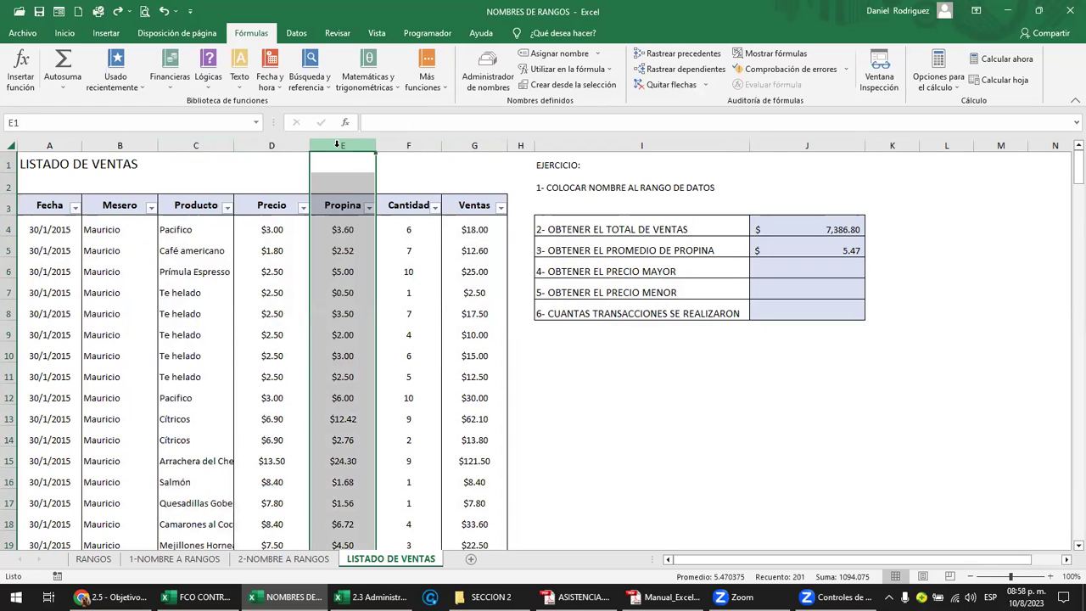
{"action": "left_click", "coordinate": [481, 230]}
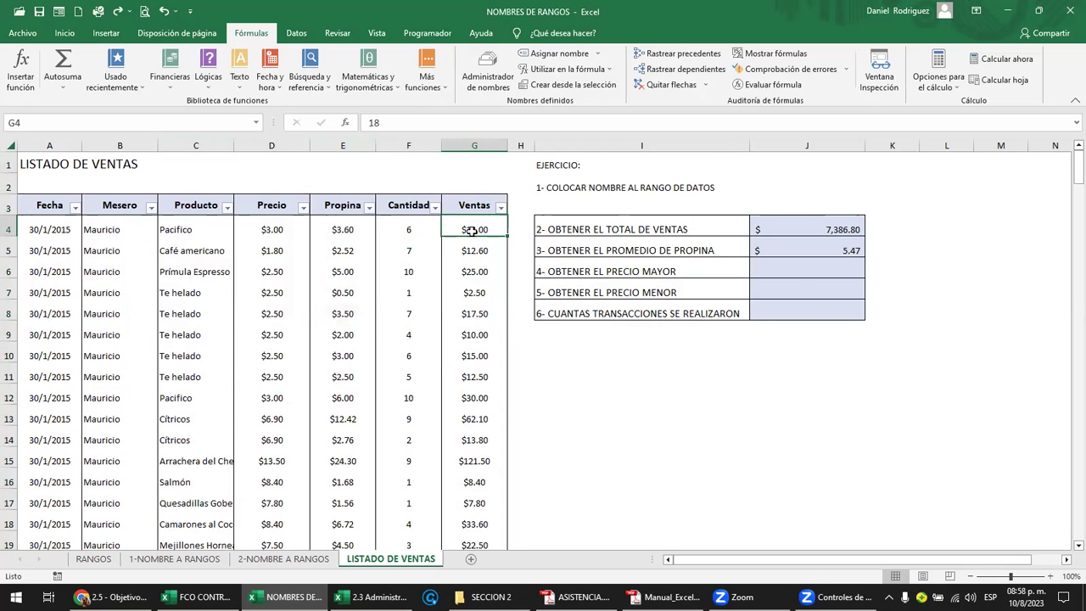
{"action": "left_click", "coordinate": [763, 315]}
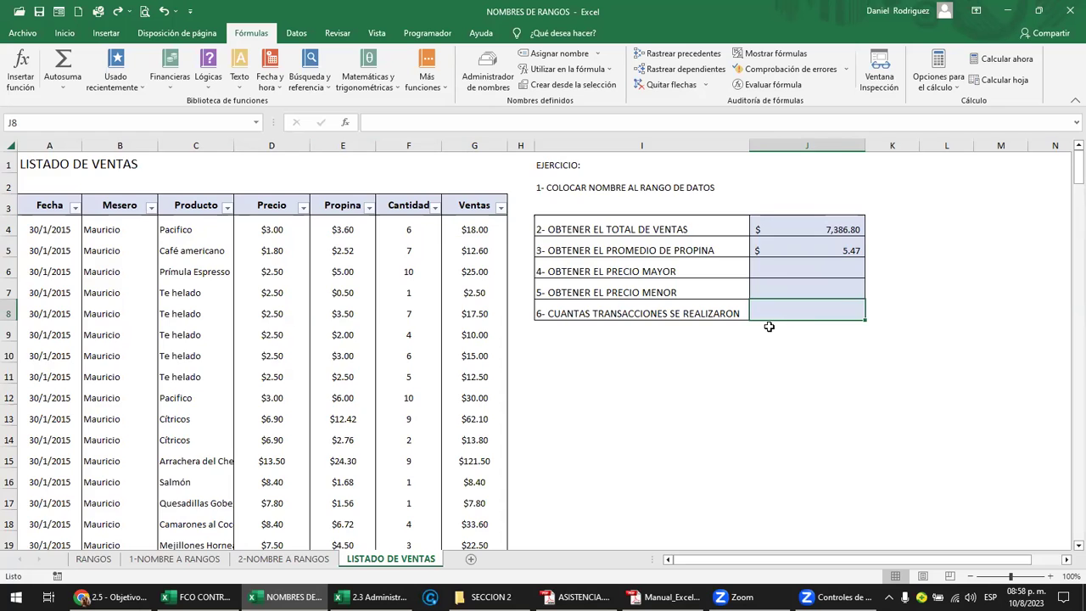
{"action": "scroll", "coordinate": [768, 326], "scroll_direction": "up", "scroll_amount": 1, "text": "ctrl"}
{"action": "scroll", "coordinate": [840, 331], "scroll_direction": "up", "scroll_amount": 2, "text": "ctrl"}
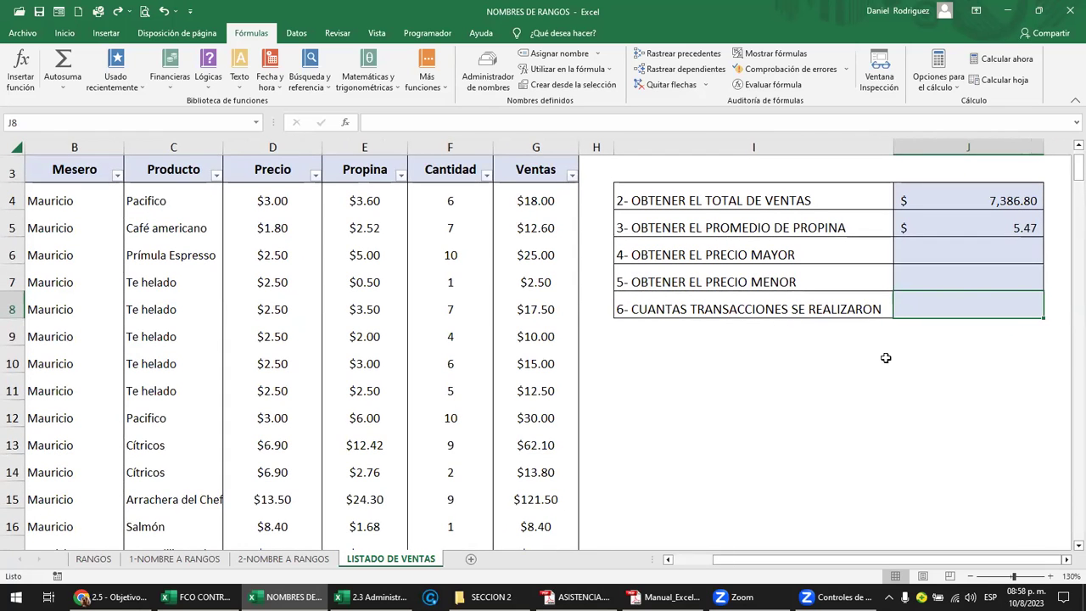
Step: Enter =CONTAR(Ventas) in J8, counting 200 transactions
{"action": "type", "text": "=CON"}
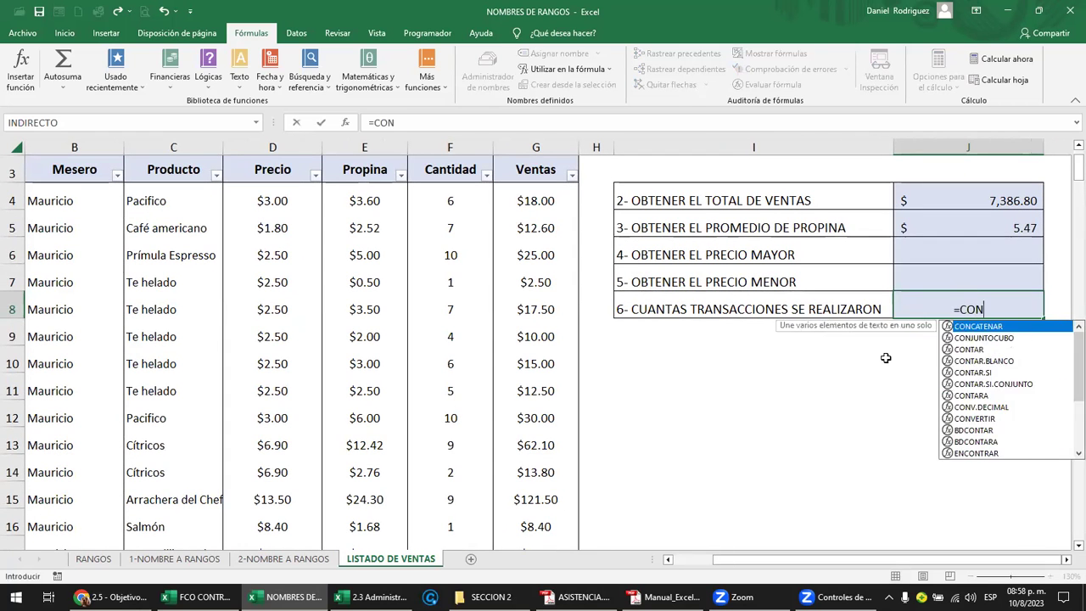
{"action": "type", "text": "YA"}
{"action": "key", "text": "BackSpace"}
{"action": "key", "text": "BackSpace"}
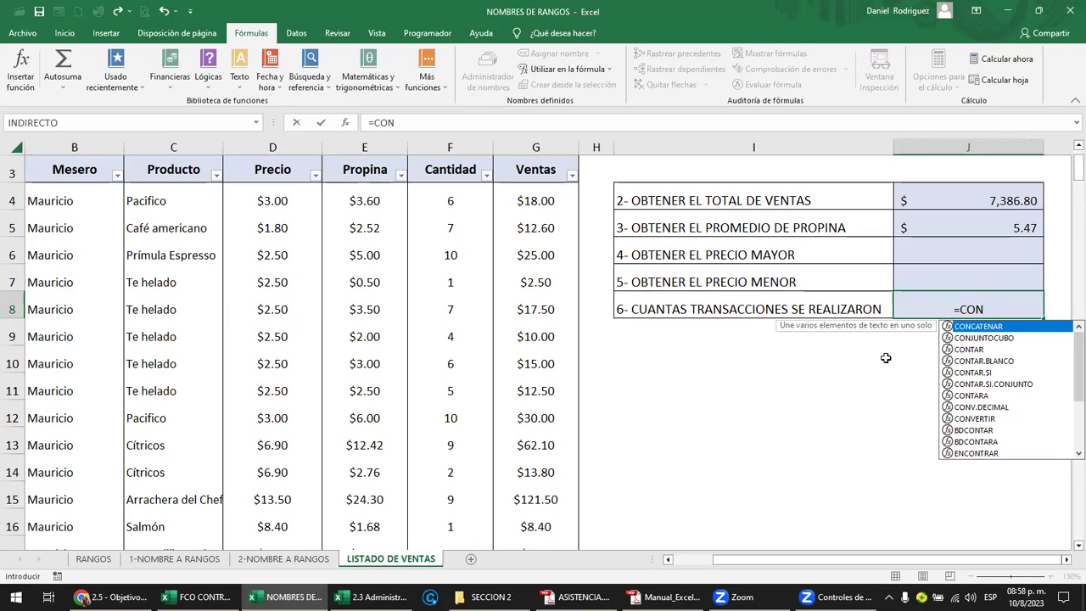
{"action": "type", "text": "TAR("}
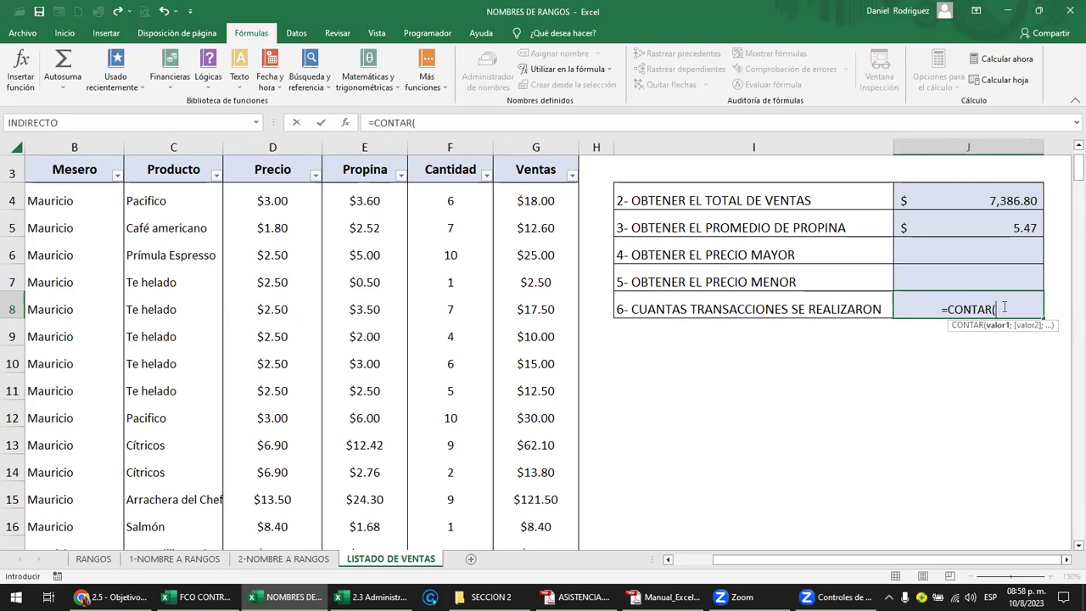
{"action": "type", "text": "VEN"}
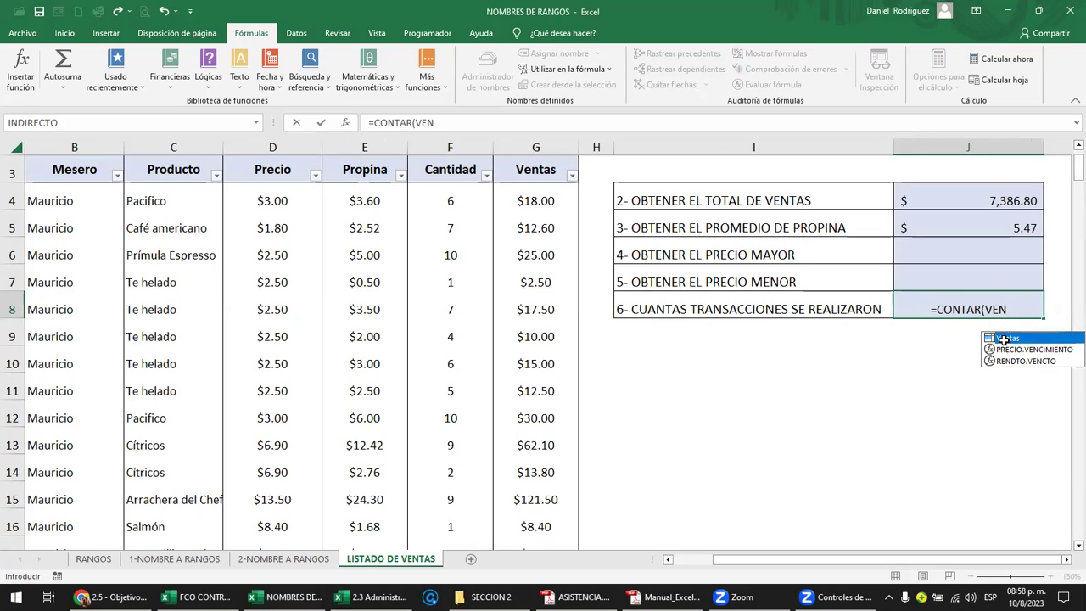
{"action": "double_click", "coordinate": [1004, 338]}
{"action": "key", "text": "Return"}
{"action": "key", "text": "Up"}
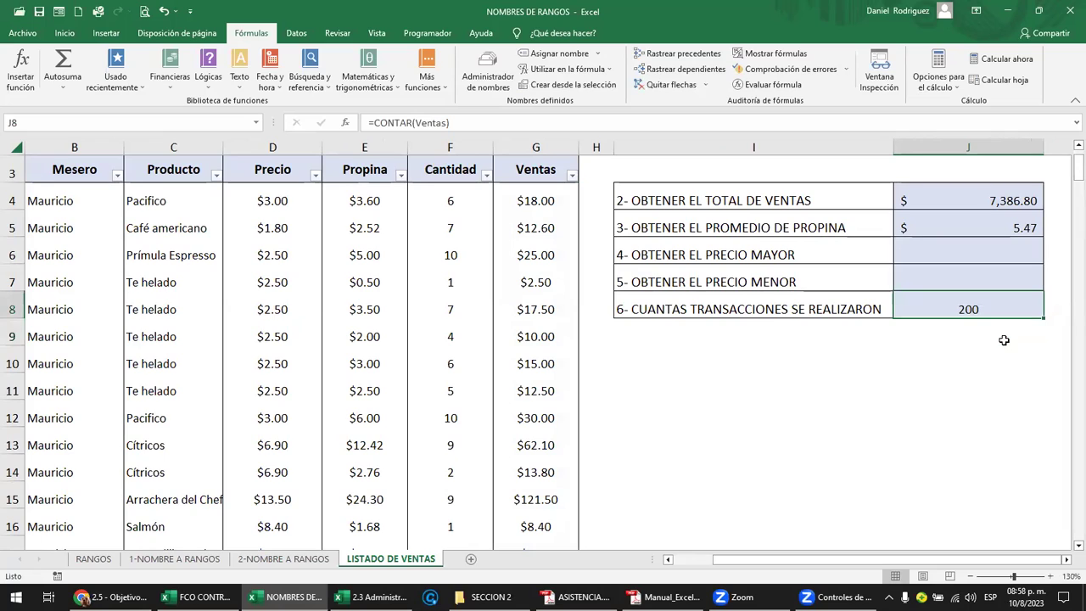
{"action": "left_click", "coordinate": [934, 361]}
{"action": "left_click", "coordinate": [966, 310]}
{"action": "left_click", "coordinate": [942, 257]}
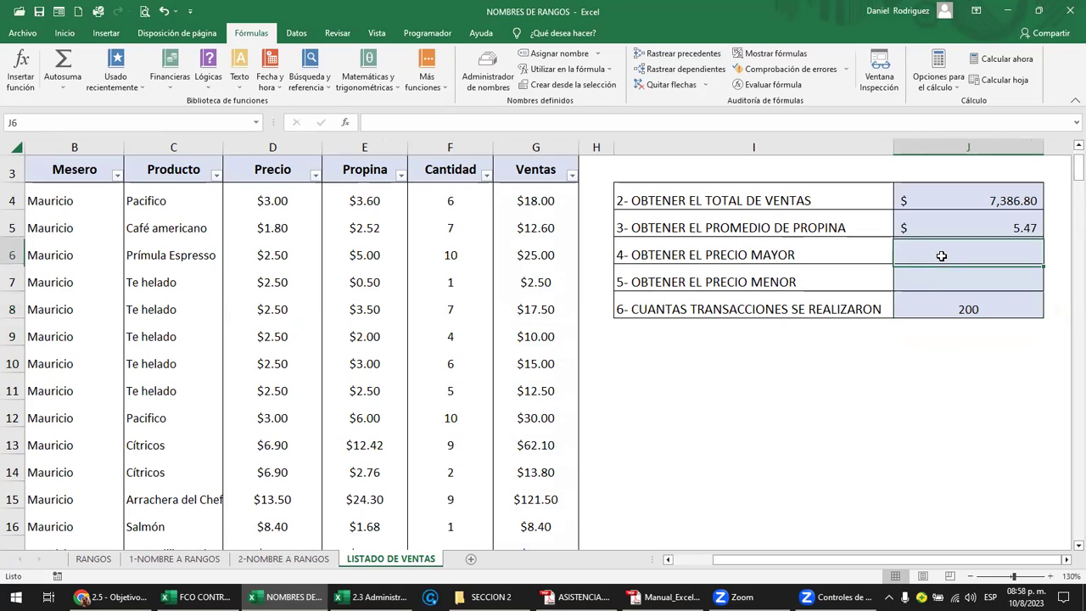
{"action": "left_click", "coordinate": [934, 282]}
{"action": "left_click", "coordinate": [925, 246]}
{"action": "left_click", "coordinate": [922, 273]}
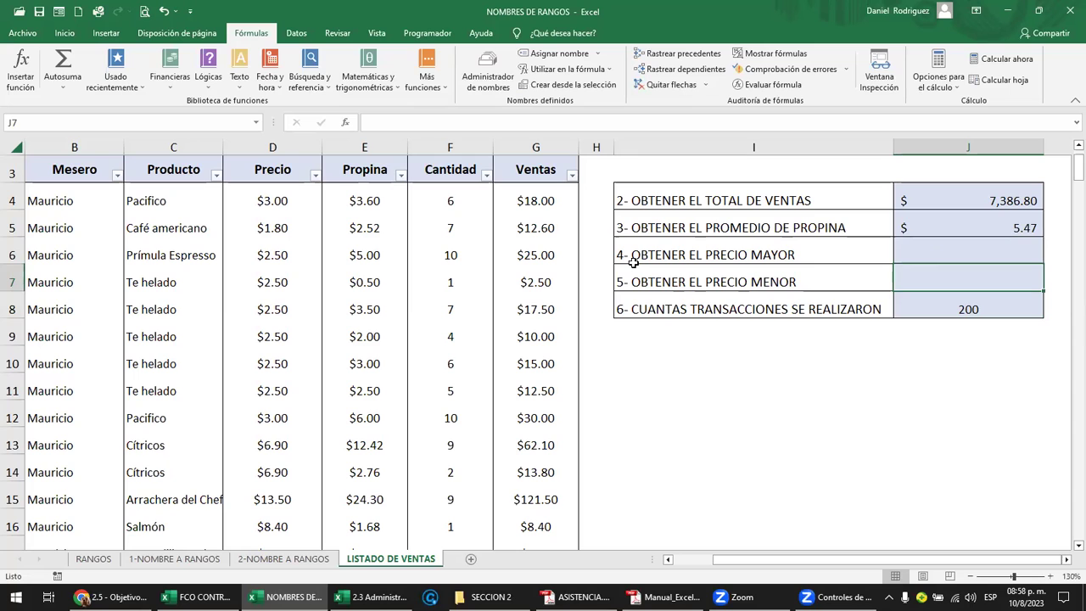
{"action": "left_click", "coordinate": [712, 389]}
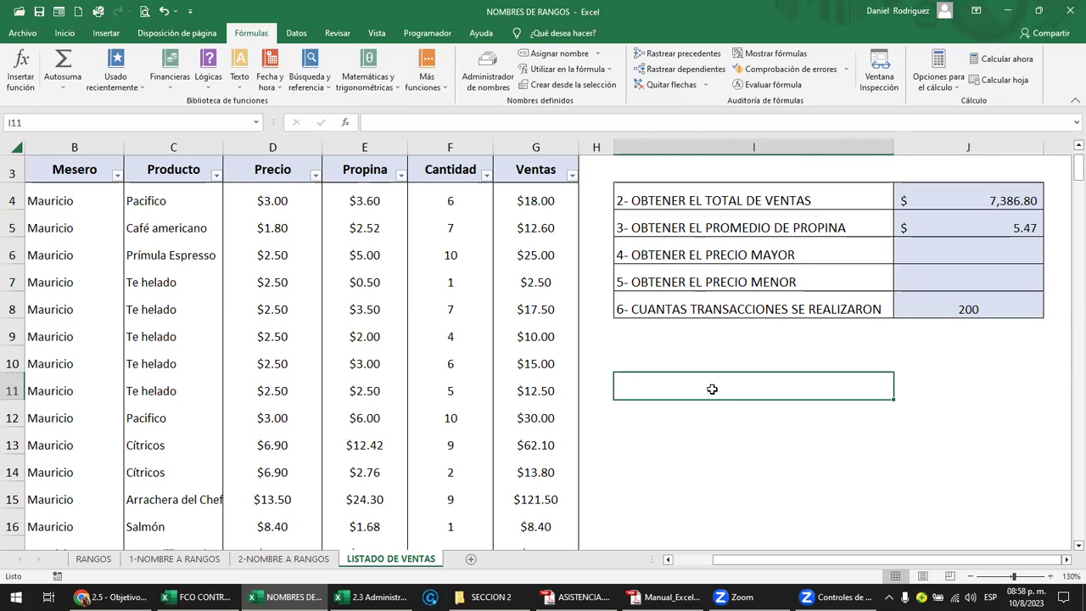
{"action": "scroll", "coordinate": [712, 389], "scroll_direction": "up", "scroll_amount": 1}
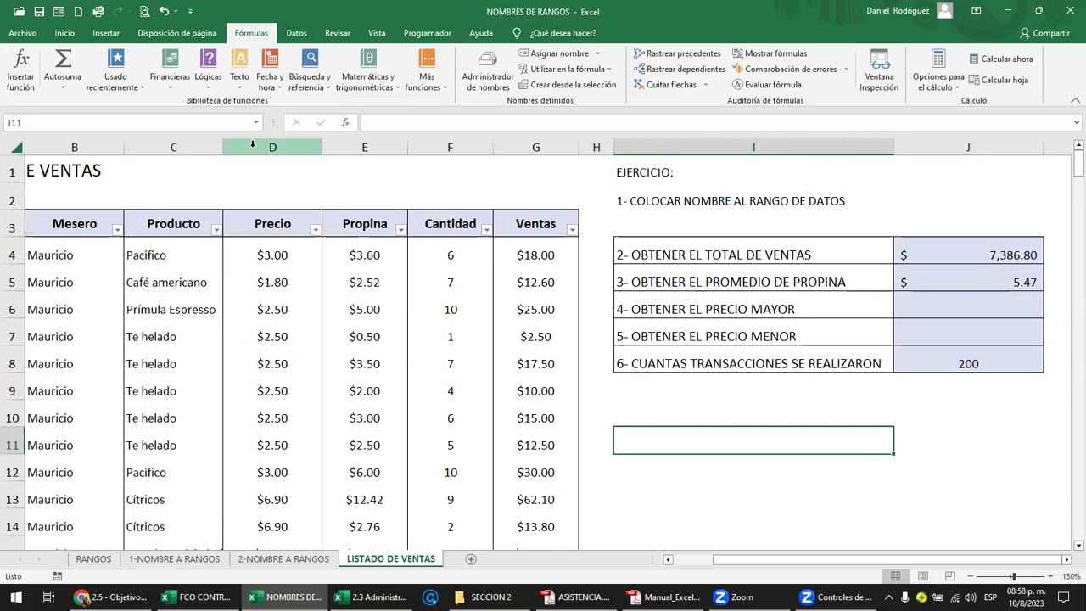
{"action": "left_click_drag", "start_coordinate": [68, 254], "coordinate": [72, 337]}
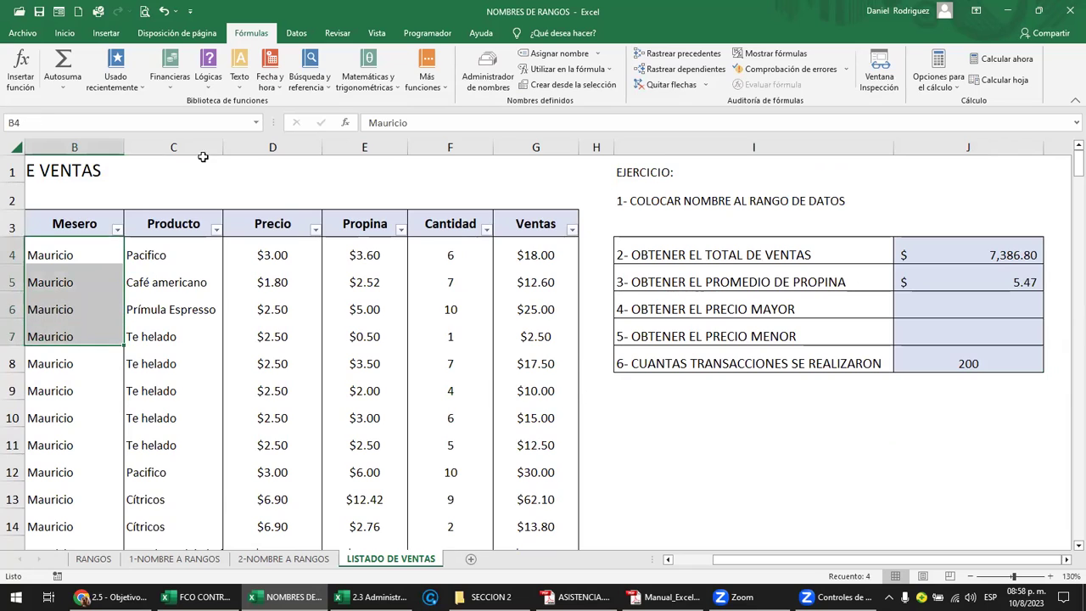
{"action": "left_click", "coordinate": [240, 122]}
{"action": "left_click_drag", "start_coordinate": [151, 255], "coordinate": [159, 337]}
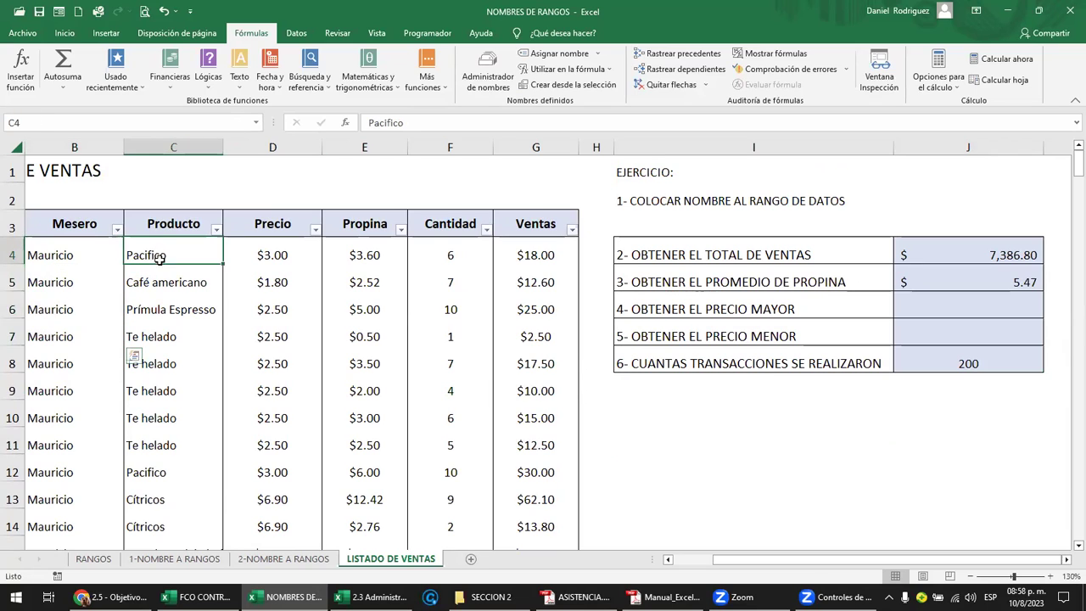
{"action": "right_click", "coordinate": [160, 302]}
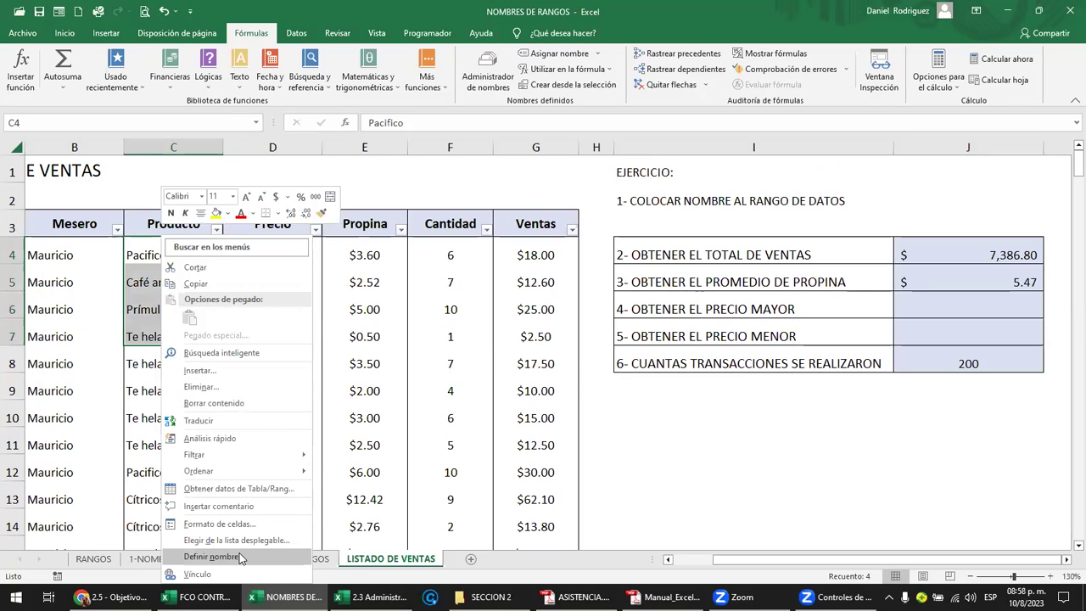
{"action": "key", "text": "Escape"}
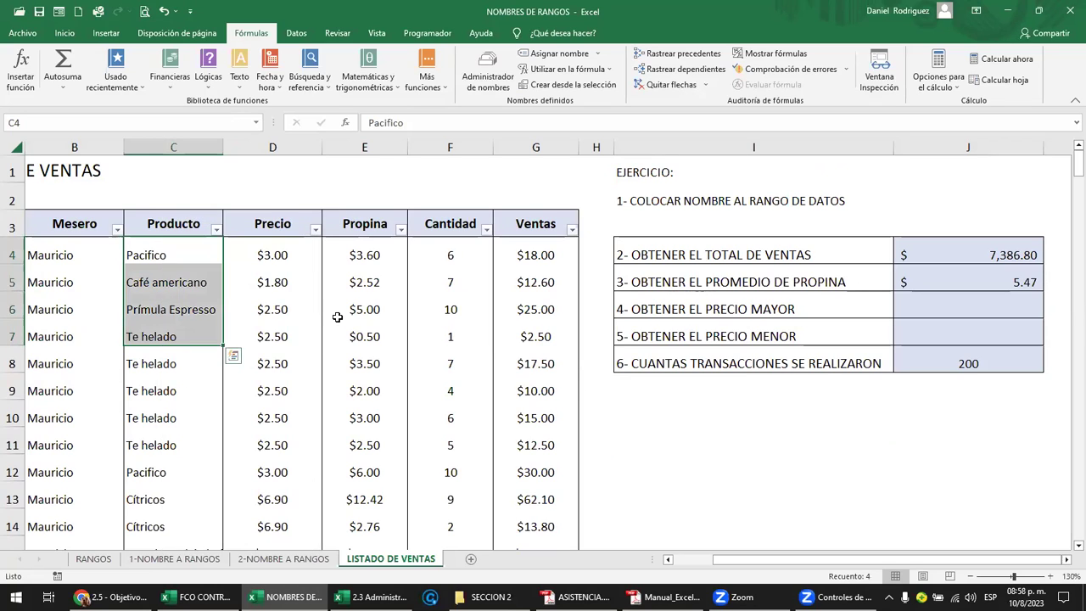
{"action": "left_click", "coordinate": [275, 253]}
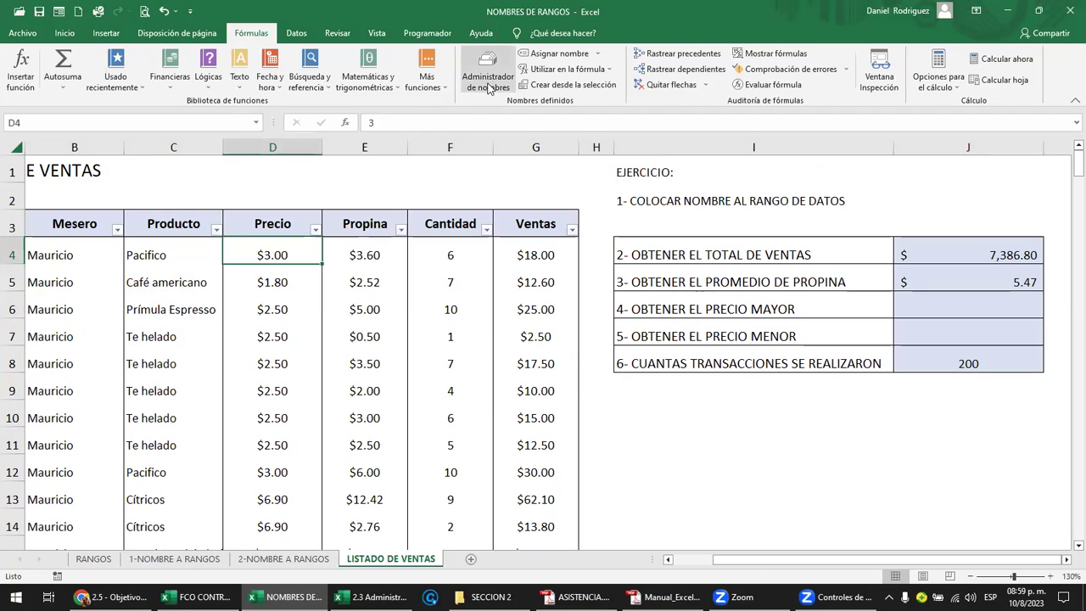
{"action": "left_click_drag", "start_coordinate": [276, 252], "coordinate": [271, 326]}
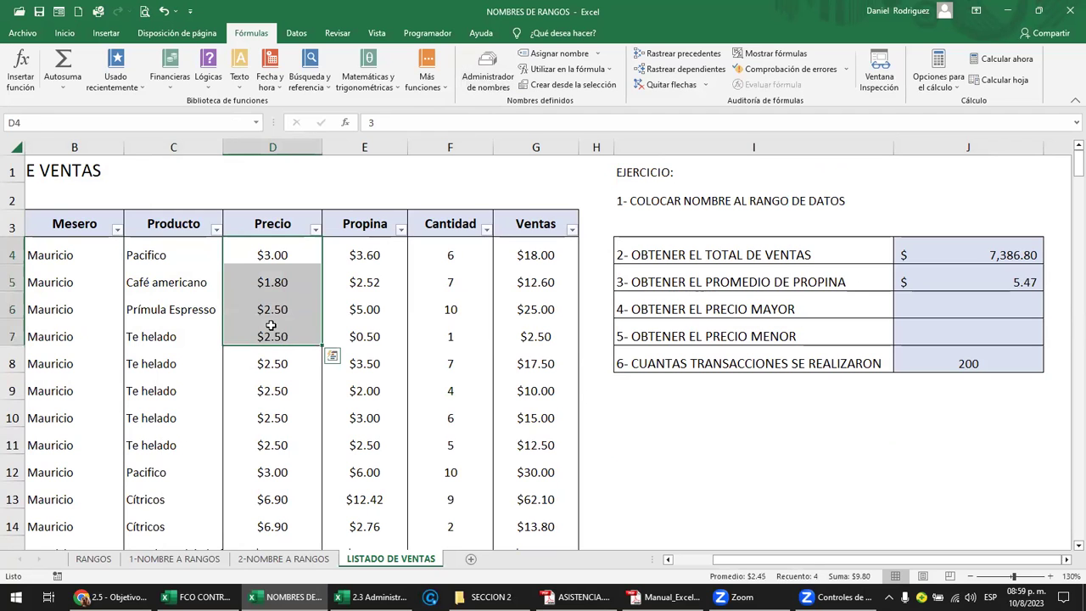
{"action": "left_click", "coordinate": [487, 72]}
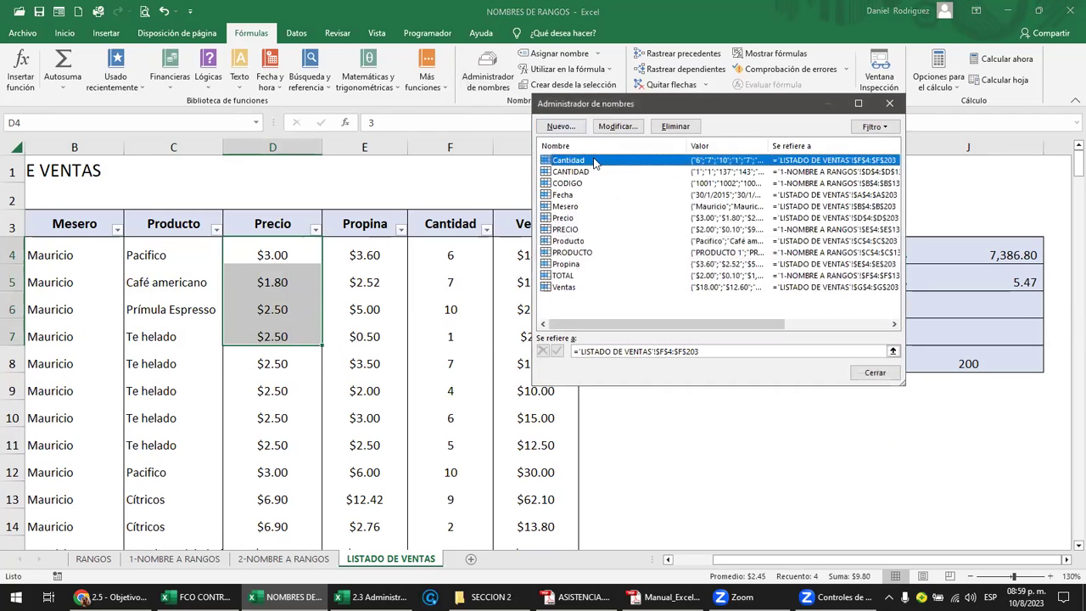
{"action": "left_click", "coordinate": [560, 126]}
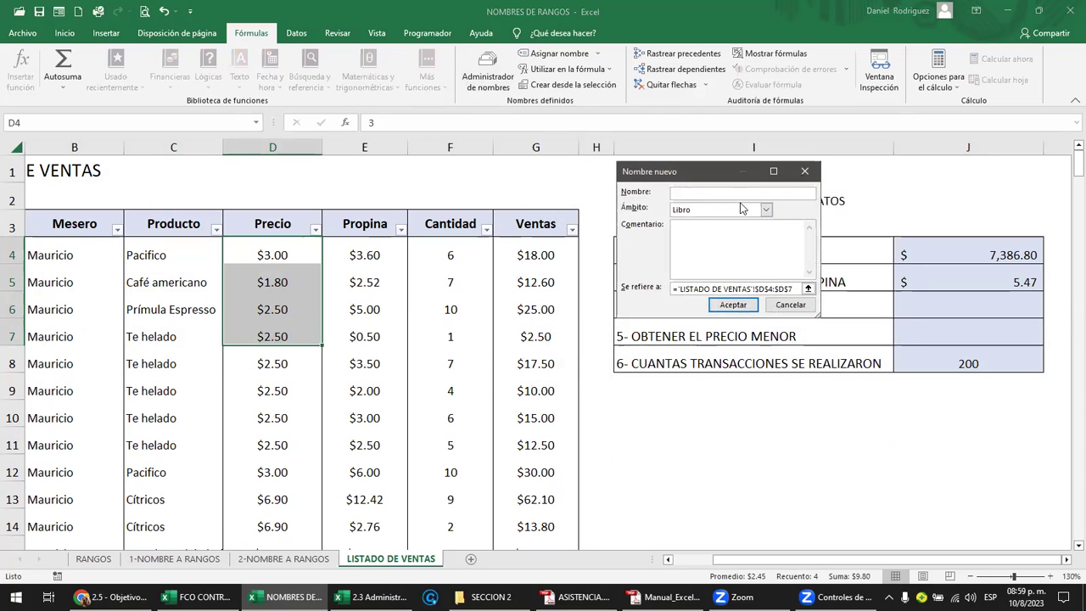
{"action": "key", "text": "Escape"}
{"action": "key", "text": "Escape"}
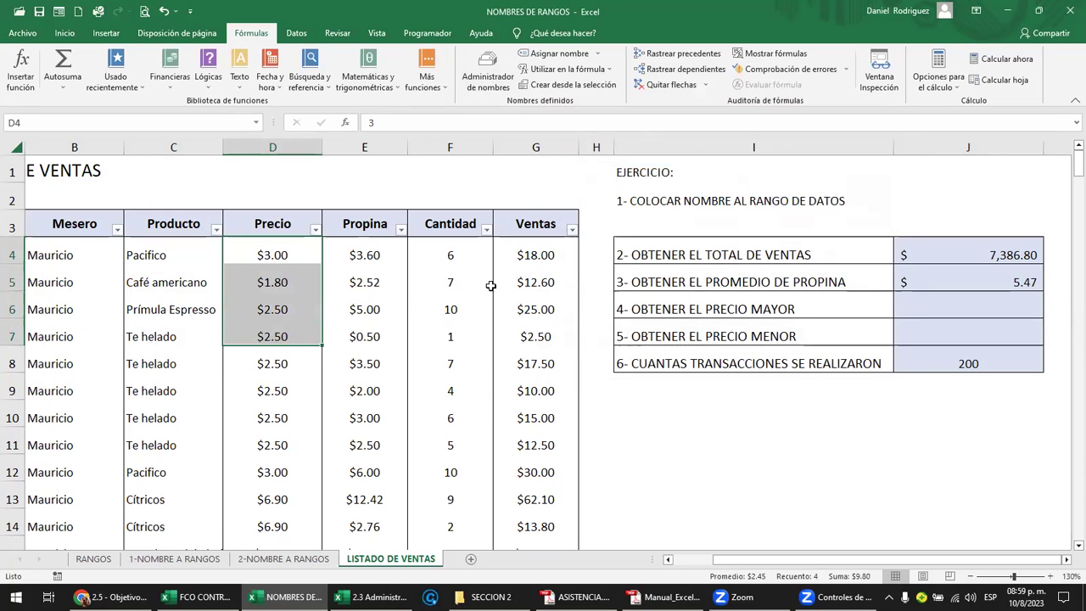
{"action": "left_click", "coordinate": [383, 280]}
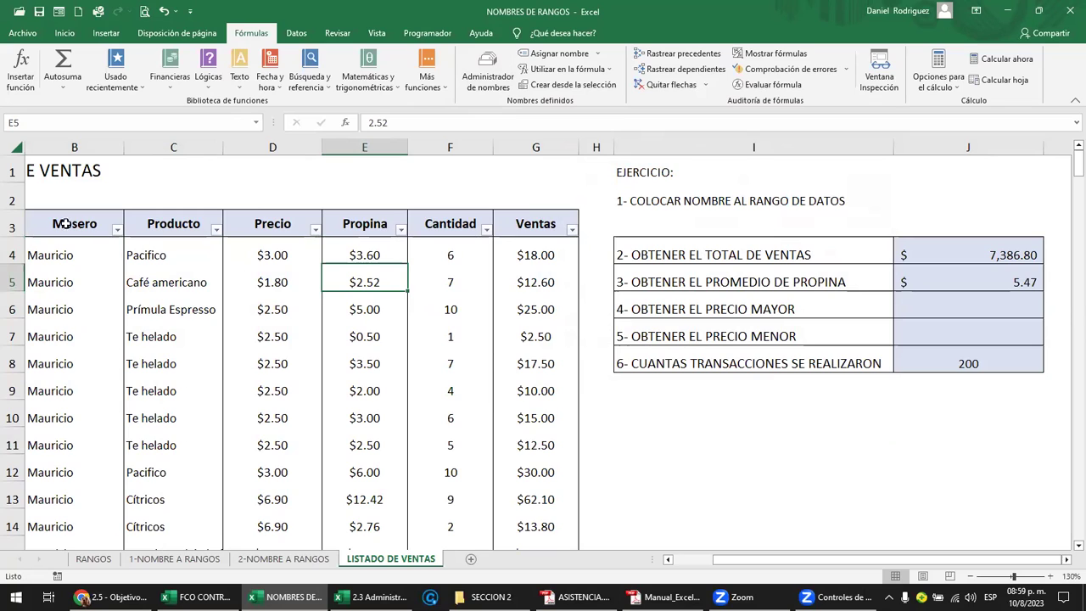
Step: Try creating names from B3:G6 but cancel, then go to the 2-NOMBRE A RANGOS sheet
{"action": "left_click_drag", "start_coordinate": [49, 222], "coordinate": [523, 314]}
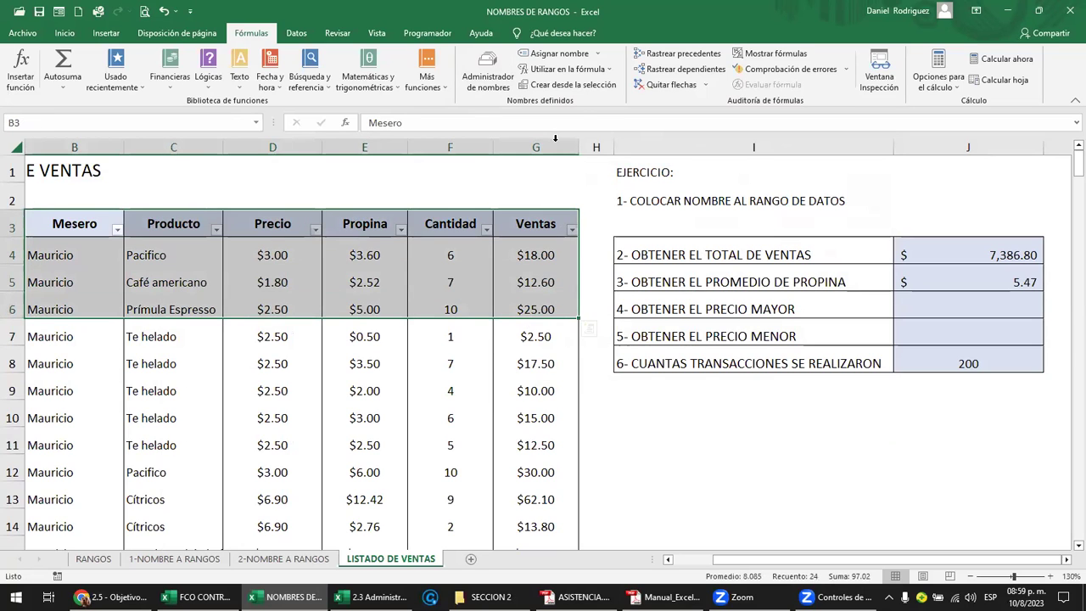
{"action": "left_click", "coordinate": [607, 86]}
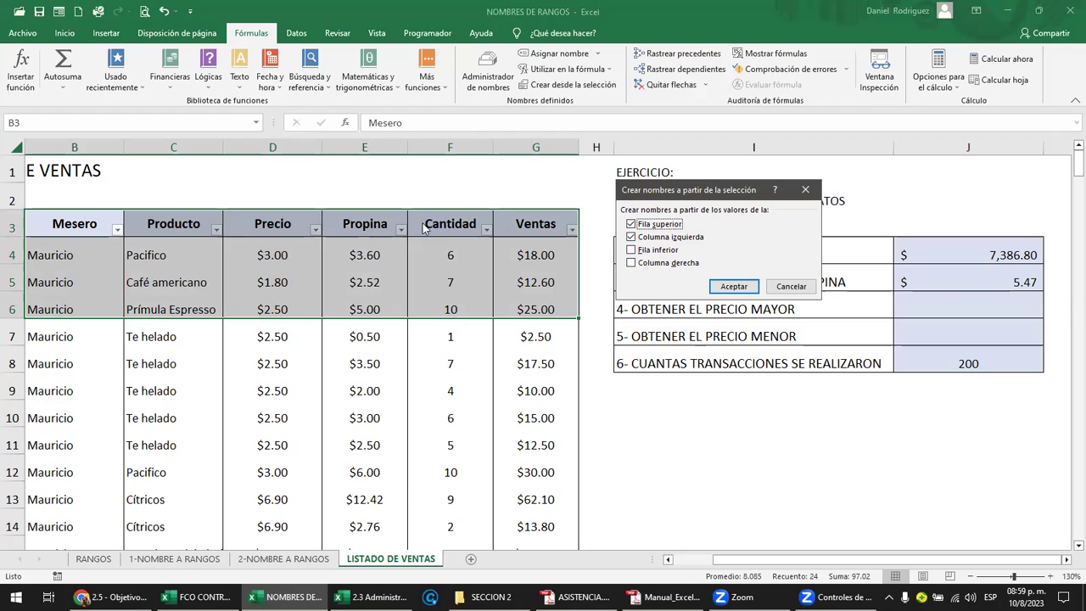
{"action": "left_click", "coordinate": [632, 237]}
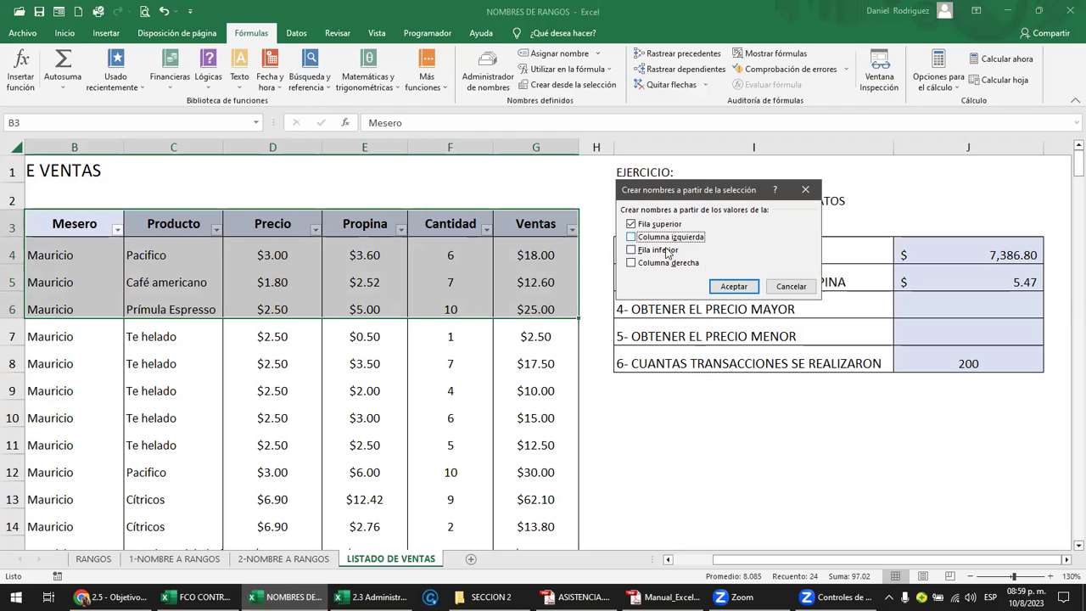
{"action": "left_click", "coordinate": [790, 285]}
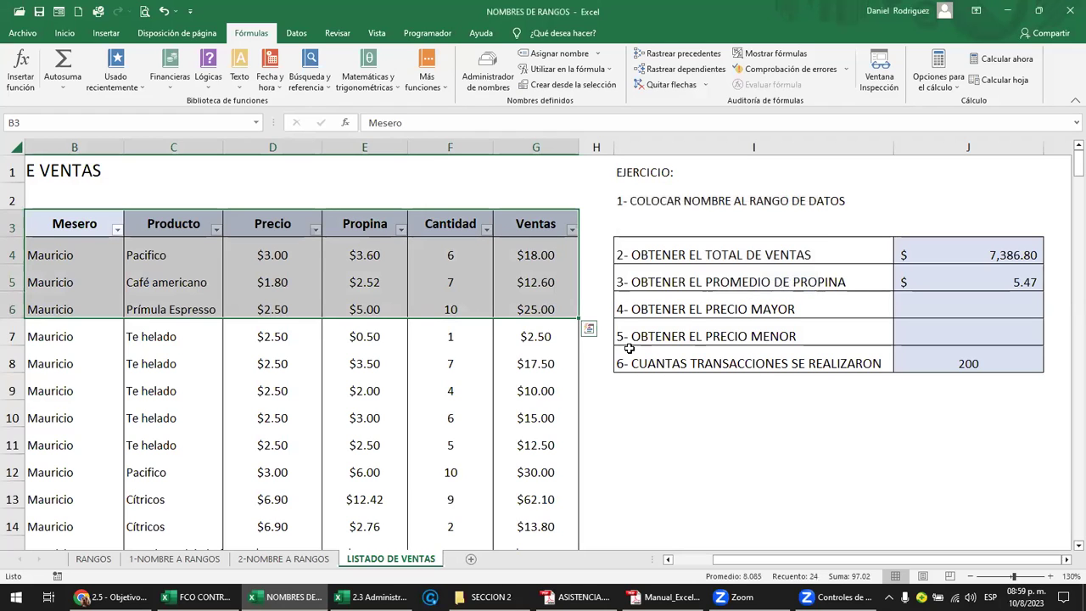
{"action": "left_click", "coordinate": [616, 482]}
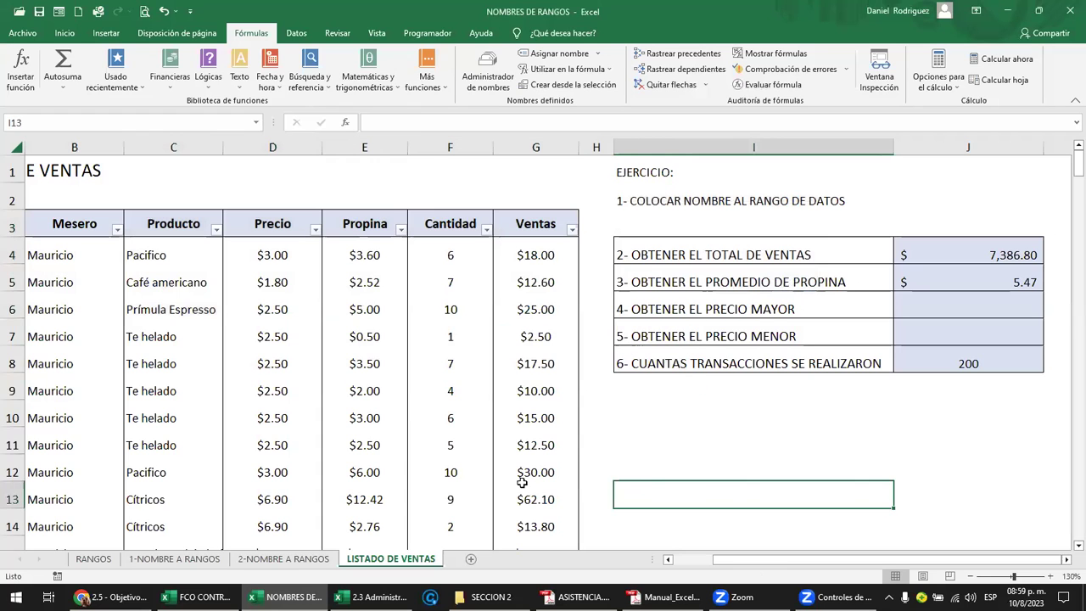
{"action": "left_click", "coordinate": [293, 564]}
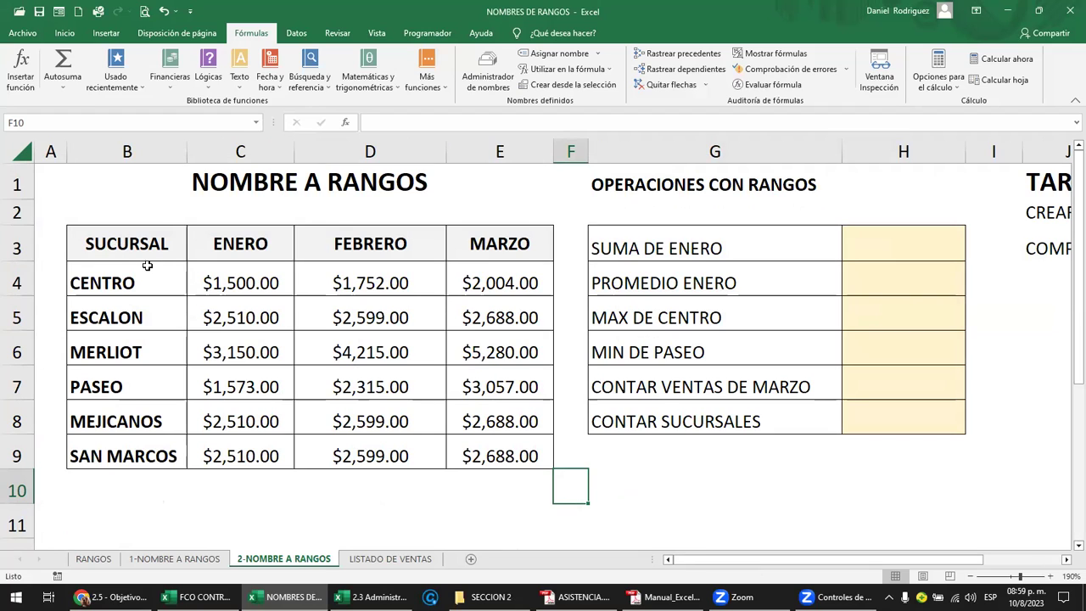
{"action": "left_click_drag", "start_coordinate": [123, 280], "coordinate": [129, 444]}
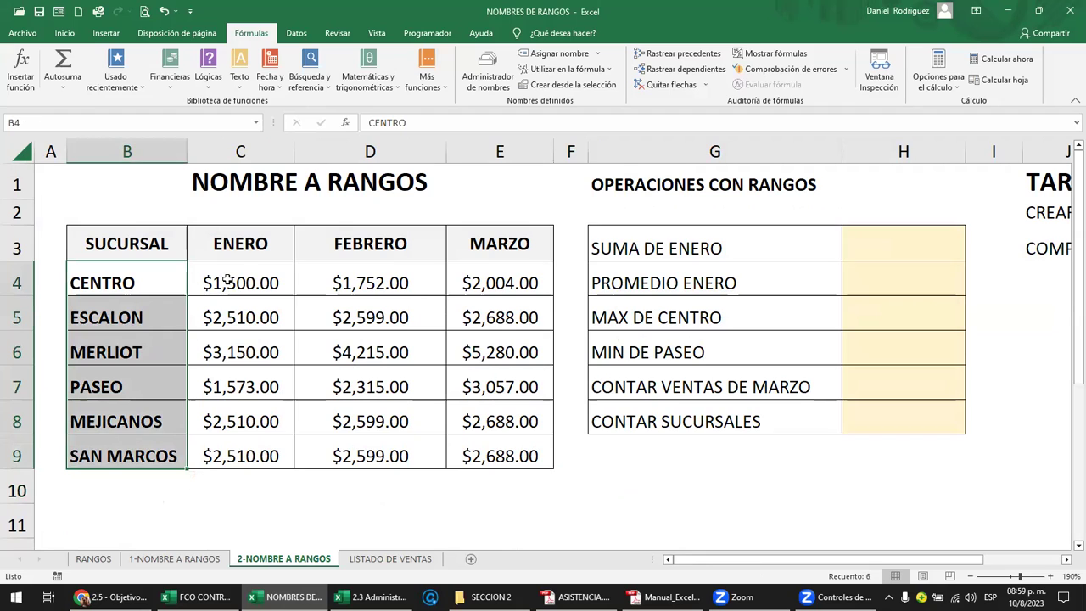
{"action": "left_click_drag", "start_coordinate": [240, 282], "coordinate": [255, 456]}
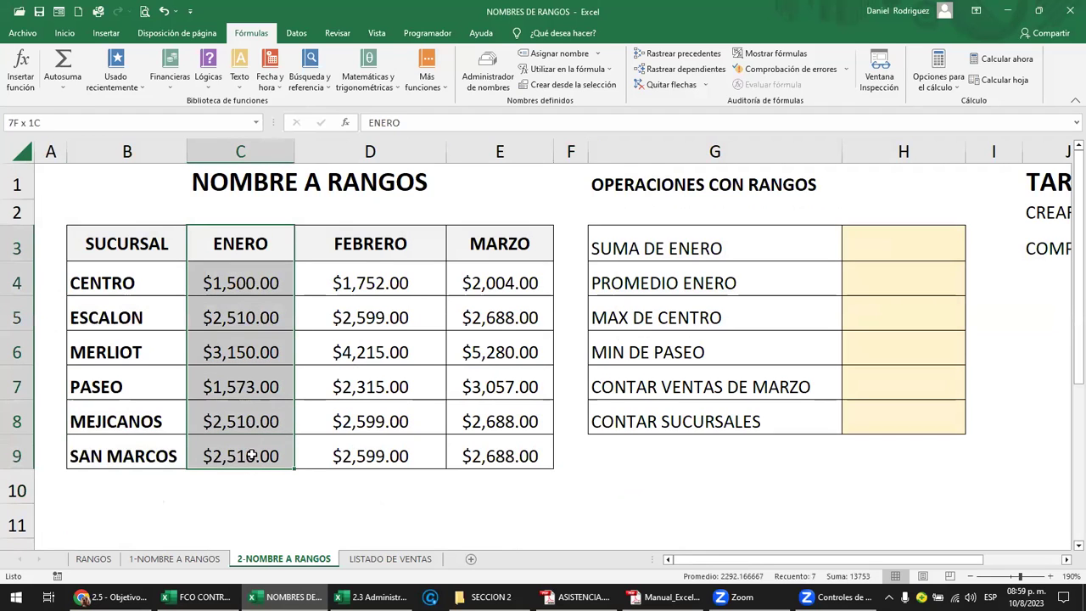
{"action": "left_click_drag", "start_coordinate": [369, 246], "coordinate": [412, 444]}
{"action": "mouse_move", "coordinate": [499, 243]}
{"action": "left_mouse_down"}
{"action": "mouse_move", "coordinate": [528, 453]}
{"action": "mouse_move", "coordinate": [509, 458]}
{"action": "left_mouse_up"}
{"action": "left_click_drag", "start_coordinate": [126, 285], "coordinate": [501, 268]}
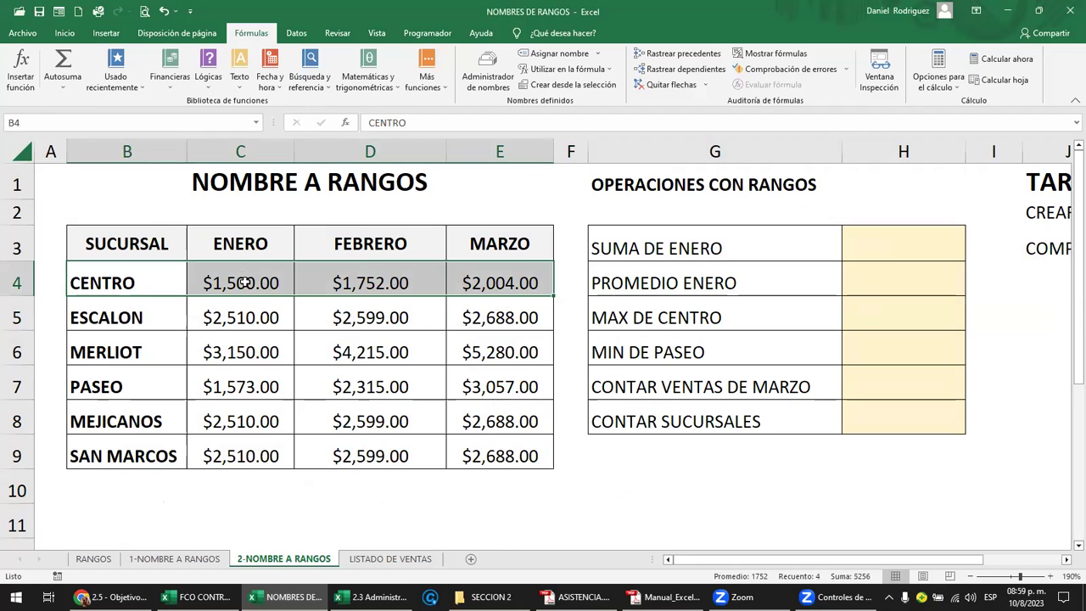
{"action": "left_click_drag", "start_coordinate": [244, 282], "coordinate": [245, 450]}
{"action": "left_click", "coordinate": [370, 297], "text": "ctrl"}
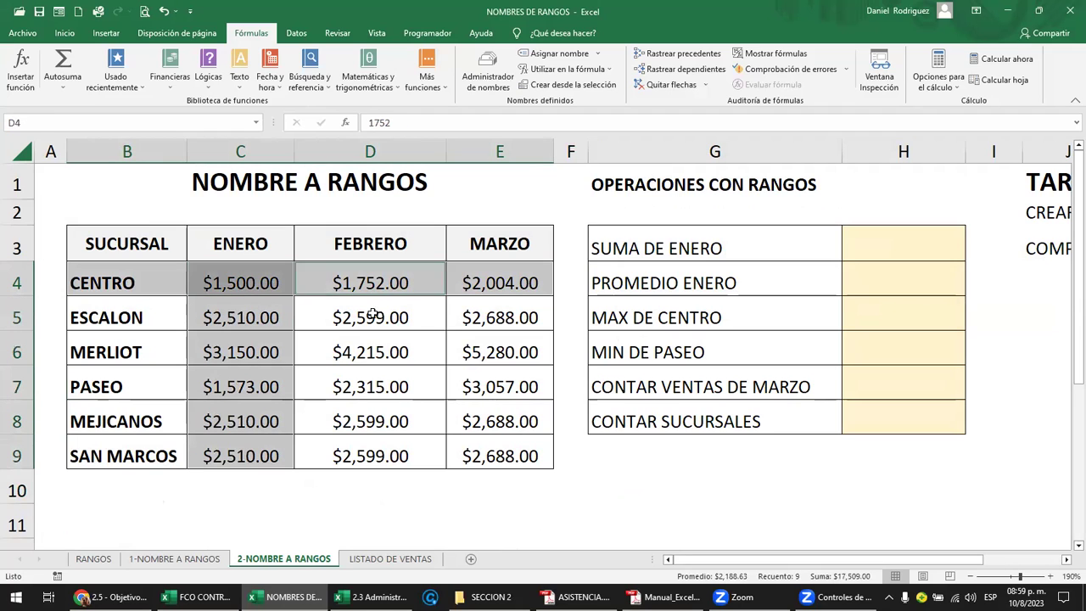
{"action": "left_click_drag", "start_coordinate": [371, 314], "coordinate": [372, 438]}
{"action": "left_click_drag", "start_coordinate": [487, 299], "coordinate": [487, 447]}
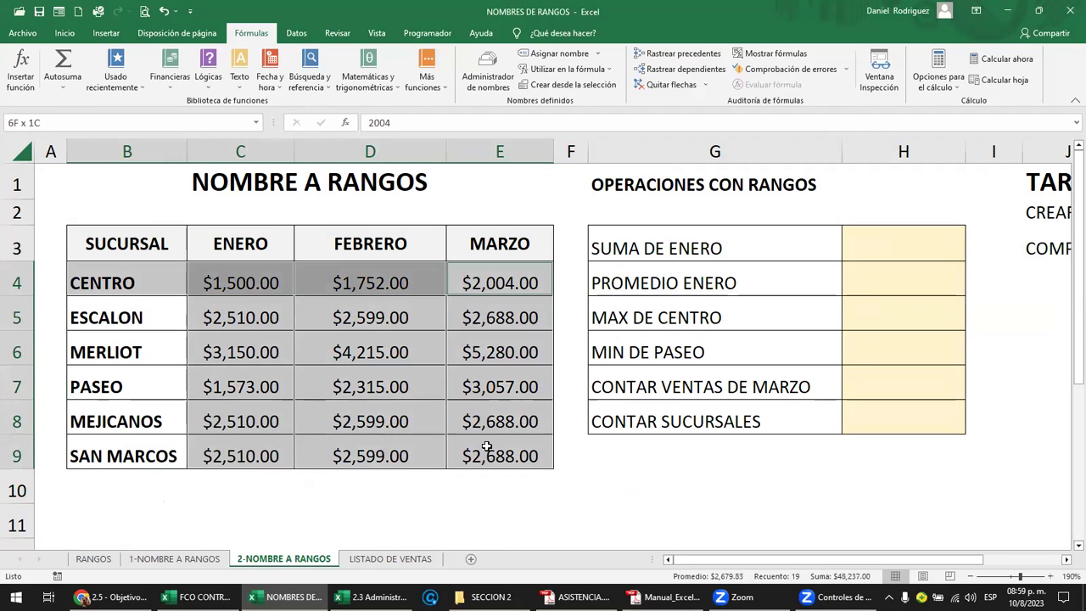
{"action": "left_click_drag", "start_coordinate": [236, 283], "coordinate": [255, 454]}
{"action": "key", "text": "ctrl+q"}
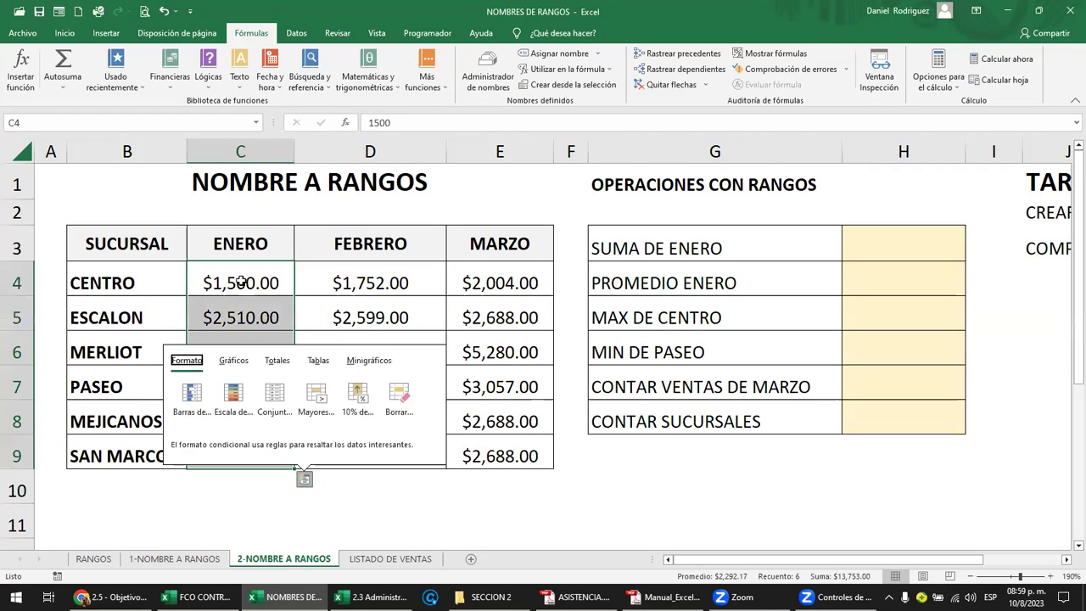
{"action": "left_click_drag", "start_coordinate": [242, 283], "coordinate": [243, 455]}
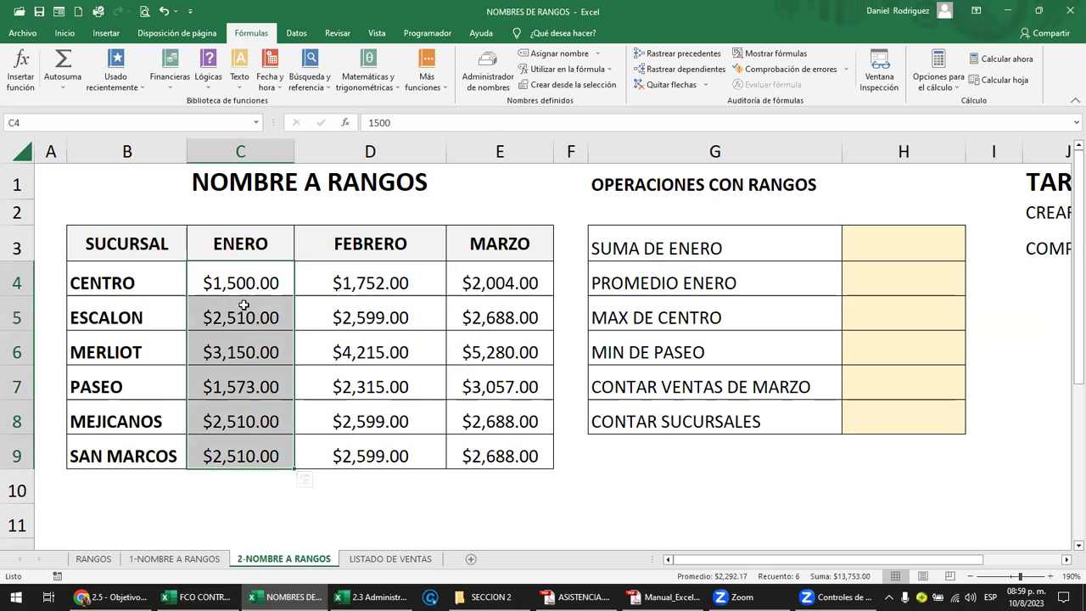
{"action": "left_click_drag", "start_coordinate": [242, 282], "coordinate": [492, 274]}
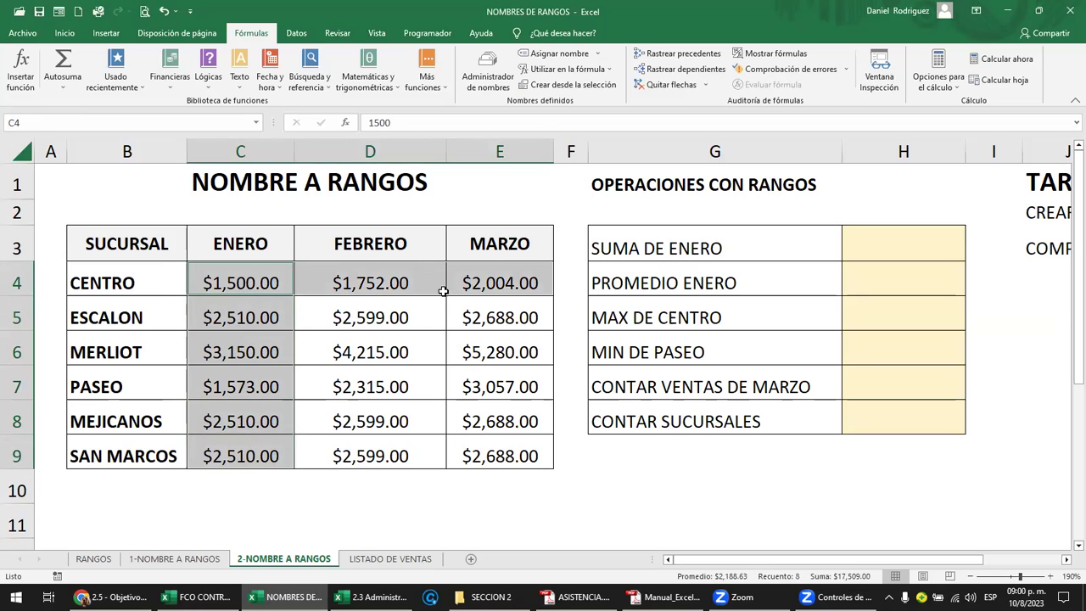
{"action": "left_click_drag", "start_coordinate": [240, 317], "coordinate": [501, 317], "text": "ctrl"}
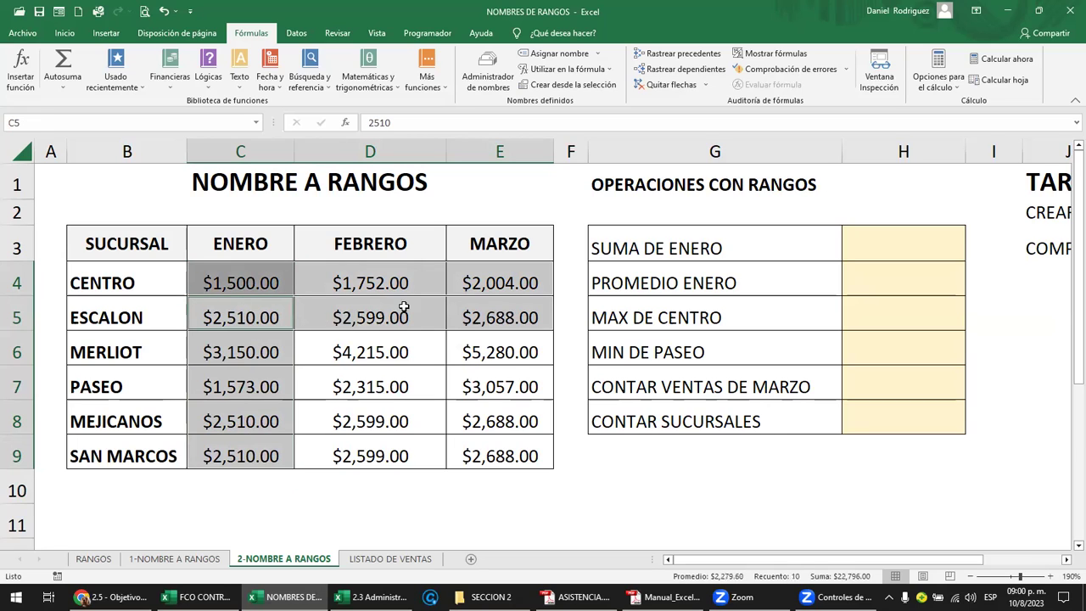
{"action": "left_click", "coordinate": [238, 282]}
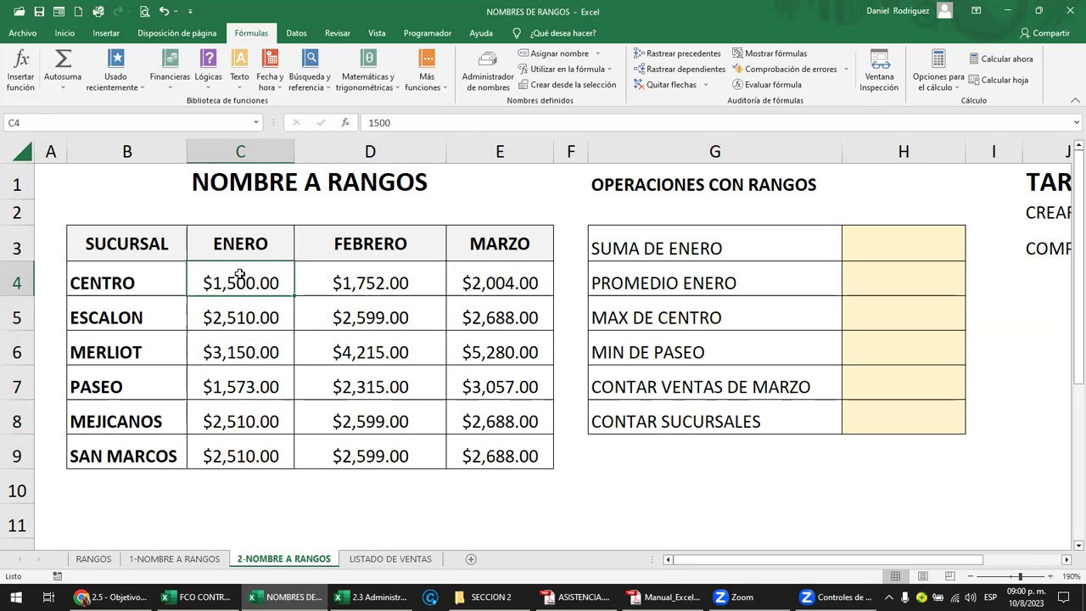
{"action": "left_click_drag", "start_coordinate": [240, 274], "coordinate": [240, 456]}
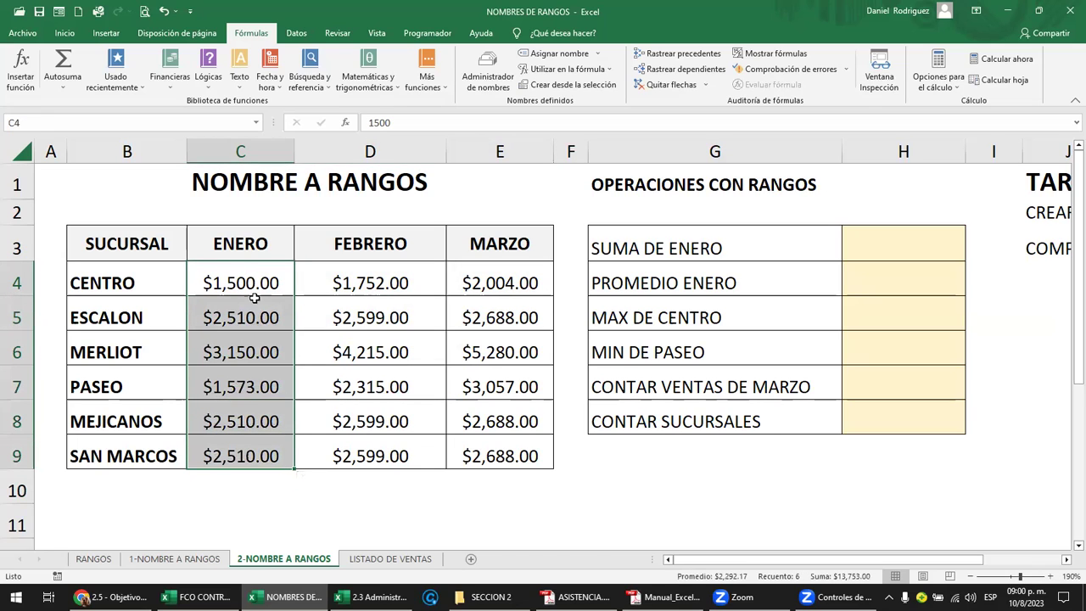
{"action": "left_click_drag", "start_coordinate": [354, 308], "coordinate": [370, 456]}
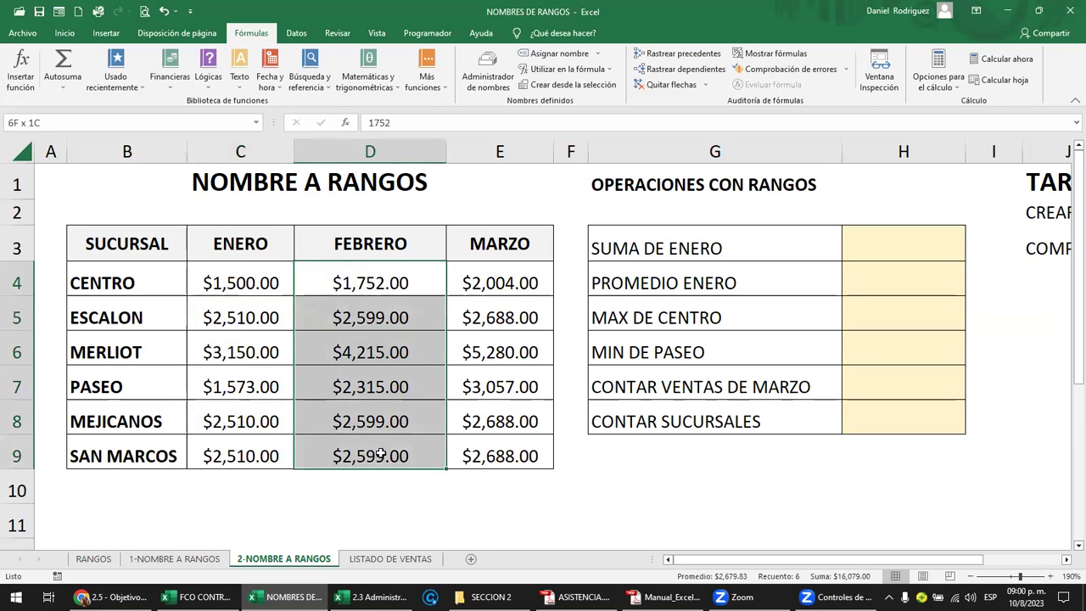
{"action": "left_click", "coordinate": [500, 287]}
{"action": "left_click_drag", "start_coordinate": [501, 302], "coordinate": [526, 454]}
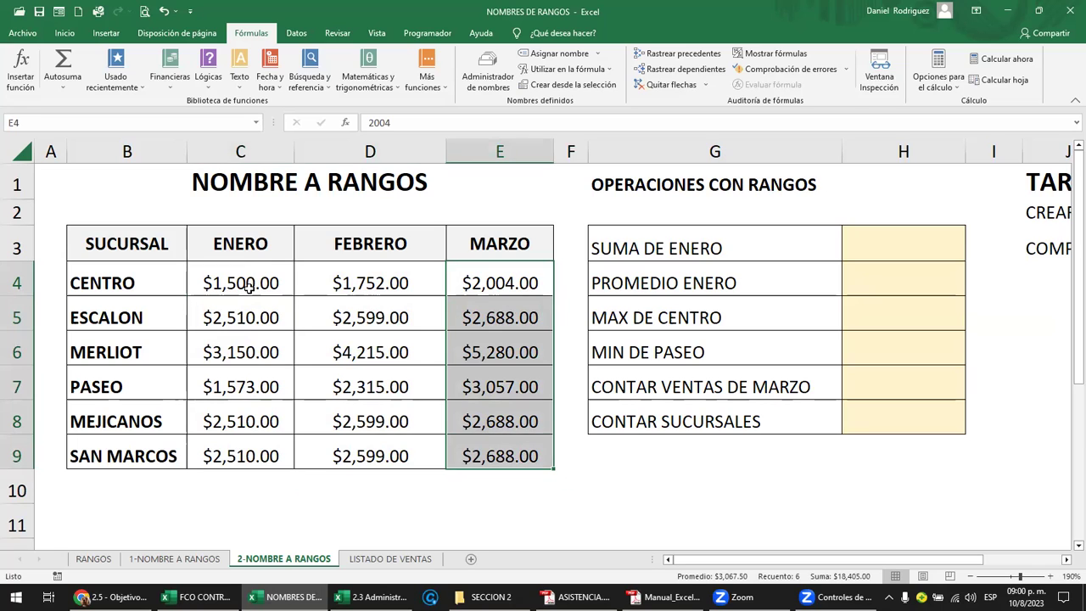
{"action": "left_click_drag", "start_coordinate": [225, 285], "coordinate": [479, 279]}
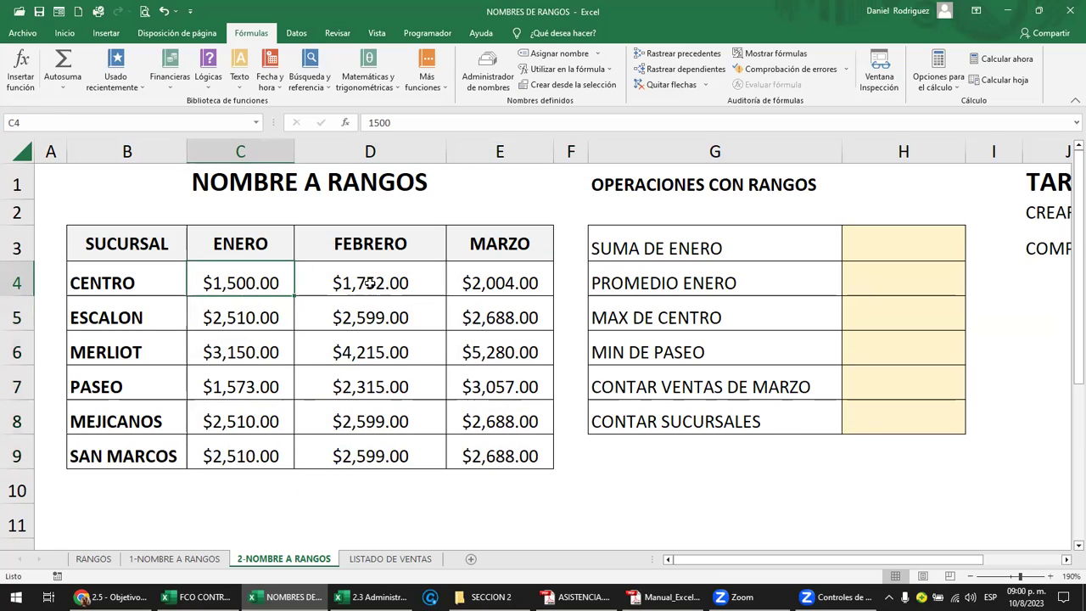
{"action": "left_click_drag", "start_coordinate": [239, 317], "coordinate": [475, 320]}
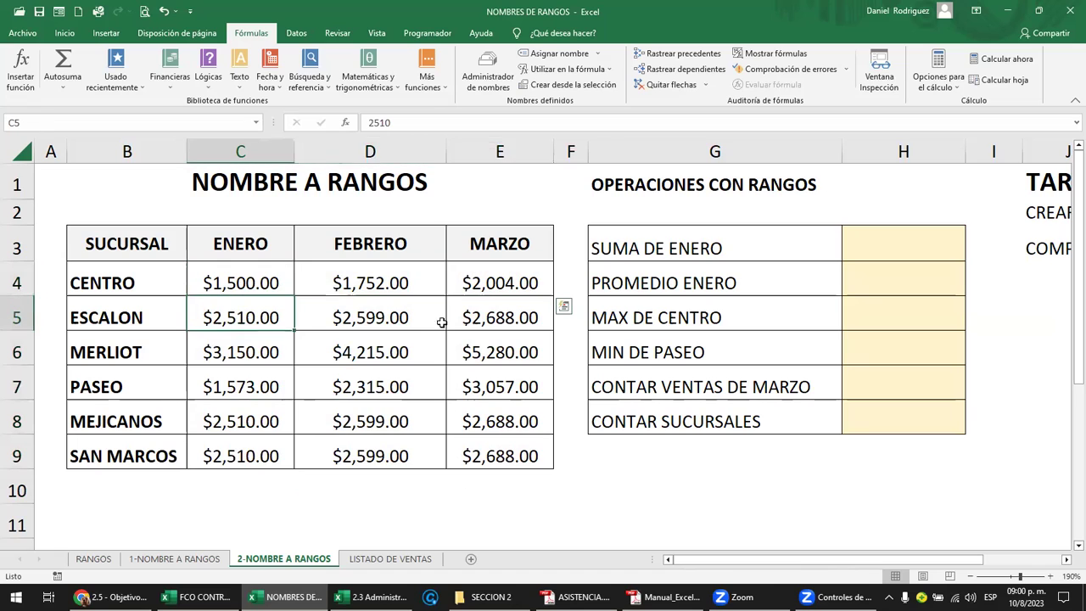
{"action": "left_click_drag", "start_coordinate": [238, 353], "coordinate": [490, 348]}
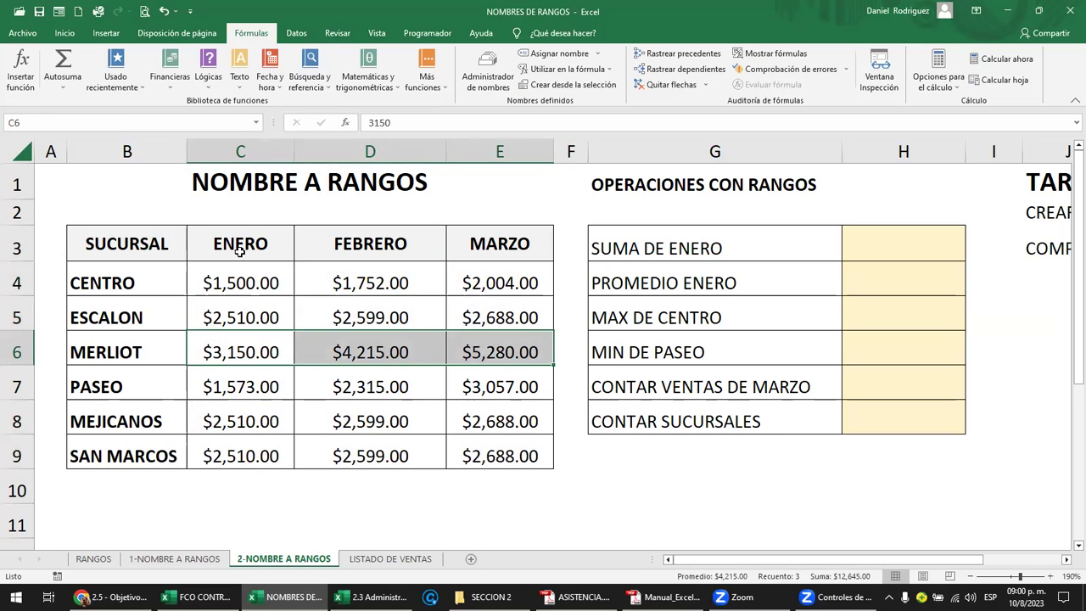
{"action": "left_click_drag", "start_coordinate": [235, 246], "coordinate": [359, 242]}
{"action": "left_click", "coordinate": [430, 248]}
{"action": "left_click", "coordinate": [458, 246]}
{"action": "left_click_drag", "start_coordinate": [152, 287], "coordinate": [150, 455]}
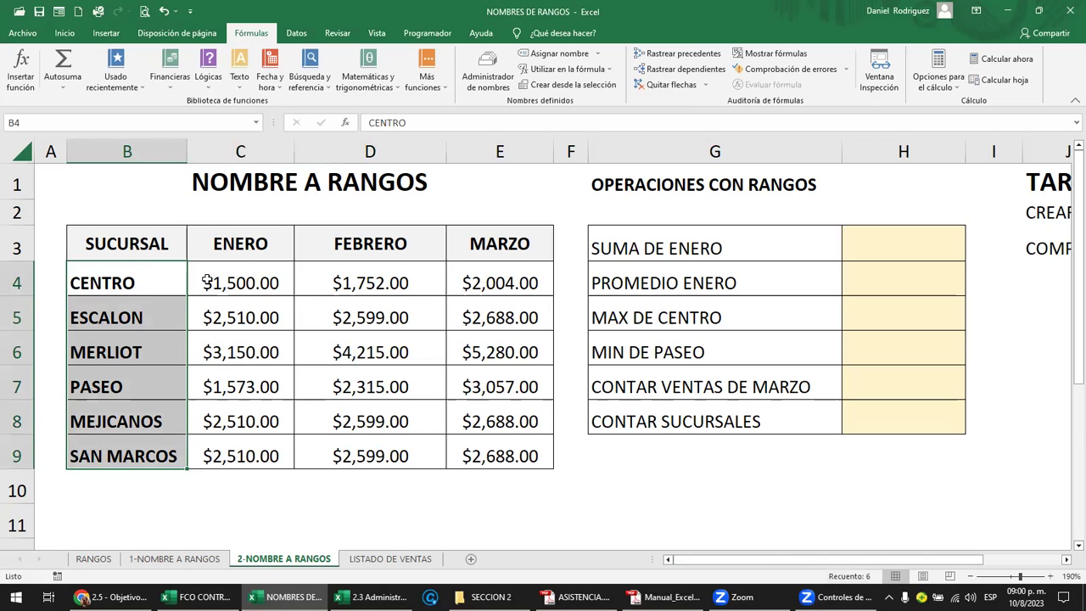
{"action": "left_click", "coordinate": [208, 279]}
{"action": "left_click", "coordinate": [120, 247]}
{"action": "left_click_drag", "start_coordinate": [327, 283], "coordinate": [490, 452]}
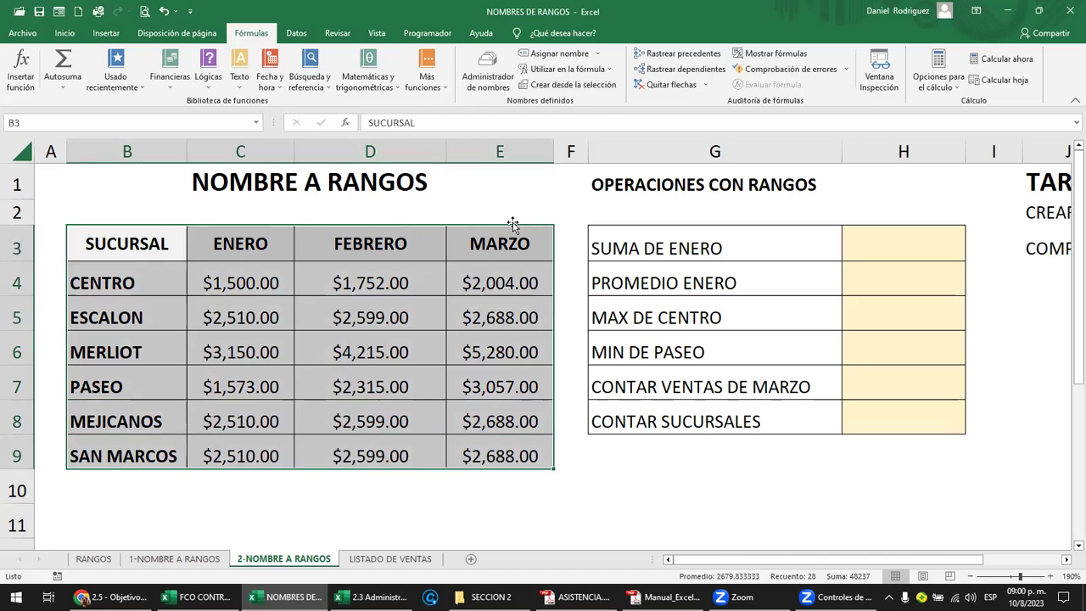
Step: Select every name through Ventas in Name Manager and delete them all
{"action": "left_click", "coordinate": [505, 212]}
{"action": "left_click", "coordinate": [490, 89]}
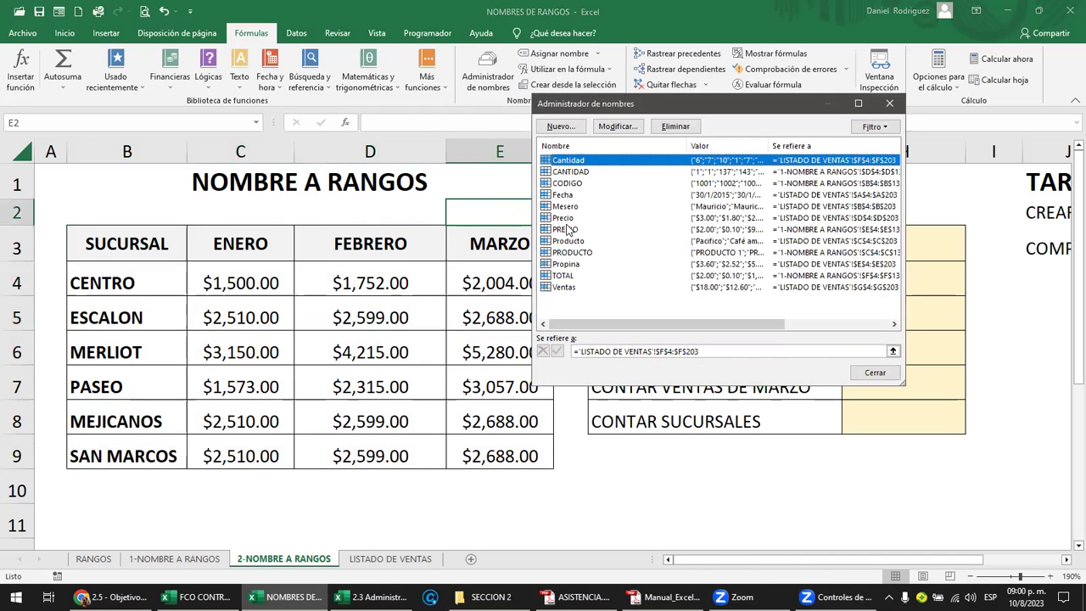
{"action": "left_click", "coordinate": [567, 288]}
{"action": "left_click", "coordinate": [561, 161], "text": "shift"}
{"action": "left_click", "coordinate": [675, 126]}
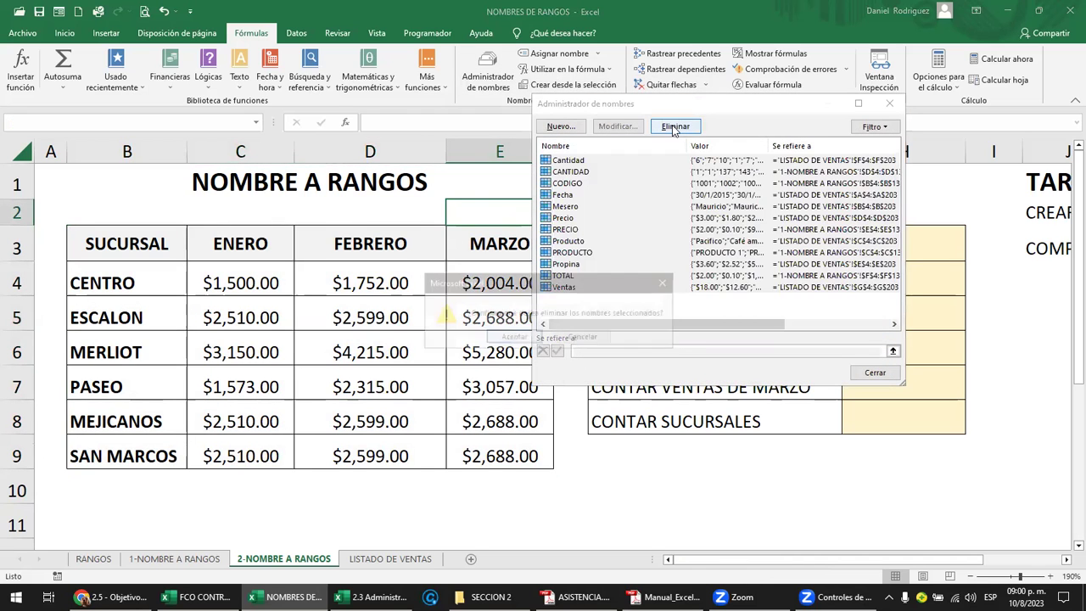
{"action": "left_click", "coordinate": [512, 337]}
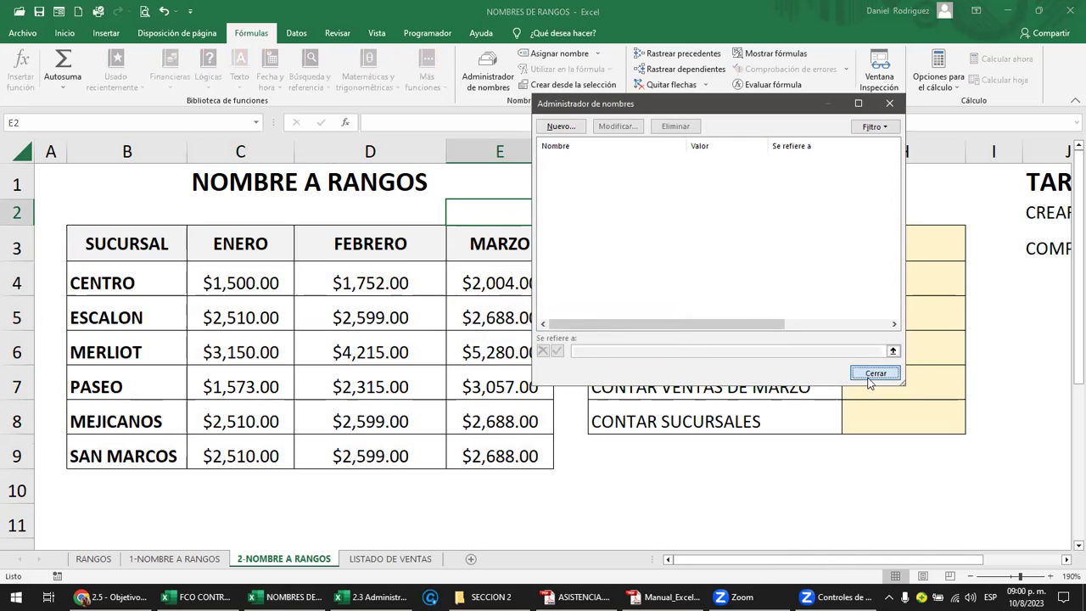
{"action": "left_click", "coordinate": [874, 373]}
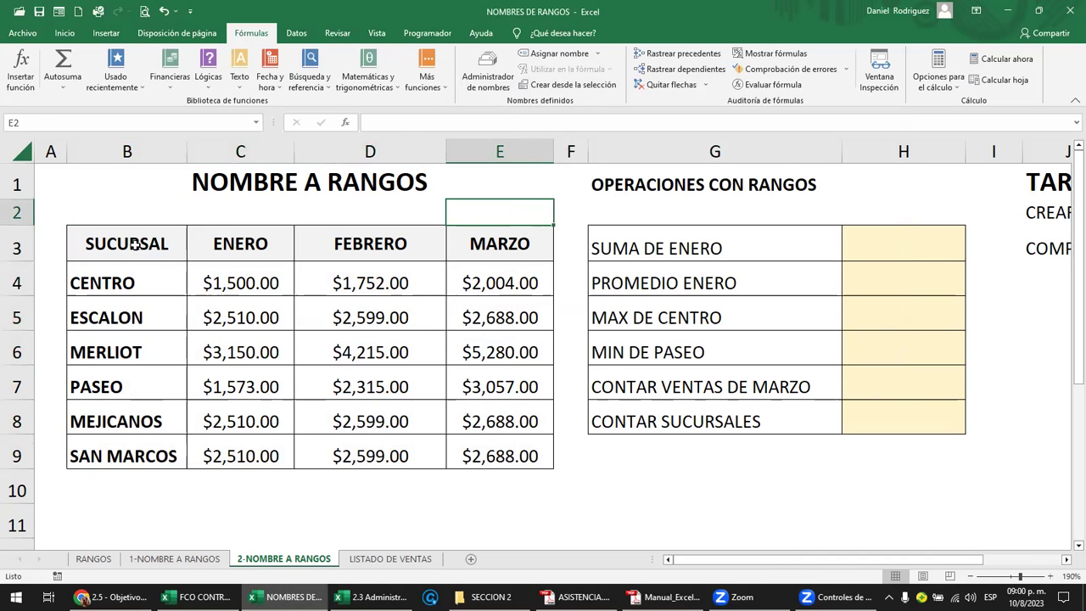
Step: Create range names for B3:E9 from both the month header row and branch-name column
{"action": "left_click_drag", "start_coordinate": [133, 244], "coordinate": [513, 455]}
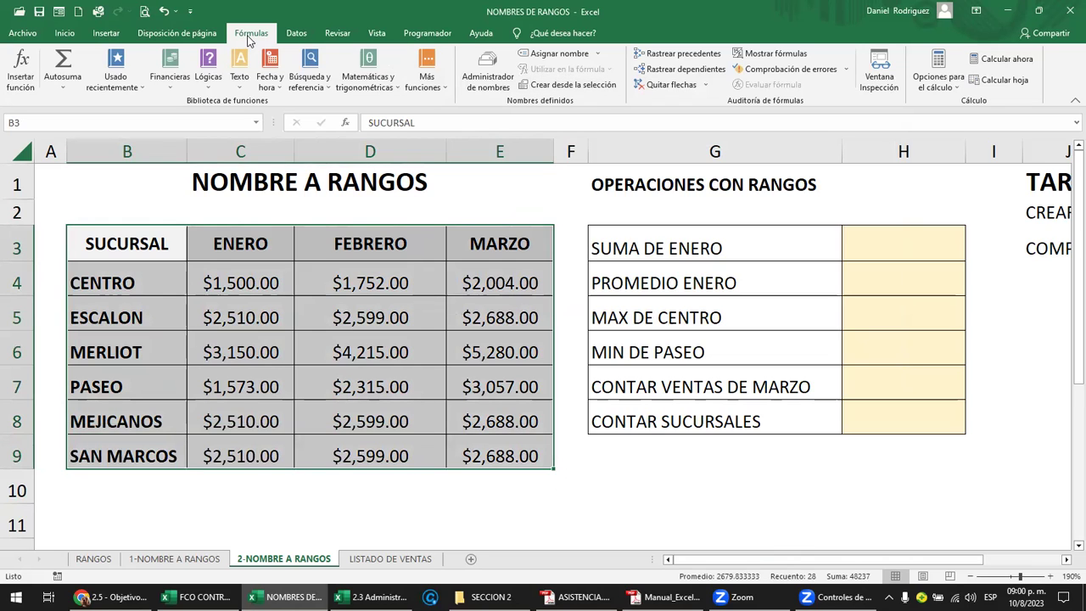
{"action": "left_click", "coordinate": [568, 86]}
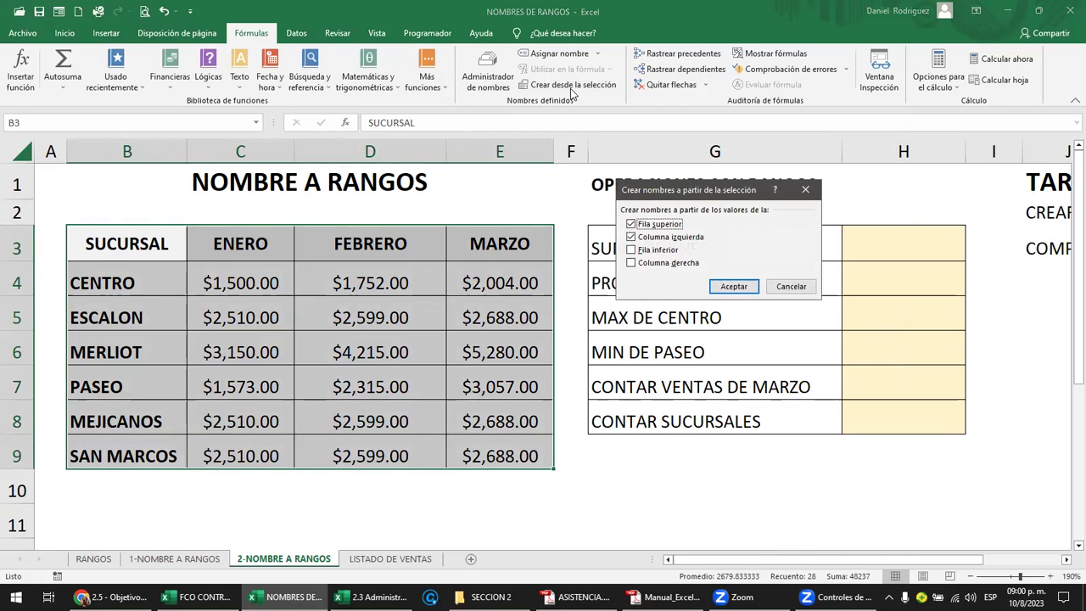
{"action": "mouse_move", "coordinate": [686, 193]}
{"action": "left_mouse_down"}
{"action": "mouse_move", "coordinate": [582, 177]}
{"action": "mouse_move", "coordinate": [660, 202]}
{"action": "left_mouse_up"}
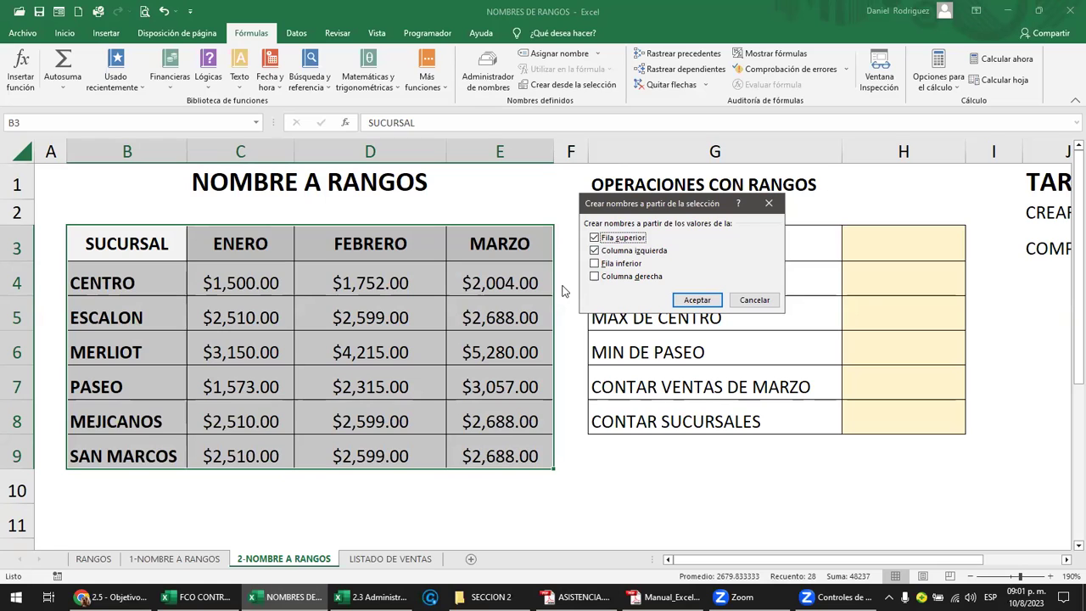
{"action": "left_click", "coordinate": [594, 250]}
{"action": "left_click", "coordinate": [595, 251]}
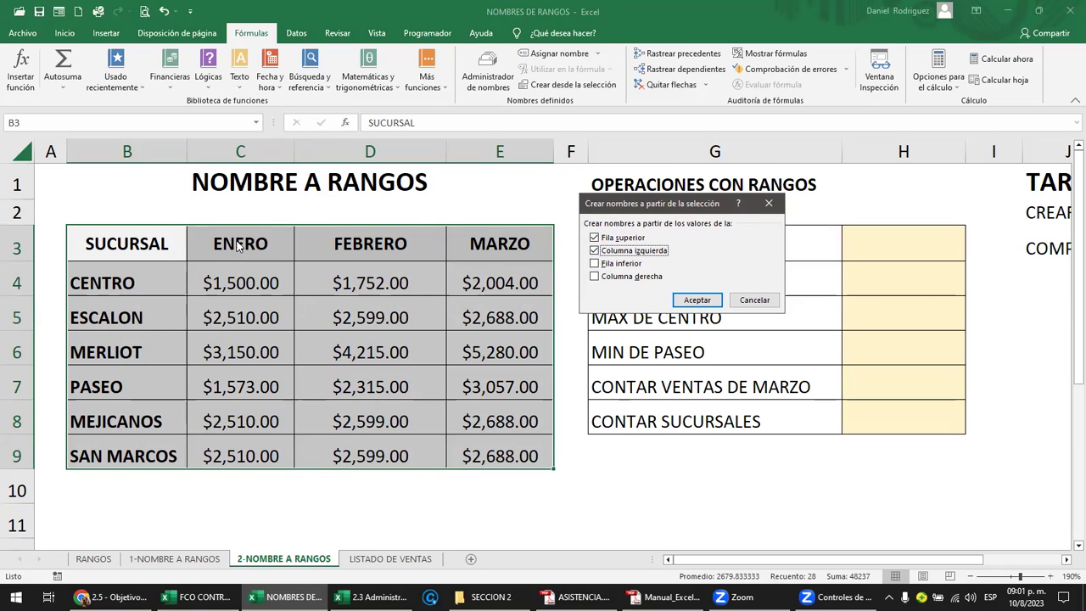
{"action": "left_click", "coordinate": [684, 297]}
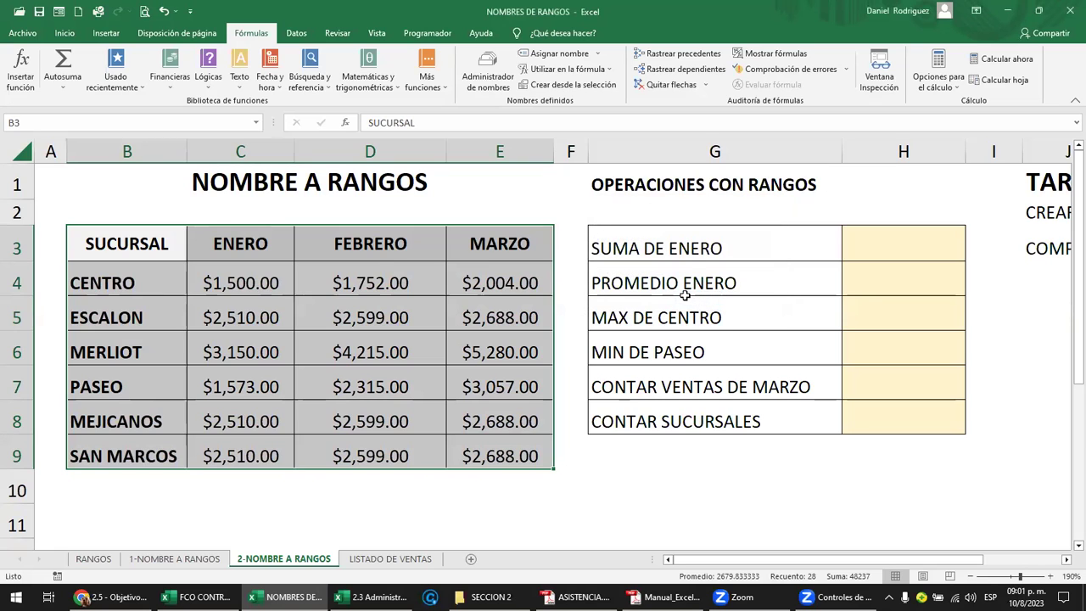
{"action": "left_click", "coordinate": [544, 212]}
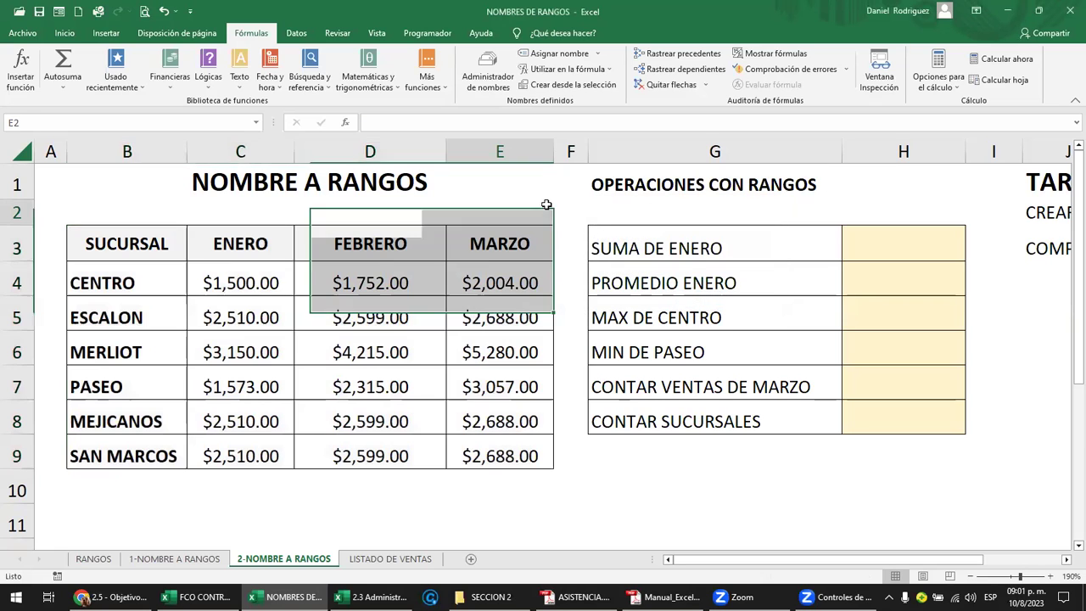
Step: Check the CENTRO named range via the Name Box list
{"action": "left_click", "coordinate": [255, 122]}
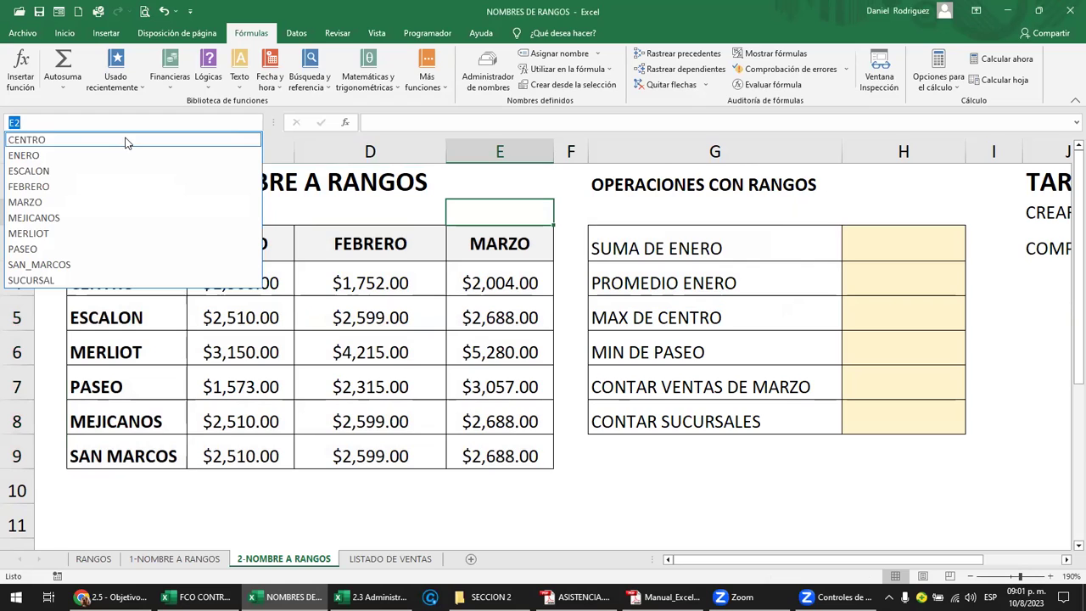
{"action": "left_click", "coordinate": [89, 138]}
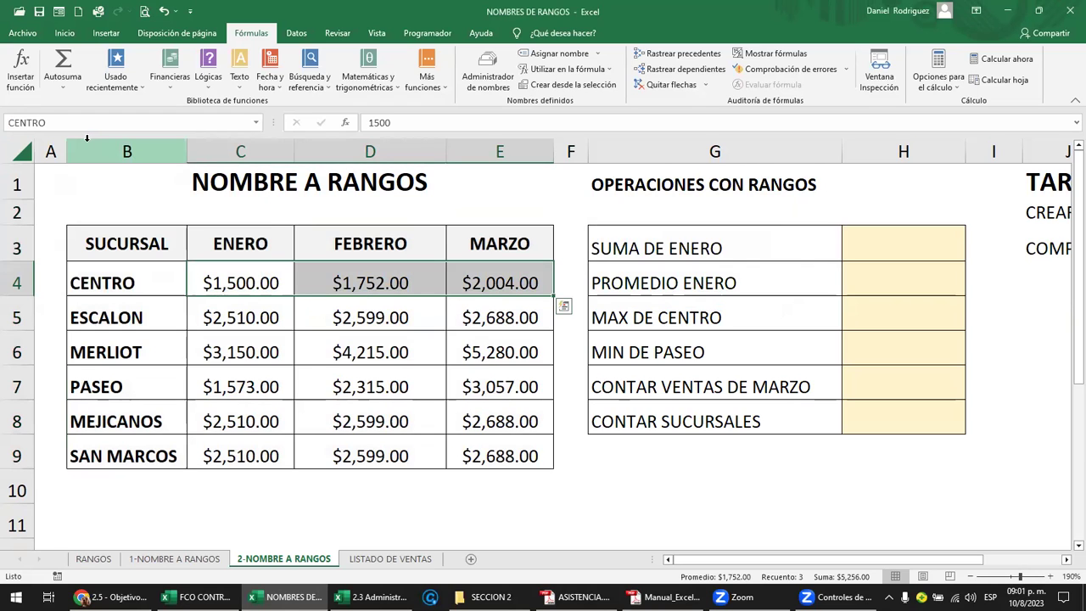
{"action": "left_click", "coordinate": [146, 282]}
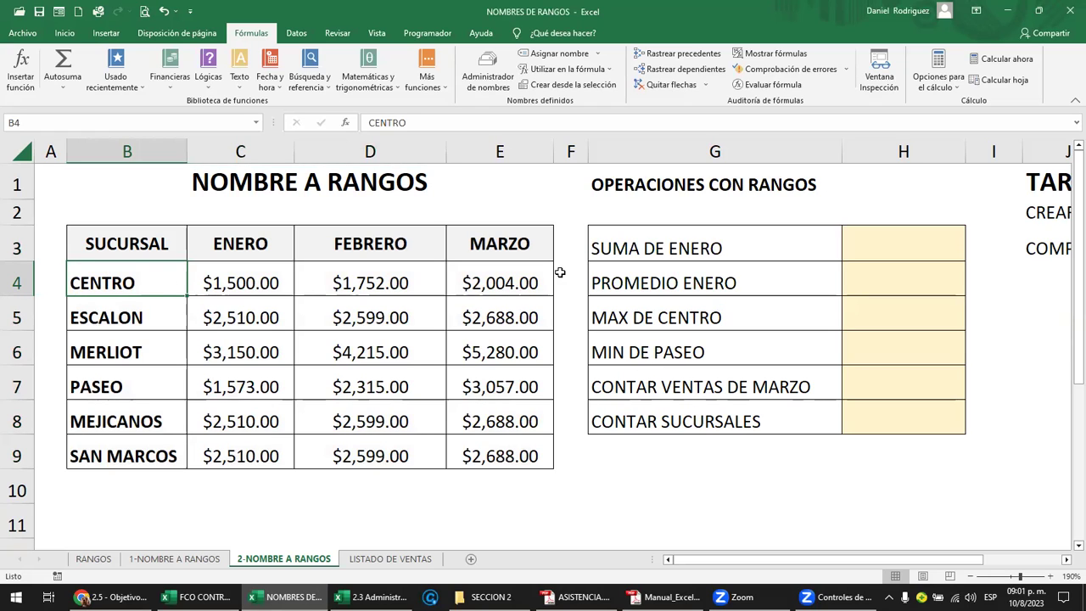
{"action": "left_click", "coordinate": [250, 510]}
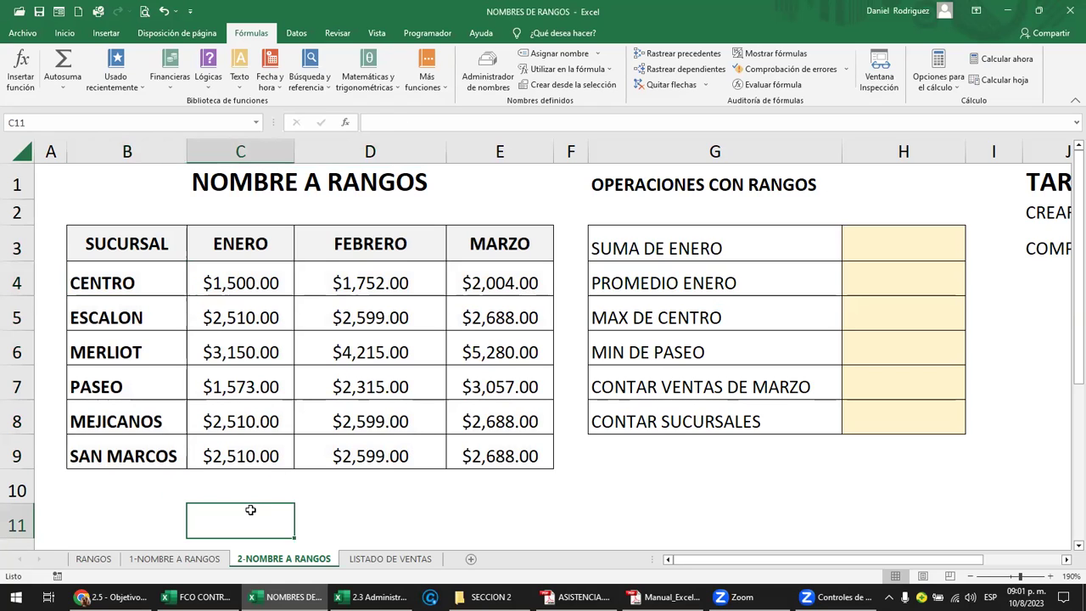
Step: Widen column F and enter =SUMA(CENTRO) in F4
{"action": "left_click_drag", "start_coordinate": [588, 157], "coordinate": [689, 156]}
{"action": "left_click", "coordinate": [619, 284]}
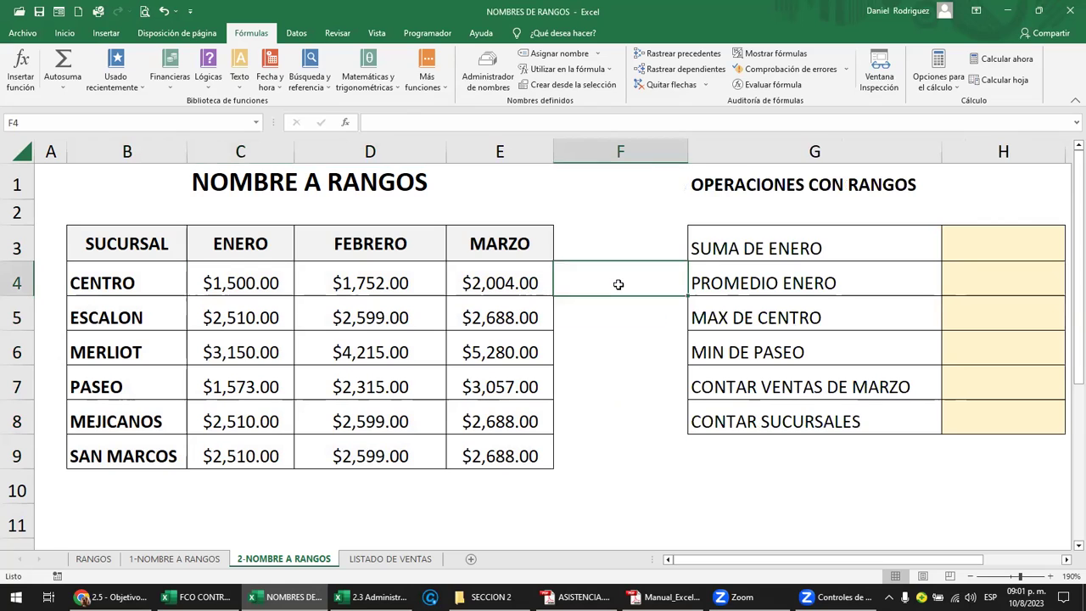
{"action": "type", "text": "SUMA"}
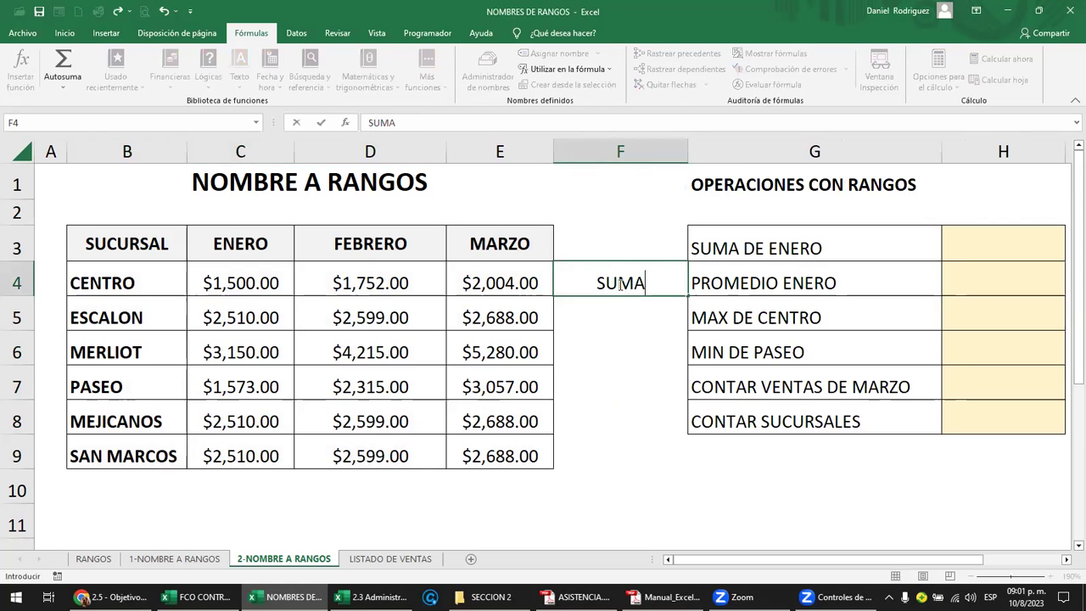
{"action": "key", "text": "BackSpace"}
{"action": "key", "text": "BackSpace"}
{"action": "key", "text": "BackSpace"}
{"action": "key", "text": "BackSpace"}
{"action": "type", "text": "="}
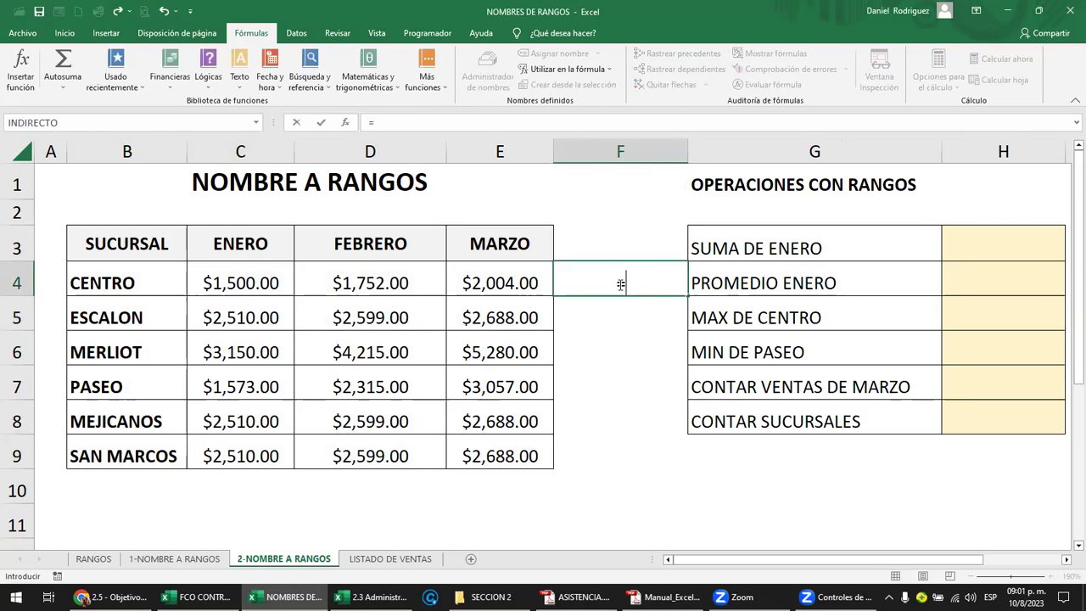
{"action": "type", "text": "SUMA"}
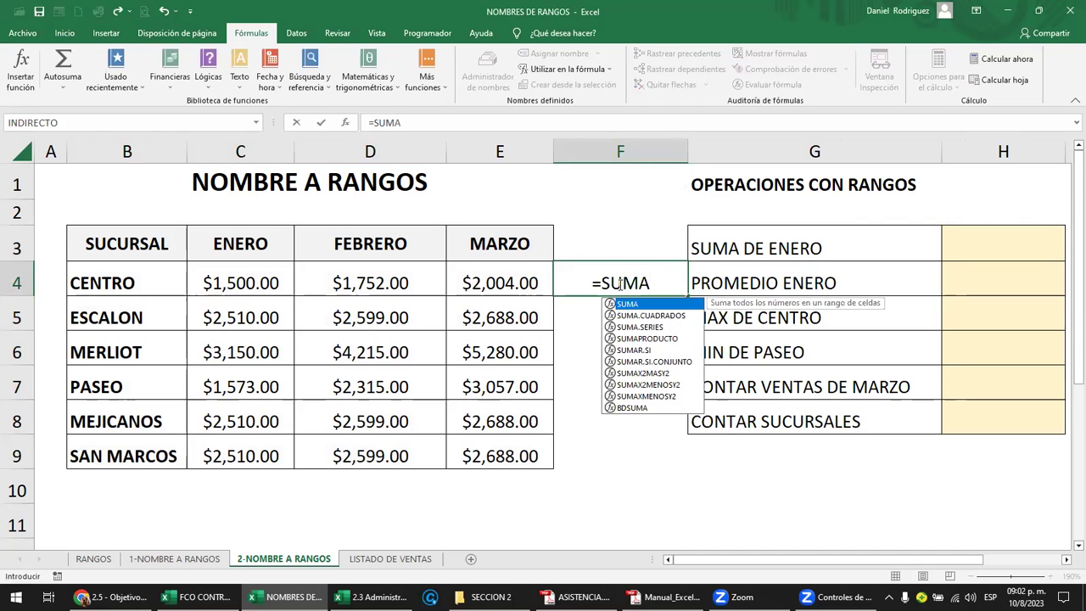
{"action": "type", "text": "(CE"}
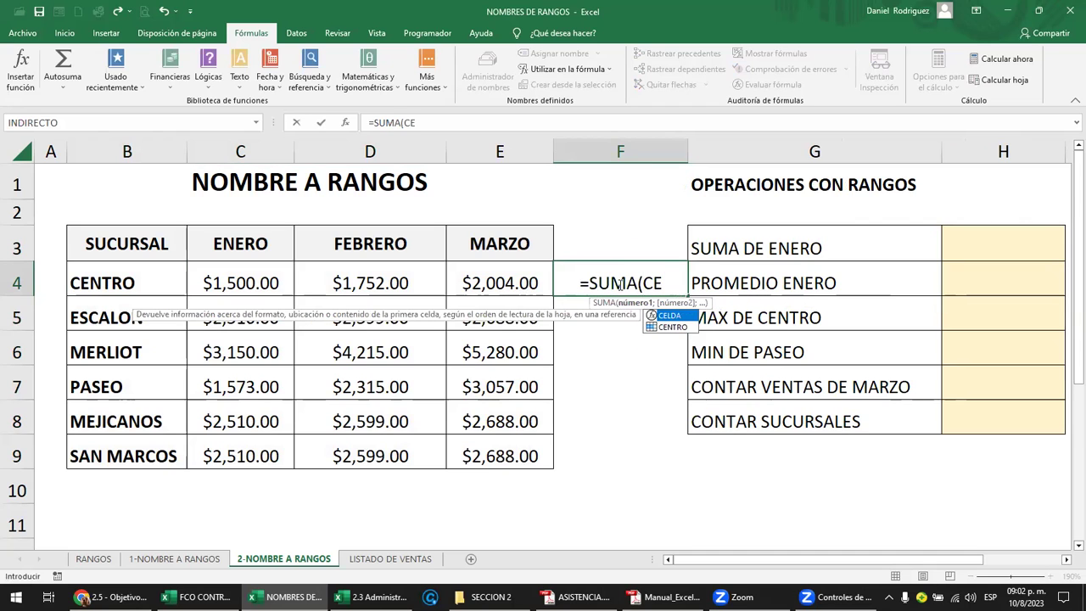
{"action": "key", "text": "Return"}
{"action": "key", "text": "F2"}
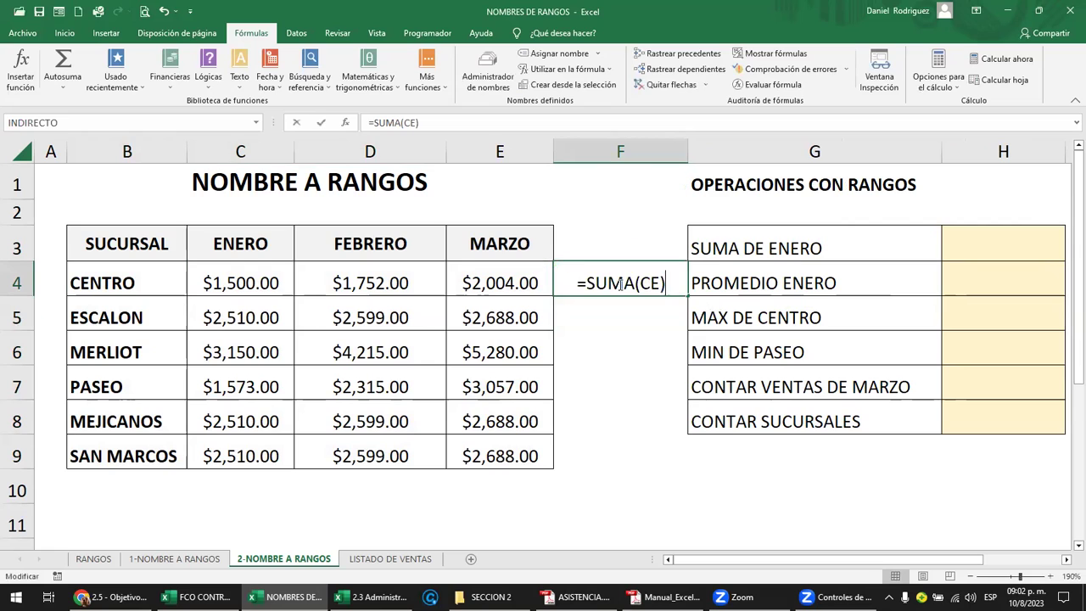
{"action": "key", "text": "BackSpace"}
{"action": "type", "text": "N"}
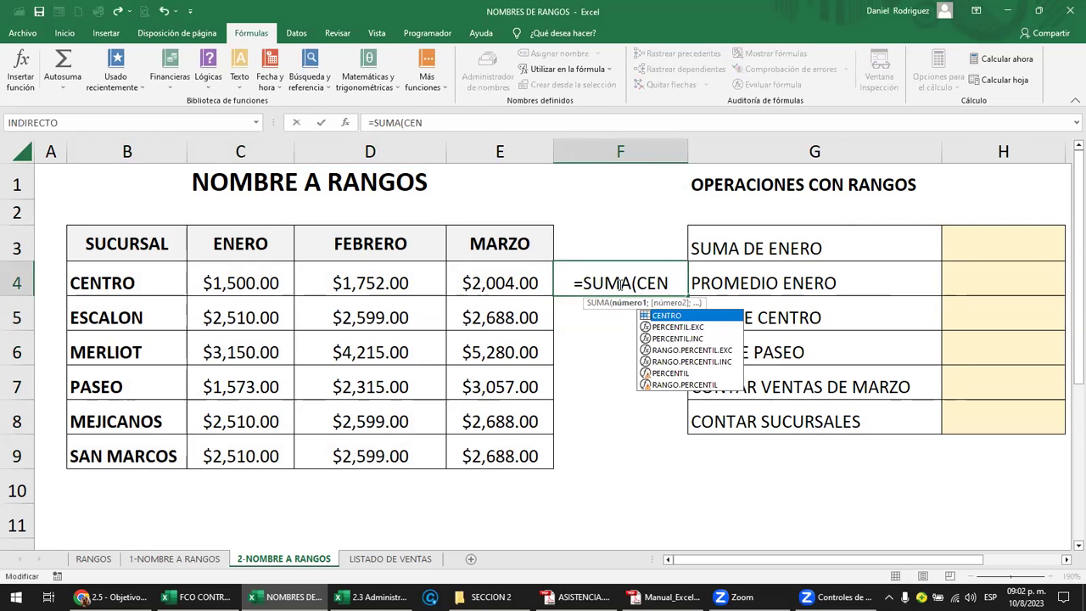
{"action": "key", "text": "Tab"}
{"action": "key", "text": "Return"}
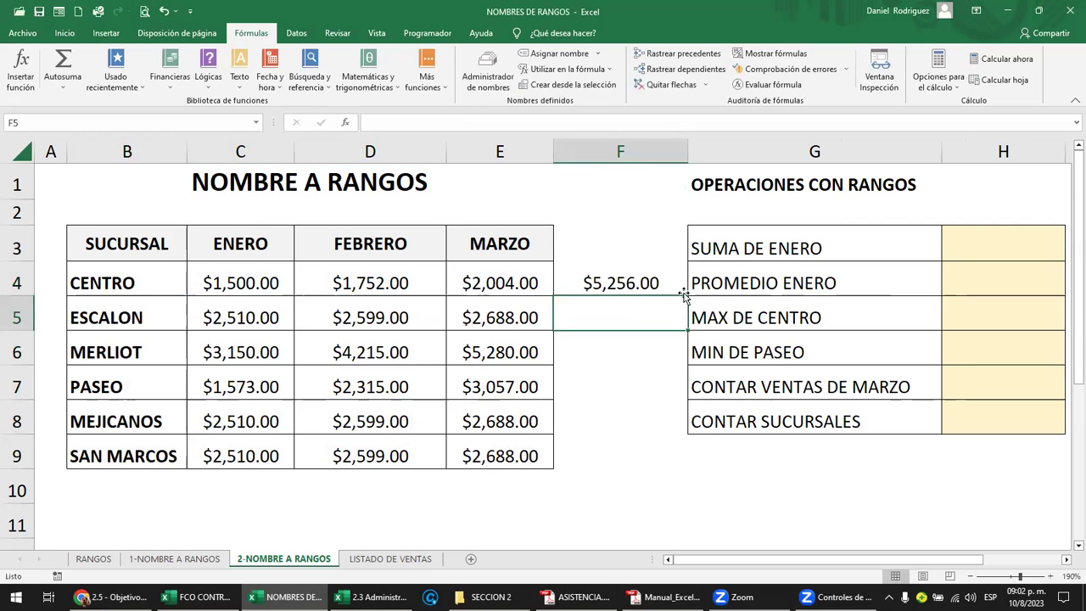
Step: Move the total to D11, change it to =SUMA(ESCALON), then delete it
{"action": "left_click", "coordinate": [625, 286]}
{"action": "left_click_drag", "start_coordinate": [628, 290], "coordinate": [361, 519]}
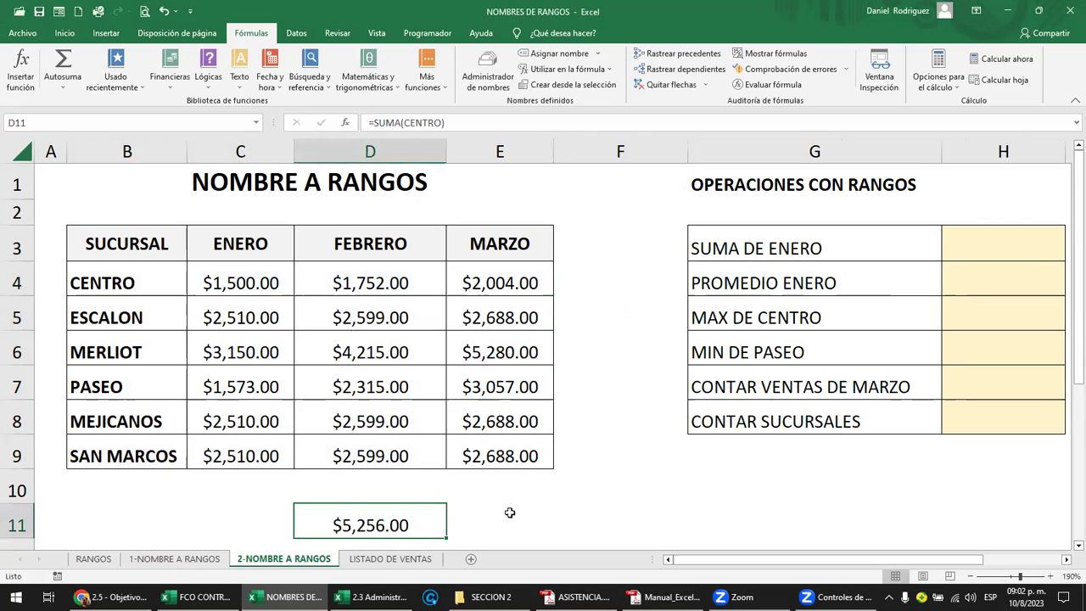
{"action": "key", "text": "F2"}
{"action": "key", "text": "BackSpace"}
{"action": "key", "text": "BackSpace"}
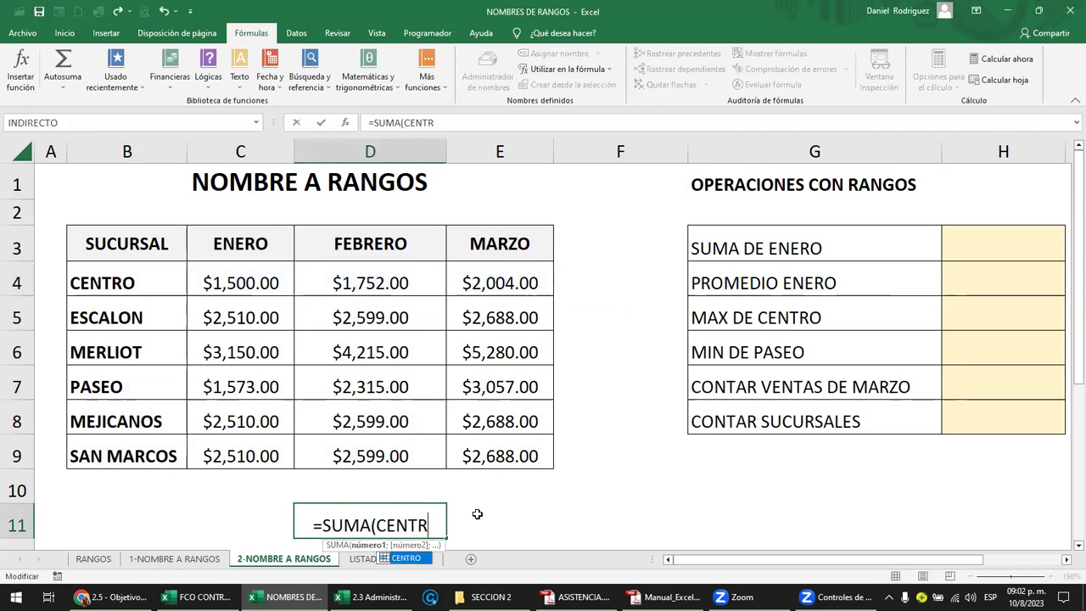
{"action": "key", "text": "BackSpace"}
{"action": "key", "text": "BackSpace"}
{"action": "key", "text": "BackSpace"}
{"action": "key", "text": "BackSpace"}
{"action": "key", "text": "BackSpace"}
{"action": "type", "text": "ES"}
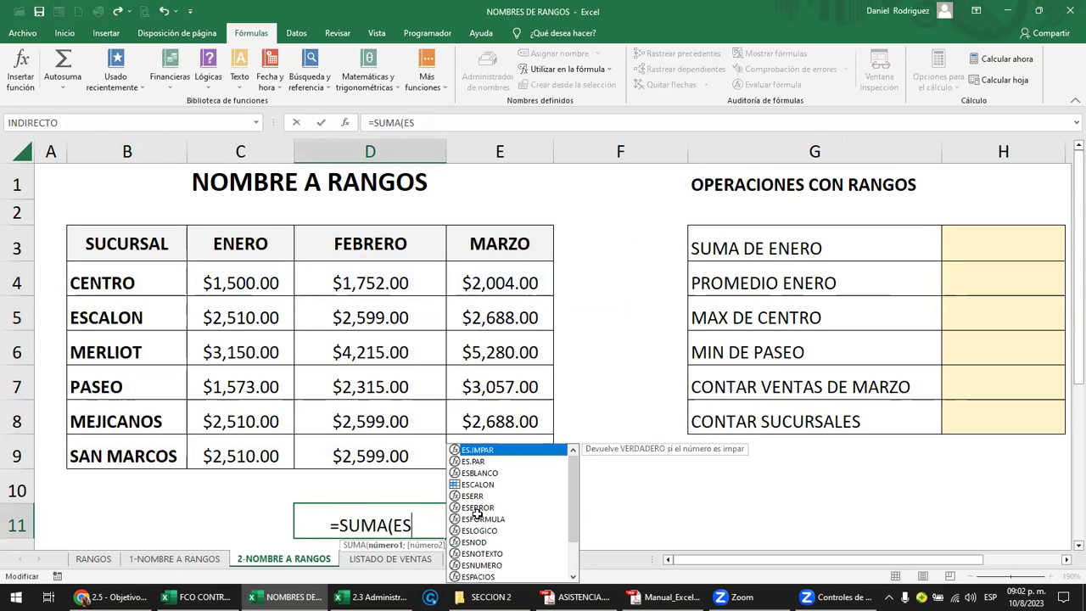
{"action": "type", "text": "CA"}
{"action": "key", "text": "Tab"}
{"action": "key", "text": "Return"}
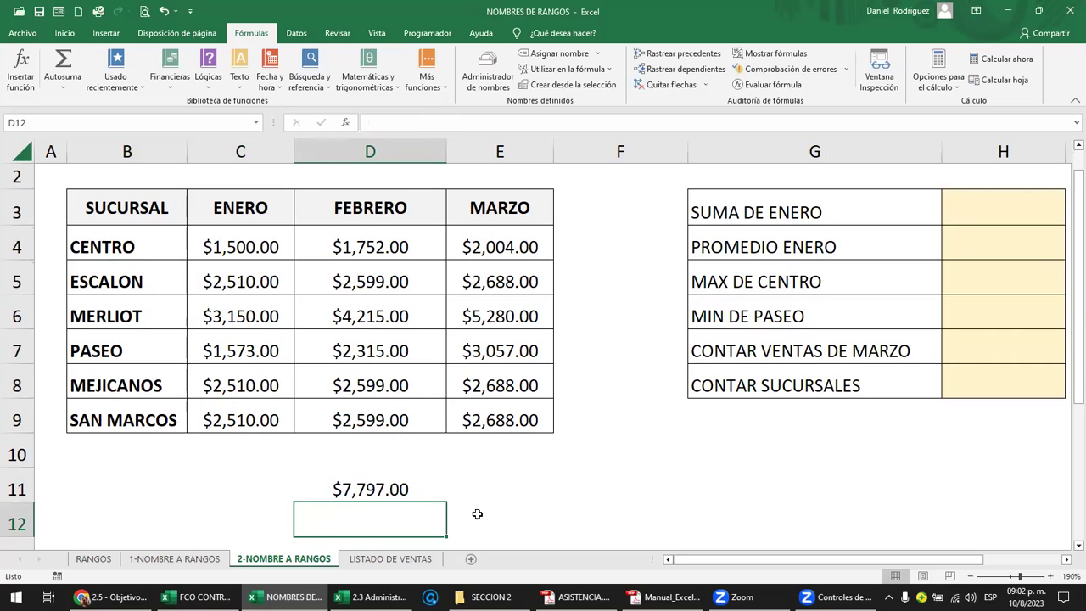
{"action": "key", "text": "Up"}
{"action": "key", "text": "Delete"}
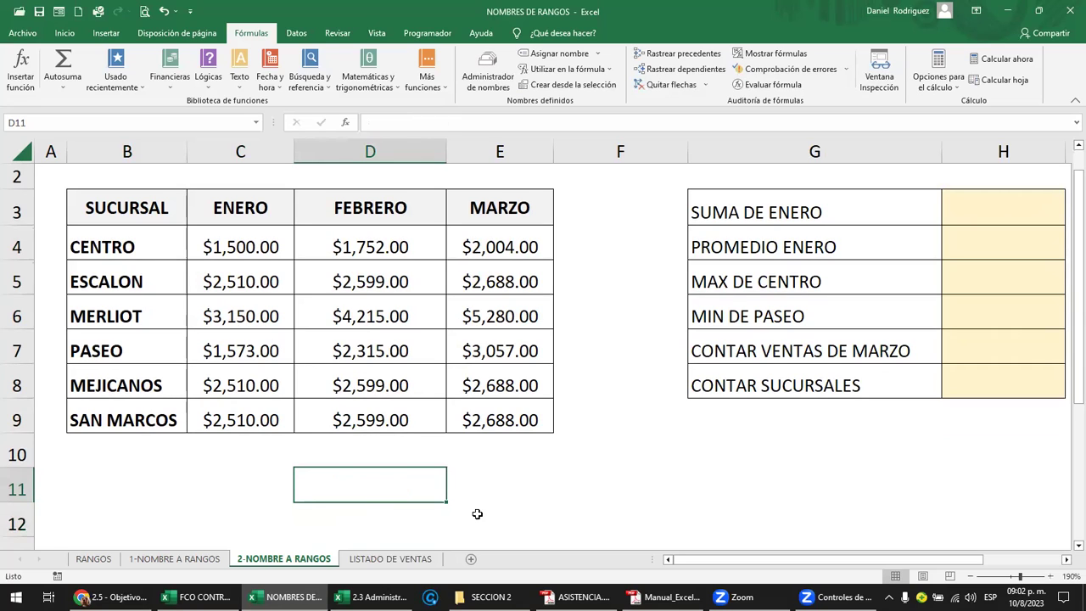
{"action": "left_click_drag", "start_coordinate": [118, 210], "coordinate": [476, 410]}
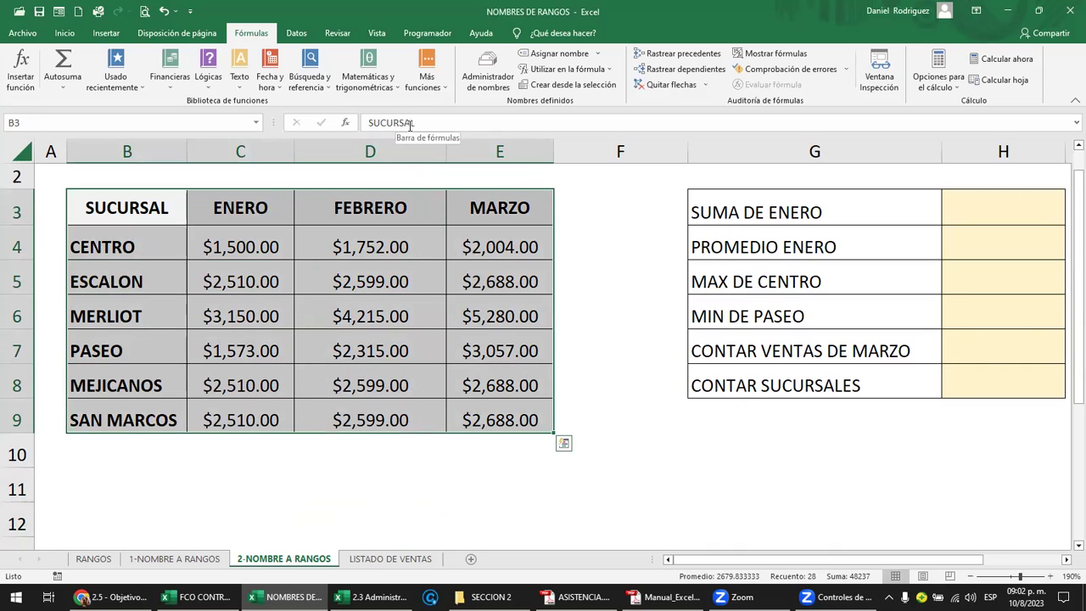
{"action": "left_click", "coordinate": [336, 481]}
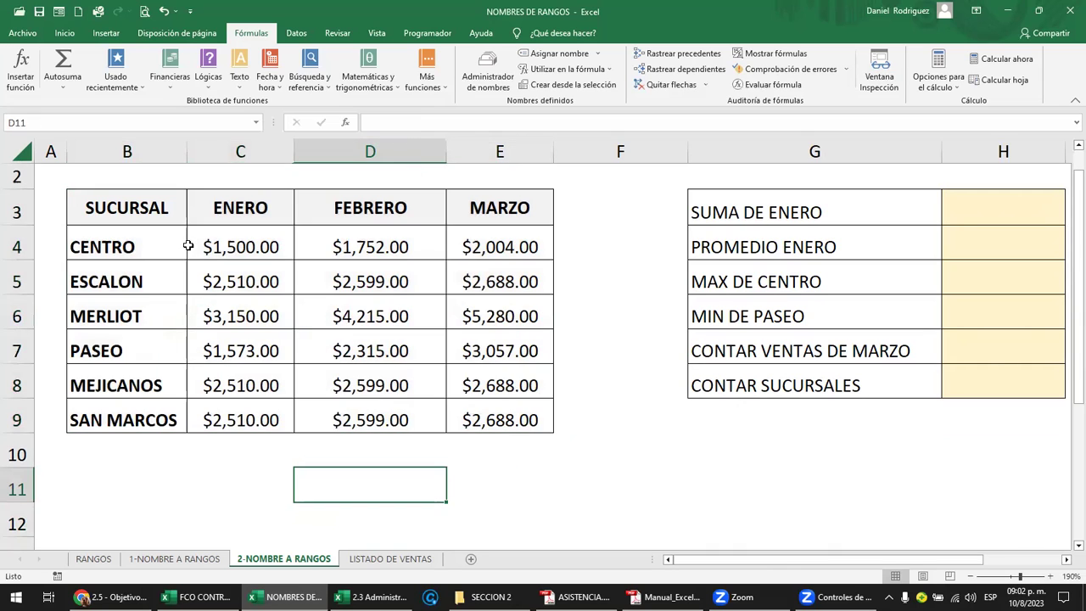
{"action": "left_click", "coordinate": [257, 124]}
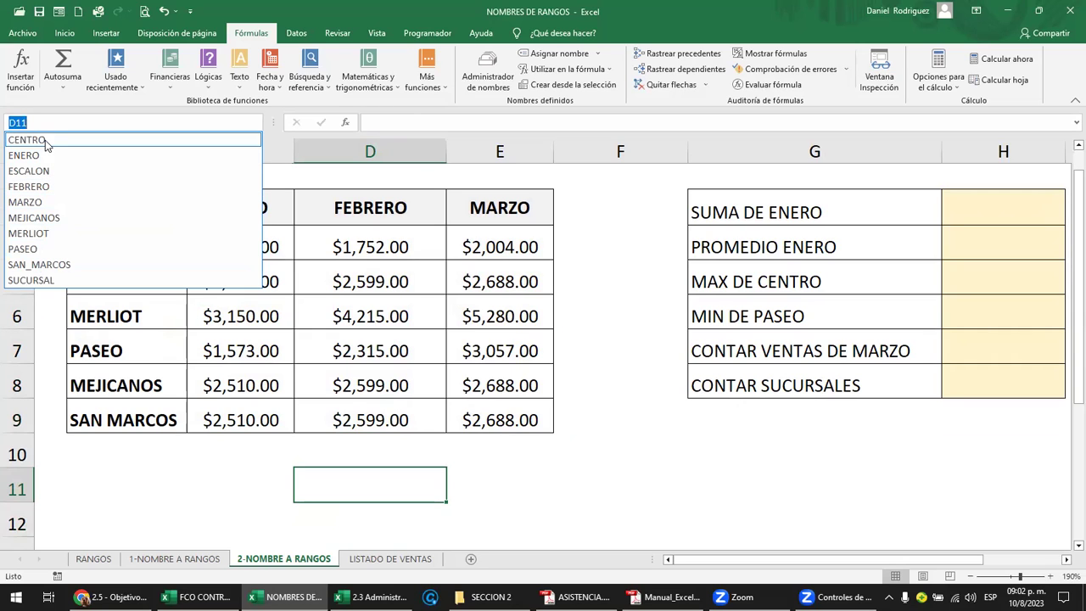
{"action": "left_click", "coordinate": [42, 280]}
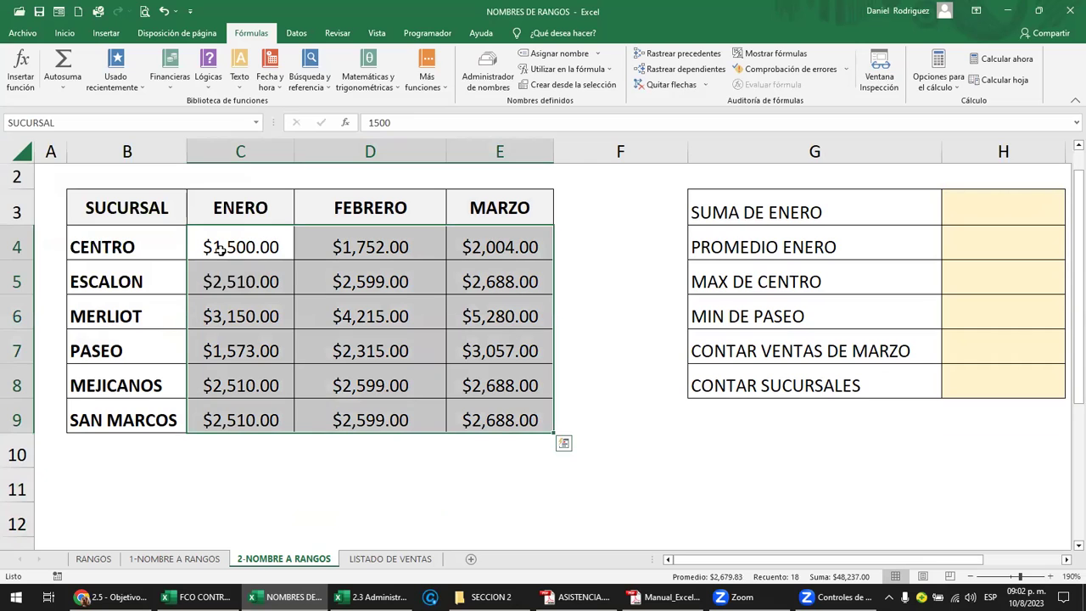
{"action": "left_click", "coordinate": [120, 207]}
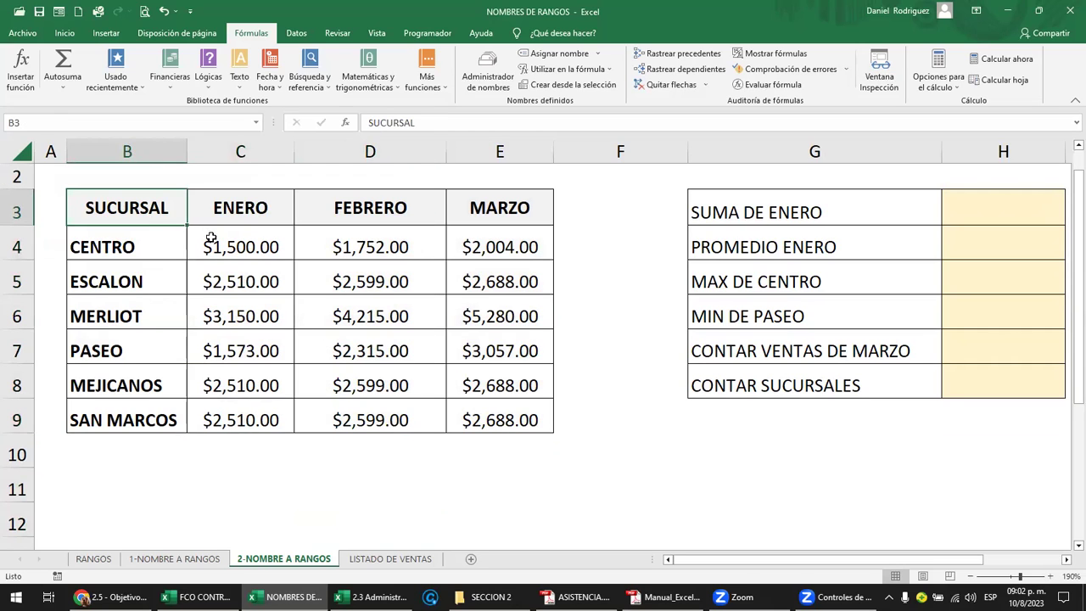
{"action": "left_click_drag", "start_coordinate": [211, 238], "coordinate": [474, 408]}
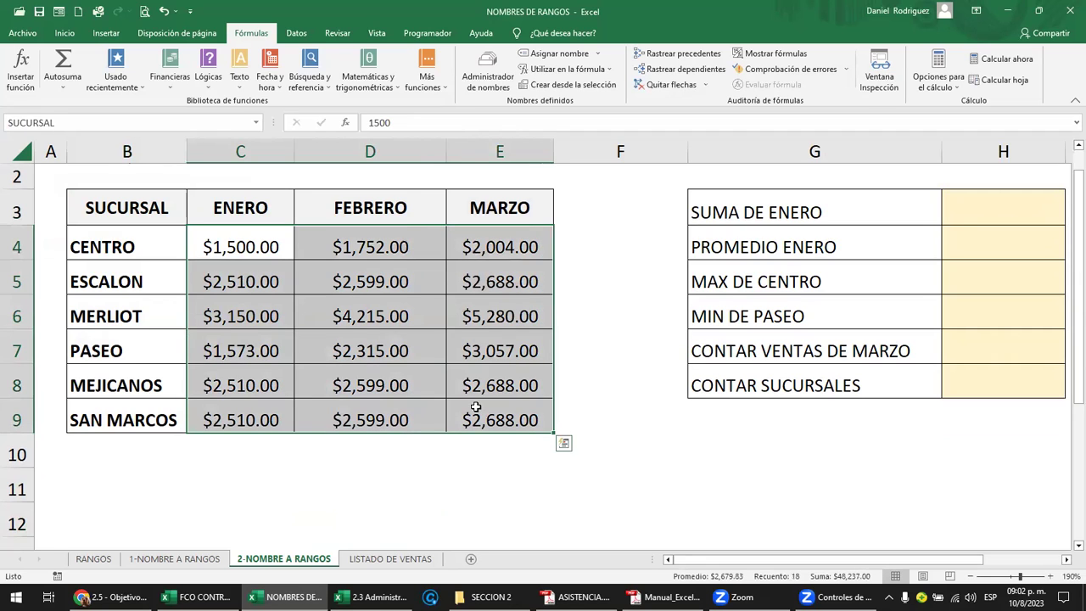
{"action": "left_click", "coordinate": [430, 483]}
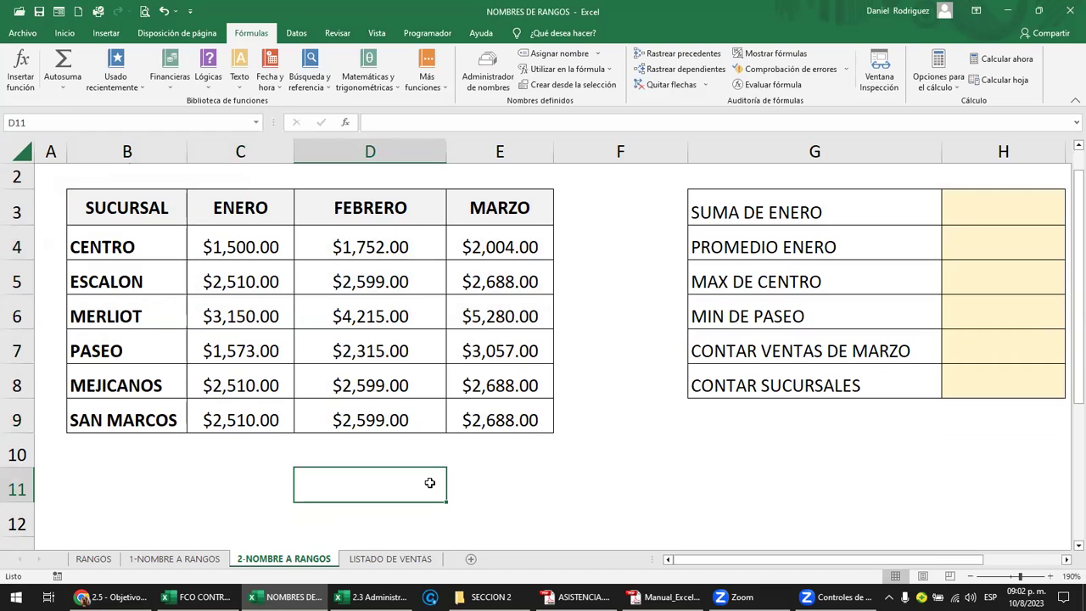
{"action": "left_click", "coordinate": [129, 214]}
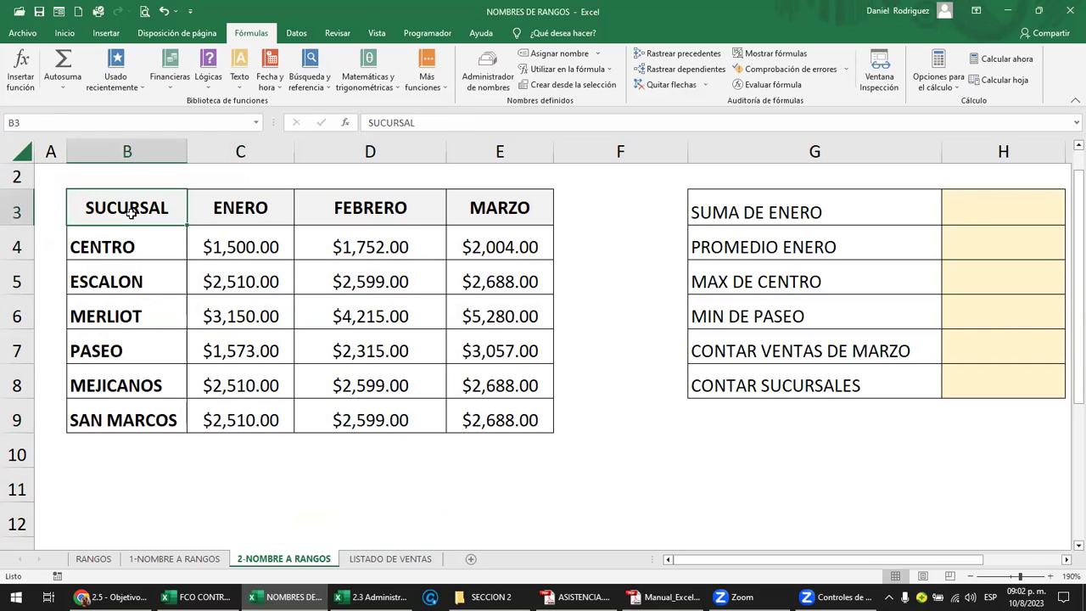
{"action": "left_click", "coordinate": [257, 123]}
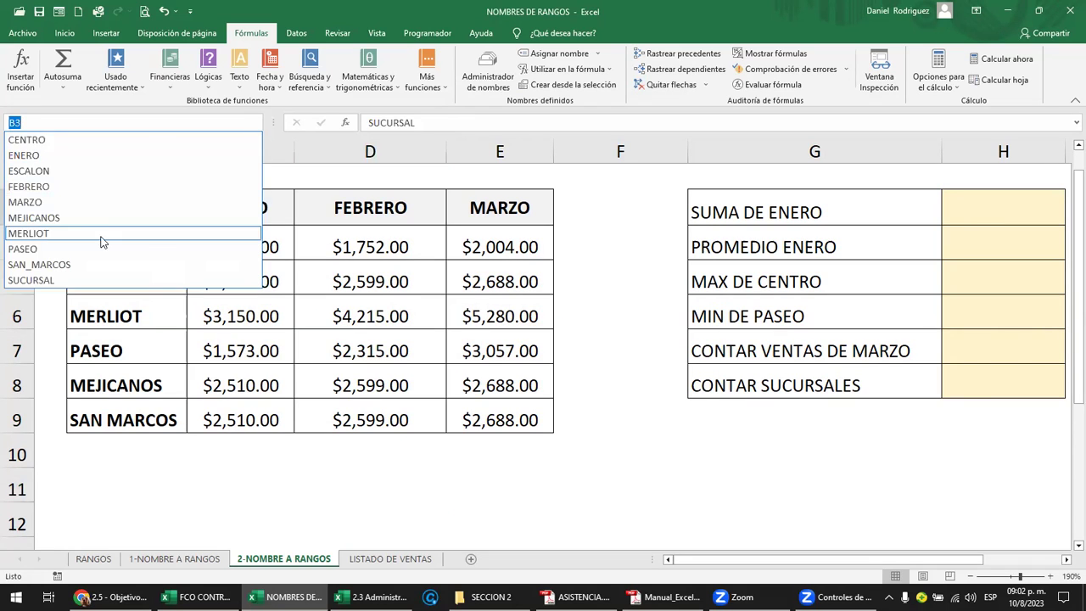
{"action": "left_click", "coordinate": [31, 280]}
{"action": "left_click", "coordinate": [324, 452]}
{"action": "left_click", "coordinate": [240, 487]}
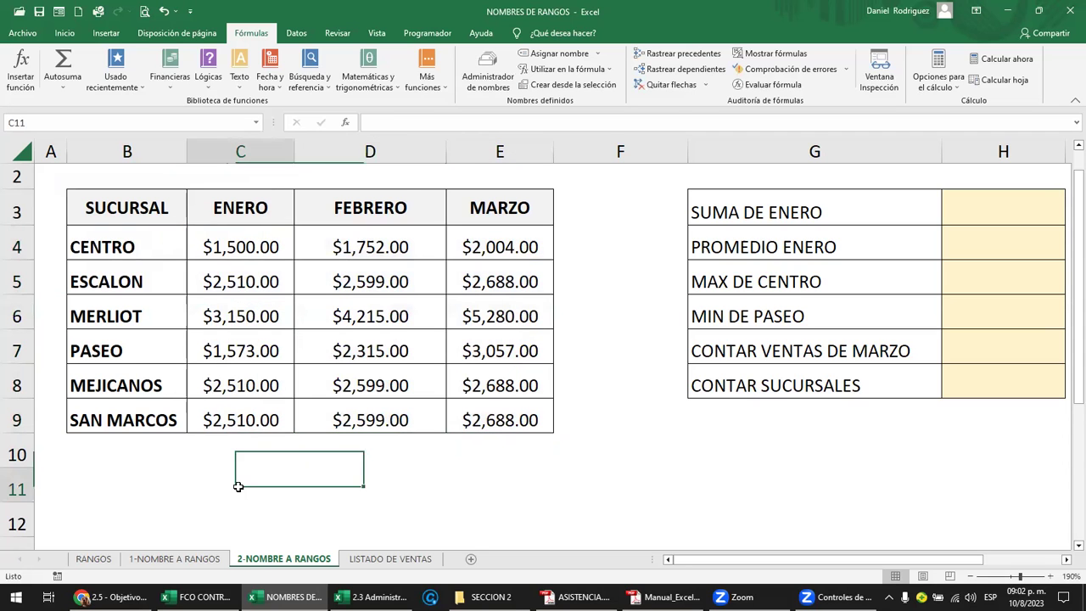
Step: Enter =SUMA(SUCURSAL) in C11, giving 48237, and move the total down to C12
{"action": "type", "text": "=SU"}
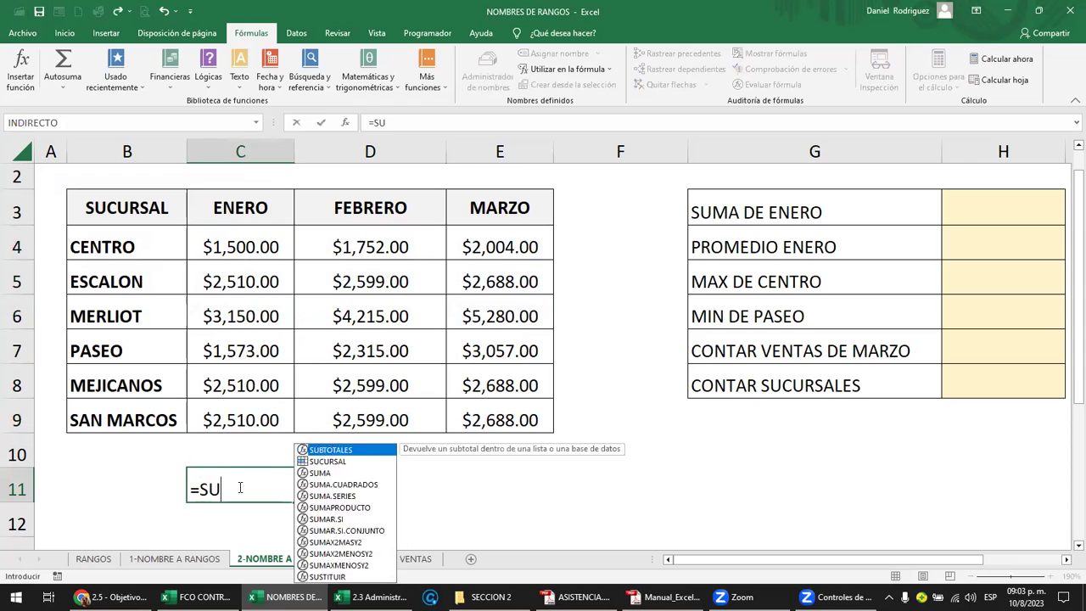
{"action": "type", "text": "MA(S"}
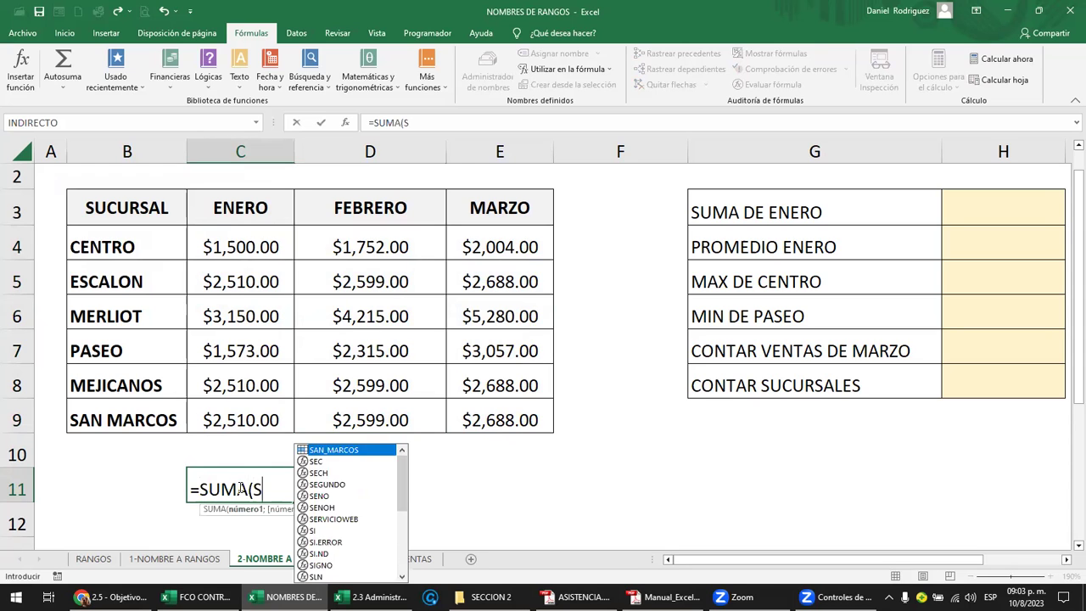
{"action": "type", "text": "U"}
{"action": "key", "text": "Down"}
{"action": "key", "text": "Tab"}
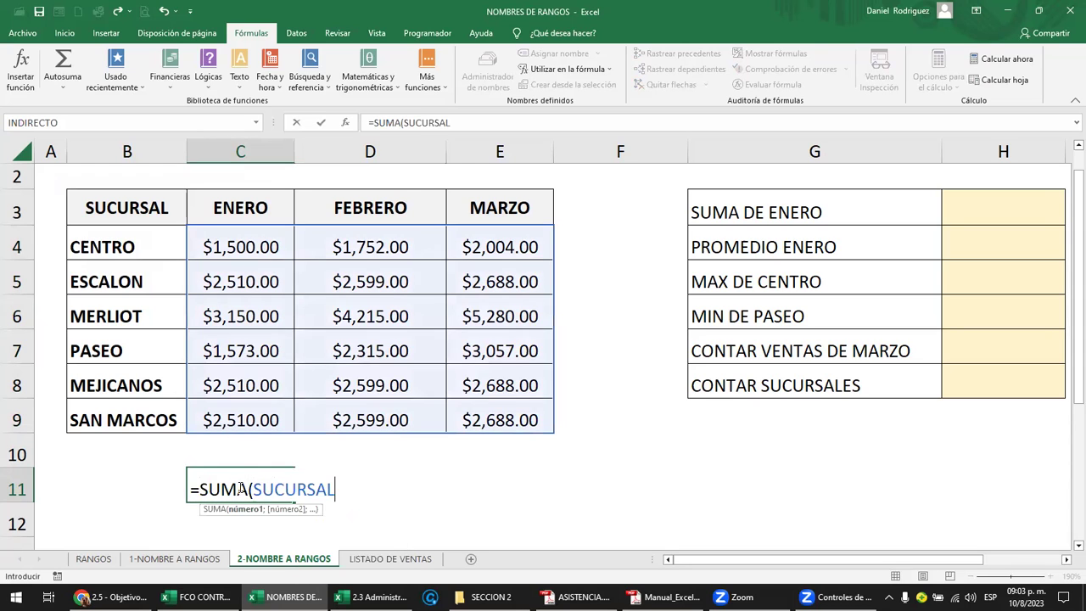
{"action": "key", "text": "Return"}
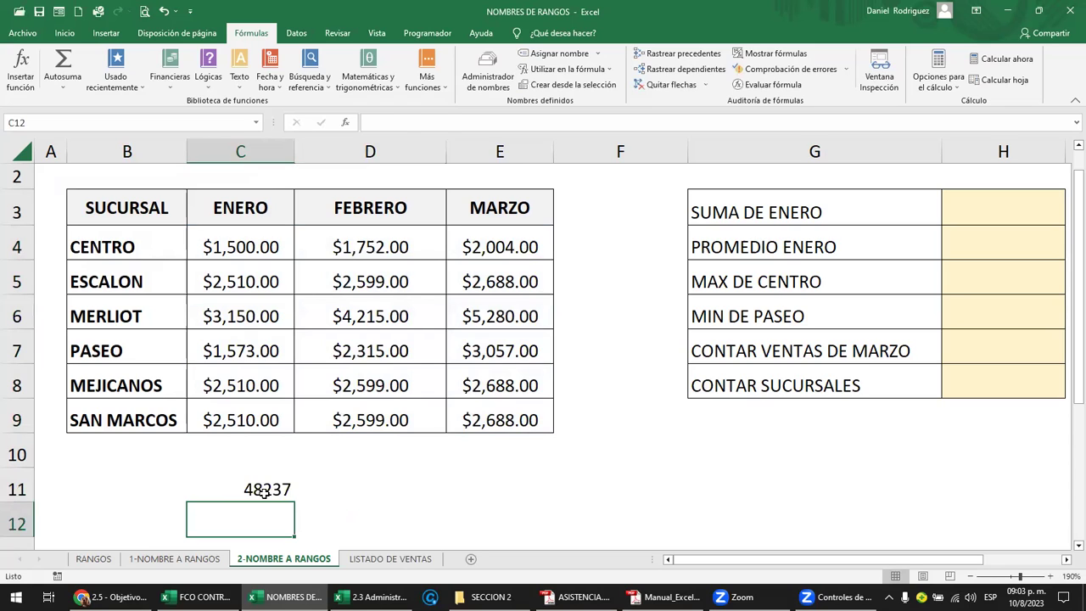
{"action": "left_click", "coordinate": [261, 492]}
{"action": "left_click_drag", "start_coordinate": [263, 506], "coordinate": [264, 518]}
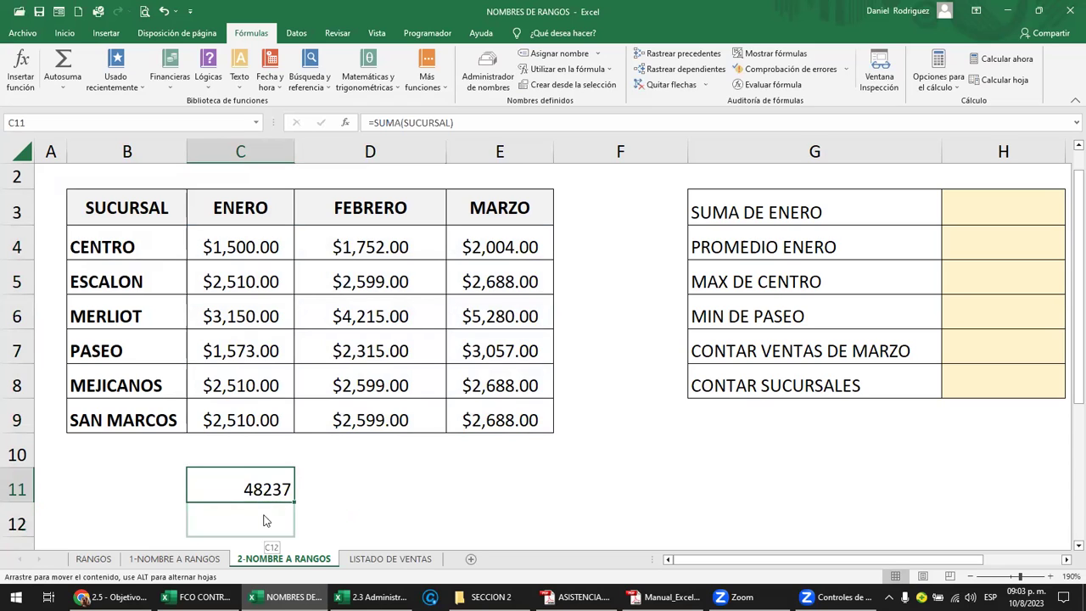
Step: AutoSum row and column totals over C4:F10 and compare the F10 grand total with C12
{"action": "mouse_move", "coordinate": [242, 246]}
{"action": "left_mouse_down"}
{"action": "mouse_move", "coordinate": [552, 423]}
{"action": "mouse_move", "coordinate": [559, 446]}
{"action": "left_mouse_up"}
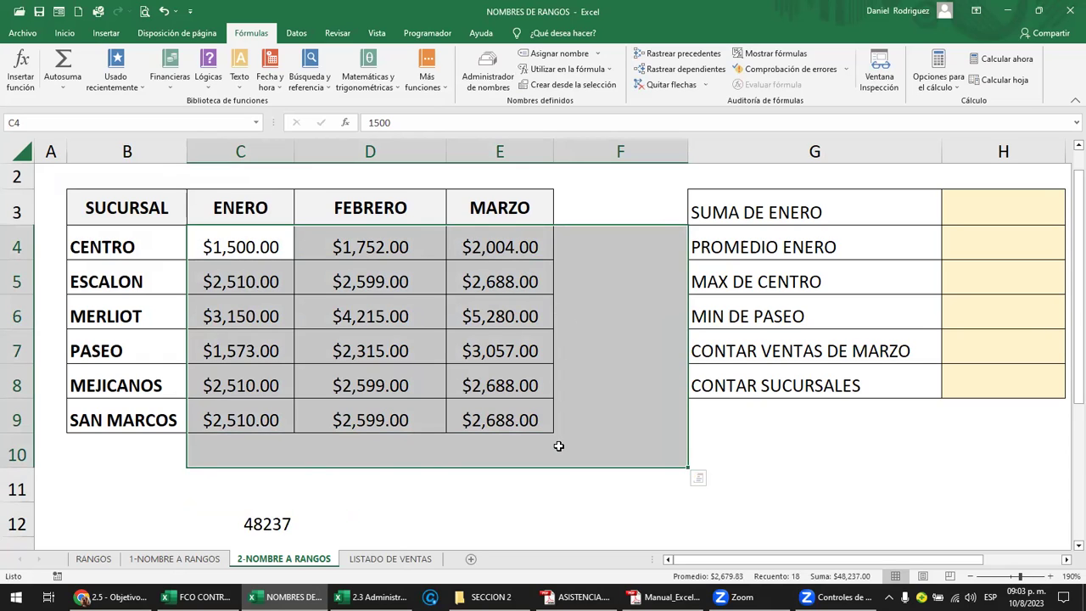
{"action": "key", "text": "alt+equal"}
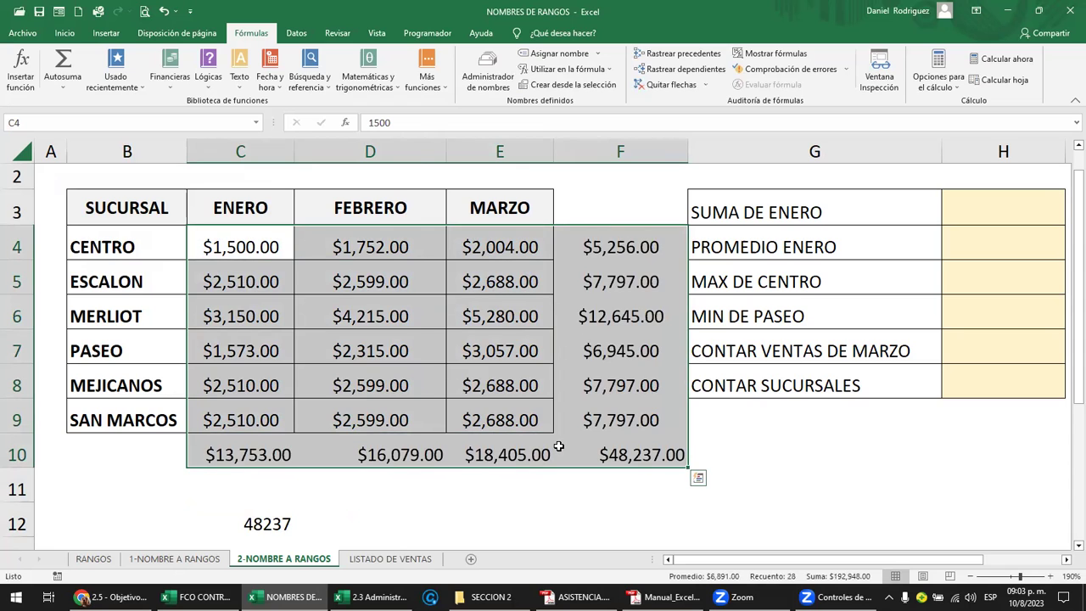
{"action": "left_click", "coordinate": [667, 455]}
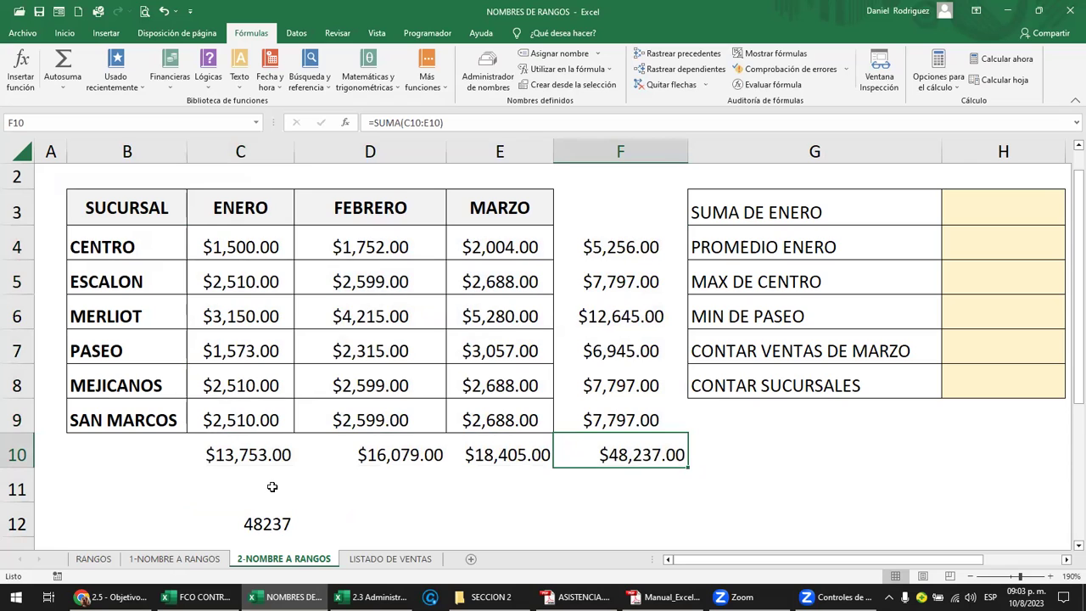
{"action": "left_click_drag", "start_coordinate": [601, 281], "coordinate": [615, 352]}
{"action": "left_click", "coordinate": [624, 445]}
{"action": "left_click", "coordinate": [269, 528], "text": "ctrl"}
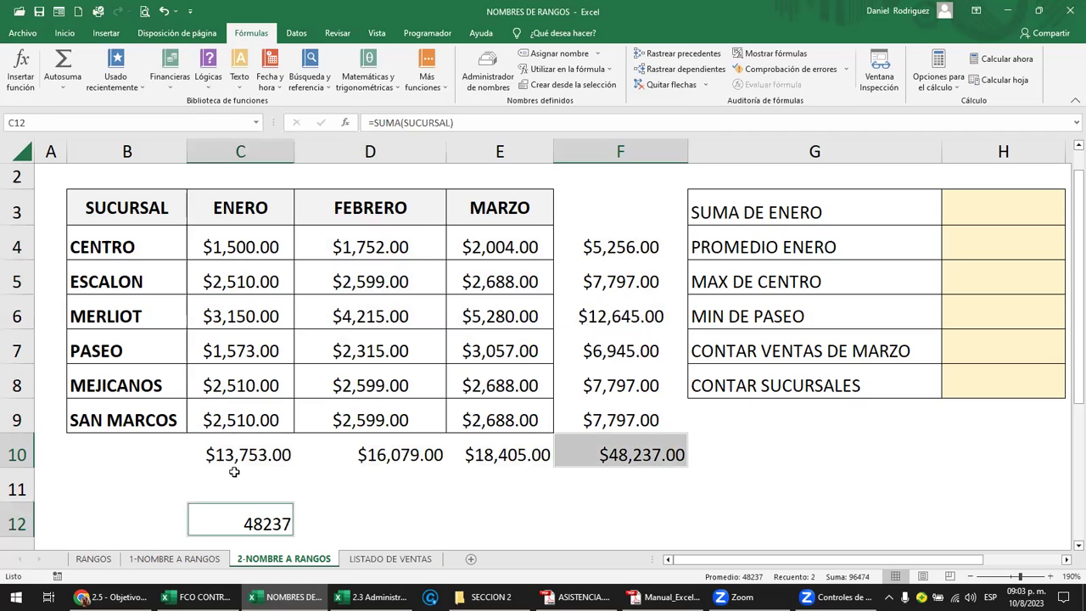
Step: Delete the trial row and column totals, leaving the sales figures C4:E9 intact
{"action": "left_click_drag", "start_coordinate": [233, 457], "coordinate": [622, 453]}
{"action": "key", "text": "Delete"}
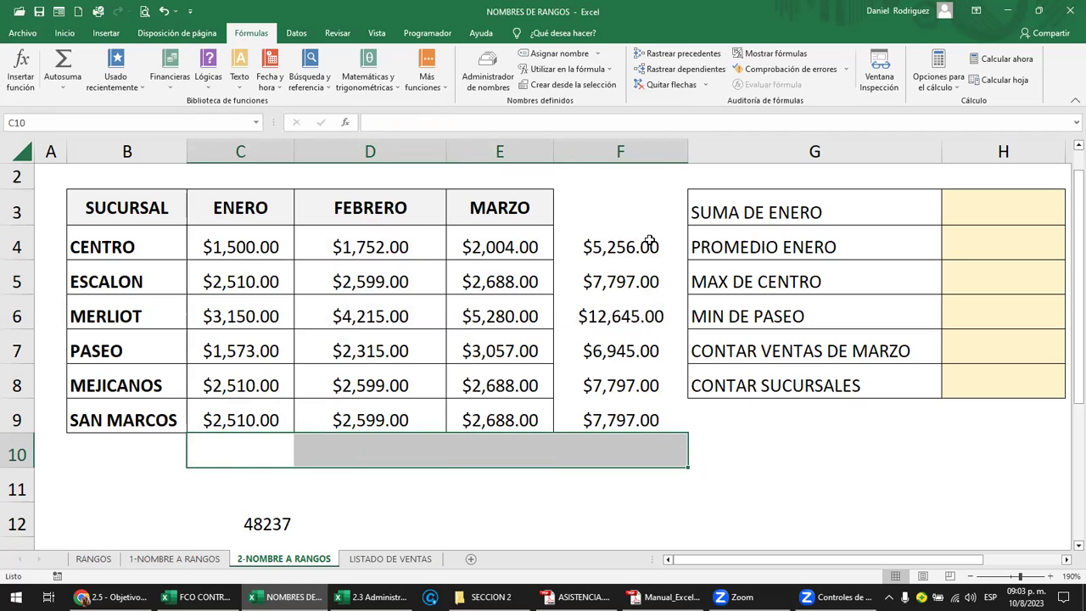
{"action": "left_click_drag", "start_coordinate": [620, 242], "coordinate": [630, 424]}
{"action": "key", "text": "Delete"}
{"action": "left_click_drag", "start_coordinate": [225, 248], "coordinate": [487, 421]}
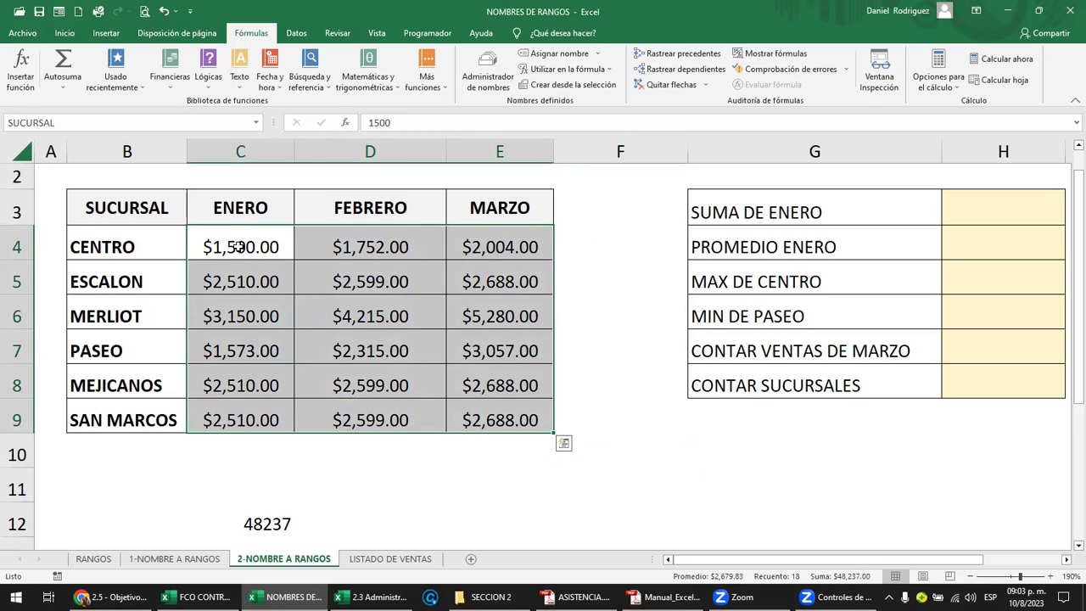
{"action": "left_click", "coordinate": [110, 209]}
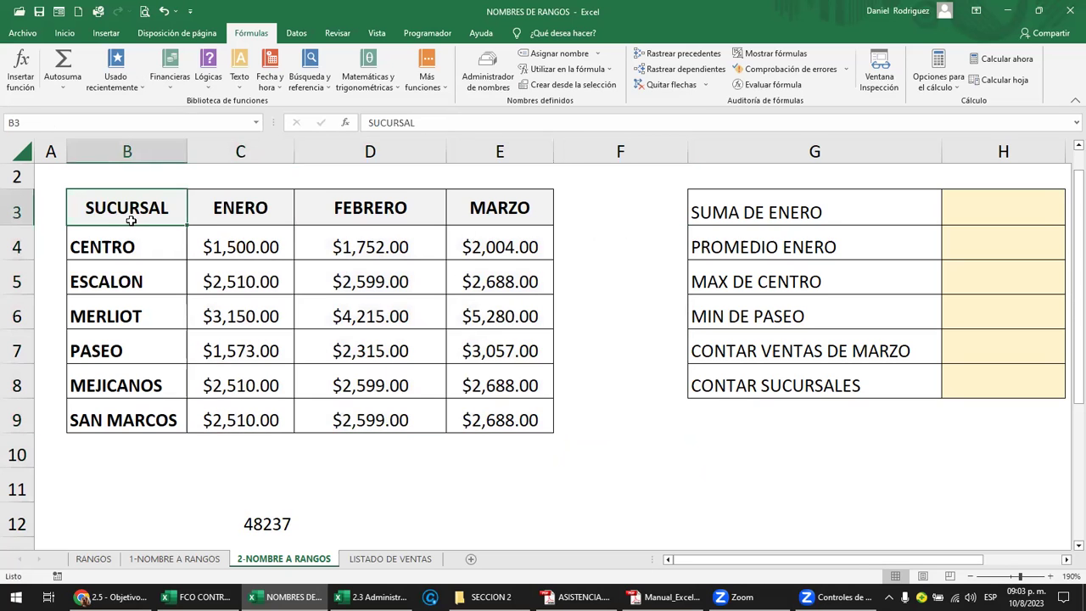
{"action": "key", "text": "Delete"}
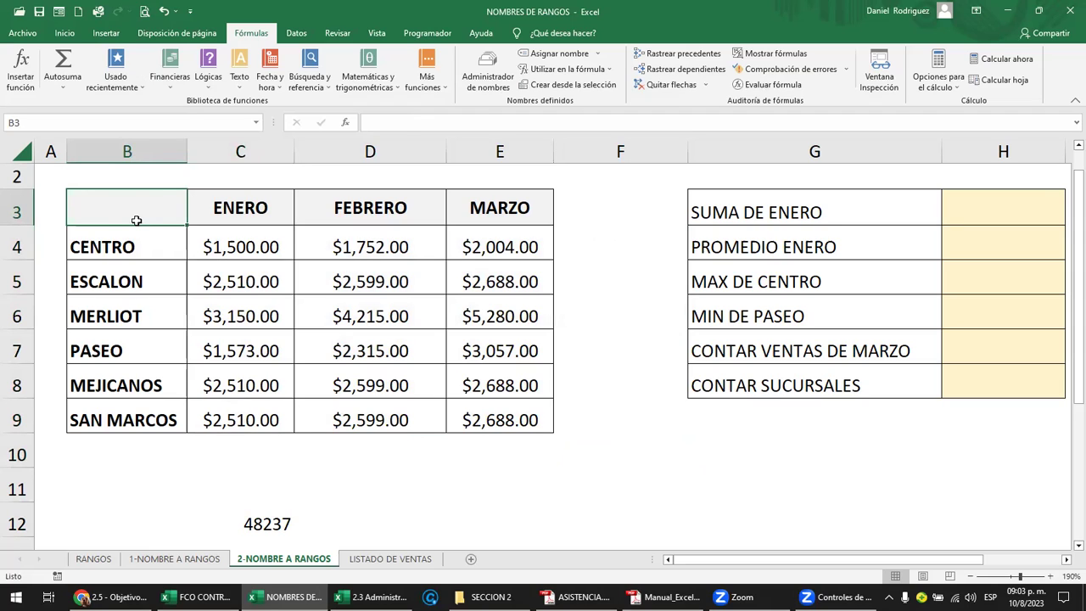
{"action": "key", "text": "ctrl+z"}
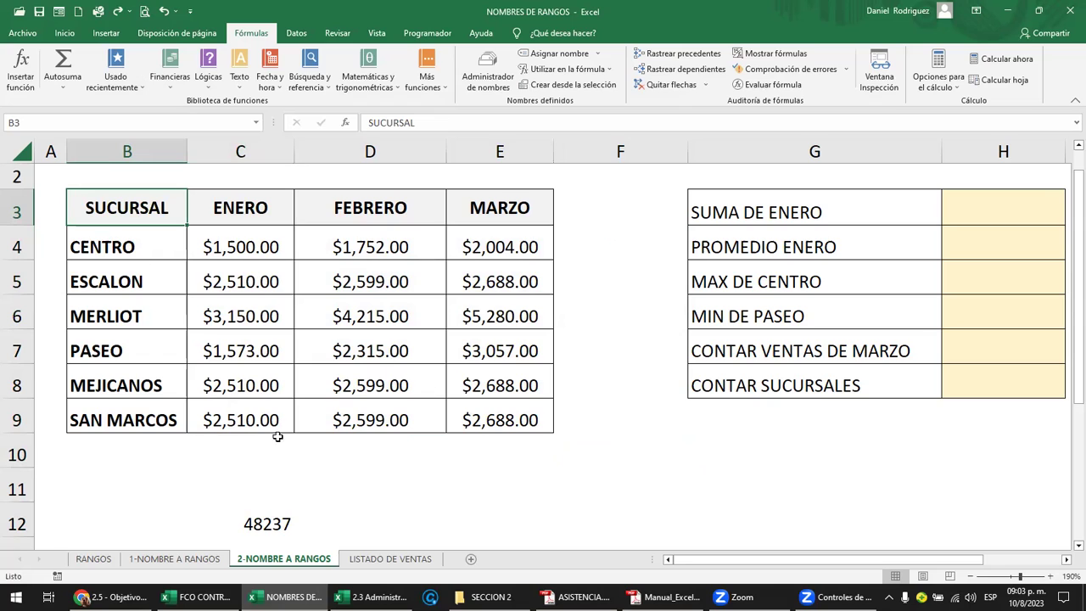
{"action": "left_click", "coordinate": [603, 88]}
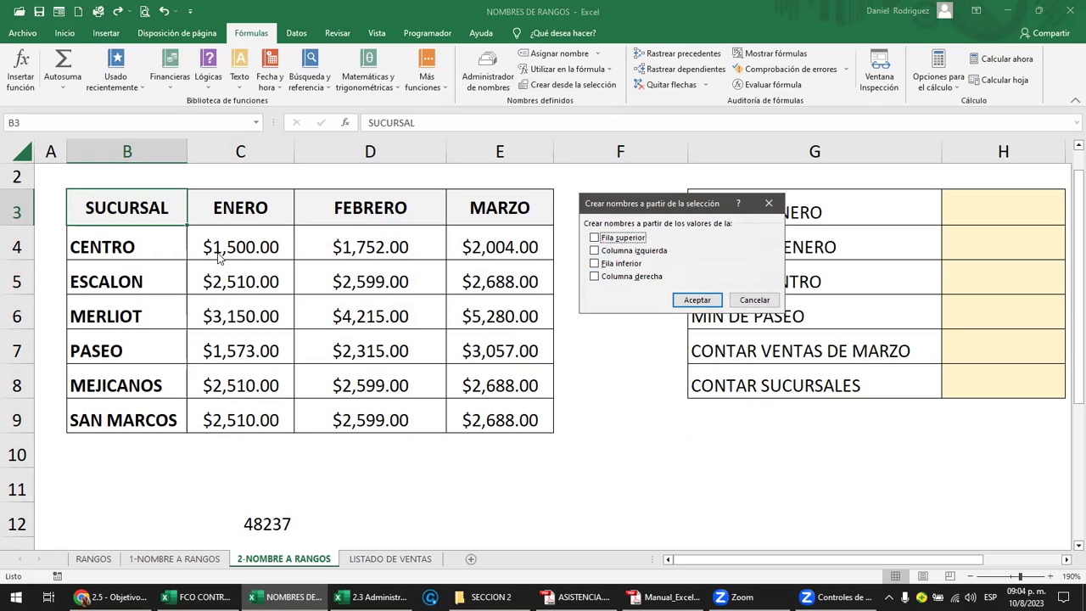
{"action": "key", "text": "Escape"}
{"action": "left_click_drag", "start_coordinate": [146, 247], "coordinate": [140, 420]}
{"action": "mouse_move", "coordinate": [136, 212]}
{"action": "left_mouse_down"}
{"action": "mouse_move", "coordinate": [155, 417]}
{"action": "mouse_move", "coordinate": [152, 406]}
{"action": "left_mouse_up"}
{"action": "key", "text": "ctrl+x"}
{"action": "key", "text": "Right"}
{"action": "key", "text": "Right"}
{"action": "key", "text": "Right"}
{"action": "key", "text": "Right"}
{"action": "key", "text": "ctrl+v"}
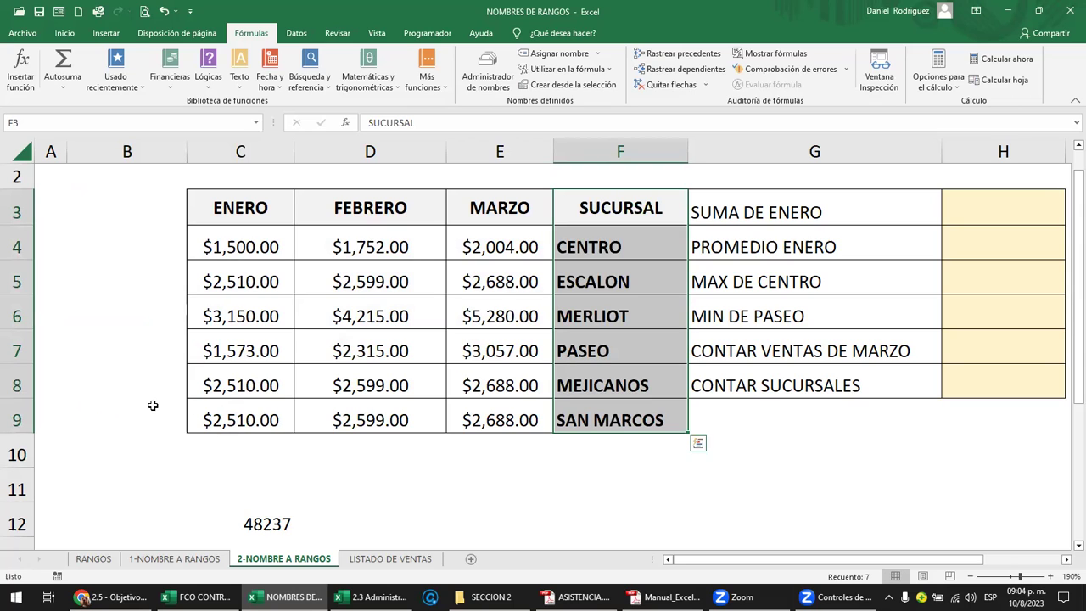
{"action": "key", "text": "ctrl+z"}
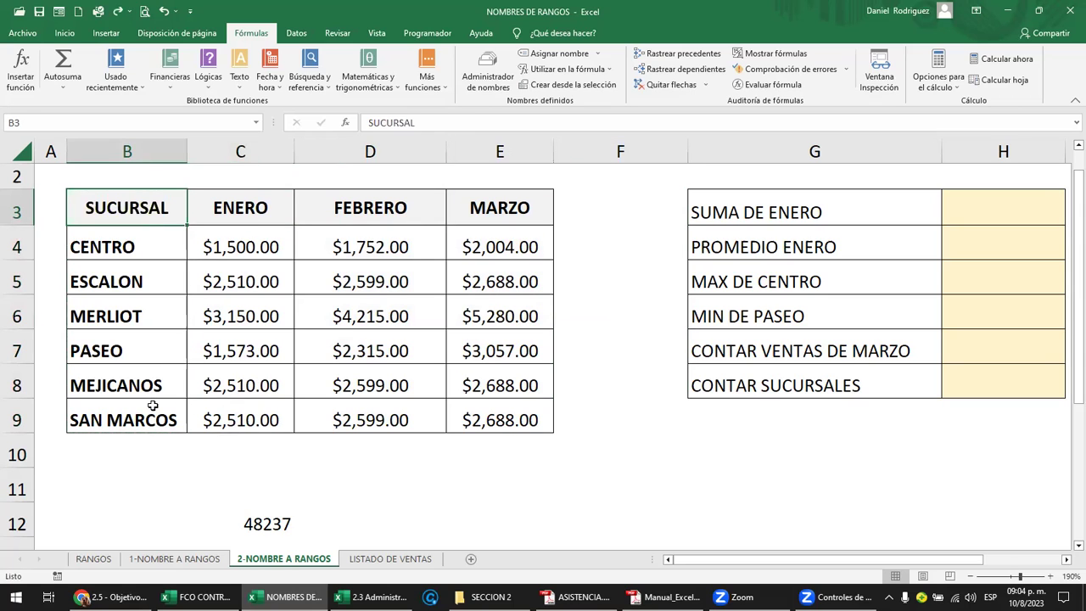
{"action": "left_click_drag", "start_coordinate": [95, 210], "coordinate": [456, 220]}
{"action": "key", "text": "ctrl+x"}
{"action": "key", "text": "Down"}
{"action": "key", "text": "Down"}
{"action": "key", "text": "Down"}
{"action": "key", "text": "Down"}
{"action": "key", "text": "Down"}
{"action": "key", "text": "Down"}
{"action": "key", "text": "Down"}
{"action": "key", "text": "ctrl+v"}
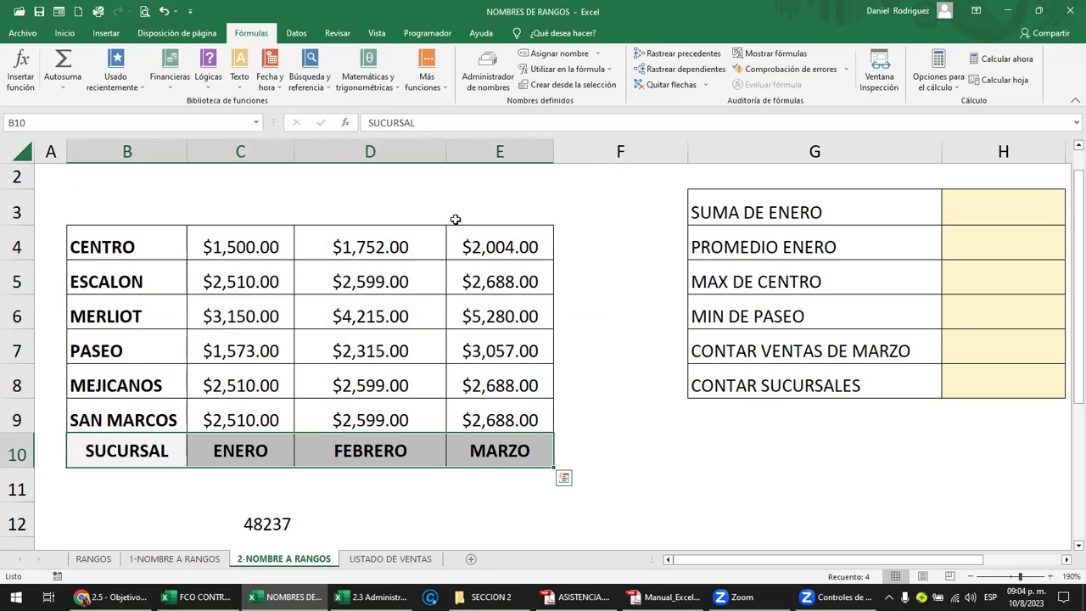
{"action": "key", "text": "ctrl+z"}
{"action": "key", "text": "Escape"}
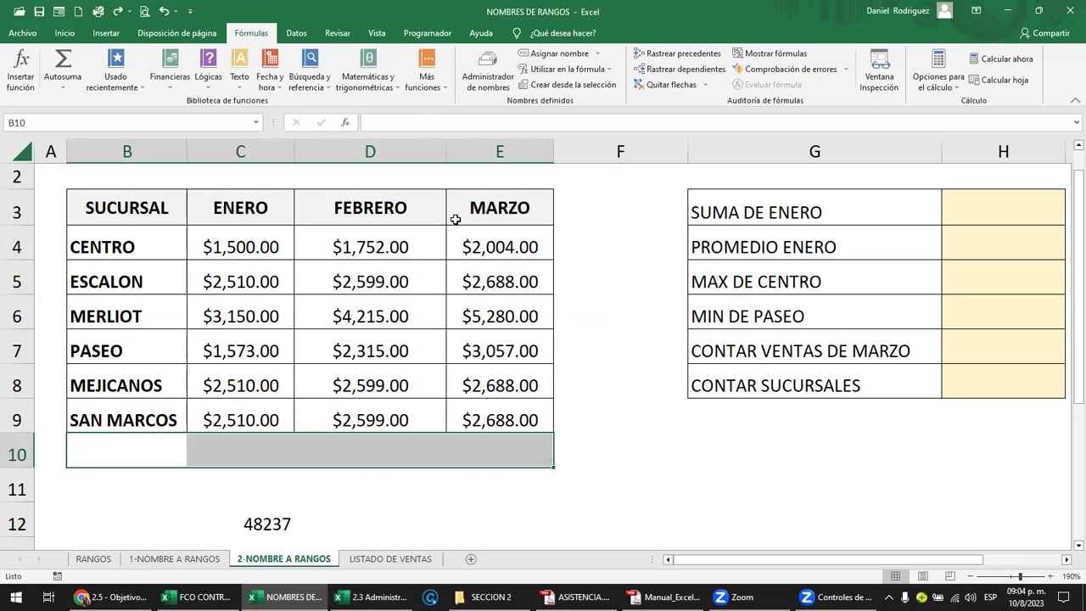
{"action": "left_click", "coordinate": [121, 173]}
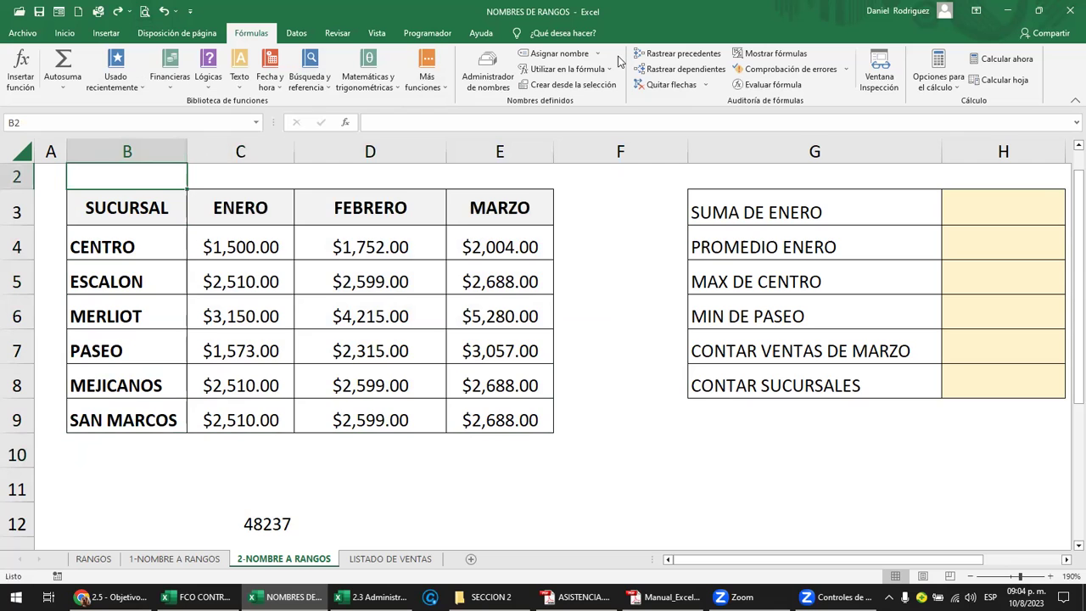